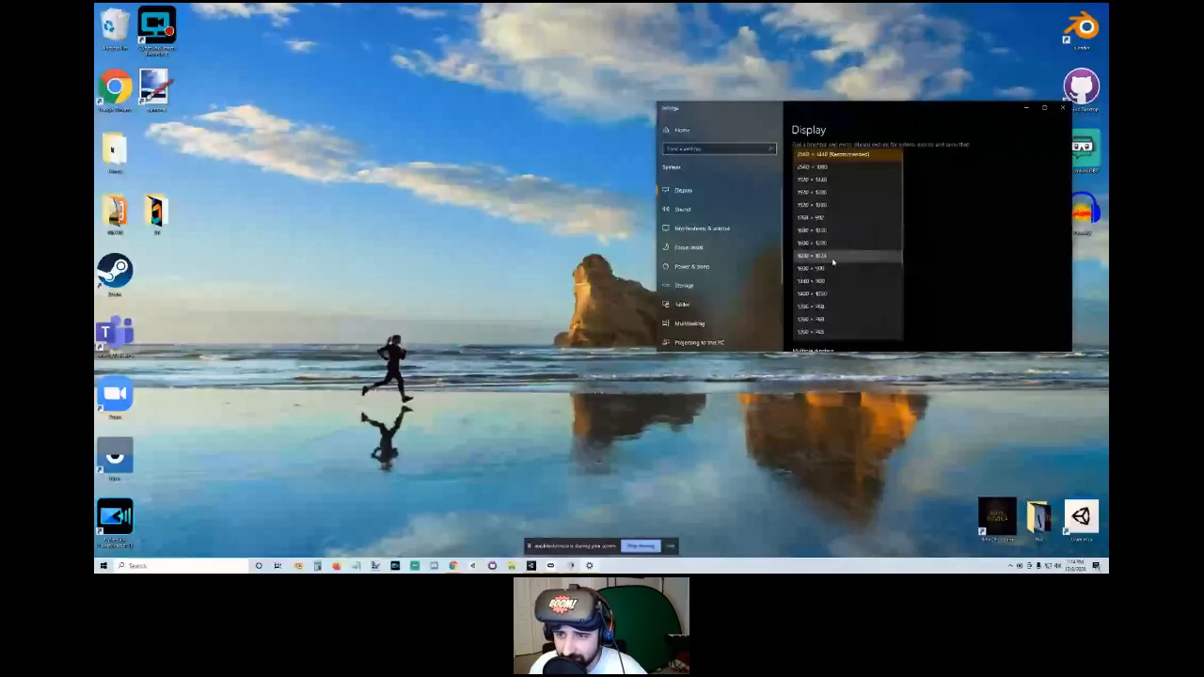
# Set the display resolution to 1280 × 720, keep the changes and close the display settings.
pyautogui.click(835, 206)
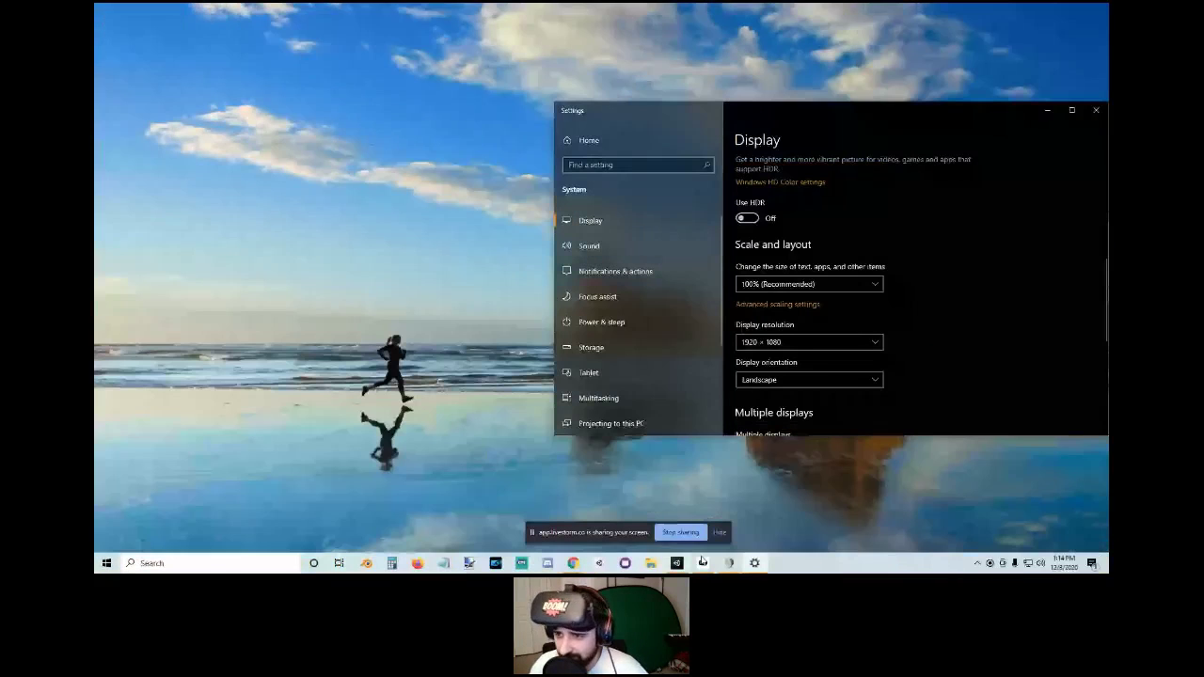
pyautogui.click(702, 562)
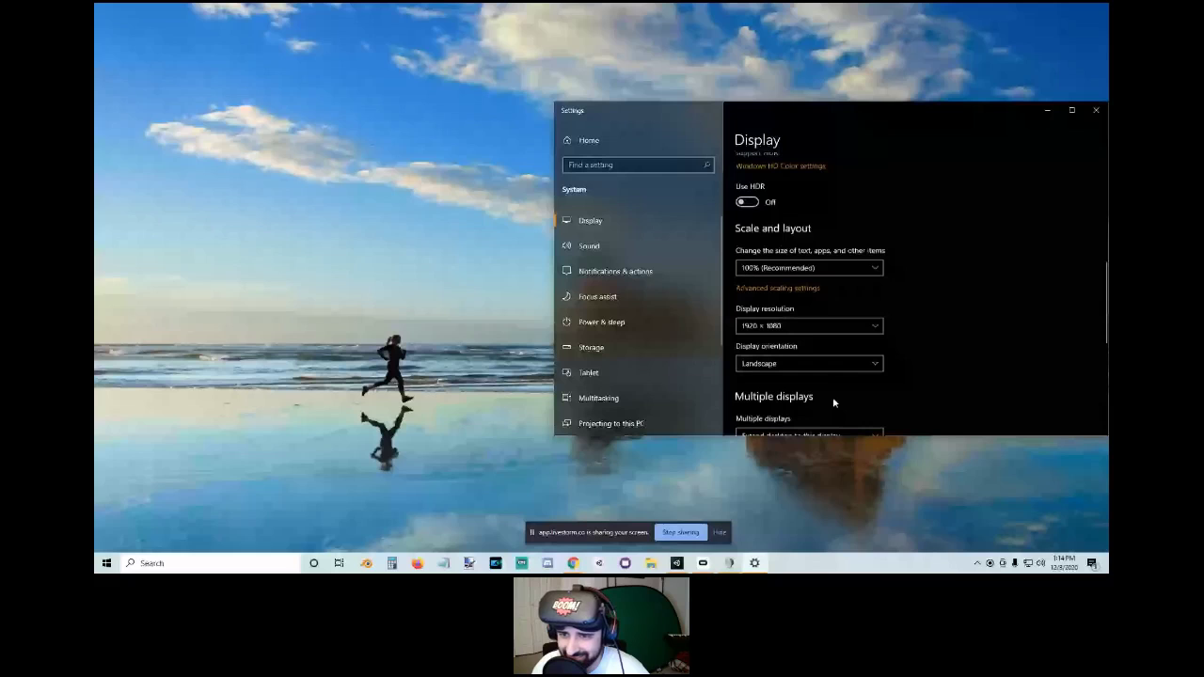
pyautogui.scroll(-3, 833, 402)
pyautogui.click(801, 191)
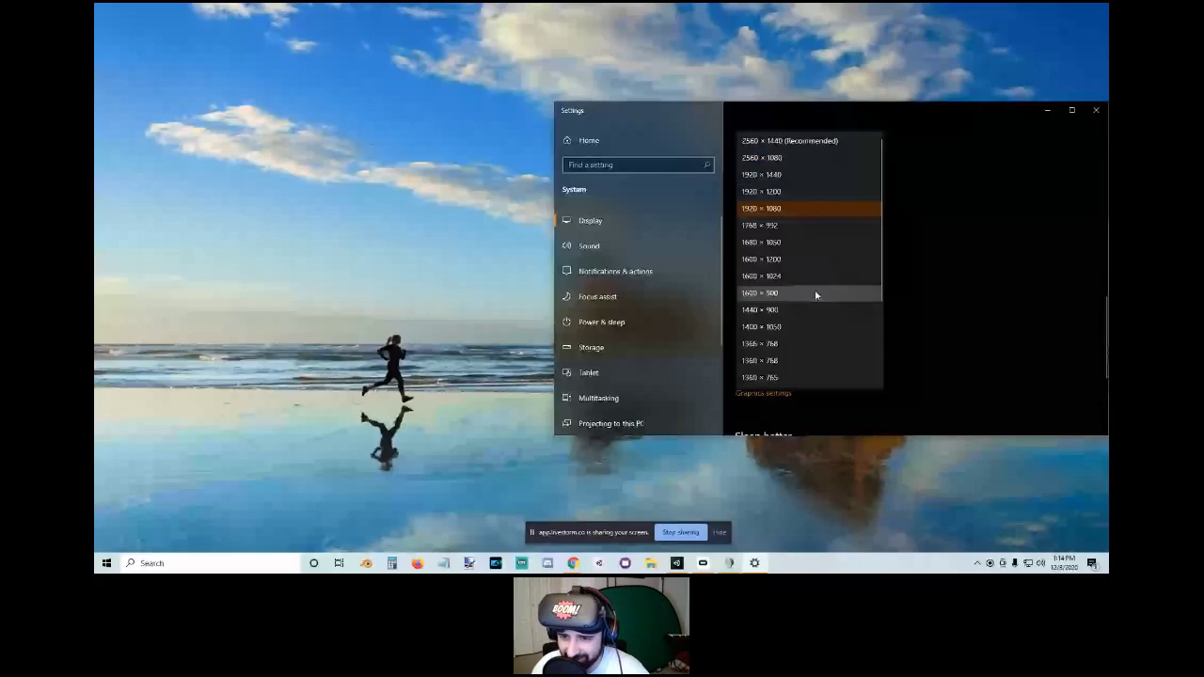
pyautogui.scroll(-2, 812, 320)
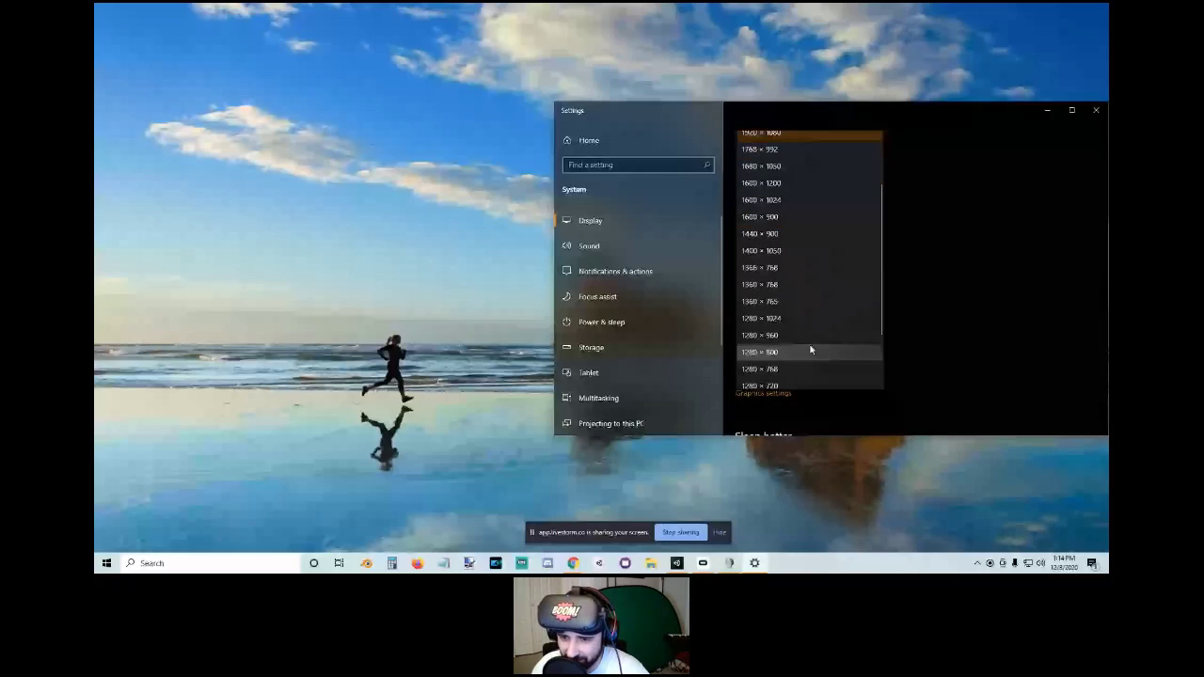
pyautogui.click(811, 351)
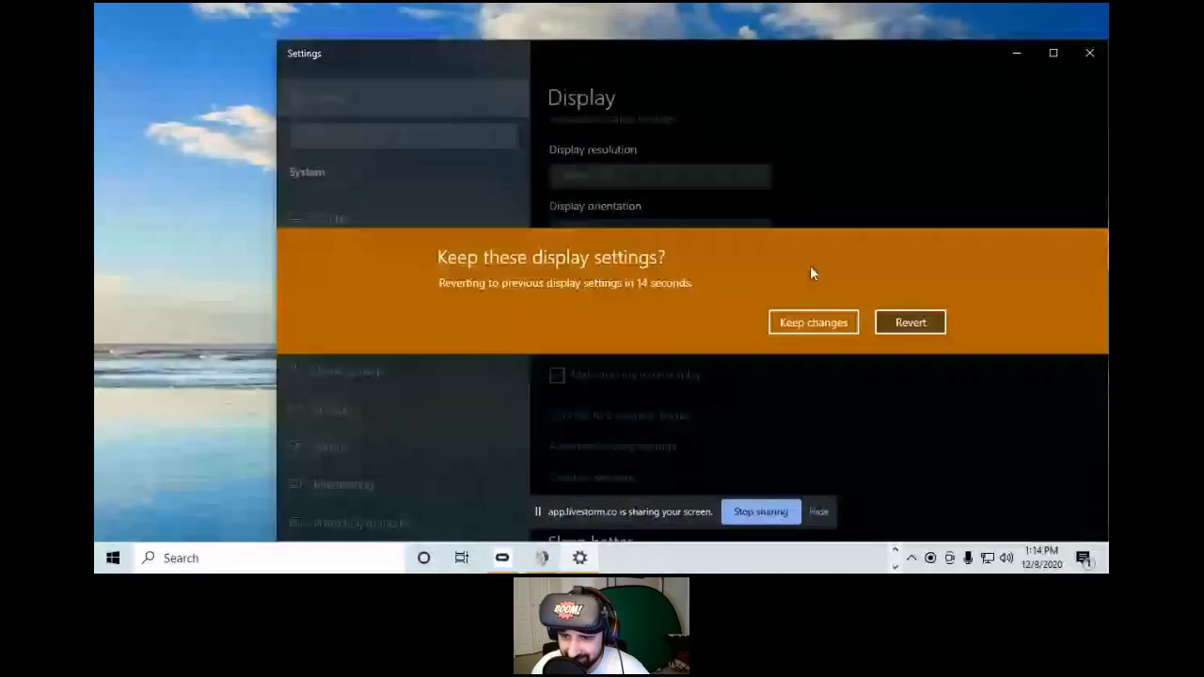
pyautogui.click(814, 322)
pyautogui.click(1089, 53)
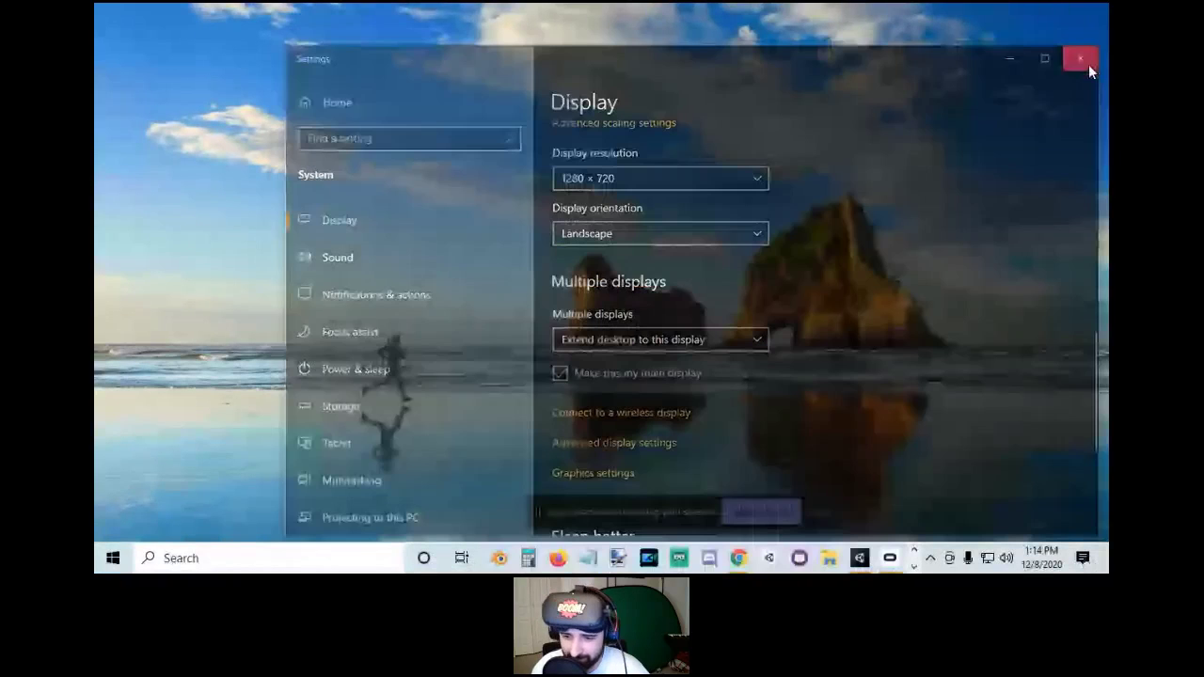
# Switch to the Unity VR Escape Room project, show the Animation timeline, and enlarge the Game and Scene views.
pyautogui.click(859, 558)
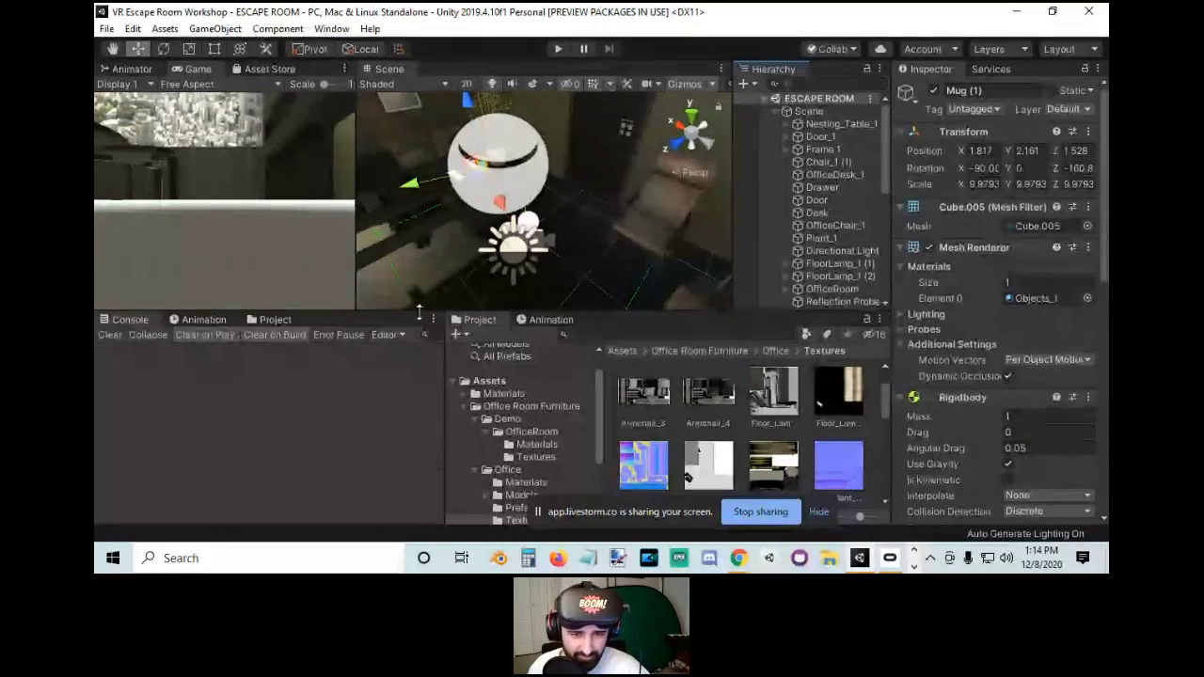
pyautogui.click(551, 319)
pyautogui.moveTo(627, 311); pyautogui.dragTo(627, 432)
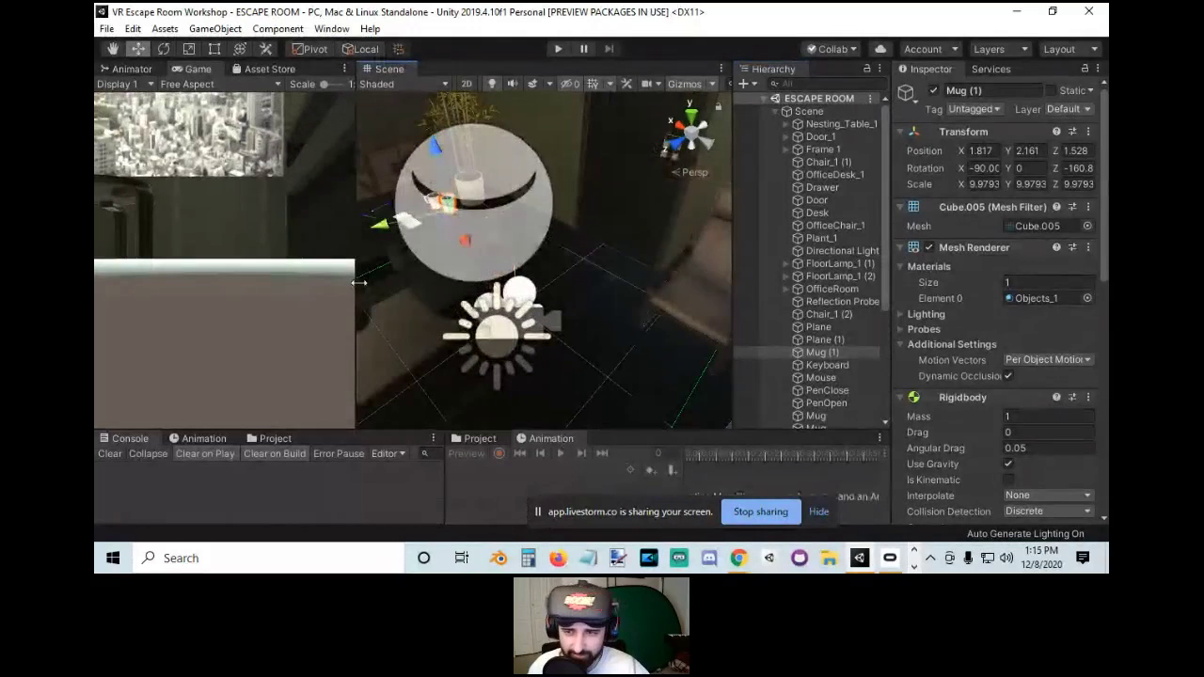
pyautogui.moveTo(357, 283); pyautogui.dragTo(396, 283)
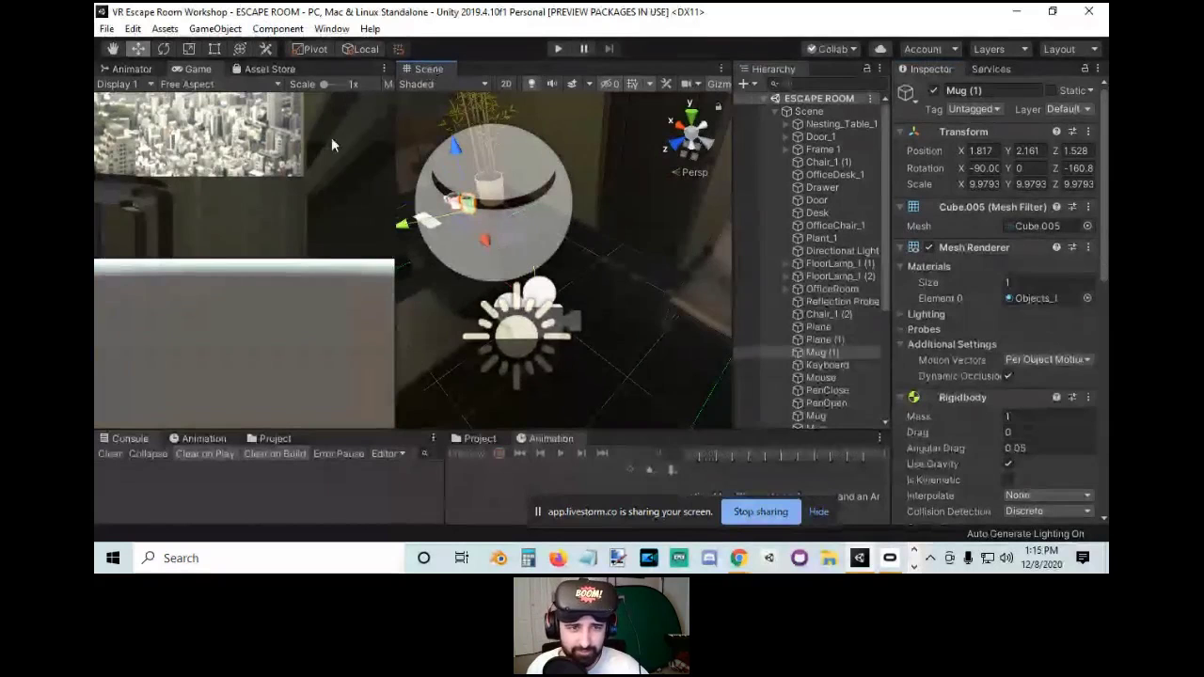
pyautogui.click(331, 28)
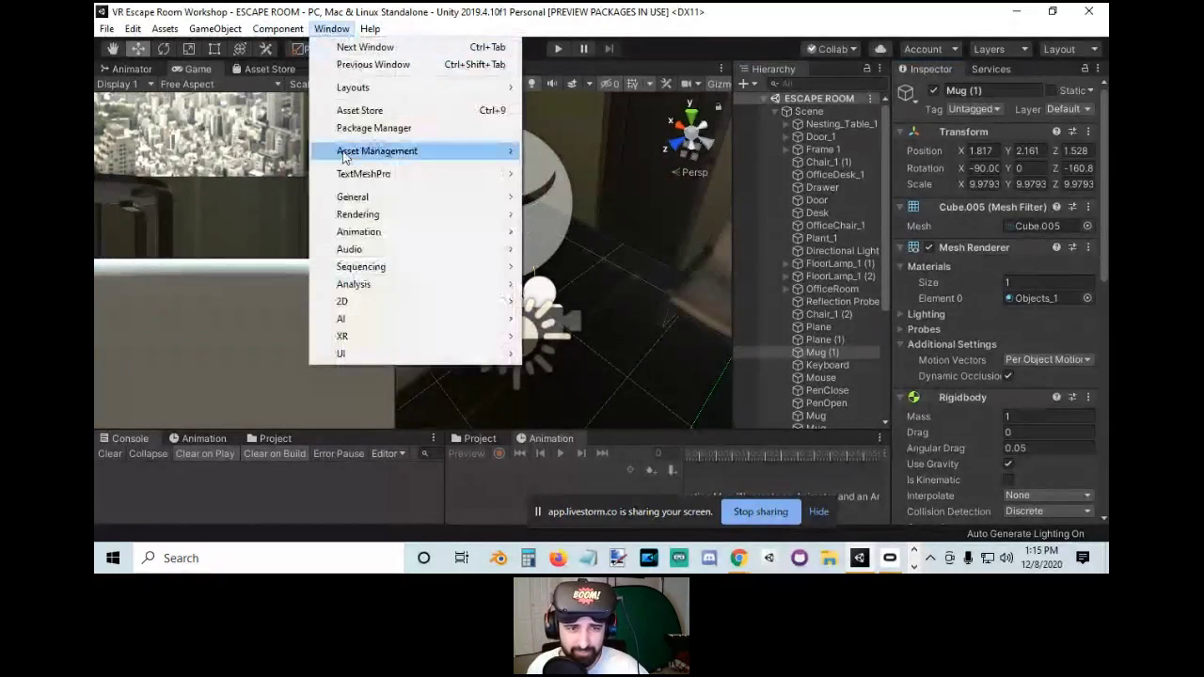
pyautogui.click(249, 85)
pyautogui.click(379, 84)
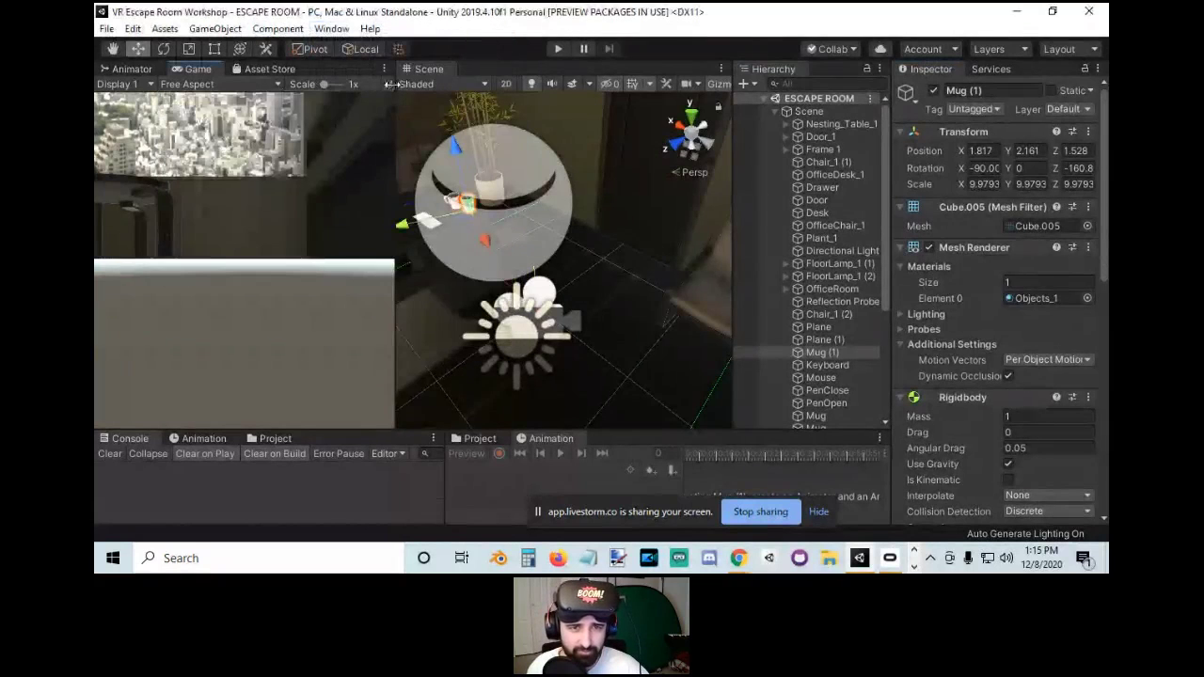
# Run the escape room scene in play mode, hide the screen-sharing notice, and stop the run.
pyautogui.click(558, 49)
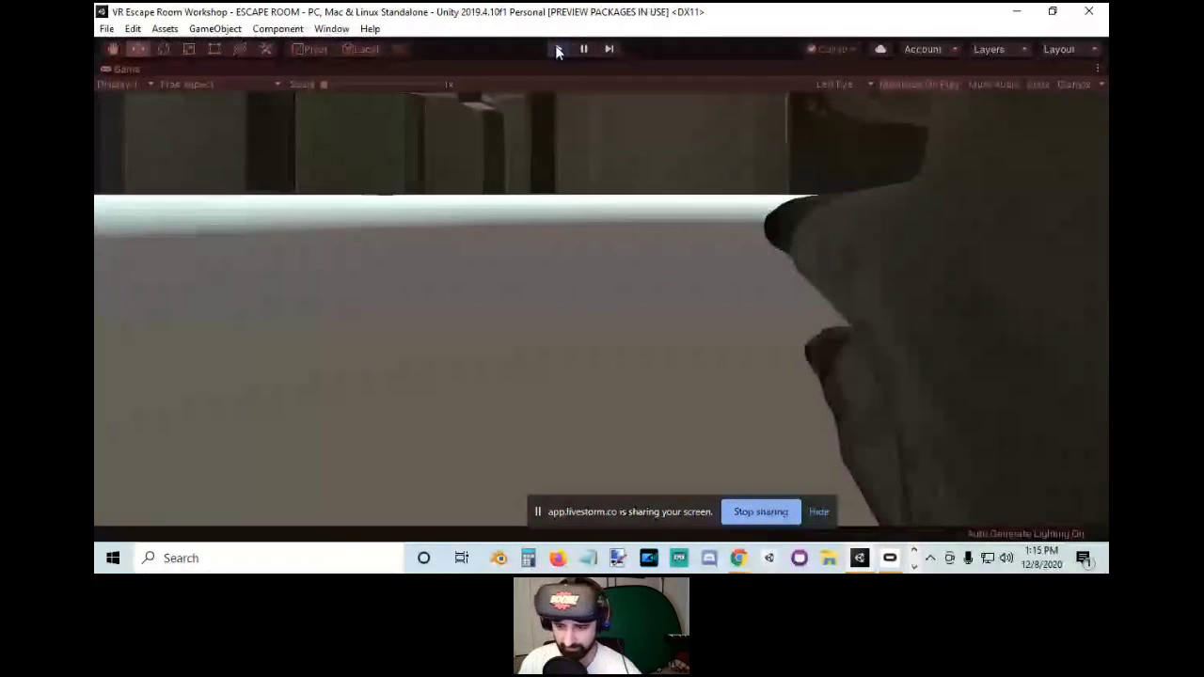
pyautogui.click(816, 508)
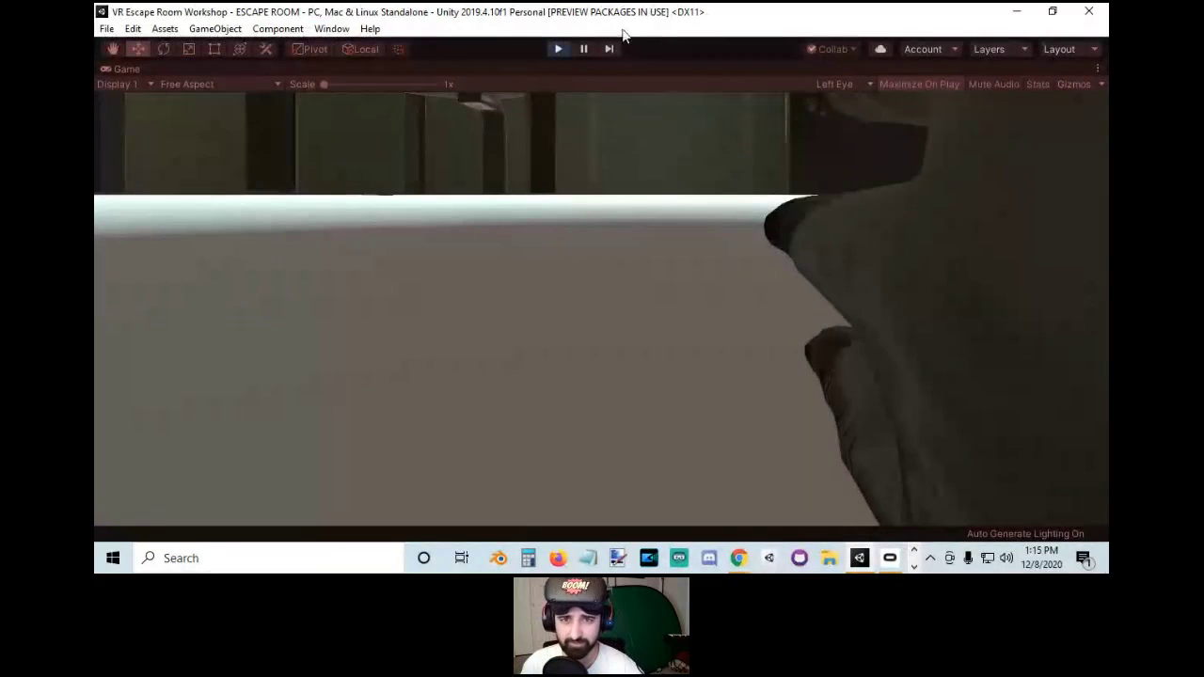
pyautogui.click(556, 50)
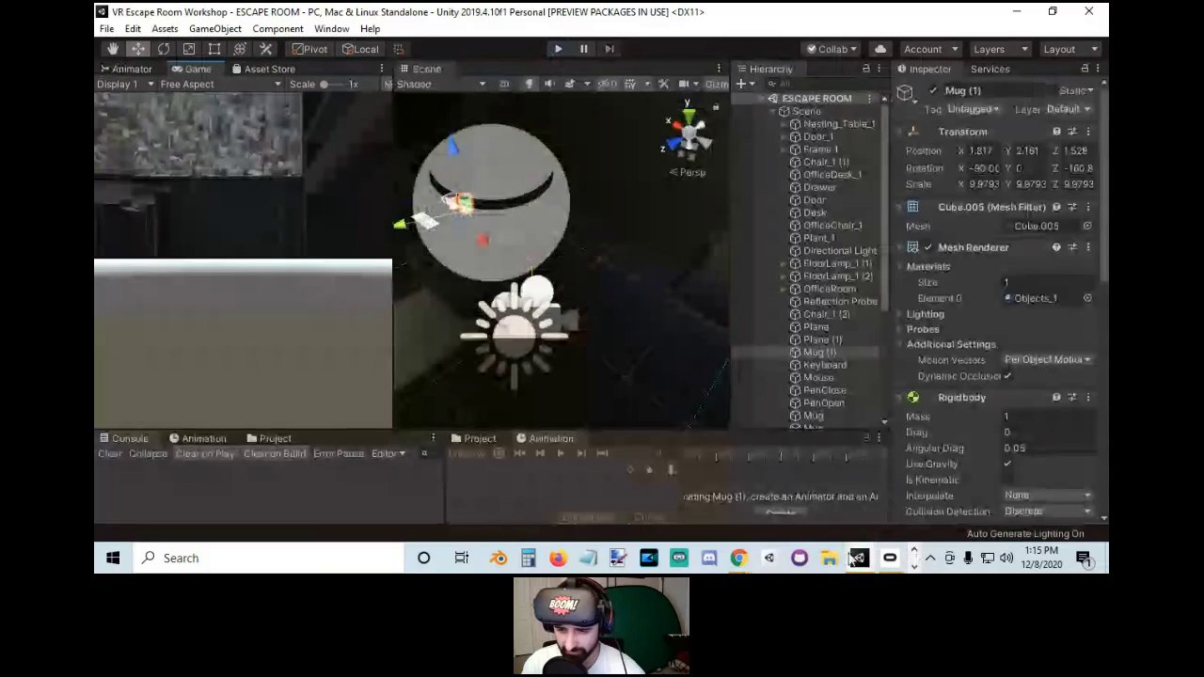
# Switch to the Oculus app, move its window aside and close it.
pyautogui.click(889, 558)
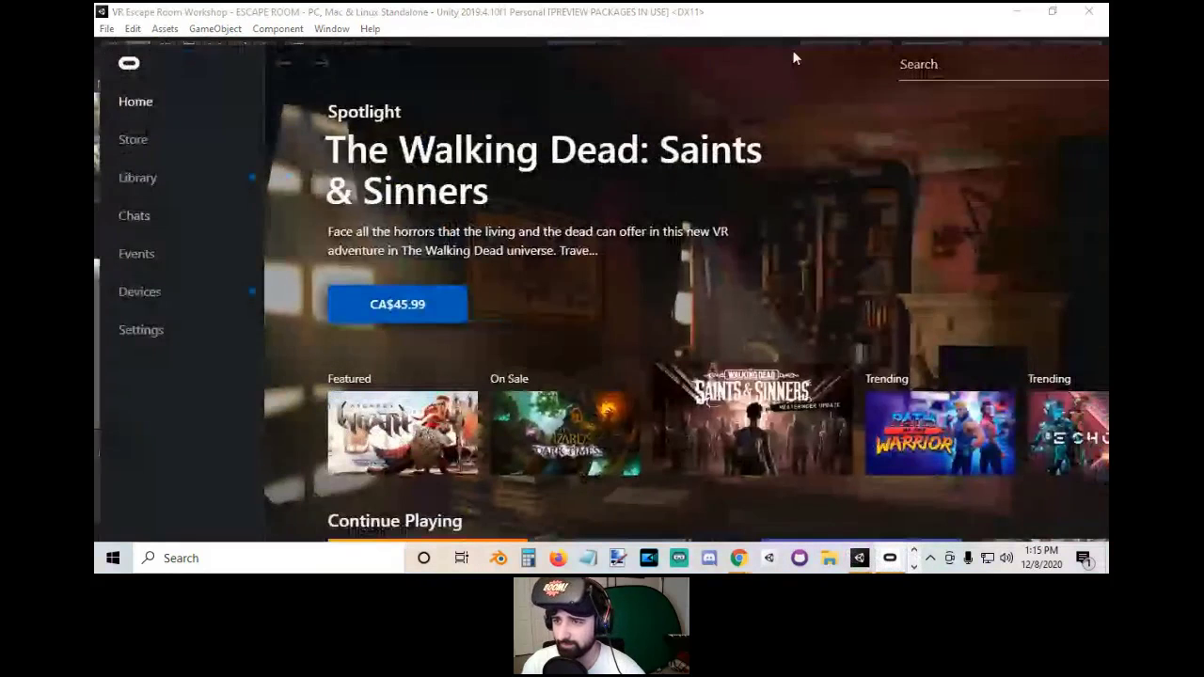
pyautogui.moveTo(796, 54); pyautogui.dragTo(566, 206)
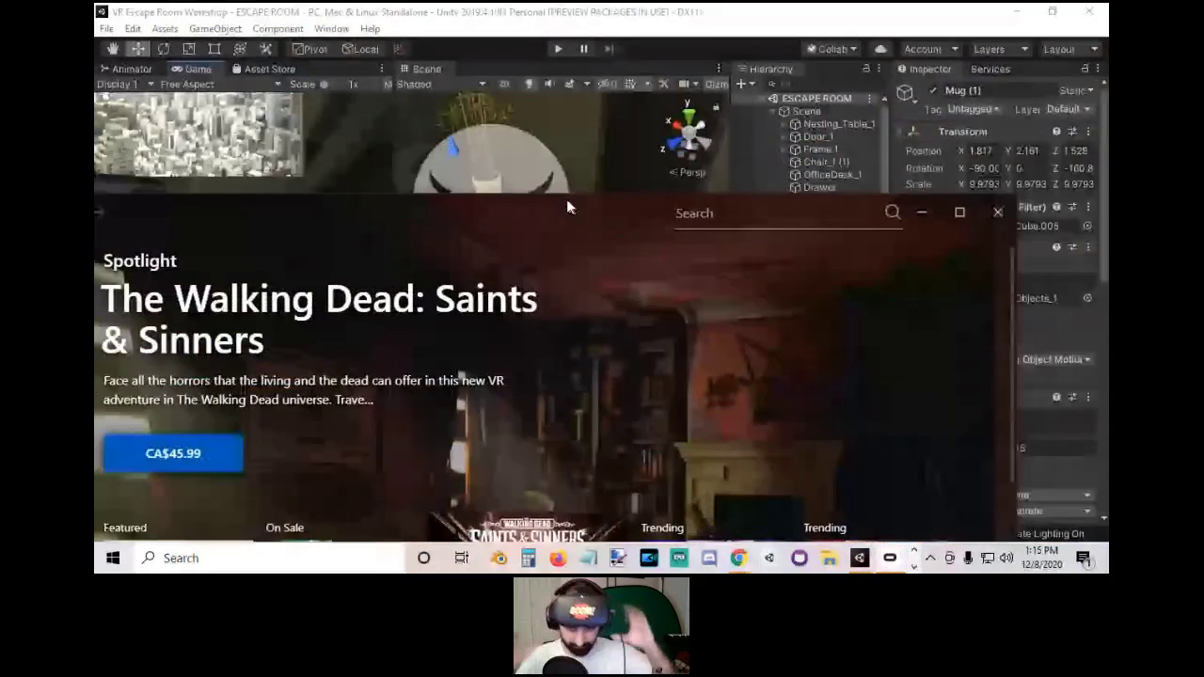
pyautogui.click(997, 212)
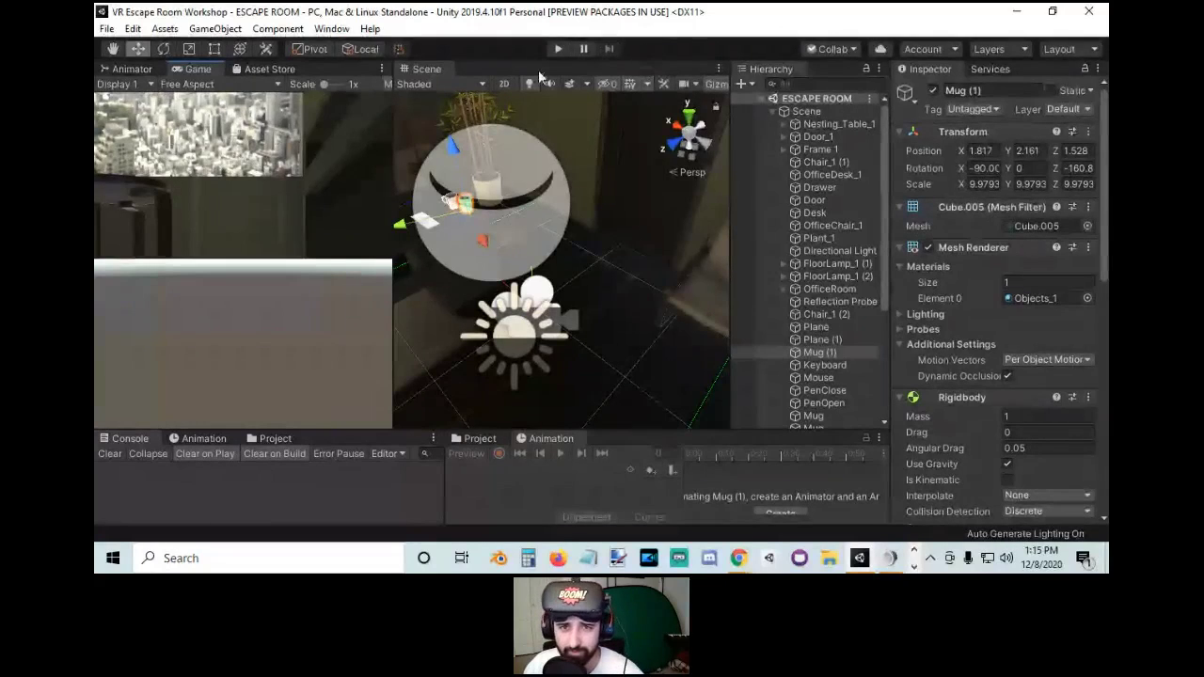
# Test the escape room scene again in play mode and stop it.
pyautogui.click(557, 48)
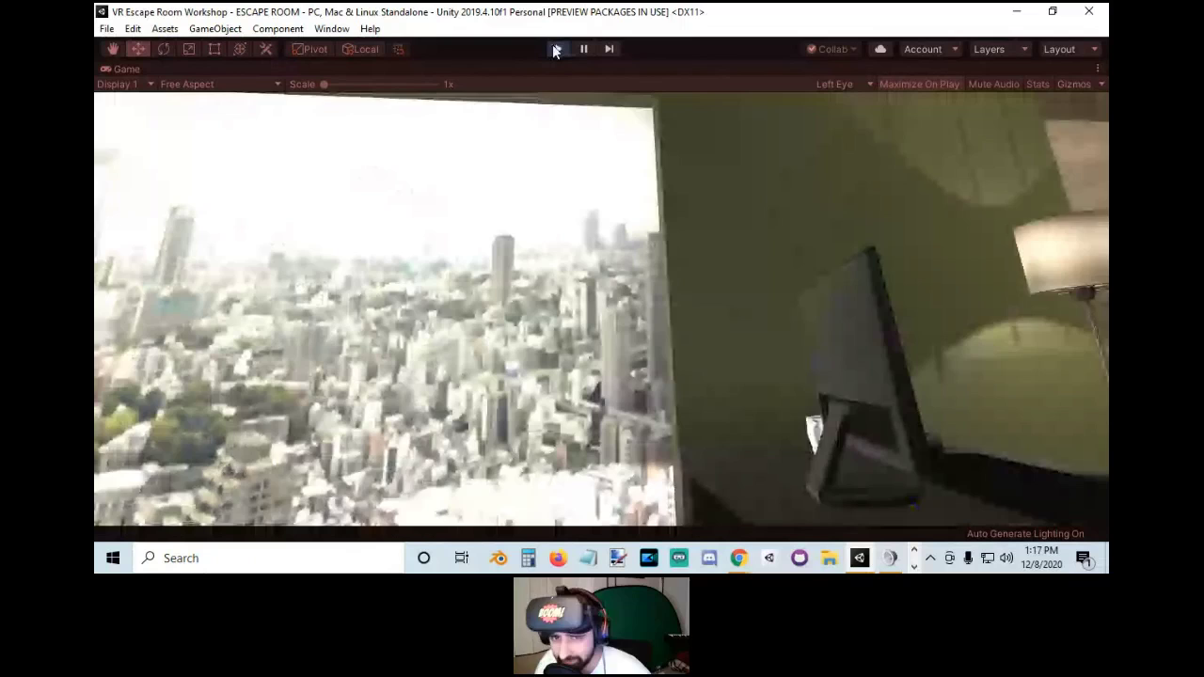
pyautogui.click(556, 49)
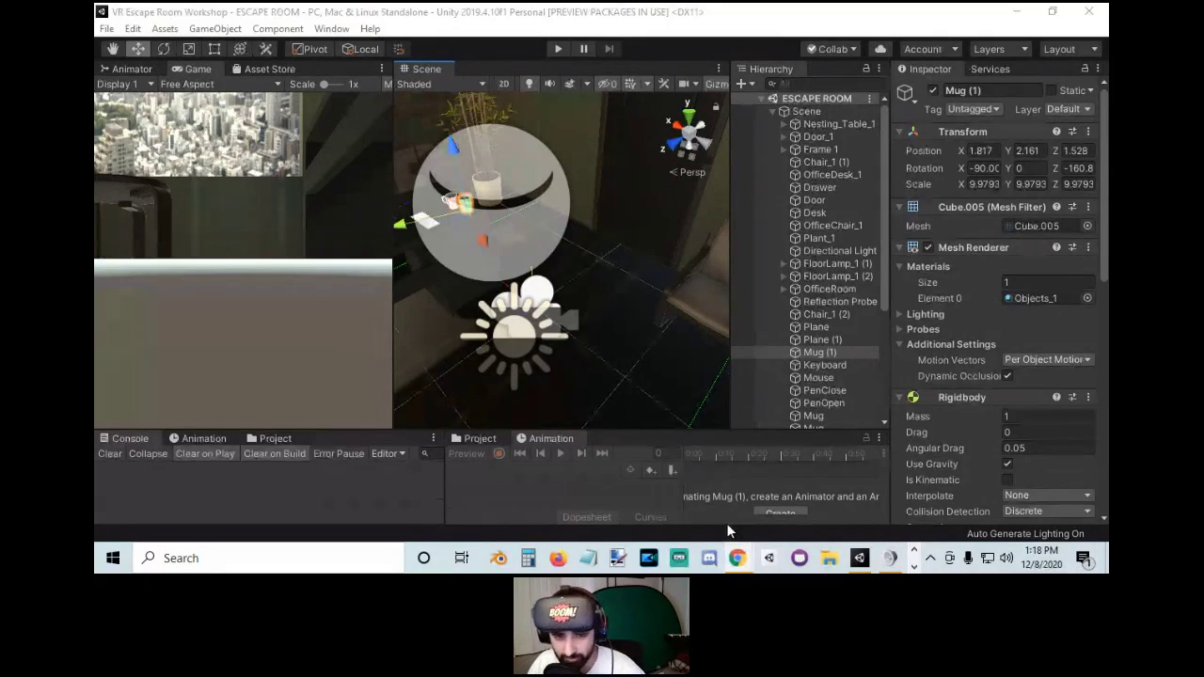
# Widen the Game view, select the Mouse object, and inspect the office around the round table and chairs.
pyautogui.click(406, 333)
pyautogui.moveTo(392, 333); pyautogui.dragTo(443, 344)
pyautogui.click(814, 378)
pyautogui.moveTo(658, 361); pyautogui.dragTo(179, 319, button='right')
pyautogui.press('s')
pyautogui.press('w')
pyautogui.press('w')
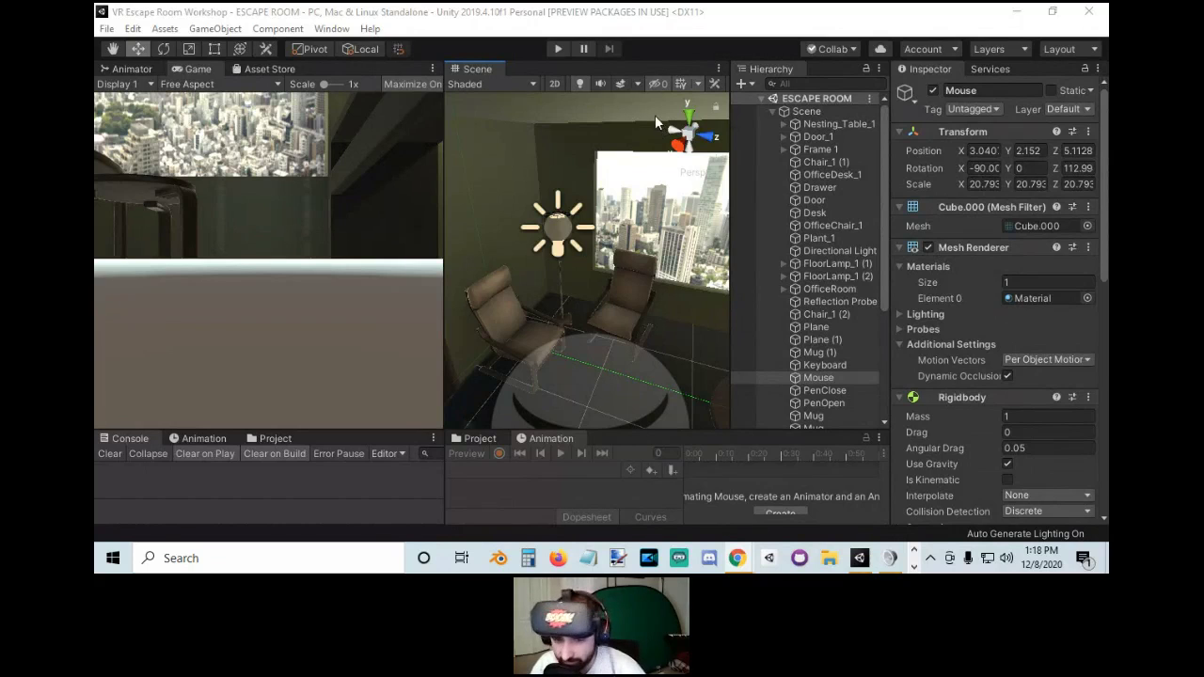
# Create a new empty scene and apply the Default editor layout.
pyautogui.click(106, 28)
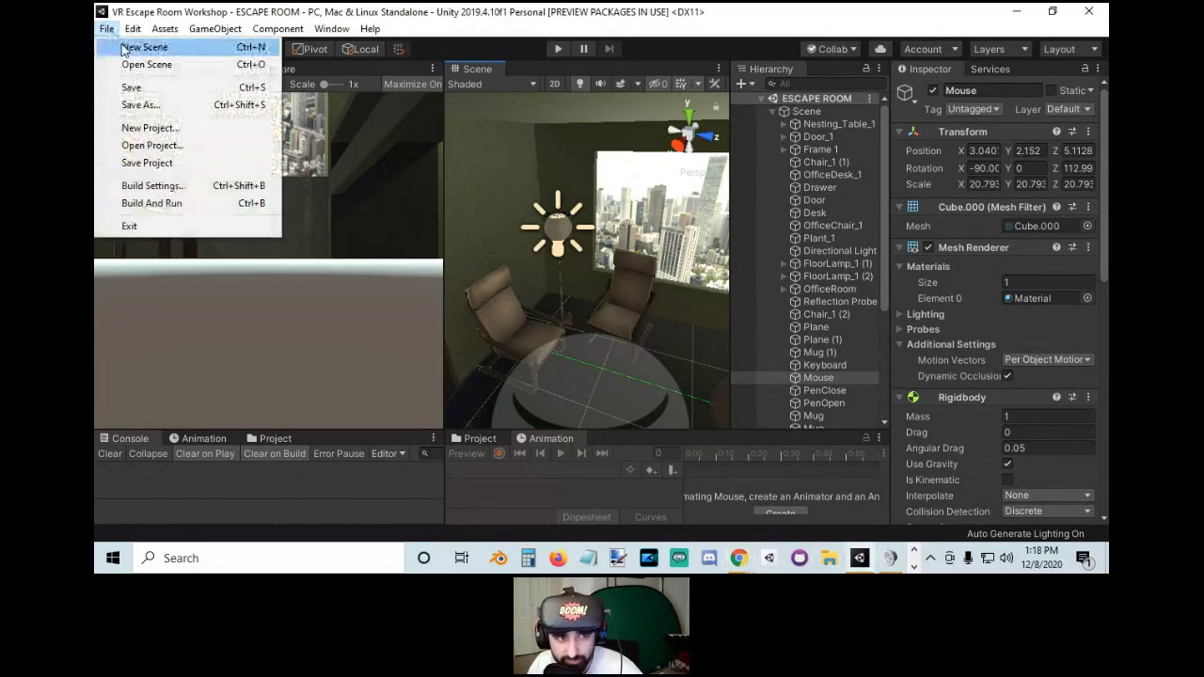
pyautogui.click(124, 49)
pyautogui.click(331, 28)
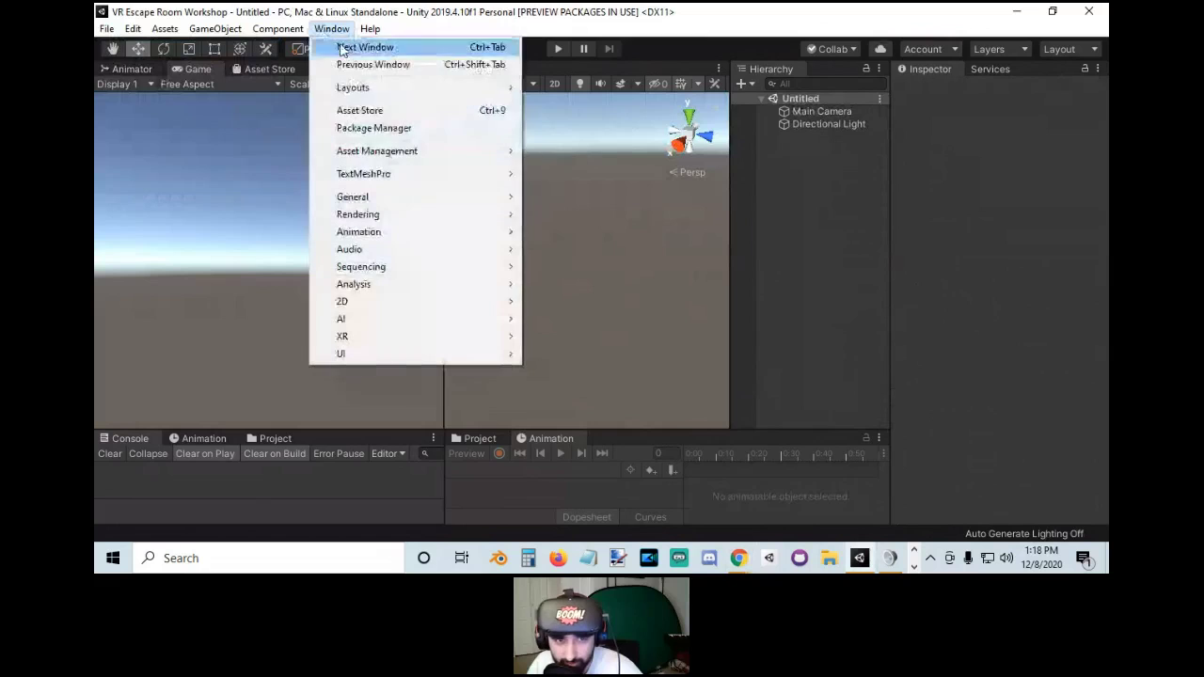
pyautogui.moveTo(353, 87)
pyautogui.click(642, 110)
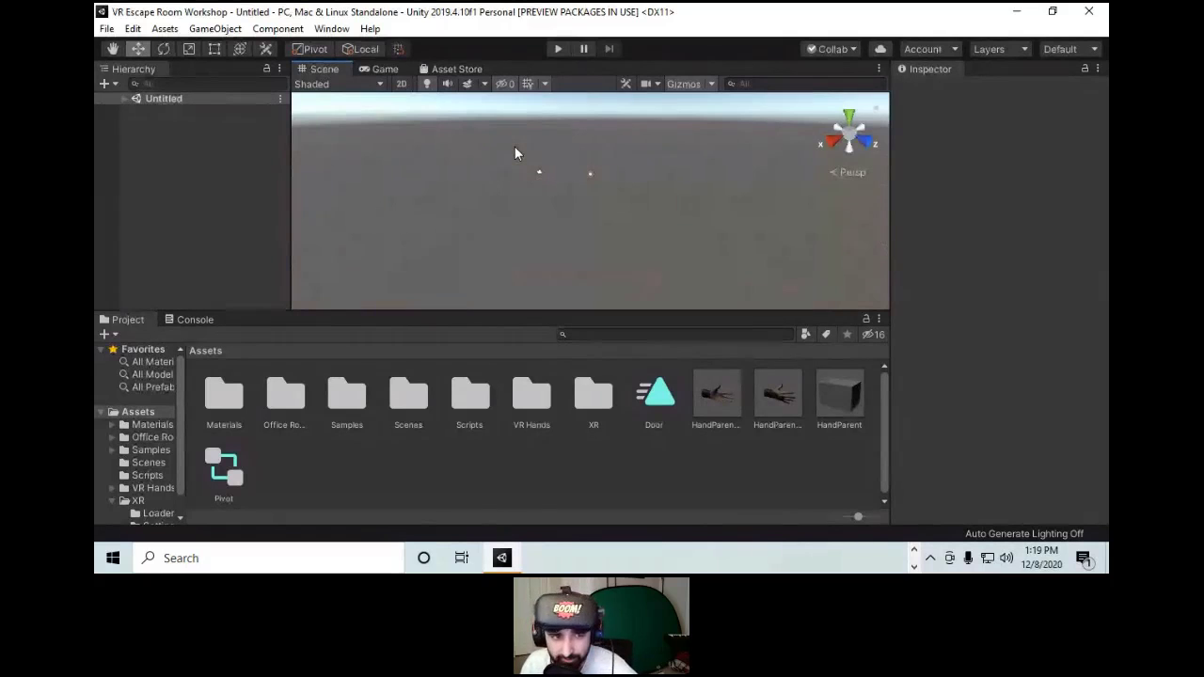
# Select all the items in the project's Assets folder.
pyautogui.click(223, 467)
pyautogui.hotkey('ctrl', 'a')
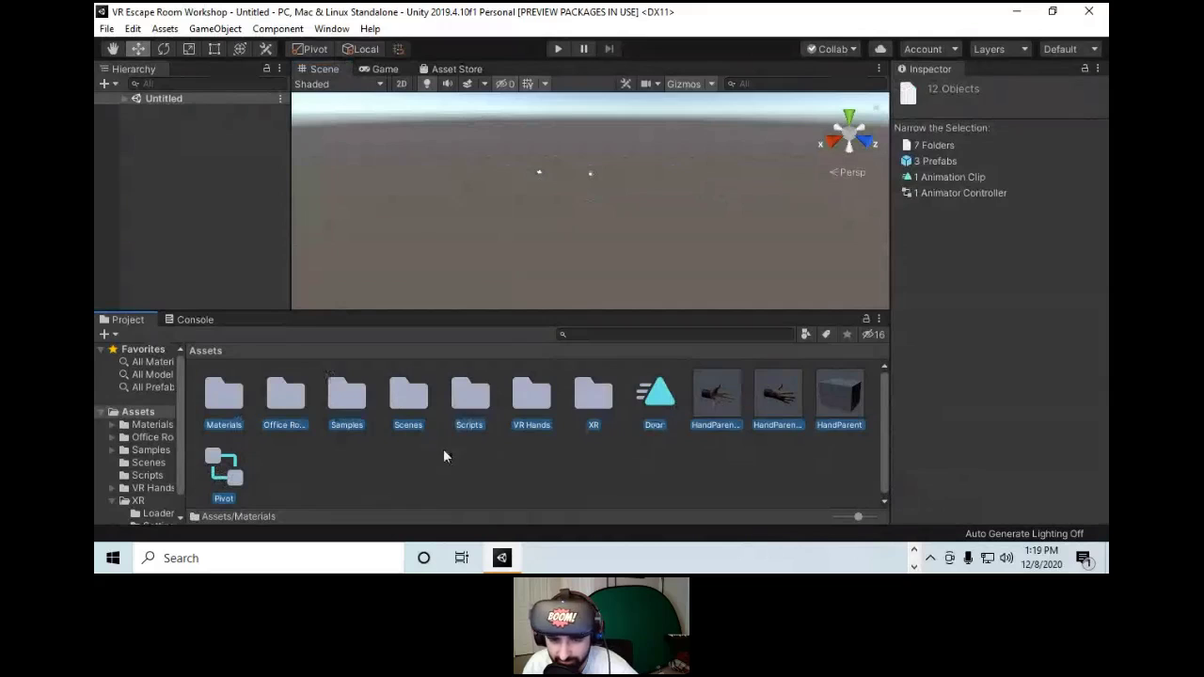
pyautogui.click(244, 422)
pyautogui.hotkey('ctrl', 'a')
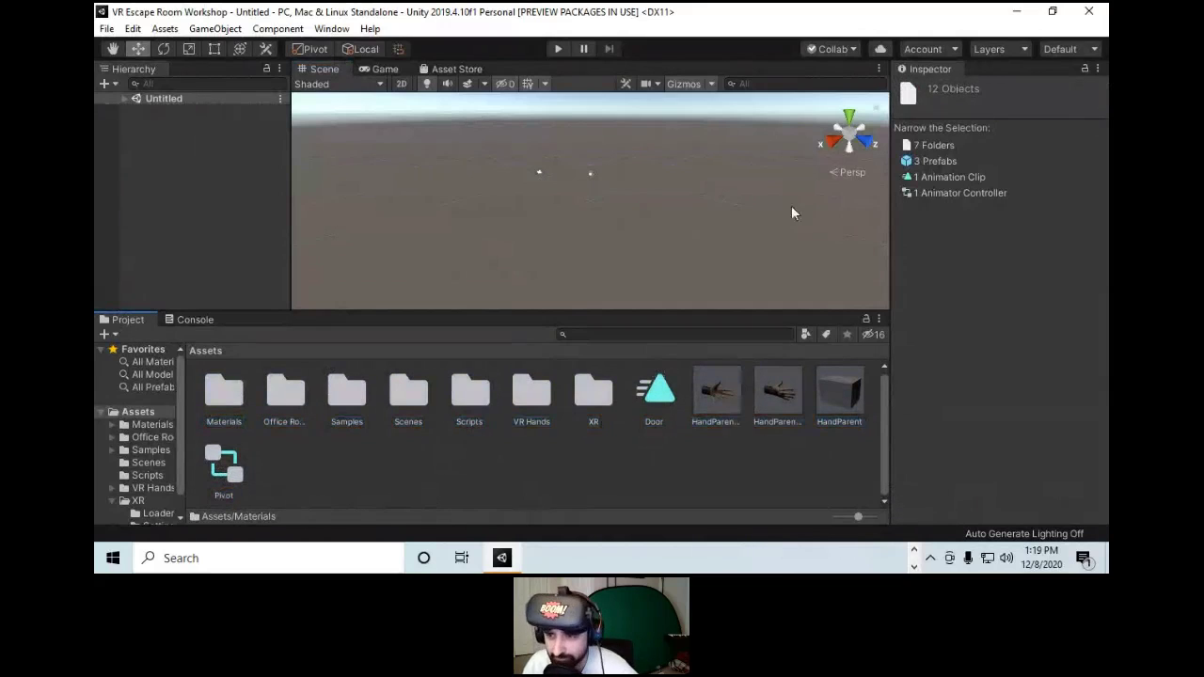
# Narrow the Hierarchy panel and make the Scene view taller by shrinking the Project and Console area.
pyautogui.moveTo(287, 178); pyautogui.dragTo(233, 200)
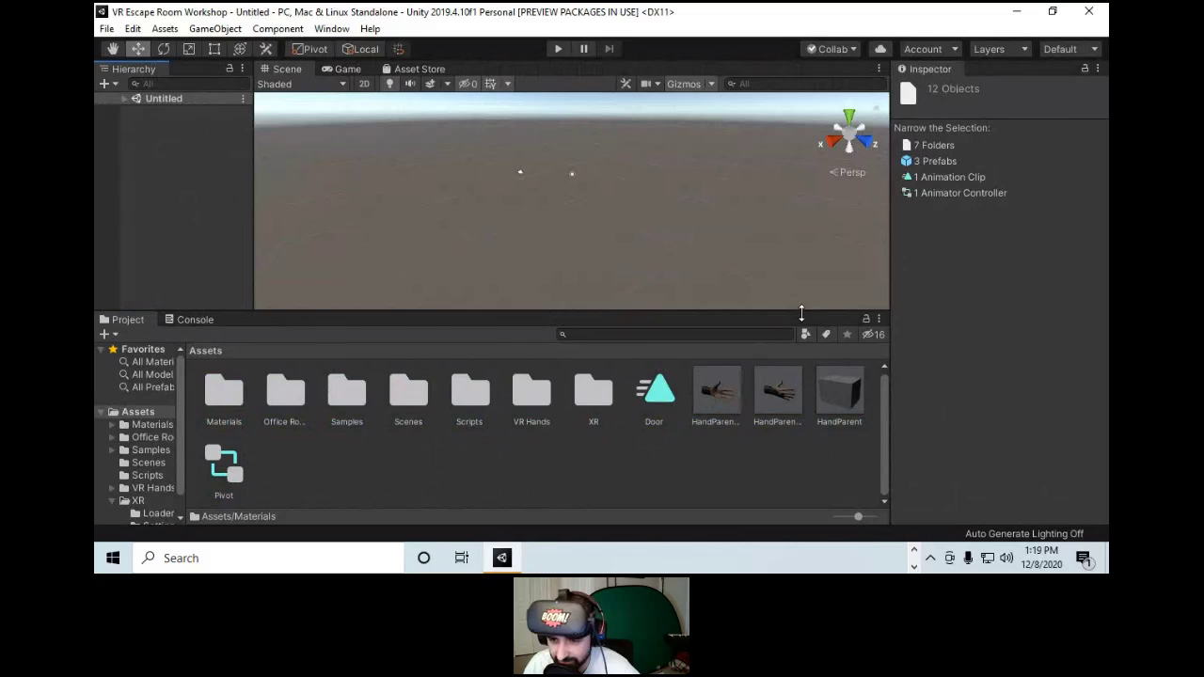
pyautogui.click(195, 319)
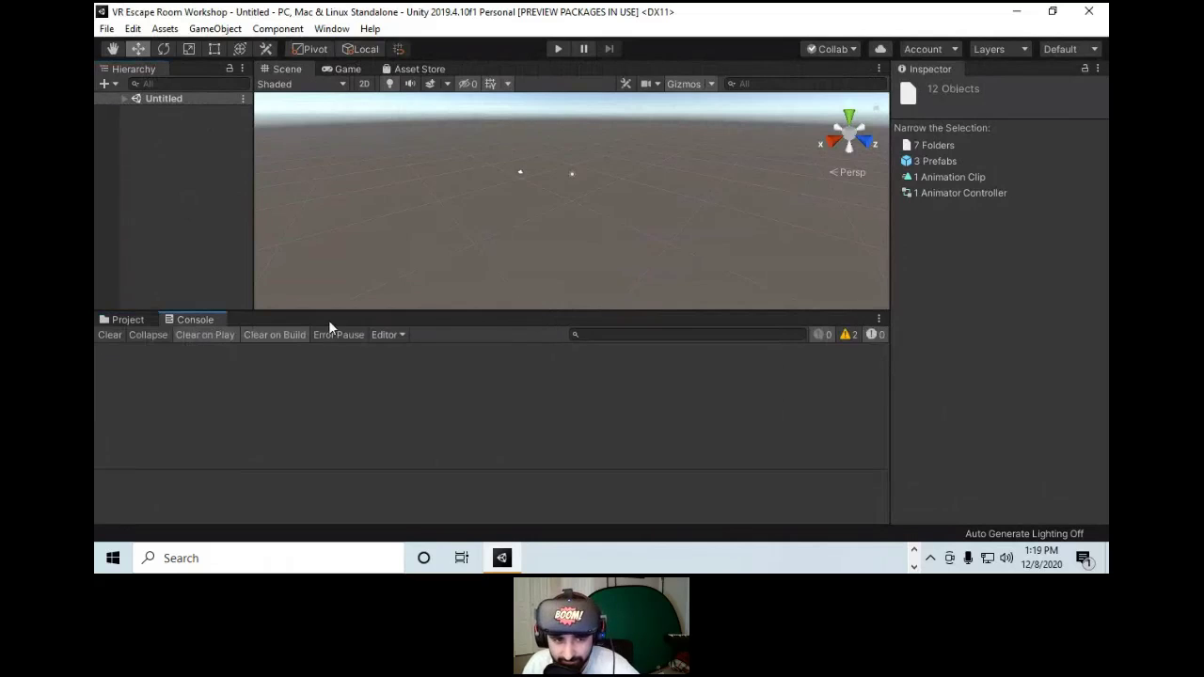
pyautogui.moveTo(335, 310); pyautogui.dragTo(314, 424)
pyautogui.click(127, 425)
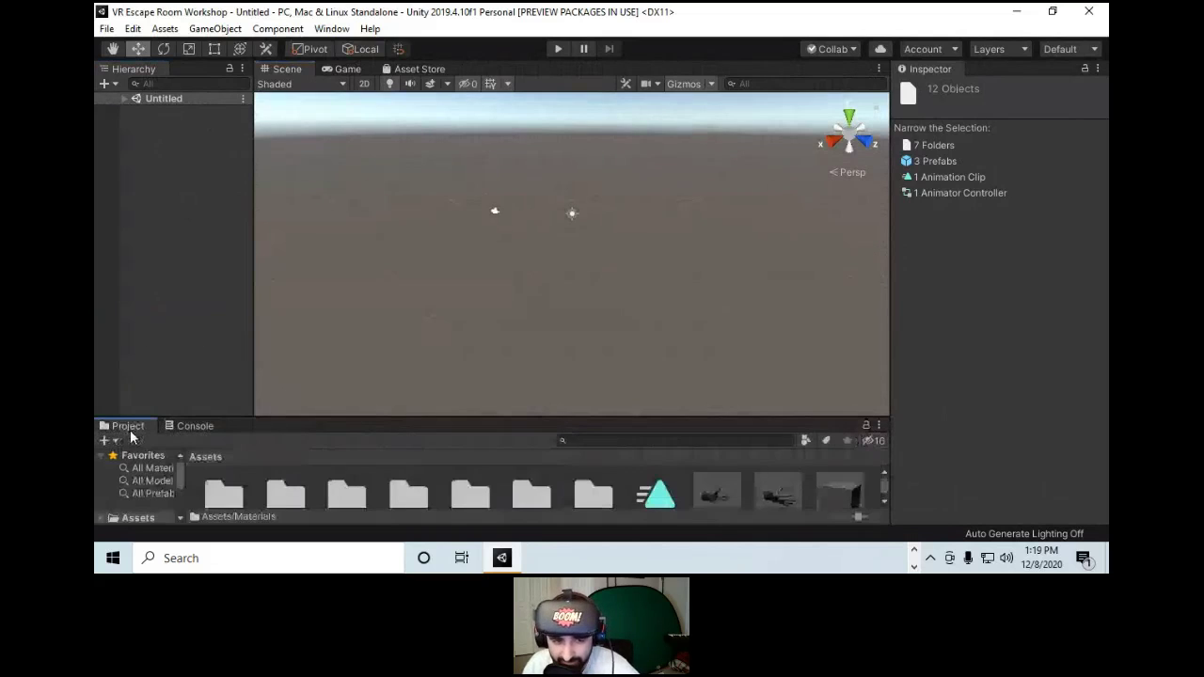
pyautogui.click(197, 428)
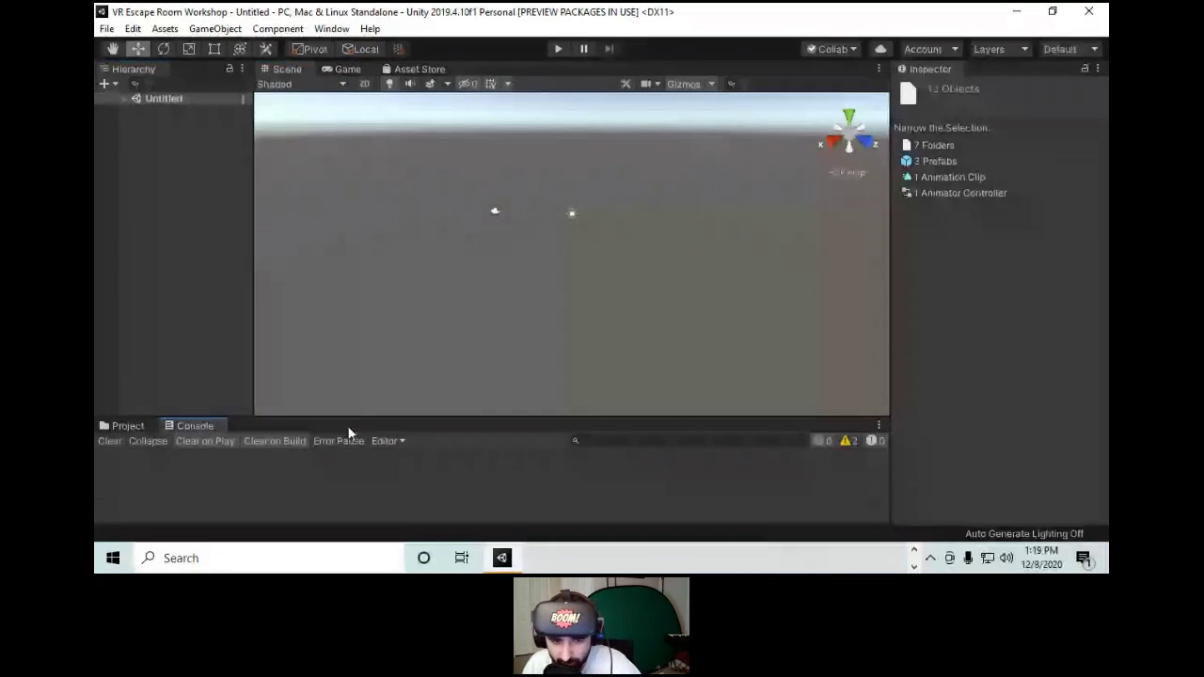
pyautogui.moveTo(350, 416); pyautogui.dragTo(301, 374)
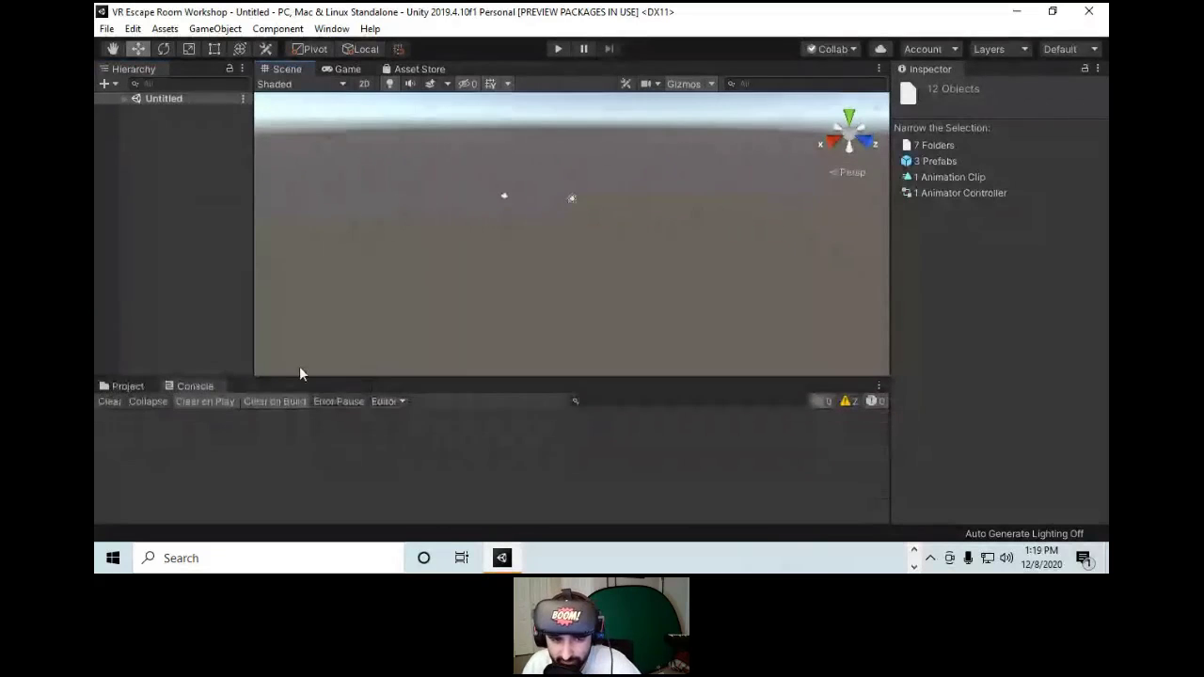
# Compare the Project and Console panels and return to the project's Assets folder.
pyautogui.click(132, 386)
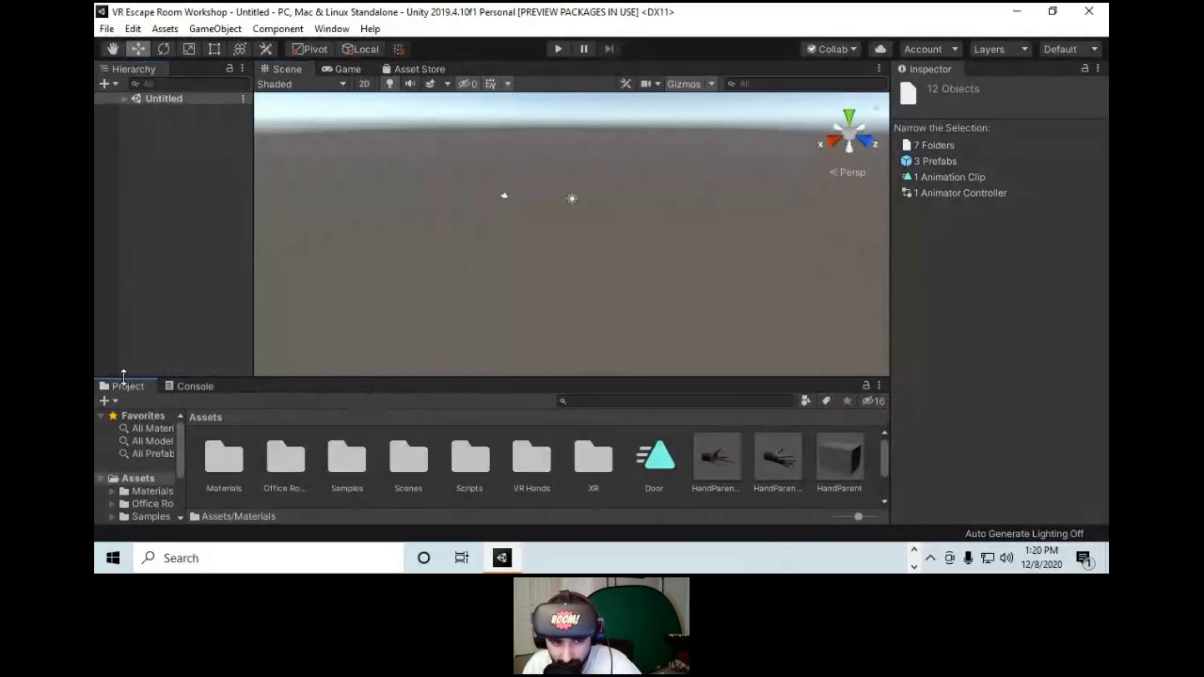
pyautogui.click(191, 387)
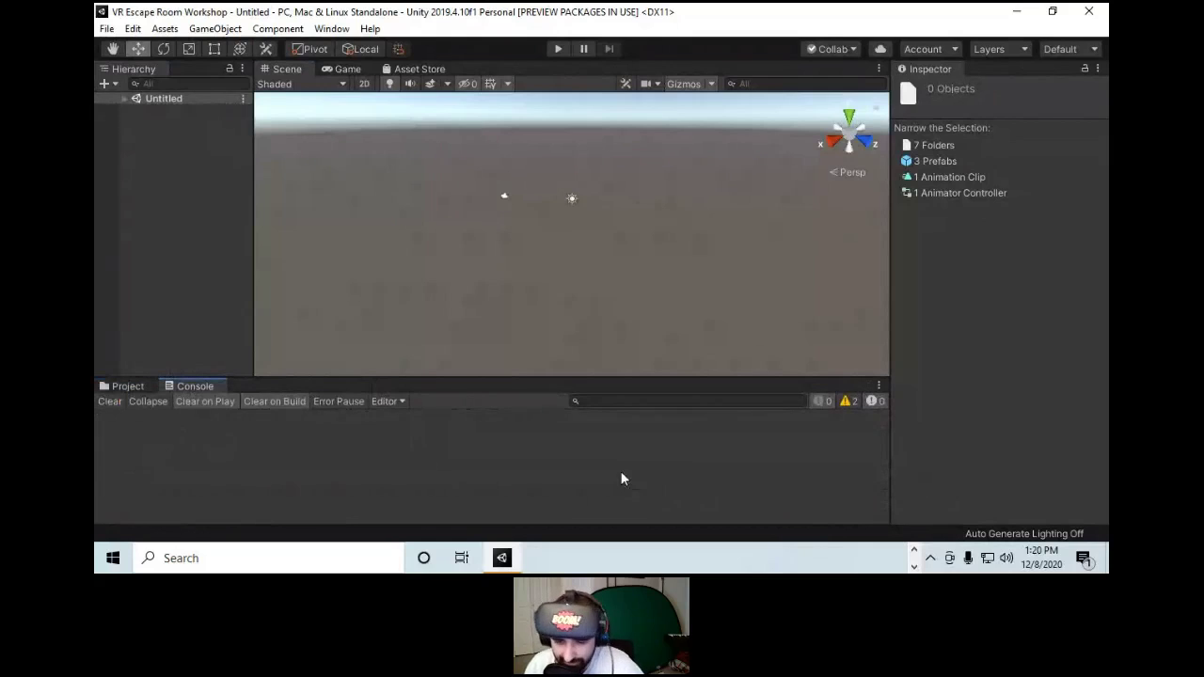
pyautogui.click(132, 386)
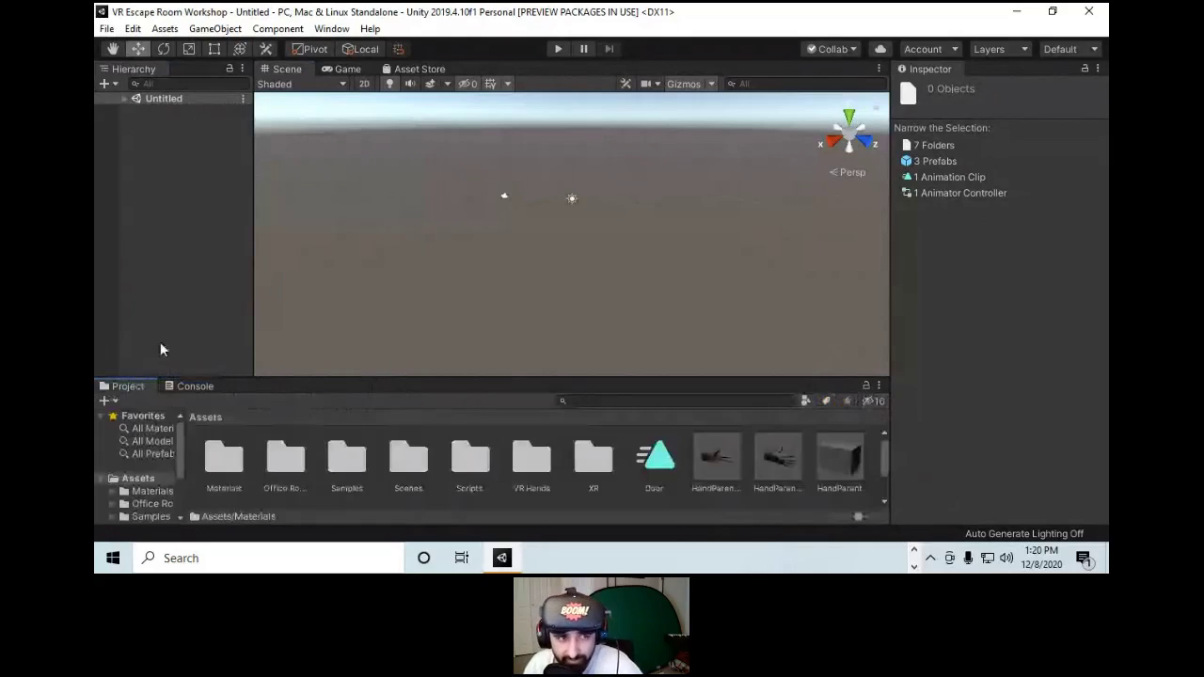
# Expand the Untitled scene and inspect its Main Camera and Directional Light objects.
pyautogui.click(115, 97)
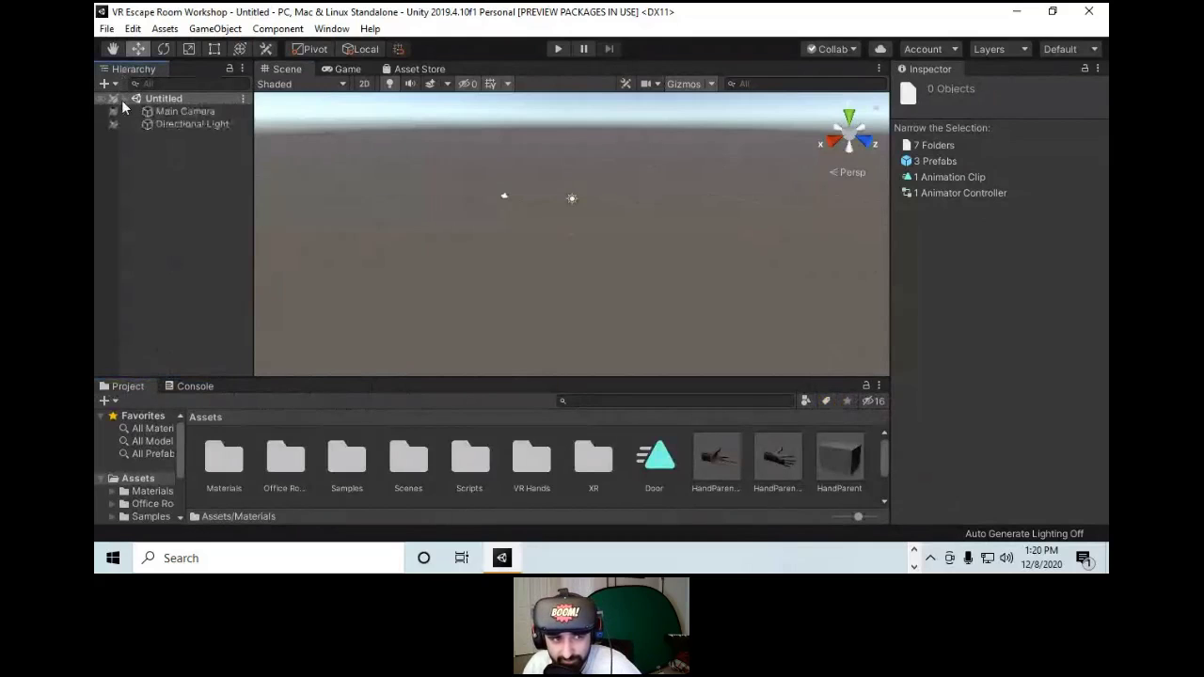
pyautogui.click(186, 111)
pyautogui.click(199, 125)
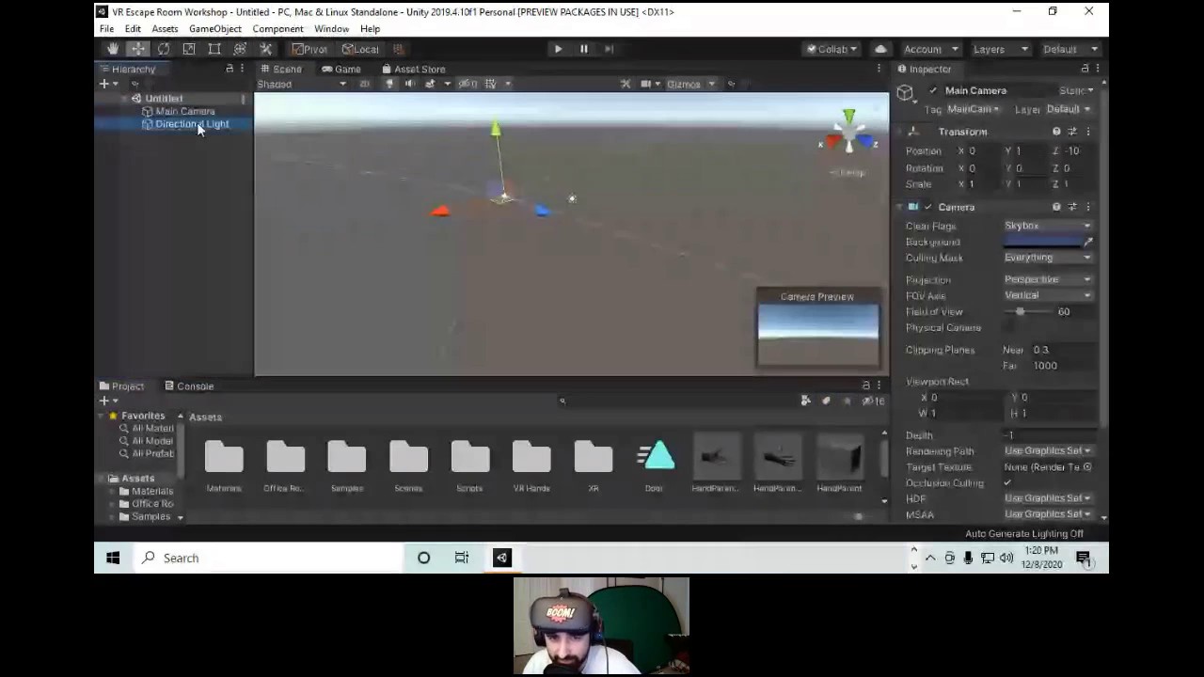
# Locate the Directional Light in the Scene view by selecting its gizmo, and clear the selection.
pyautogui.click(500, 200)
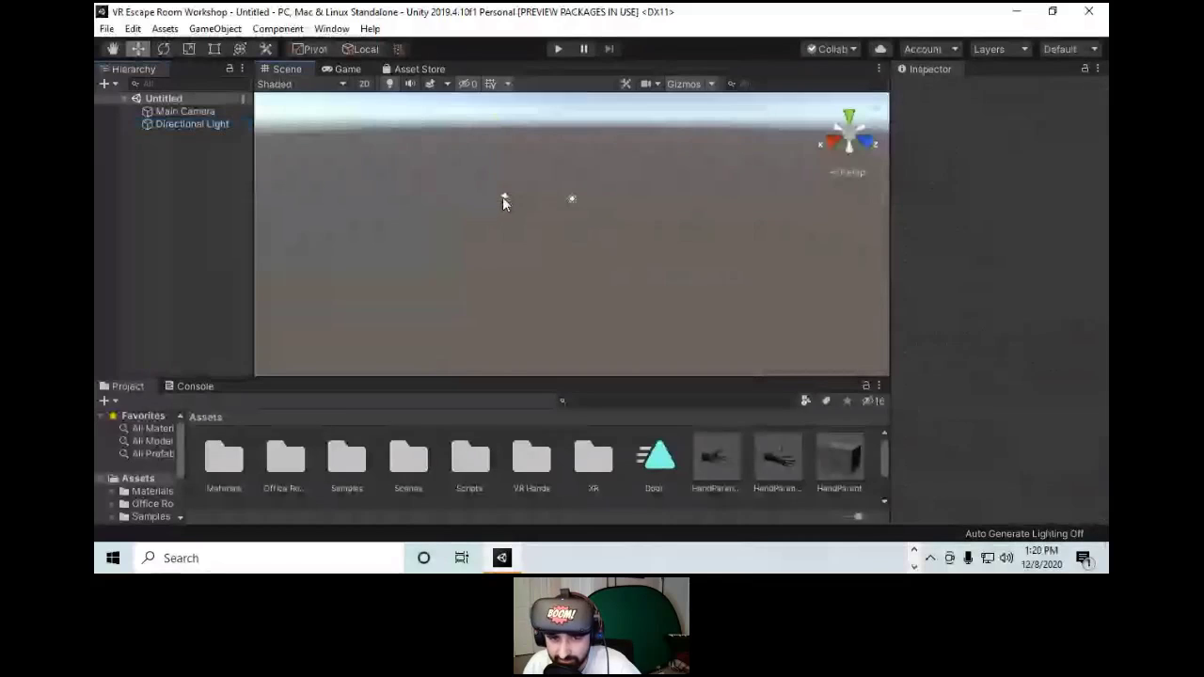
pyautogui.click(571, 198)
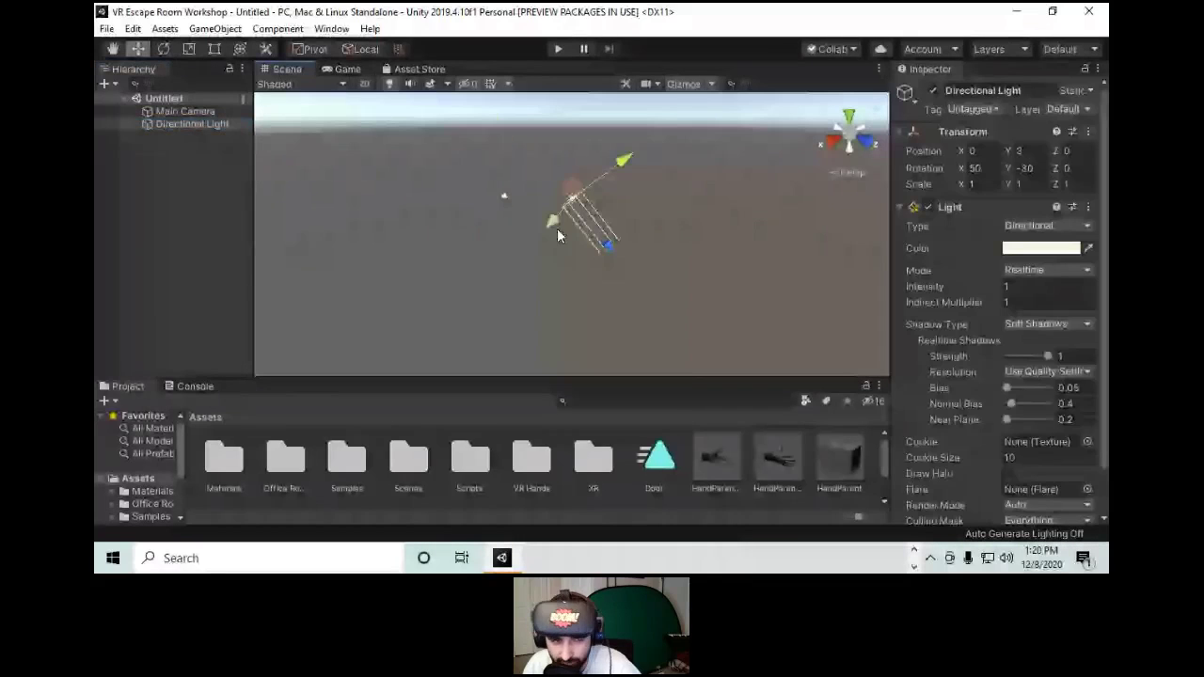
pyautogui.click(556, 229)
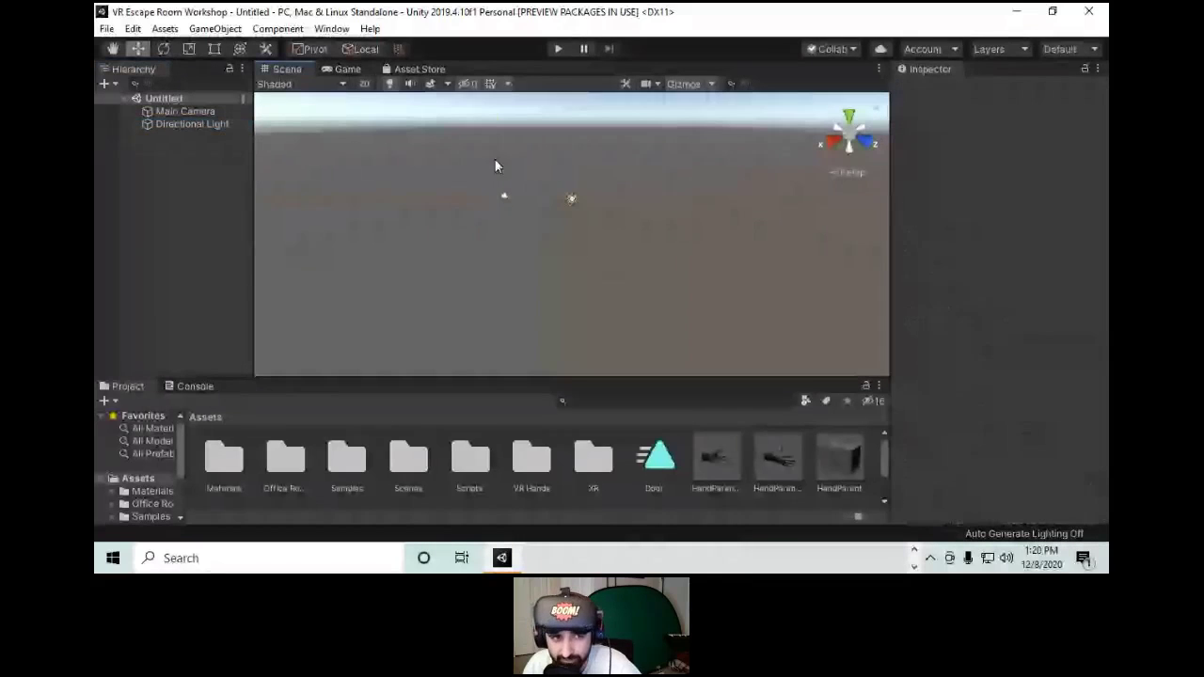
# Nest the Main Camera under the Directional Light and try rotating the light as its parent.
pyautogui.click(187, 111)
pyautogui.click(189, 123)
pyautogui.moveTo(189, 123)
pyautogui.mouseDown()
pyautogui.moveTo(198, 142)
pyautogui.moveTo(195, 126)
pyautogui.mouseUp()
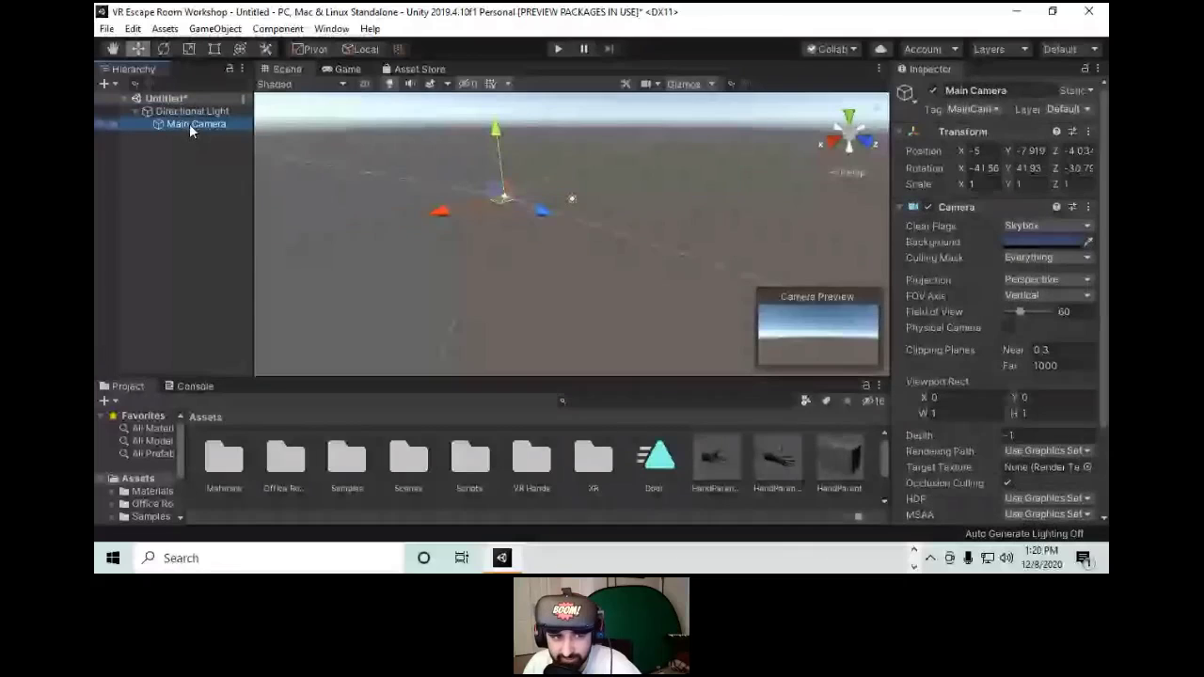
pyautogui.click(189, 111)
pyautogui.press('e')
pyautogui.moveTo(575, 236)
pyautogui.mouseDown()
pyautogui.moveTo(584, 270)
pyautogui.moveTo(598, 236)
pyautogui.mouseUp()
# Undo the light's rotation and the parenting of the Main Camera.
pyautogui.hotkey('ctrl', 'z')
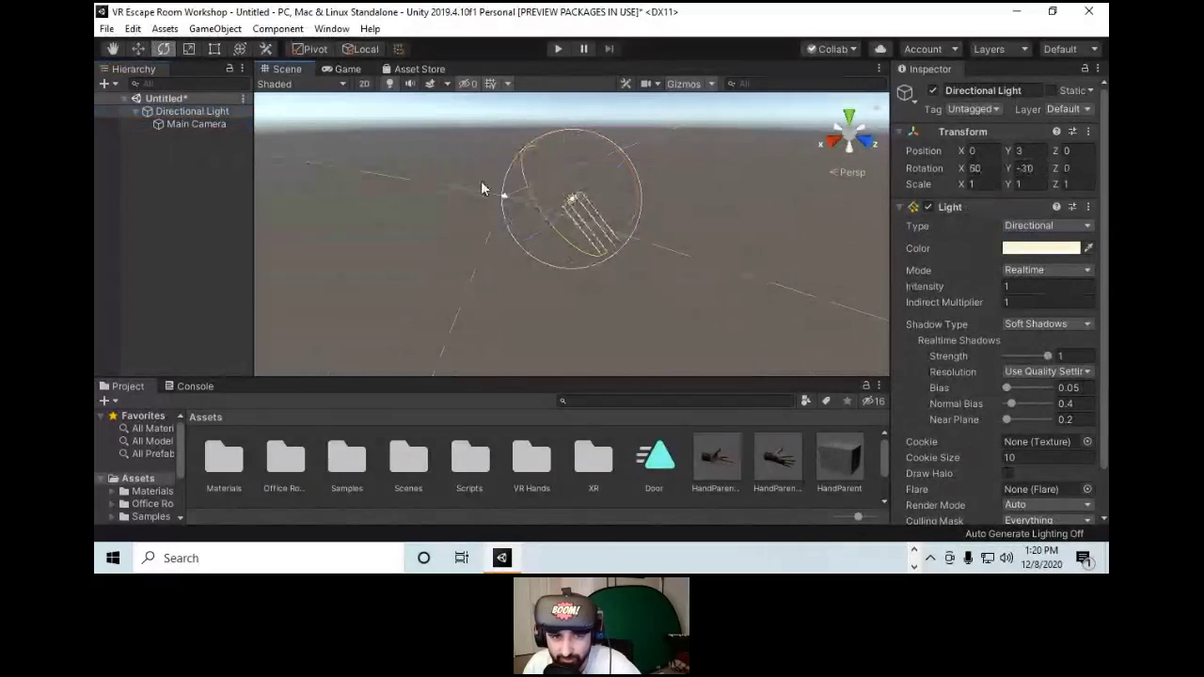
pyautogui.hotkey('ctrl', 'z')
pyautogui.hotkey('ctrl', 'z')
pyautogui.hotkey('ctrl', 'z')
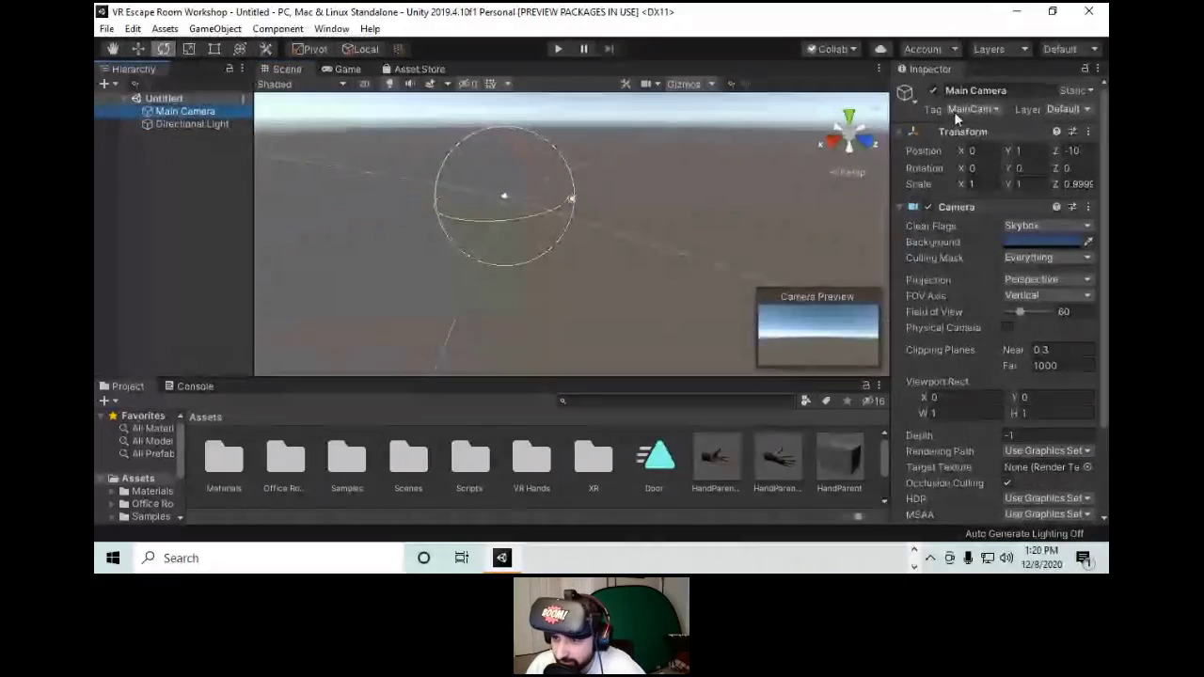
# Inspect the Main Camera's Transform, Camera and Audio Listener components, collapsing and expanding their sections.
pyautogui.click(949, 207)
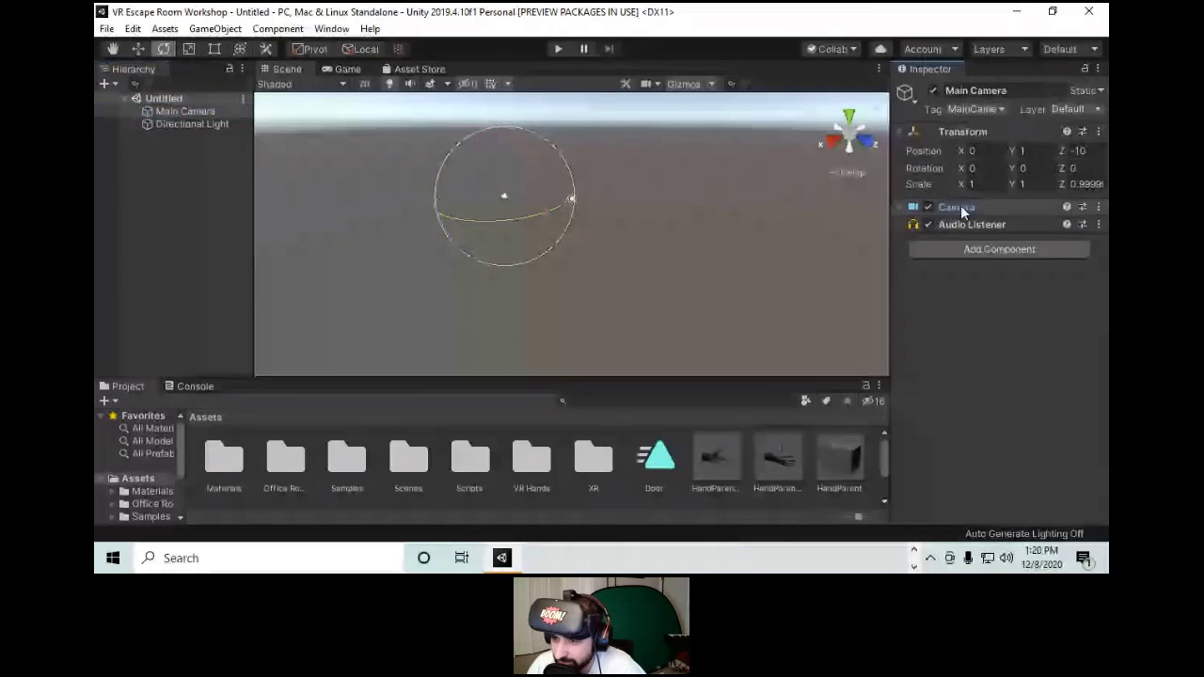
pyautogui.click(959, 206)
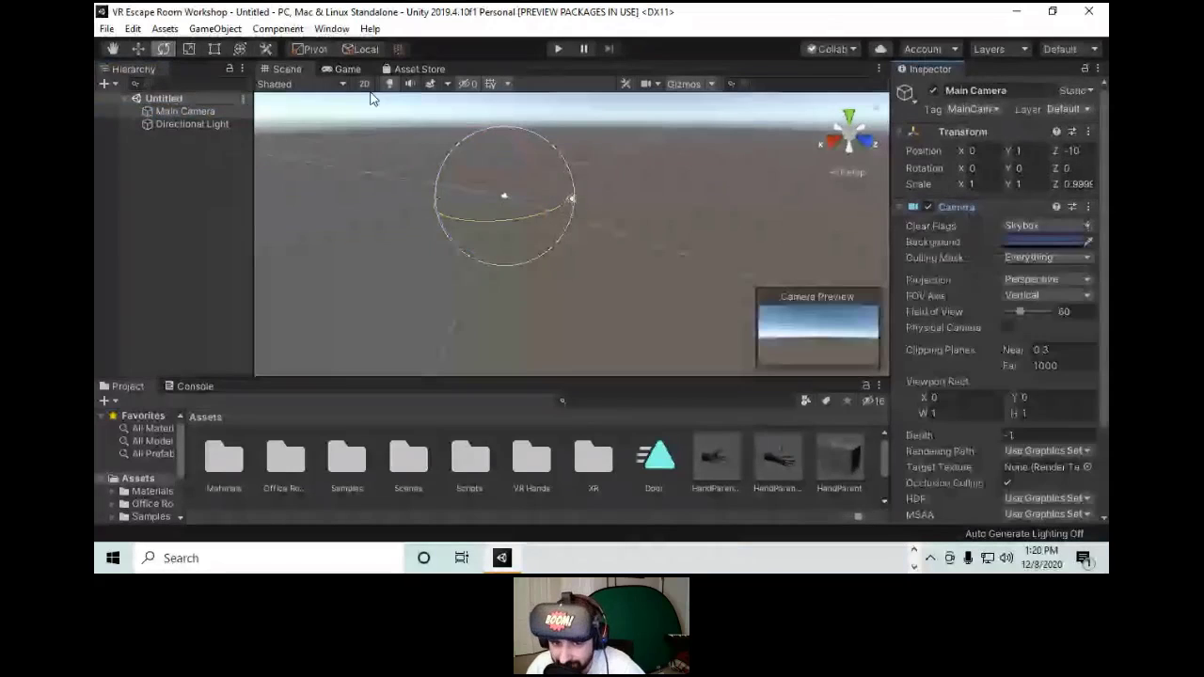
pyautogui.click(166, 124)
pyautogui.click(174, 113)
pyautogui.click(955, 132)
pyautogui.click(955, 132)
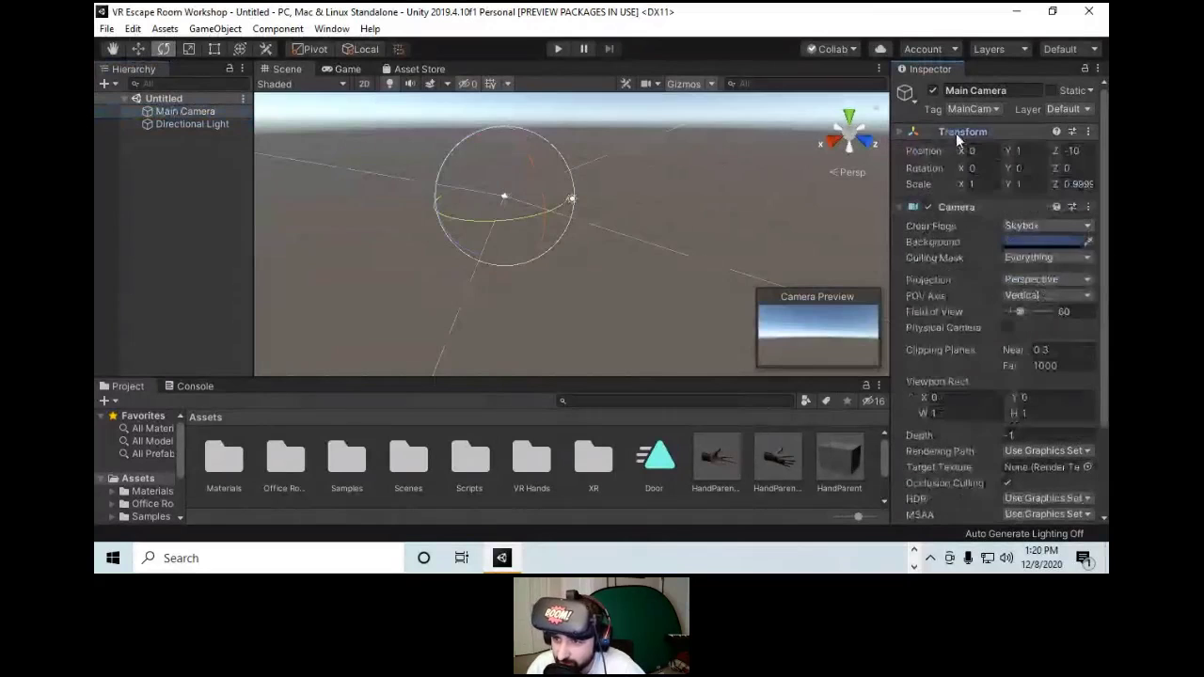
pyautogui.click(956, 207)
pyautogui.click(957, 207)
pyautogui.scroll(-3, 1004, 260)
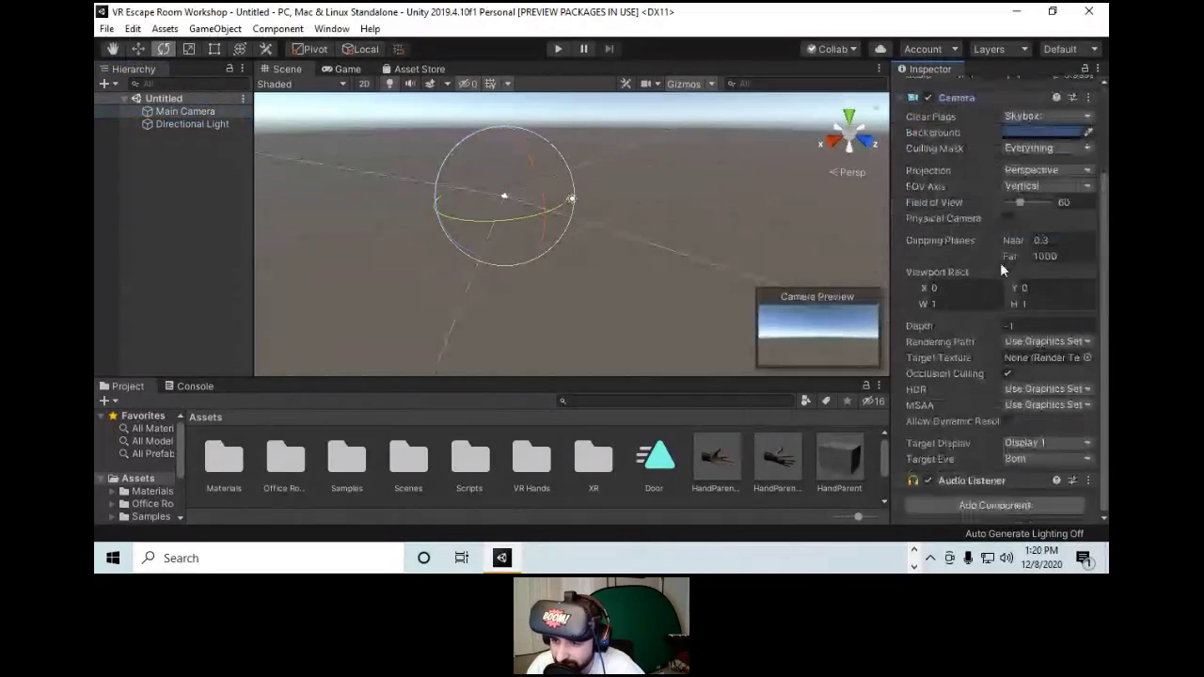
pyautogui.click(993, 484)
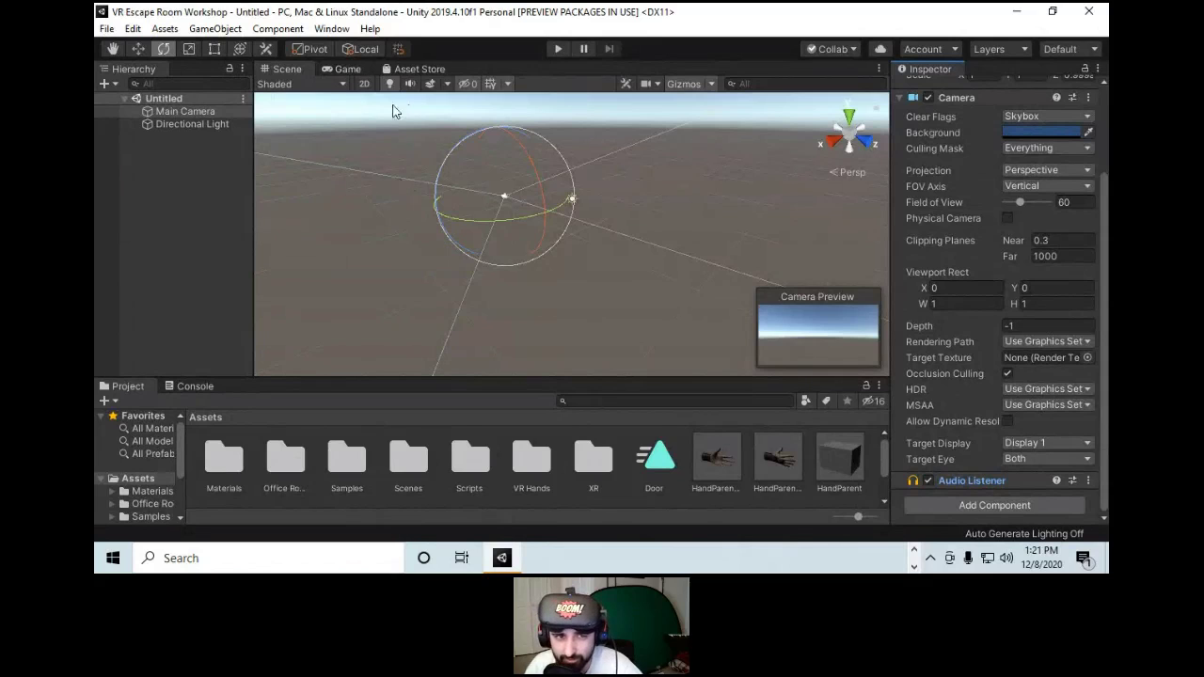
# Compare the Scene view with the Game view, and browse the Asset Store's home page.
pyautogui.moveTo(702, 198); pyautogui.dragTo(671, 197, button='right')
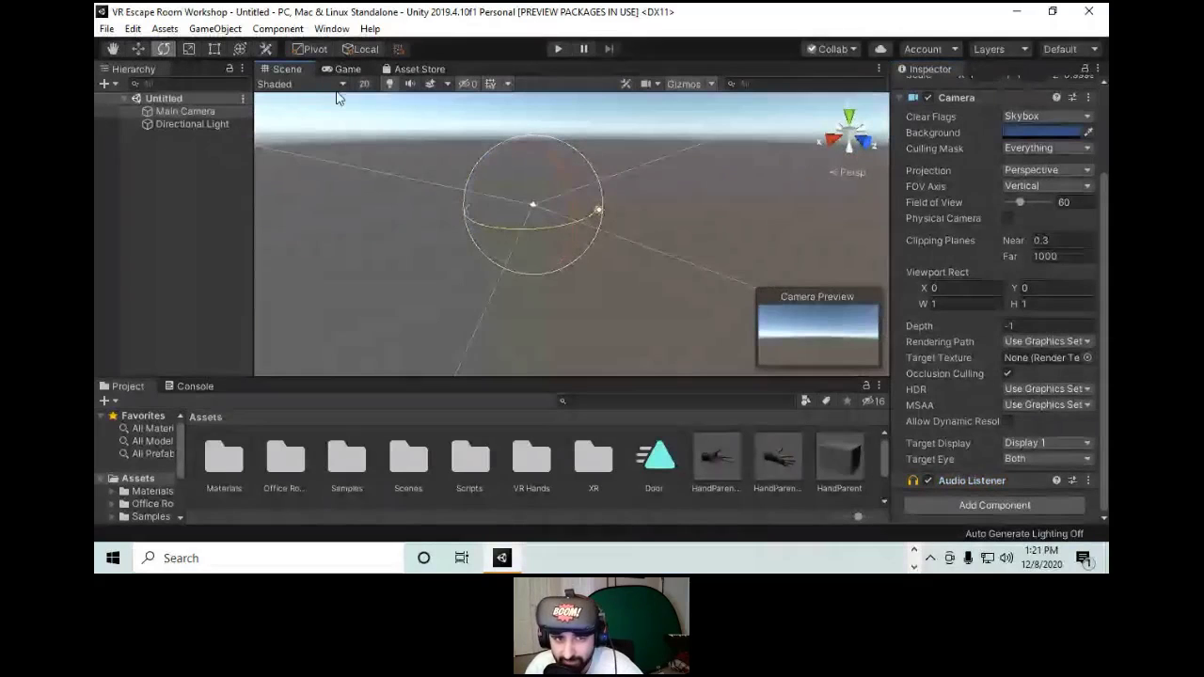
pyautogui.click(344, 68)
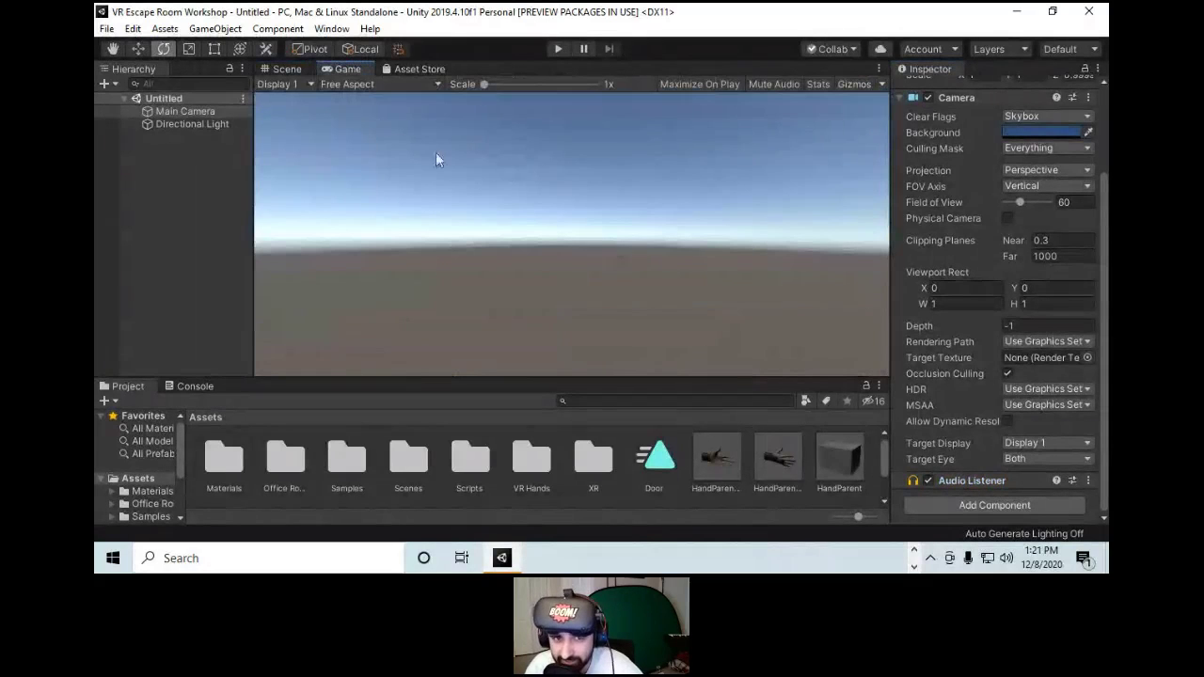
pyautogui.click(420, 69)
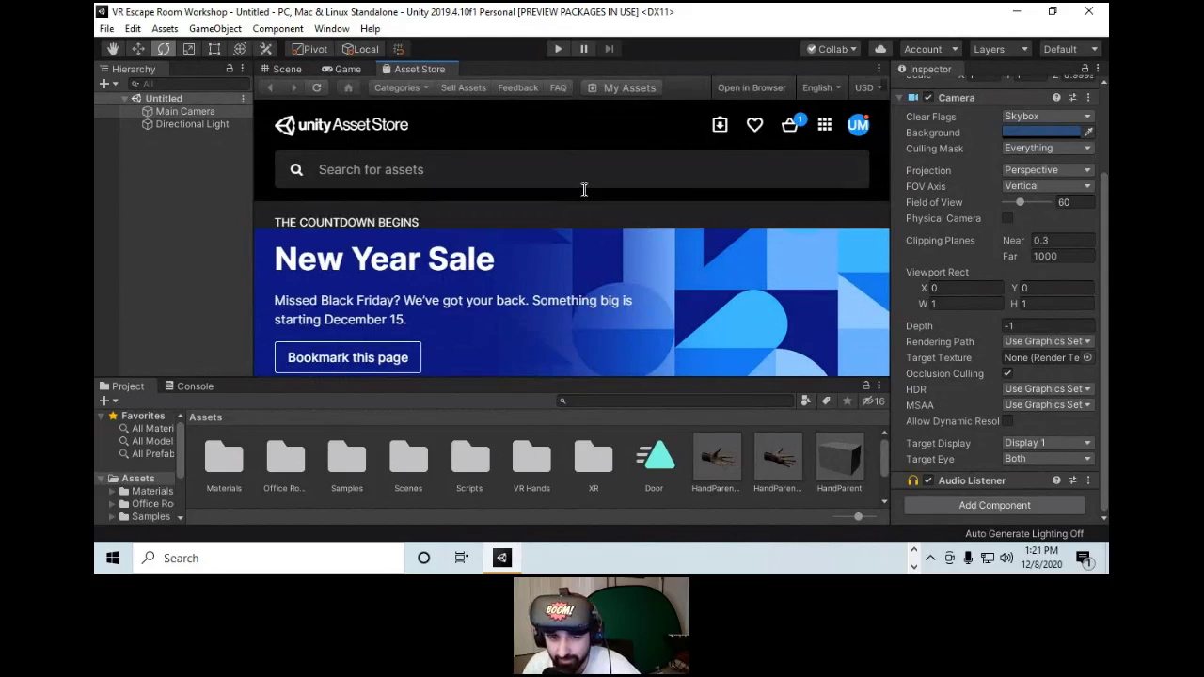
pyautogui.scroll(-5, 681, 230)
pyautogui.scroll(-2, 614, 247)
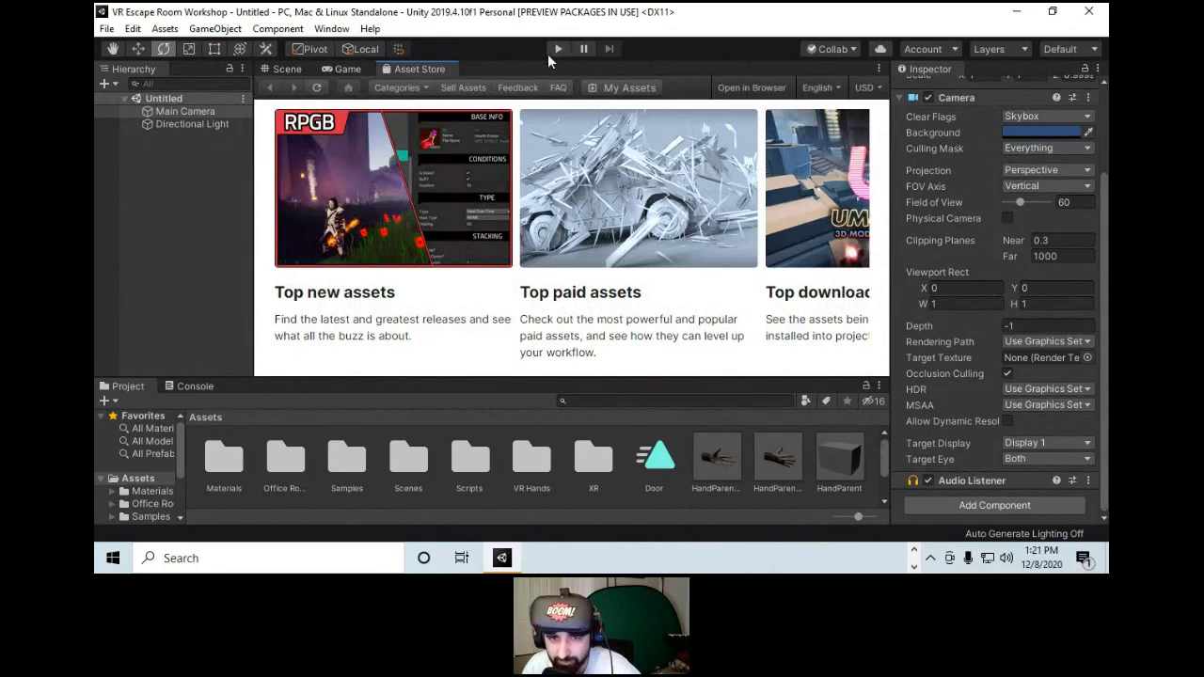
# Find and launch PointerFocus to highlight the pointer, and put away its control wheel.
pyautogui.click(237, 557)
pyautogui.write('poin')
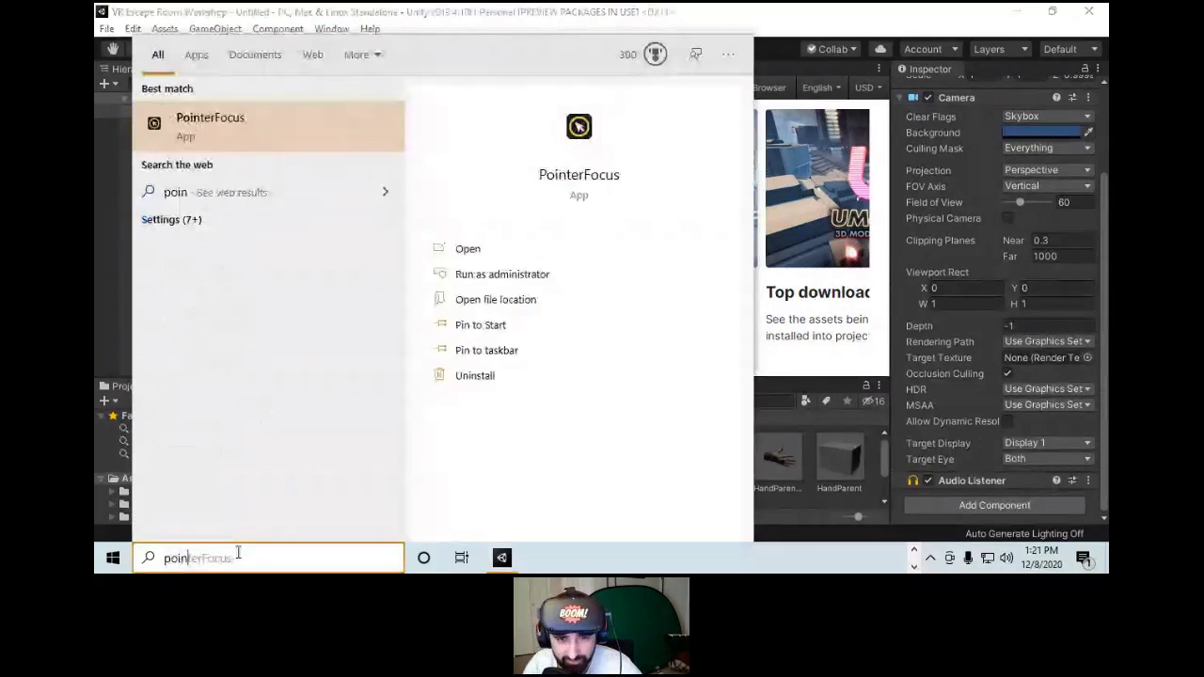
pyautogui.press('Return')
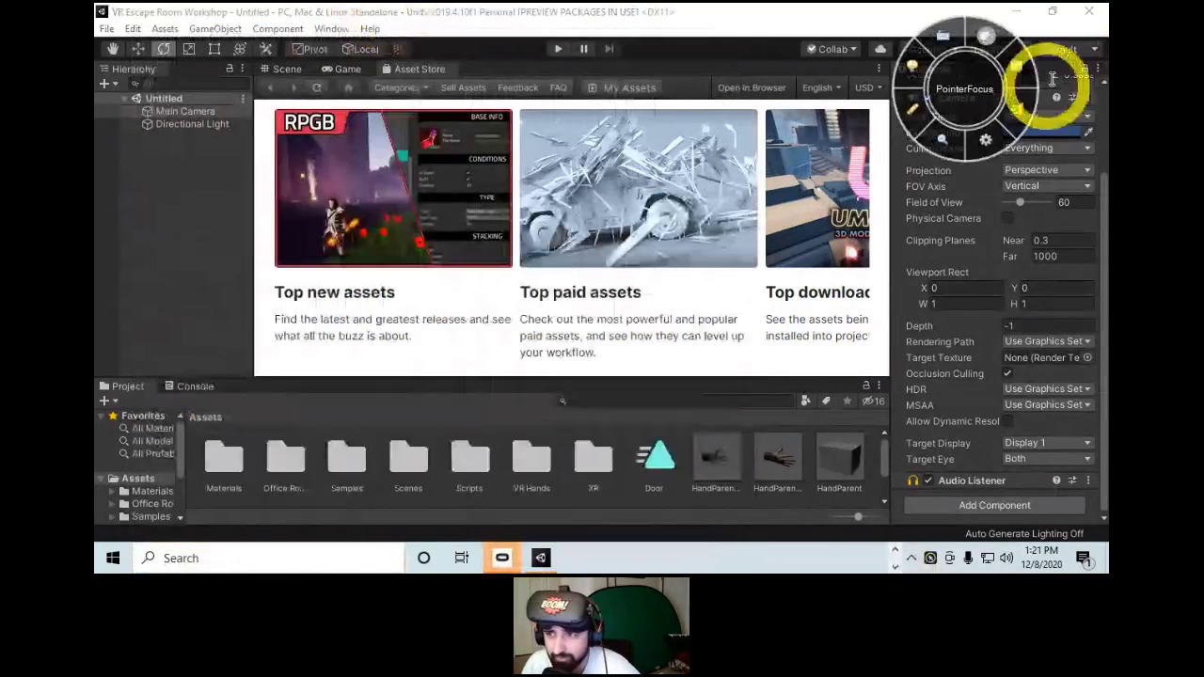
pyautogui.click(1018, 67)
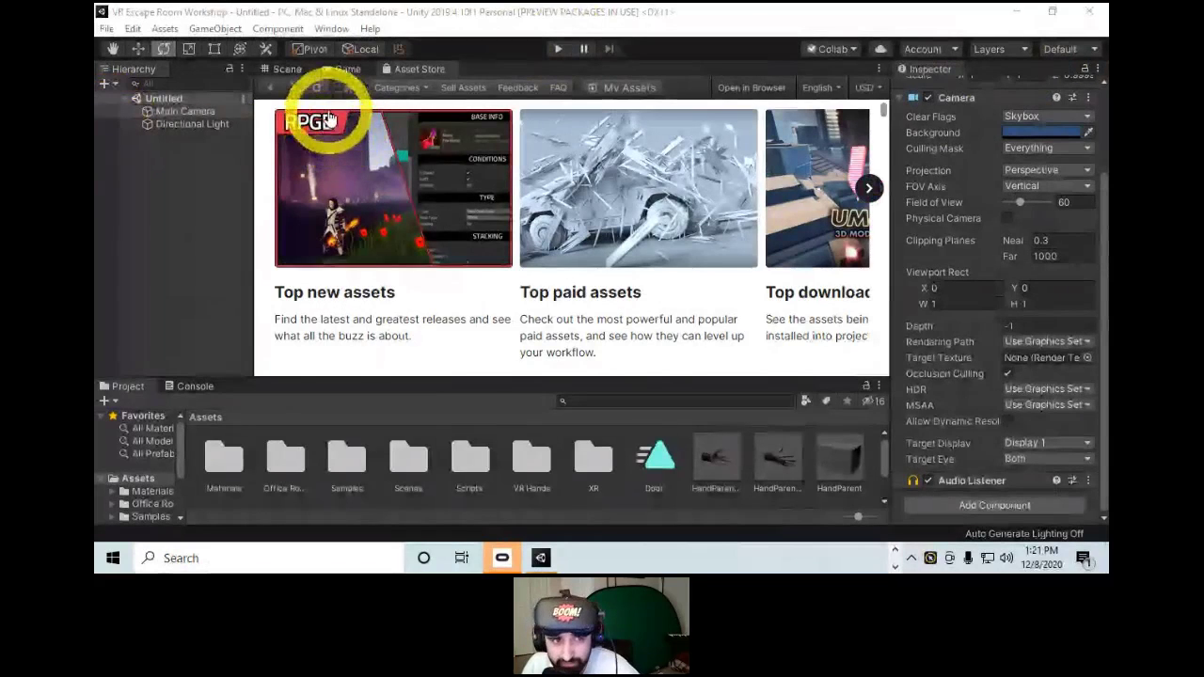
# Open the Project Settings at XR Plug-in Management and move the window clear of the main menus.
pyautogui.click(134, 29)
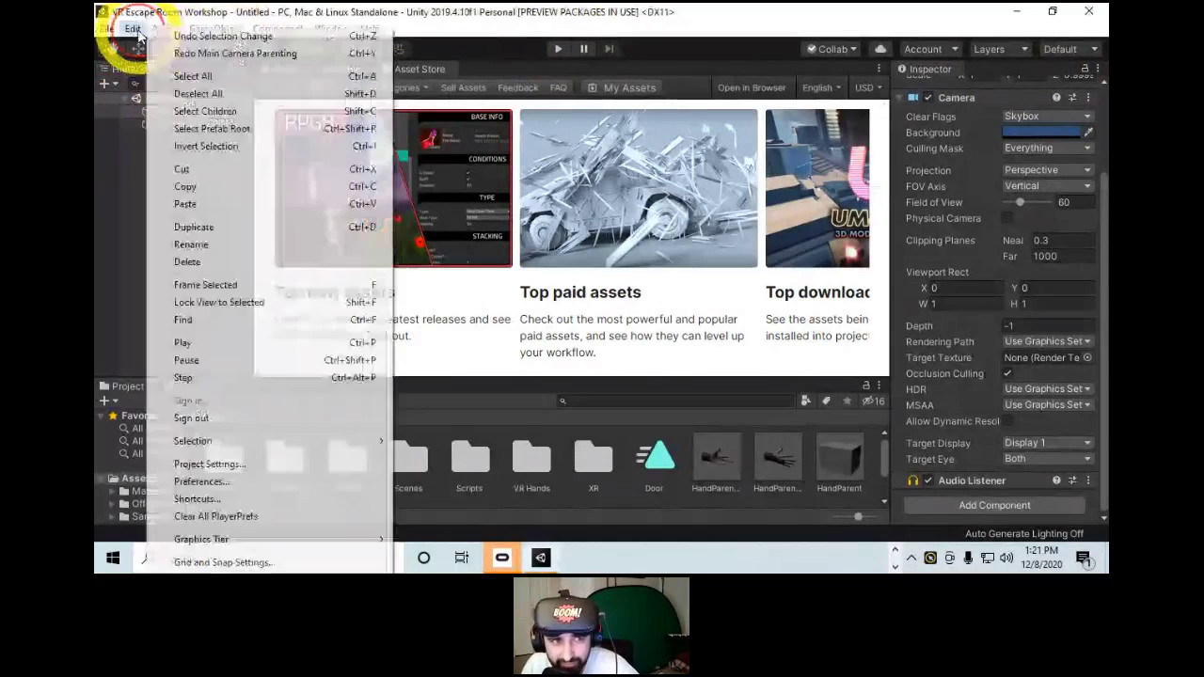
pyautogui.click(209, 465)
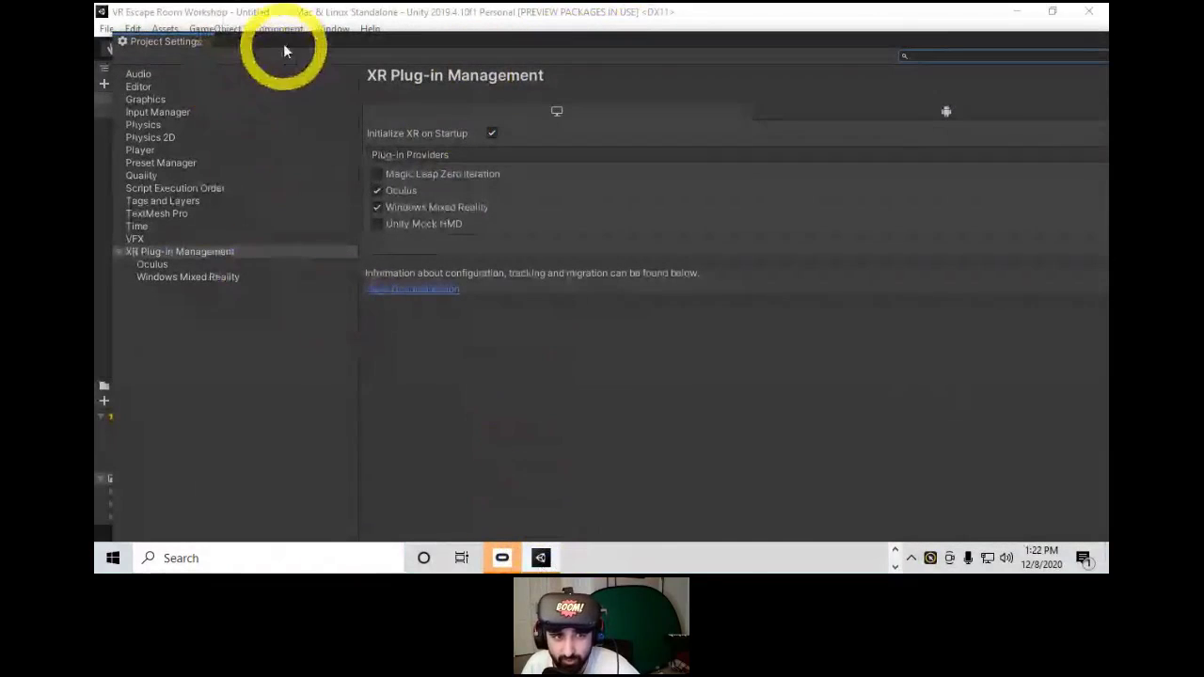
pyautogui.moveTo(283, 44); pyautogui.dragTo(411, 58)
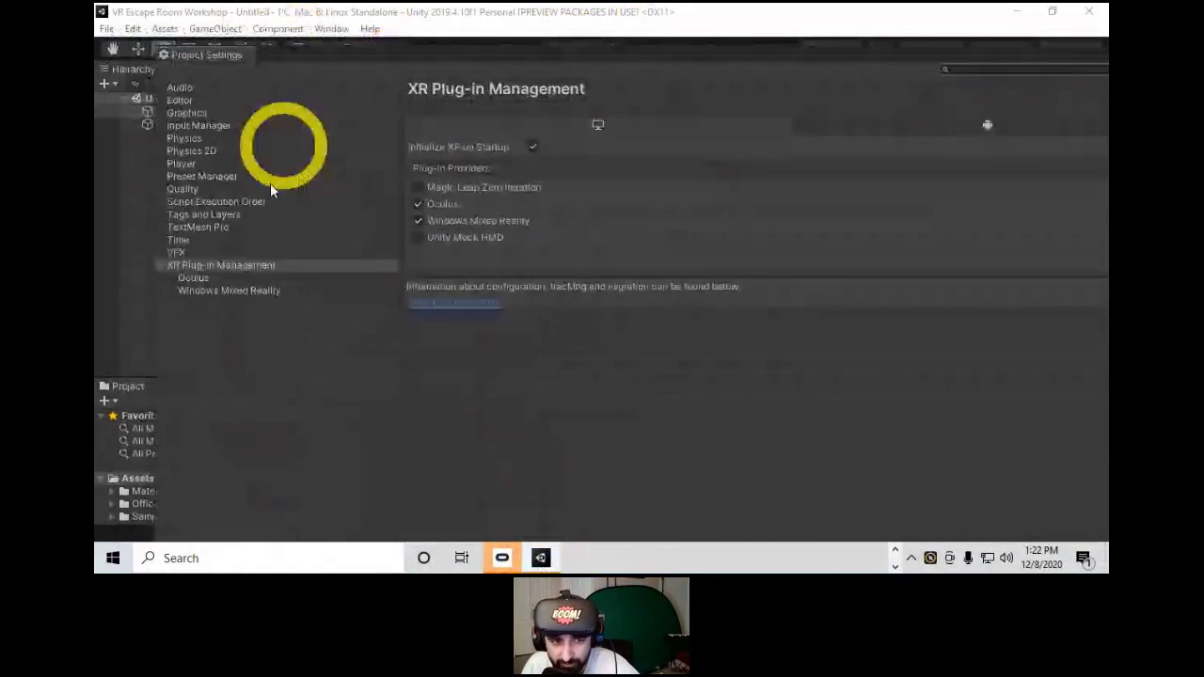
pyautogui.click(208, 270)
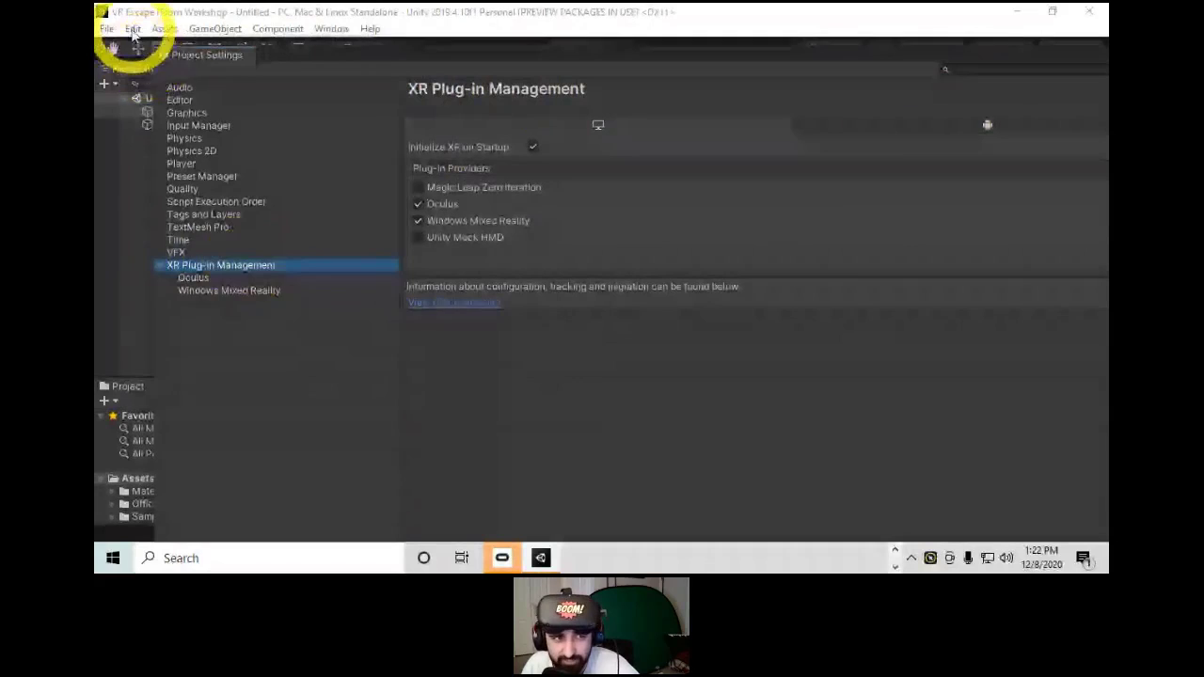
pyautogui.click(133, 29)
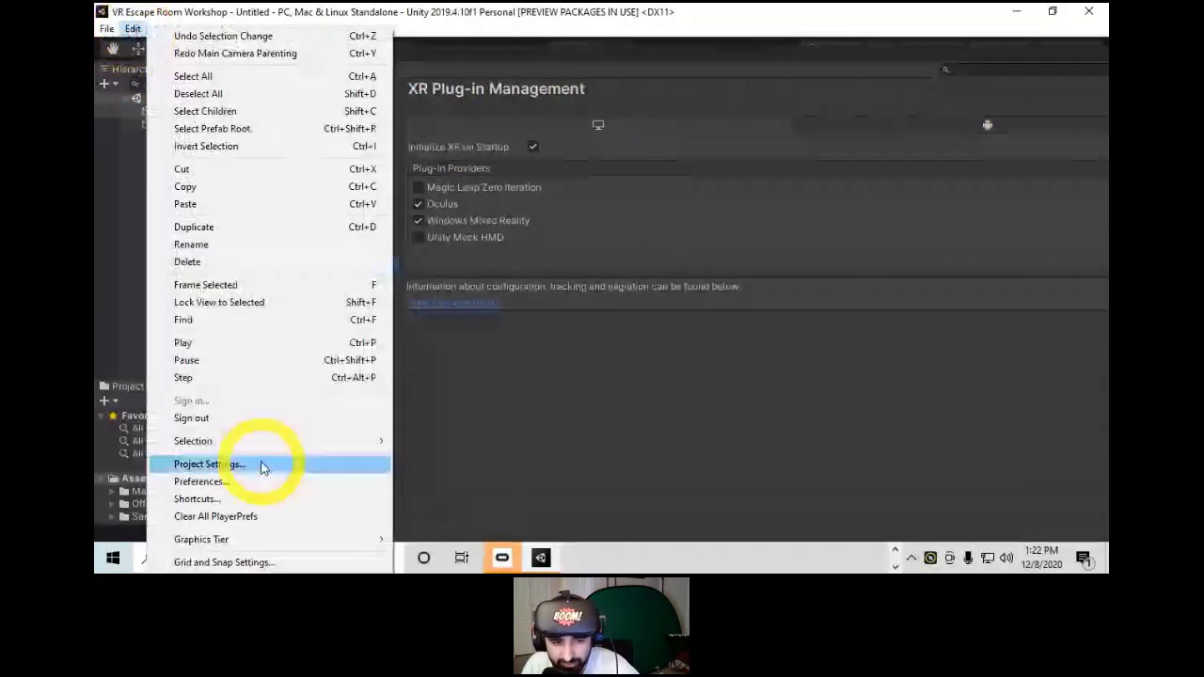
pyautogui.click(260, 461)
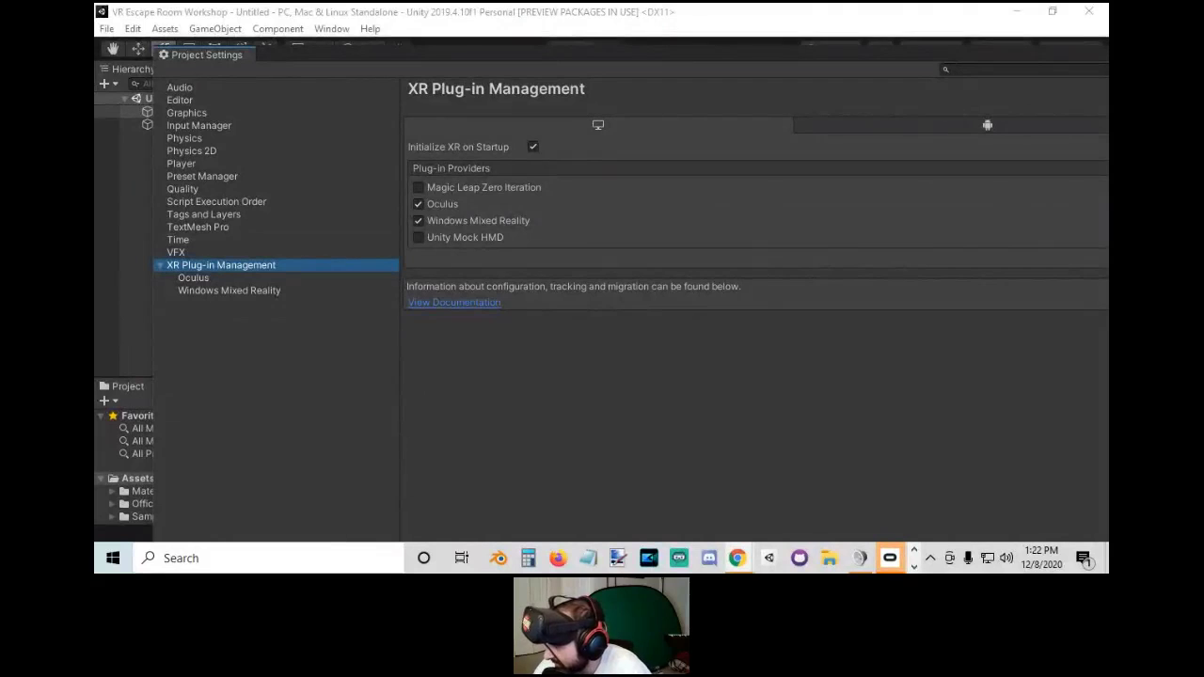
# Compare the XR plug-in providers for Android and PC standalone, and close the Project Settings.
pyautogui.click(621, 385)
pyautogui.click(983, 120)
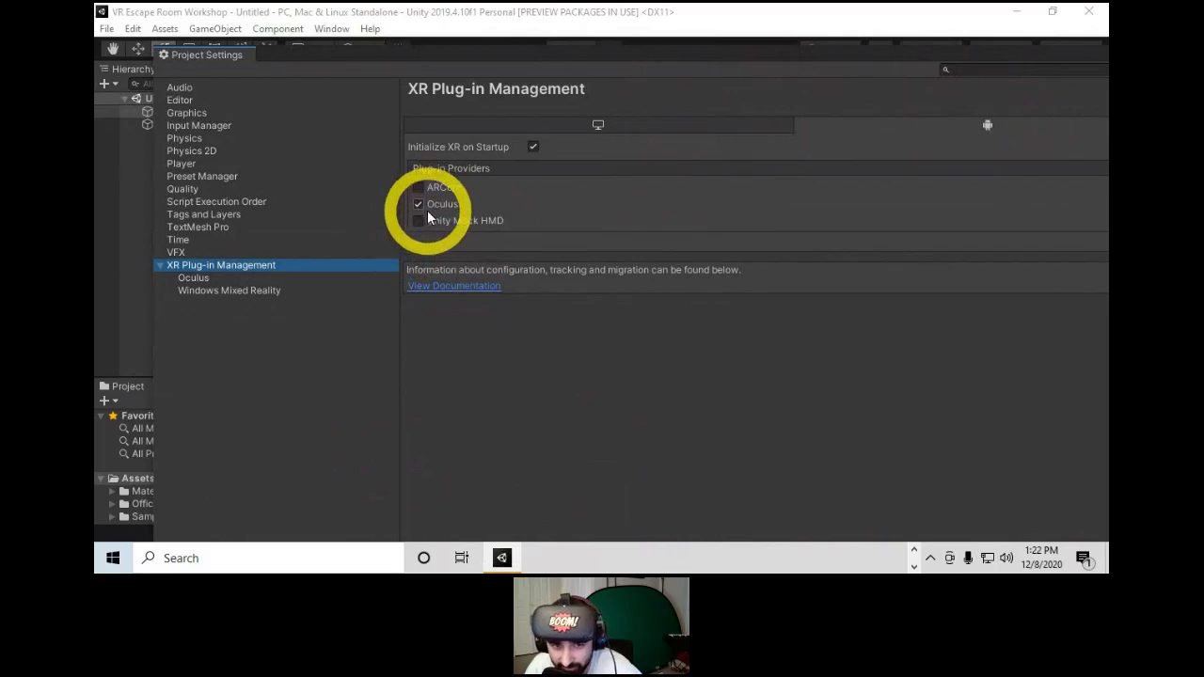
pyautogui.click(526, 124)
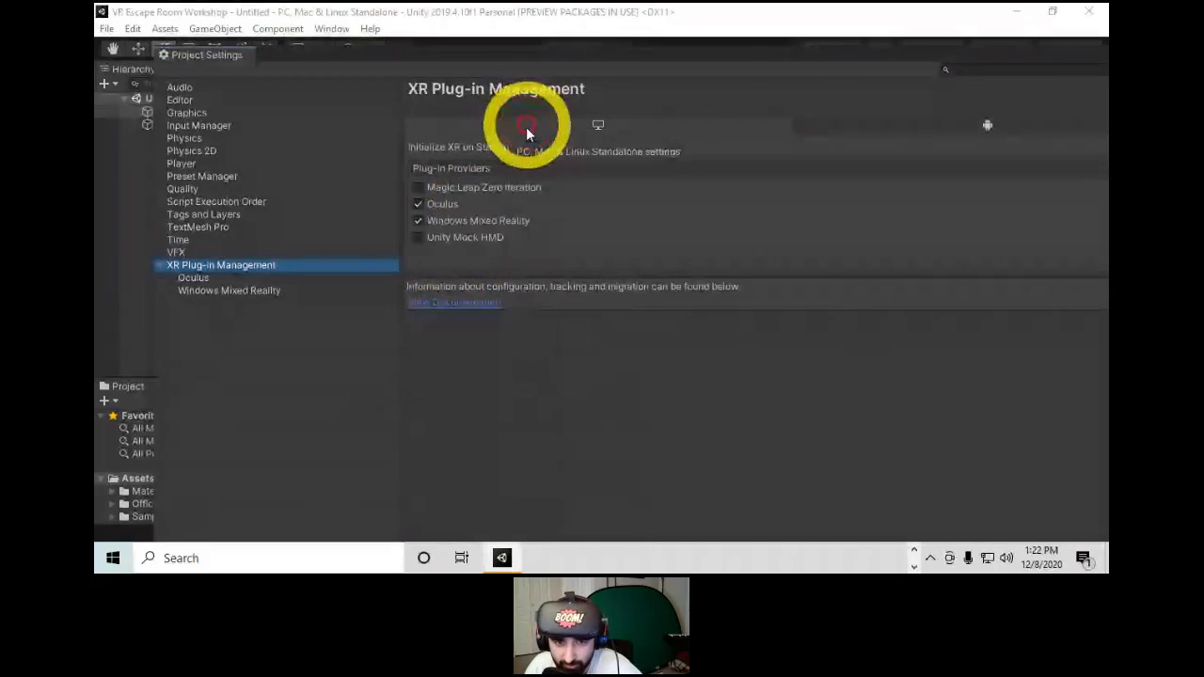
pyautogui.click(1004, 123)
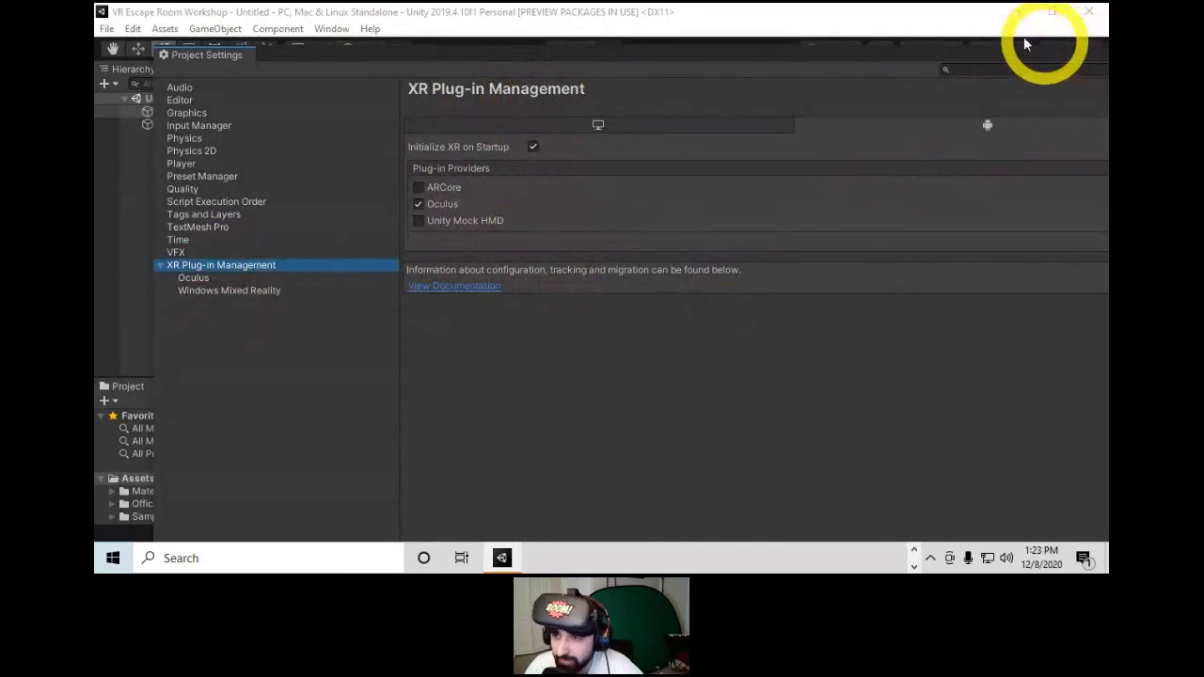
pyautogui.moveTo(1007, 53); pyautogui.dragTo(851, 71)
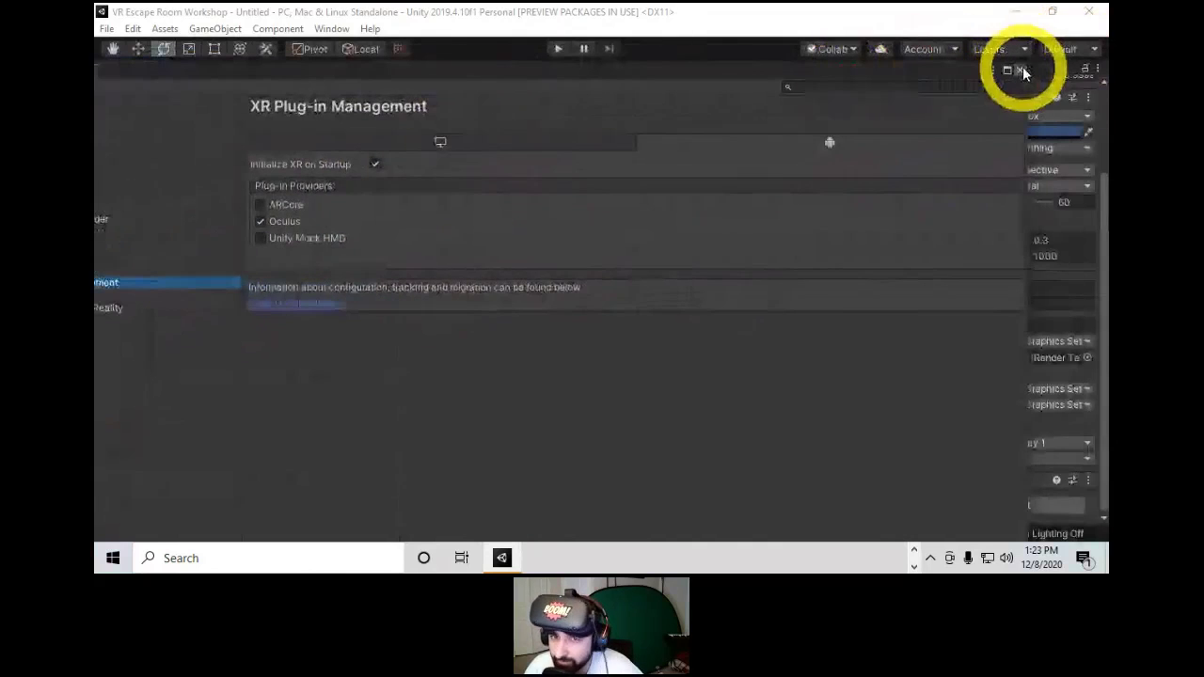
pyautogui.click(1016, 72)
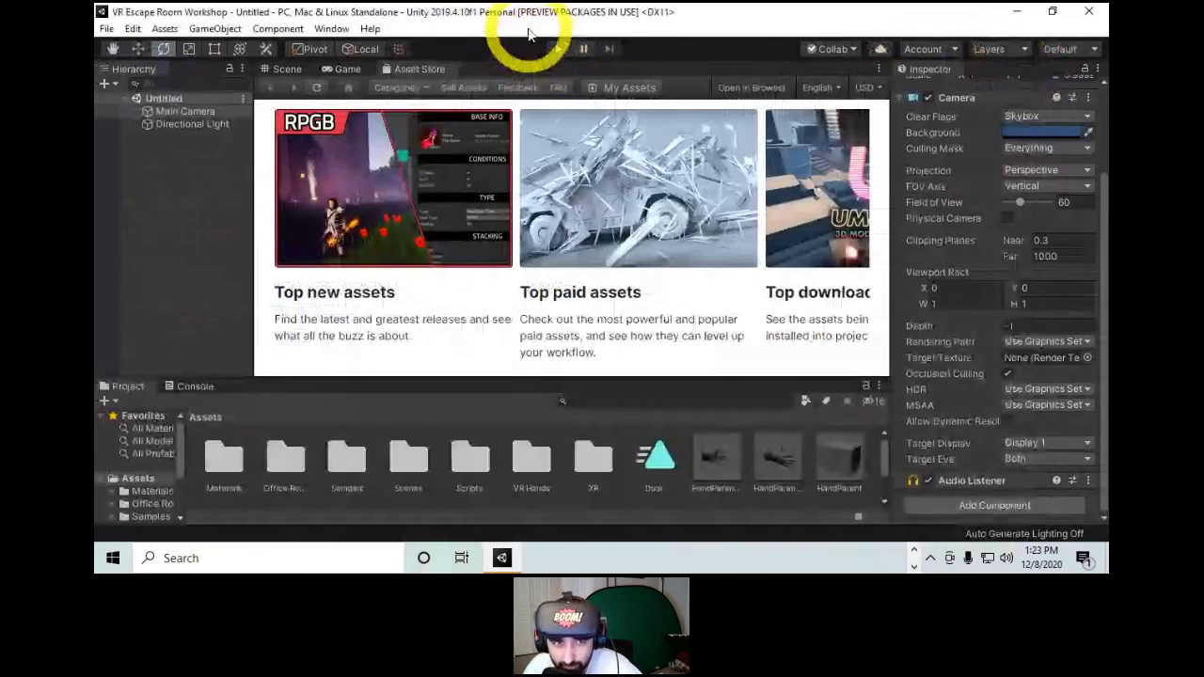
# Open the Package Manager and review the XR Interaction Toolkit, XR Plugin Management and Oculus XR Plugin packages.
pyautogui.click(332, 29)
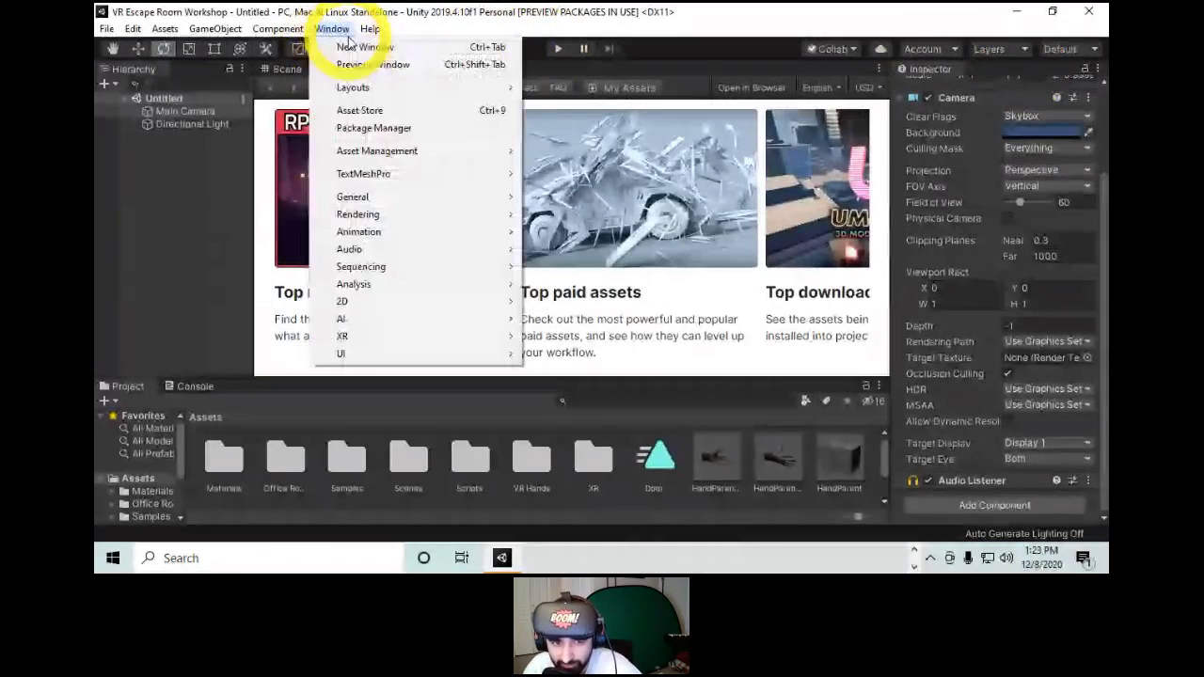
pyautogui.click(350, 128)
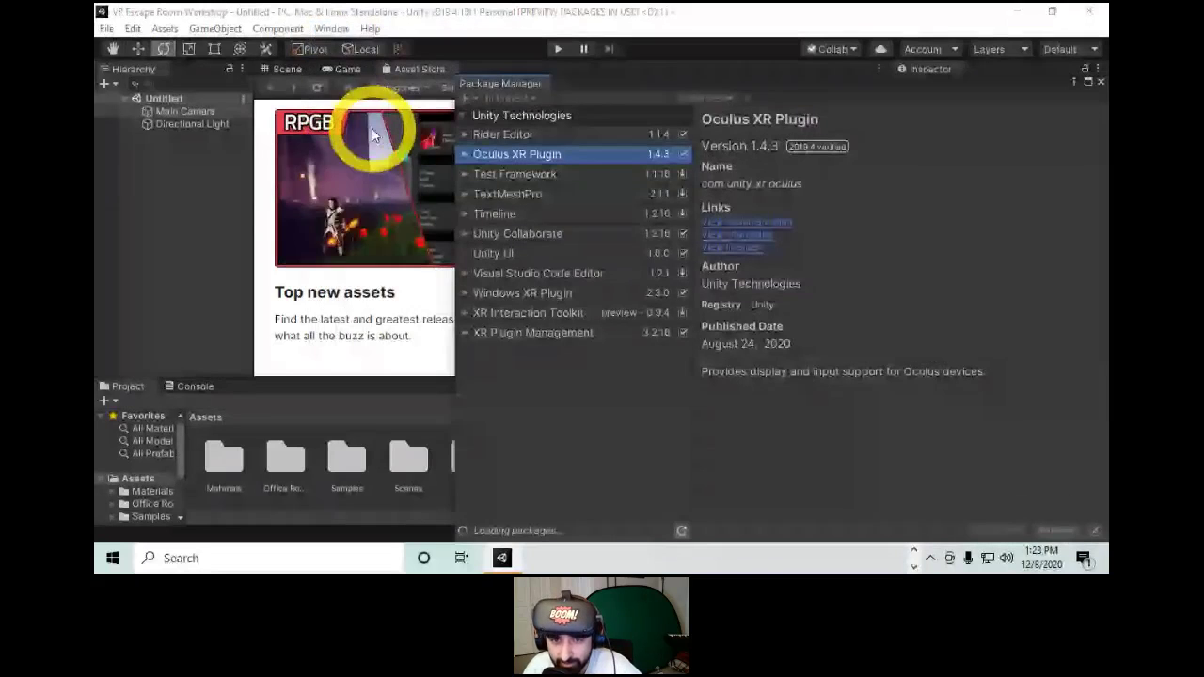
pyautogui.moveTo(648, 81); pyautogui.dragTo(491, 85)
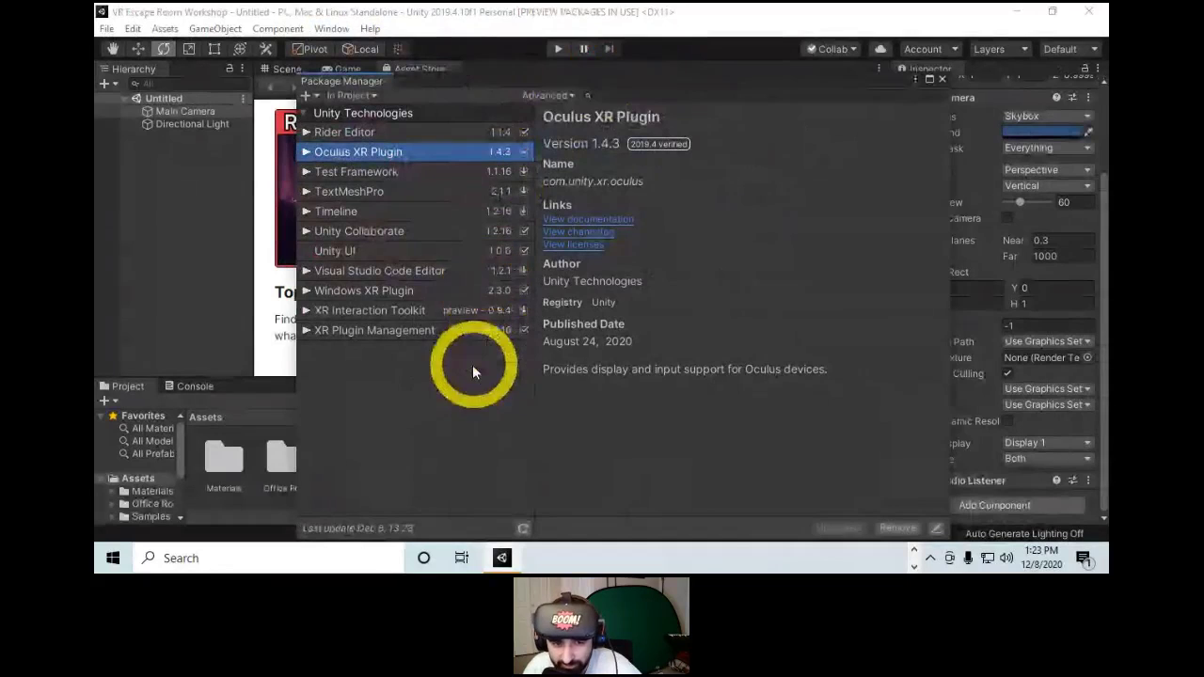
pyautogui.click(333, 319)
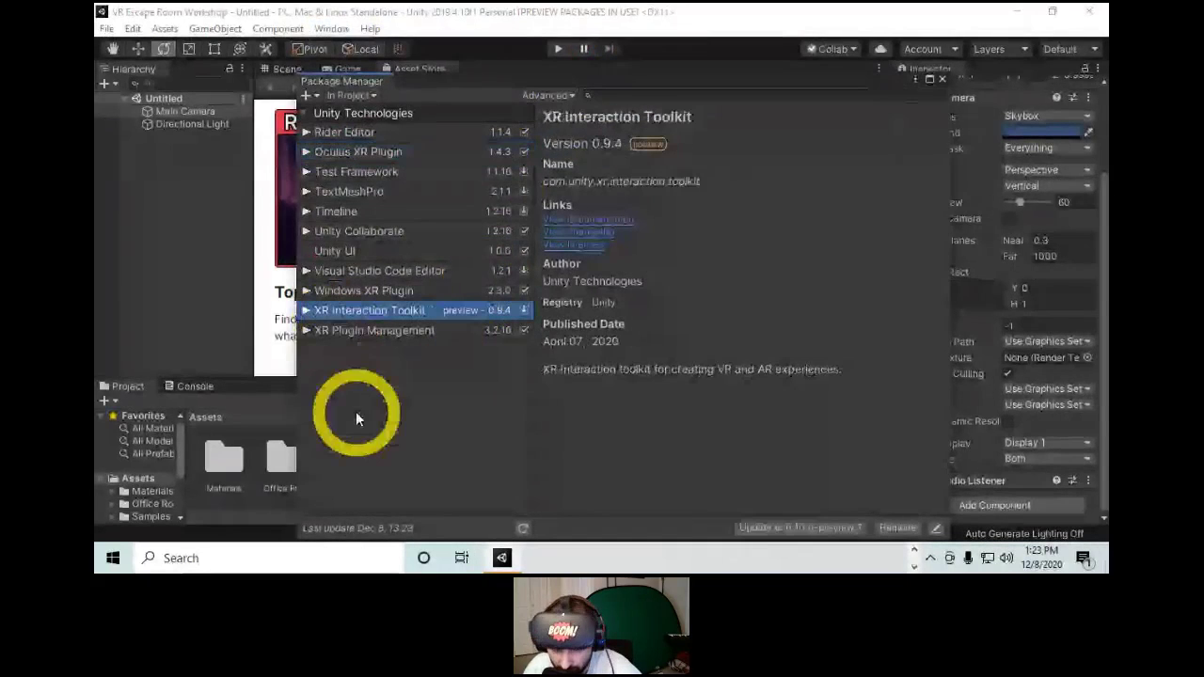
pyautogui.click(402, 332)
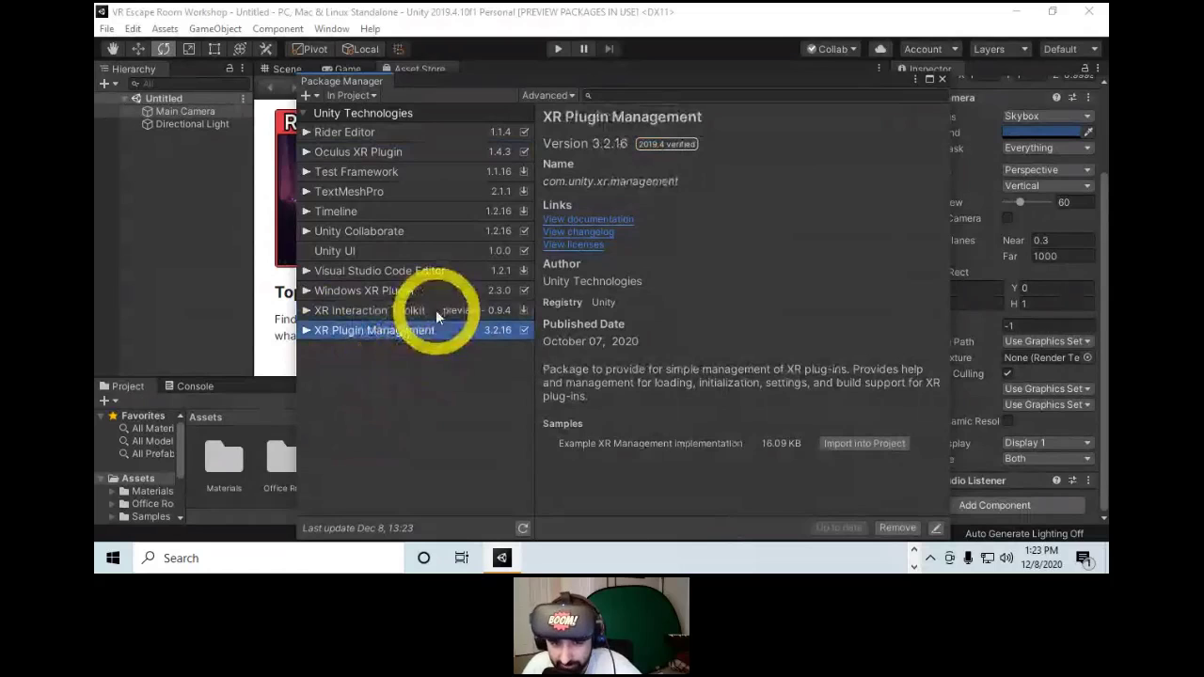
pyautogui.click(344, 151)
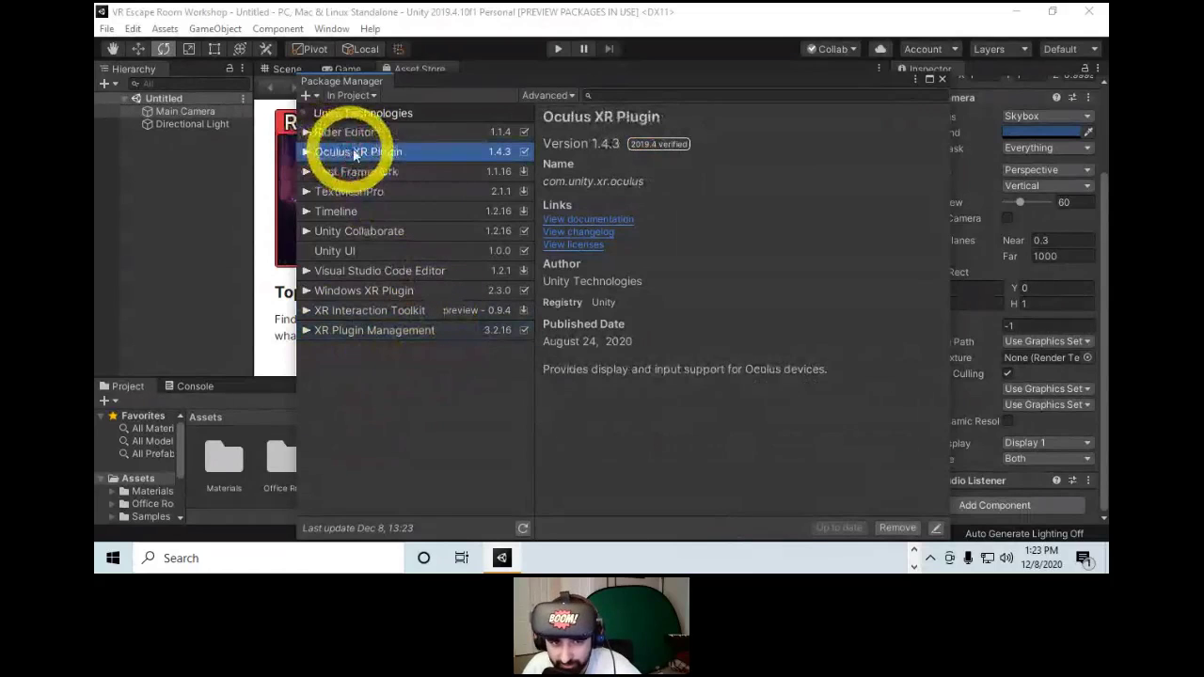
# Compare the details of the XR Plugin Management and Oculus XR Plugin packages, then display those of XR Interaction Toolkit.
pyautogui.click(385, 334)
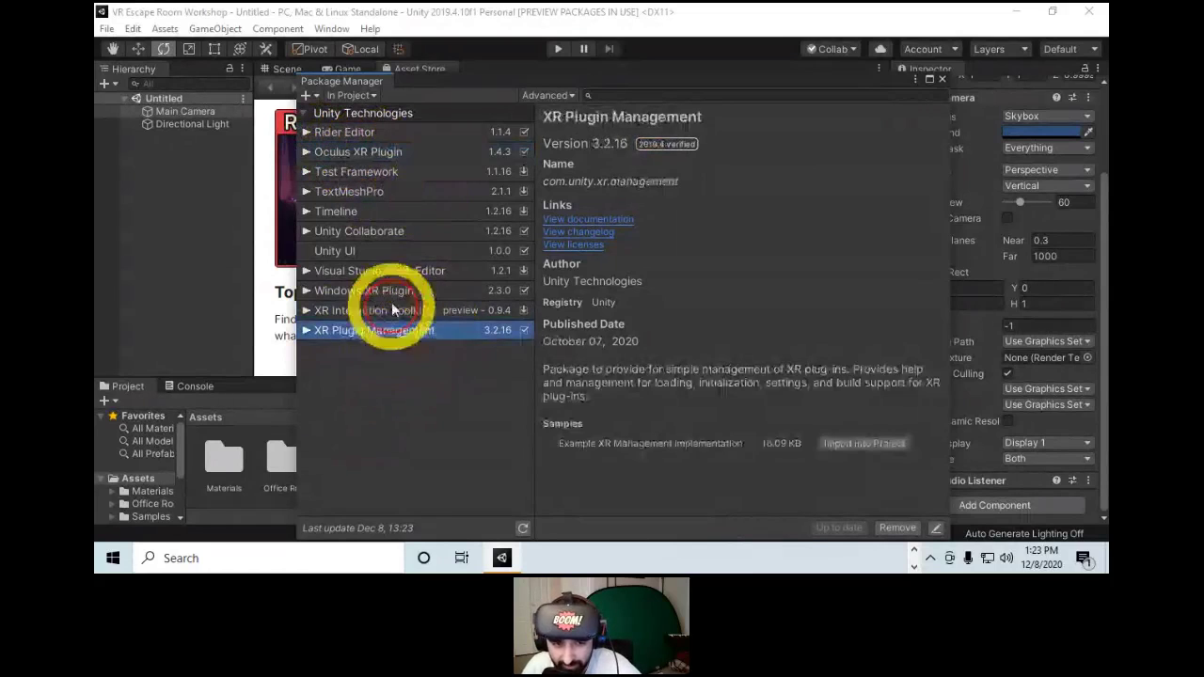
pyautogui.click(373, 153)
pyautogui.click(378, 333)
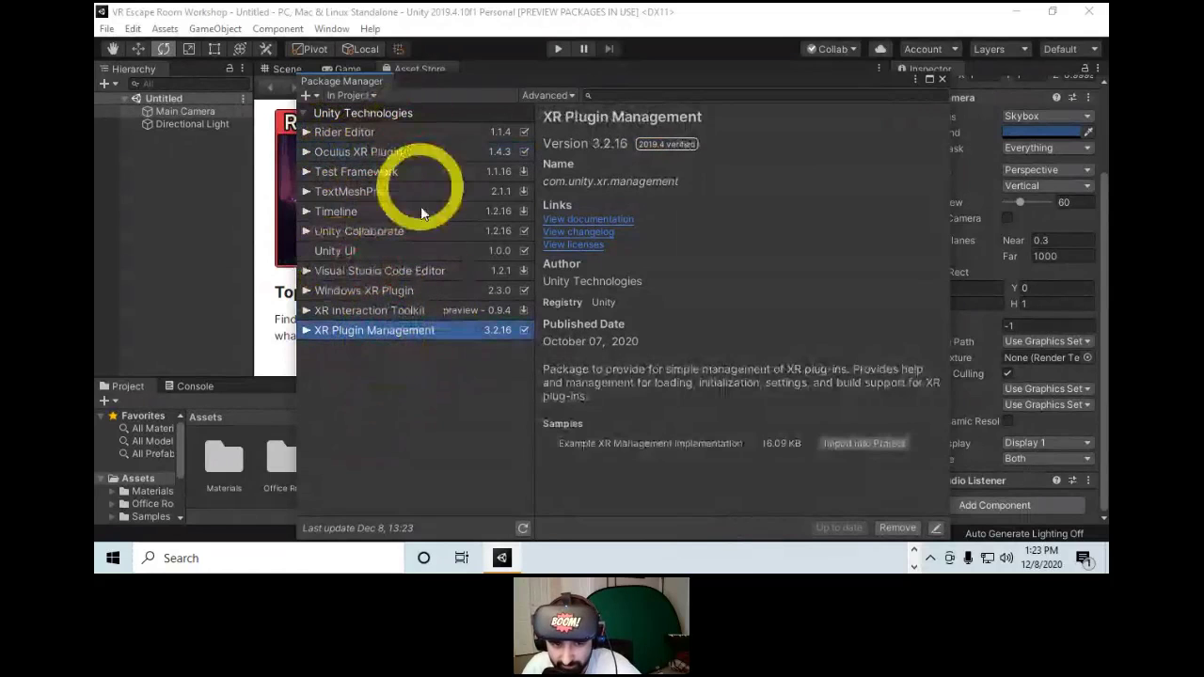
pyautogui.click(379, 153)
pyautogui.click(376, 334)
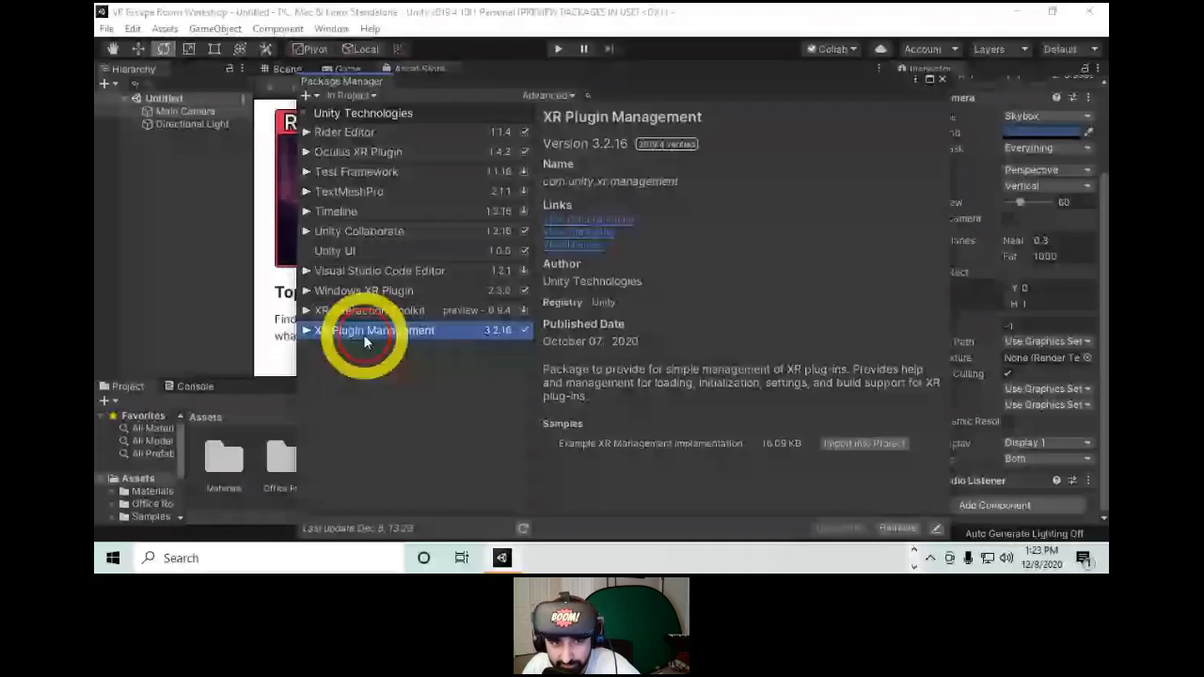
pyautogui.click(353, 152)
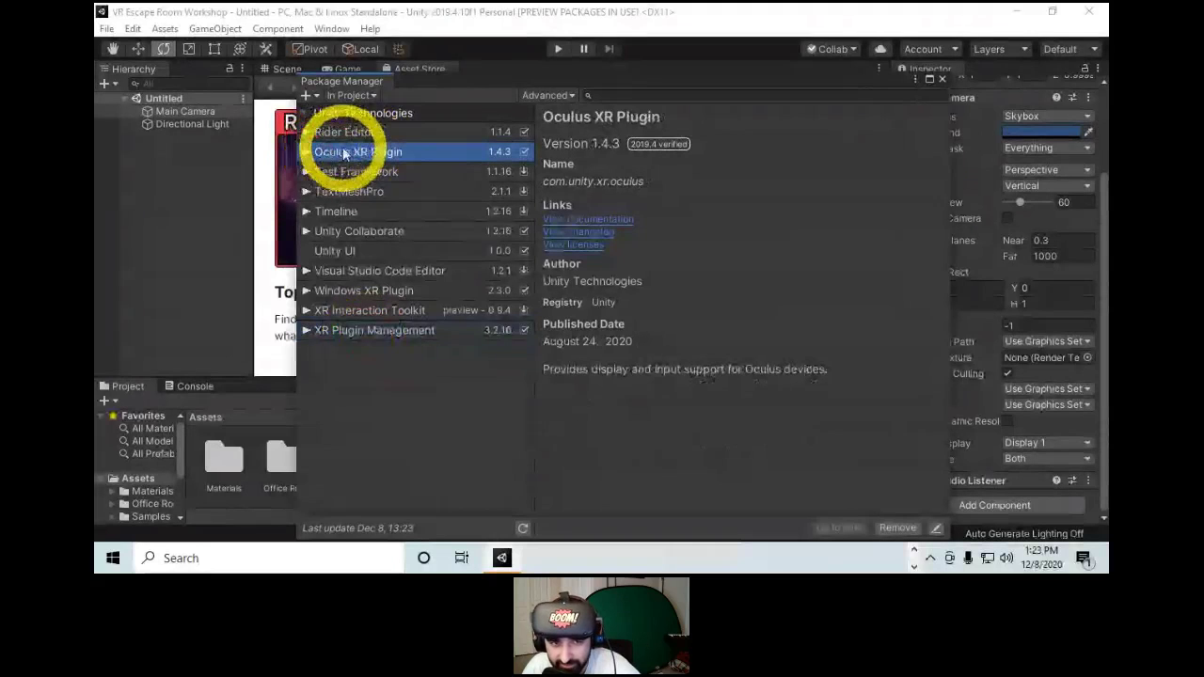
pyautogui.click(359, 331)
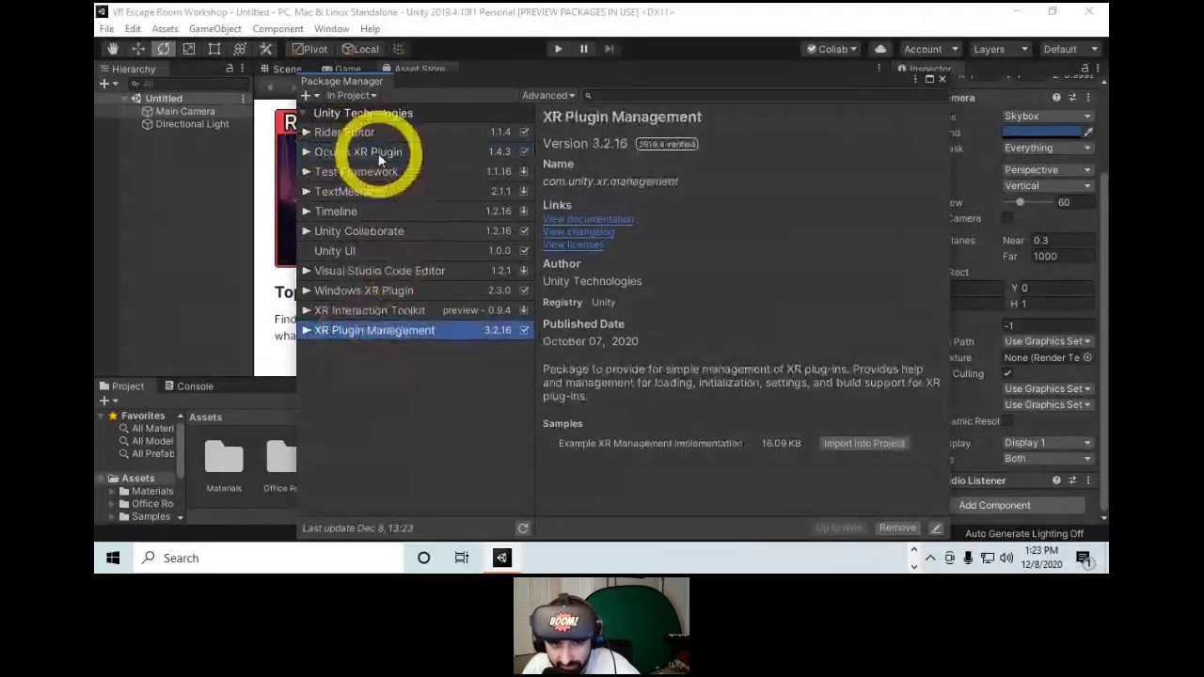
pyautogui.click(379, 155)
pyautogui.click(367, 316)
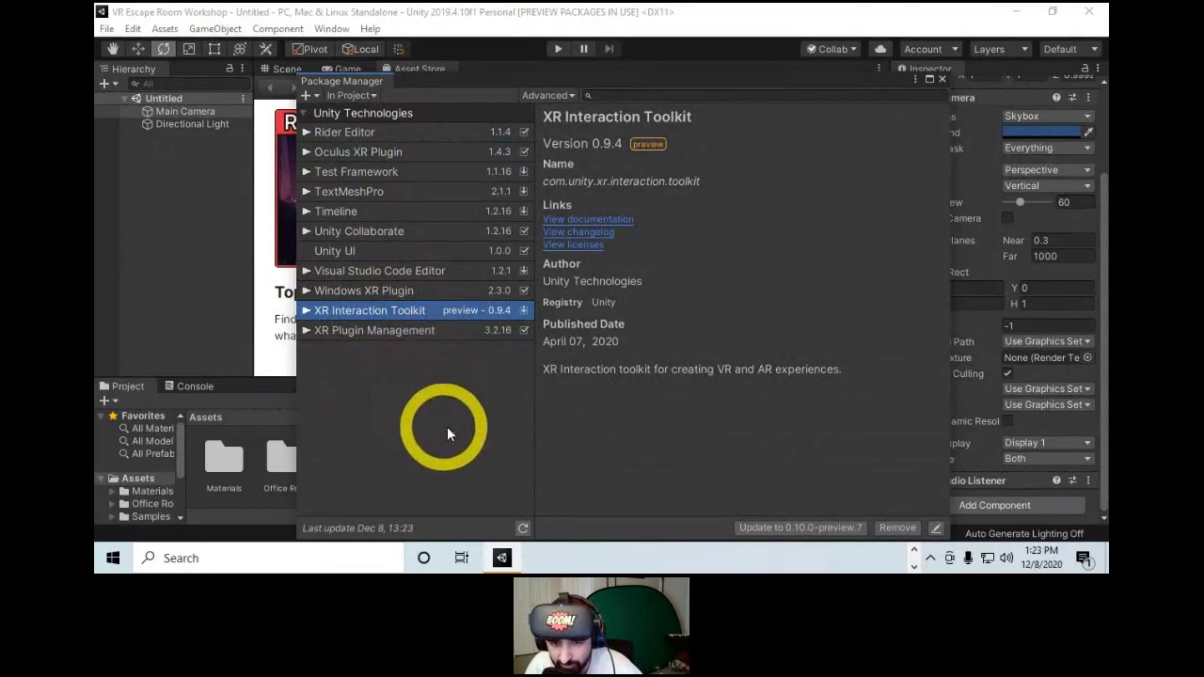
# Switch the package list to Unity Registry and check the Show preview packages option and the other package sources.
pyautogui.click(534, 95)
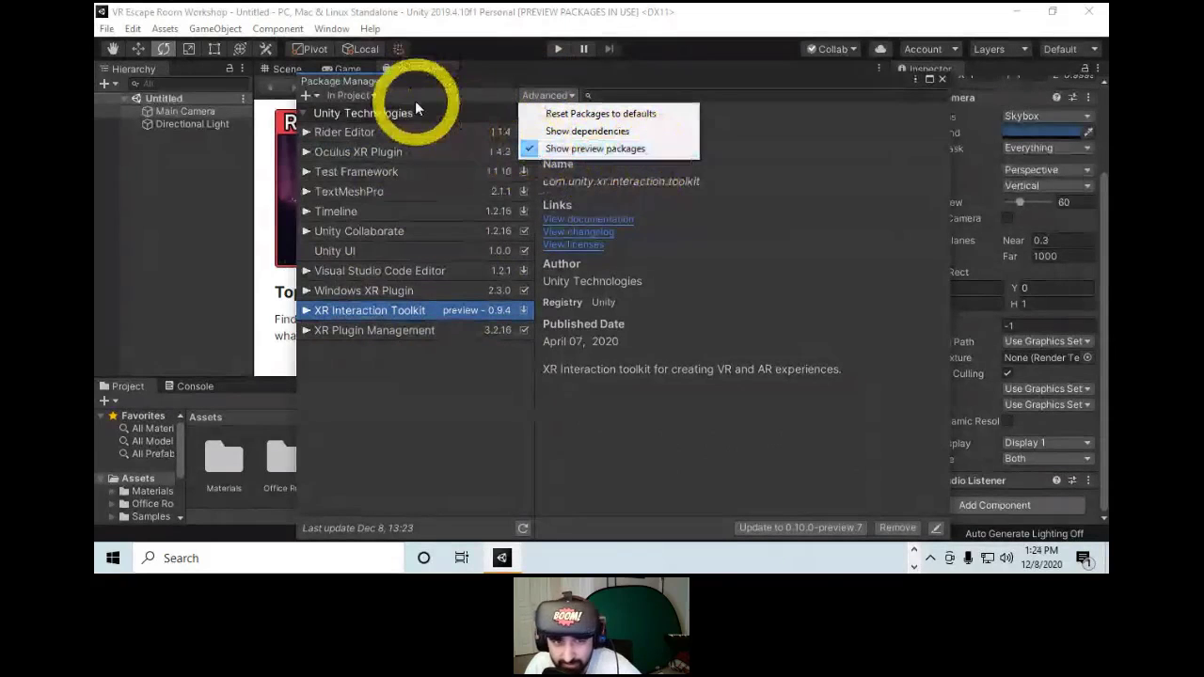
pyautogui.click(357, 89)
pyautogui.click(349, 95)
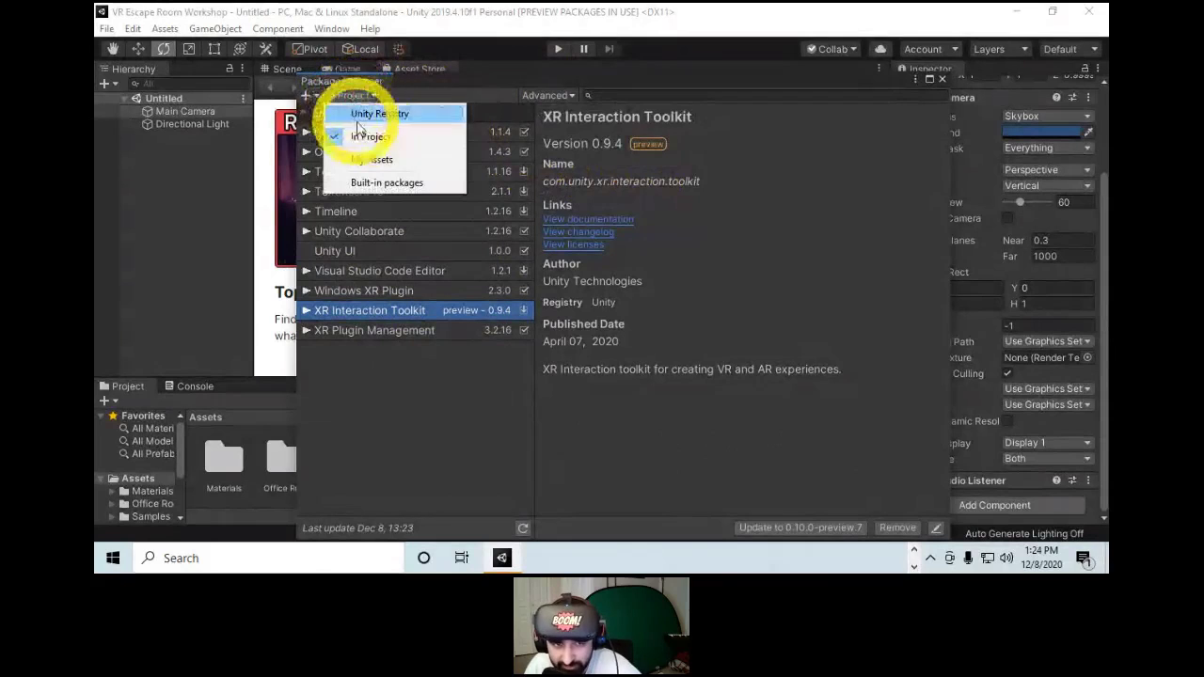
pyautogui.click(373, 115)
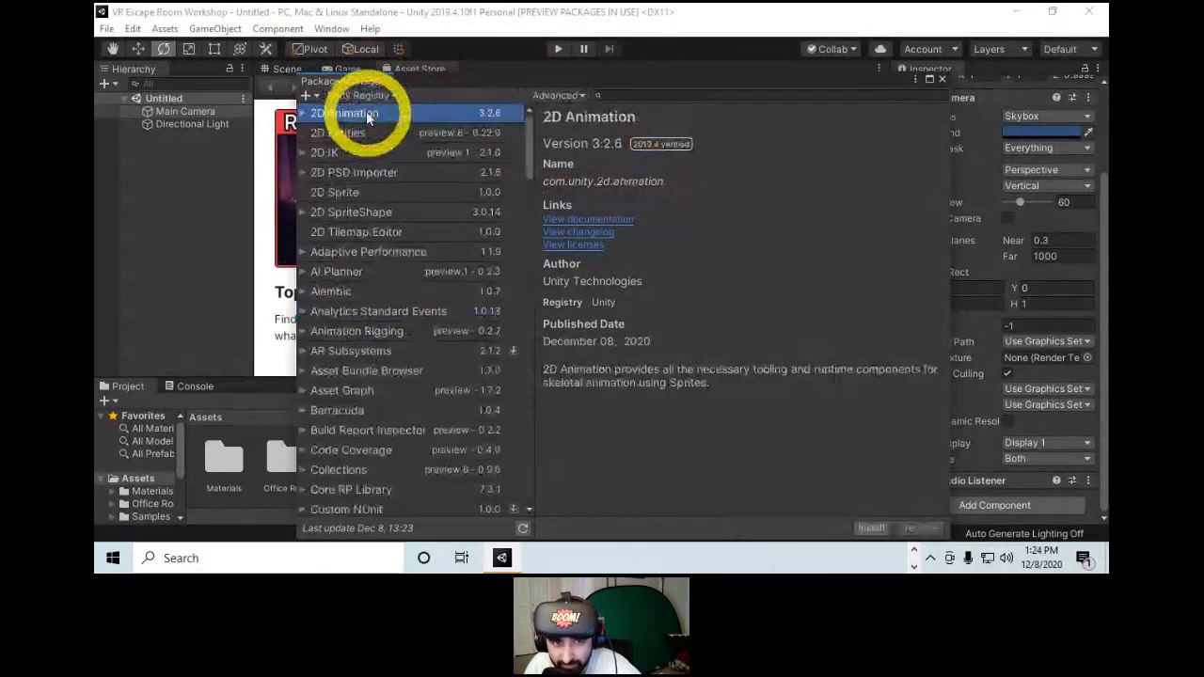
pyautogui.click(557, 95)
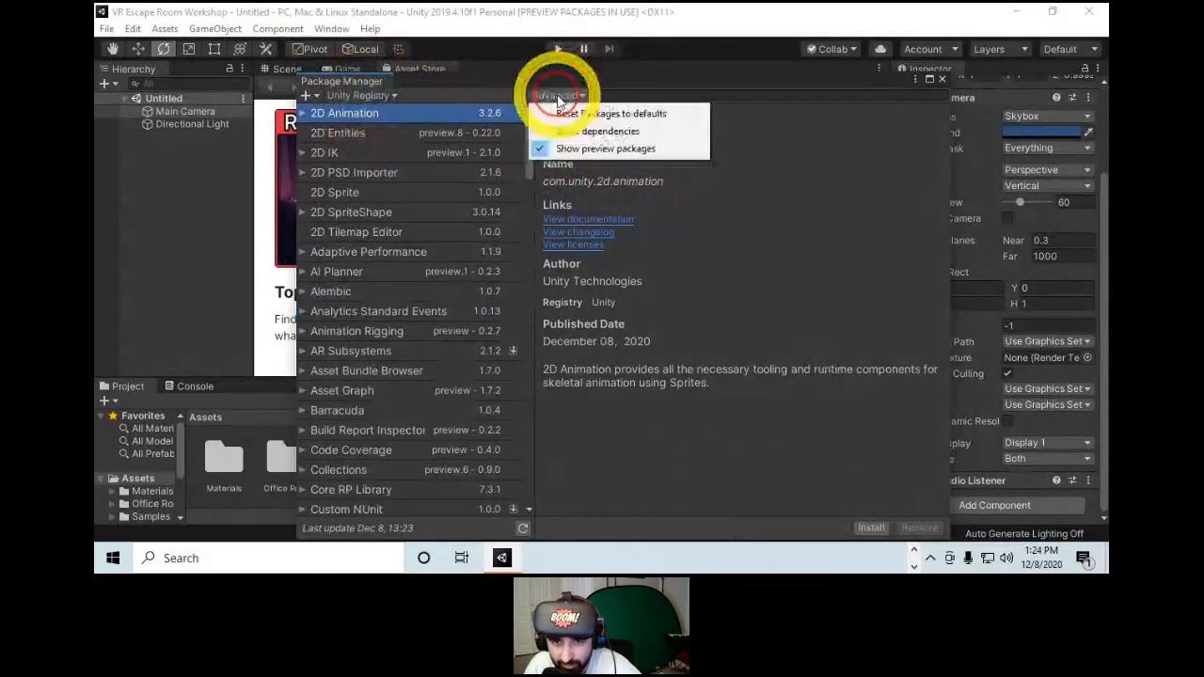
pyautogui.click(592, 145)
pyautogui.click(361, 95)
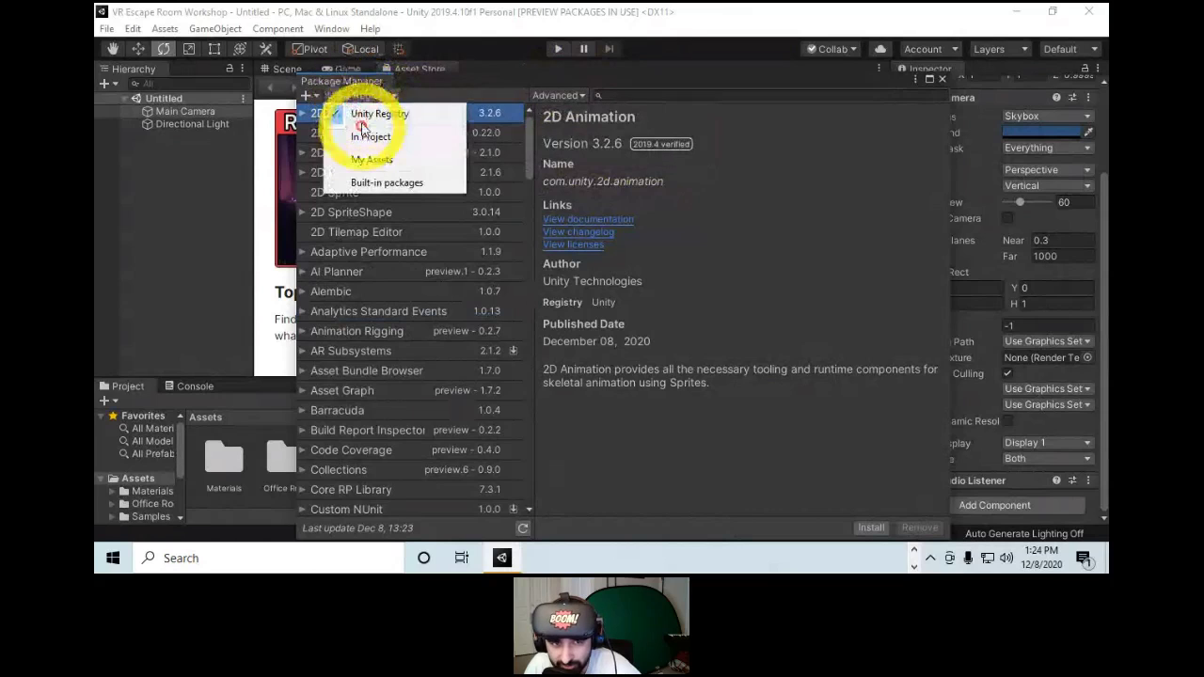
pyautogui.click(499, 94)
# Find XR Interaction Toolkit in the Unity Registry list and show all its available versions.
pyautogui.scroll(-10, 467, 224)
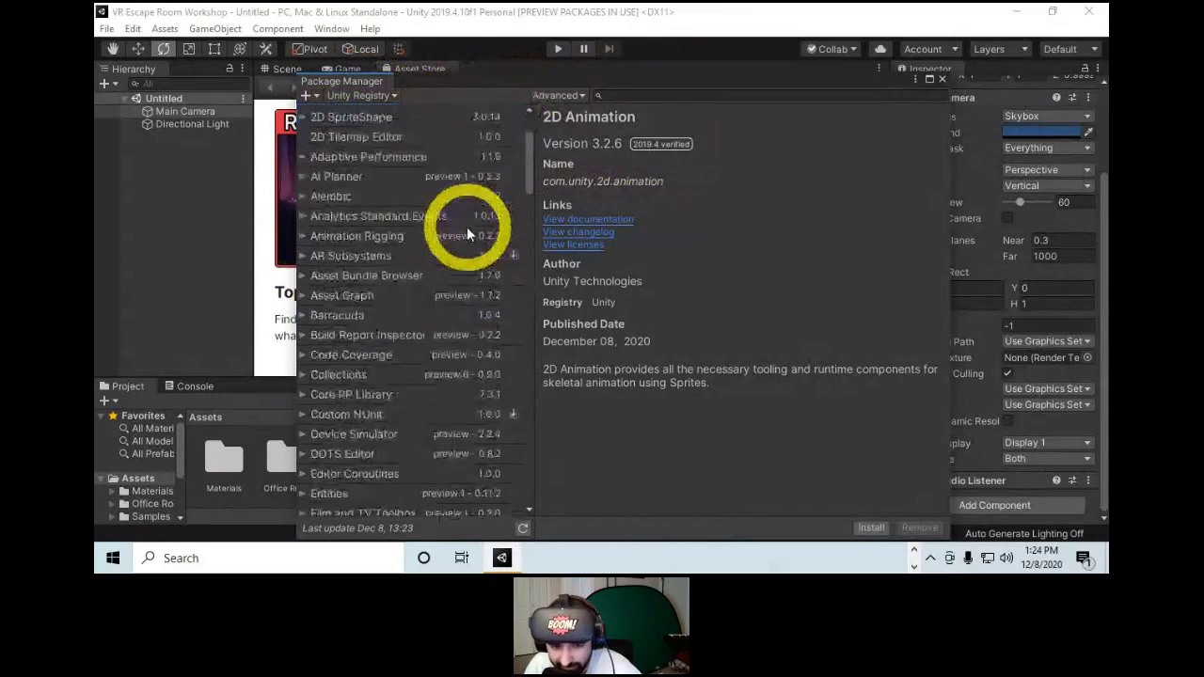
pyautogui.scroll(-7, 474, 273)
pyautogui.moveTo(527, 340); pyautogui.dragTo(524, 509)
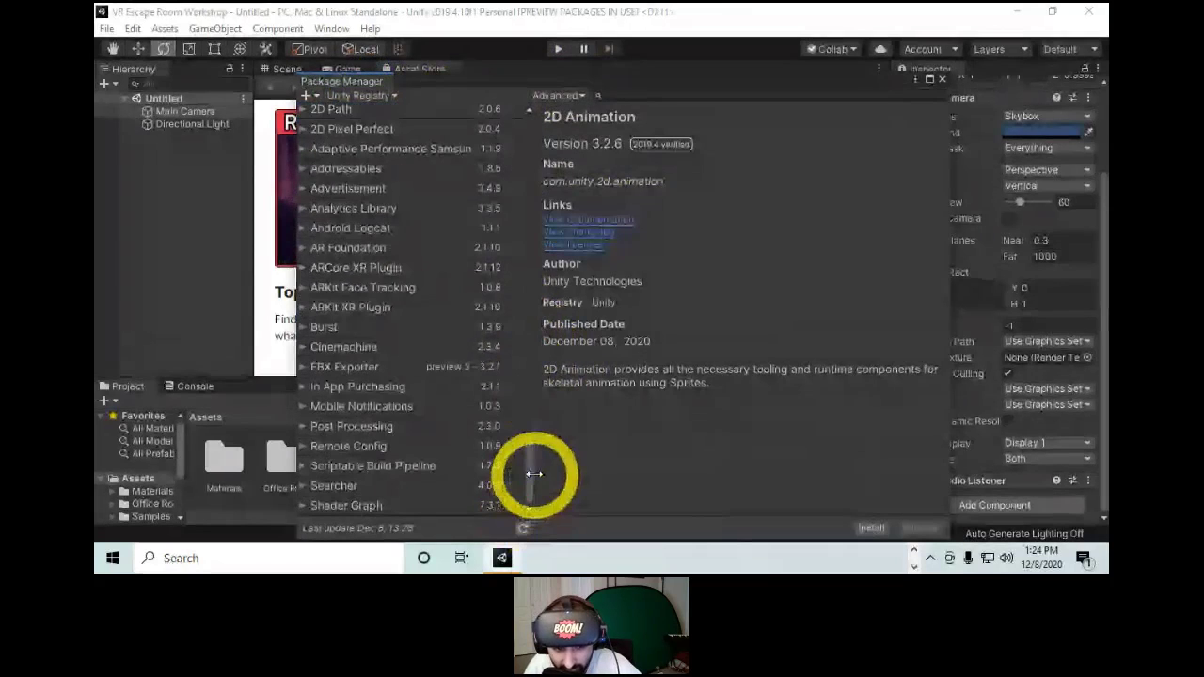
pyautogui.scroll(4, 538, 452)
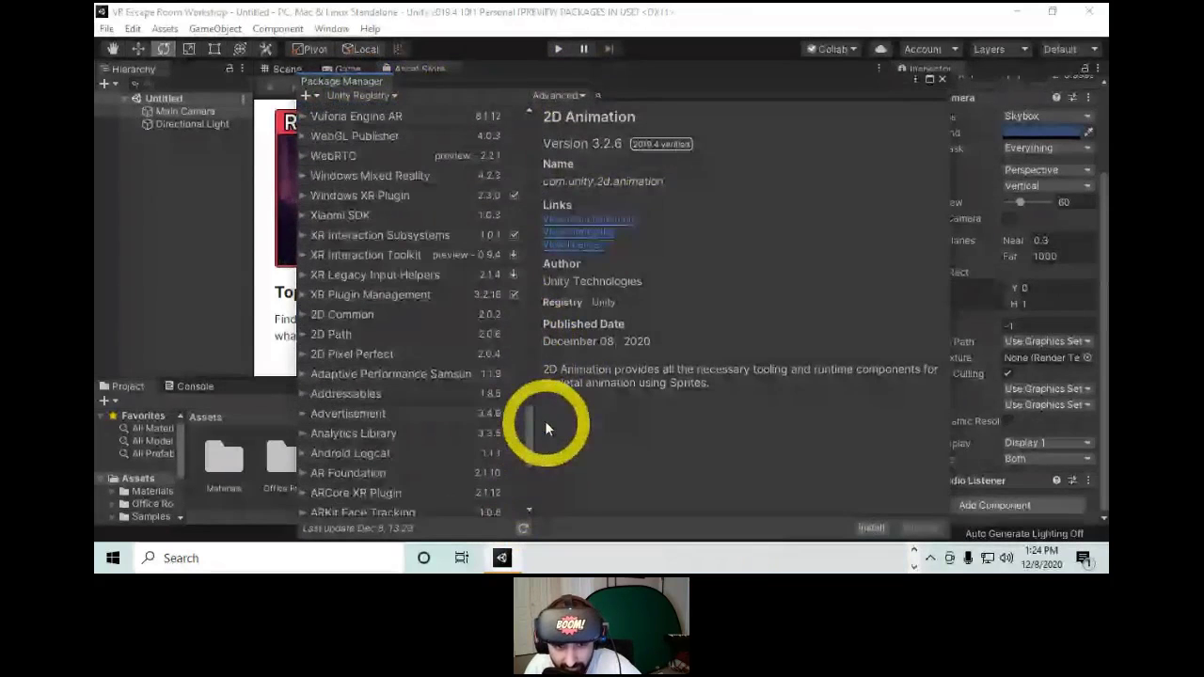
pyautogui.scroll(2, 545, 421)
pyautogui.click(404, 281)
pyautogui.scroll(5, 463, 374)
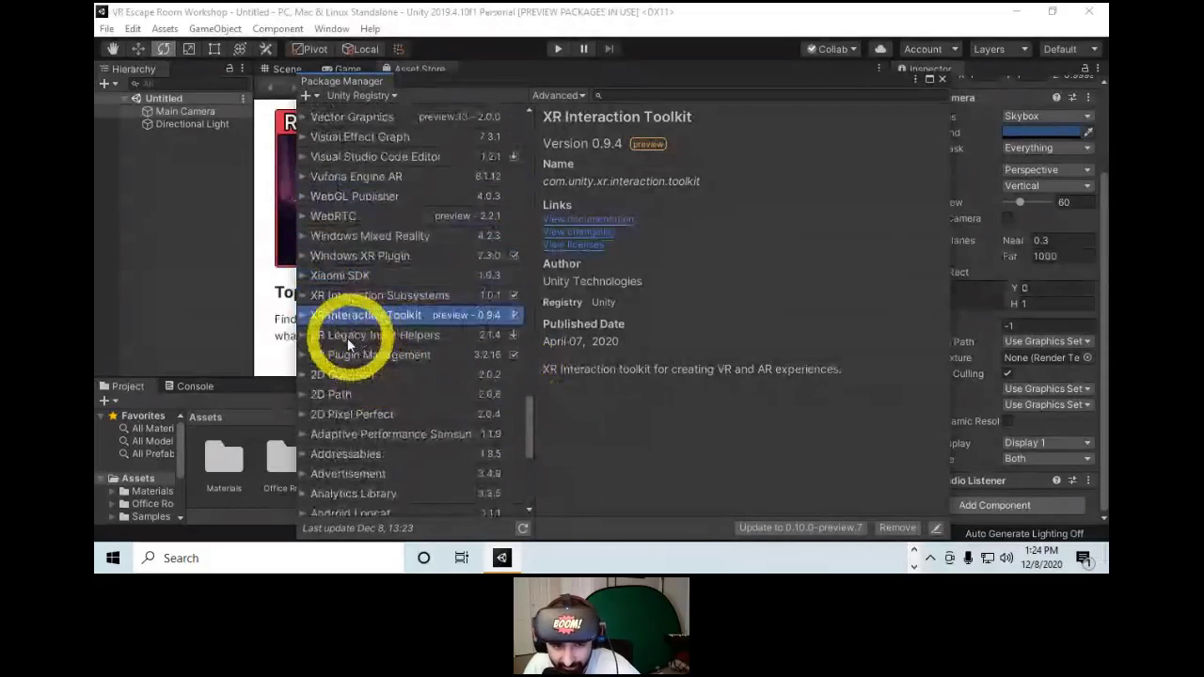
pyautogui.scroll(-5, 330, 374)
pyautogui.scroll(5, 334, 424)
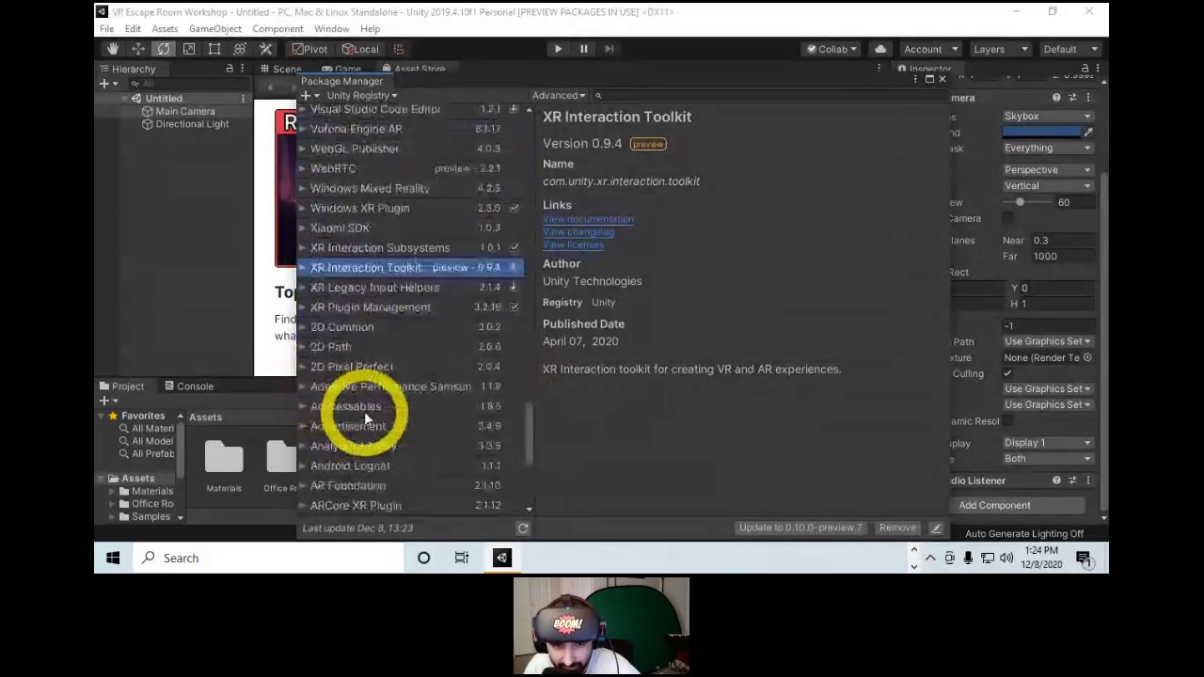
pyautogui.click(301, 269)
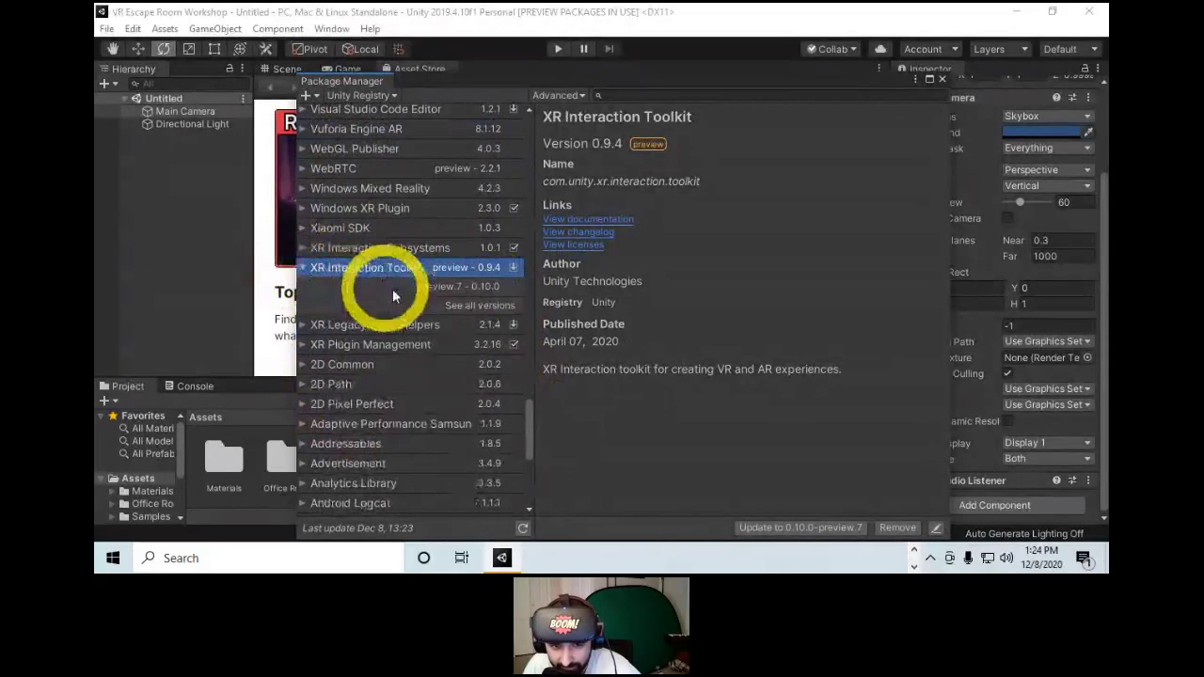
pyautogui.click(467, 305)
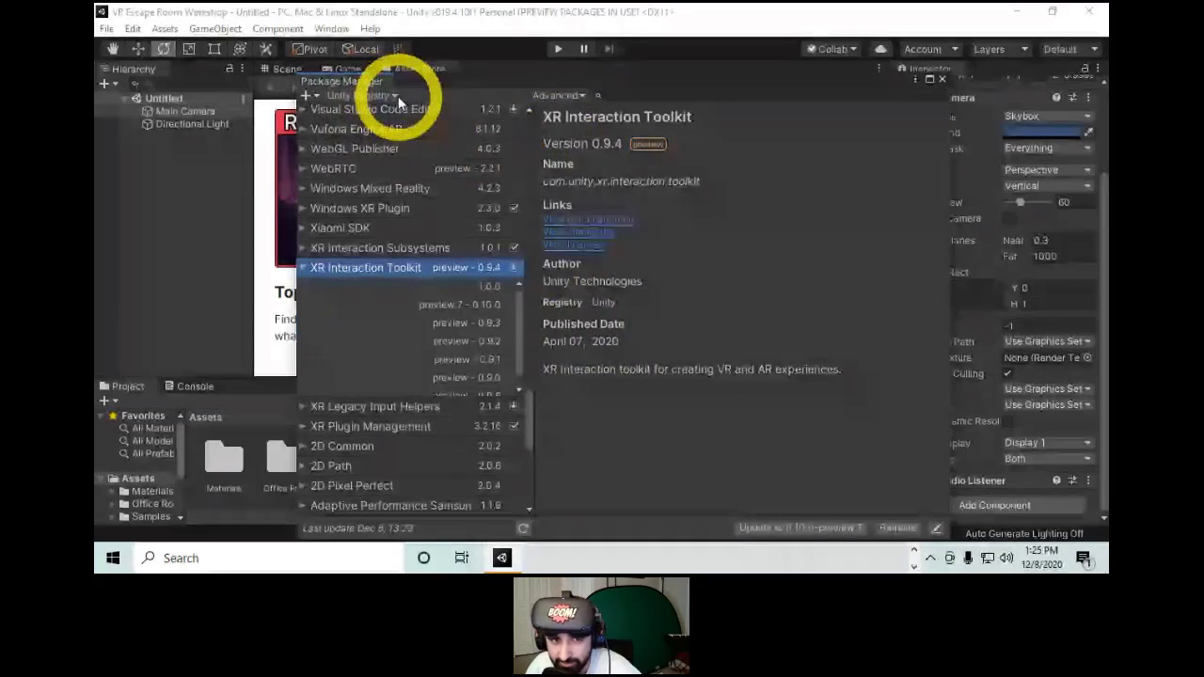
# Bring up the Package Manager again and review the package source choices and the Show preview packages option.
pyautogui.click(334, 29)
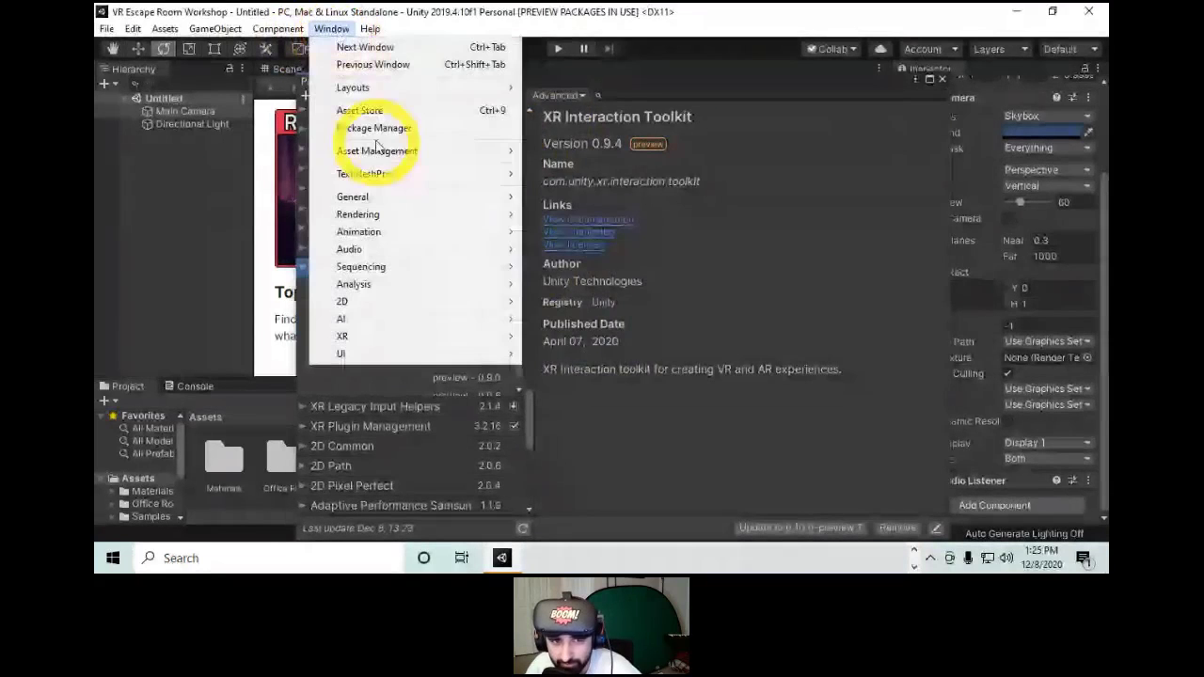
pyautogui.click(374, 128)
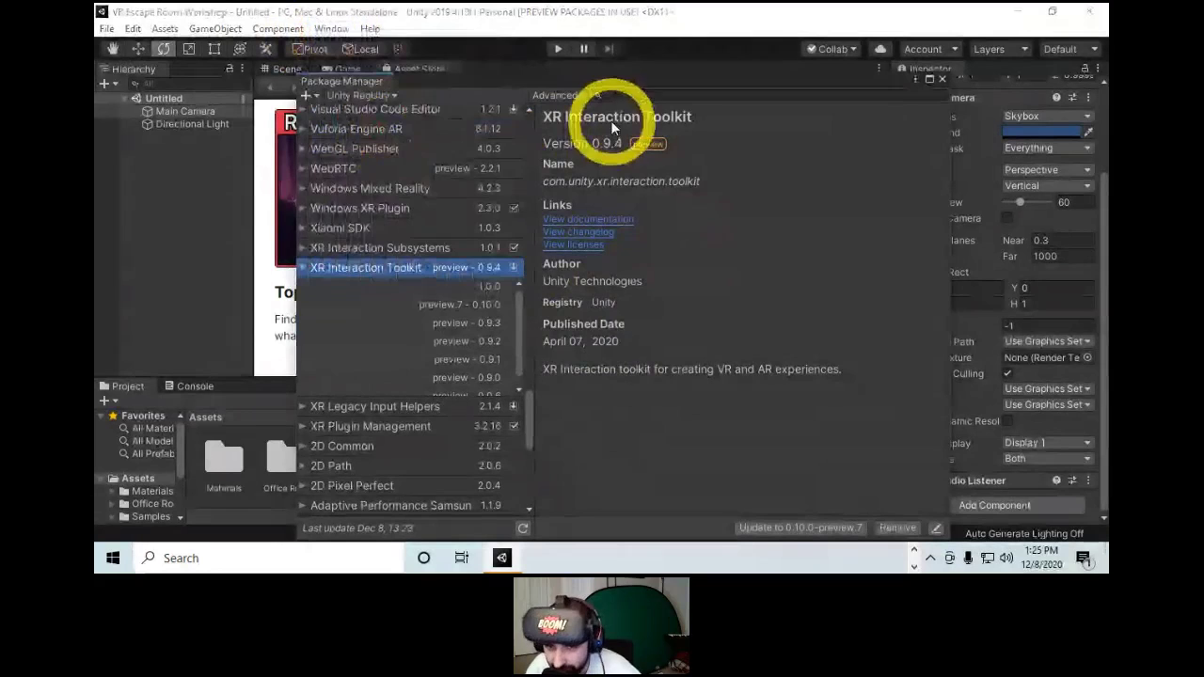
pyautogui.click(336, 95)
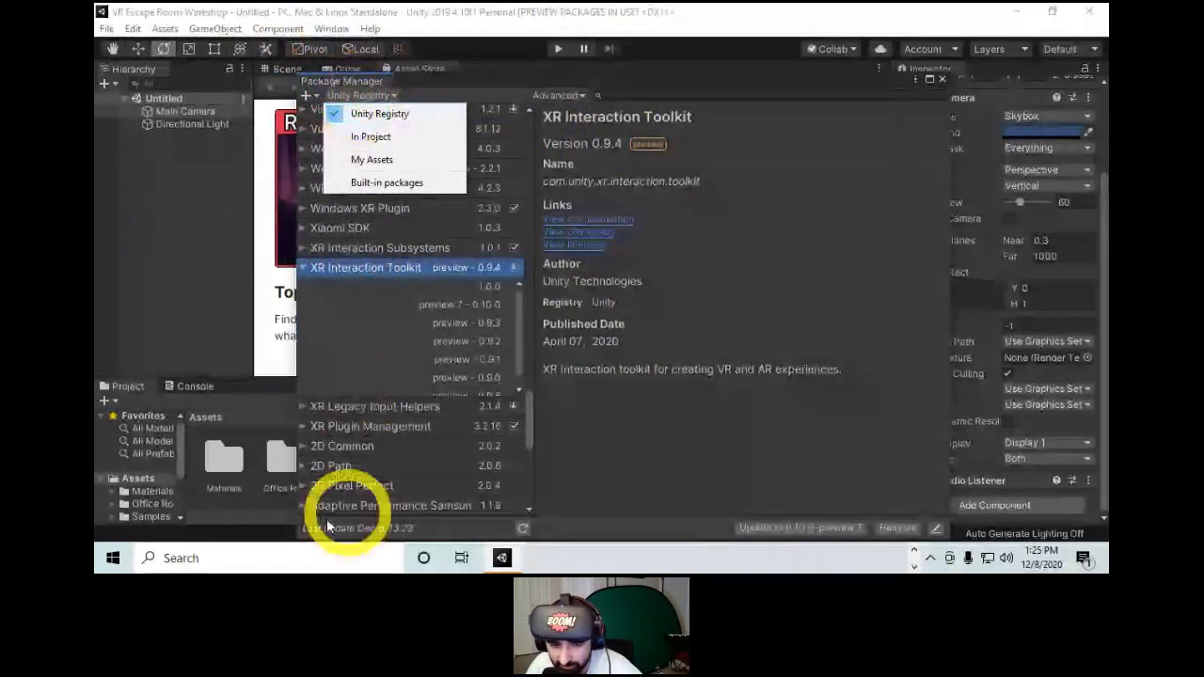
pyautogui.click(537, 85)
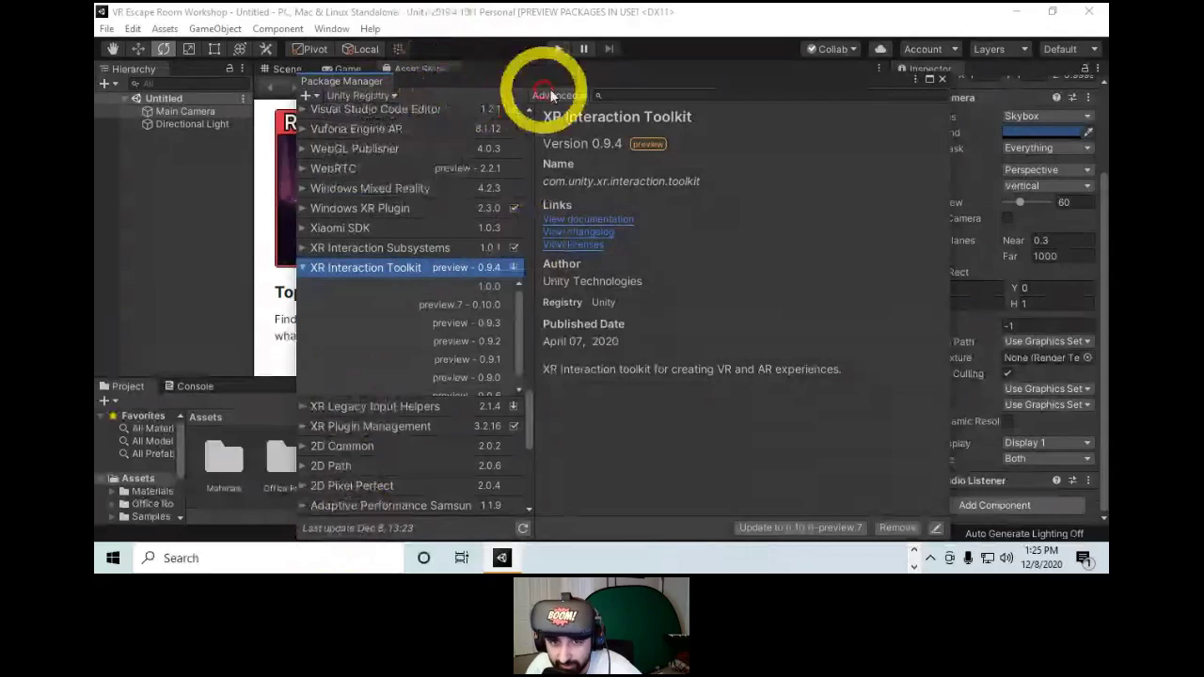
pyautogui.click(556, 95)
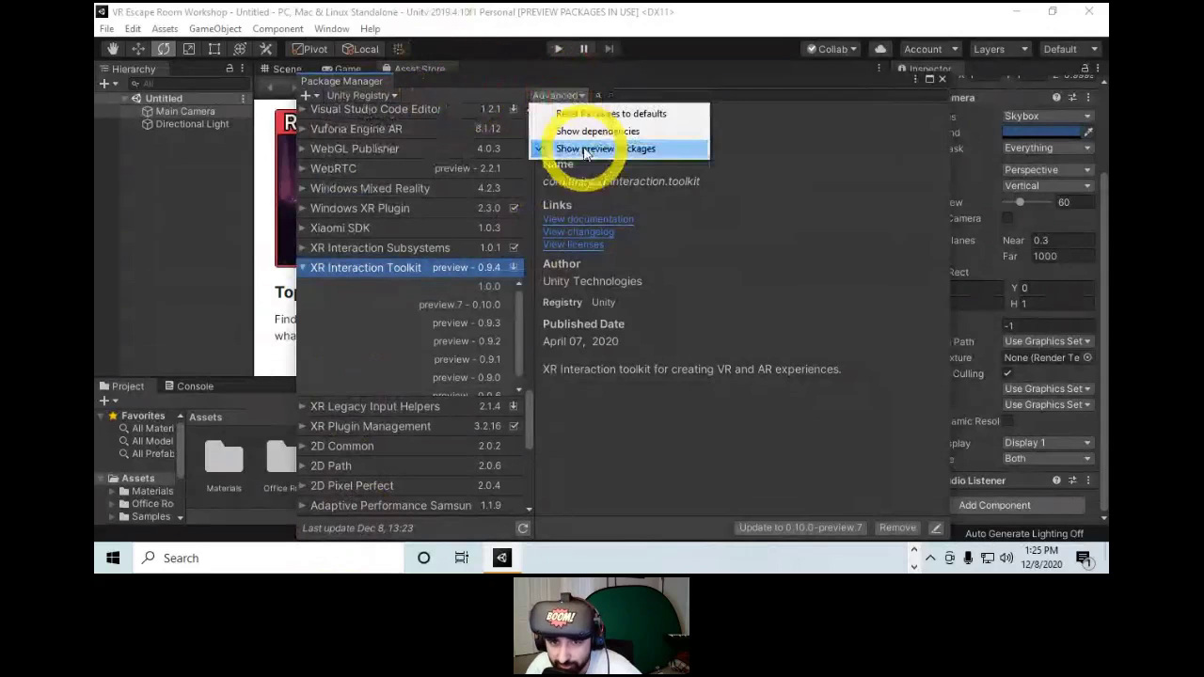
pyautogui.click(637, 416)
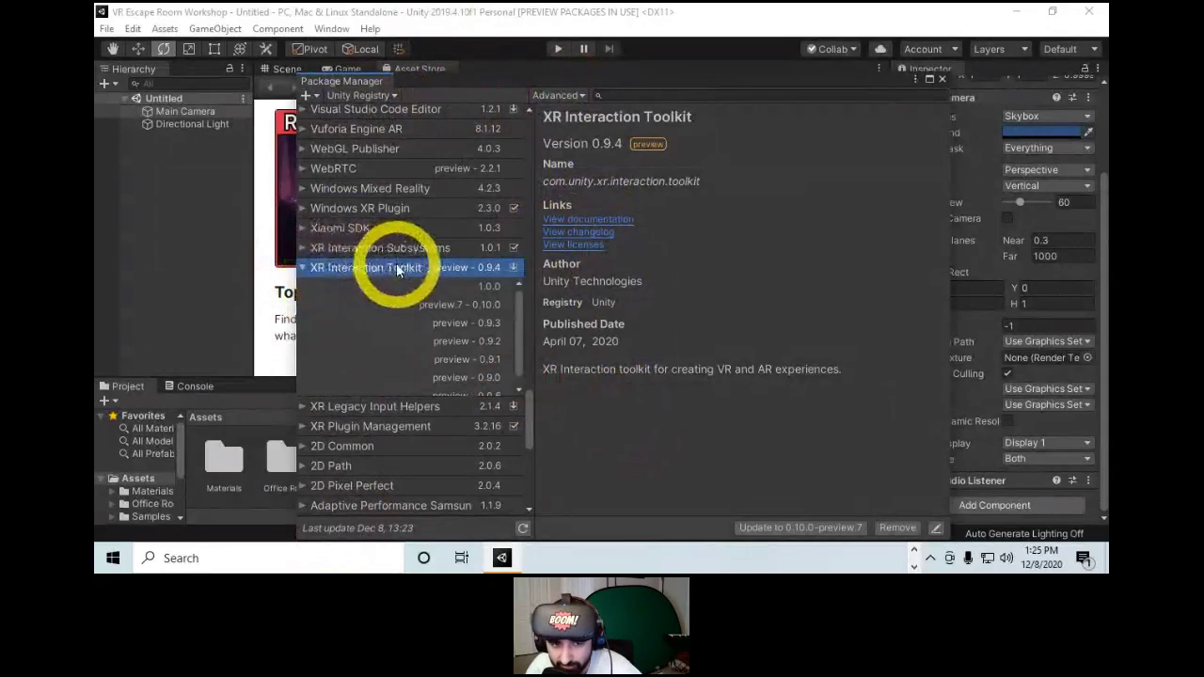
# Collapse the XR Interaction Toolkit entry, then expand it again to show all its versions.
pyautogui.click(302, 268)
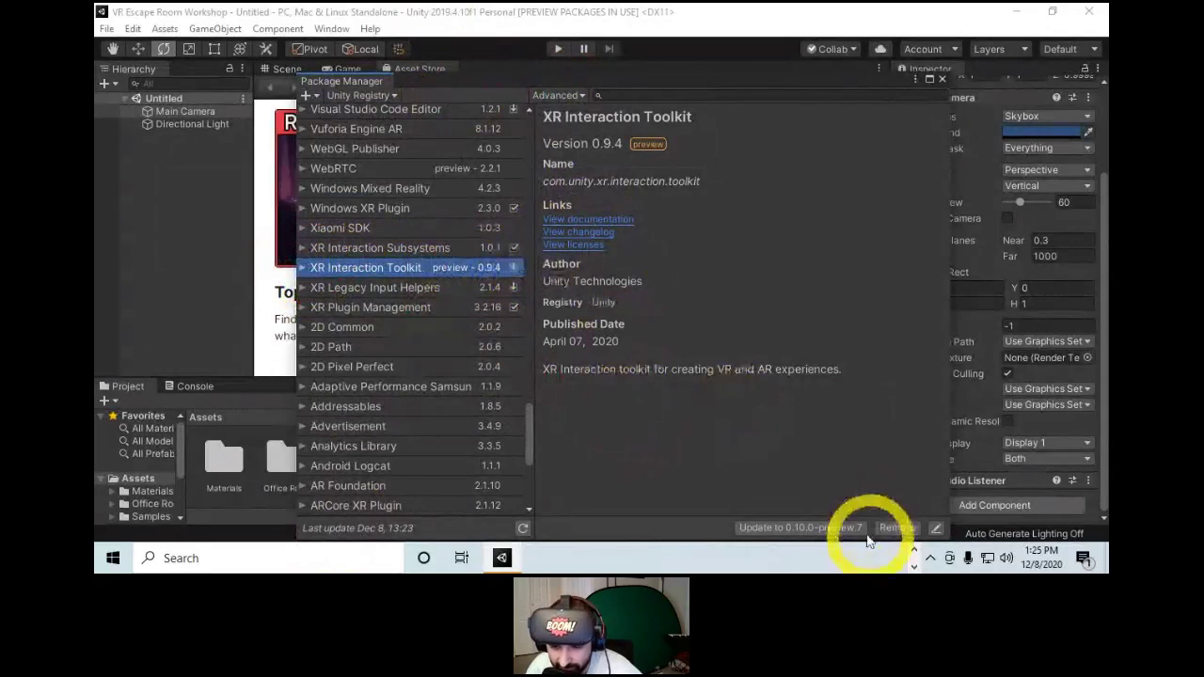
pyautogui.click(303, 268)
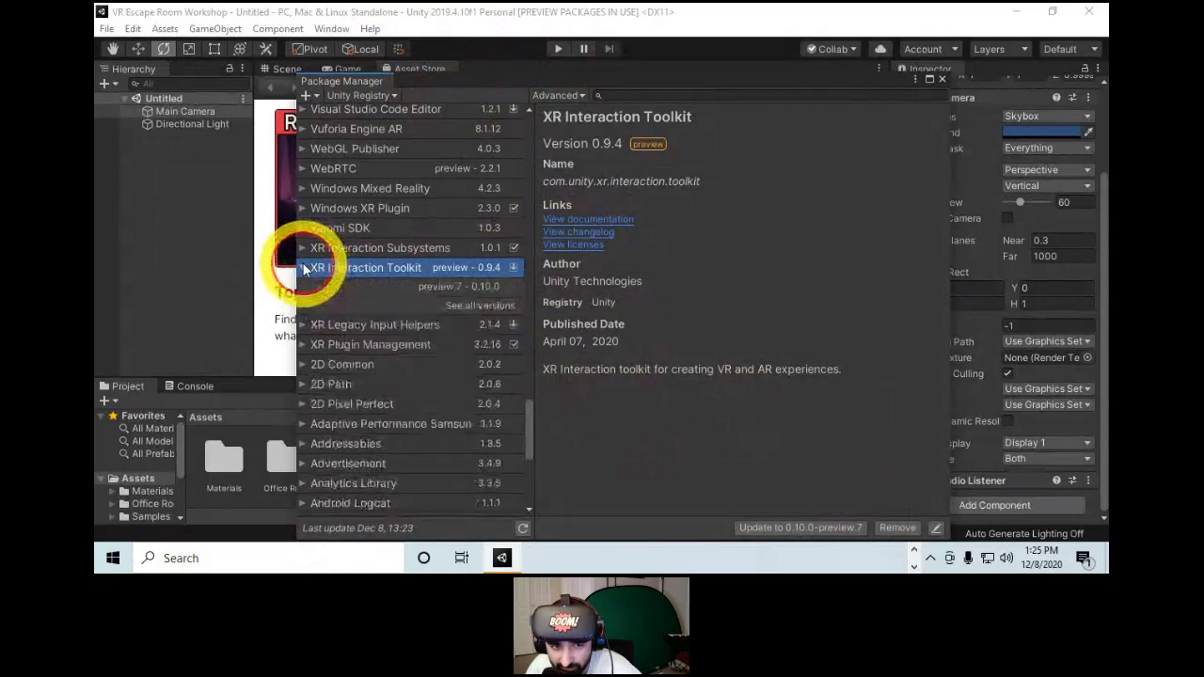
pyautogui.click(460, 306)
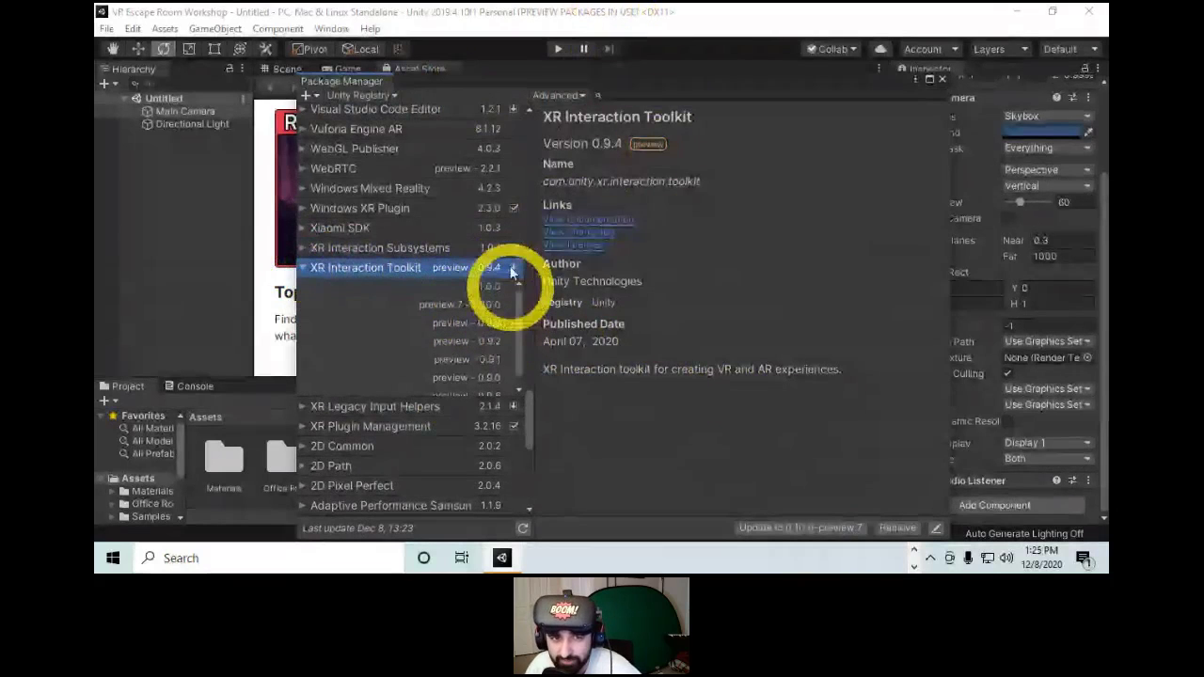
# List the packages In Project, review the Oculus, Windows, Interaction Toolkit and Plugin Management XR packages, and close the Package Manager.
pyautogui.click(402, 87)
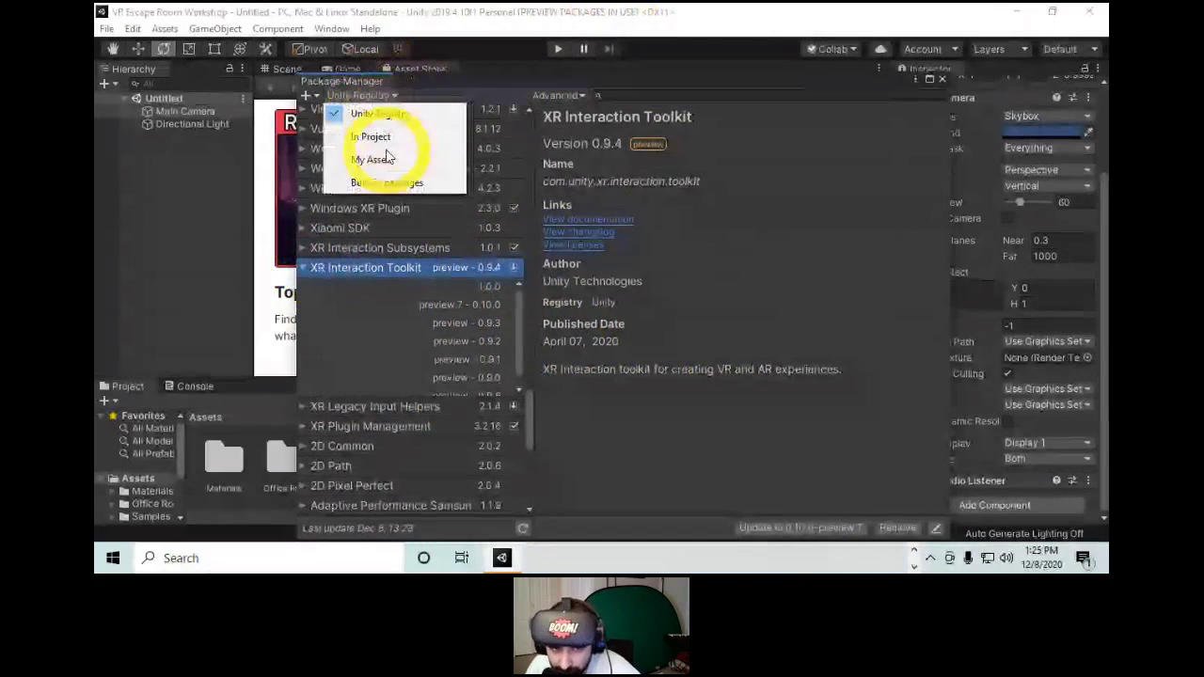
pyautogui.click(386, 138)
pyautogui.click(362, 151)
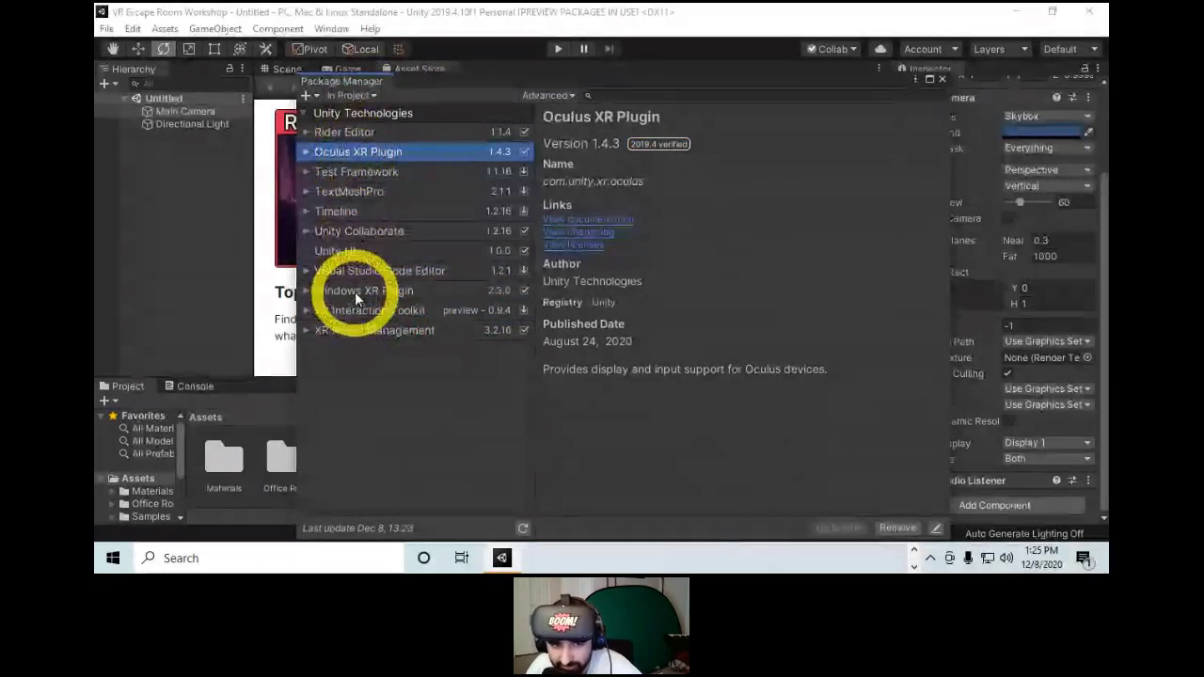
pyautogui.click(390, 291)
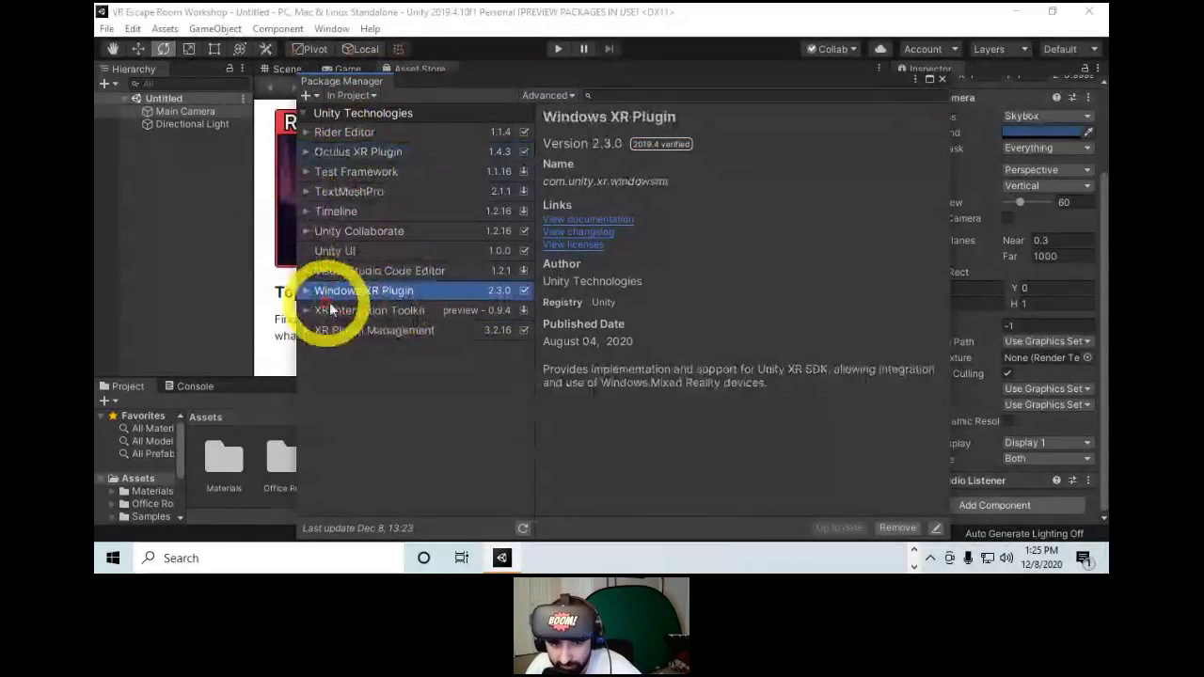
pyautogui.click(381, 311)
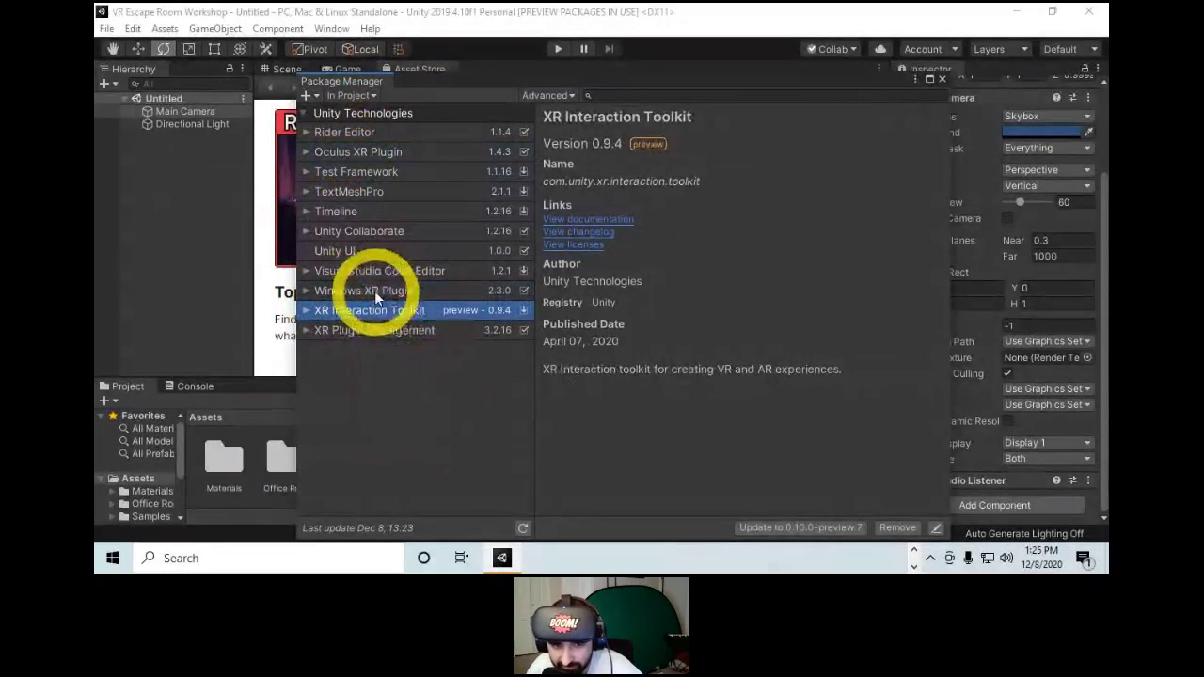
pyautogui.click(359, 330)
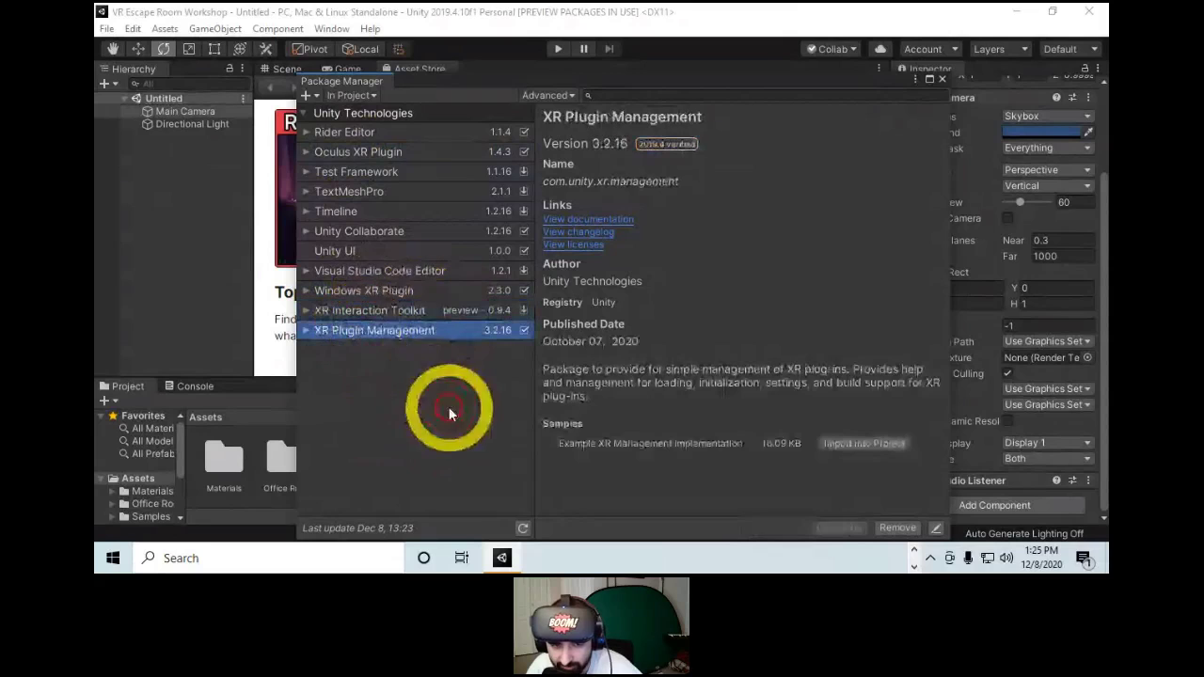
pyautogui.click(390, 293)
pyautogui.click(372, 154)
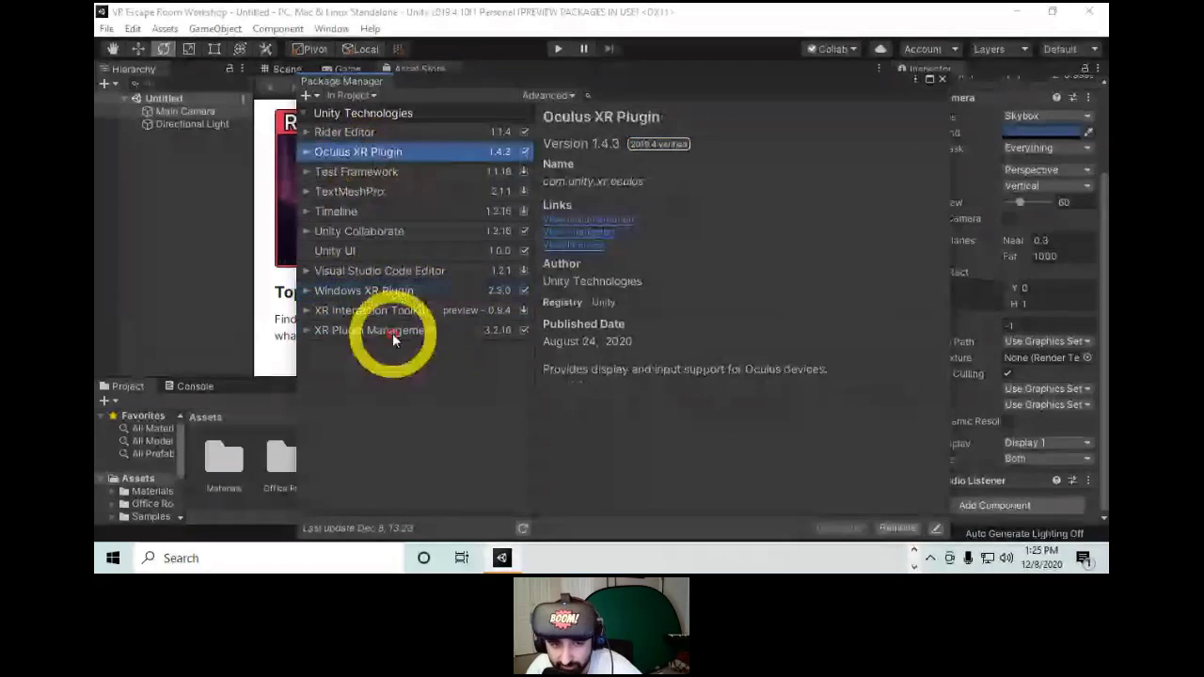
pyautogui.click(379, 271)
pyautogui.click(353, 292)
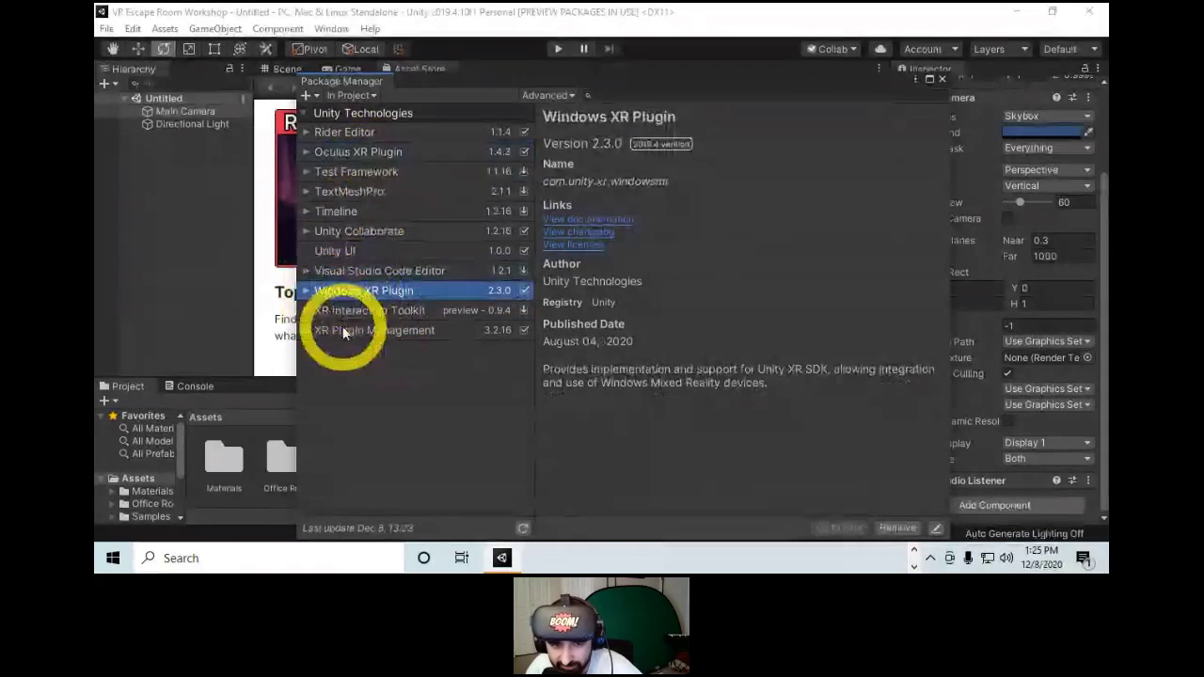
pyautogui.click(942, 80)
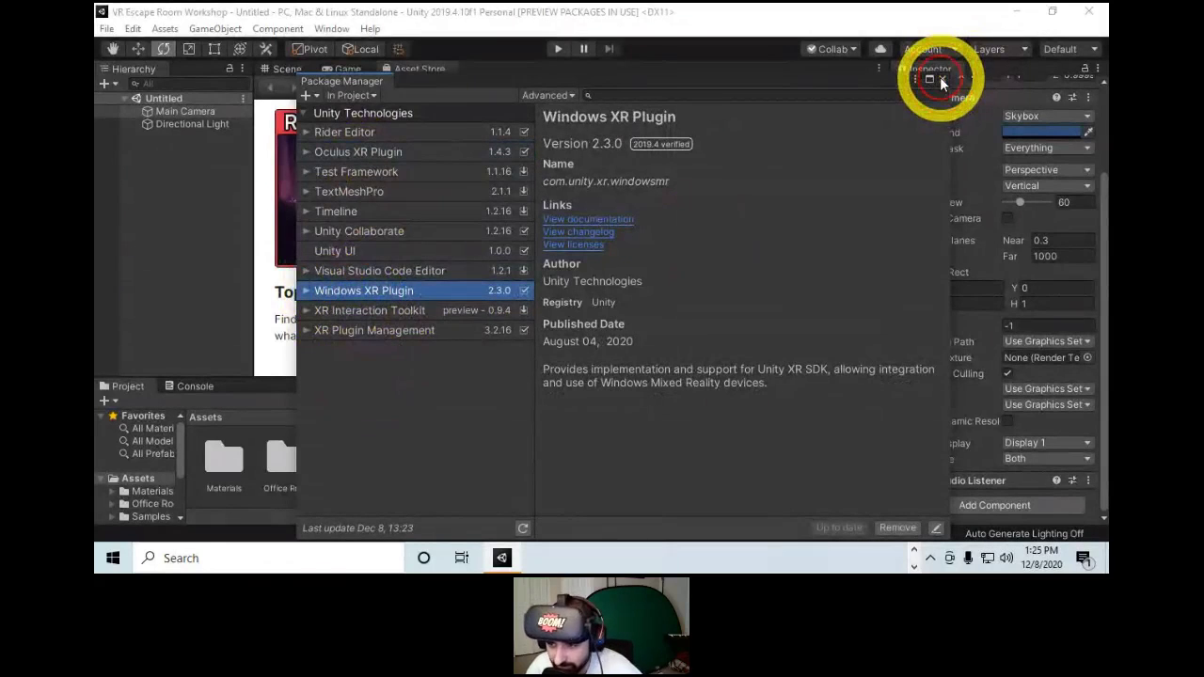
# Close the Package Manager and inspect the Main Camera and Directional Light in the Scene view.
pyautogui.click(941, 80)
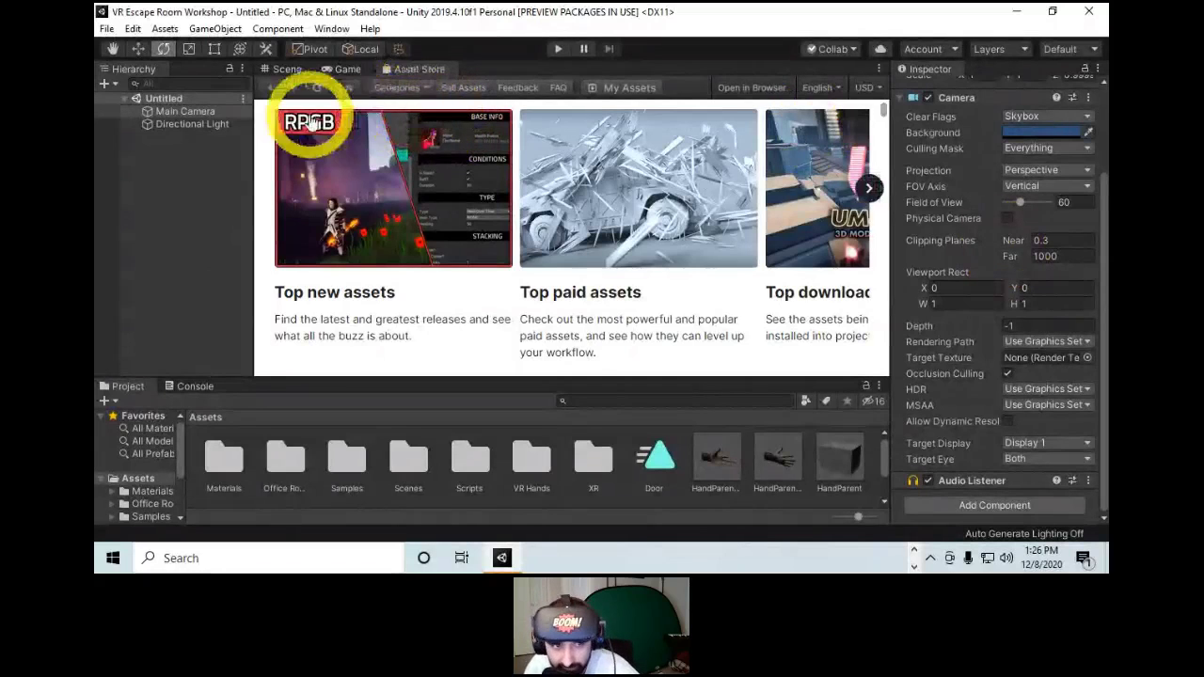
pyautogui.click(200, 174)
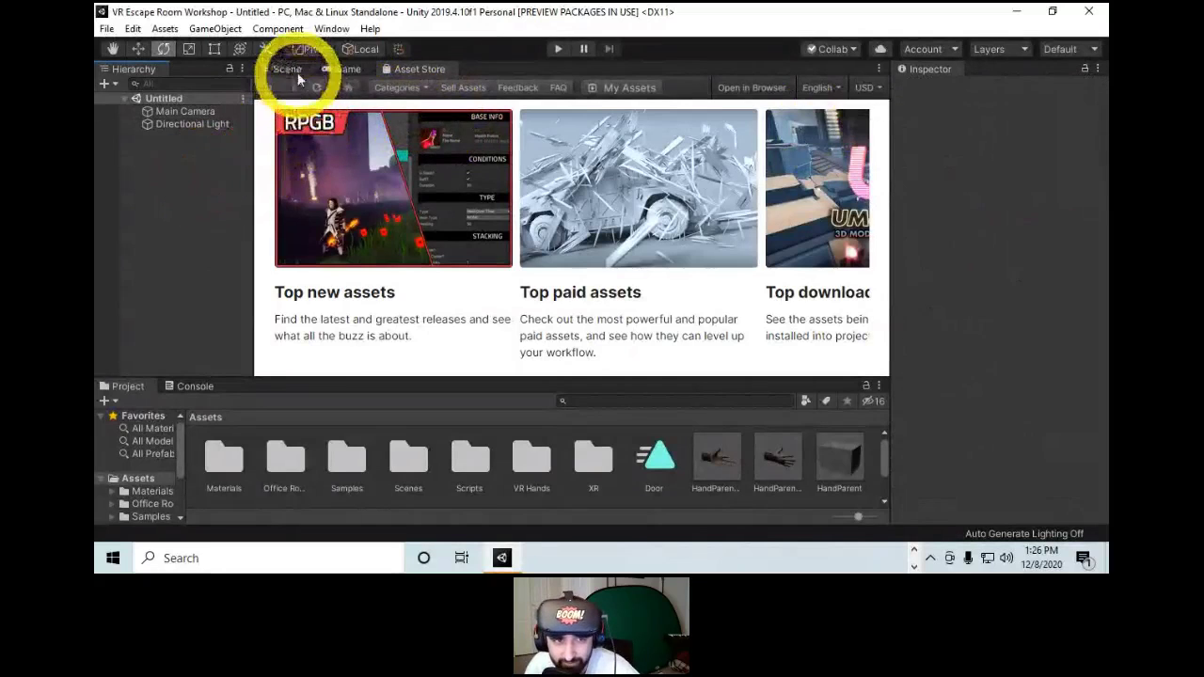
pyautogui.click(270, 64)
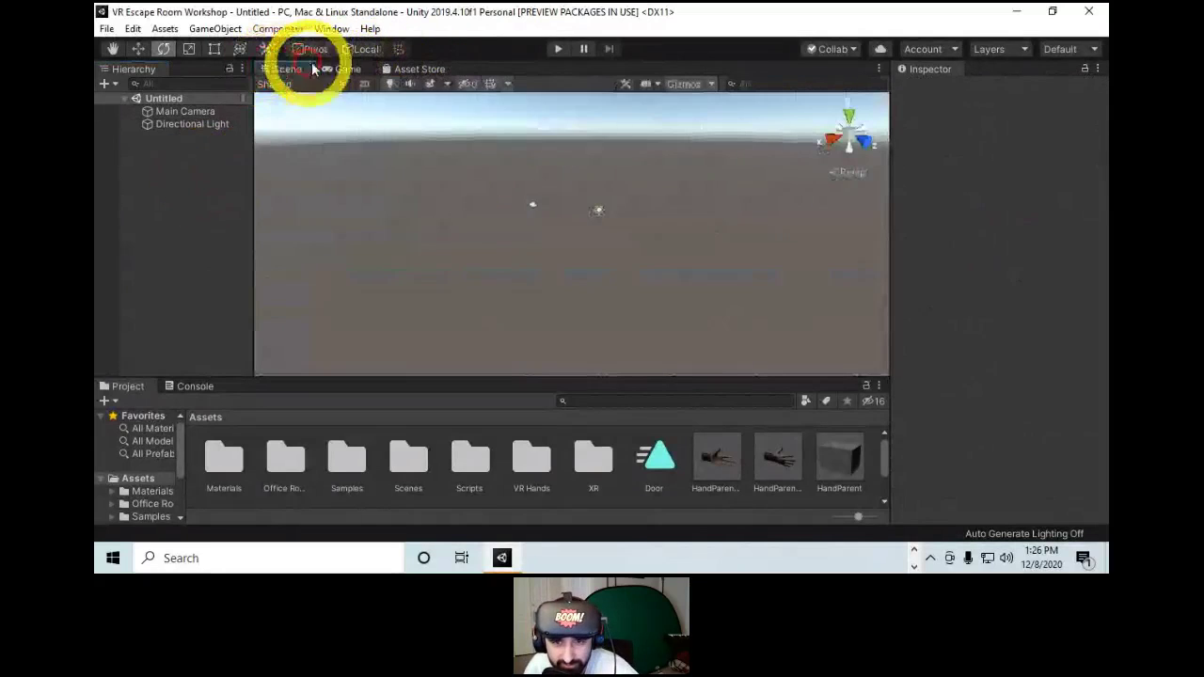
pyautogui.keyDown('alt'); pyautogui.moveTo(677, 255); pyautogui.dragTo(710, 315); pyautogui.keyUp('alt')
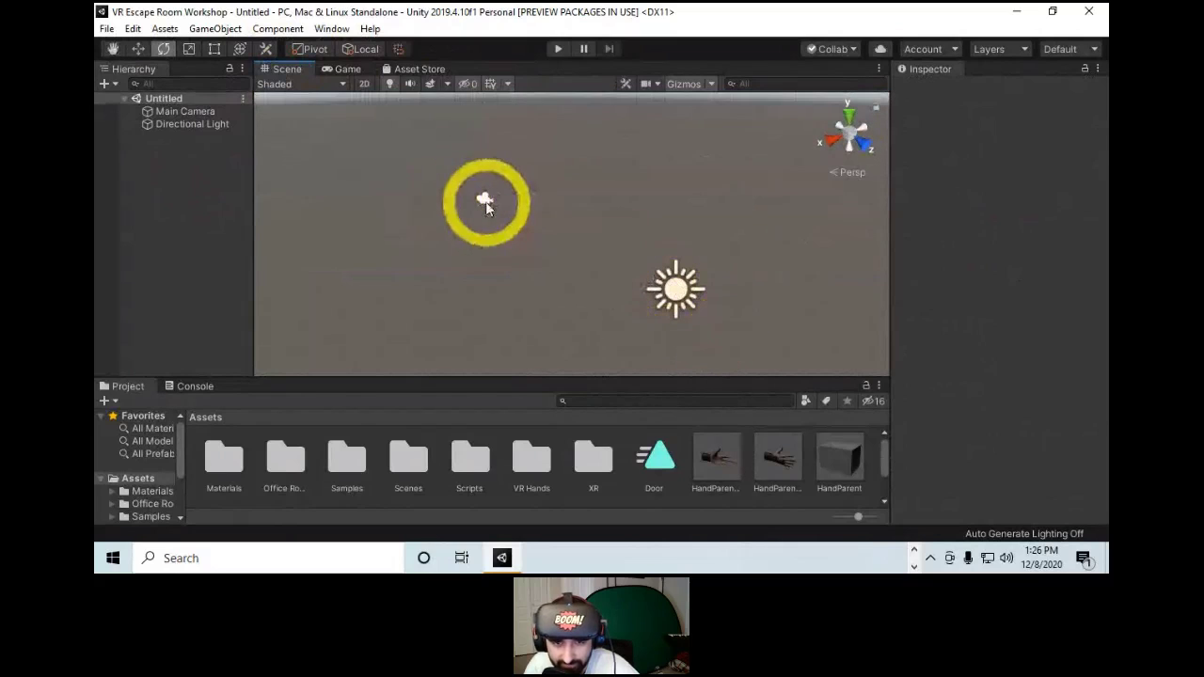
pyautogui.click(485, 201)
pyautogui.keyDown('alt'); pyautogui.moveTo(510, 251); pyautogui.dragTo(599, 282); pyautogui.keyUp('alt')
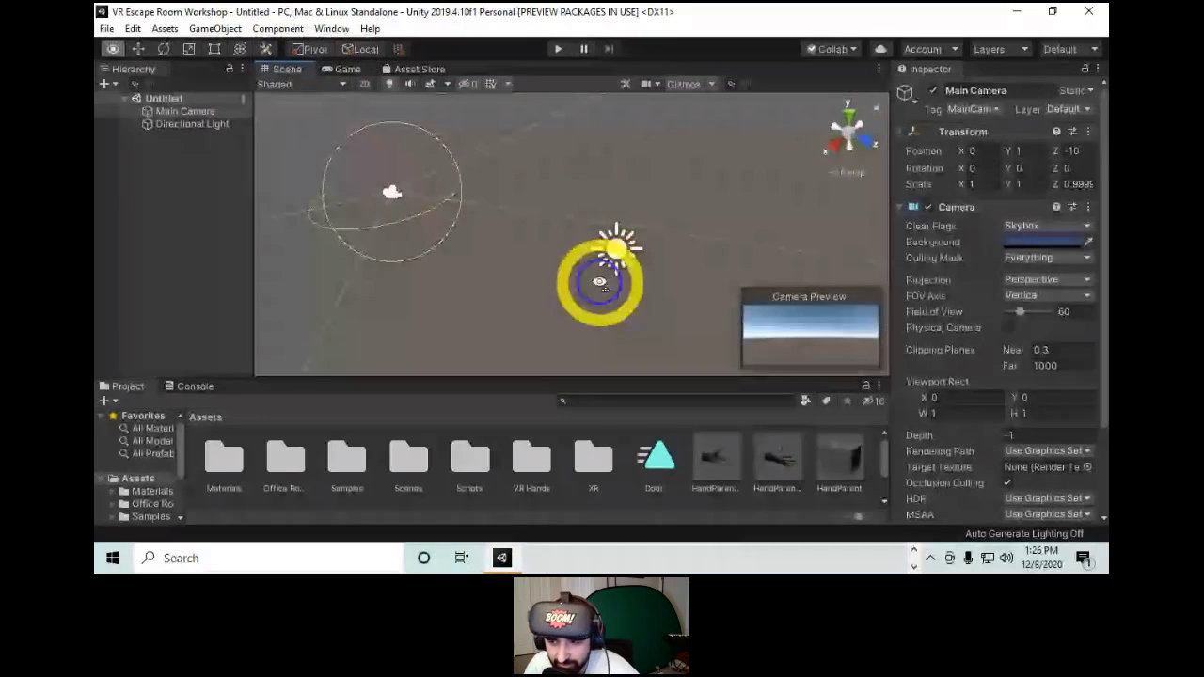
pyautogui.scroll(-3, 1101, 336)
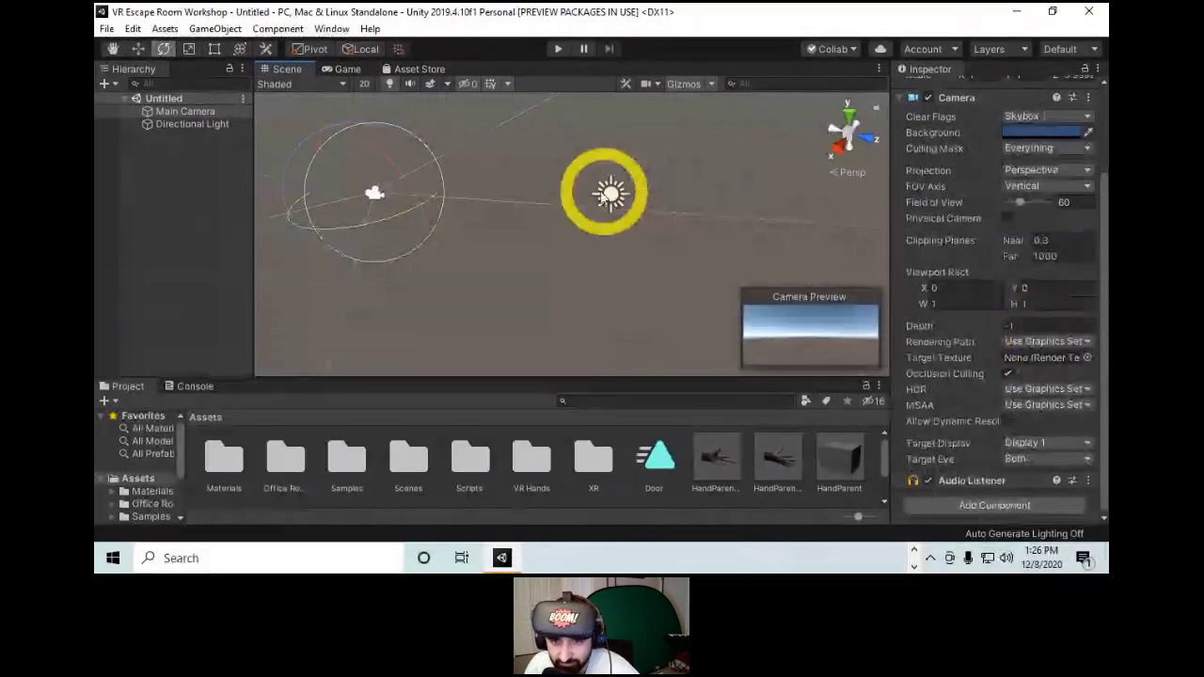
pyautogui.click(602, 196)
pyautogui.keyDown('alt'); pyautogui.moveTo(764, 265); pyautogui.dragTo(659, 207); pyautogui.keyUp('alt')
# Delete the Main Camera from the scene, check the Game view, and return to the Scene view.
pyautogui.click(179, 112)
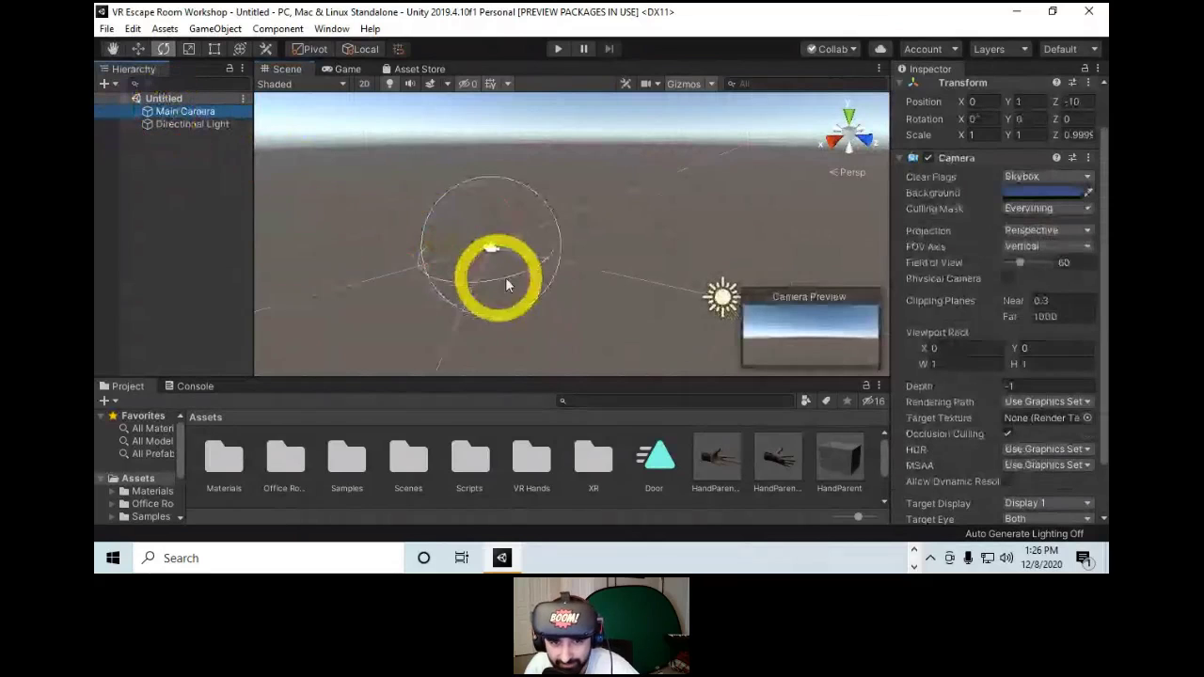
pyautogui.click(181, 173)
pyautogui.click(183, 112)
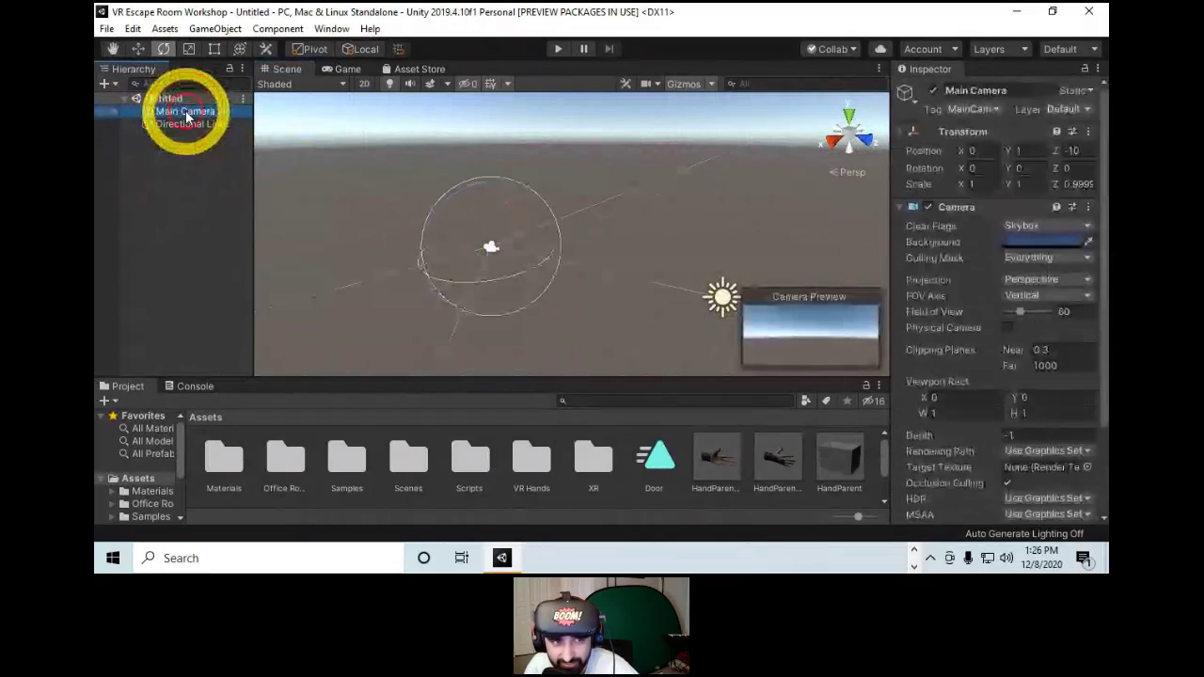
pyautogui.rightClick(187, 114)
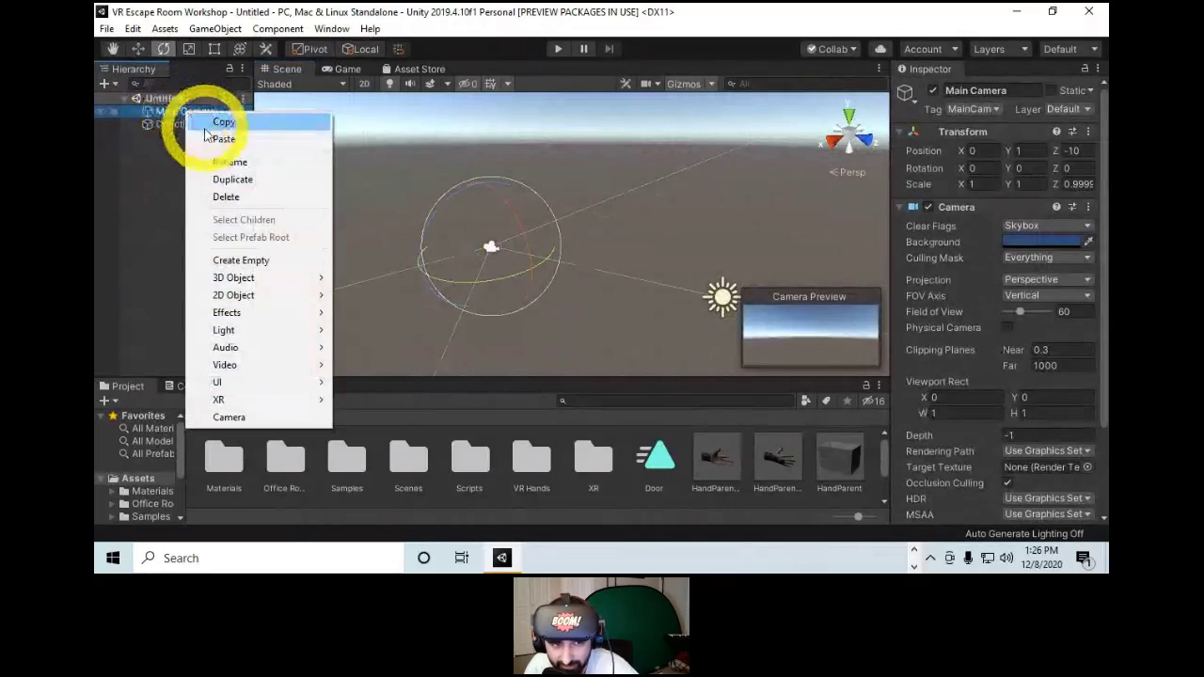
pyautogui.click(226, 197)
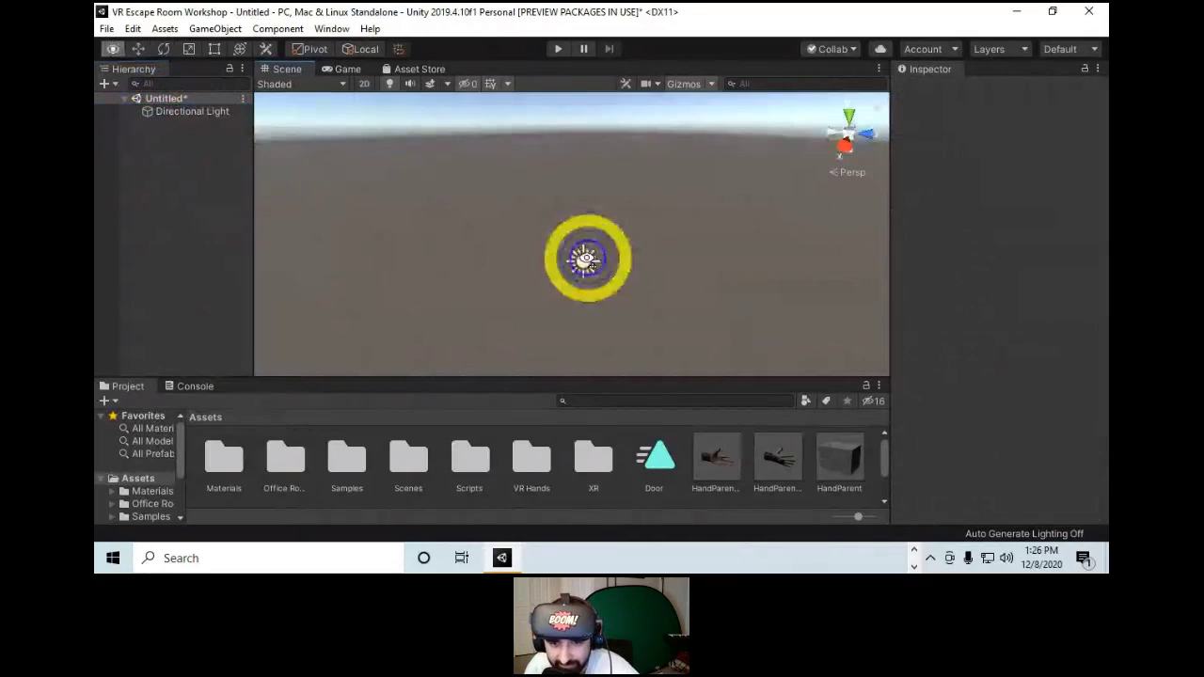
pyautogui.click(344, 70)
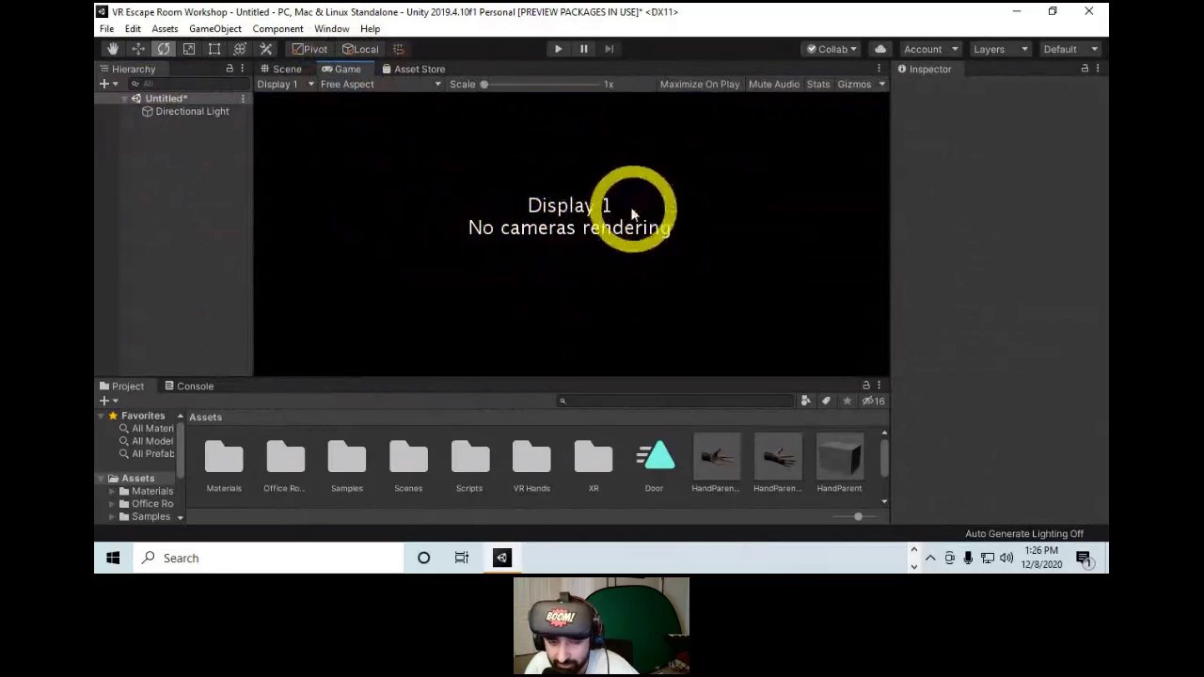
pyautogui.click(287, 70)
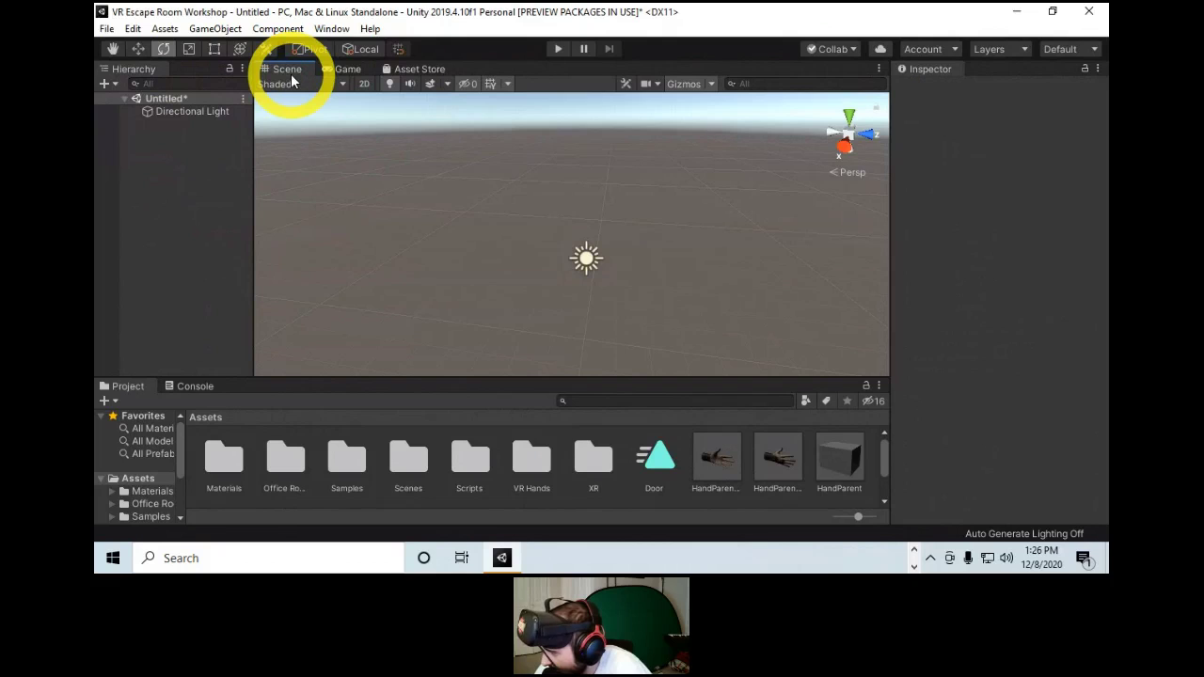
# Review the XR Interaction Toolkit, XR Plugin Management, Windows XR Plugin and Oculus XR Plugin entries in the Package Manager.
pyautogui.click(333, 29)
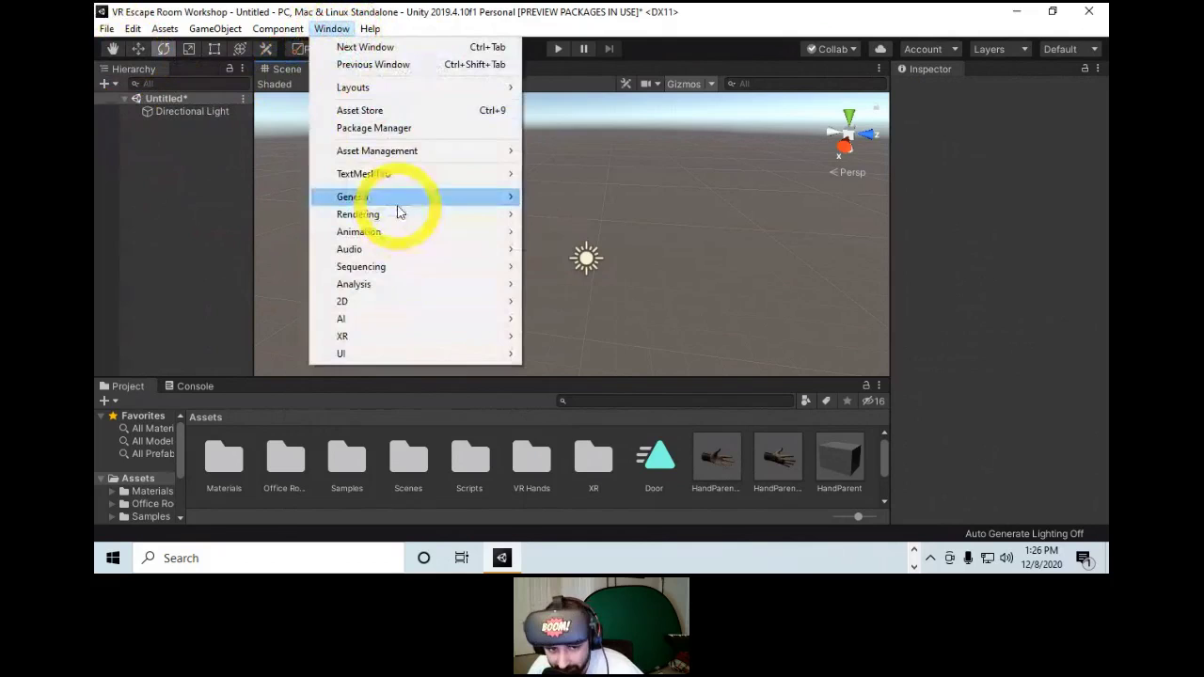
pyautogui.click(383, 127)
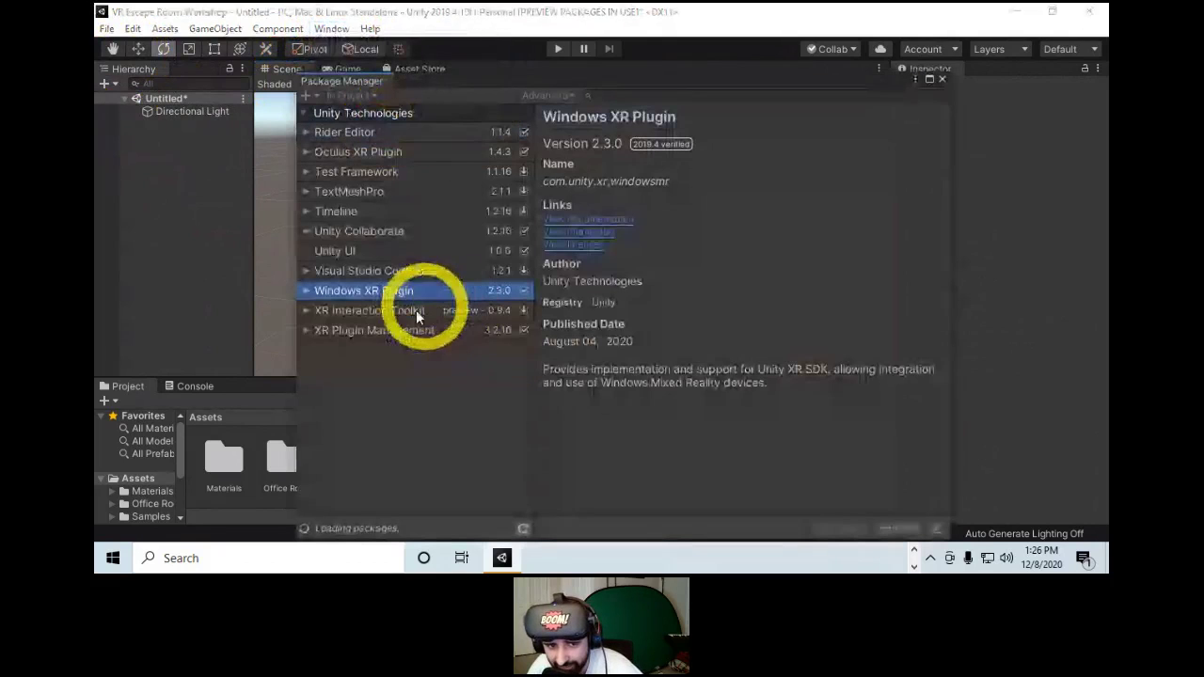
pyautogui.click(306, 310)
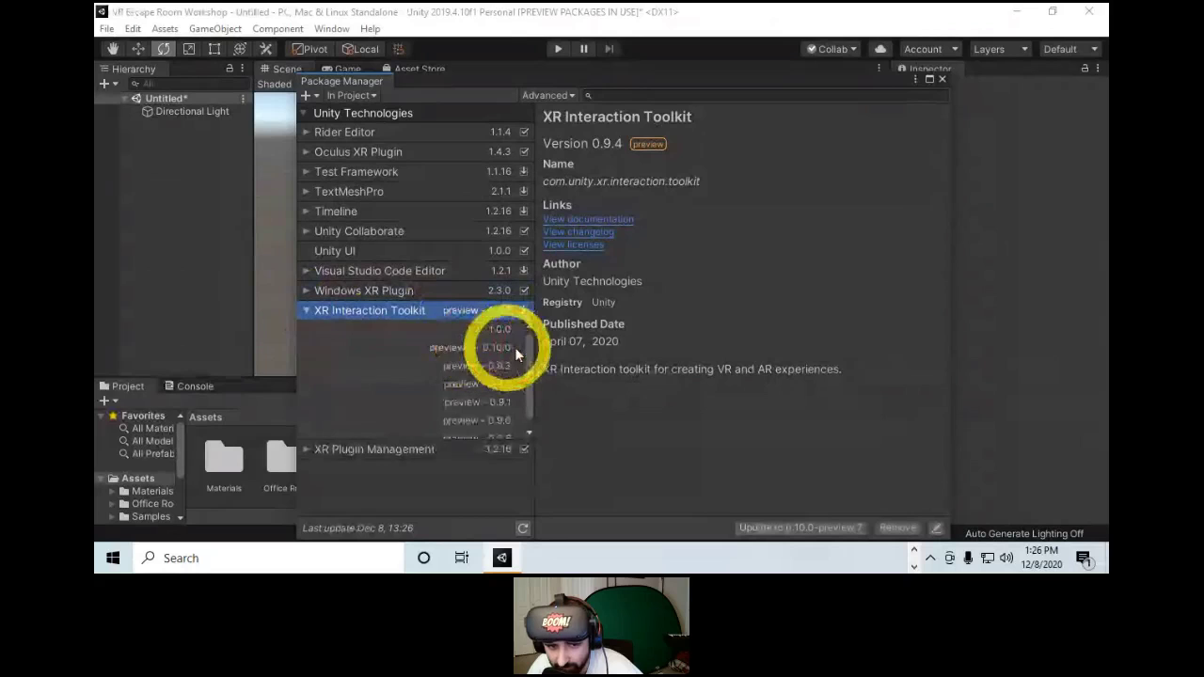
pyautogui.click(306, 310)
pyautogui.click(366, 329)
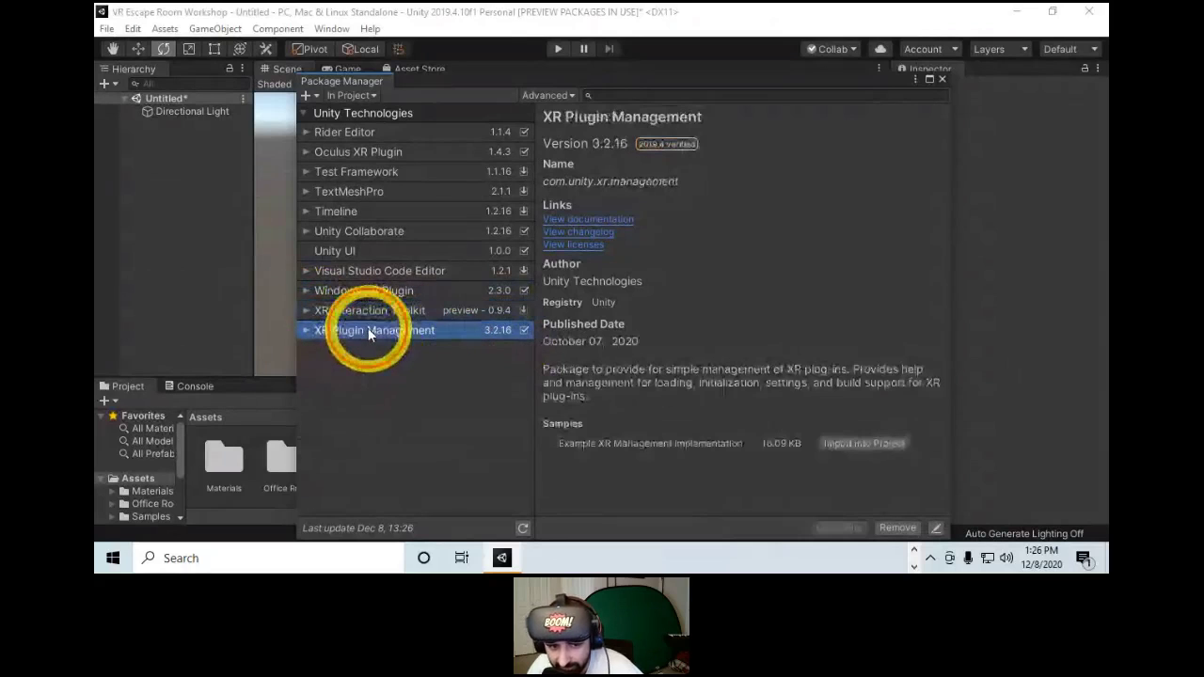
pyautogui.click(362, 289)
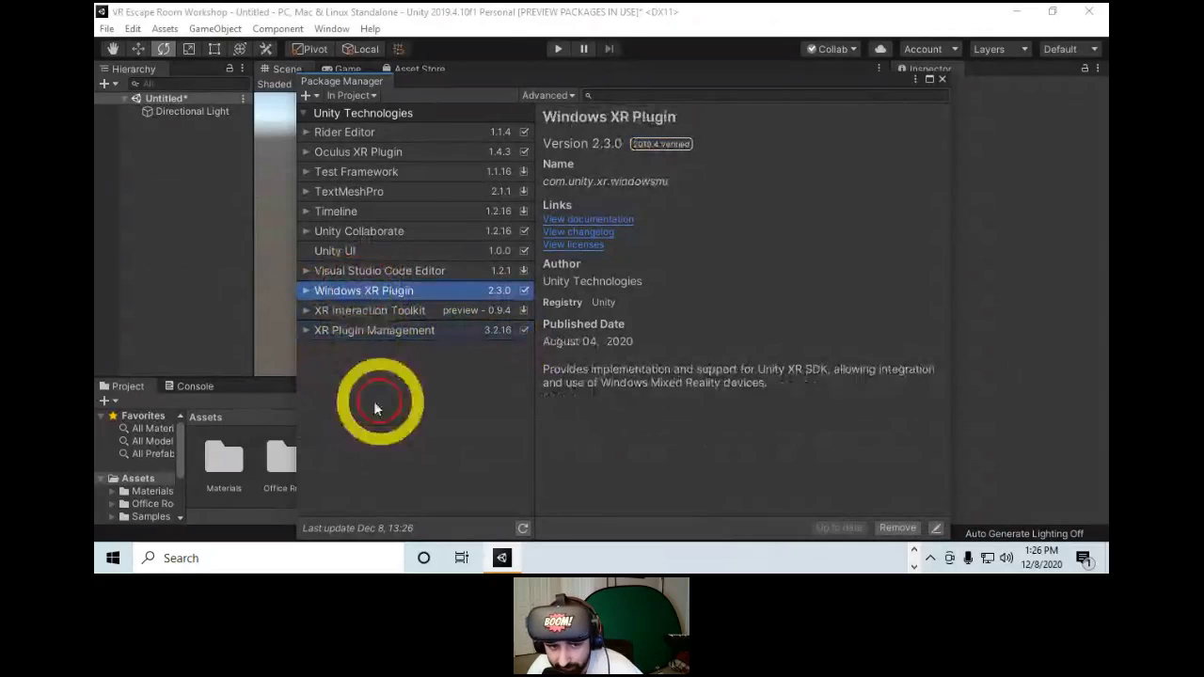
pyautogui.click(368, 151)
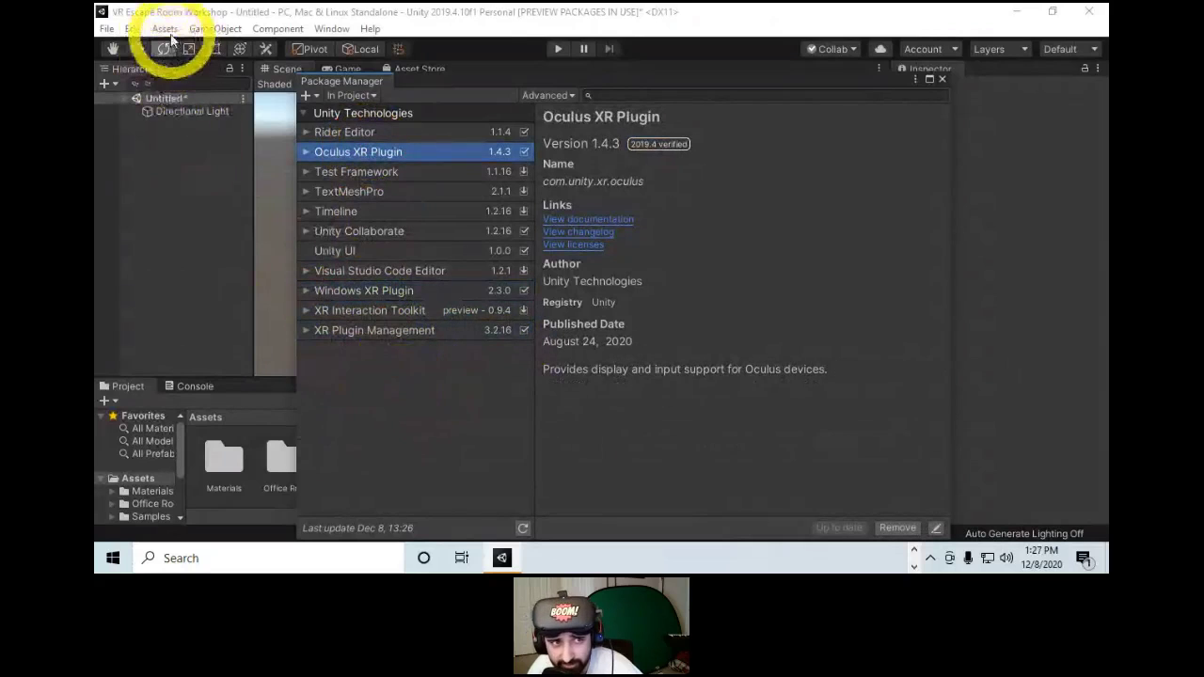
# Review the XR Plug-in Management providers for Android and desktop in Project Settings, and close the settings and the Package Manager.
pyautogui.click(133, 29)
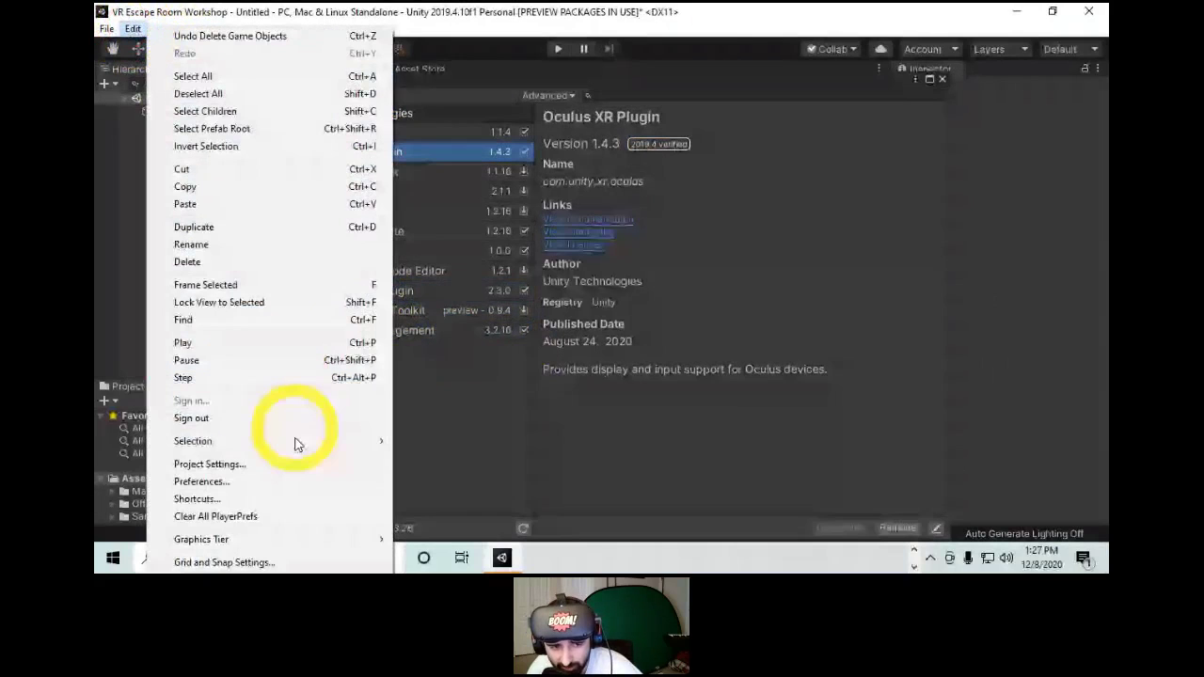
pyautogui.click(212, 463)
pyautogui.click(166, 223)
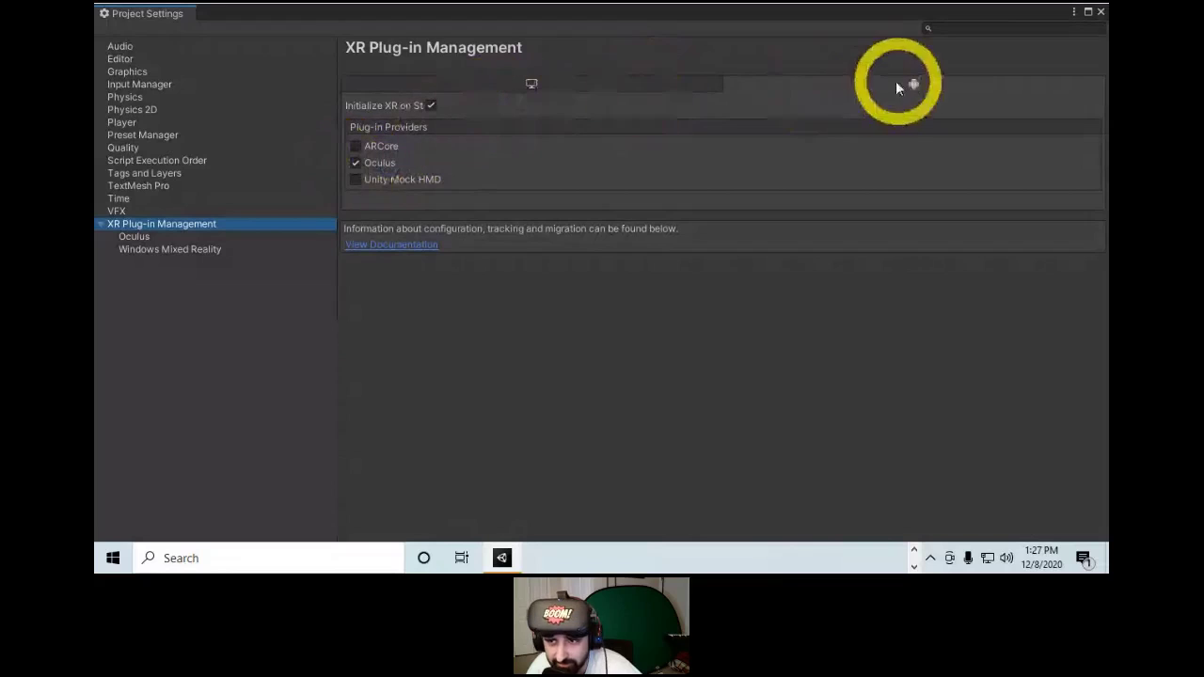
pyautogui.click(498, 82)
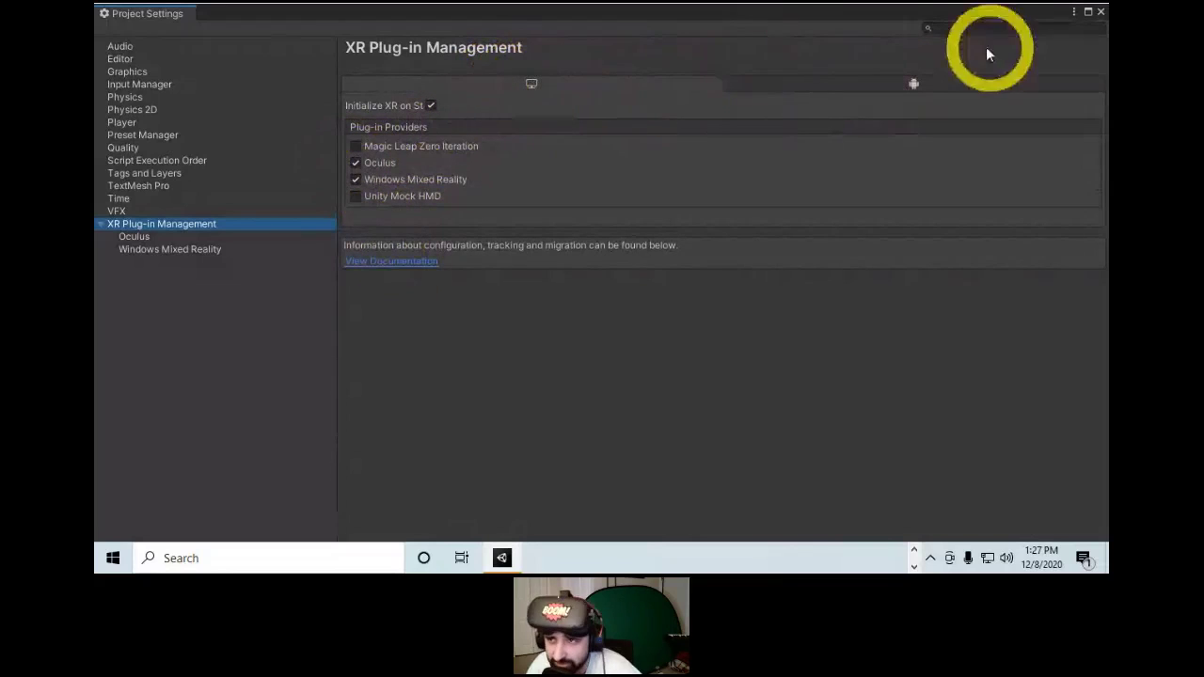
pyautogui.click(1100, 13)
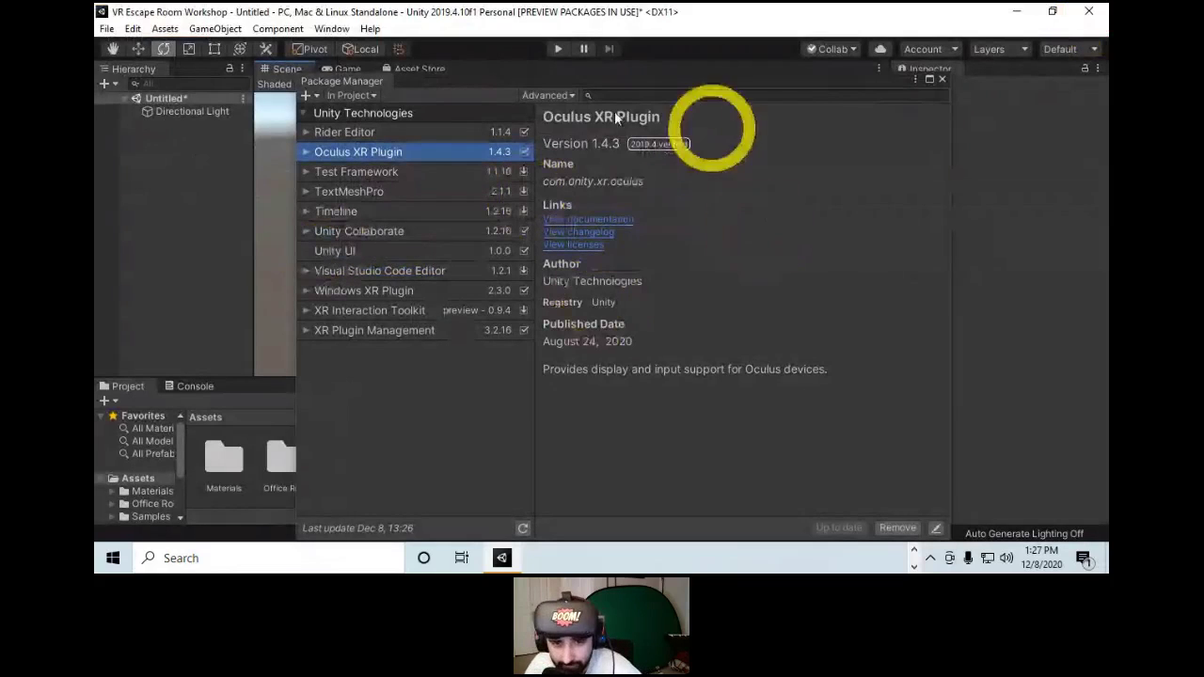
pyautogui.click(942, 79)
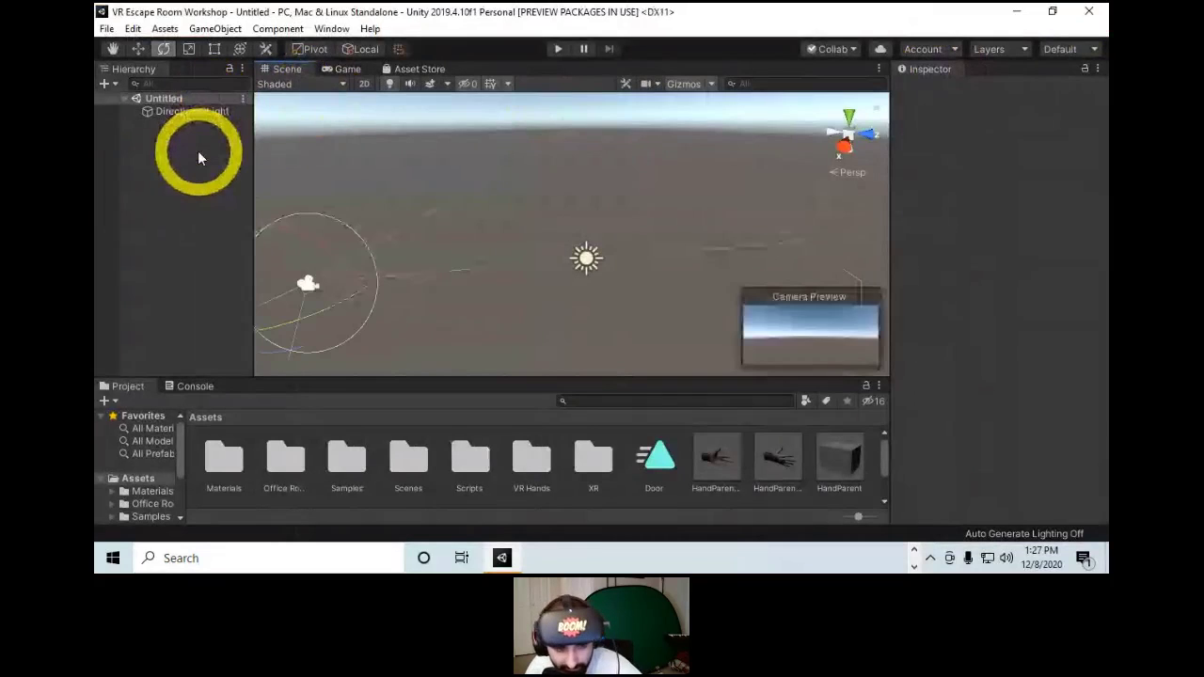
# Delete the Main Camera from the hierarchy and show the XR object types available for the scene.
pyautogui.rightClick(191, 111)
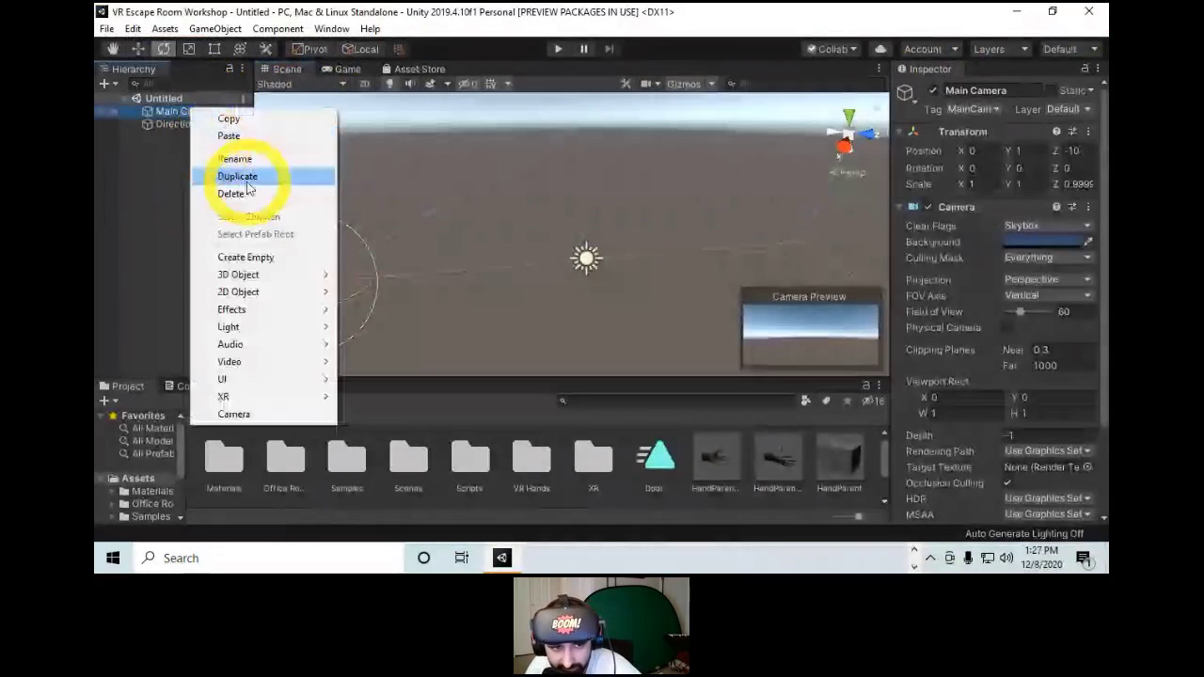
pyautogui.click(235, 193)
pyautogui.rightClick(177, 147)
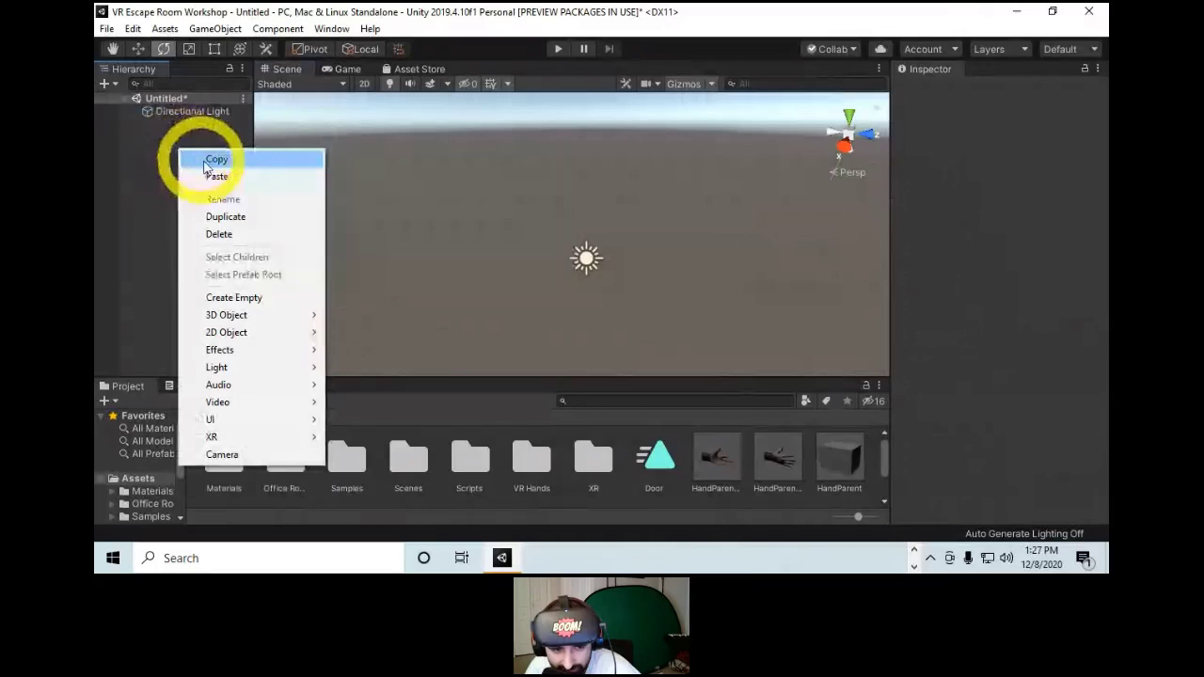
pyautogui.moveTo(225, 434)
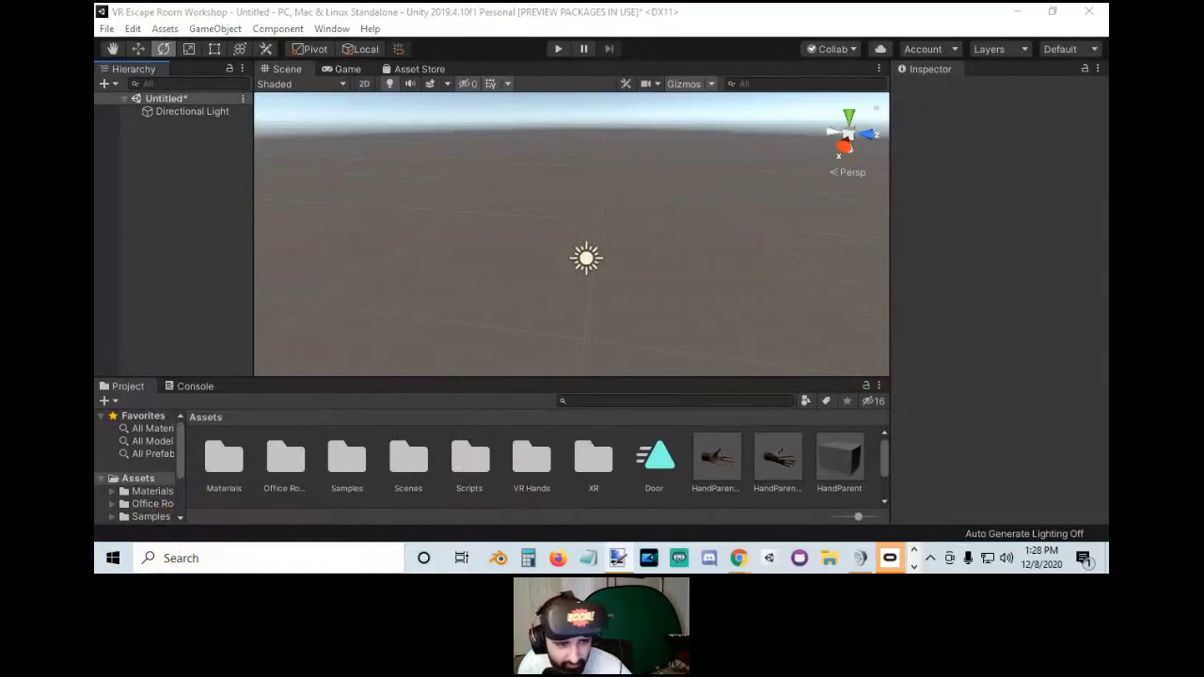
# Bring up paint.net and draw curved rotation arrows near the upper left of the blank canvas.
pyautogui.moveTo(1107, 148)
pyautogui.mouseDown()
pyautogui.moveTo(528, 33)
pyautogui.moveTo(549, 3)
pyautogui.mouseUp()
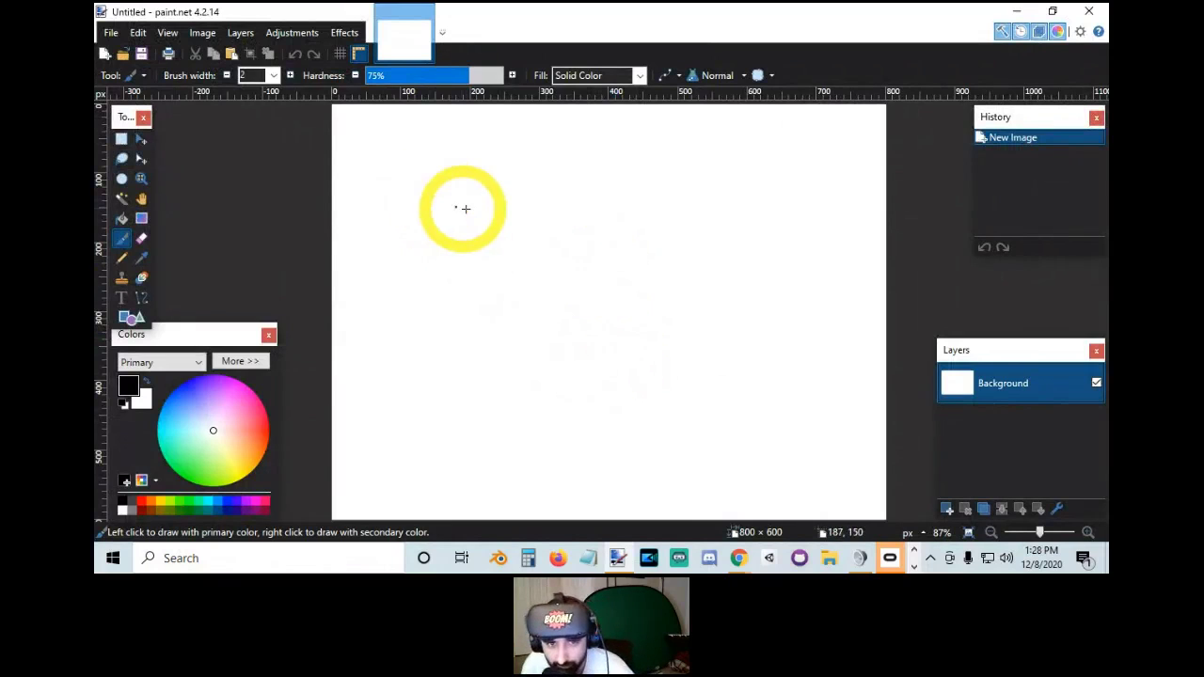
pyautogui.moveTo(465, 211)
pyautogui.mouseDown()
pyautogui.moveTo(491, 166)
pyautogui.moveTo(427, 180)
pyautogui.moveTo(432, 208)
pyautogui.moveTo(442, 194)
pyautogui.mouseUp()
pyautogui.moveTo(413, 241); pyautogui.dragTo(503, 229)
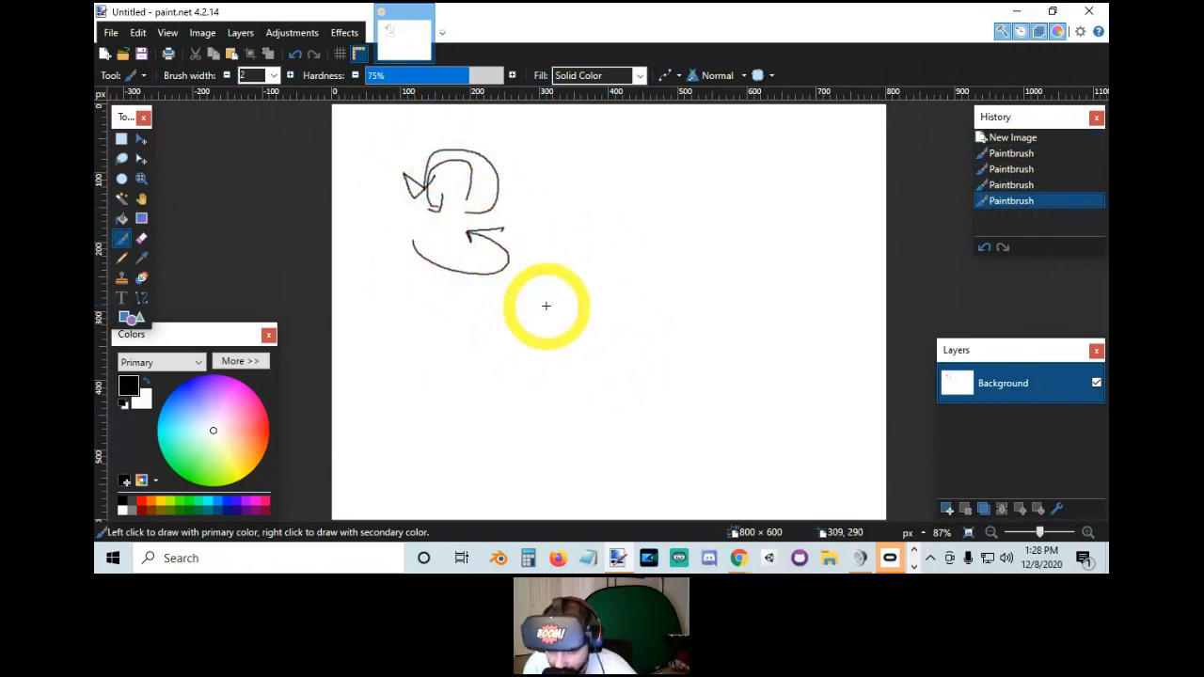
# Handwrite "3dof" beside the rotation arrows, undoing the stray strokes drawn after it.
pyautogui.moveTo(542, 146); pyautogui.dragTo(554, 184)
pyautogui.moveTo(566, 182)
pyautogui.mouseDown()
pyautogui.moveTo(587, 169)
pyautogui.moveTo(595, 188)
pyautogui.moveTo(622, 166)
pyautogui.mouseUp()
pyautogui.moveTo(625, 111); pyautogui.dragTo(634, 171)
pyautogui.moveTo(625, 111); pyautogui.dragTo(645, 110)
pyautogui.moveTo(624, 137); pyautogui.dragTo(644, 138)
pyautogui.moveTo(523, 139); pyautogui.dragTo(658, 99)
pyautogui.hotkey('ctrl', 'z')
pyautogui.moveTo(483, 188)
pyautogui.mouseDown()
pyautogui.moveTo(551, 255)
pyautogui.moveTo(508, 150)
pyautogui.mouseUp()
pyautogui.hotkey('ctrl', 'z')
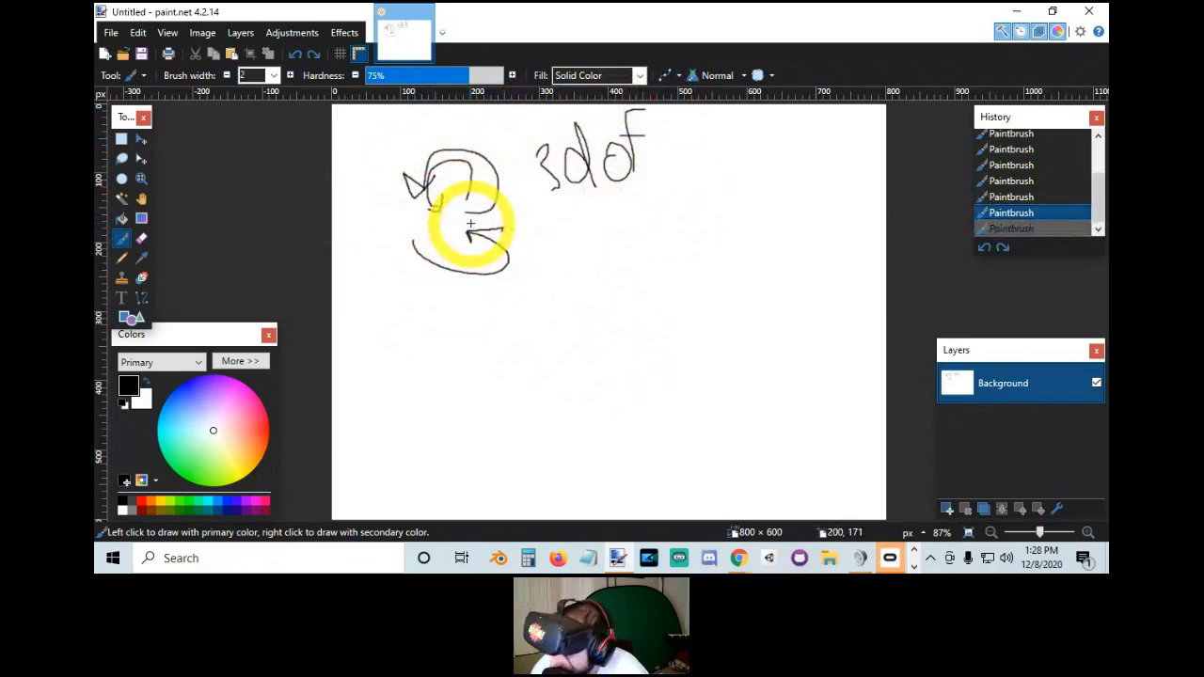
# Handwrite "6dof" lower on the canvas with straight and curved arrows beneath it, and close paint.net.
pyautogui.moveTo(618, 245)
pyautogui.mouseDown()
pyautogui.moveTo(645, 273)
pyautogui.moveTo(645, 299)
pyautogui.moveTo(704, 269)
pyautogui.moveTo(740, 223)
pyautogui.moveTo(731, 267)
pyautogui.mouseUp()
pyautogui.hotkey('ctrl', 'z')
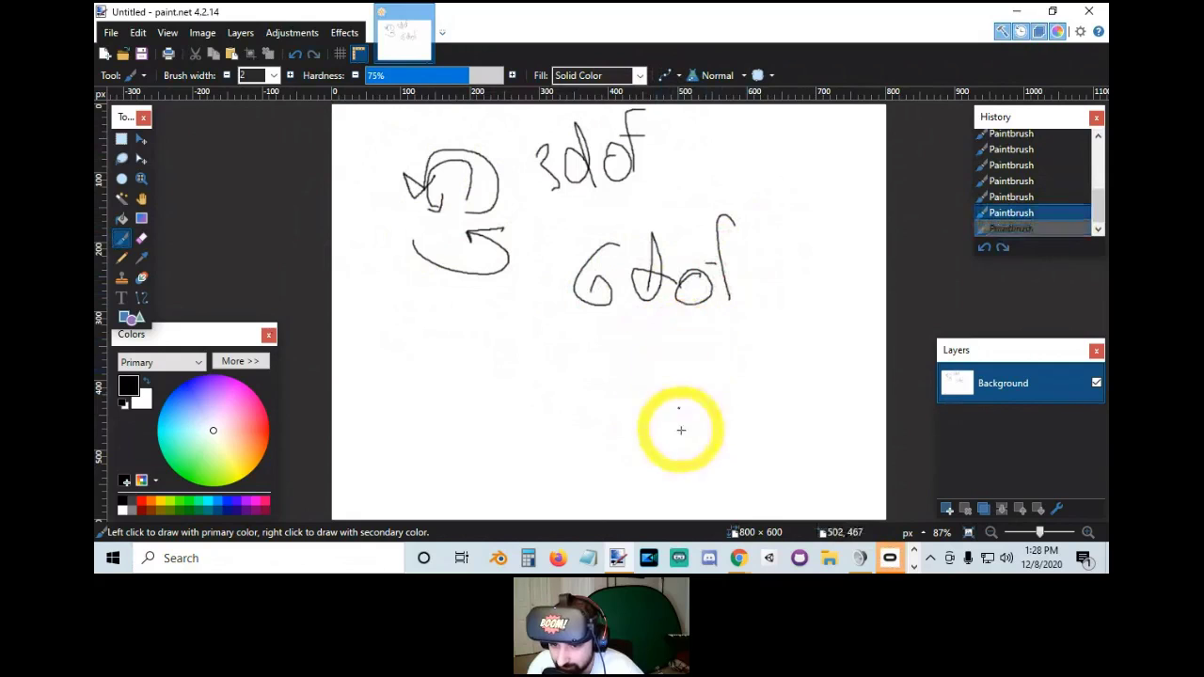
pyautogui.moveTo(696, 367)
pyautogui.mouseDown()
pyautogui.moveTo(645, 424)
pyautogui.moveTo(670, 418)
pyautogui.moveTo(694, 344)
pyautogui.moveTo(682, 320)
pyautogui.moveTo(722, 372)
pyautogui.moveTo(766, 371)
pyautogui.moveTo(720, 400)
pyautogui.moveTo(744, 376)
pyautogui.moveTo(730, 344)
pyautogui.moveTo(703, 384)
pyautogui.moveTo(653, 397)
pyautogui.moveTo(666, 385)
pyautogui.mouseUp()
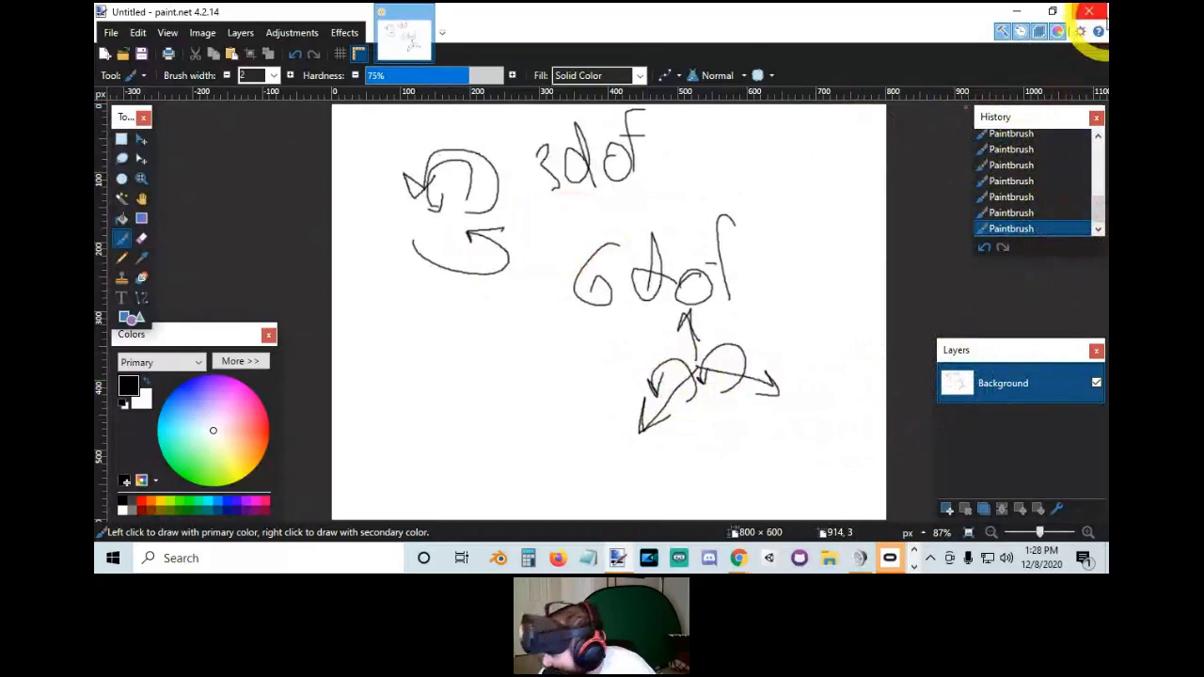
pyautogui.click(1088, 11)
pyautogui.click(594, 388)
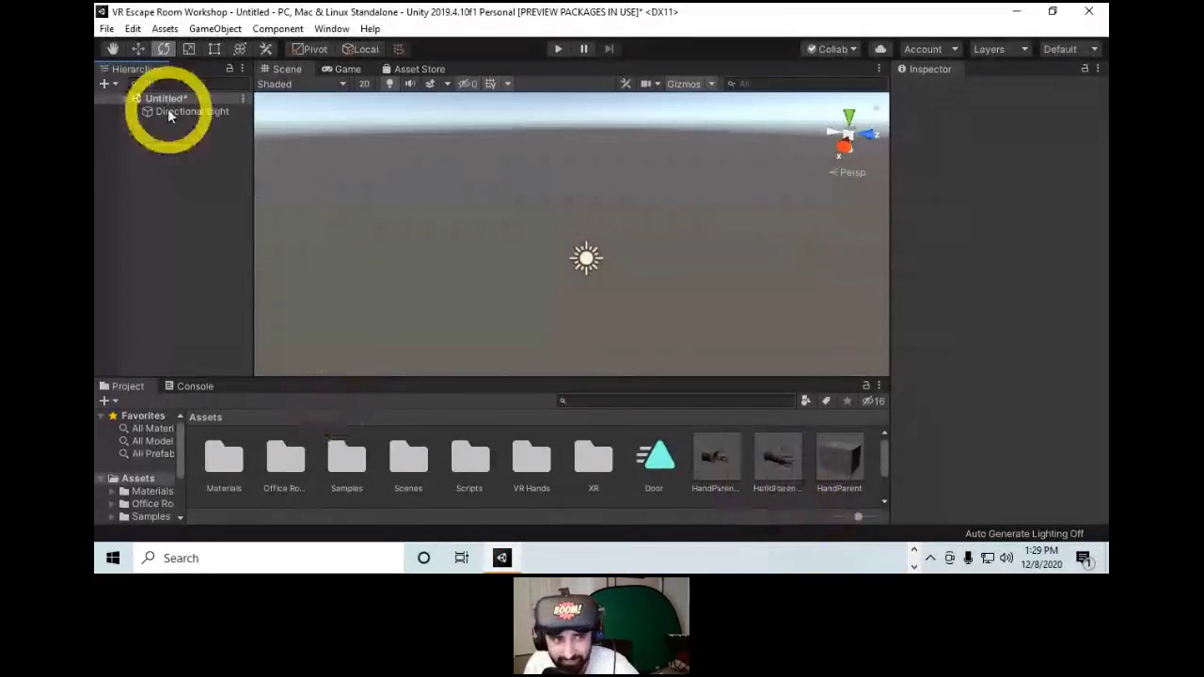
# Add a Room-Scale XR Rig to the Unity scene.
pyautogui.rightClick(181, 191)
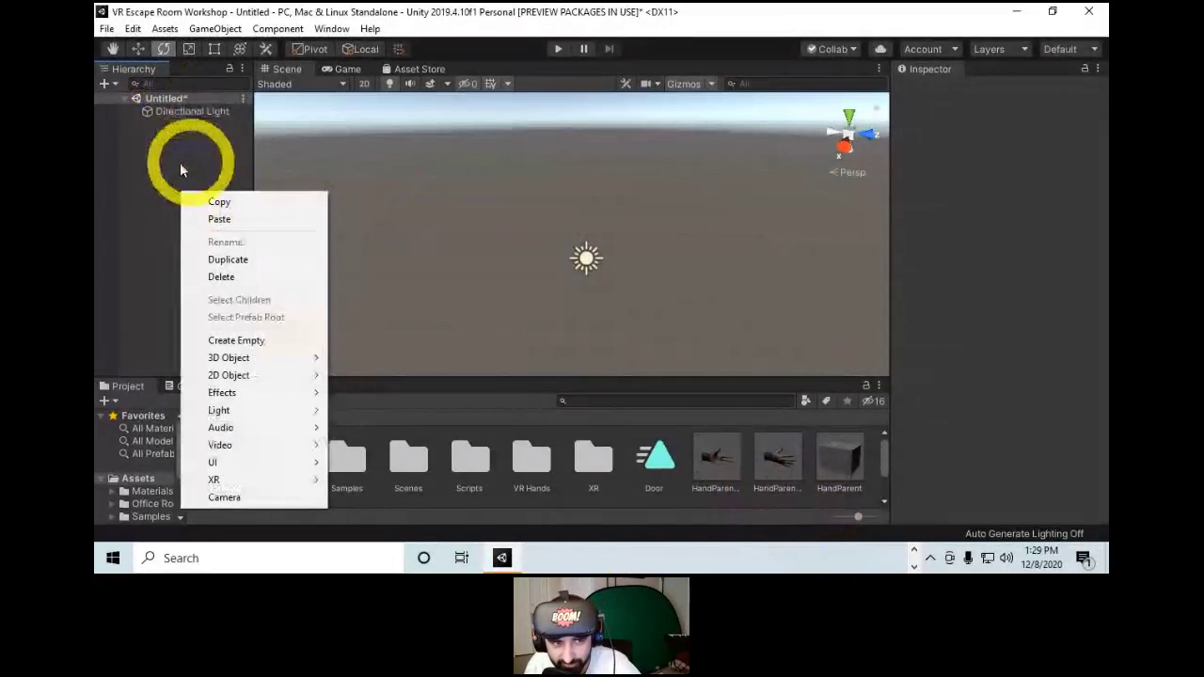
pyautogui.moveTo(268, 485)
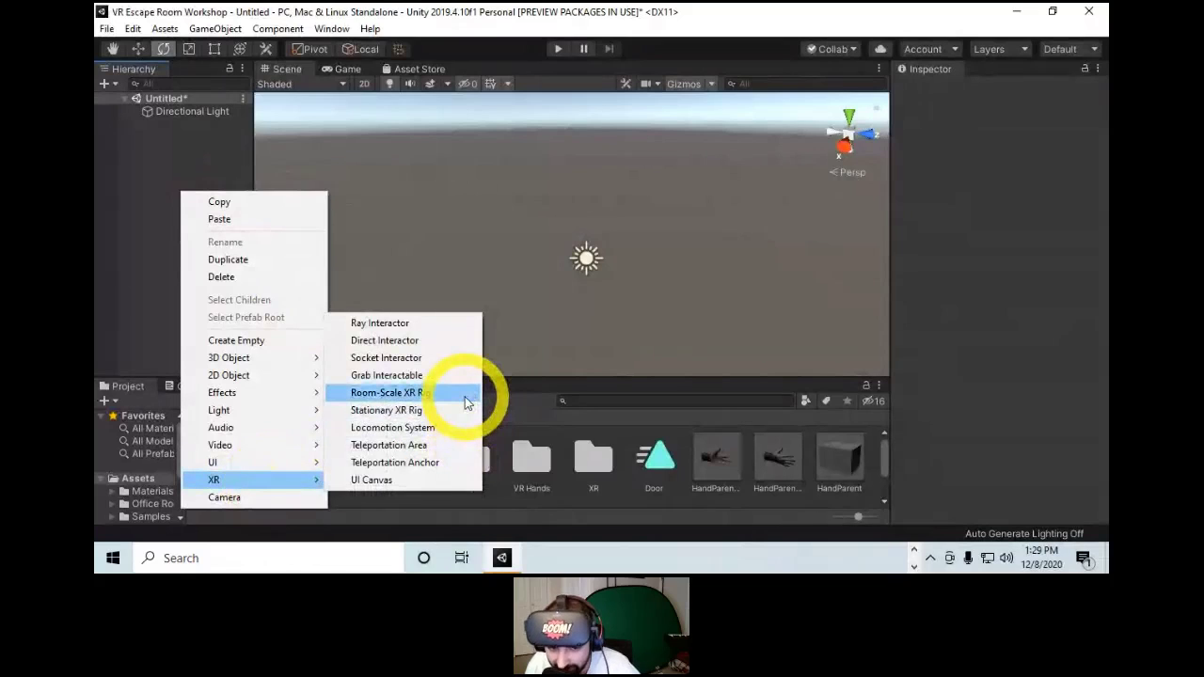
pyautogui.click(465, 399)
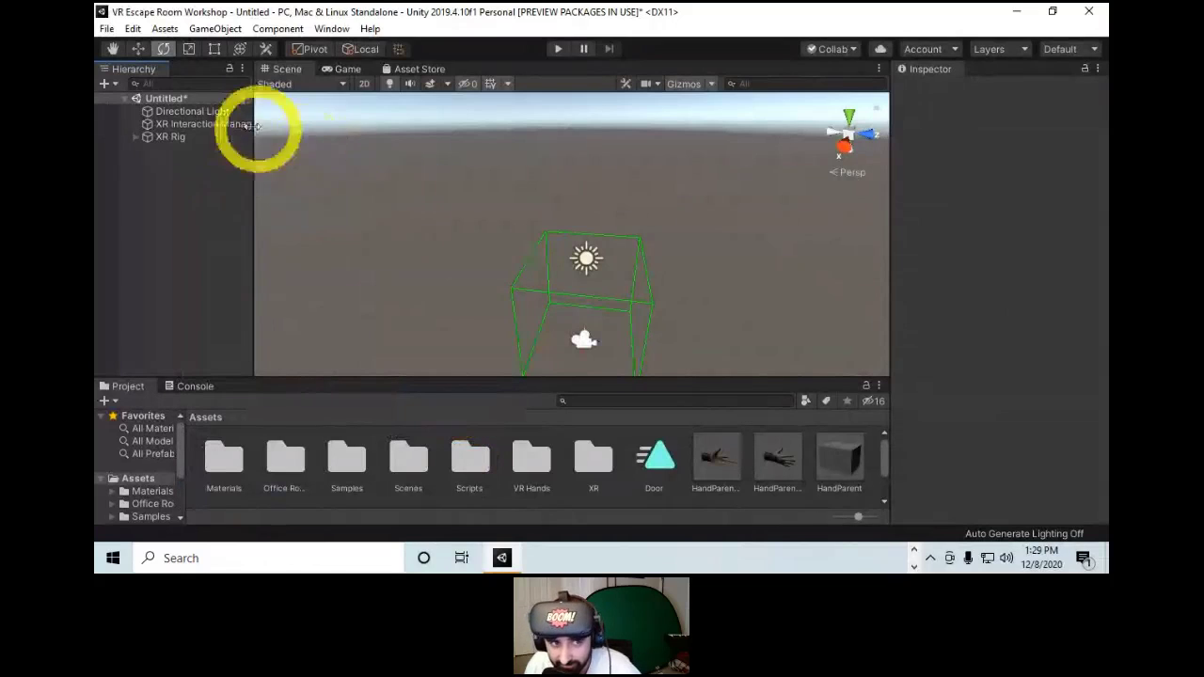
# Frame the XR Rig in the Scene view and inspect the XR Interaction Manager's component.
pyautogui.doubleClick(200, 137)
pyautogui.keyDown('alt'); pyautogui.moveTo(636, 331); pyautogui.dragTo(688, 459, button='right'); pyautogui.keyUp('alt')
pyautogui.keyDown('alt'); pyautogui.moveTo(528, 155); pyautogui.dragTo(608, 202, button='right'); pyautogui.keyUp('alt')
pyautogui.keyDown('alt'); pyautogui.moveTo(608, 202); pyautogui.dragTo(645, 240); pyautogui.keyUp('alt')
pyautogui.click(157, 139)
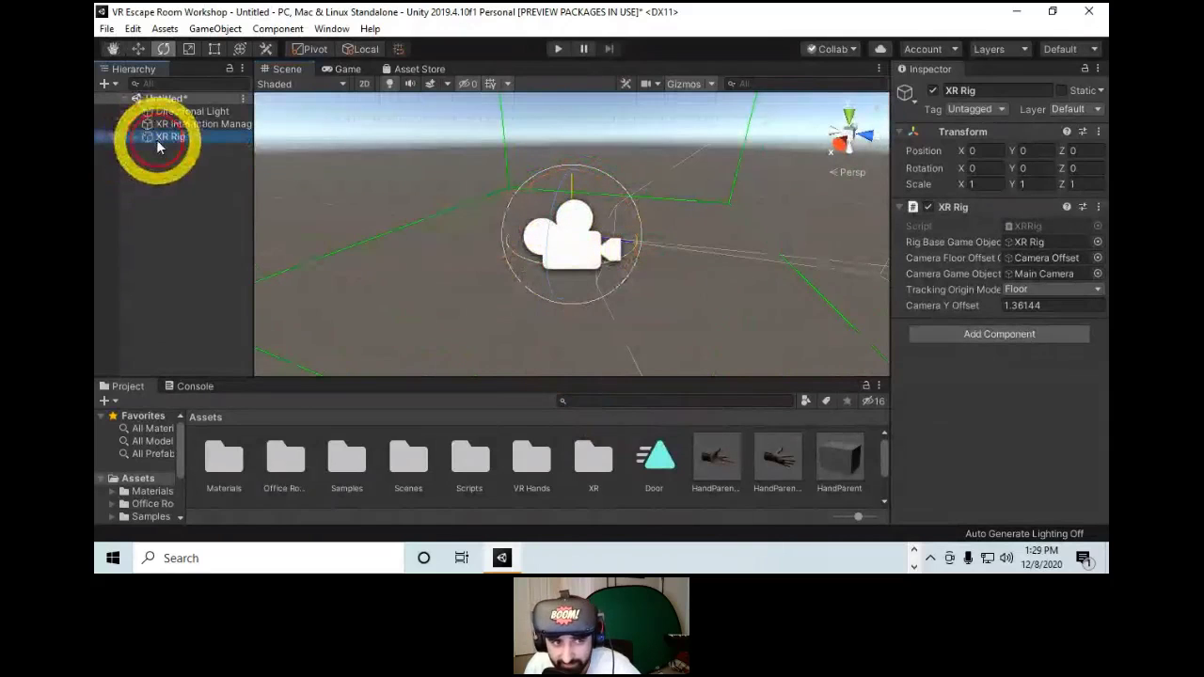
pyautogui.click(207, 123)
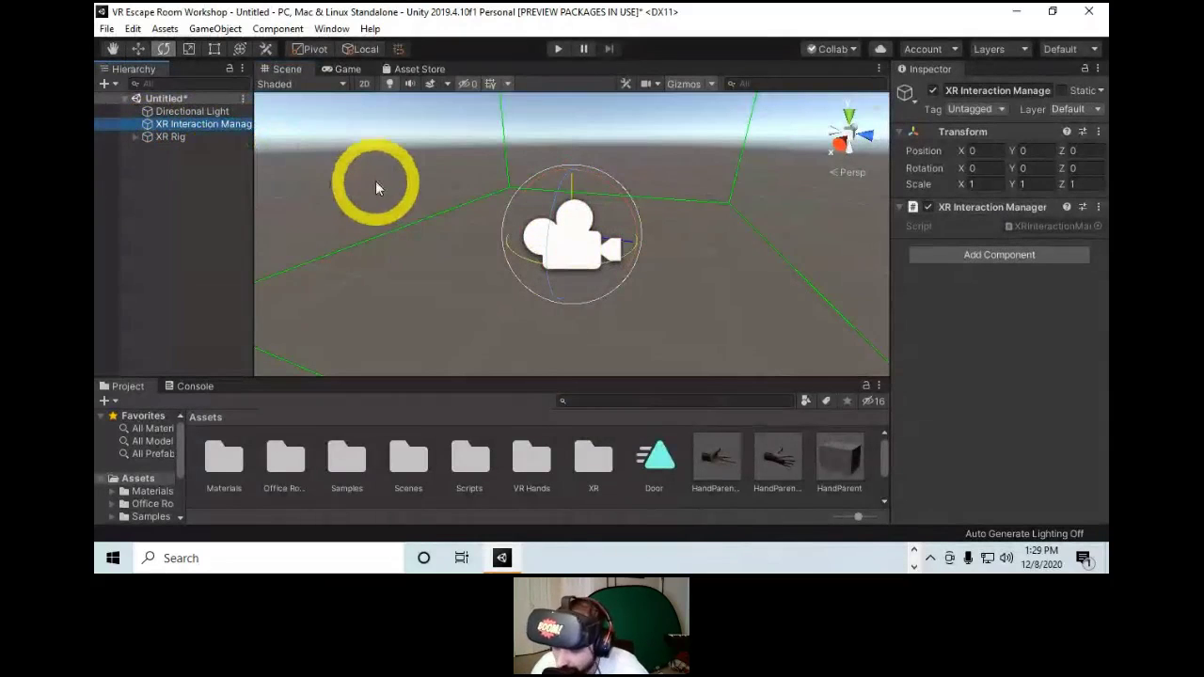
# Inspect the XR Rig's component settings and the available Tracking Origin Mode options without changing the mode.
pyautogui.click(182, 137)
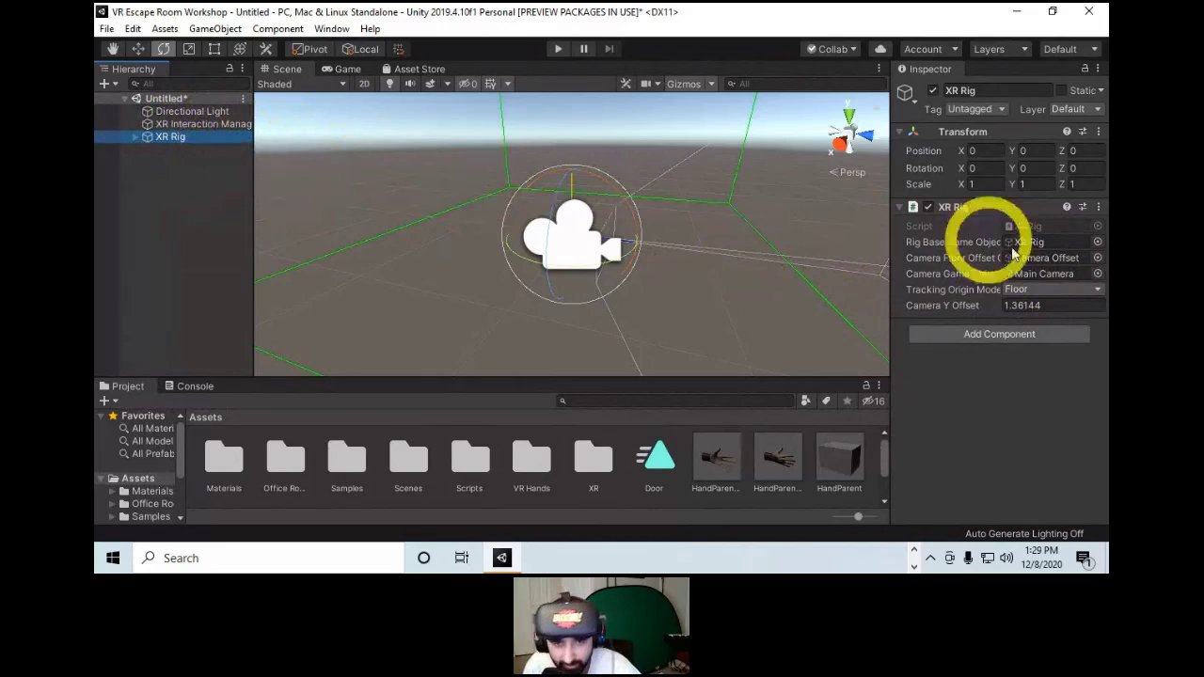
pyautogui.click(1014, 288)
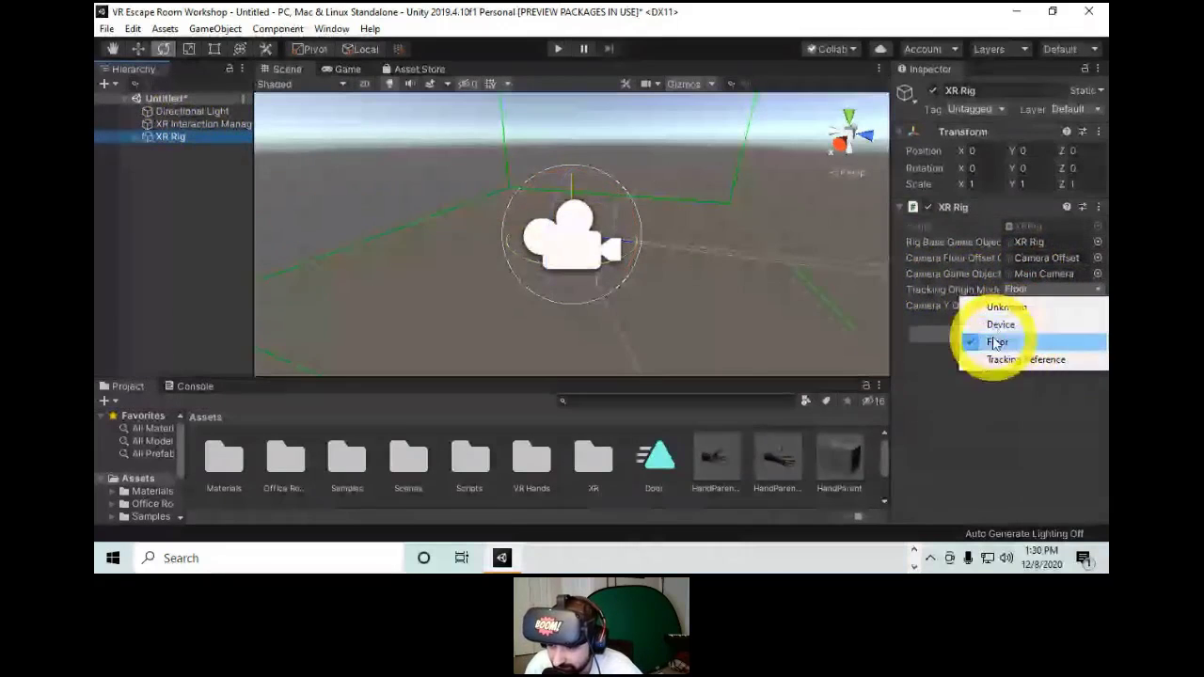
pyautogui.click(945, 442)
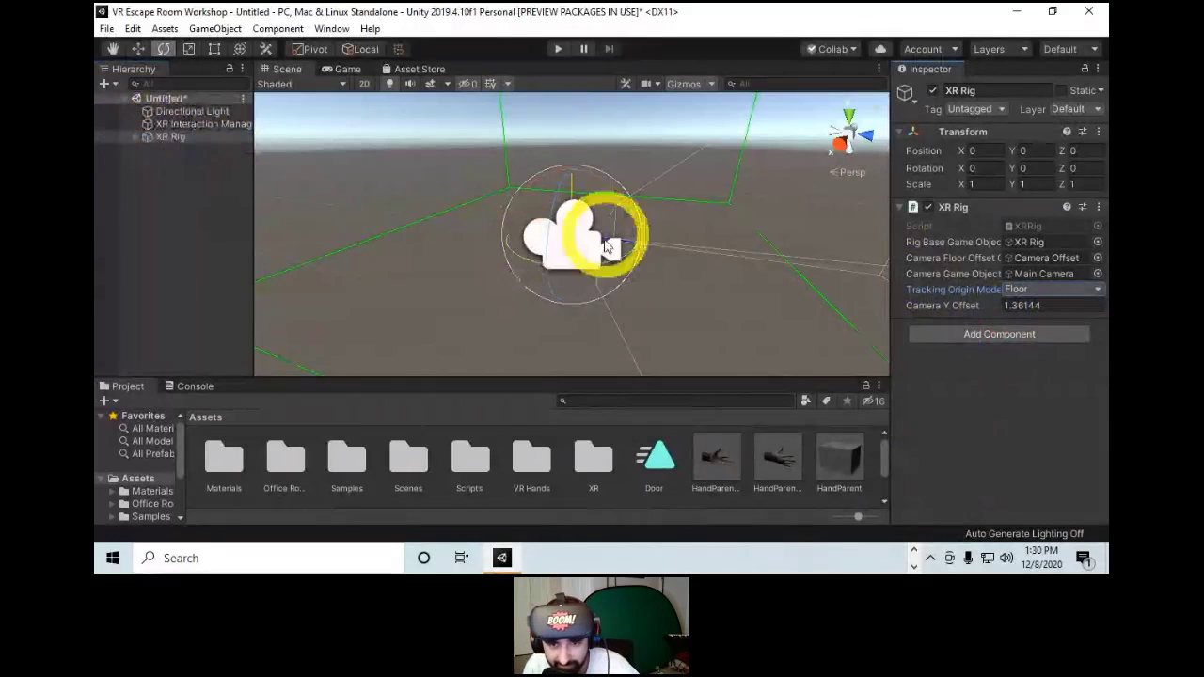
pyautogui.keyDown('alt'); pyautogui.moveTo(573, 297); pyautogui.dragTo(576, 204, button='right'); pyautogui.keyUp('alt')
pyautogui.keyDown('alt'); pyautogui.moveTo(577, 148); pyautogui.dragTo(585, 201); pyautogui.keyUp('alt')
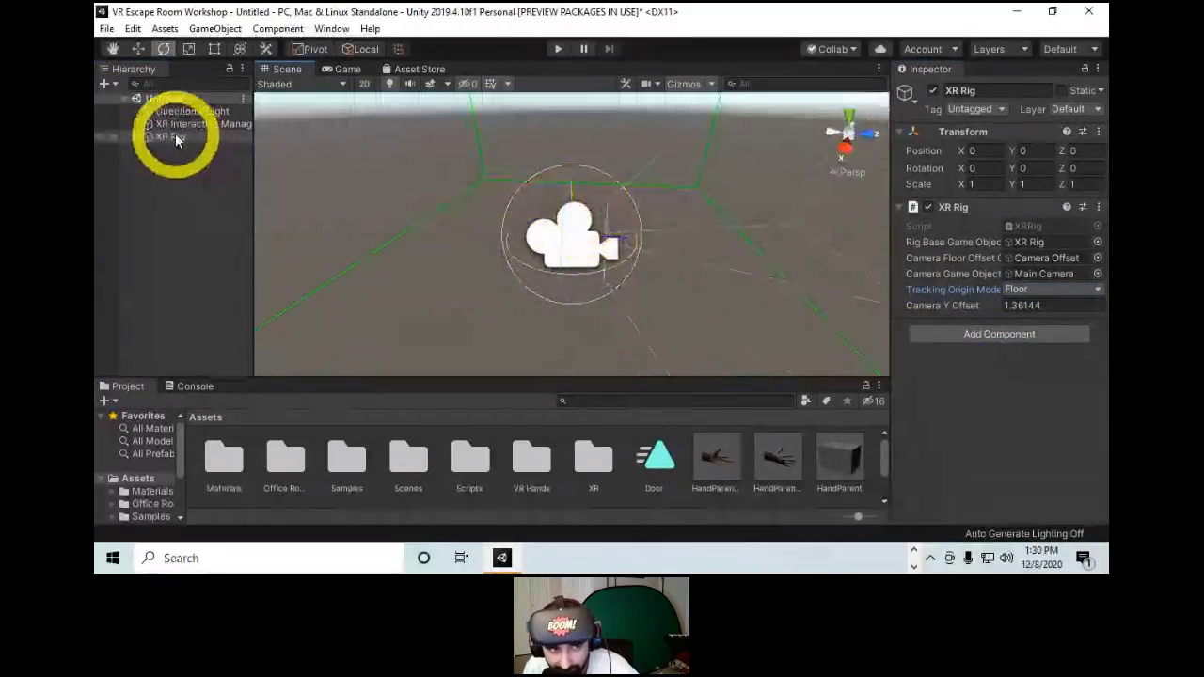
# Expand the XR Rig and its Camera Offset, and examine the nested Main Camera's components through the Tracked Pose Driver.
pyautogui.click(136, 137)
pyautogui.click(146, 150)
pyautogui.click(137, 138)
pyautogui.click(136, 137)
pyautogui.click(147, 150)
pyautogui.click(147, 150)
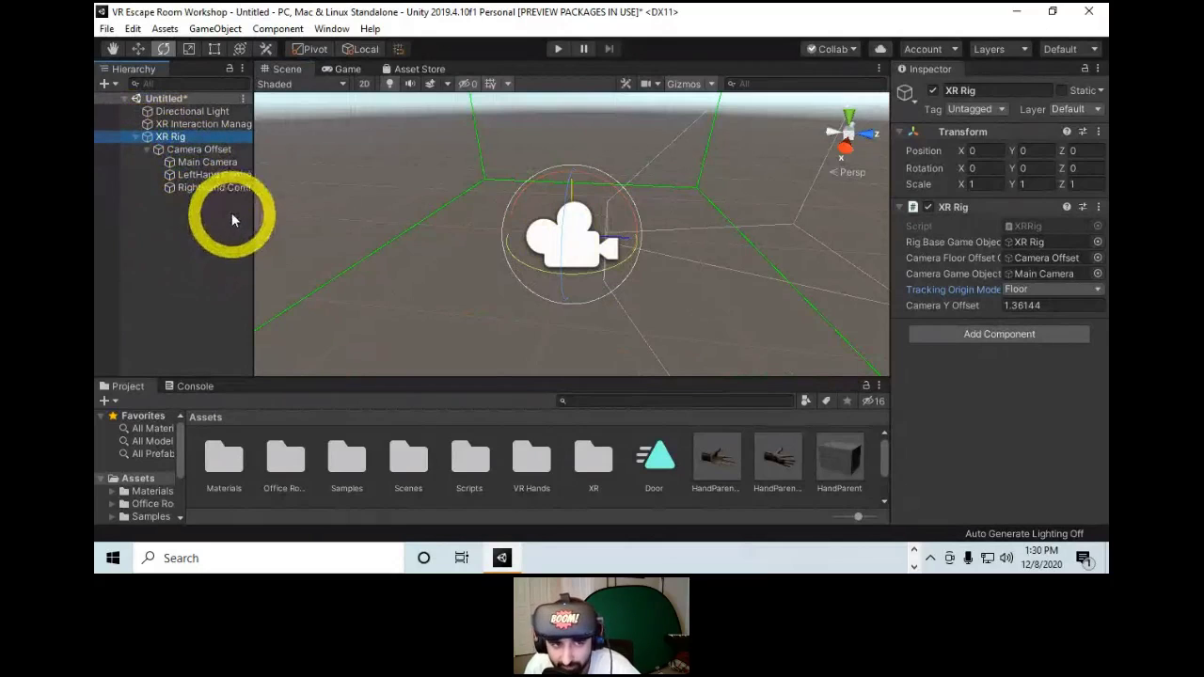
pyautogui.click(210, 162)
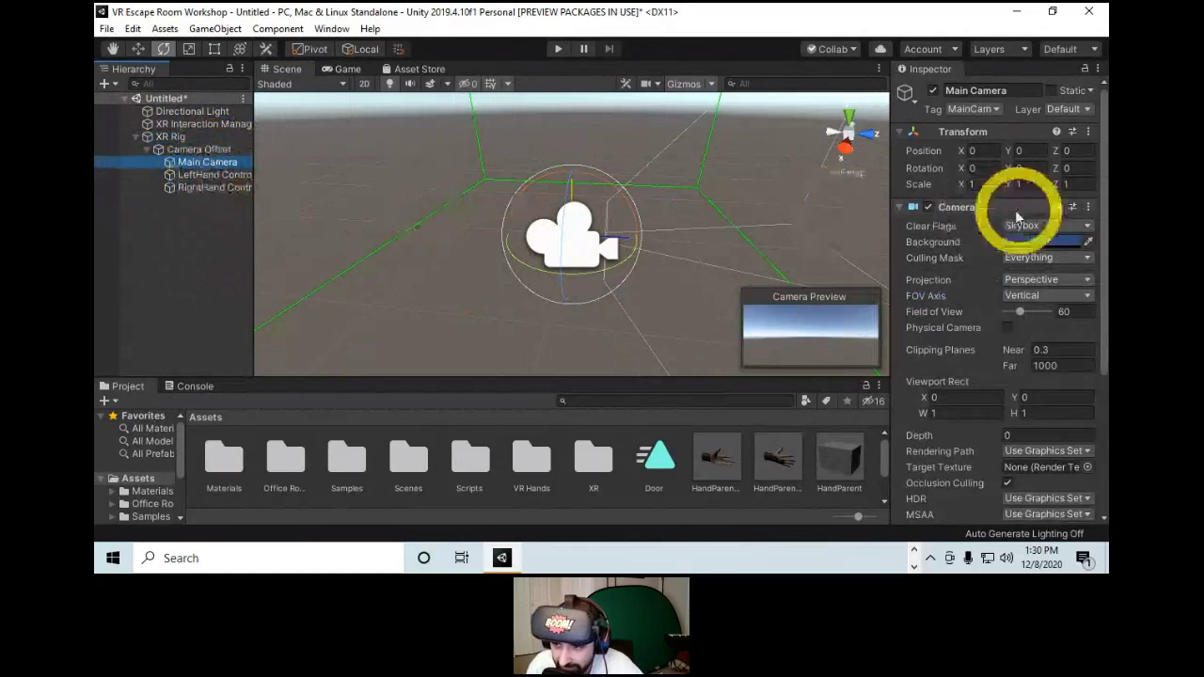
pyautogui.scroll(-5, 997, 212)
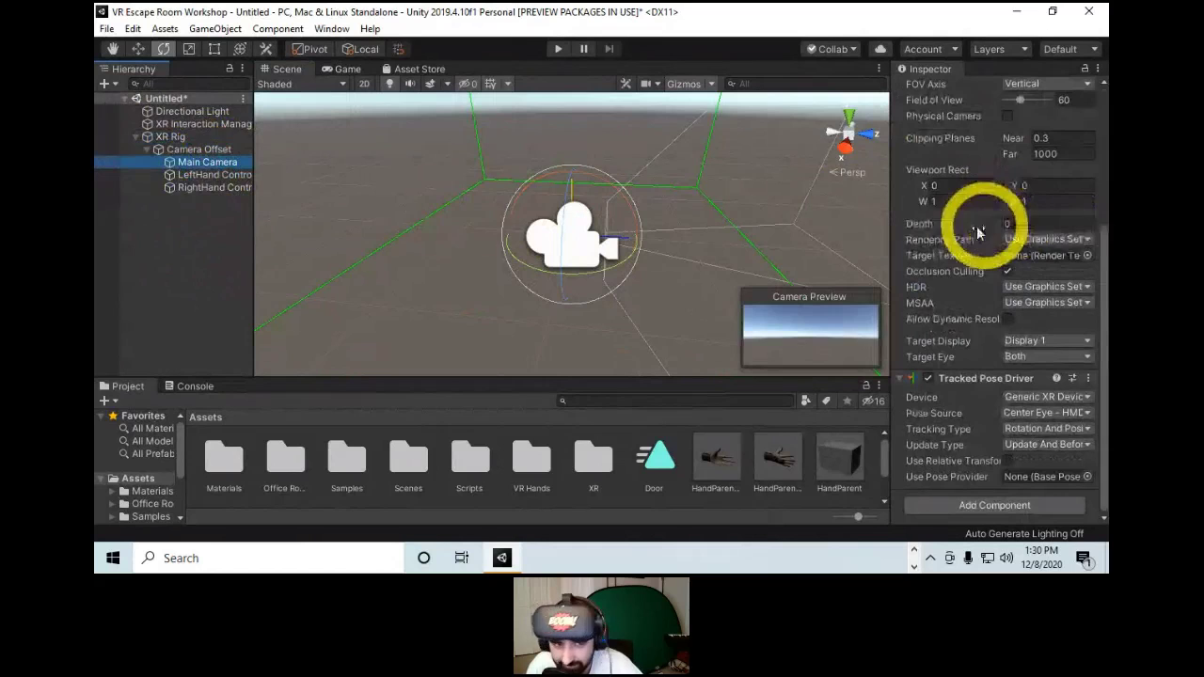
# Examine the LeftHand Controller's XR Controller, XR Ray Interactor and line visual settings.
pyautogui.click(197, 176)
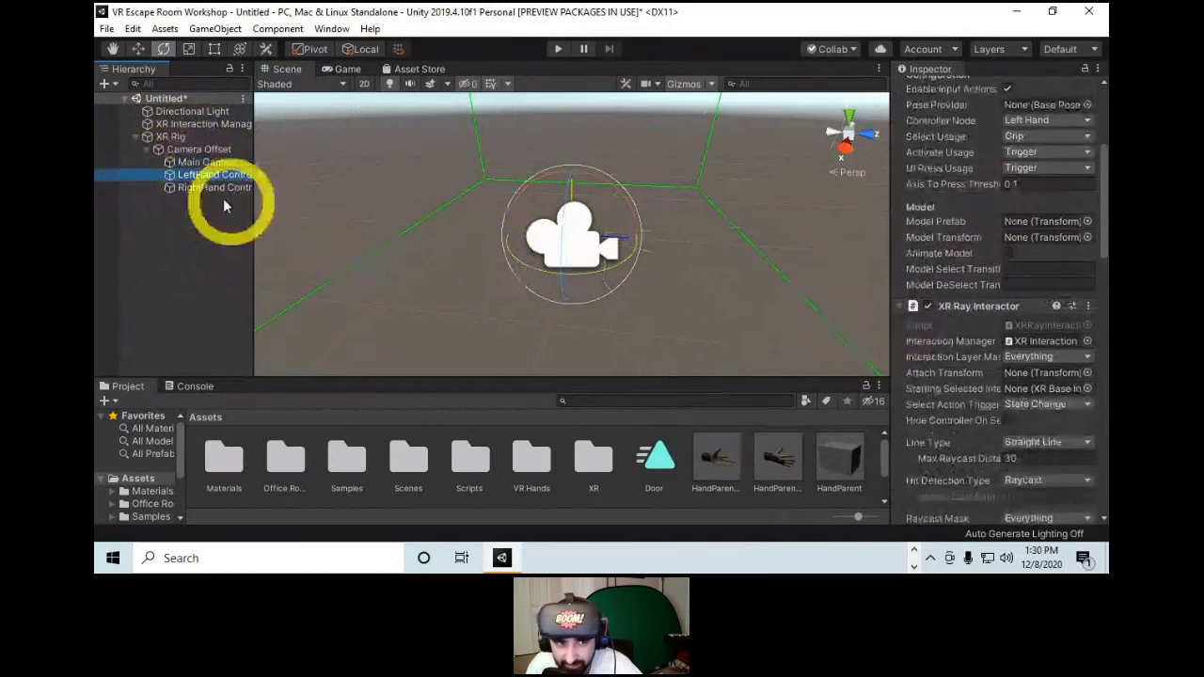
pyautogui.scroll(-15, 1042, 278)
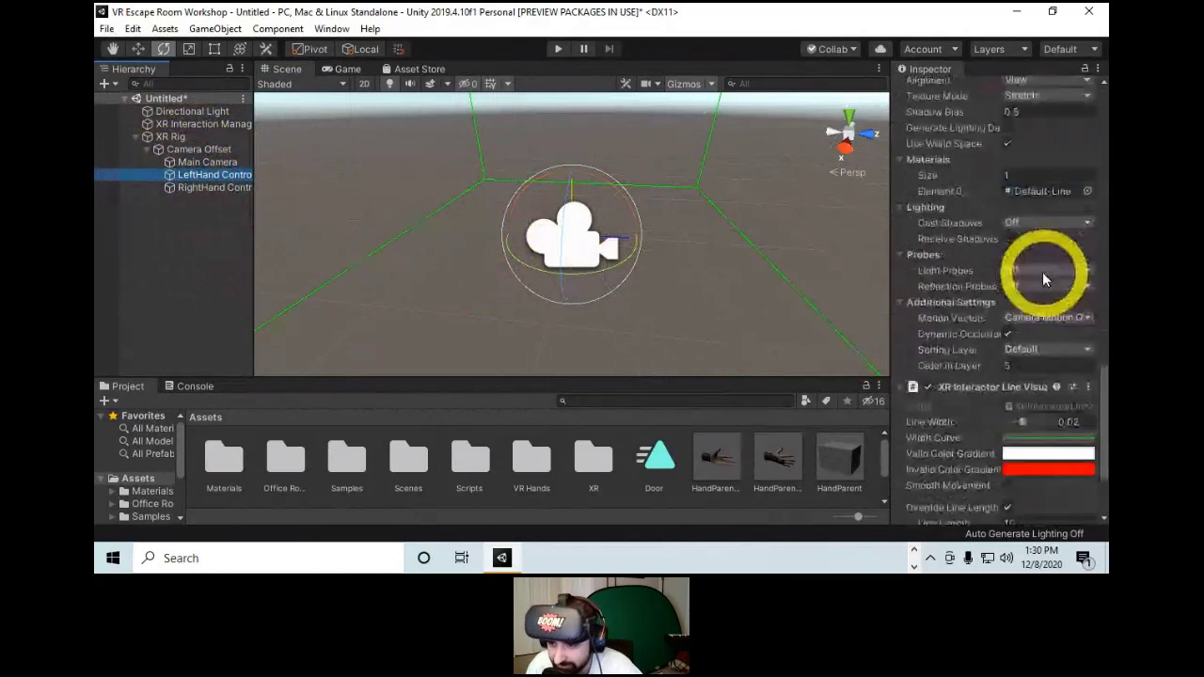
pyautogui.scroll(15, 1039, 283)
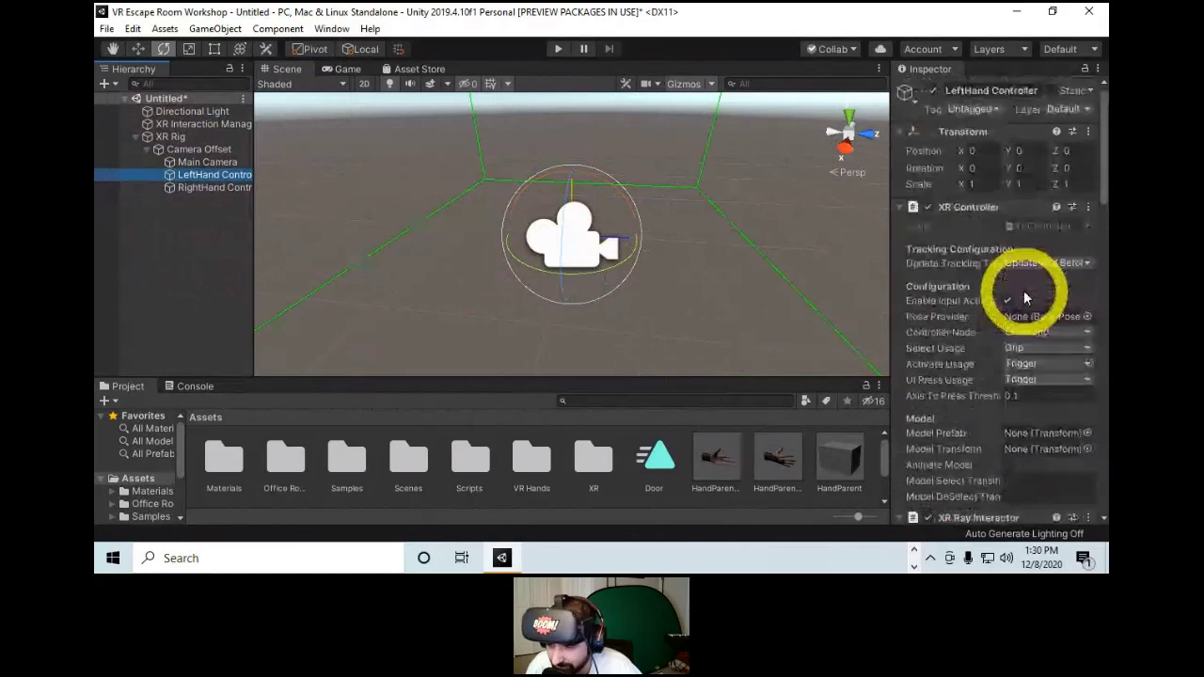
pyautogui.scroll(-8, 1021, 294)
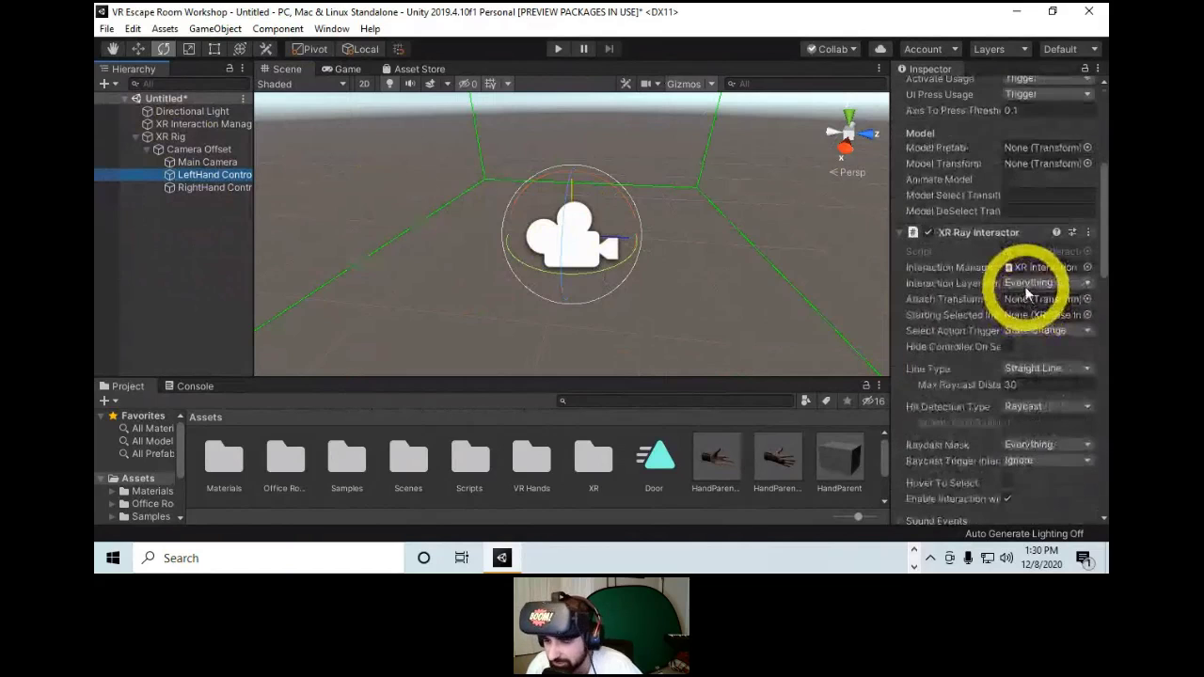
pyautogui.scroll(5, 1027, 290)
pyautogui.scroll(4, 1023, 273)
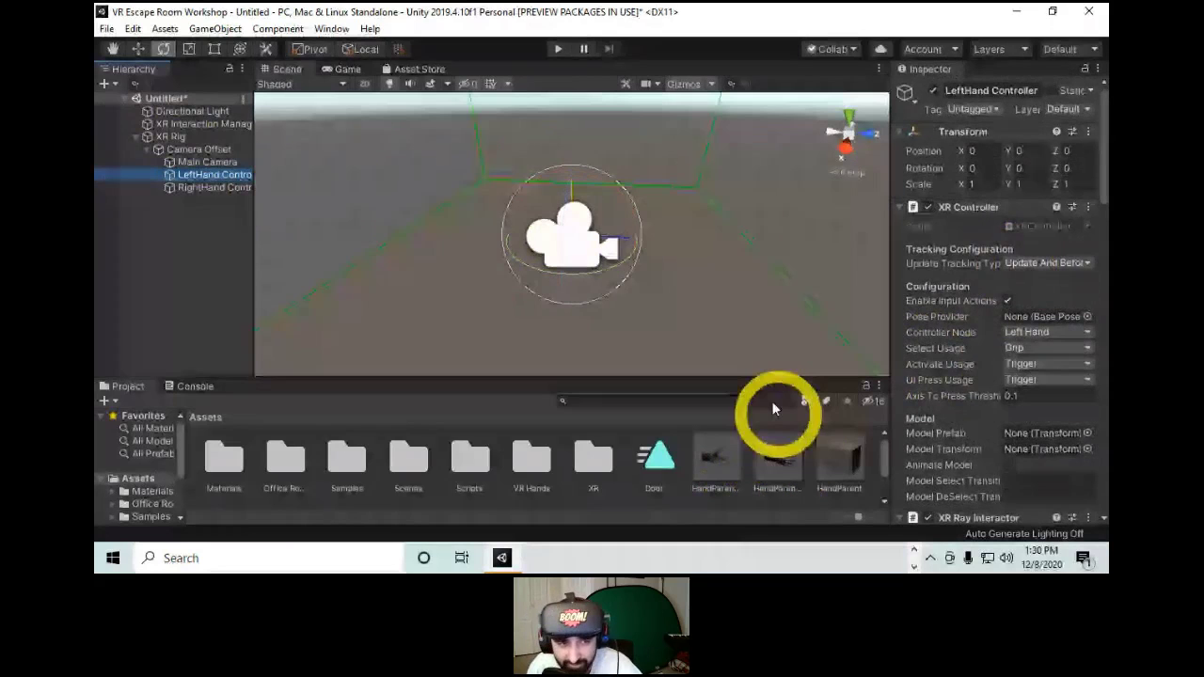
# Examine the RightHand Controller's XR Controller and XR Ray Interactor settings, and clear the selection.
pyautogui.click(215, 186)
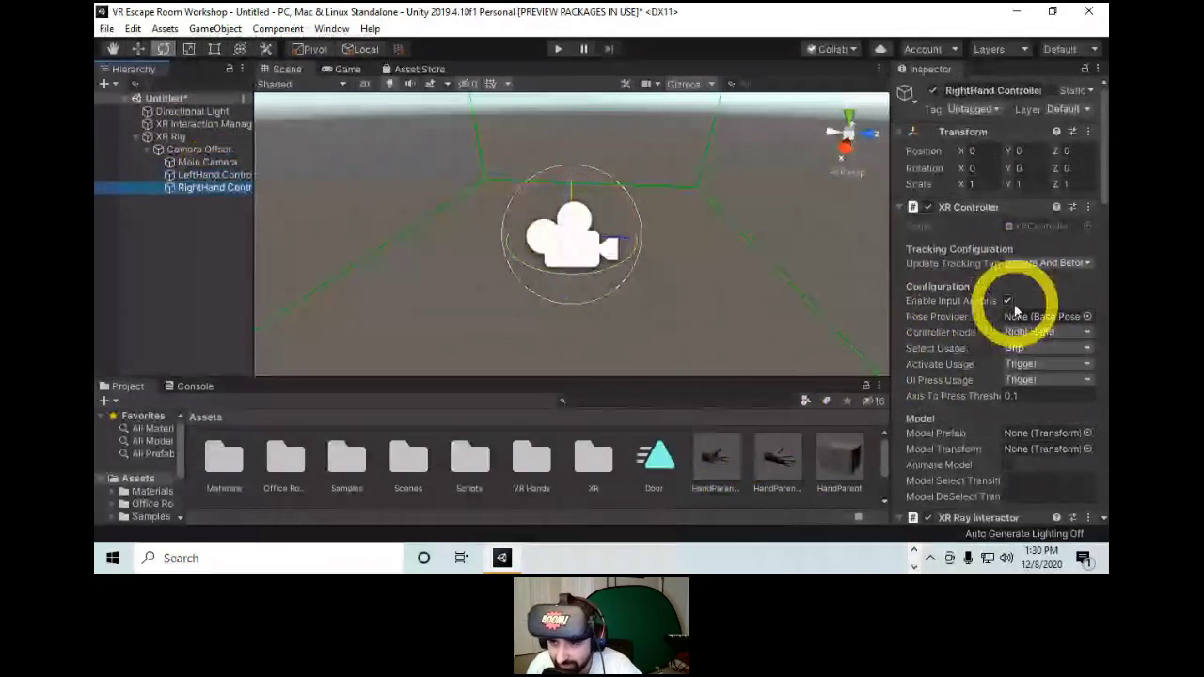
pyautogui.scroll(-5, 1015, 310)
pyautogui.scroll(-3, 1021, 335)
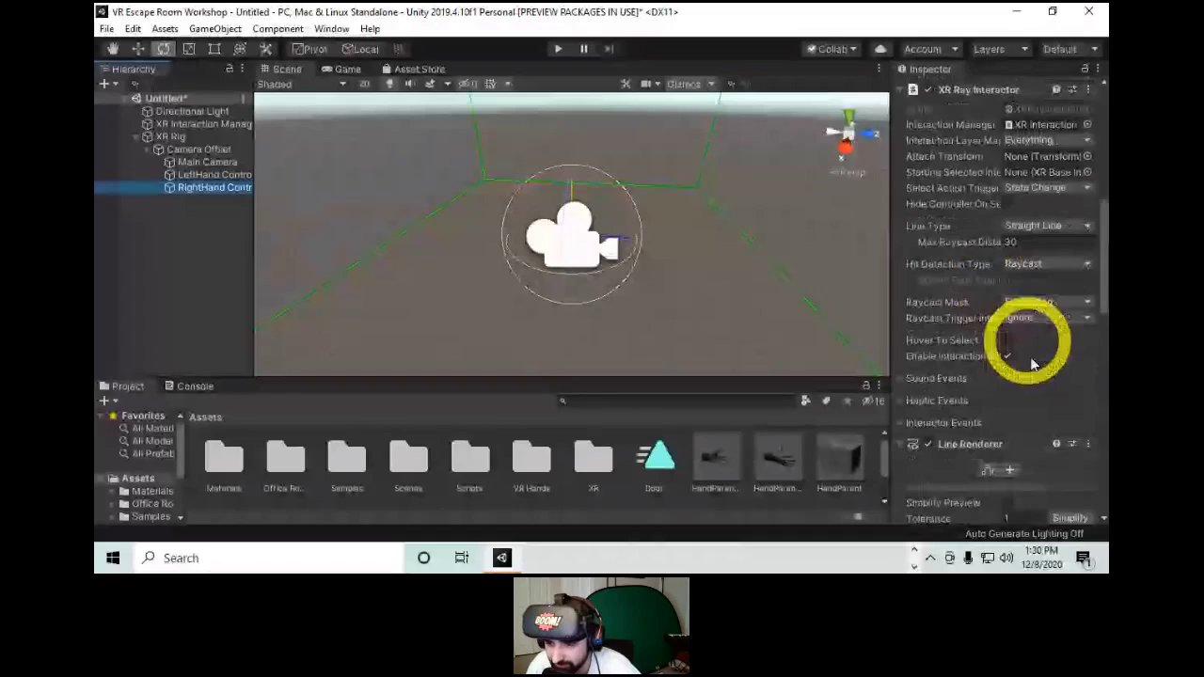
pyautogui.scroll(5, 1013, 375)
pyautogui.scroll(3, 1013, 375)
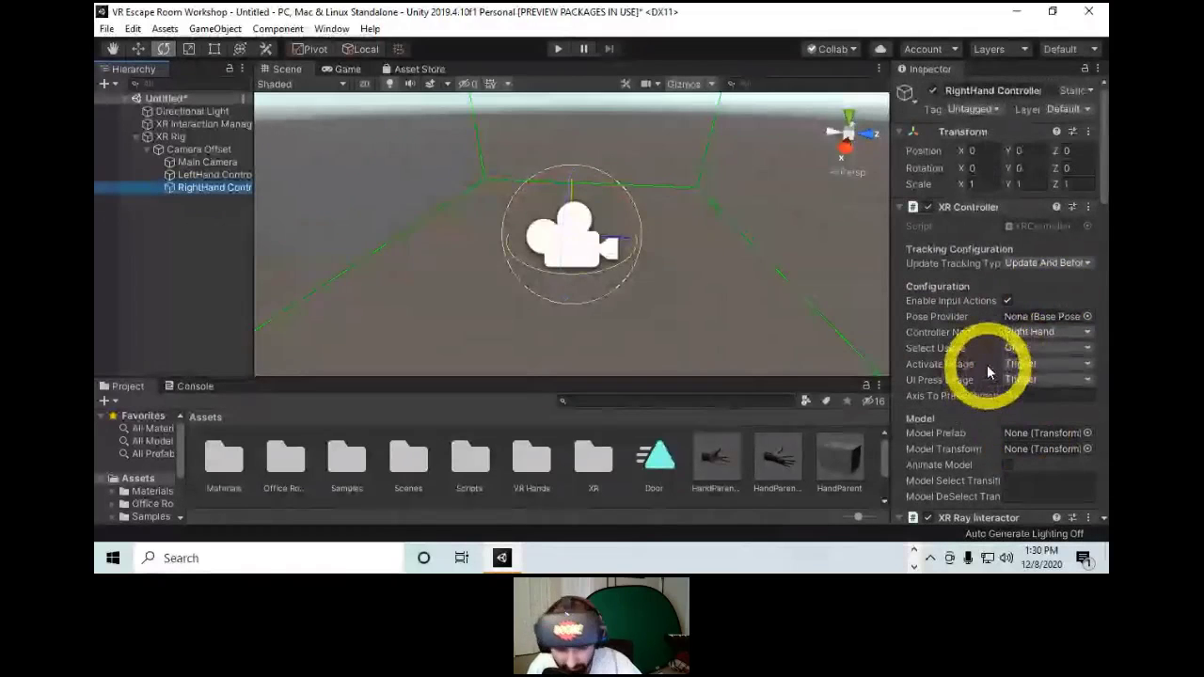
pyautogui.click(186, 216)
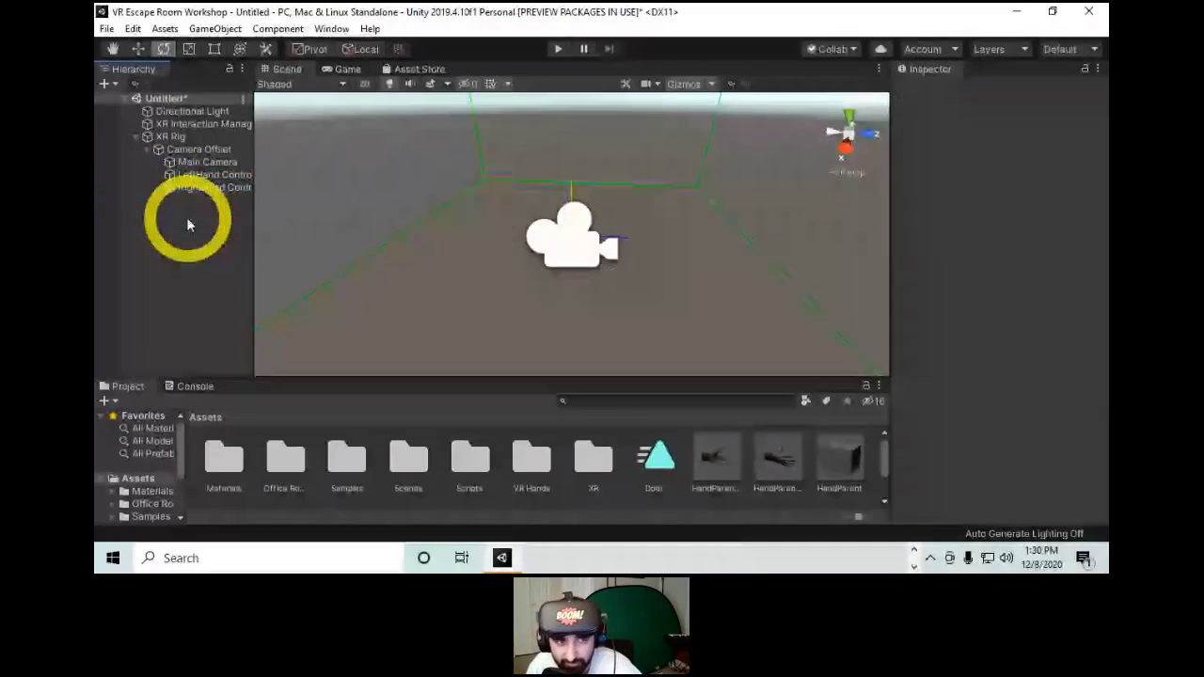
# Save the scene as WorkShop in the project's Scenes folder.
pyautogui.hotkey('ctrl', 's')
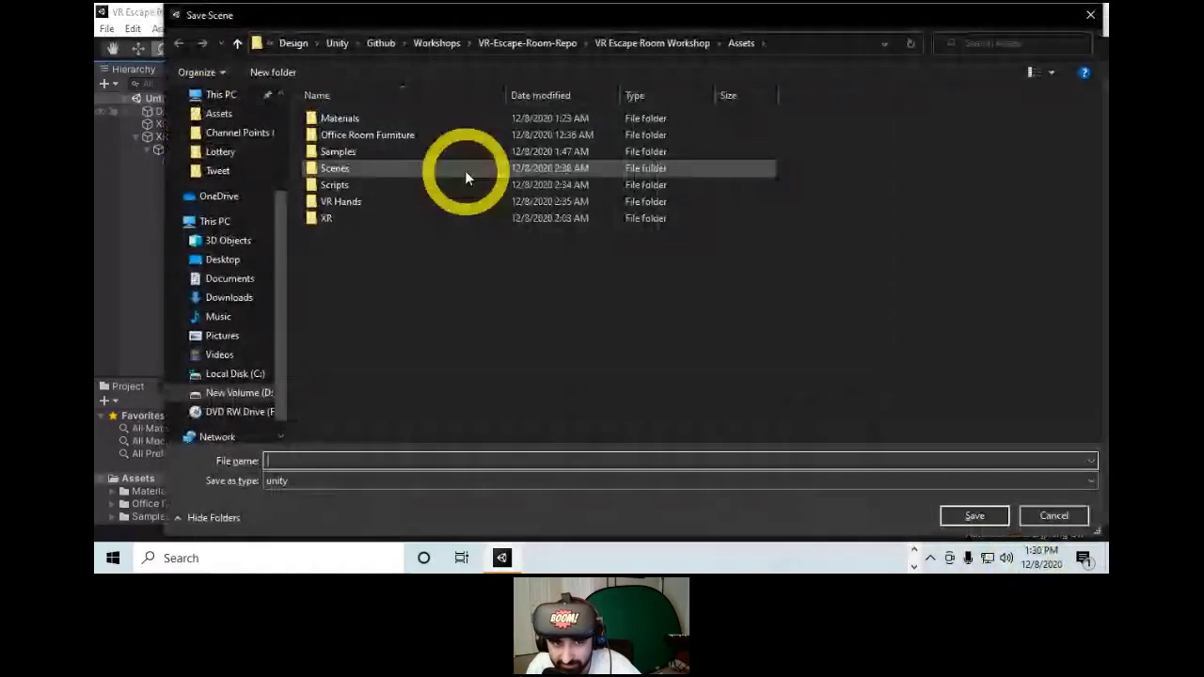
pyautogui.doubleClick(418, 165)
pyautogui.click(384, 461)
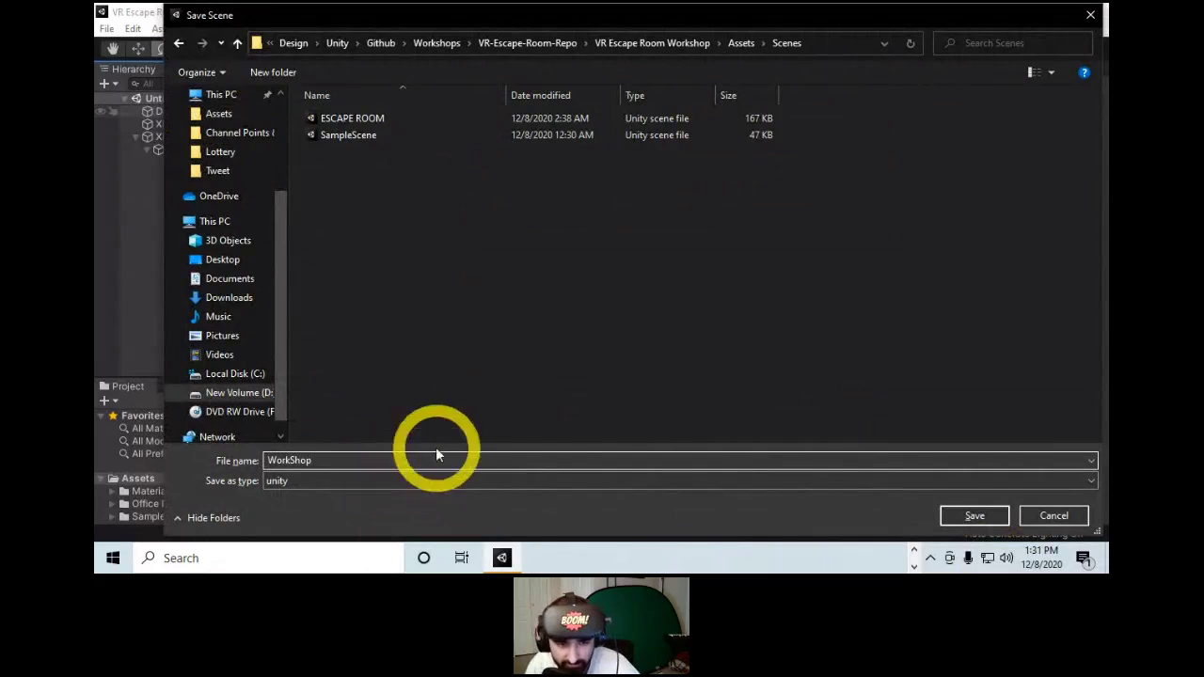
pyautogui.click(974, 515)
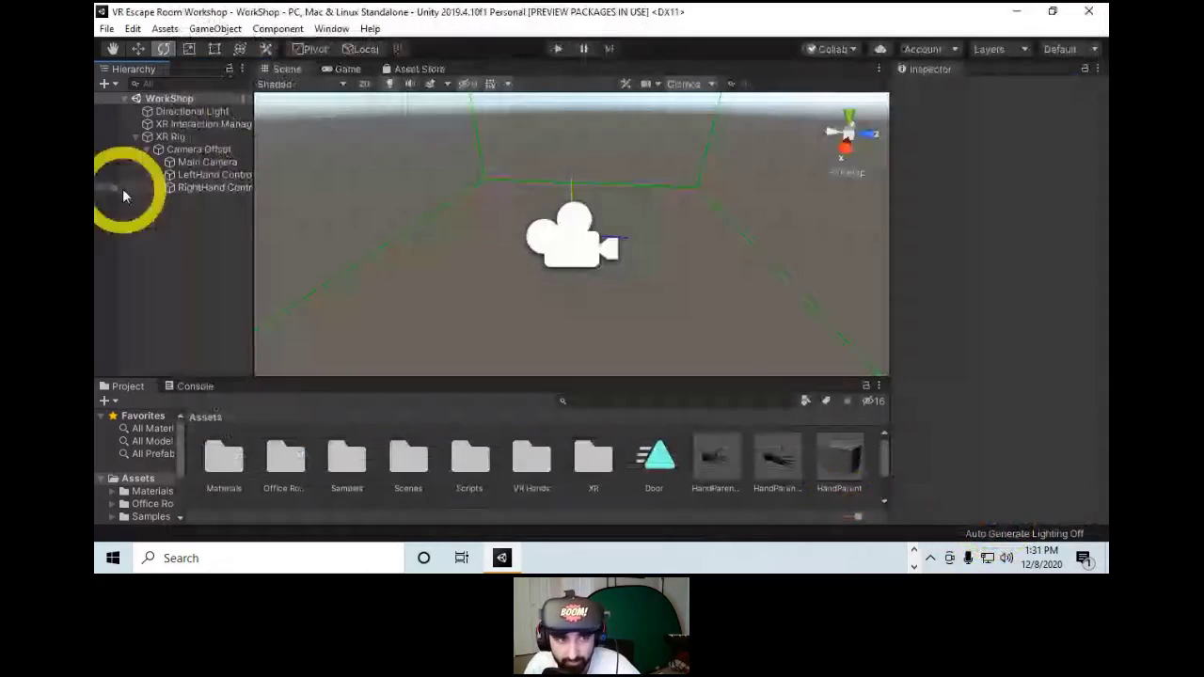
# Revisit the rig's camera and hand controllers, and look over the XR objects that can be added to the scene.
pyautogui.click(191, 176)
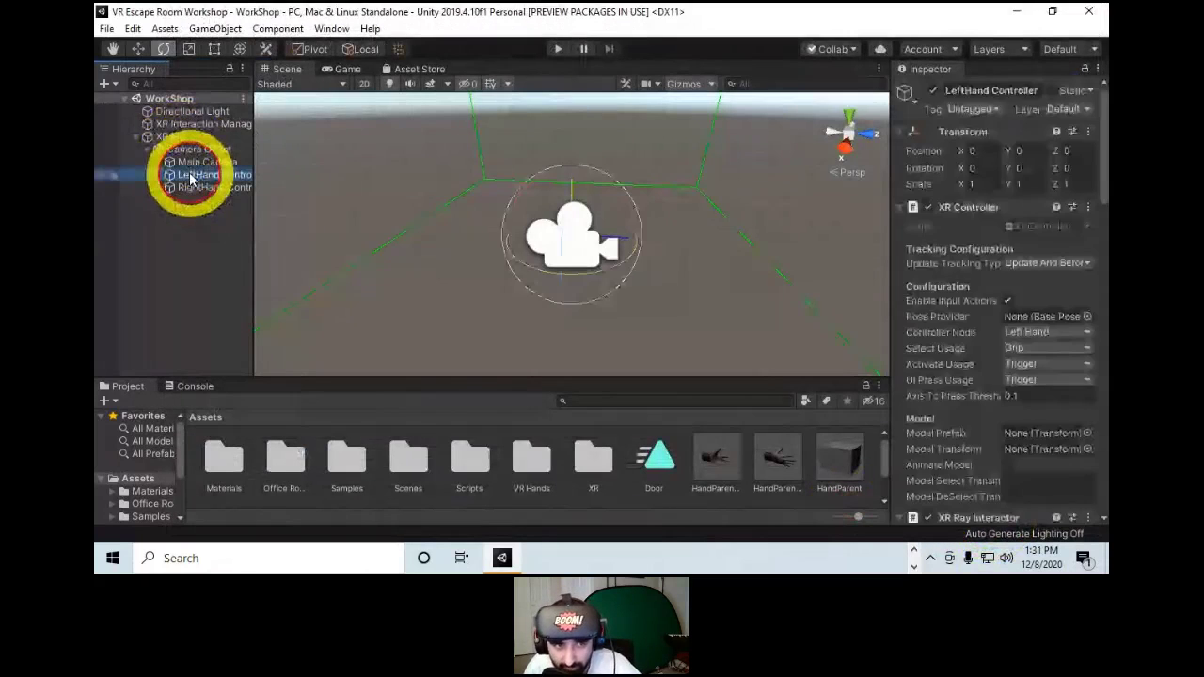
pyautogui.click(194, 162)
pyautogui.click(196, 187)
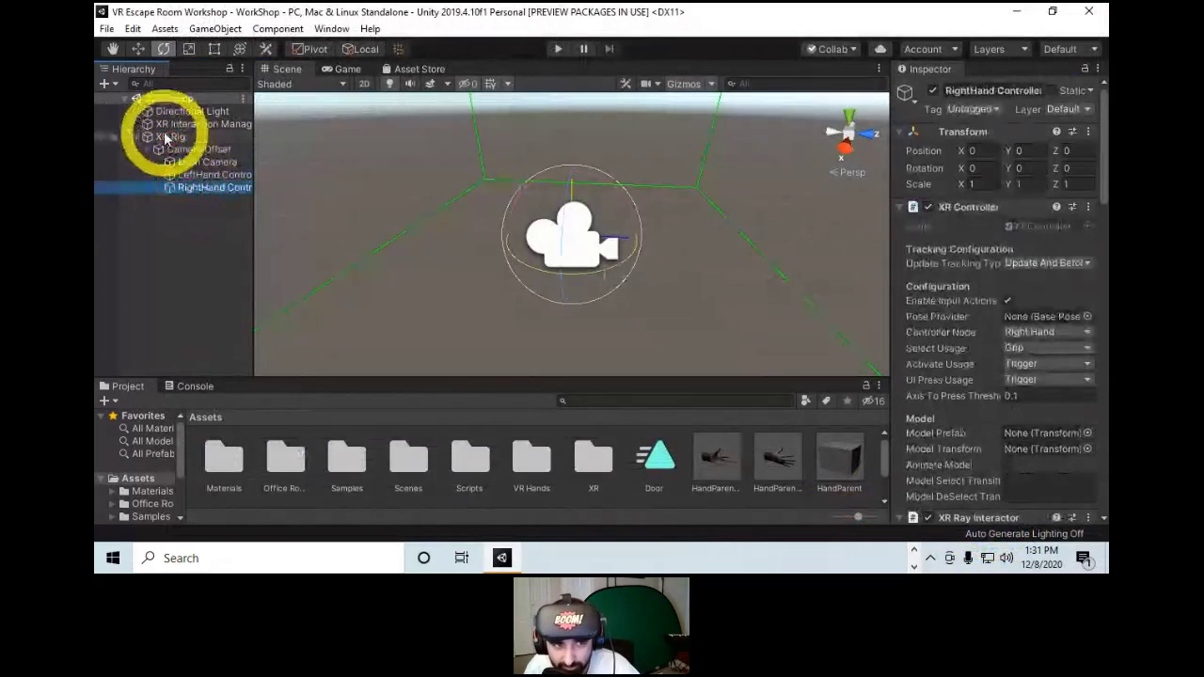
pyautogui.rightClick(169, 260)
pyautogui.moveTo(244, 516)
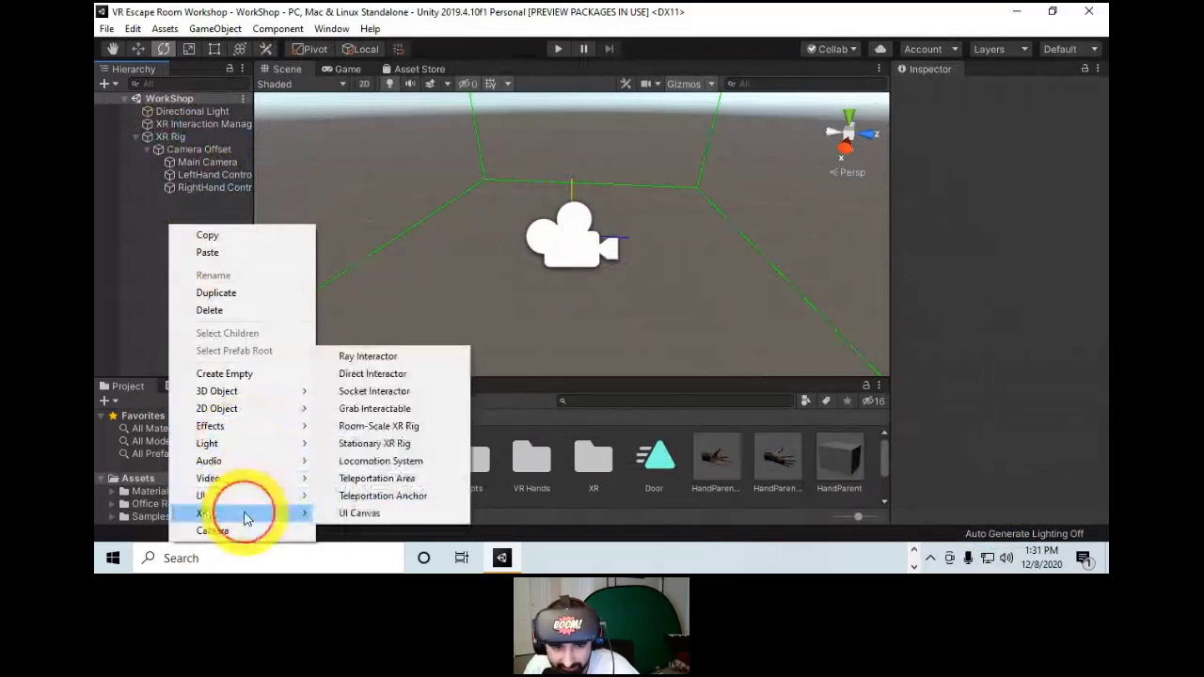
pyautogui.click(141, 215)
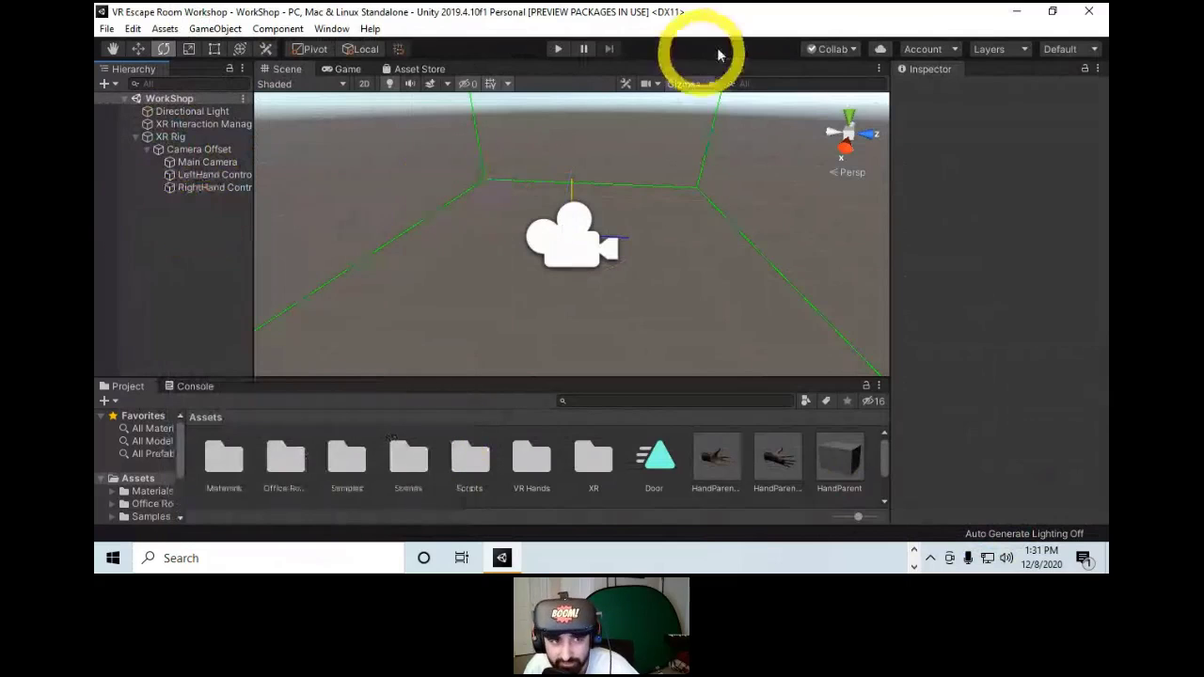
# Run the scene briefly in Play mode, and inspect the HandParent L prefab in the Assets folder.
pyautogui.click(560, 49)
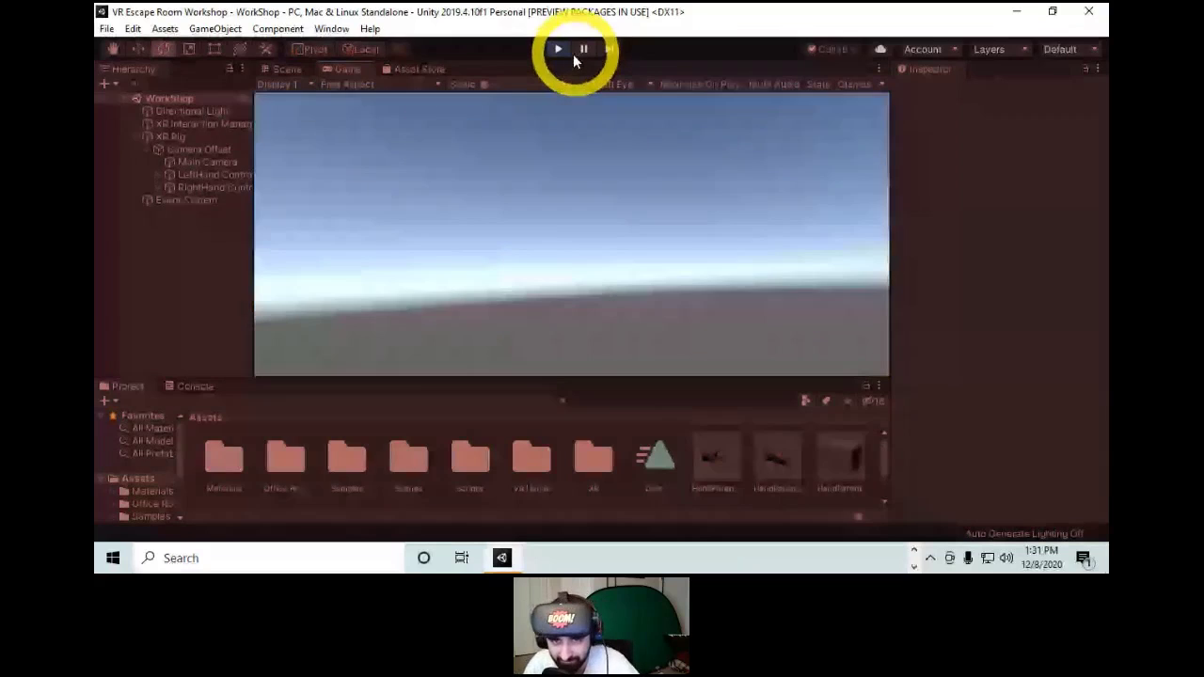
pyautogui.click(558, 49)
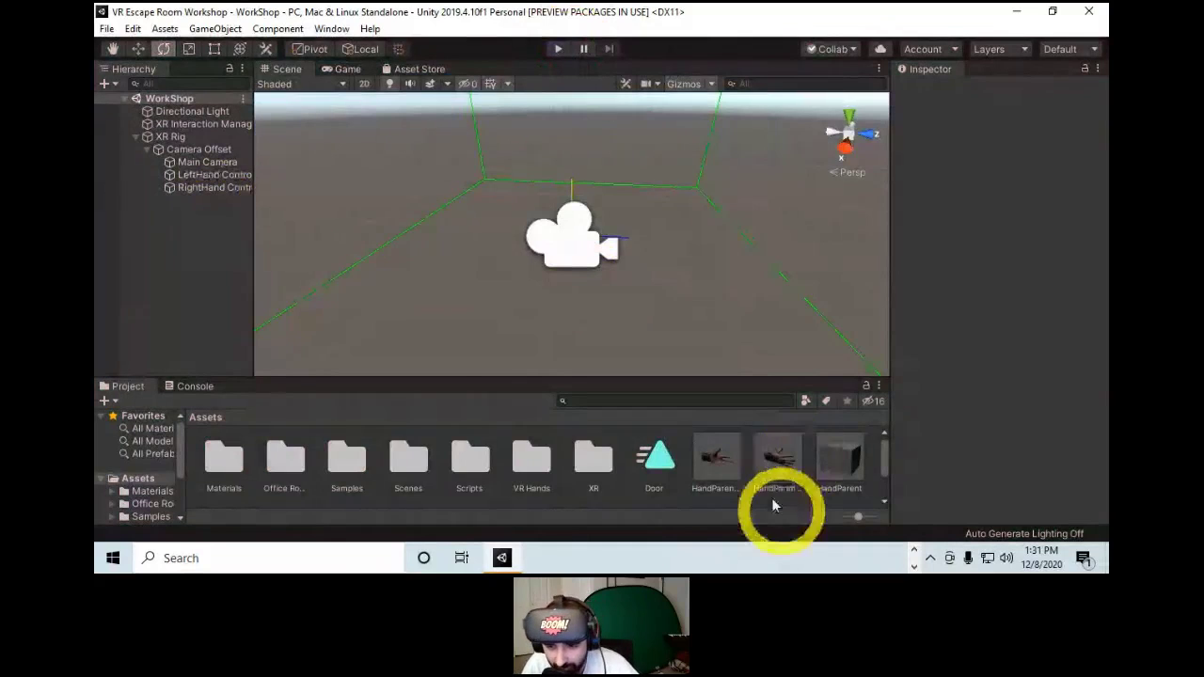
pyautogui.click(745, 473)
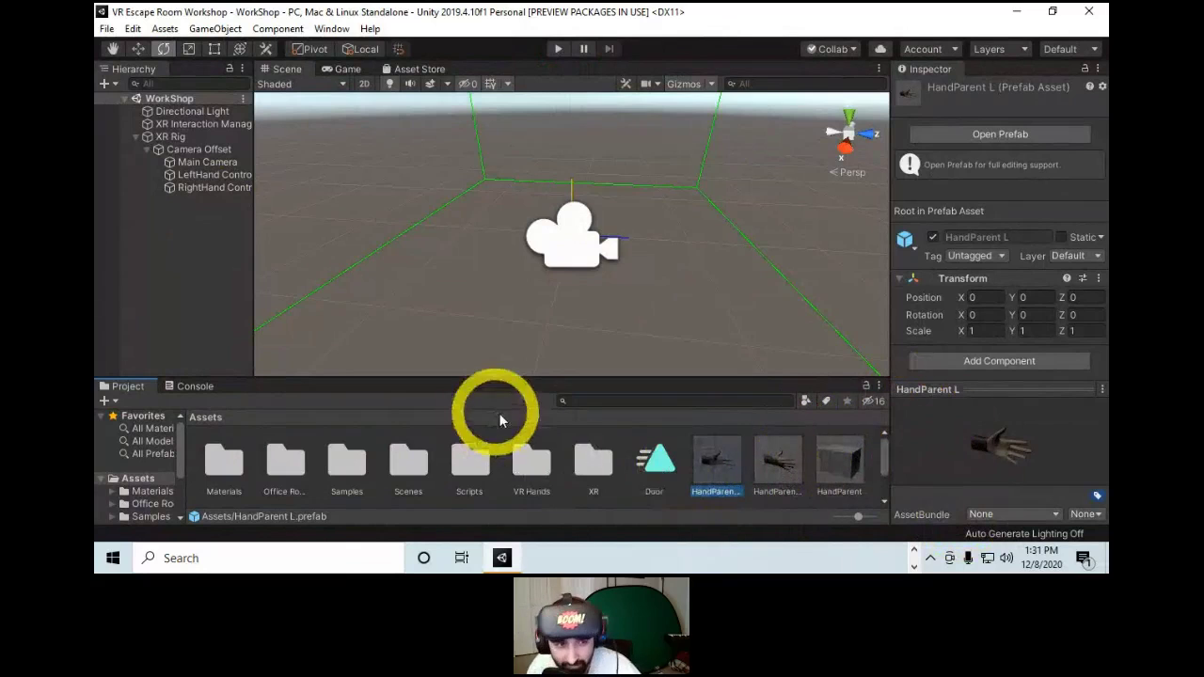
pyautogui.click(199, 222)
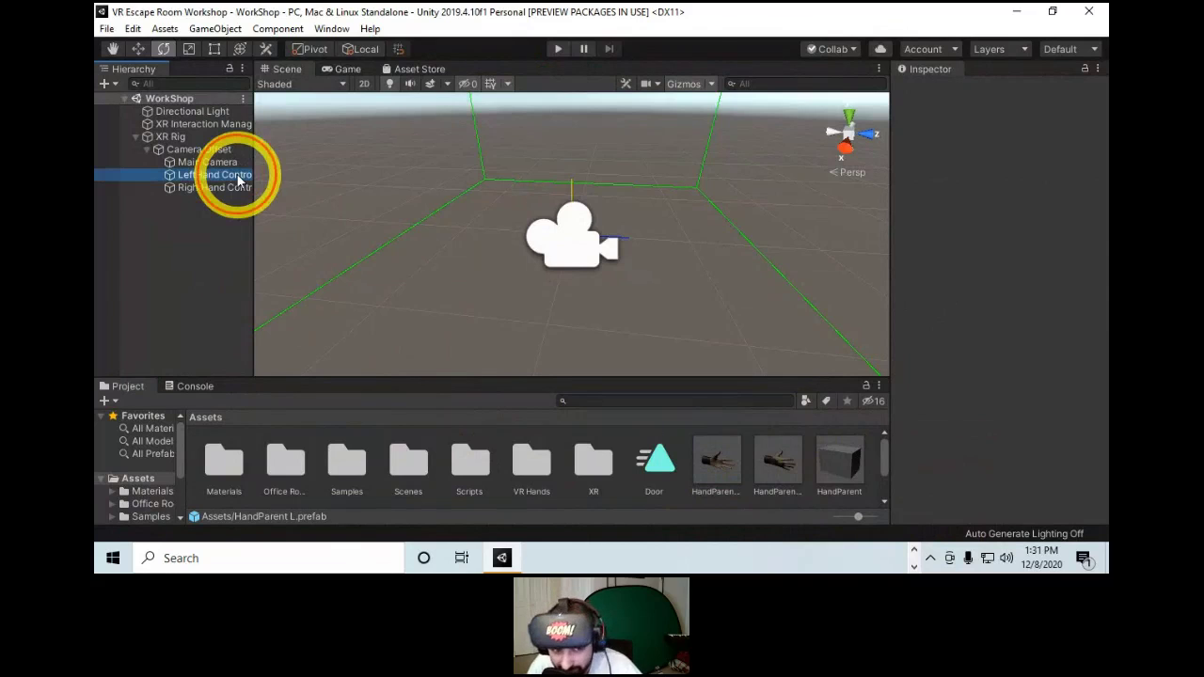
# Compare the component settings of the LeftHand Controller and RightHand Controller.
pyautogui.click(230, 189)
pyautogui.click(231, 176)
pyautogui.click(231, 188)
pyautogui.click(233, 177)
pyautogui.click(236, 188)
pyautogui.click(237, 177)
pyautogui.click(239, 188)
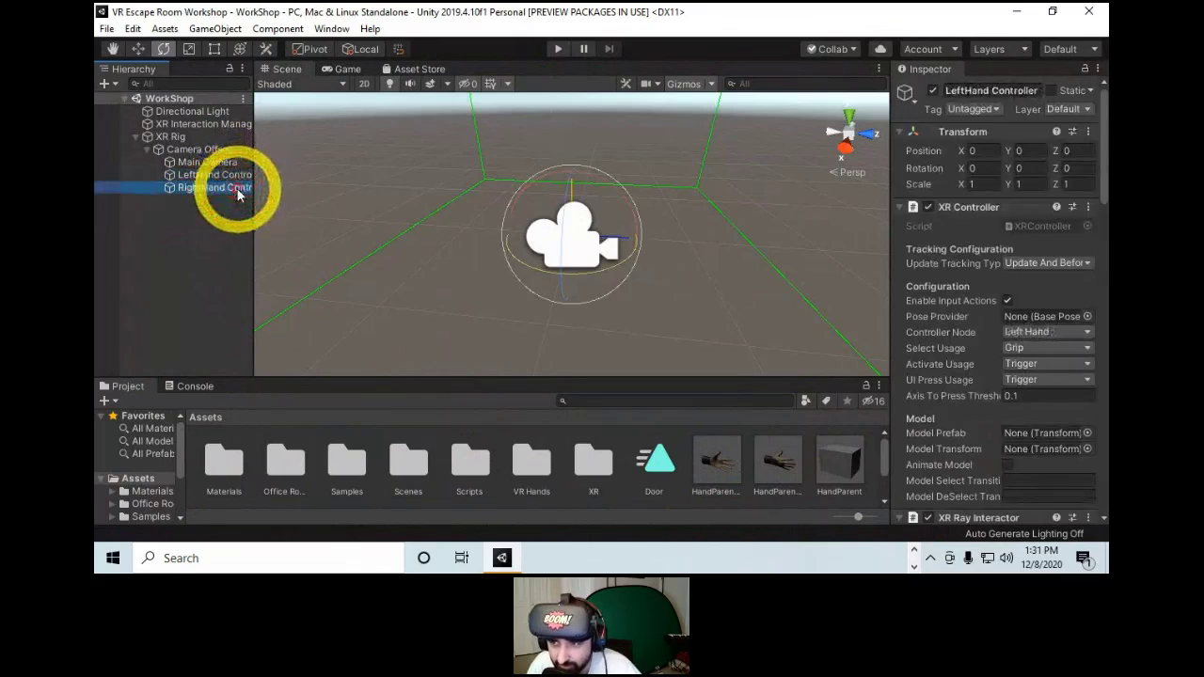
pyautogui.click(242, 177)
pyautogui.click(241, 190)
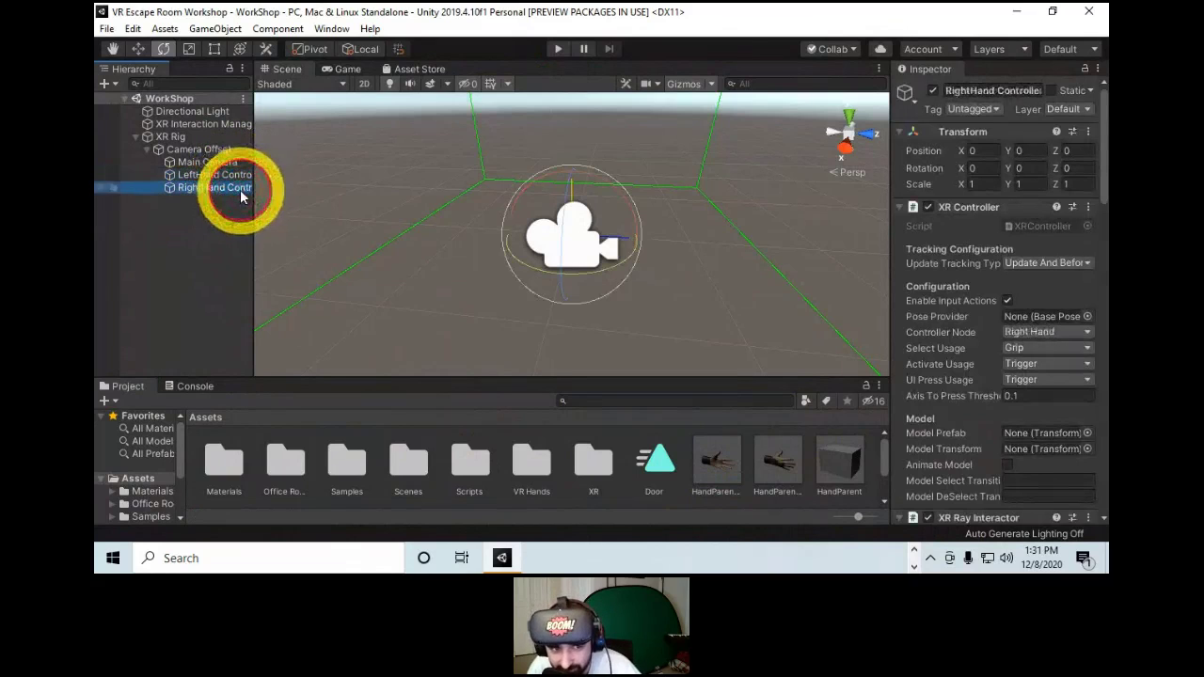
pyautogui.click(245, 176)
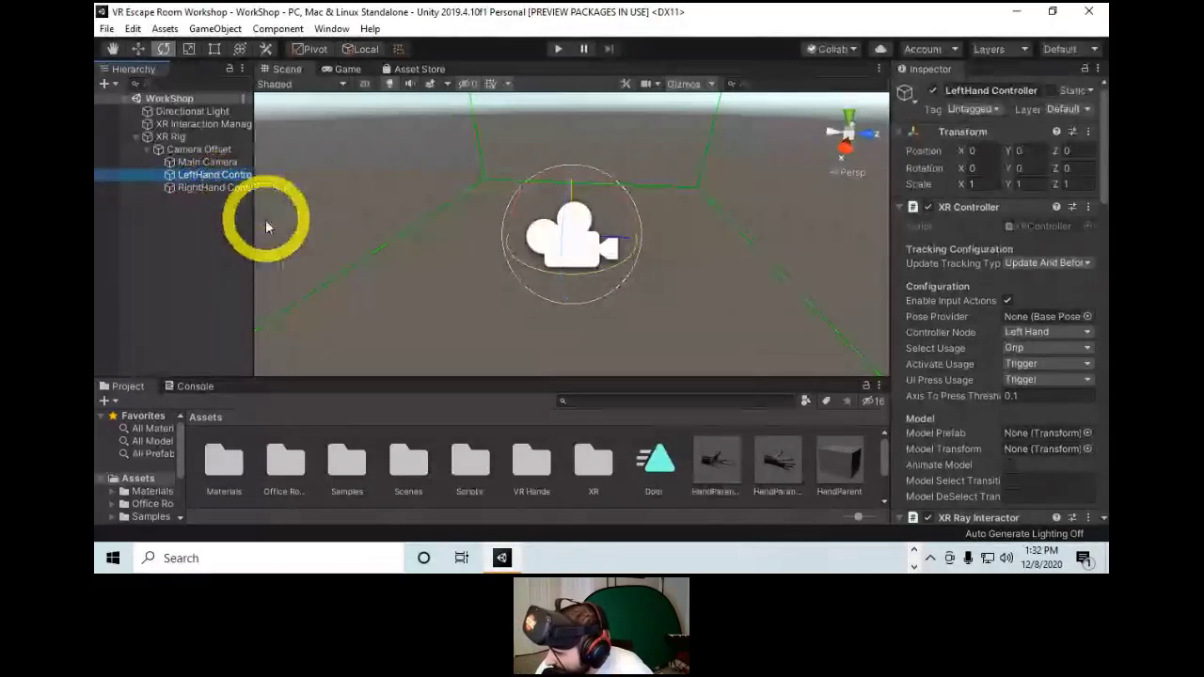
# Test the hand controllers in Play mode, stop the run, and look closely at the rig's origin in the Scene view.
pyautogui.click(559, 49)
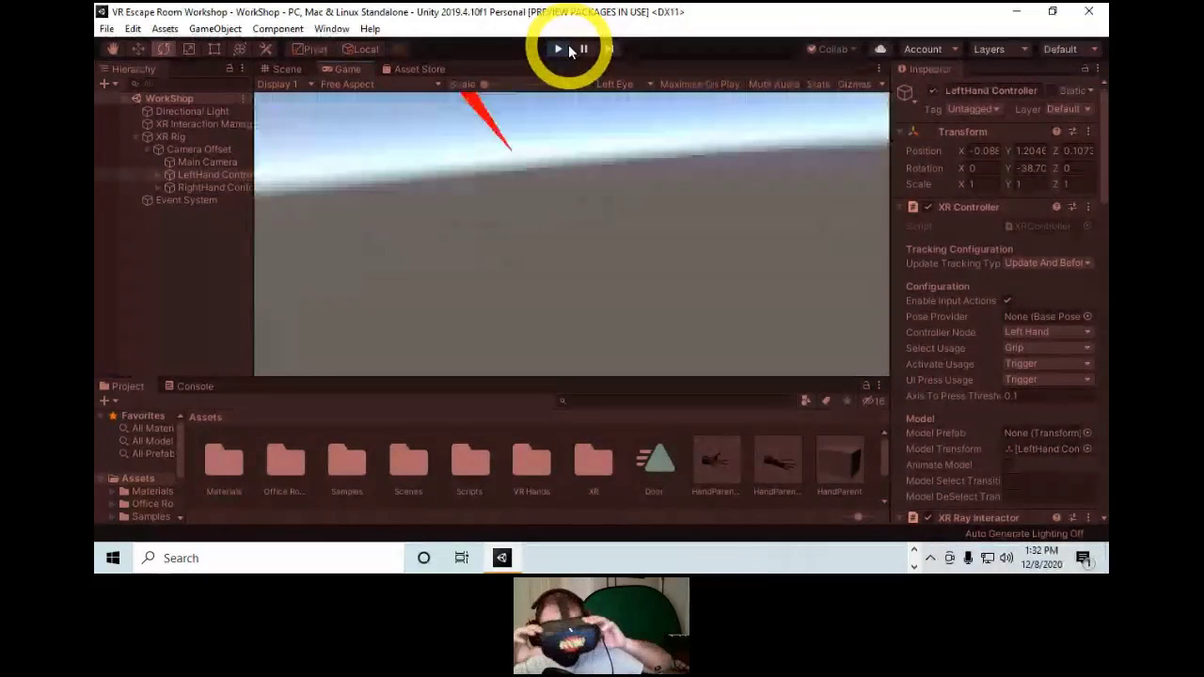
pyautogui.click(568, 45)
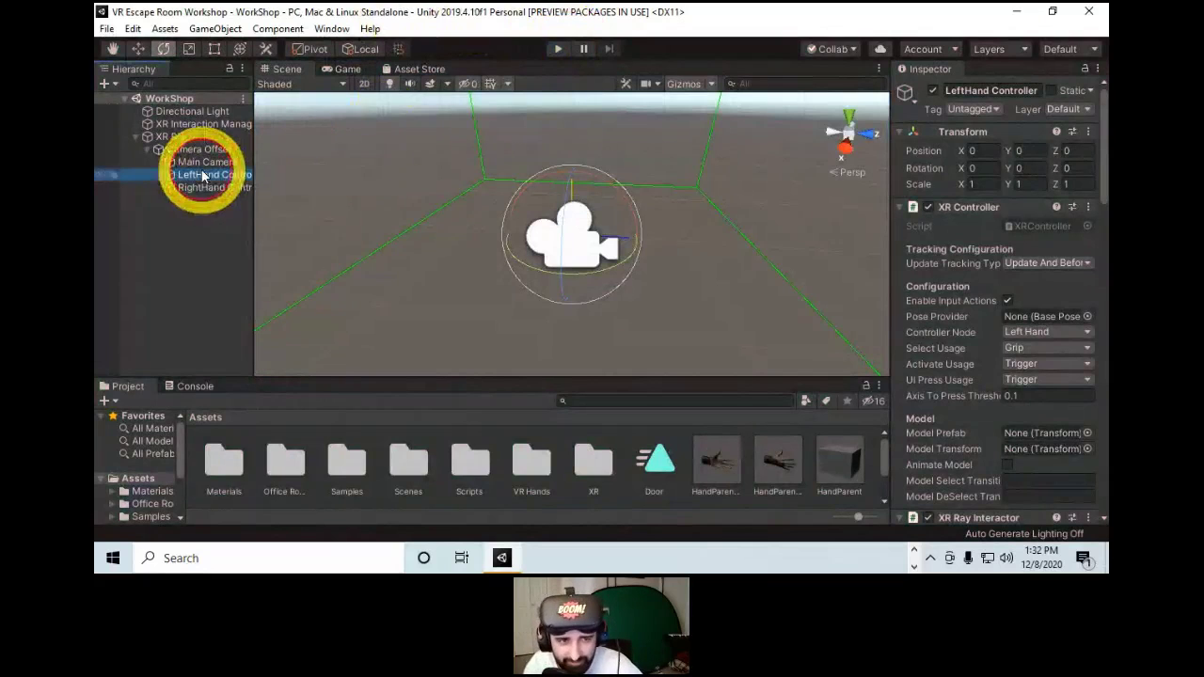
pyautogui.moveTo(754, 248); pyautogui.dragTo(572, 282, button='right')
pyautogui.press('q')
pyautogui.click(205, 243)
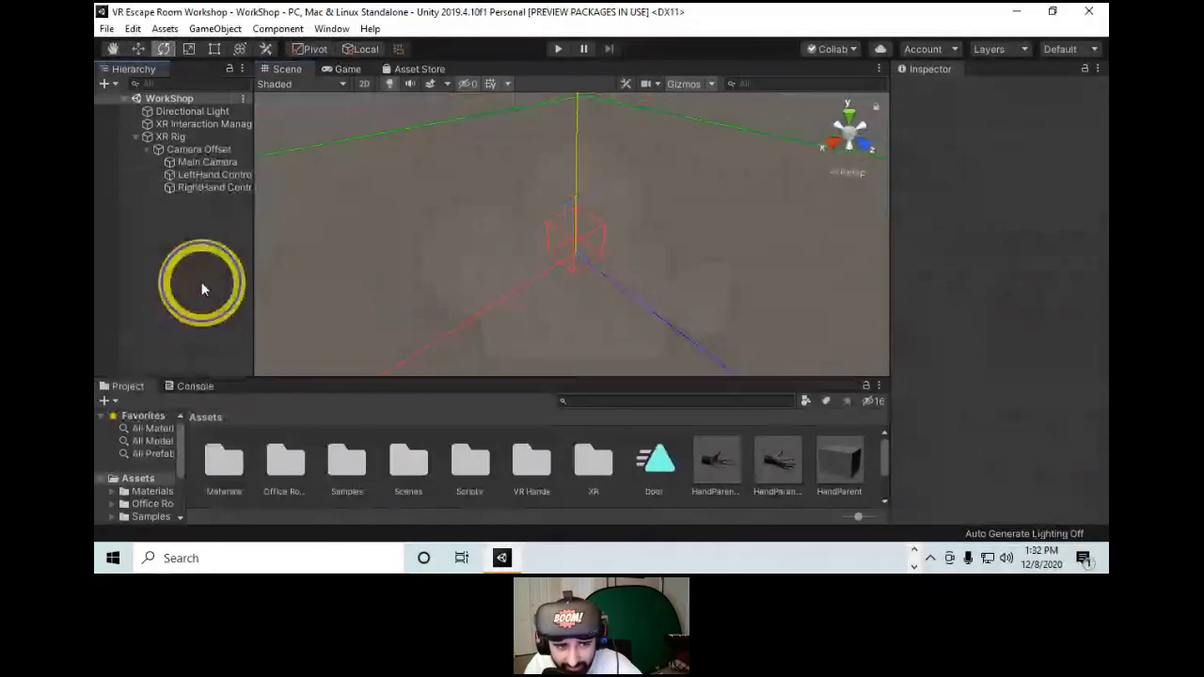
pyautogui.rightClick(202, 313)
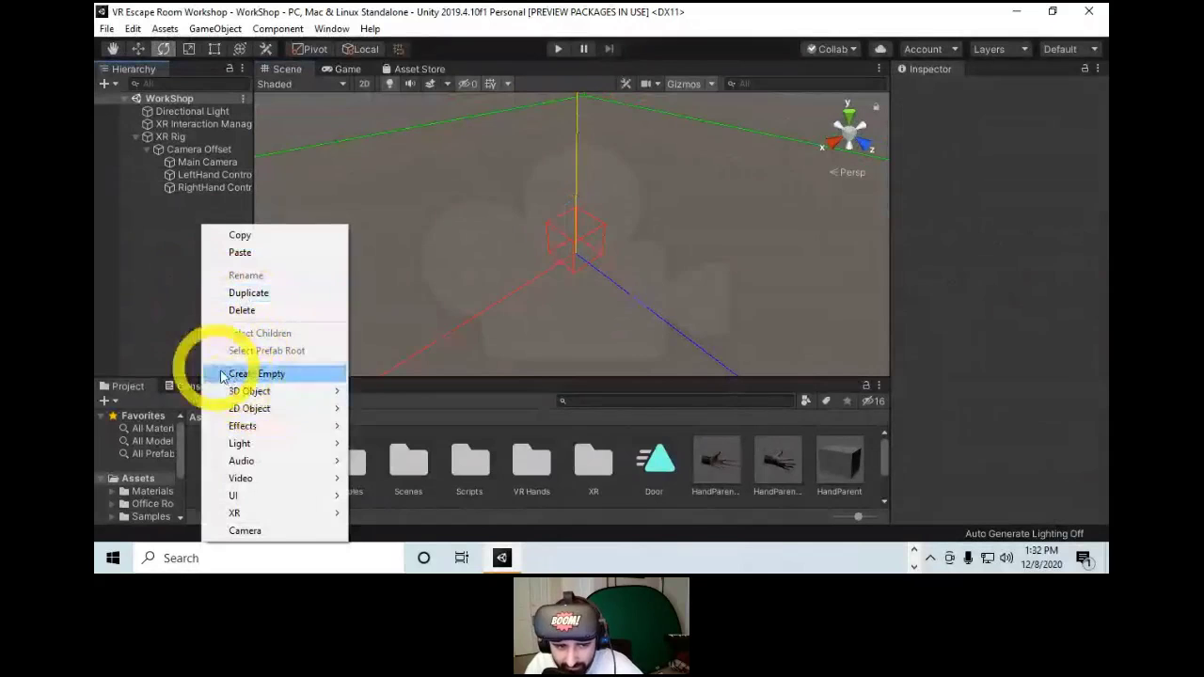
pyautogui.click(251, 376)
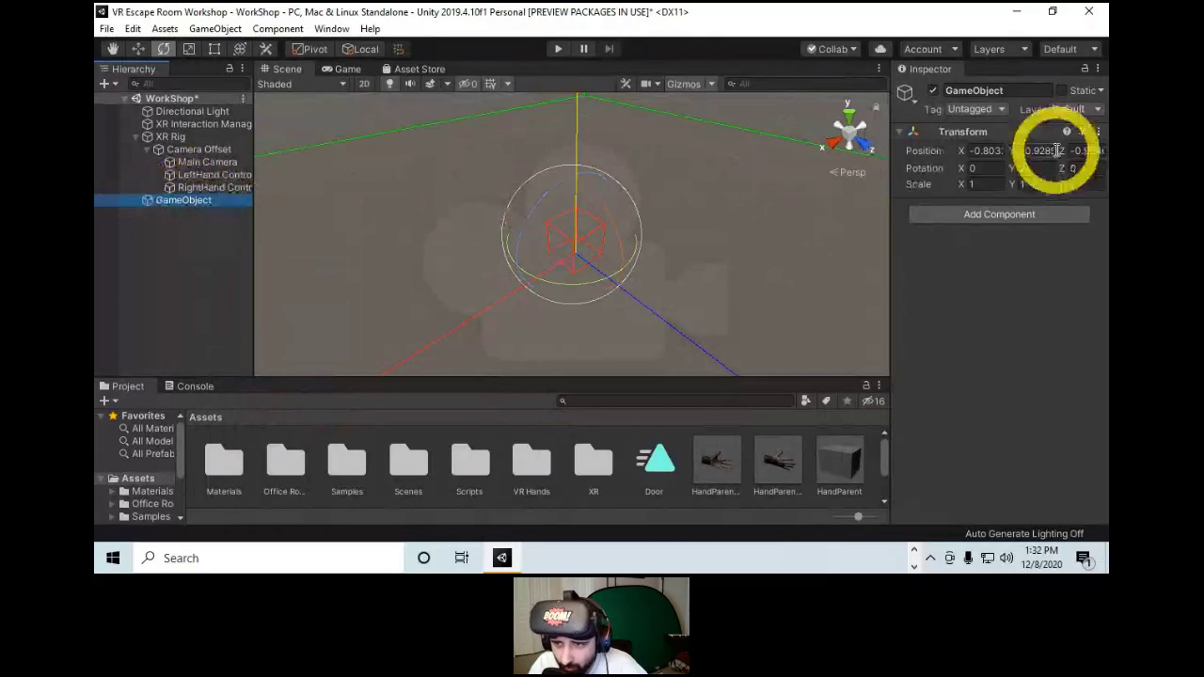
pyautogui.hotkey('ctrl', 'z')
# Add the HandParent L and HandParent R prefabs from the Assets folder to the scene at root level.
pyautogui.moveTo(695, 452); pyautogui.dragTo(211, 310)
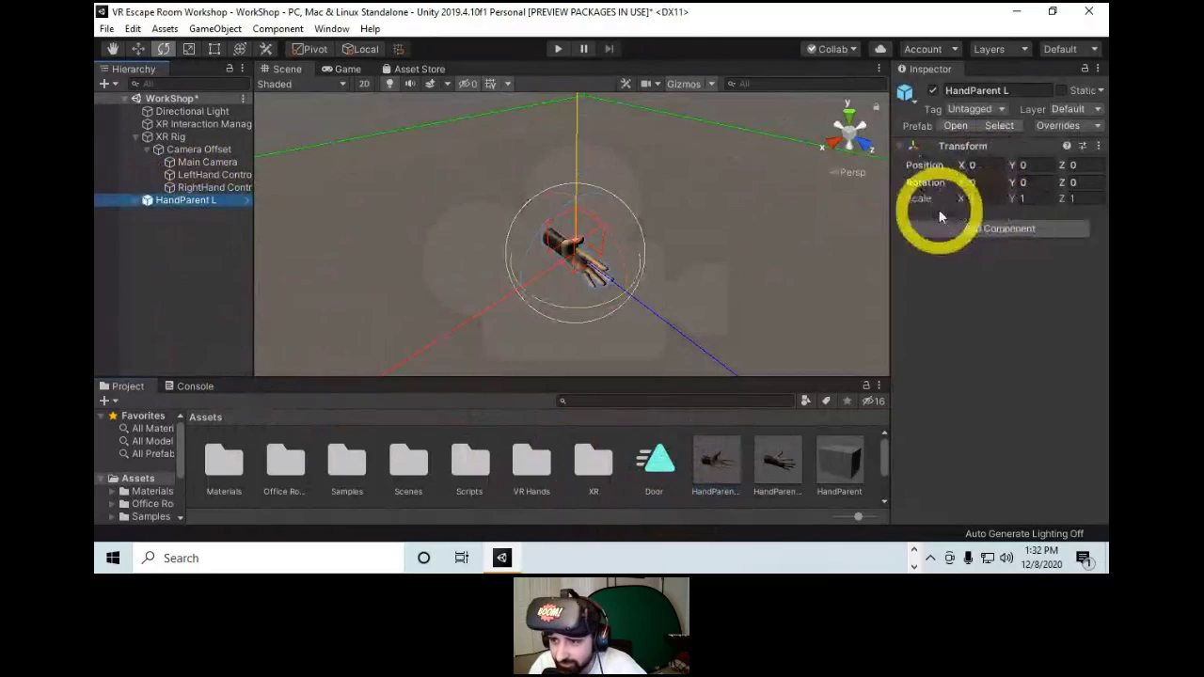
pyautogui.moveTo(961, 198)
pyautogui.mouseDown()
pyautogui.moveTo(899, 199)
pyautogui.moveTo(960, 200)
pyautogui.mouseUp()
pyautogui.moveTo(791, 475); pyautogui.dragTo(208, 235)
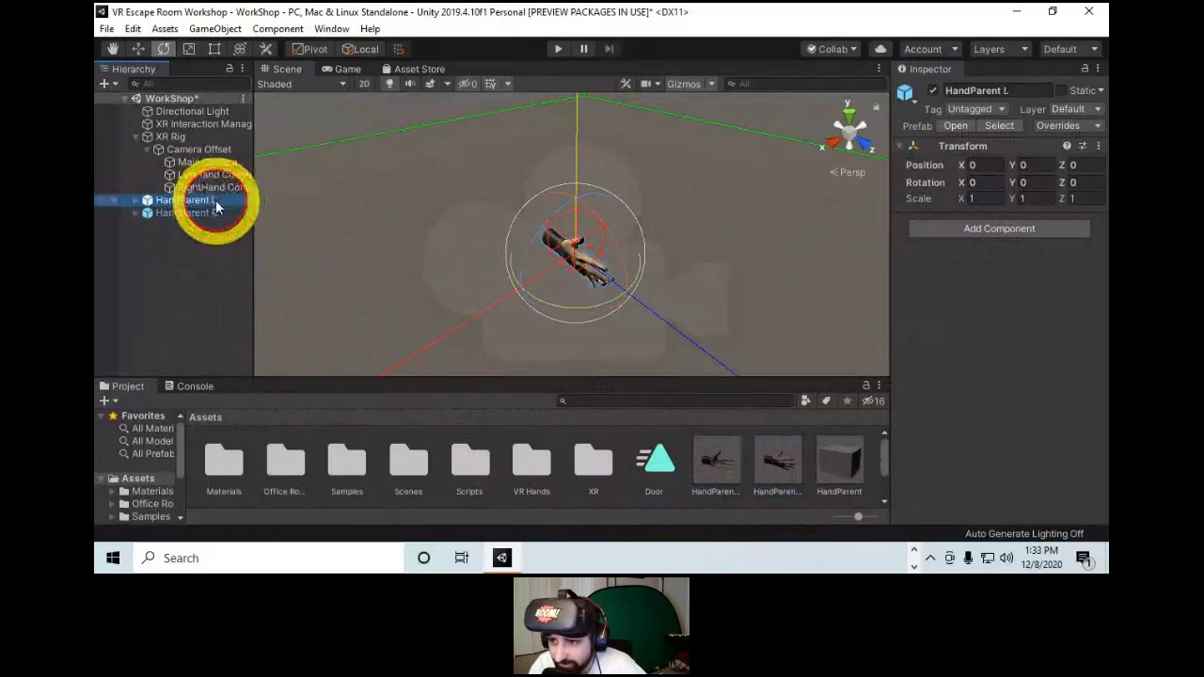
# Inspect the hand model nested in HandParent R, and compare the transforms of HandParent R and HandParent L.
pyautogui.click(218, 212)
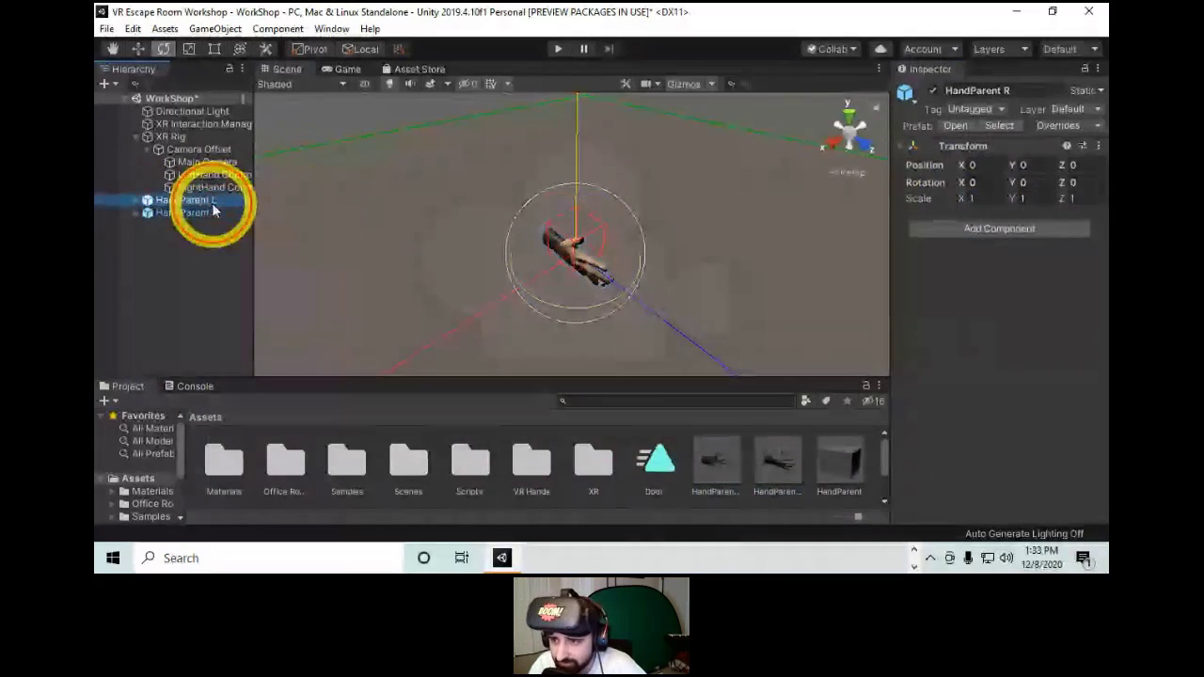
pyautogui.click(135, 213)
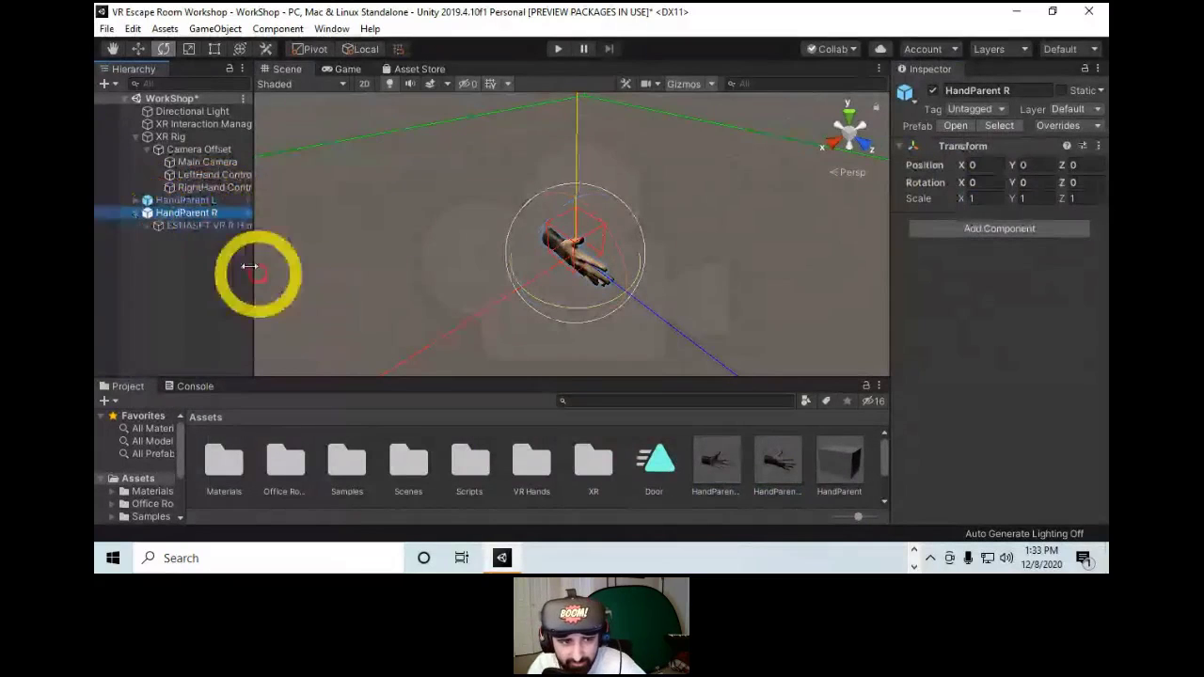
pyautogui.click(229, 225)
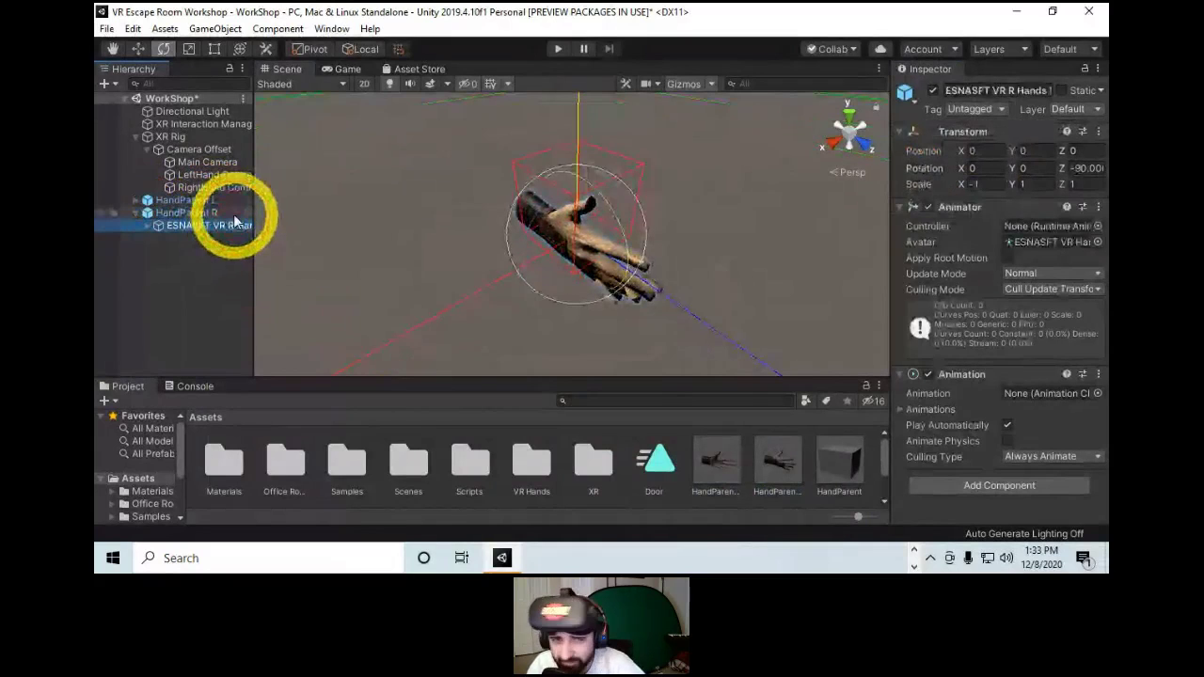
pyautogui.click(202, 212)
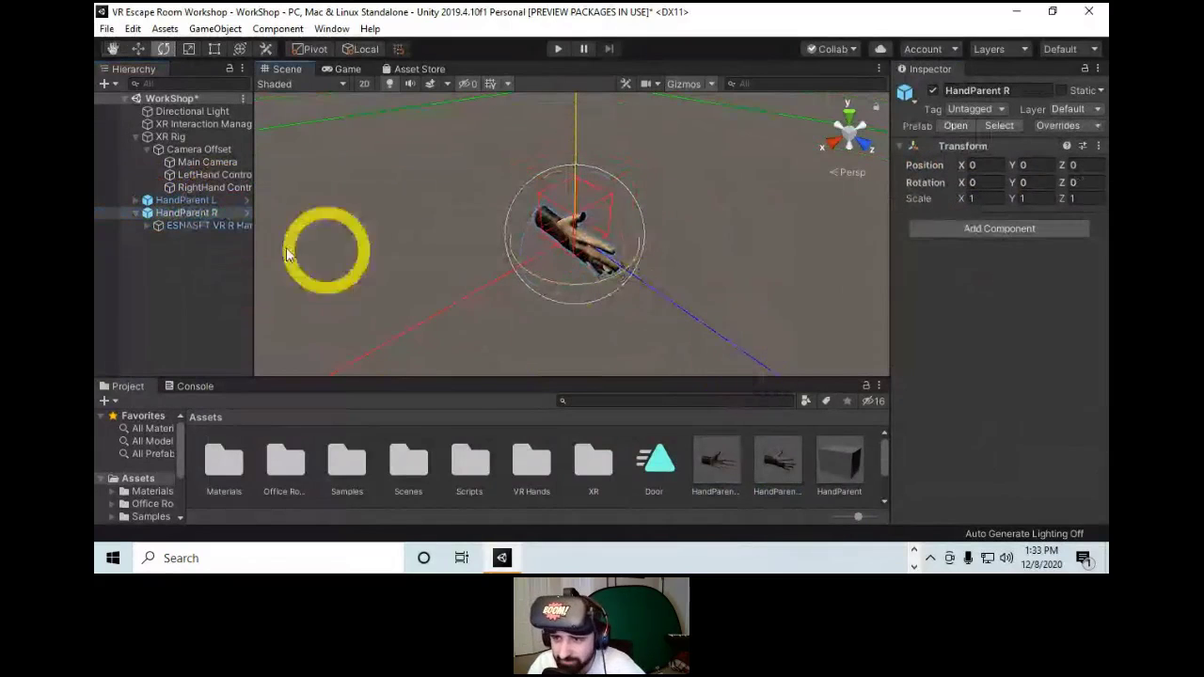
pyautogui.click(136, 214)
pyautogui.click(202, 200)
pyautogui.click(202, 212)
# Set the scale of HandParent L and HandParent R together to 2 on all three axes, and check their size.
pyautogui.click(978, 198)
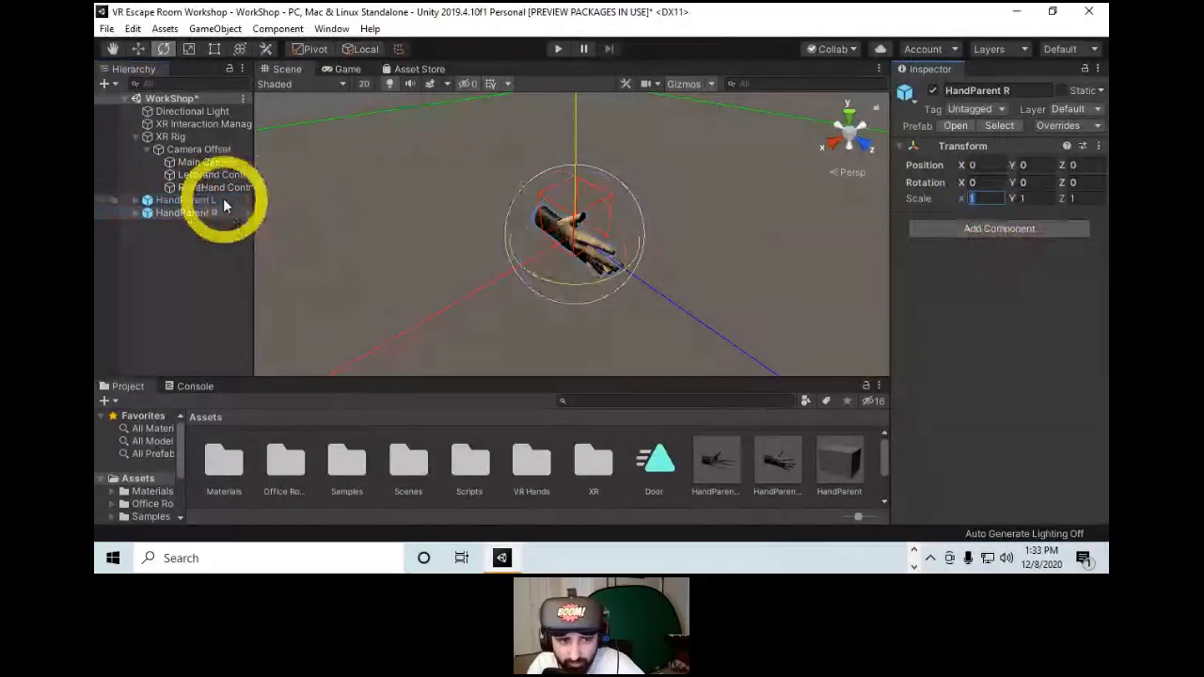
pyautogui.keyDown('ctrl'); pyautogui.click(202, 201); pyautogui.keyUp('ctrl')
pyautogui.click(992, 198)
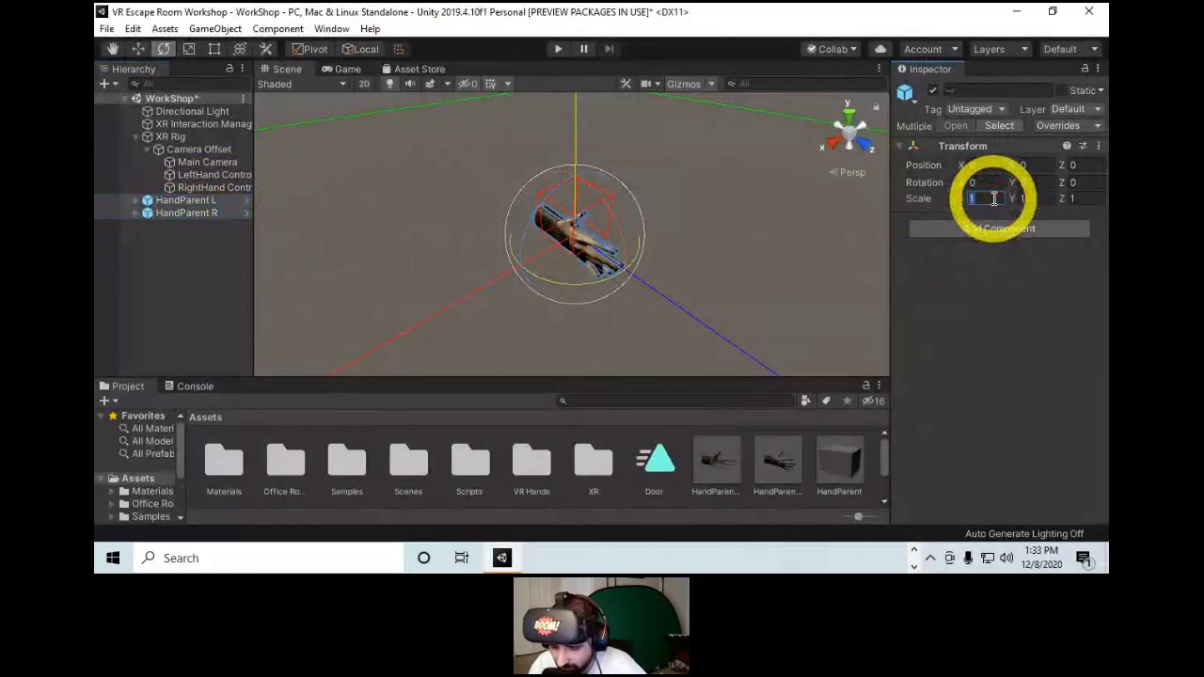
pyautogui.write('2')
pyautogui.press('Tab')
pyautogui.write('2')
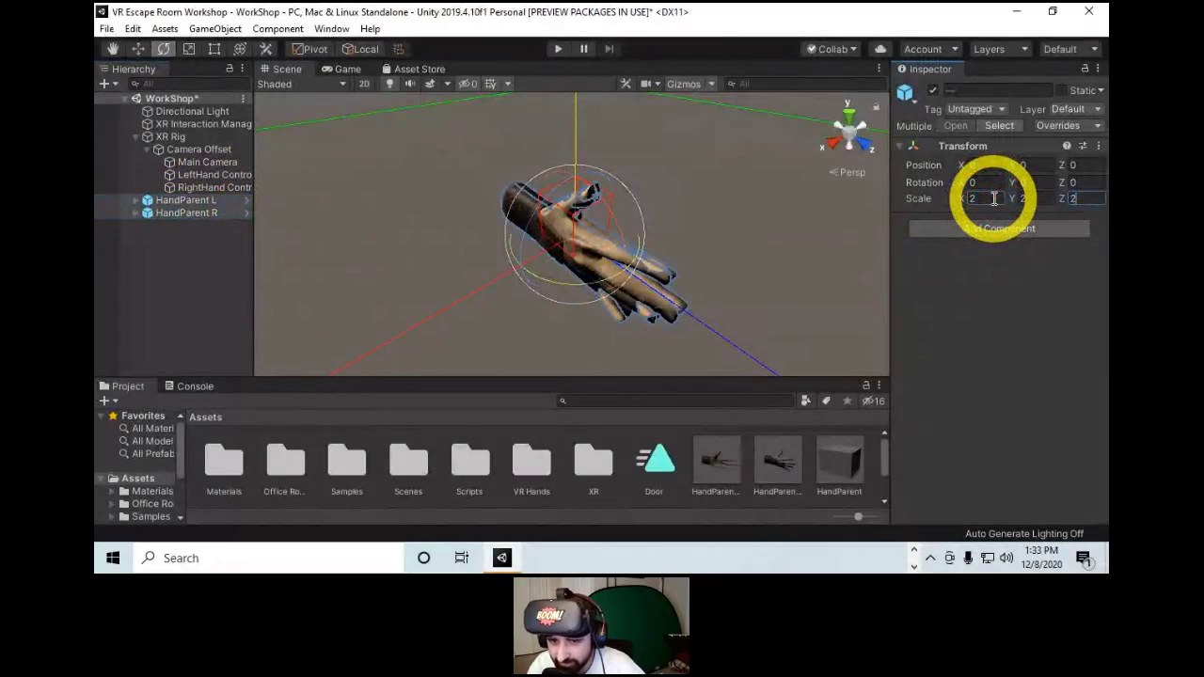
pyautogui.click(450, 244)
pyautogui.keyDown('alt'); pyautogui.moveTo(700, 206); pyautogui.dragTo(434, 199); pyautogui.keyUp('alt')
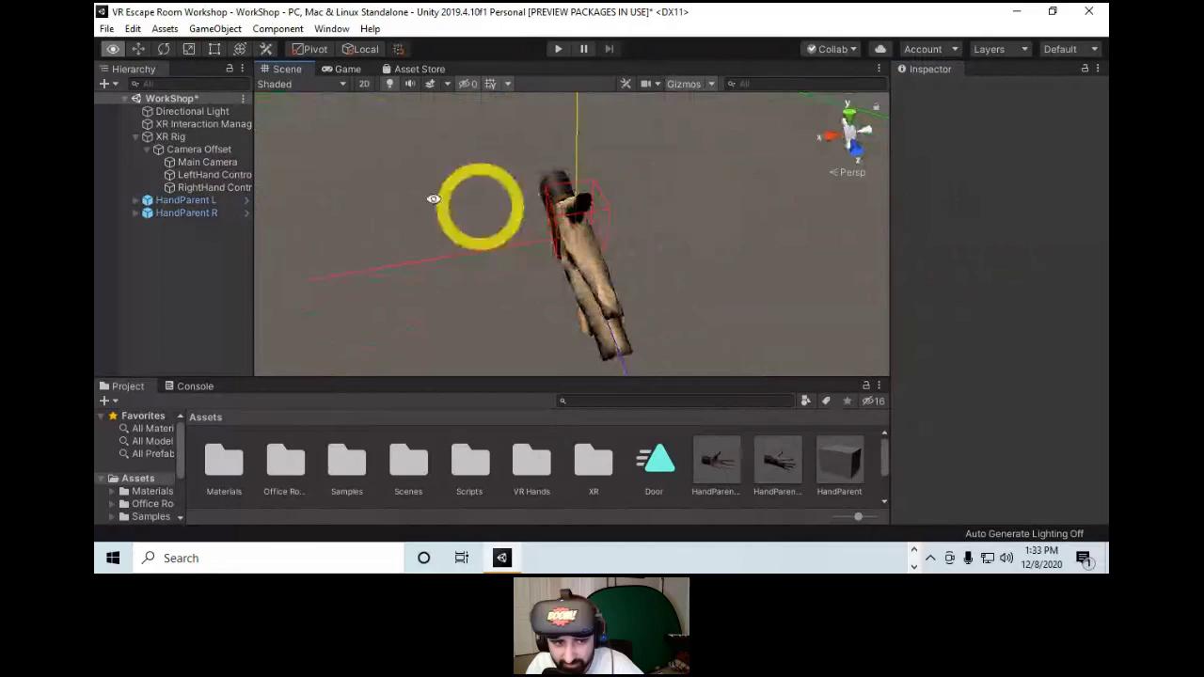
pyautogui.click(186, 212)
pyautogui.keyDown('ctrl'); pyautogui.click(186, 200); pyautogui.keyUp('ctrl')
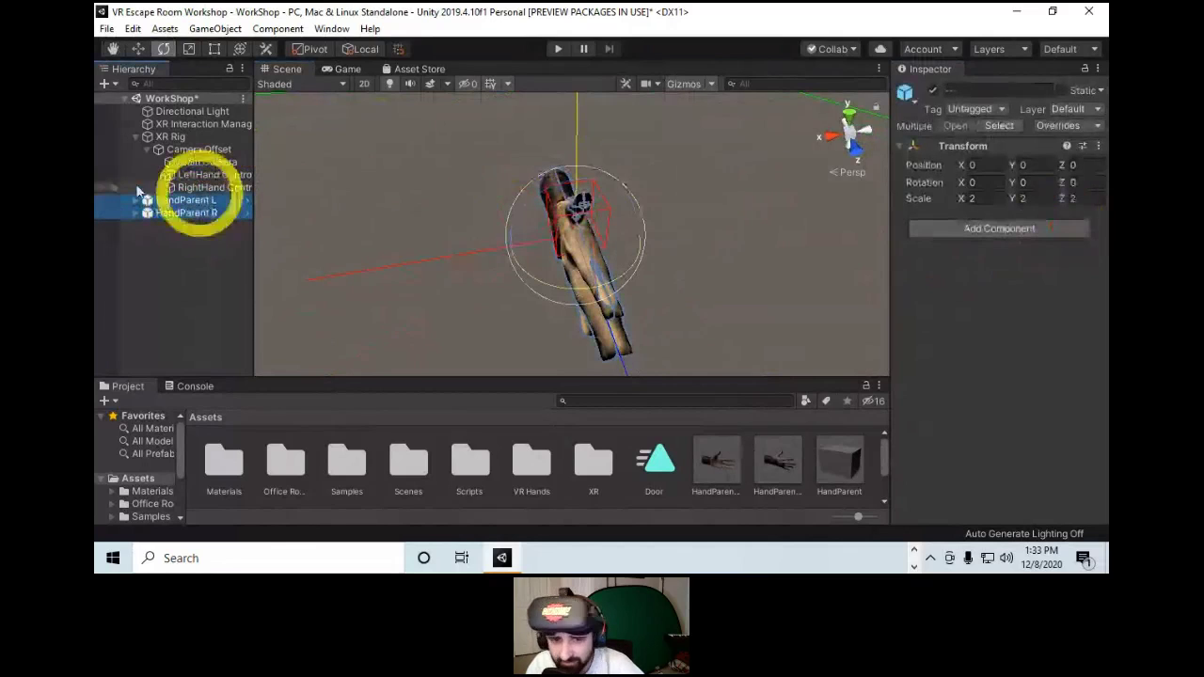
# Move HandParent L along the X axis to about -0.192, apart from the other hand, and view both hands.
pyautogui.click(179, 200)
pyautogui.press('w')
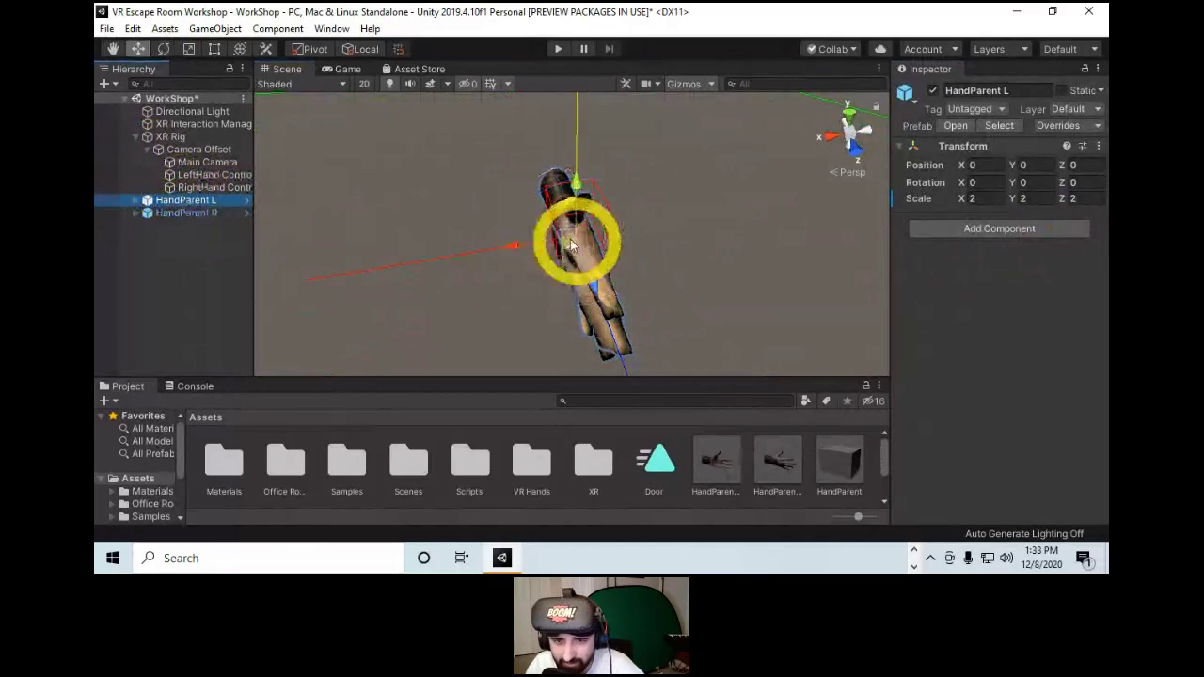
pyautogui.moveTo(507, 246); pyautogui.dragTo(620, 262)
pyautogui.keyDown('alt'); pyautogui.moveTo(616, 262); pyautogui.dragTo(367, 140); pyautogui.keyUp('alt')
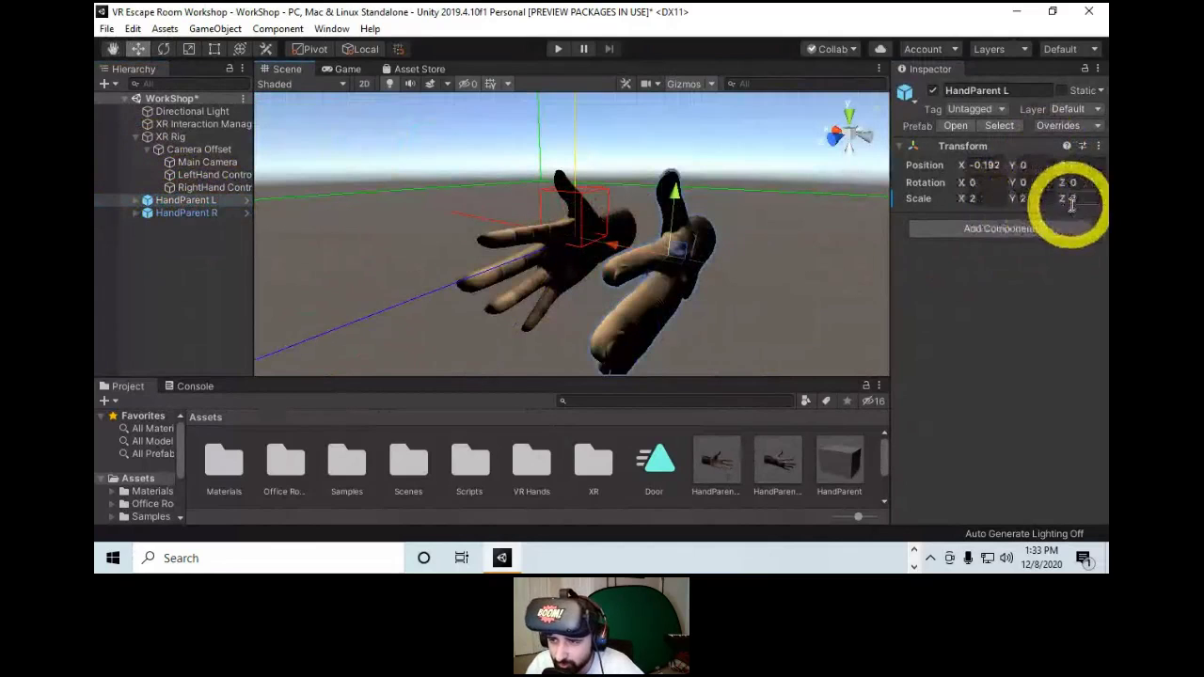
pyautogui.keyDown('alt'); pyautogui.moveTo(417, 253); pyautogui.dragTo(505, 341); pyautogui.keyUp('alt')
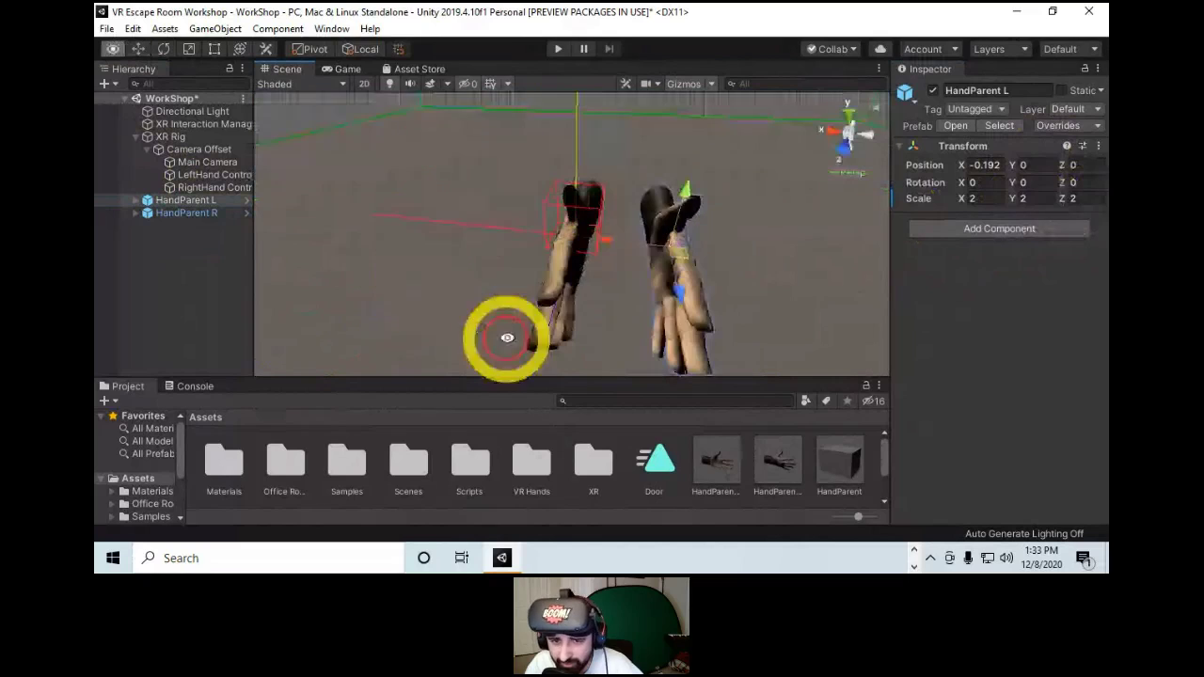
# Check the LeftHand Controller's components, and undo both the HandParent L move and the scaling of the two hands.
pyautogui.click(191, 177)
pyautogui.scroll(-5, 1040, 248)
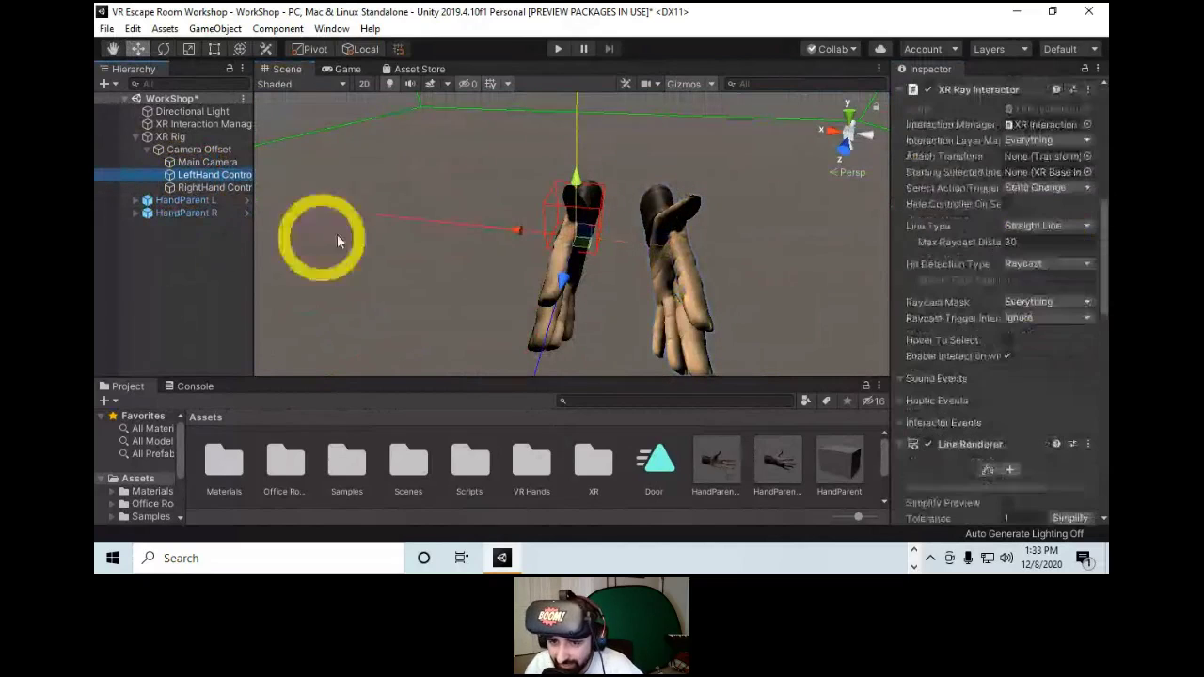
pyautogui.click(184, 200)
pyautogui.click(994, 203)
pyautogui.hotkey('ctrl', 'z')
pyautogui.hotkey('ctrl', 'z')
pyautogui.hotkey('ctrl', 'z')
pyautogui.hotkey('ctrl', 'z')
pyautogui.hotkey('ctrl', 'z')
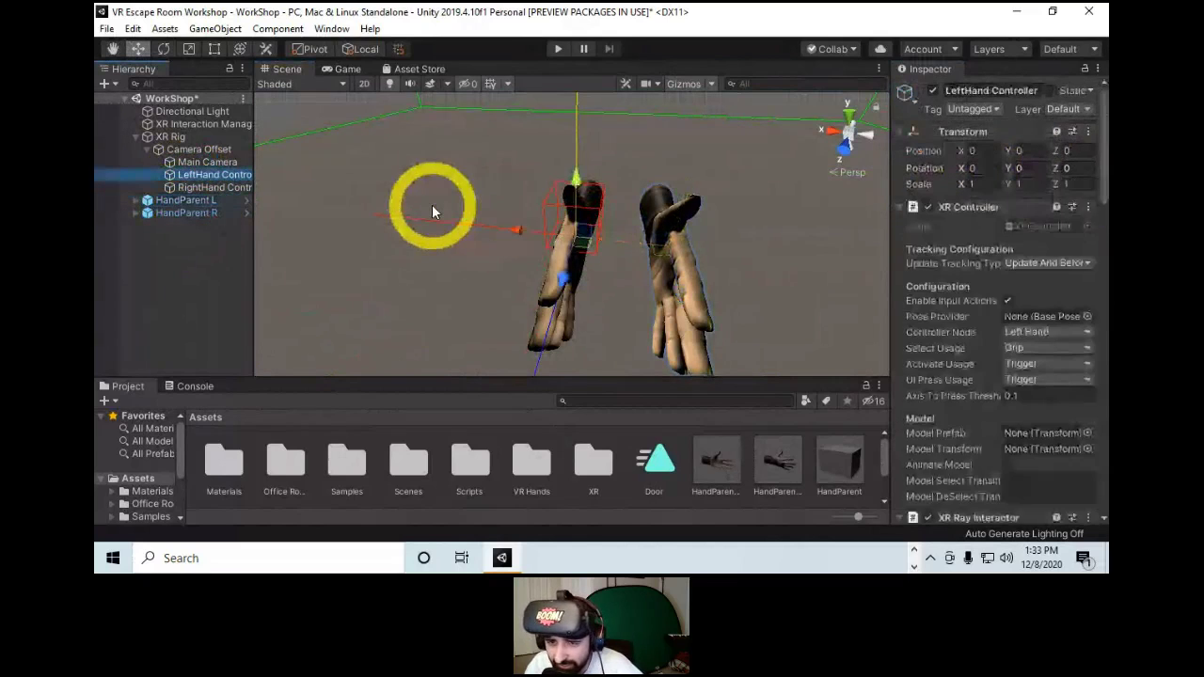
pyautogui.hotkey('ctrl', 'z')
pyautogui.hotkey('ctrl', 'z')
pyautogui.hotkey('ctrl', 'z')
pyautogui.hotkey('ctrl', 'z')
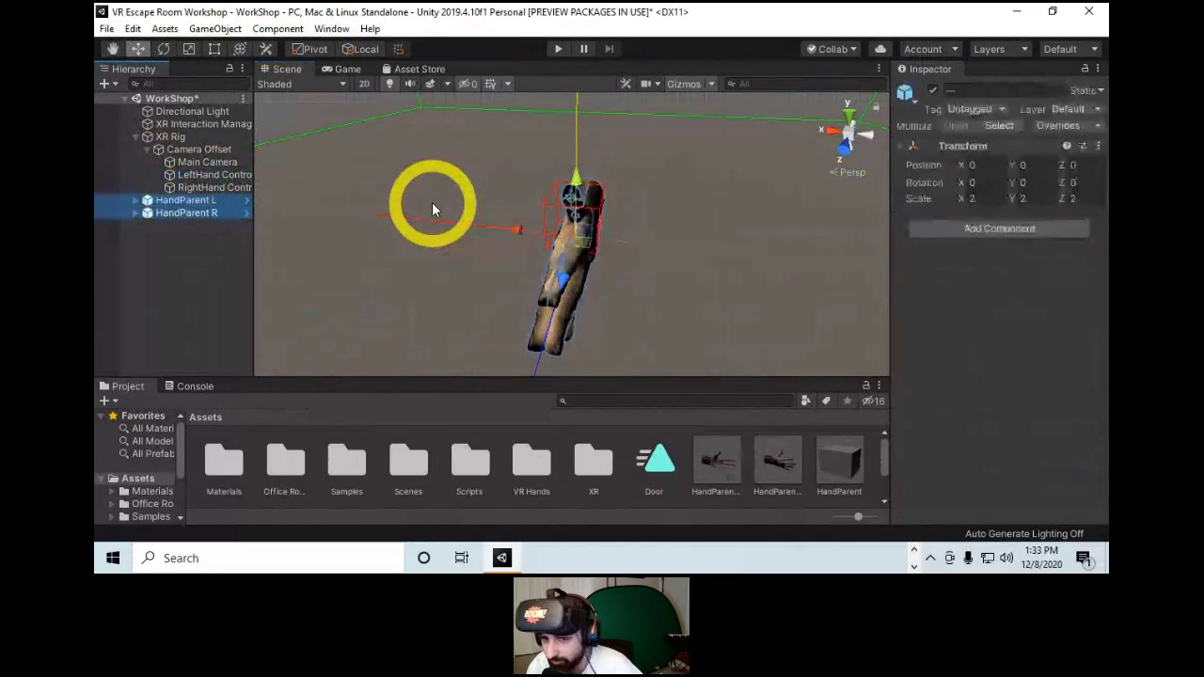
pyautogui.hotkey('ctrl', 'z')
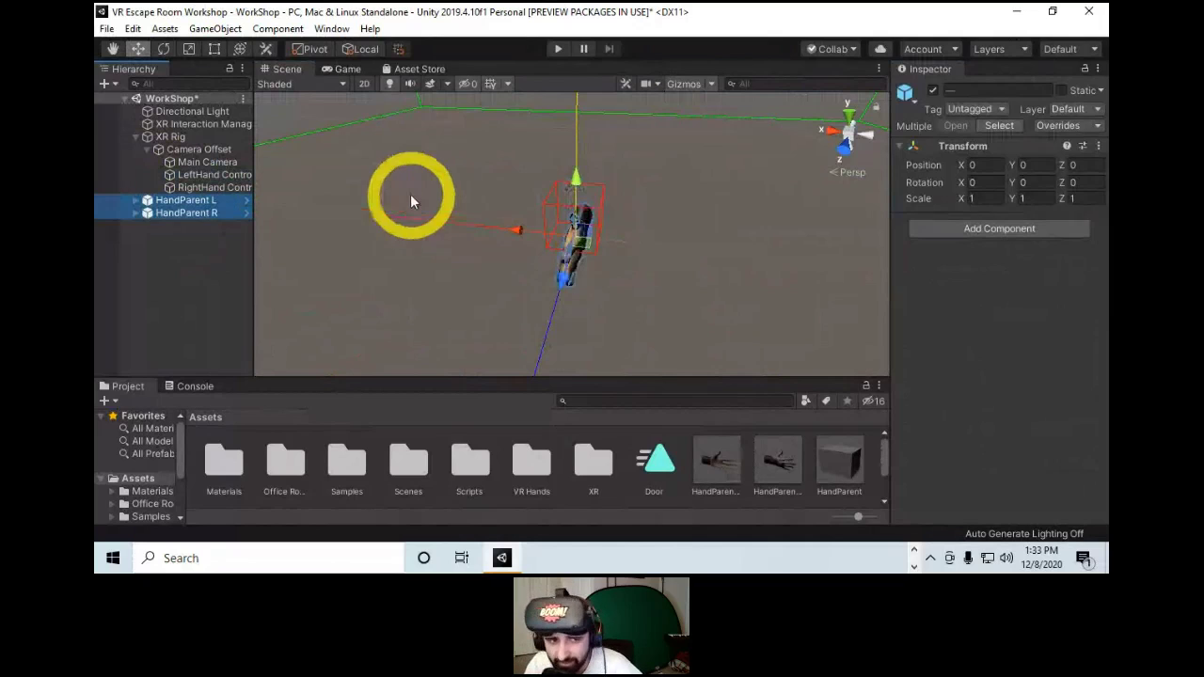
pyautogui.hotkey('ctrl', 'z')
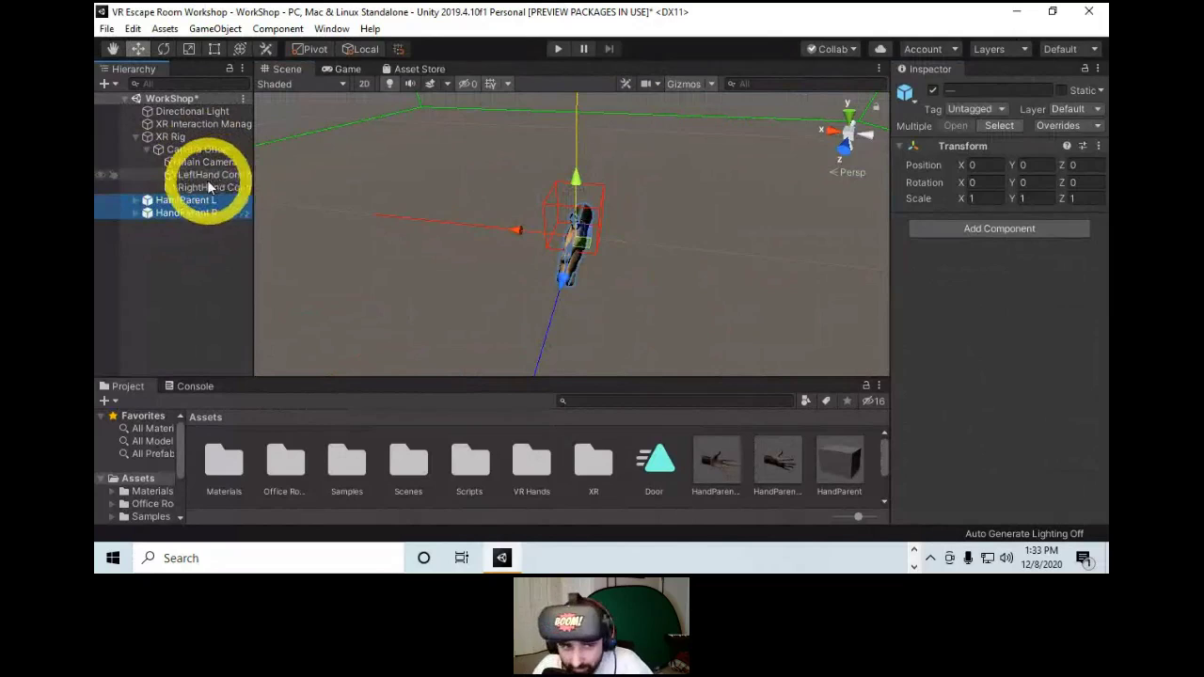
# Create an empty object at the root of the scene and reset its transform.
pyautogui.click(182, 249)
pyautogui.rightClick(191, 245)
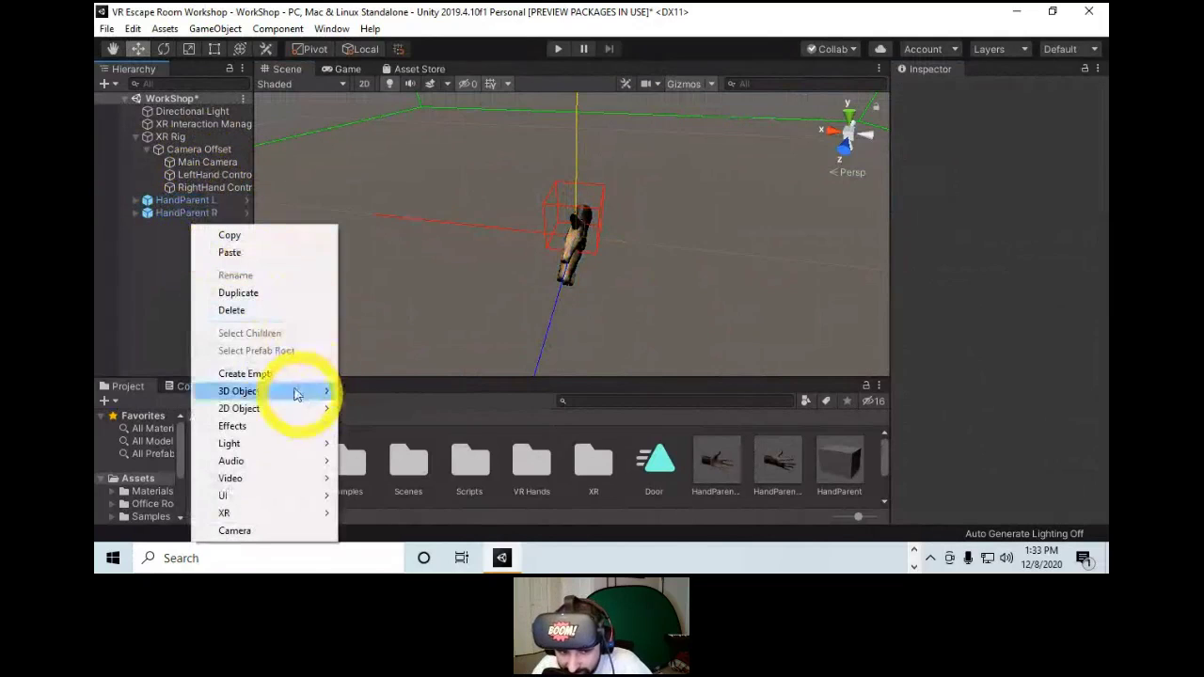
pyautogui.click(262, 374)
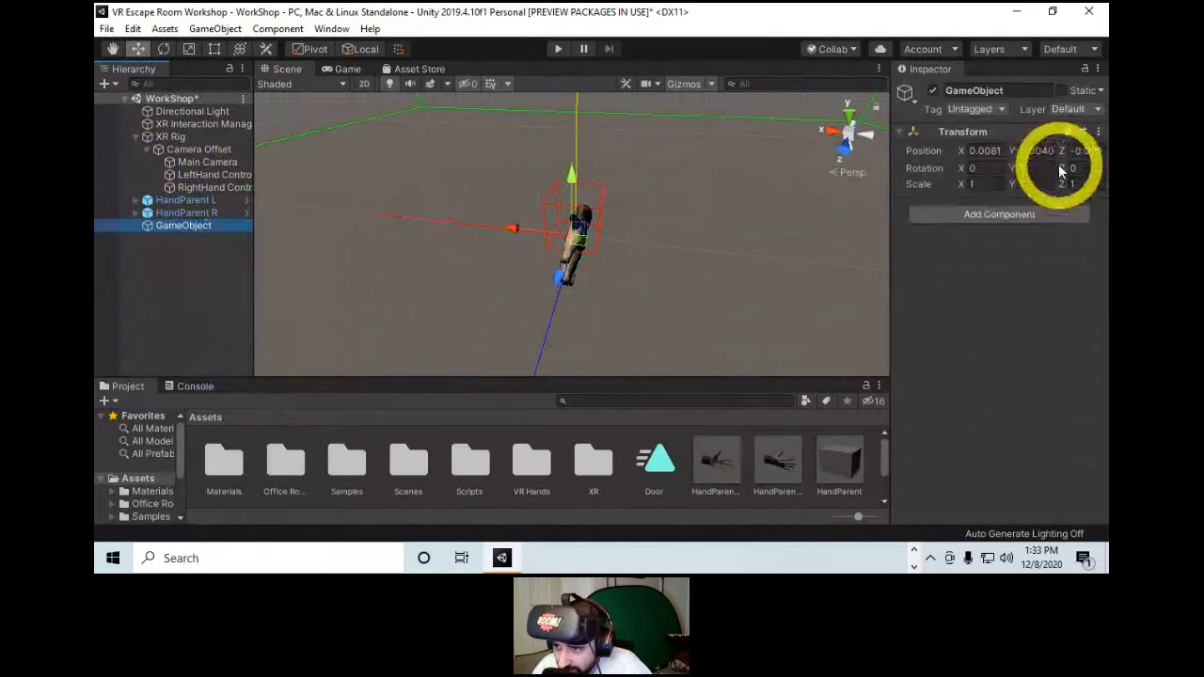
pyautogui.rightClick(976, 134)
pyautogui.click(990, 143)
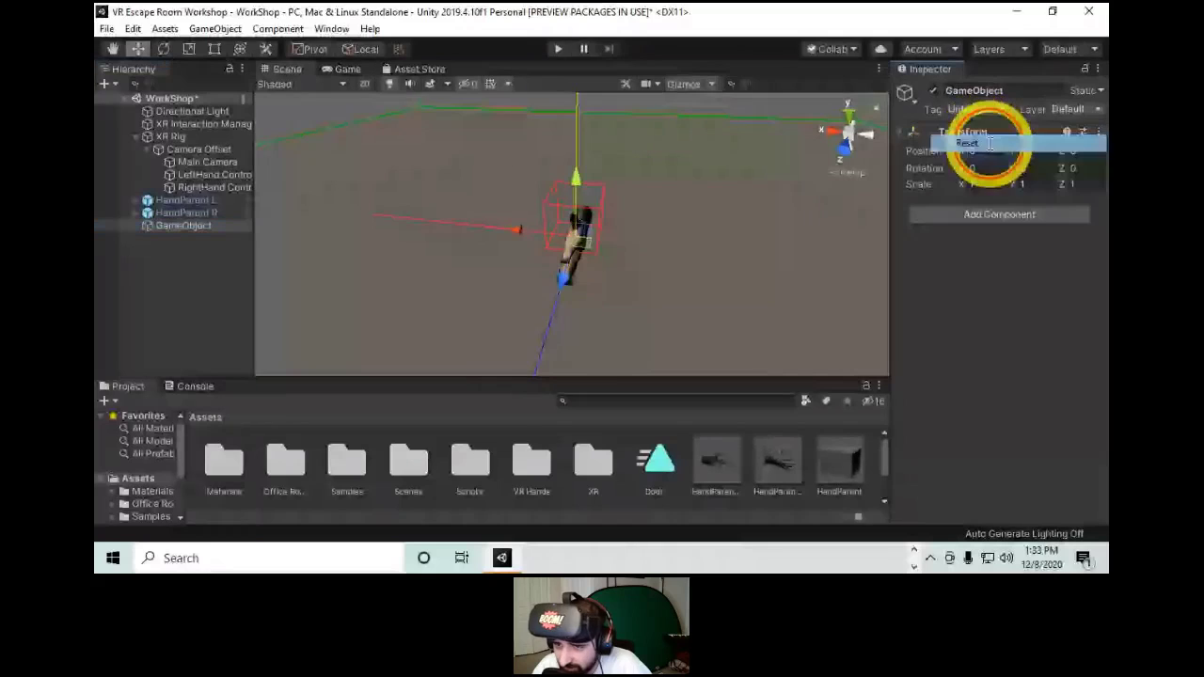
# Move the empty object sideways from the hands to about -0.25 on the X axis.
pyautogui.moveTo(541, 221); pyautogui.dragTo(666, 253)
pyautogui.moveTo(679, 256); pyautogui.dragTo(578, 240, button='middle')
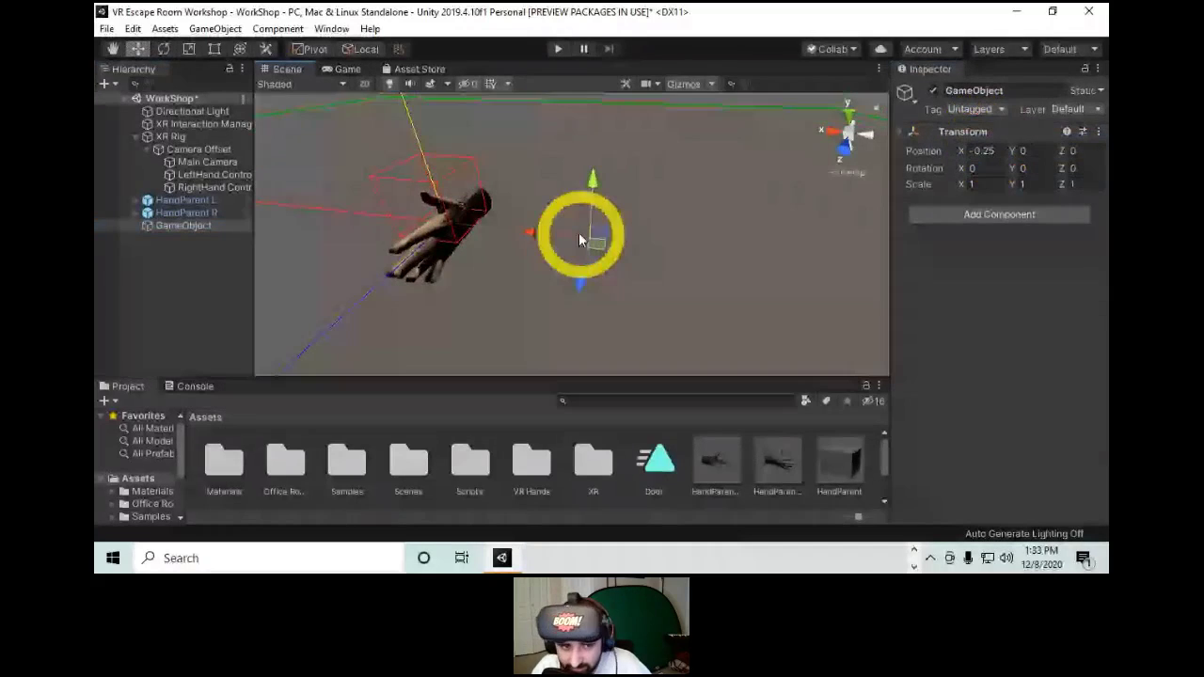
pyautogui.click(161, 268)
pyautogui.rightClick(161, 268)
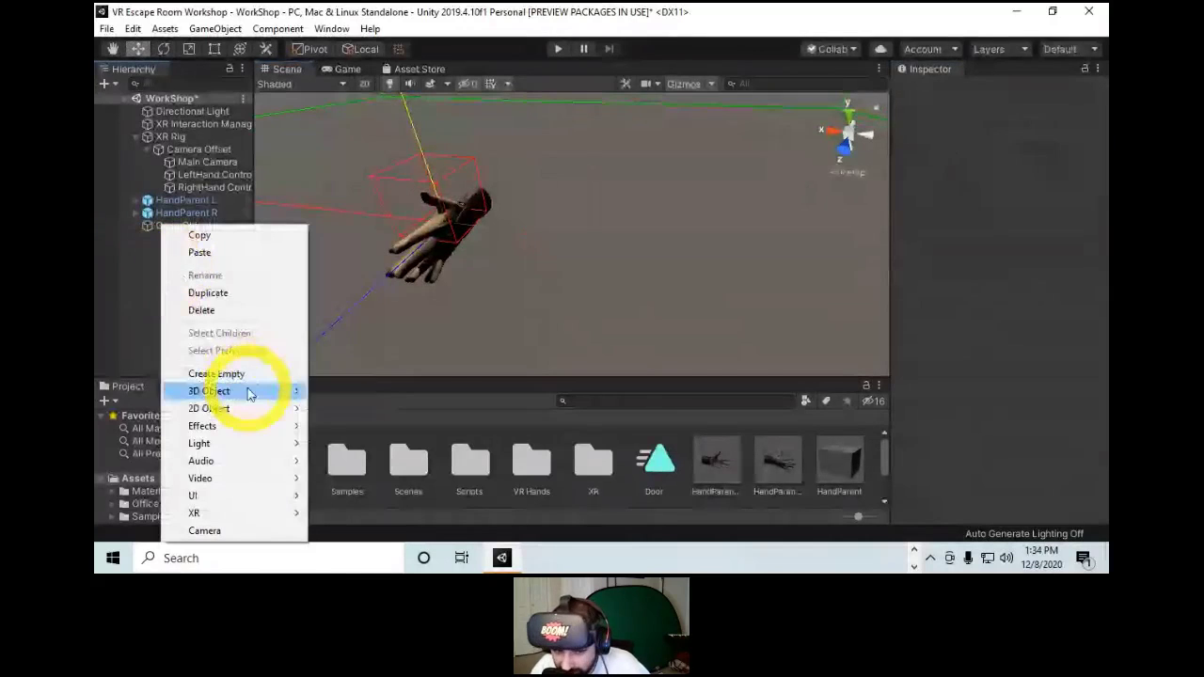
pyautogui.click(130, 299)
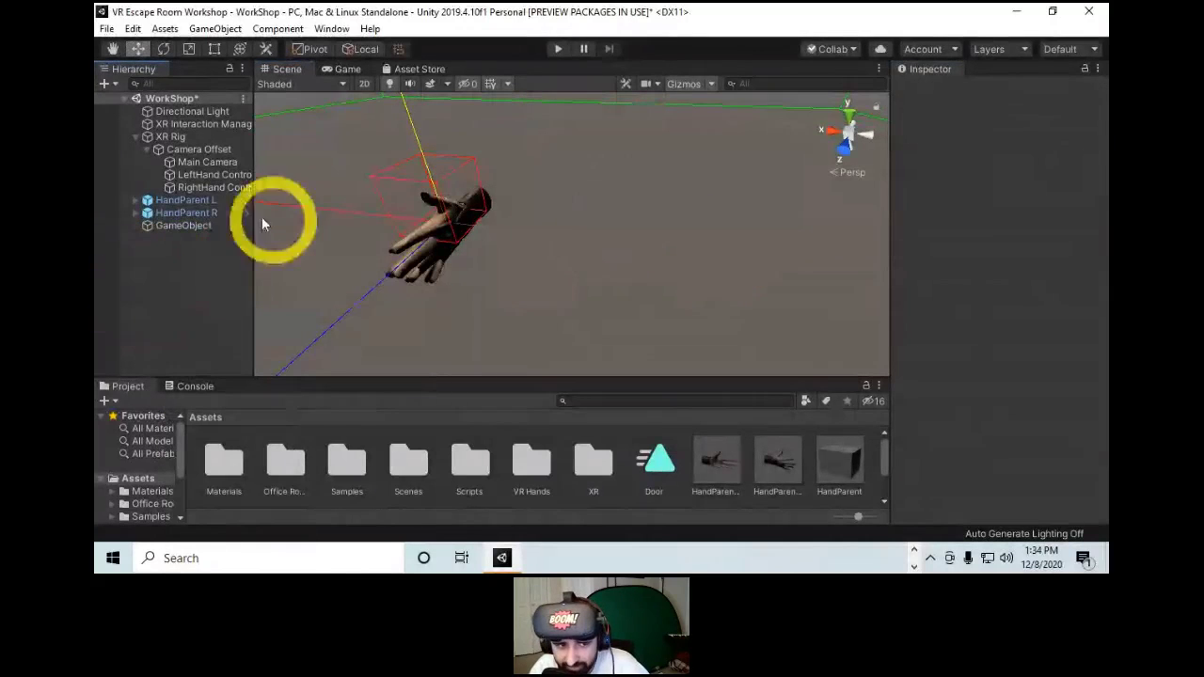
# Rename the empty object as Hand Left.
pyautogui.click(183, 226)
pyautogui.keyDown('alt'); pyautogui.moveTo(674, 247); pyautogui.dragTo(360, 201); pyautogui.keyUp('alt')
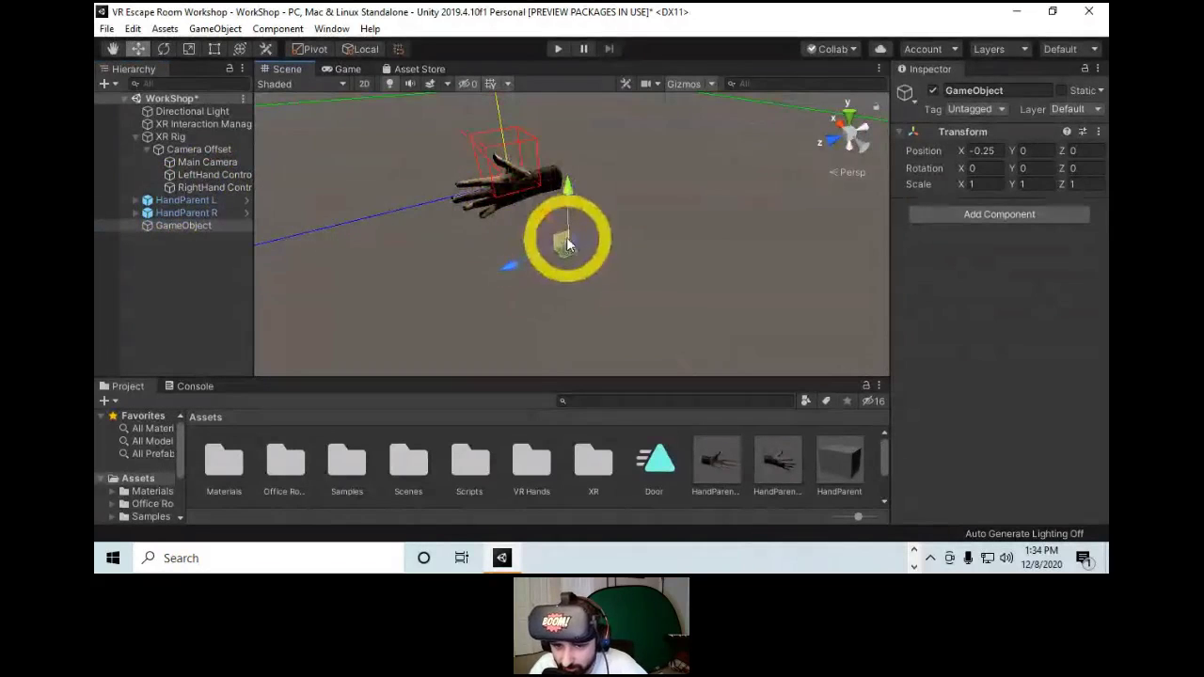
pyautogui.click(181, 228)
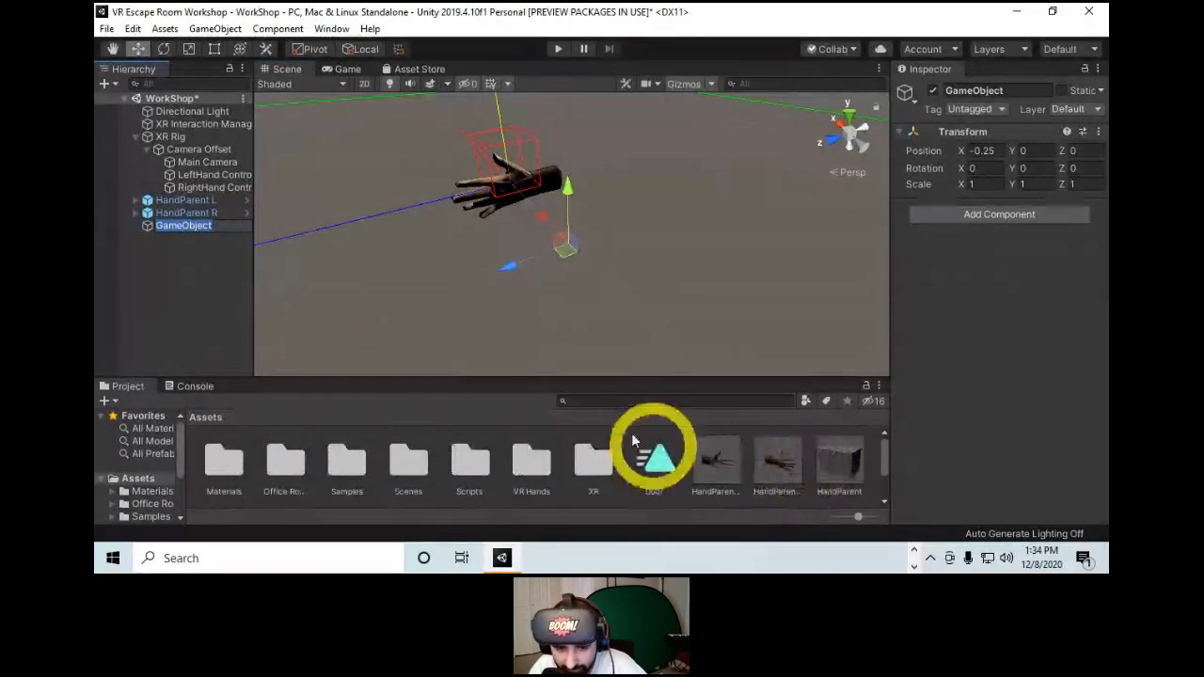
pyautogui.press('F2')
pyautogui.write('Hand Left')
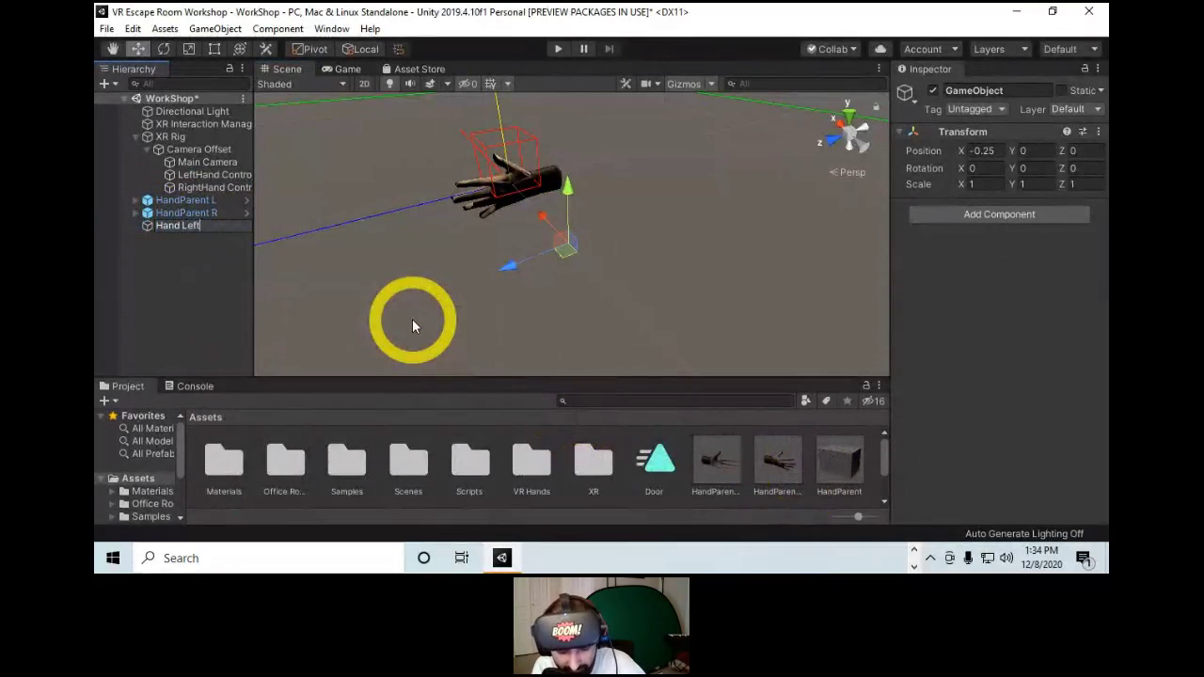
pyautogui.press('Return')
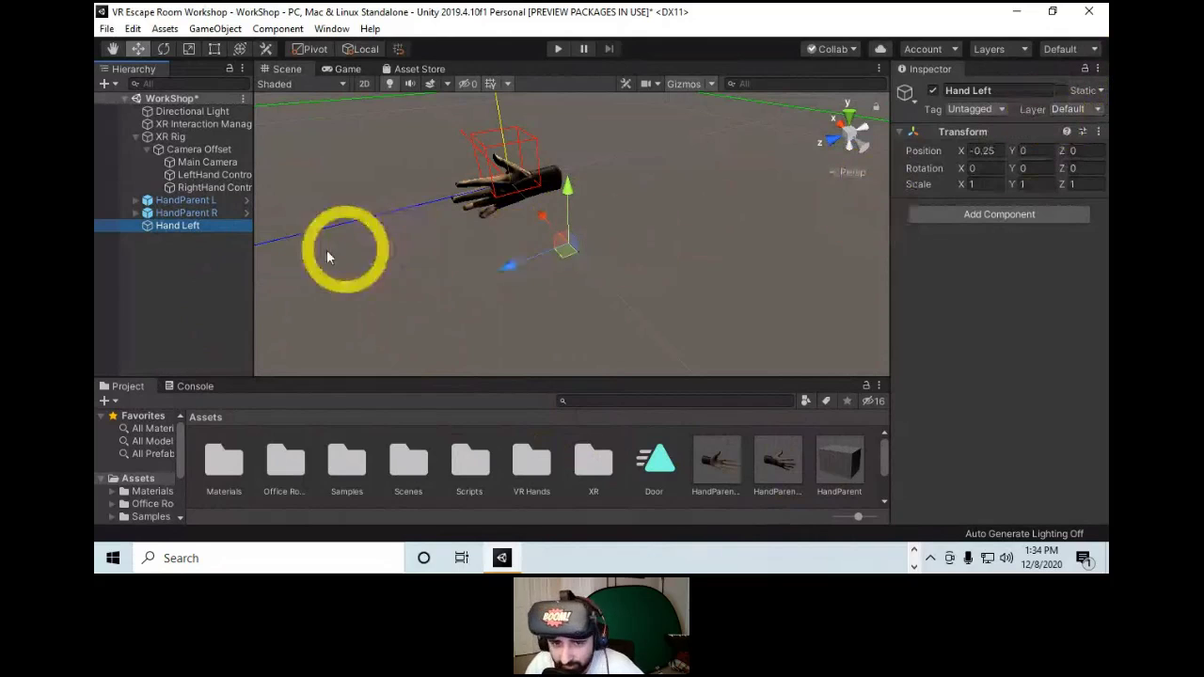
# Make HandParent L a child of Hand Left and set its local X position to 0.
pyautogui.moveTo(189, 223)
pyautogui.mouseDown()
pyautogui.moveTo(202, 194)
pyautogui.moveTo(208, 224)
pyautogui.moveTo(197, 227)
pyautogui.mouseUp()
pyautogui.click(189, 214)
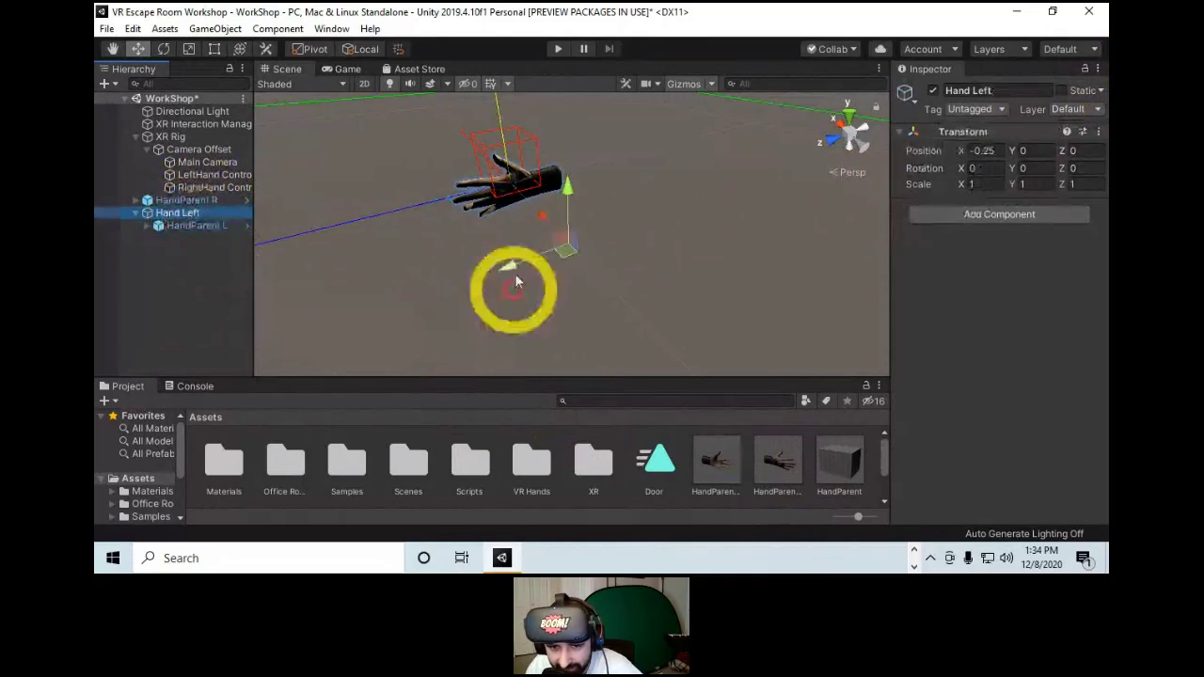
pyautogui.keyDown('alt'); pyautogui.moveTo(511, 282); pyautogui.dragTo(631, 264); pyautogui.keyUp('alt')
pyautogui.click(183, 230)
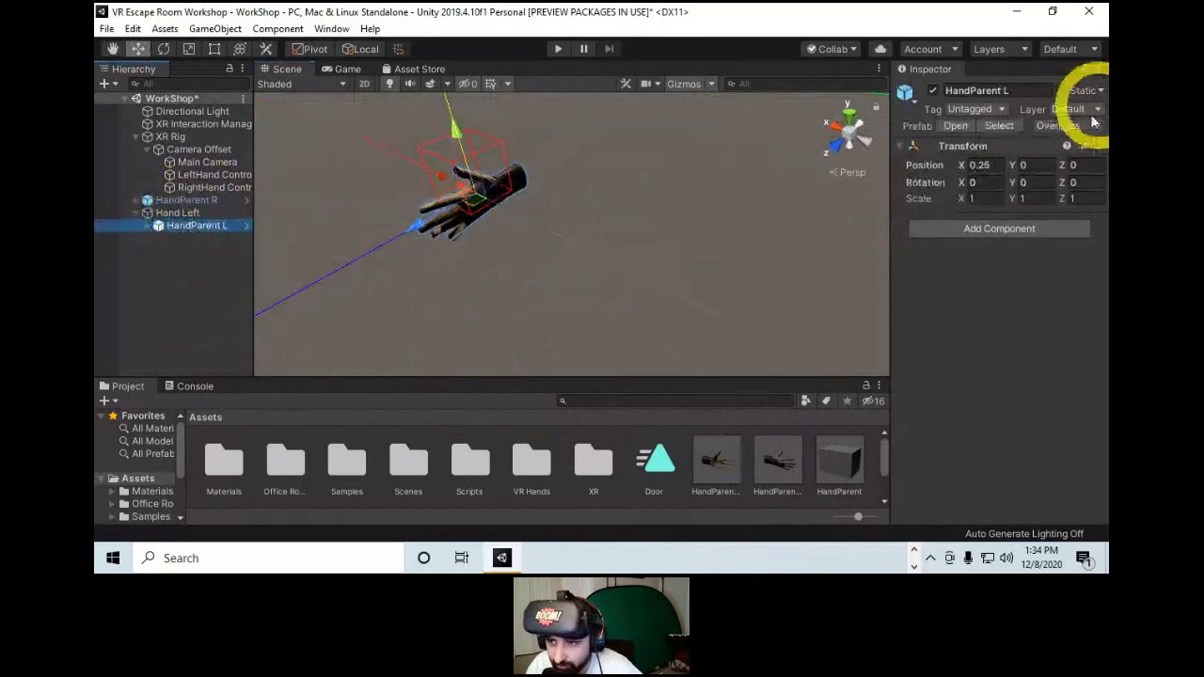
pyautogui.click(997, 172)
pyautogui.write('0')
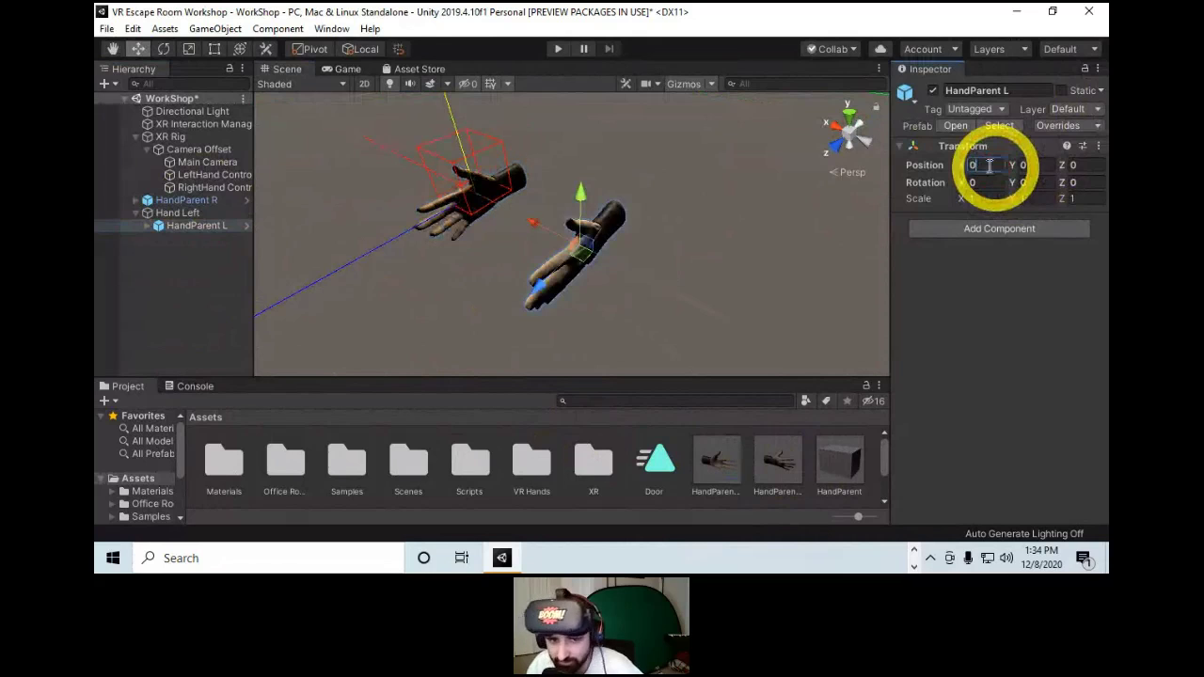
pyautogui.click(179, 216)
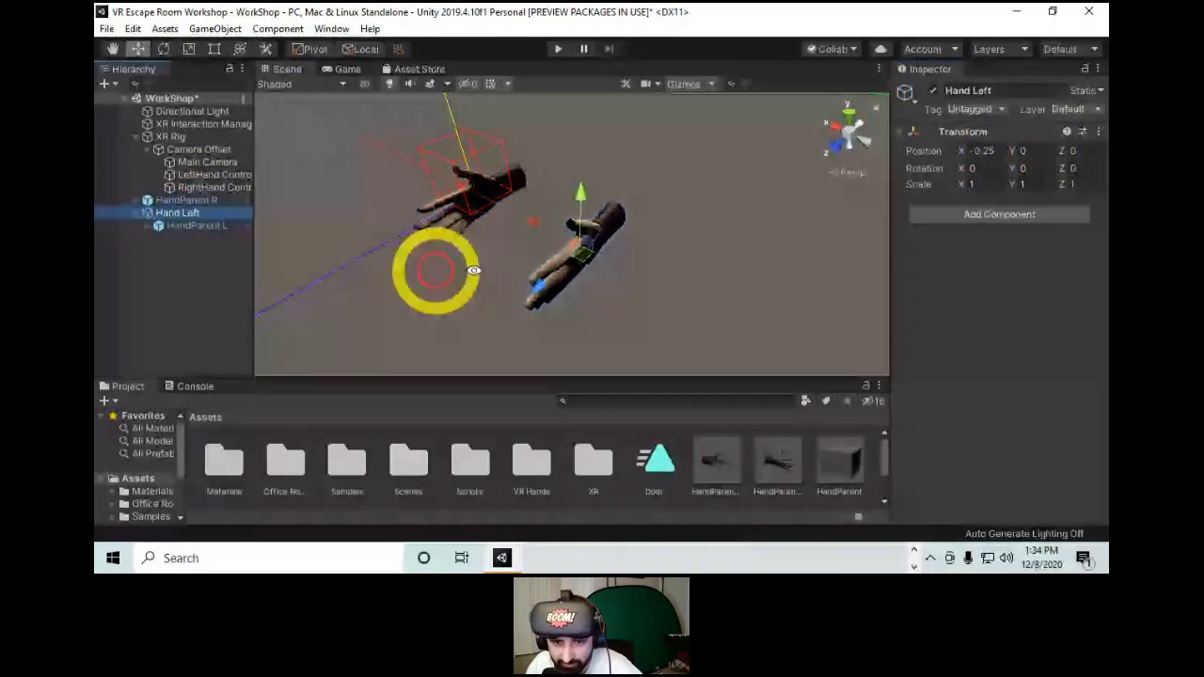
# Delete the Hand Left and HandParent R objects, including the nested HandParent L, from the scene.
pyautogui.keyDown('alt'); pyautogui.moveTo(473, 270); pyautogui.dragTo(599, 276); pyautogui.keyUp('alt')
pyautogui.press('e')
pyautogui.moveTo(508, 209); pyautogui.dragTo(576, 276)
pyautogui.click(167, 225)
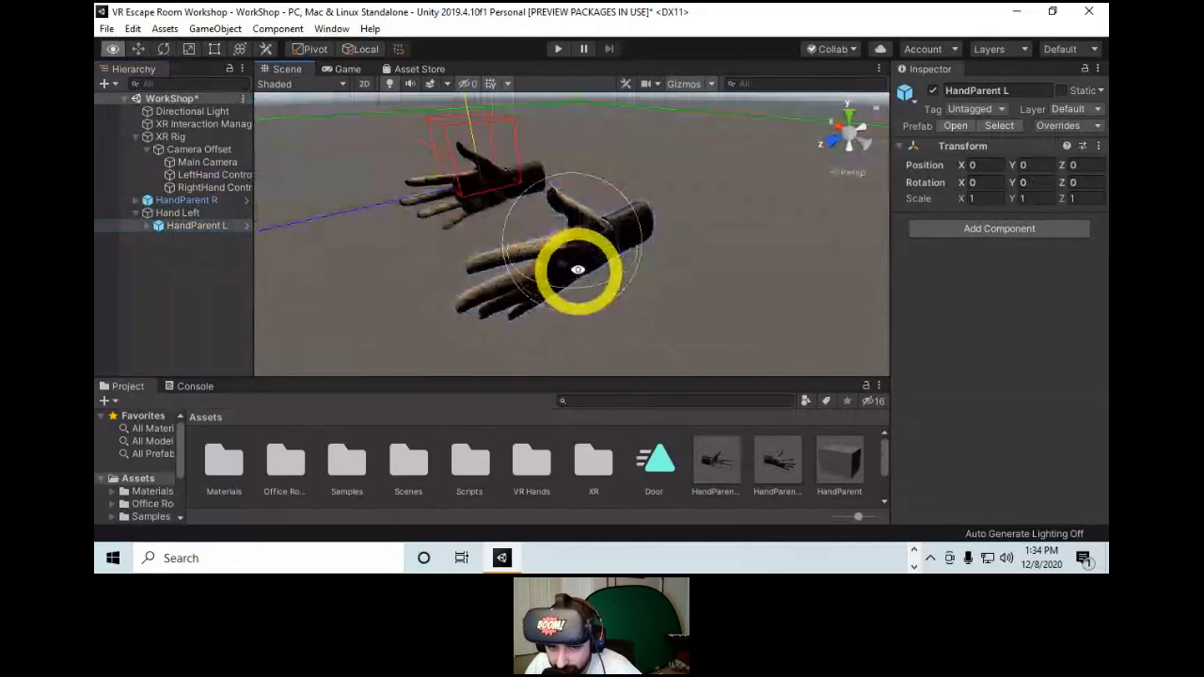
pyautogui.keyDown('shift'); pyautogui.click(176, 200); pyautogui.keyUp('shift')
pyautogui.press('Delete')
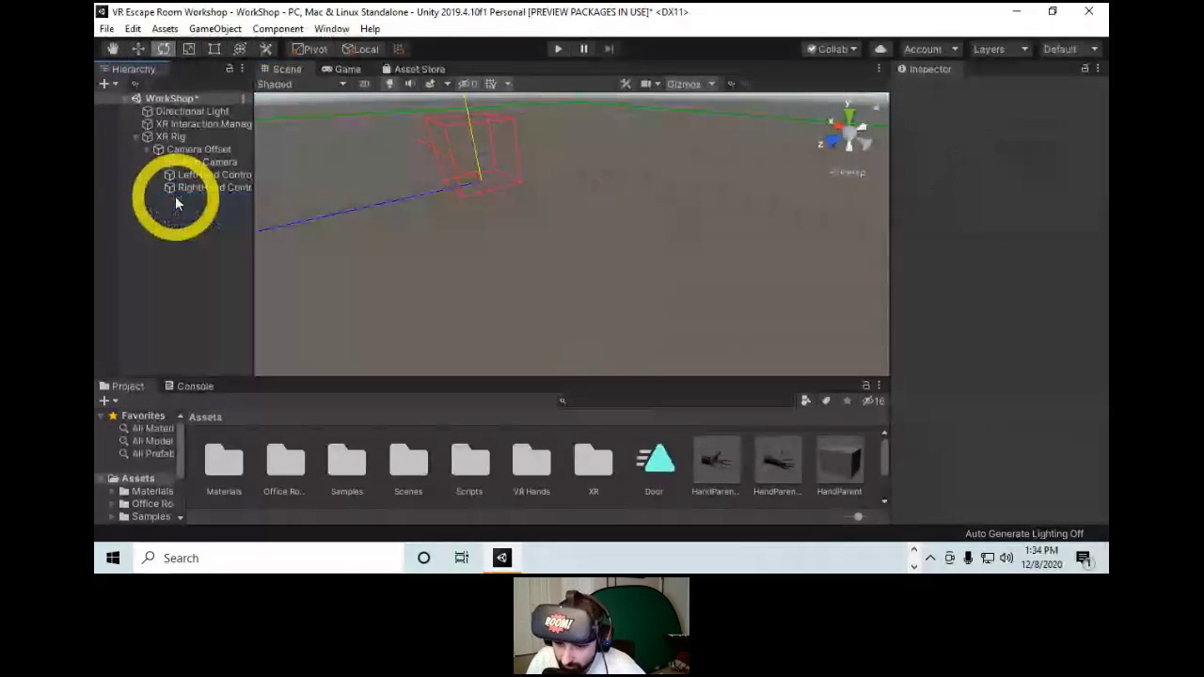
pyautogui.click(782, 460)
pyautogui.keyDown('shift'); pyautogui.click(719, 461); pyautogui.keyUp('shift')
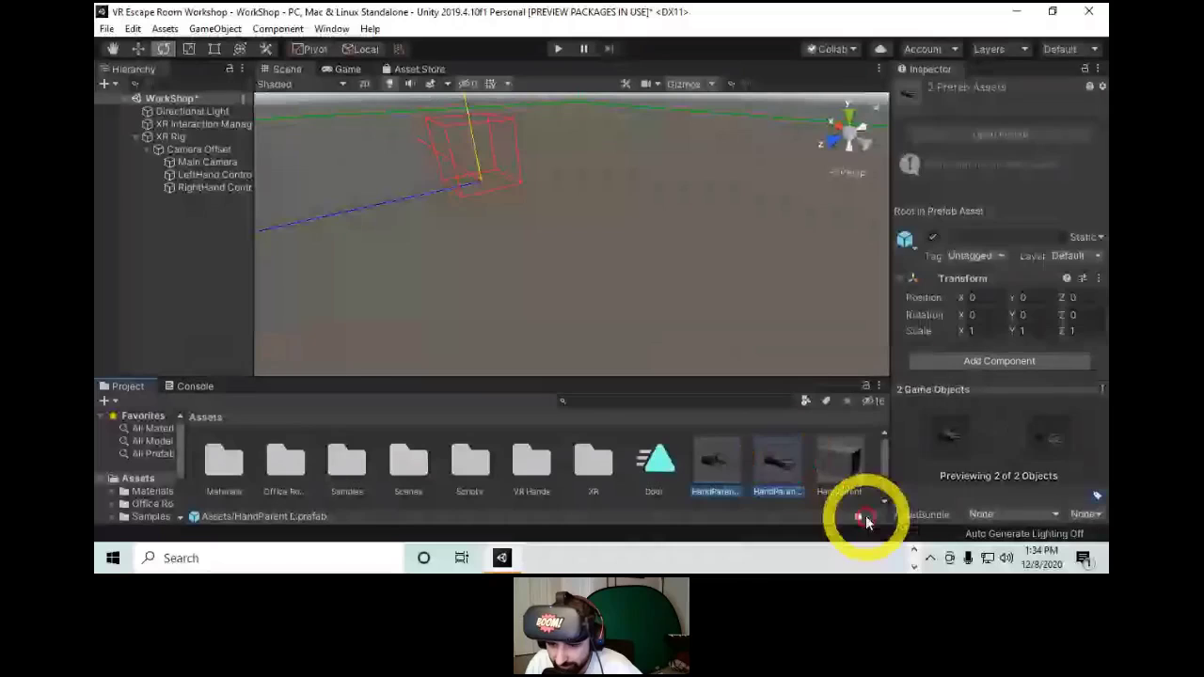
pyautogui.moveTo(755, 455); pyautogui.dragTo(179, 235)
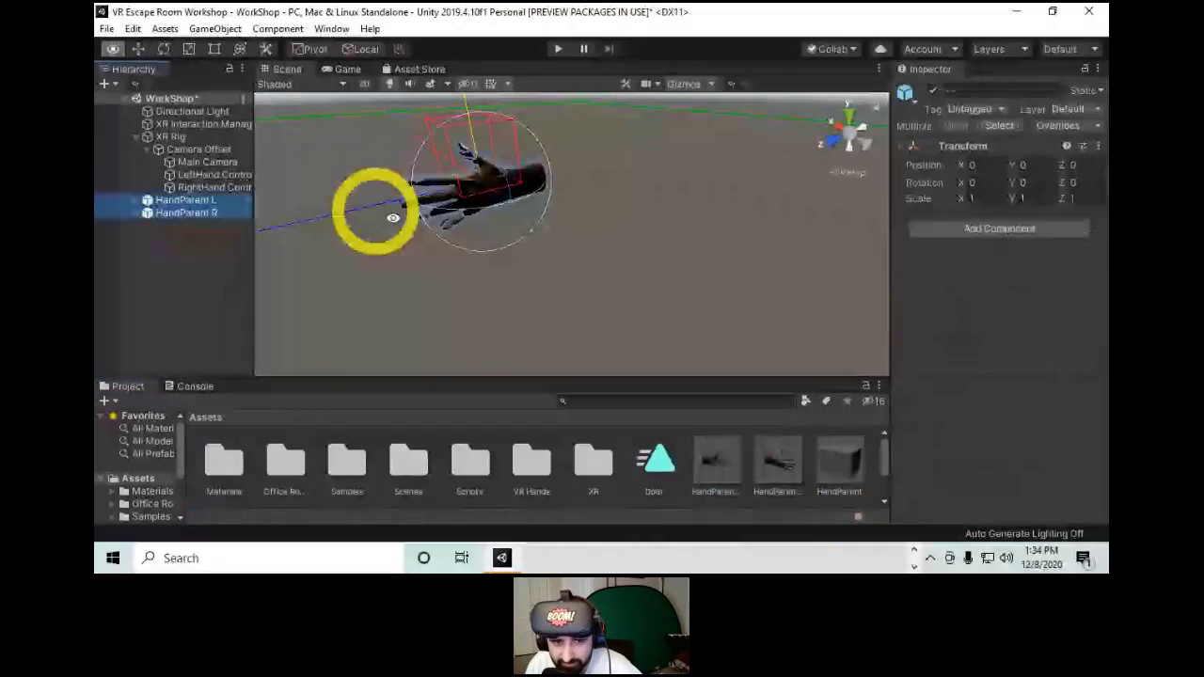
pyautogui.moveTo(376, 210); pyautogui.dragTo(585, 330, button='right')
pyautogui.press('w')
pyautogui.moveTo(335, 209); pyautogui.dragTo(486, 258)
pyautogui.hotkey('ctrl', 'z')
pyautogui.press('f')
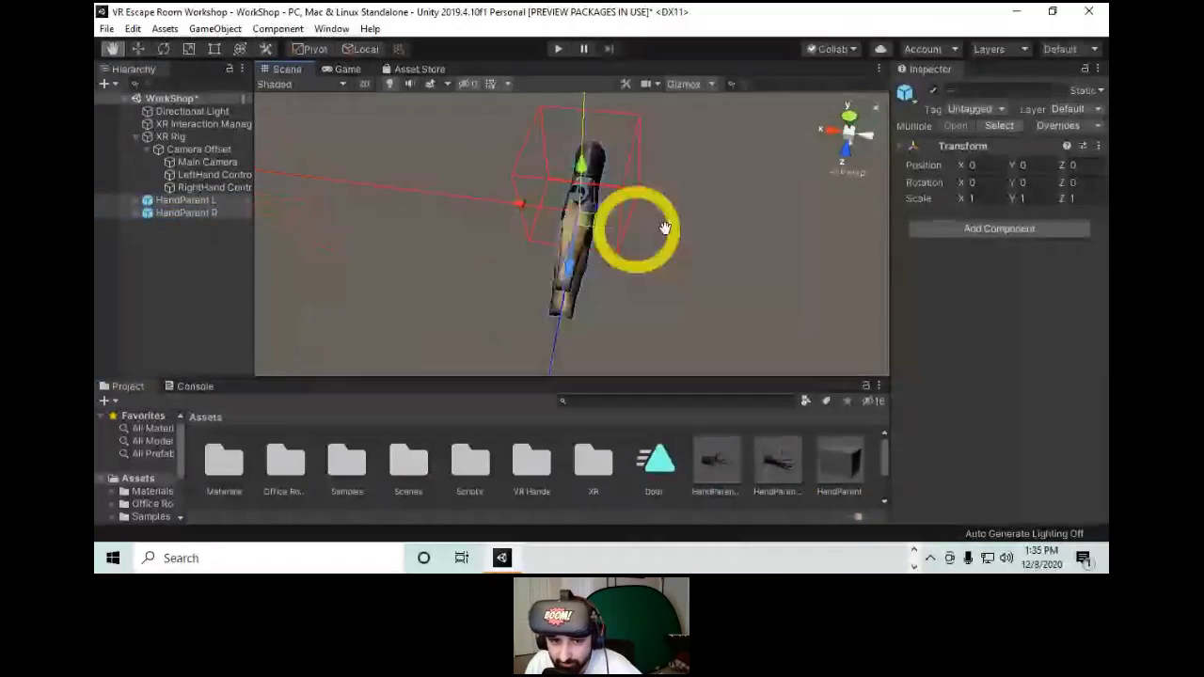
pyautogui.hotkey('ctrl', 'z')
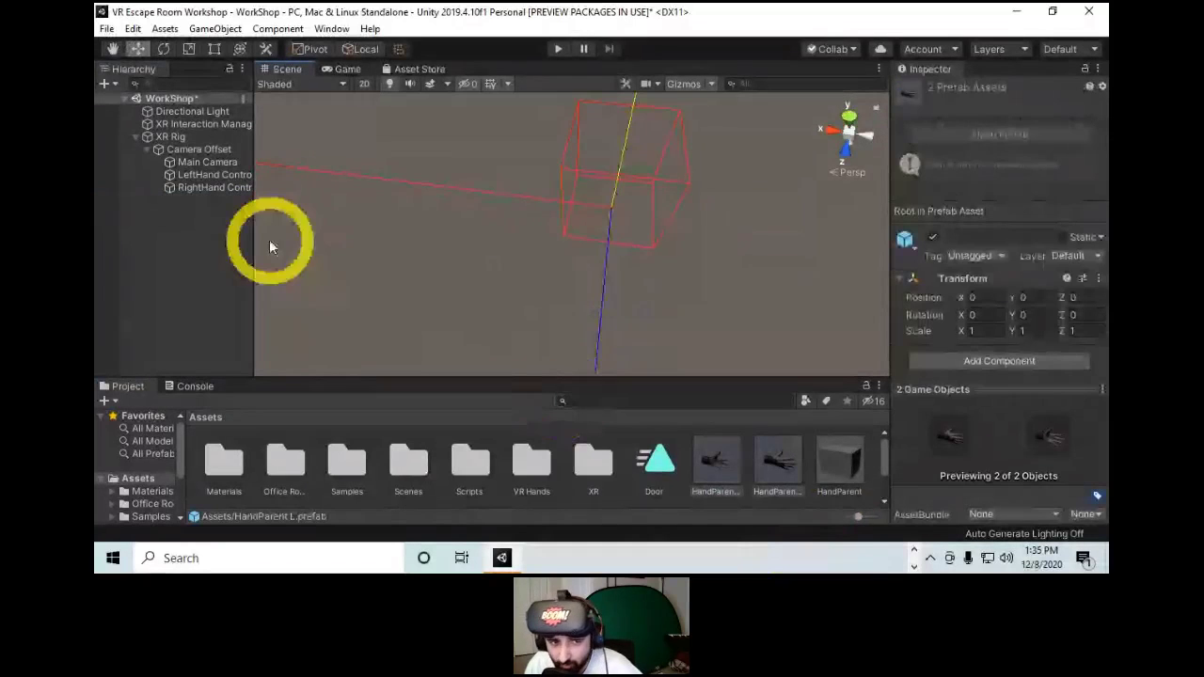
# Add the HandParent L and HandParent R prefabs together at the root of the scene.
pyautogui.moveTo(743, 477); pyautogui.dragTo(201, 250)
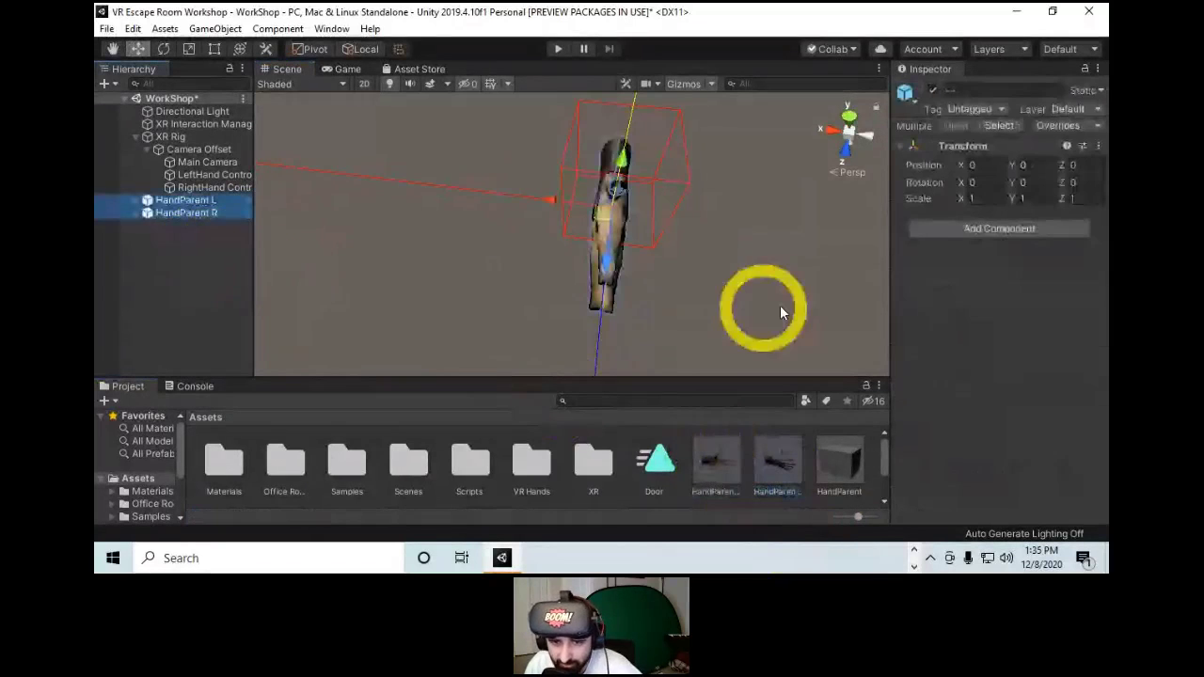
pyautogui.keyDown('alt'); pyautogui.moveTo(780, 304); pyautogui.dragTo(611, 233); pyautogui.keyUp('alt')
pyautogui.click(179, 212)
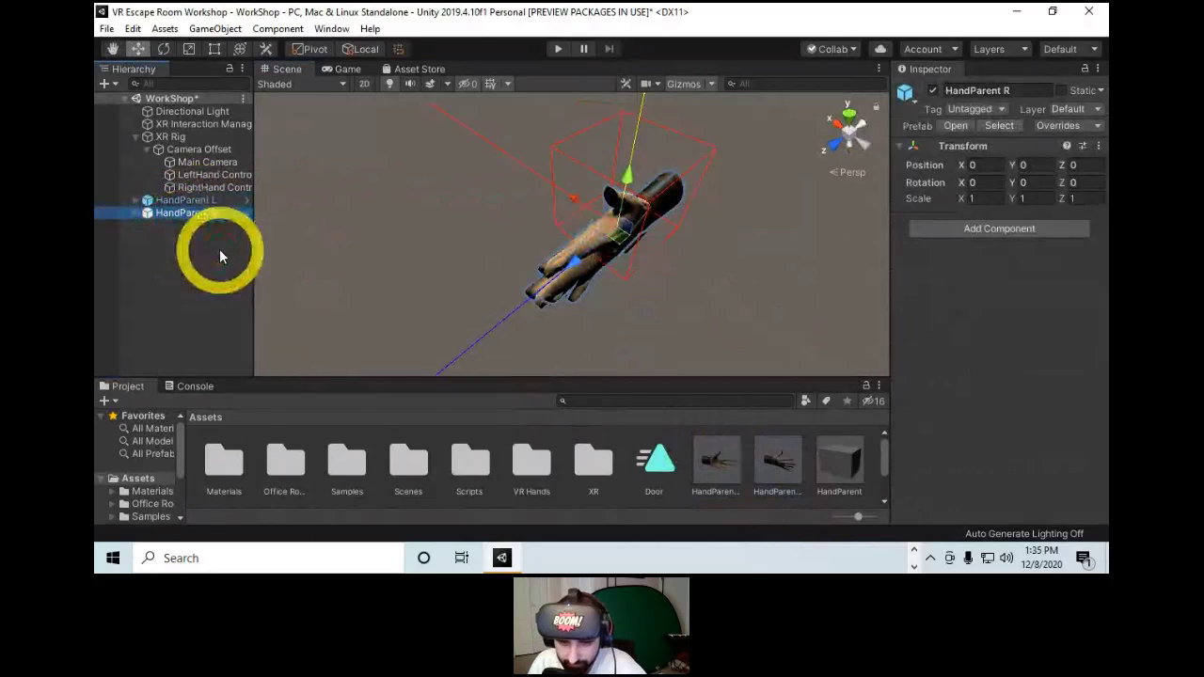
pyautogui.press('Delete')
pyautogui.hotkey('ctrl', 'z')
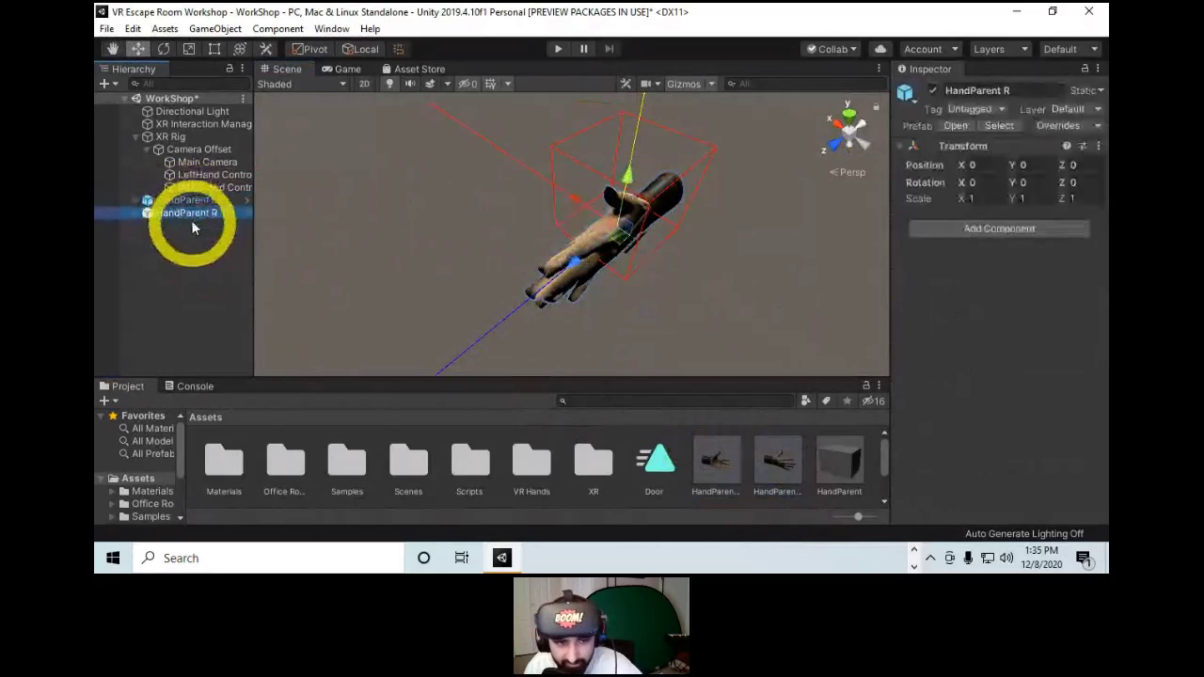
# Separate the two overlapping hands by moving HandParent R sideways to about 0.678 on the X axis.
pyautogui.click(197, 201)
pyautogui.moveTo(575, 199); pyautogui.dragTo(438, 127)
pyautogui.click(588, 243)
pyautogui.moveTo(586, 236); pyautogui.dragTo(429, 116)
pyautogui.press('f')
pyautogui.keyDown('alt'); pyautogui.moveTo(583, 242); pyautogui.dragTo(627, 317); pyautogui.keyUp('alt')
pyautogui.scroll(-3, 527, 291)
pyautogui.scroll(3, 583, 295)
pyautogui.moveTo(177, 200); pyautogui.dragTo(732, 479)
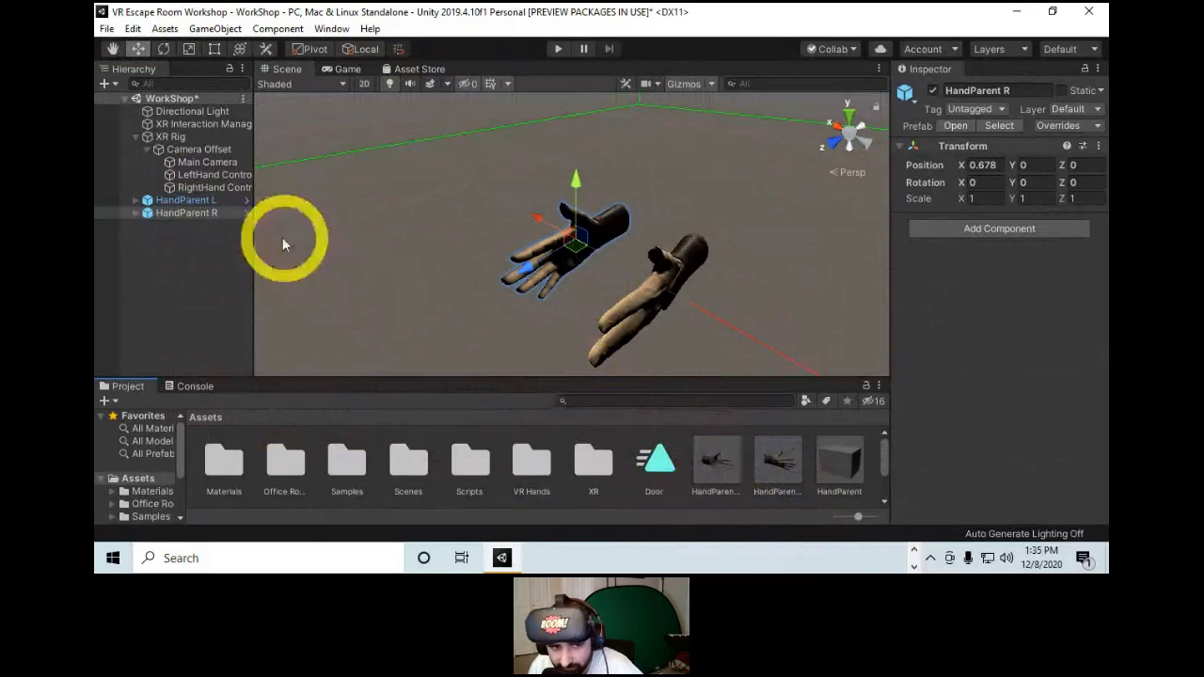
pyautogui.moveTo(220, 202); pyautogui.dragTo(779, 444)
pyautogui.click(746, 216)
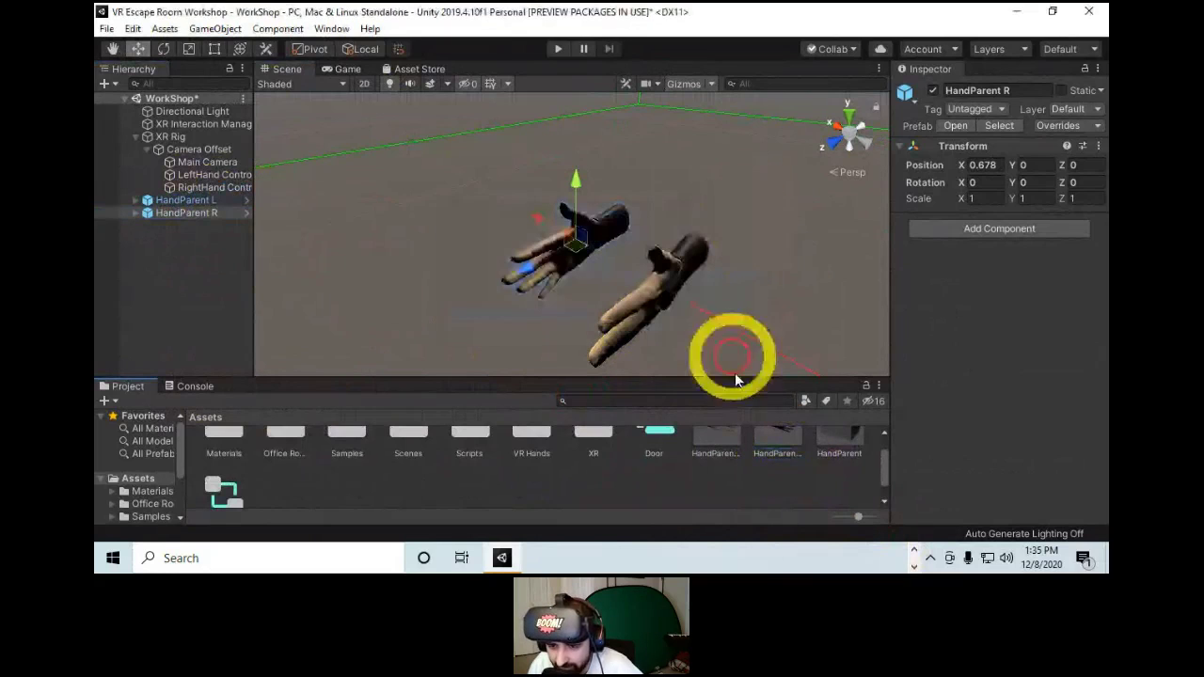
pyautogui.scroll(1, 754, 455)
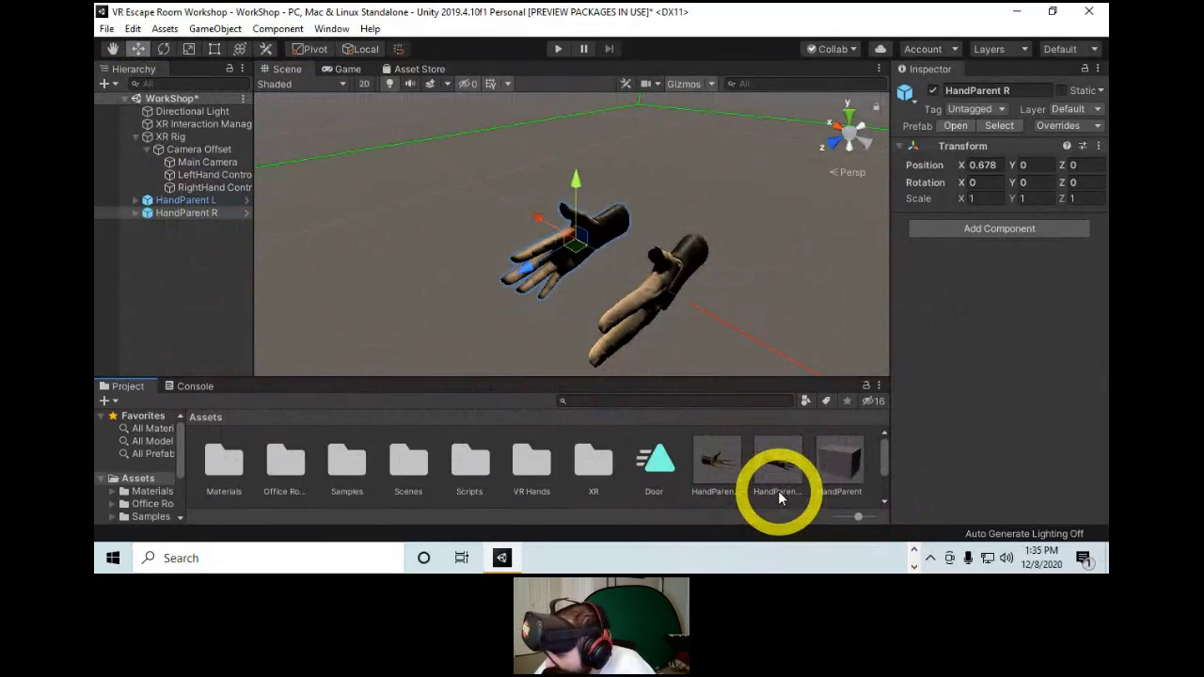
pyautogui.click(728, 471)
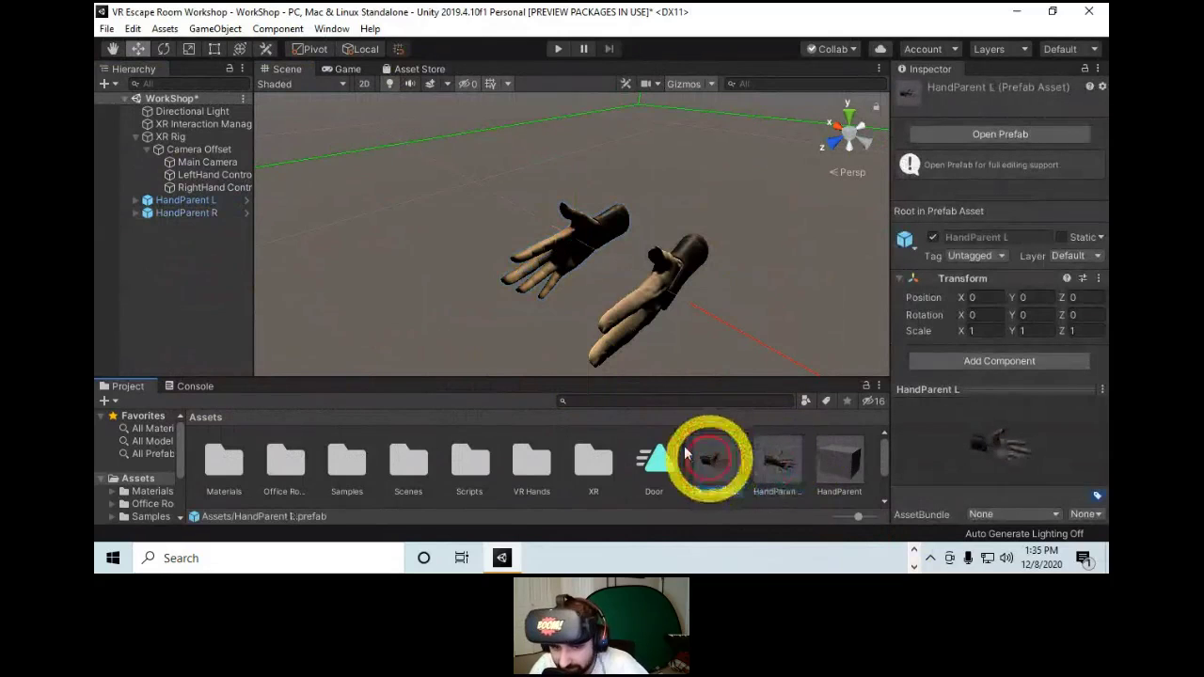
# Delete the HandParent L and HandParent R instances from the scene, keeping their prefab assets.
pyautogui.click(186, 200)
pyautogui.keyDown('shift'); pyautogui.click(193, 213); pyautogui.keyUp('shift')
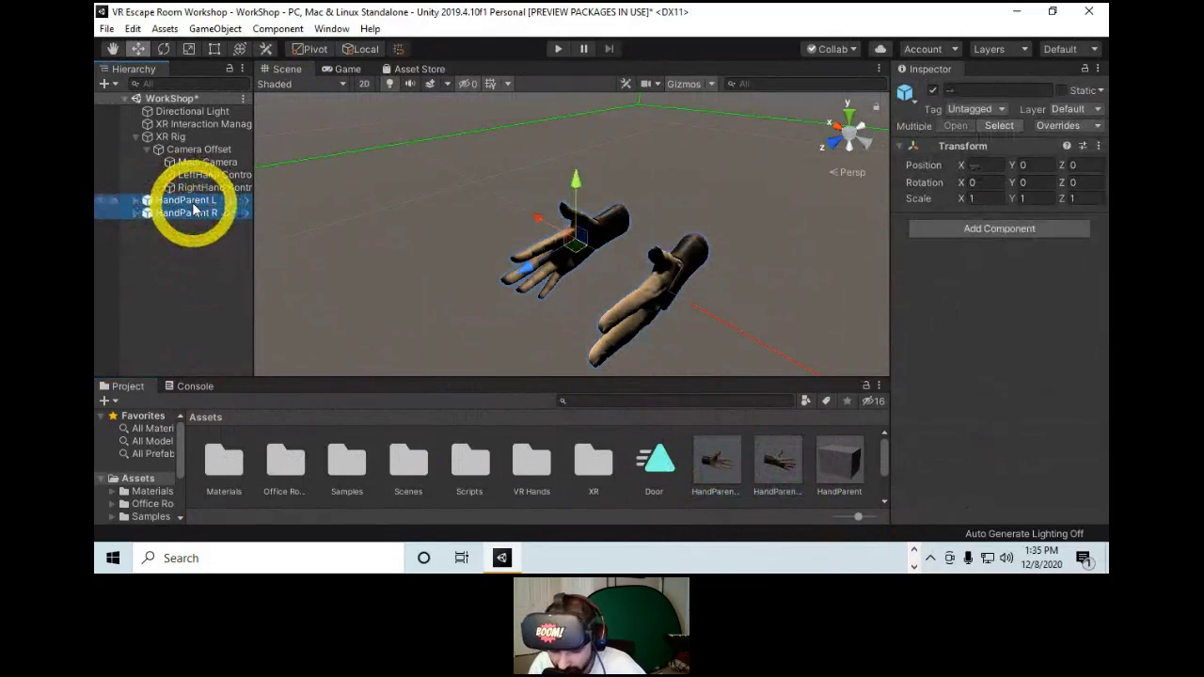
pyautogui.press('Delete')
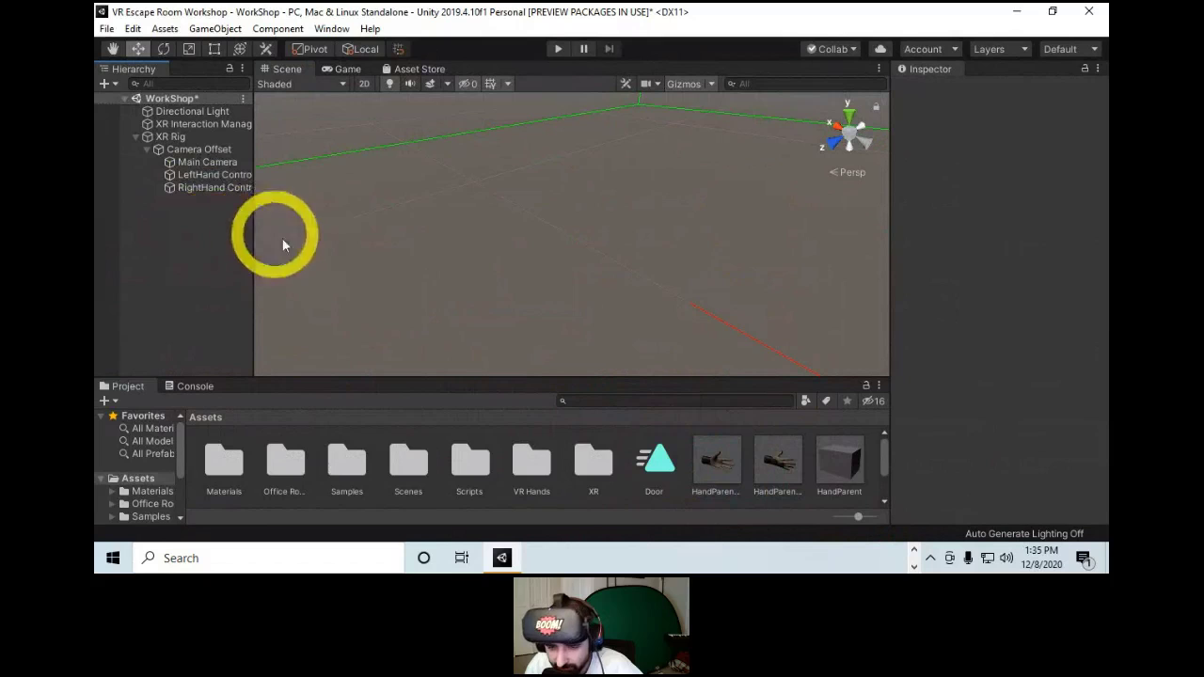
# Examine the Model Prefab settings in the XR Controller components of the LeftHand and RightHand Controllers.
pyautogui.moveTo(731, 475)
pyautogui.mouseDown()
pyautogui.moveTo(360, 316)
pyautogui.moveTo(203, 178)
pyautogui.mouseUp()
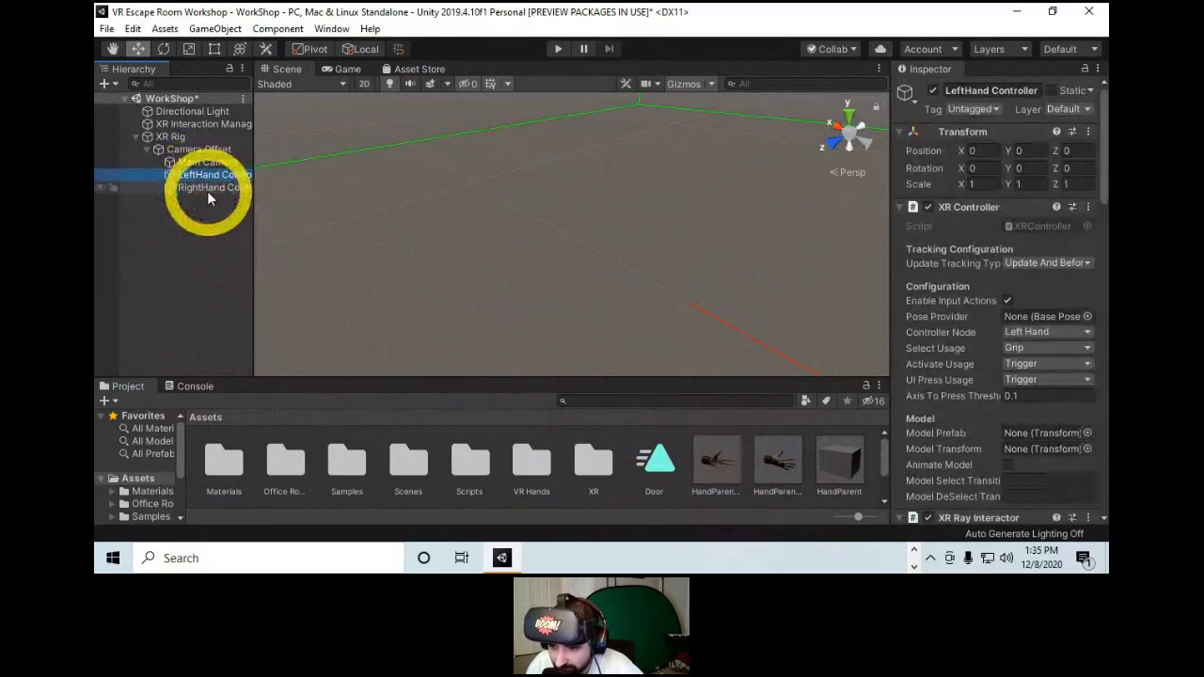
pyautogui.click(208, 188)
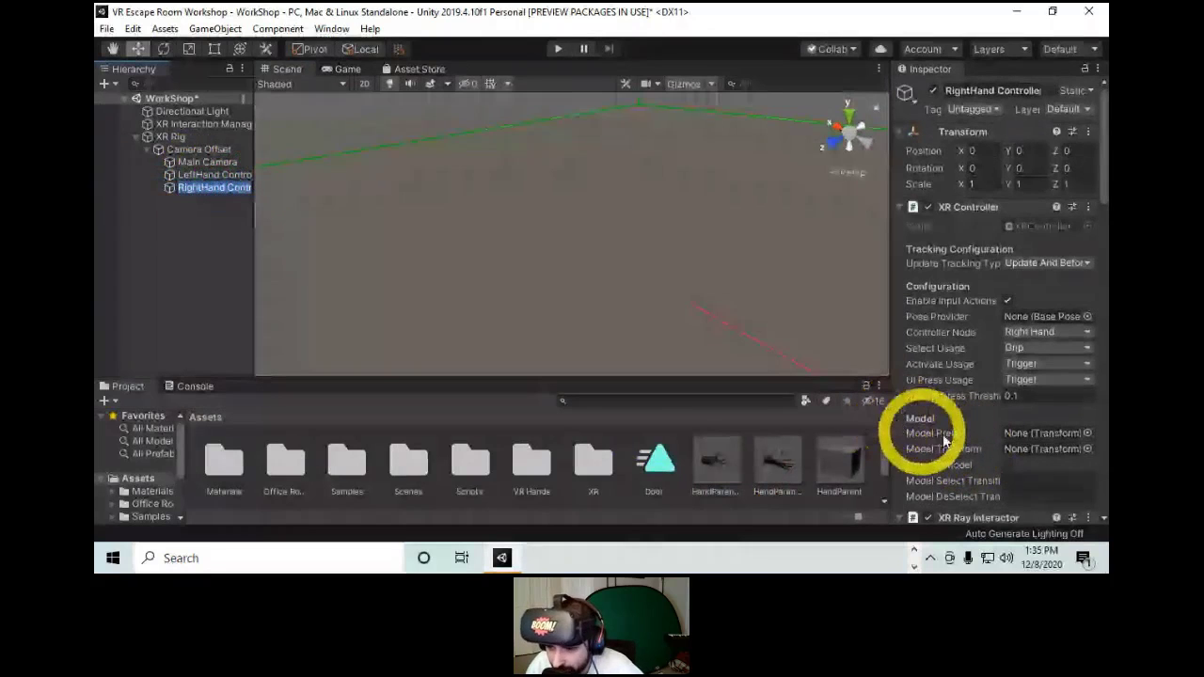
pyautogui.click(1035, 434)
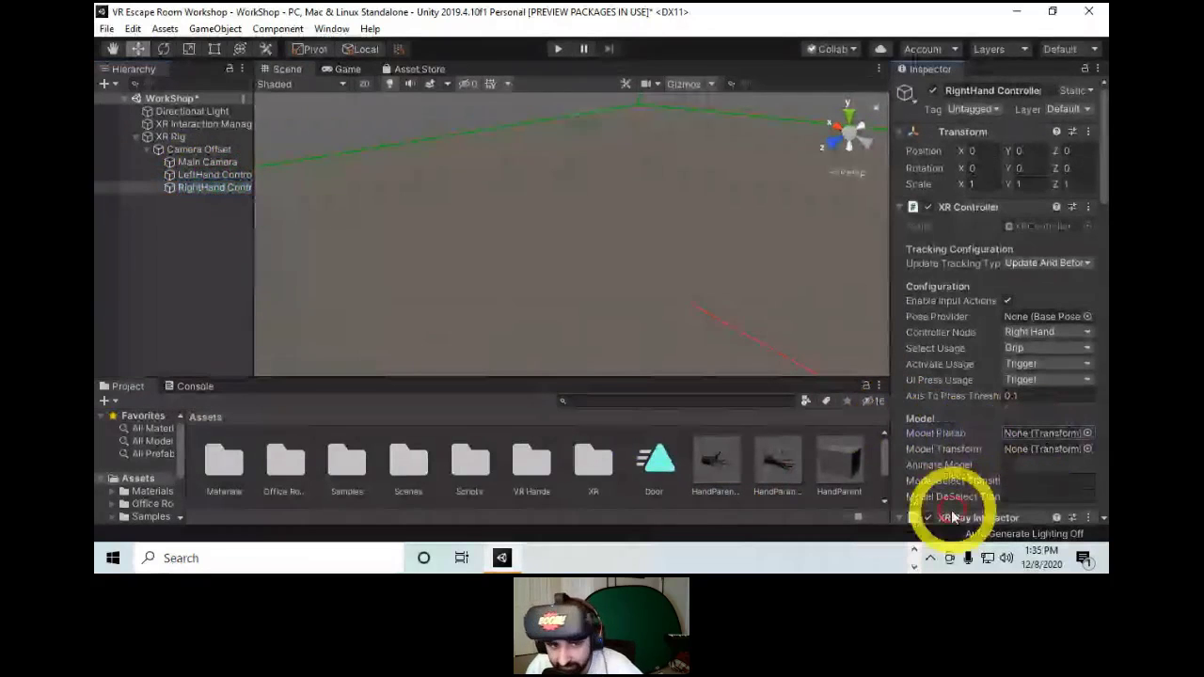
pyautogui.click(213, 176)
pyautogui.click(216, 188)
pyautogui.click(214, 176)
pyautogui.click(229, 188)
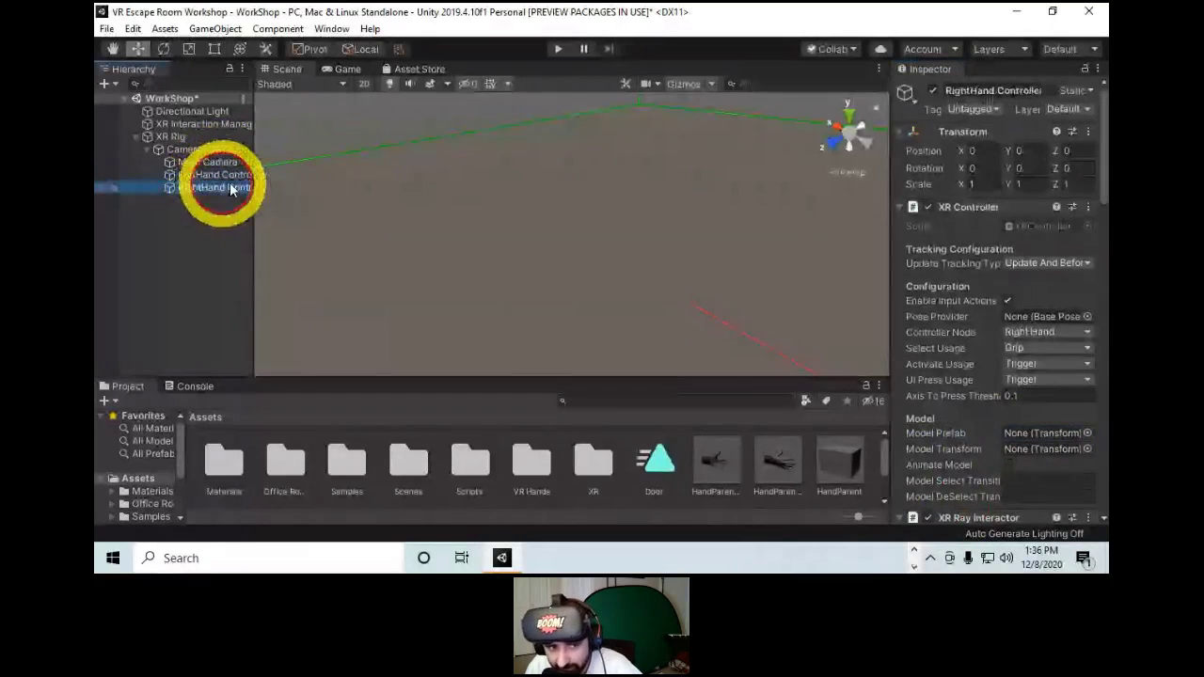
# Assign HandParent L and HandParent R as the Model Prefab of the LeftHand and RightHand Controllers, and test-run the scene.
pyautogui.click(214, 175)
pyautogui.moveTo(720, 470); pyautogui.dragTo(1043, 433)
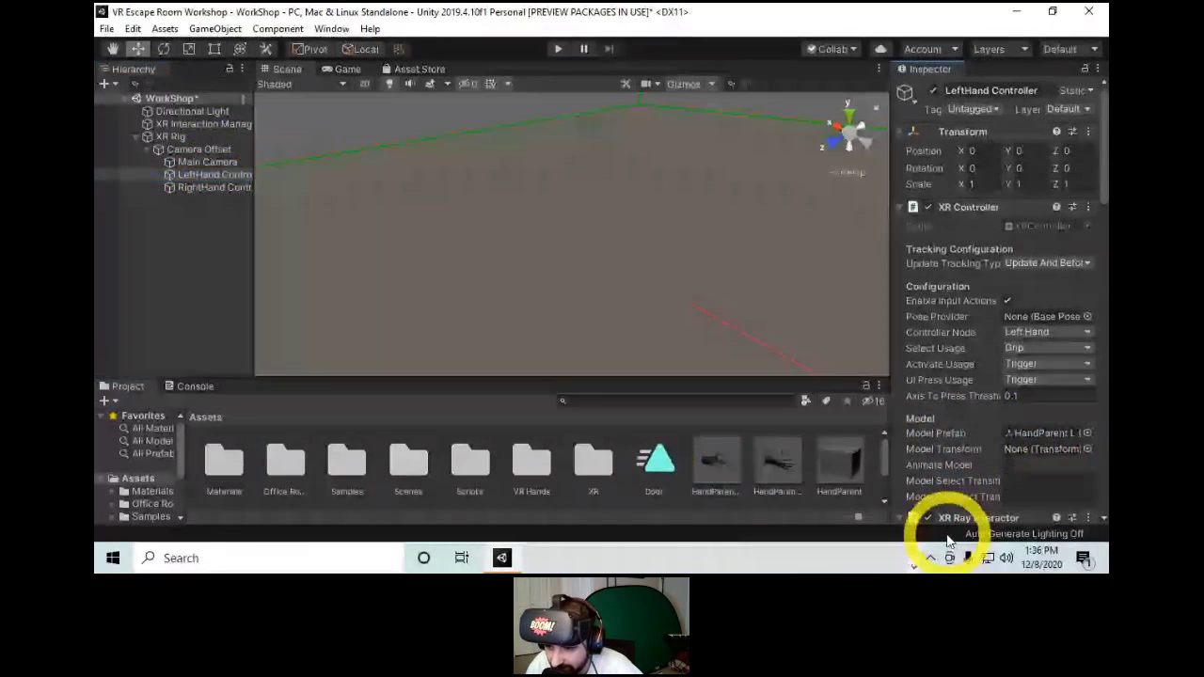
pyautogui.click(200, 188)
pyautogui.moveTo(780, 469); pyautogui.dragTo(1058, 435)
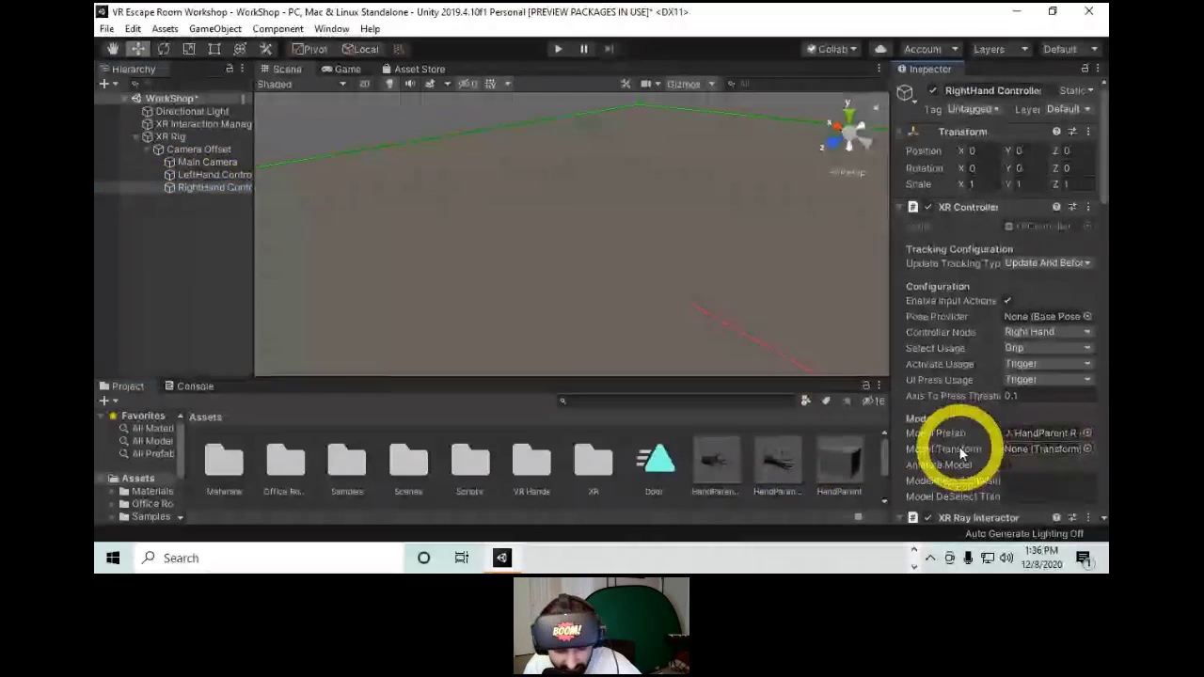
pyautogui.click(557, 49)
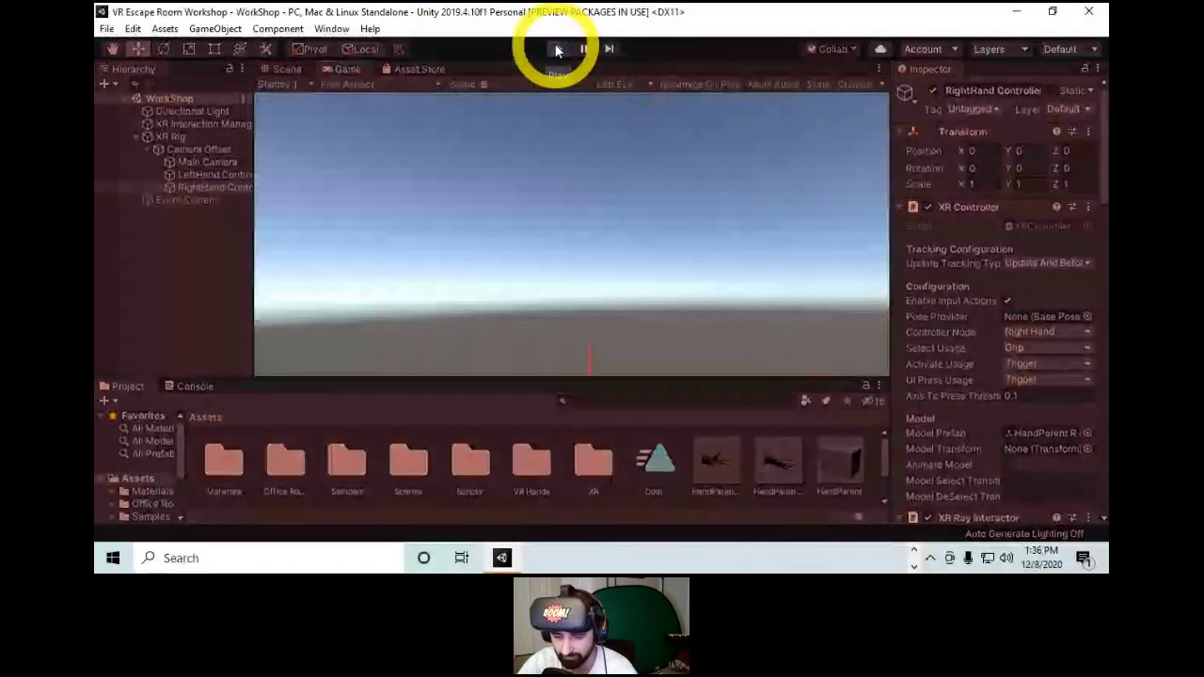
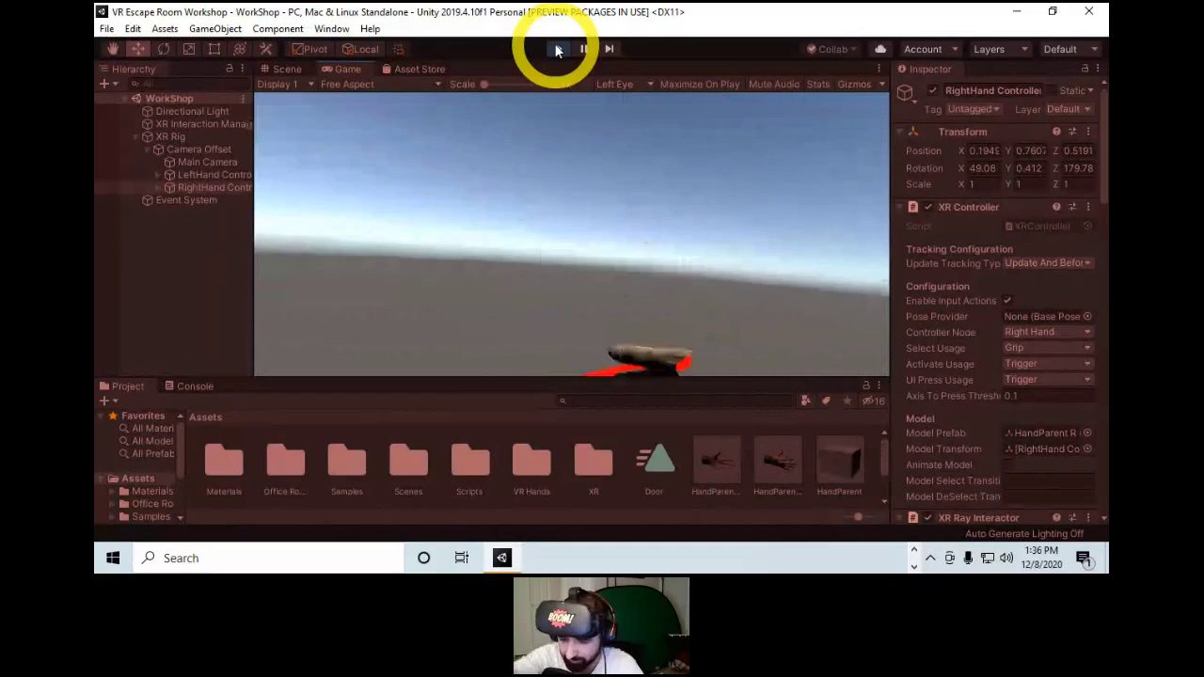
pyautogui.click(557, 50)
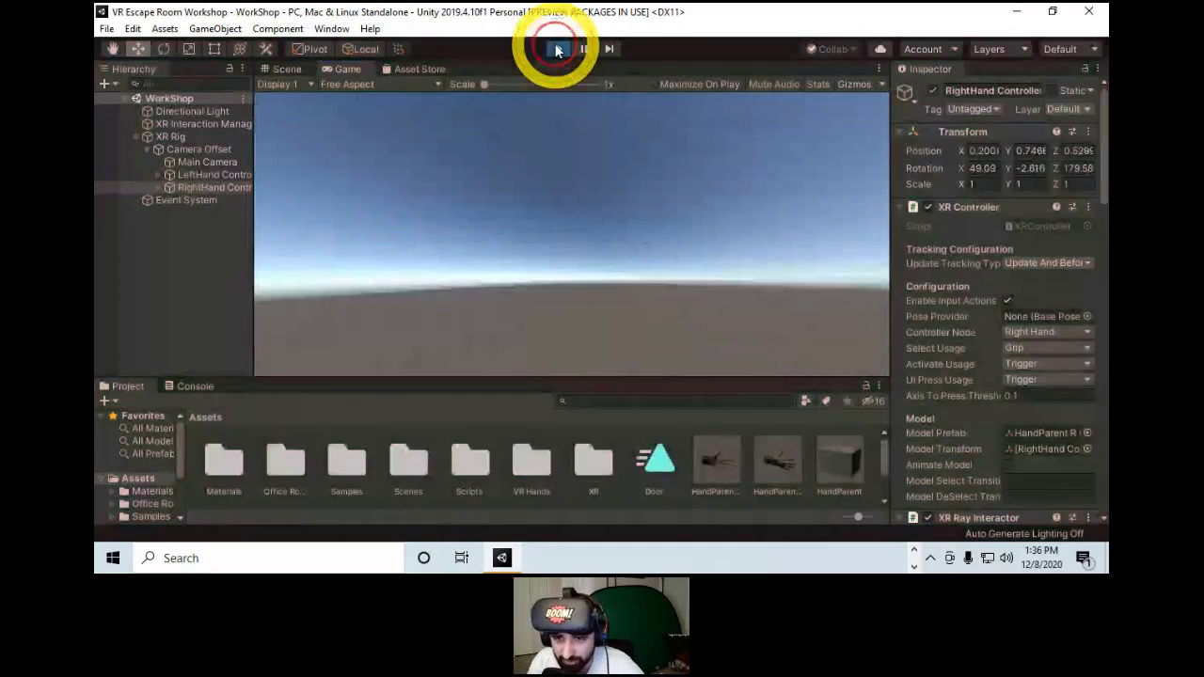
# Set the Main Camera's near clipping plane to 0.01 and test-run the scene.
pyautogui.click(192, 165)
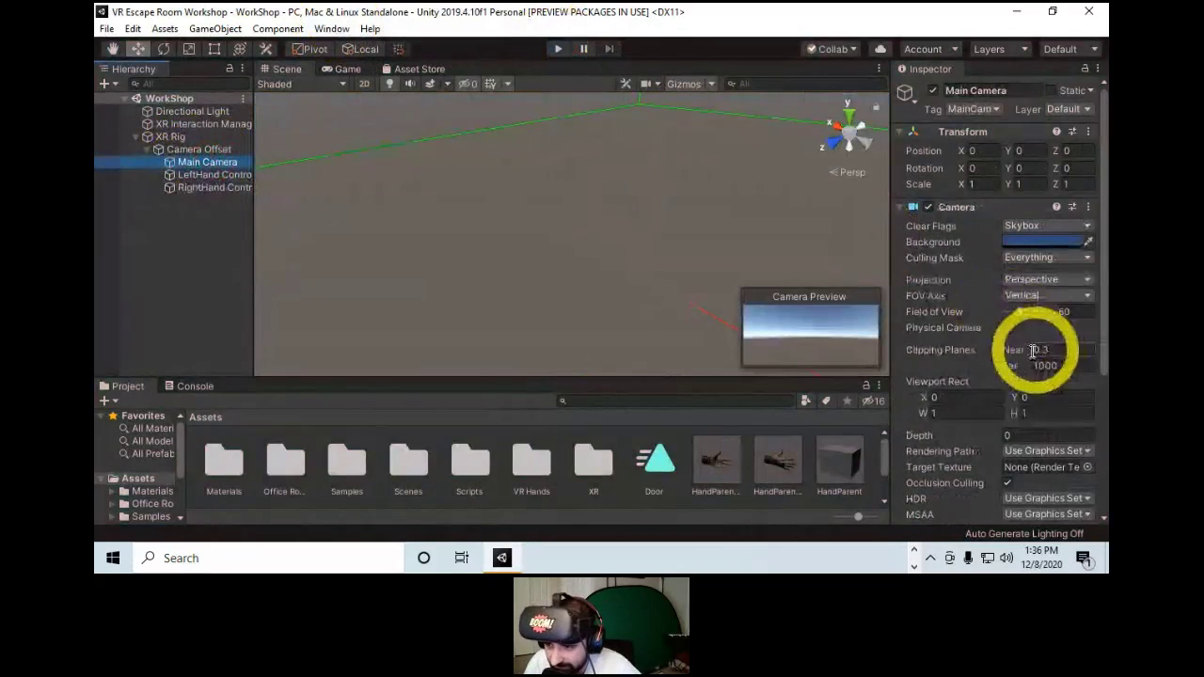
pyautogui.moveTo(1013, 358); pyautogui.dragTo(713, 293)
pyautogui.click(554, 49)
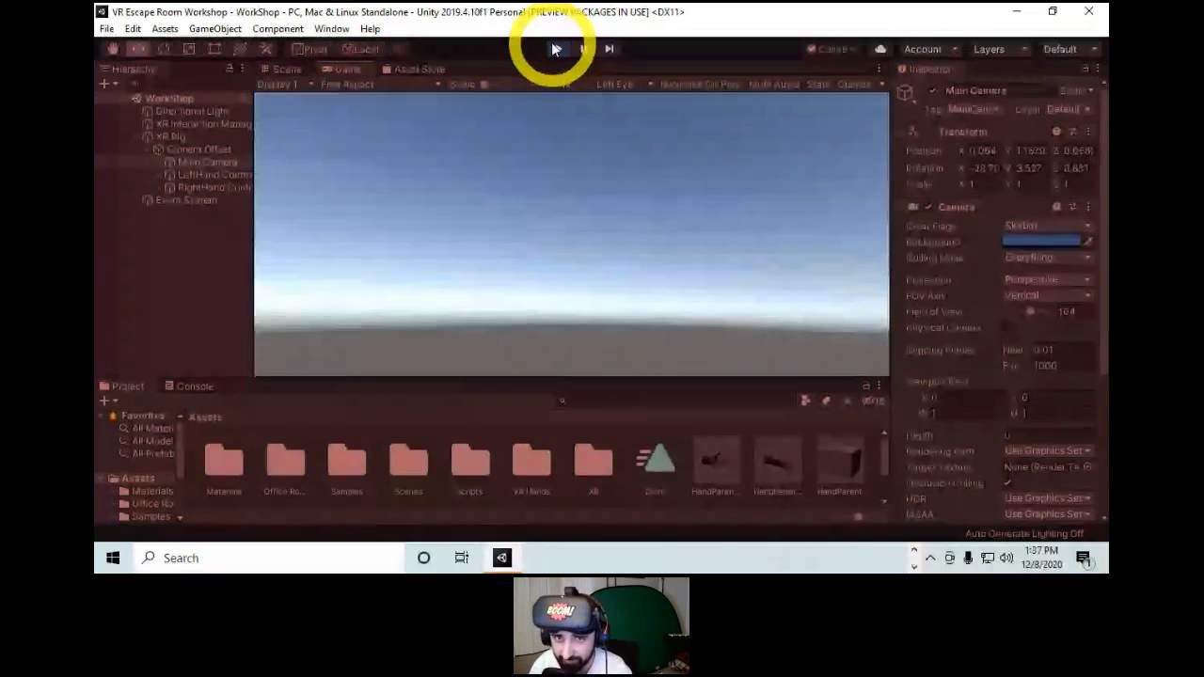
pyautogui.click(555, 49)
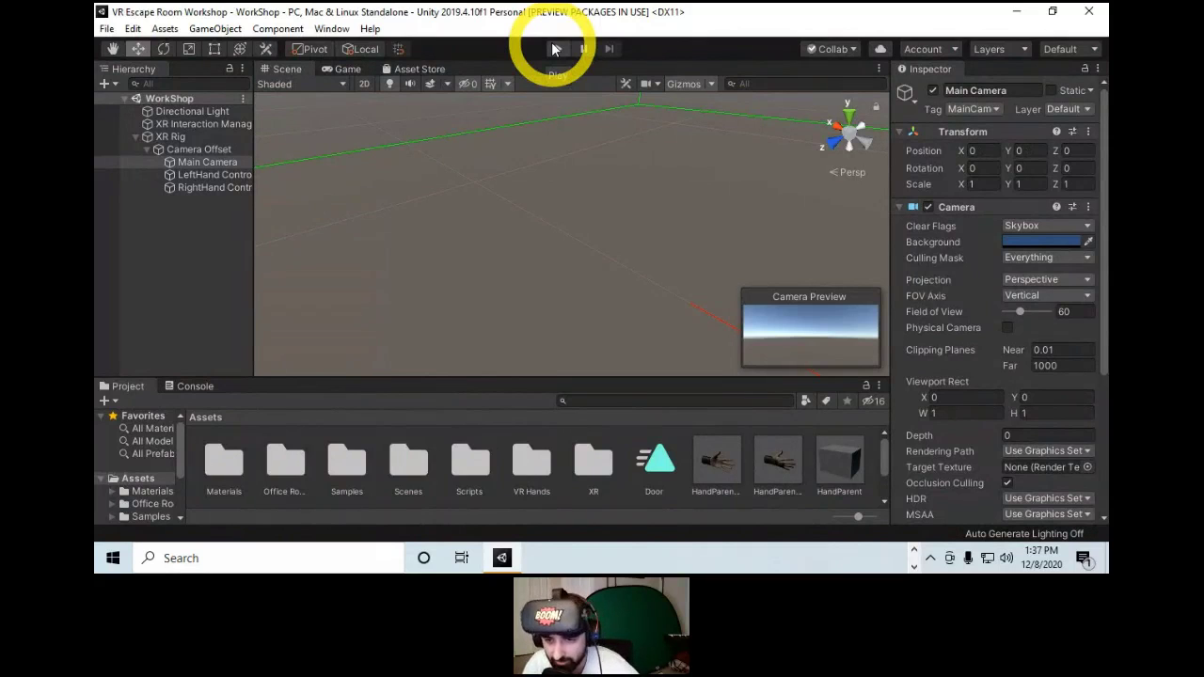
# Add a 3D cube at the root of the scene.
pyautogui.click(178, 135)
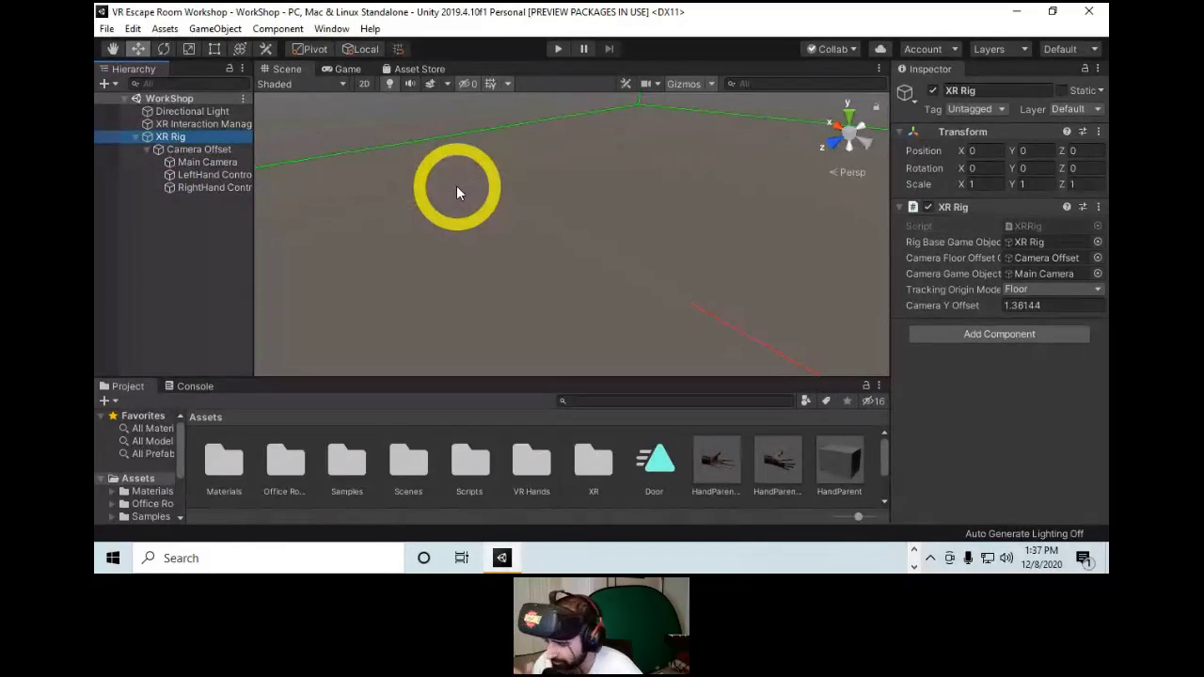
pyautogui.click(182, 251)
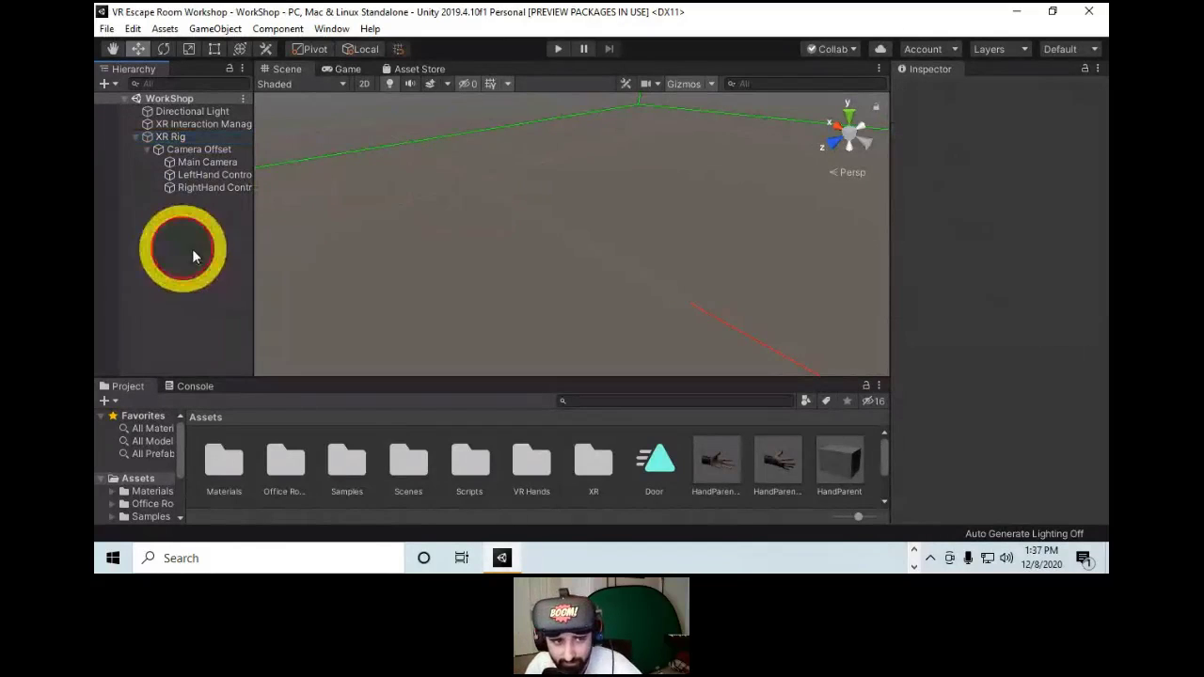
pyautogui.moveTo(526, 232); pyautogui.dragTo(672, 236, button='right')
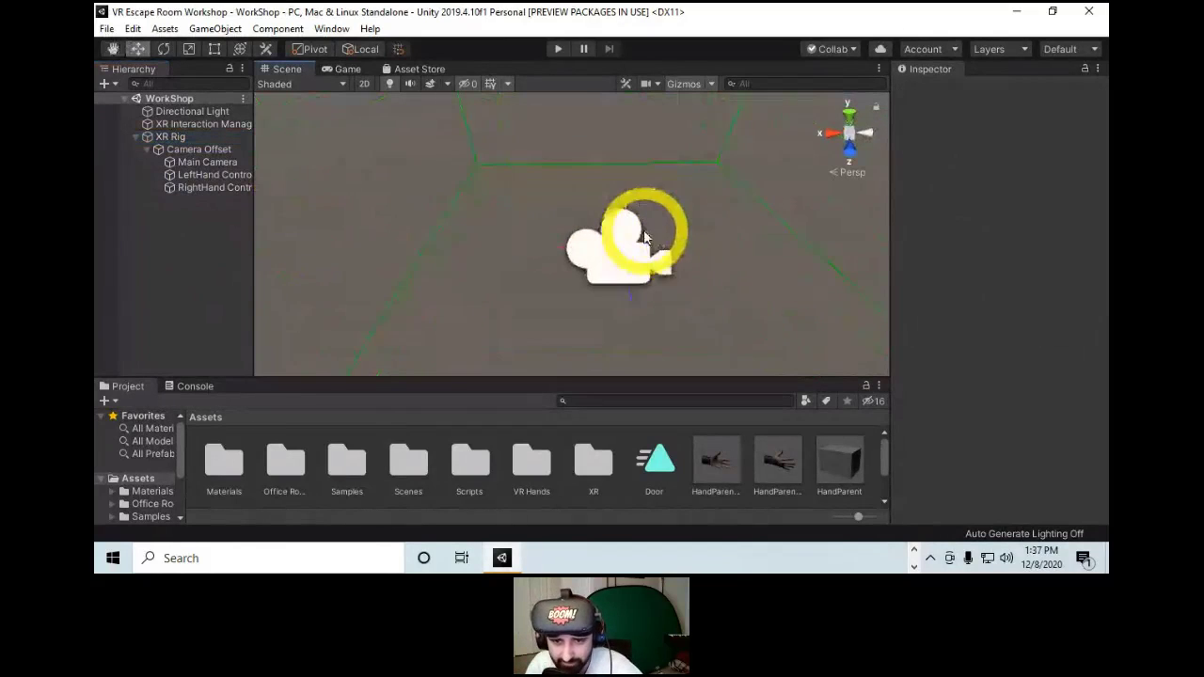
pyautogui.doubleClick(184, 140)
pyautogui.keyDown('alt'); pyautogui.moveTo(569, 142); pyautogui.dragTo(609, 205, button='right'); pyautogui.keyUp('alt')
pyautogui.scroll(-3, 606, 207)
pyautogui.keyDown('alt'); pyautogui.moveTo(604, 208); pyautogui.dragTo(709, 357); pyautogui.keyUp('alt')
pyautogui.scroll(-2, 685, 224)
pyautogui.keyDown('alt'); pyautogui.moveTo(684, 224); pyautogui.dragTo(570, 209); pyautogui.keyUp('alt')
pyautogui.moveTo(561, 161); pyautogui.dragTo(612, 236, button='middle')
pyautogui.click(193, 269)
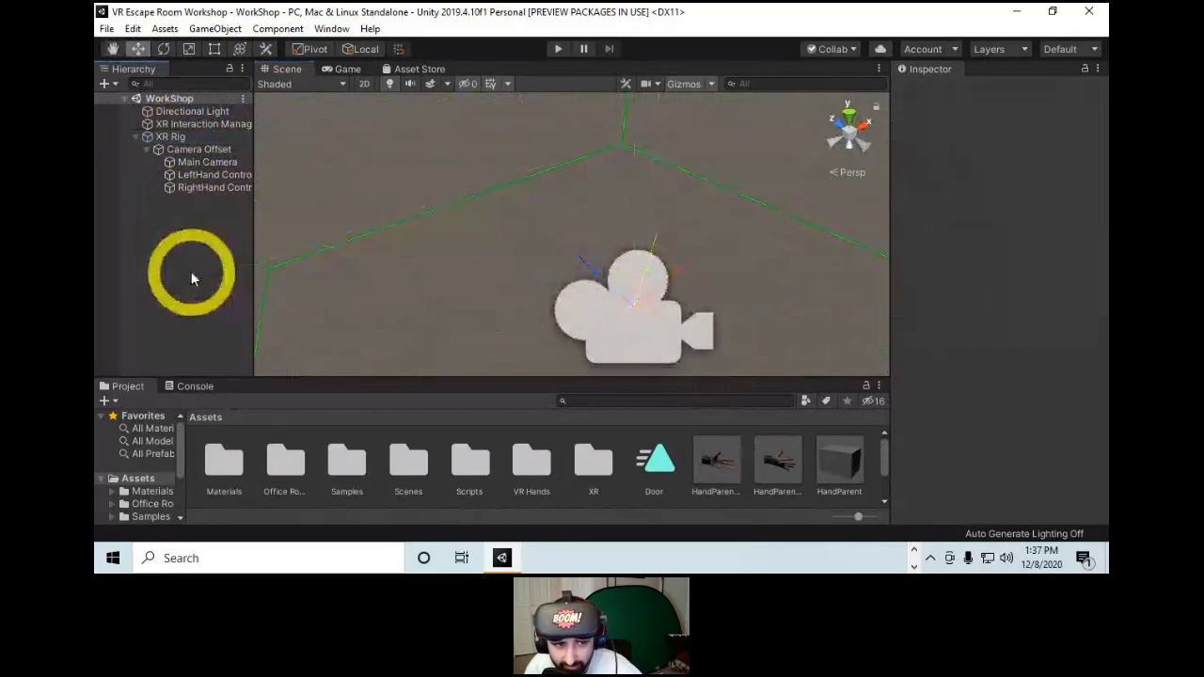
pyautogui.rightClick(194, 269)
pyautogui.moveTo(269, 391)
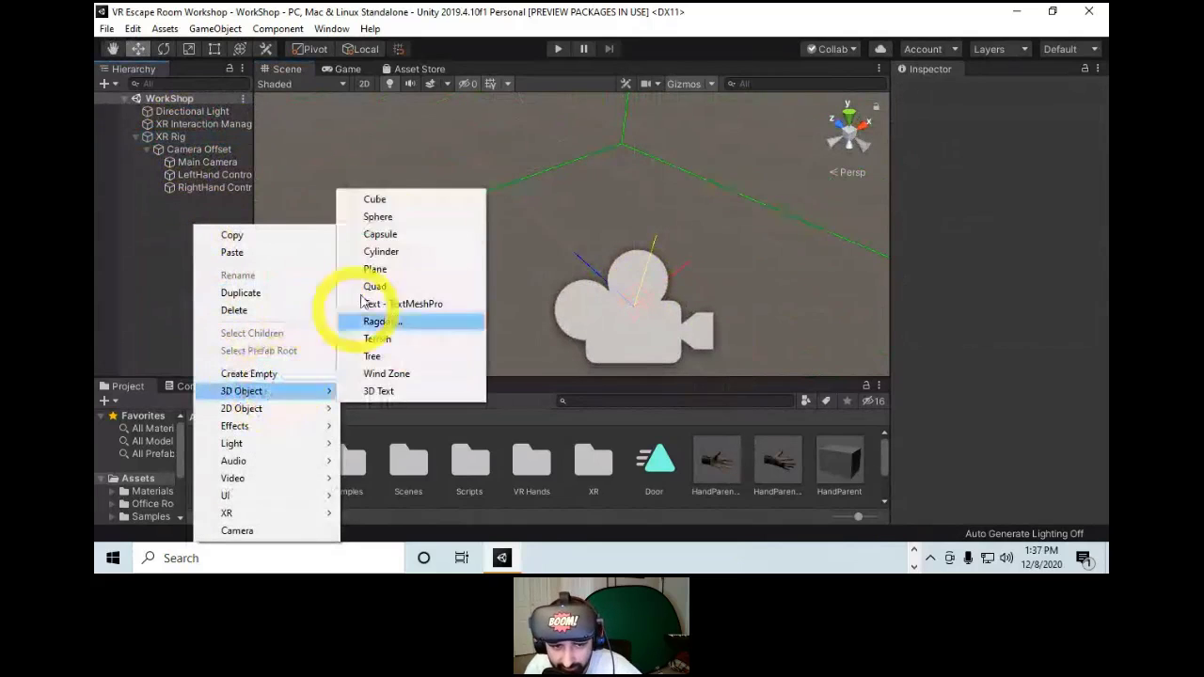
pyautogui.click(397, 200)
# Reshape the cube into a low, wide table-like block in front of the XR Rig.
pyautogui.keyDown('alt'); pyautogui.moveTo(548, 207); pyautogui.dragTo(558, 177); pyautogui.keyUp('alt')
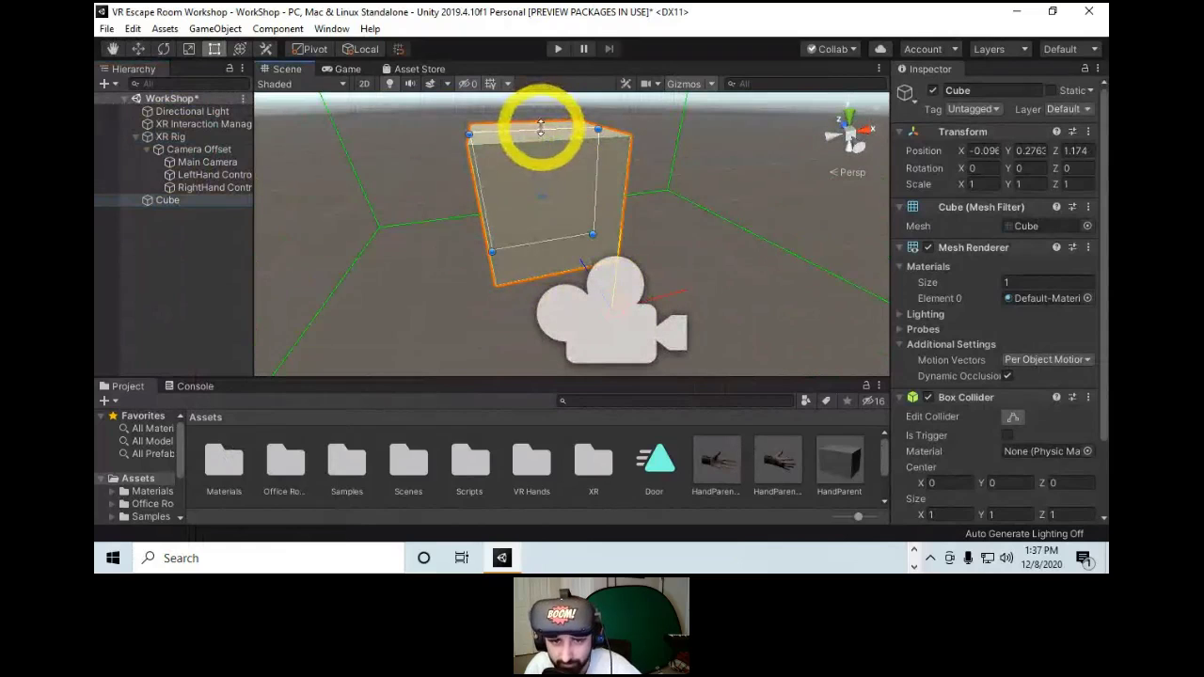
pyautogui.moveTo(541, 128); pyautogui.dragTo(569, 248)
pyautogui.click(185, 219)
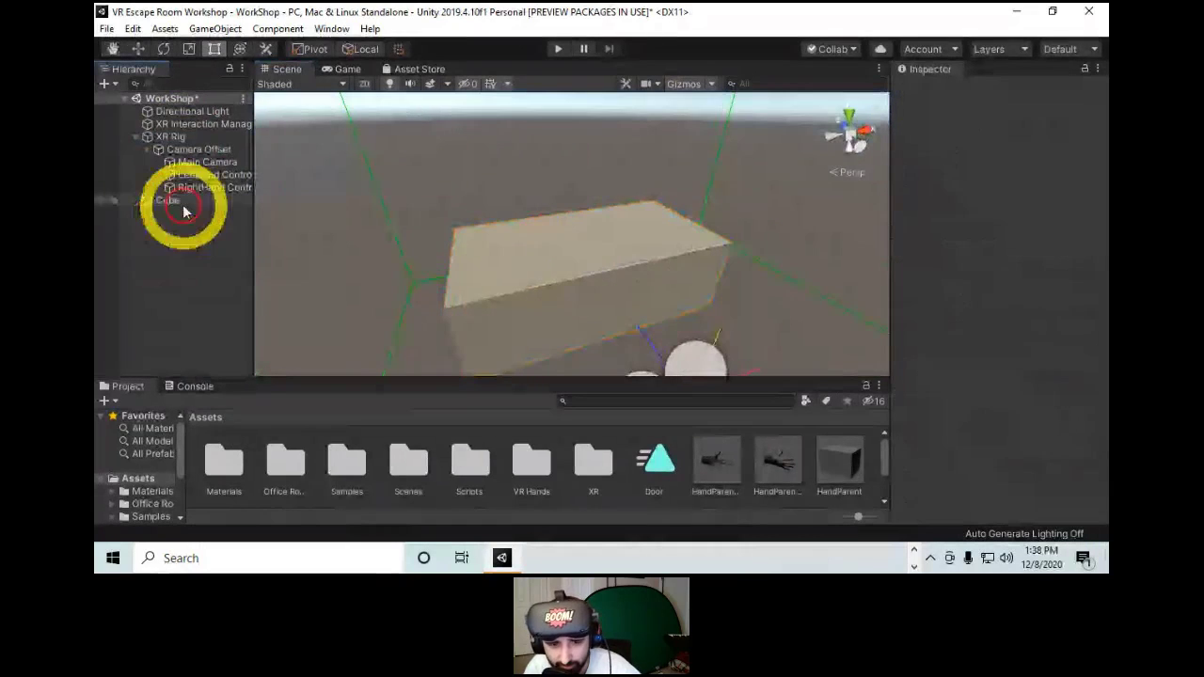
# Place the Objects_1 prefab from the Office Room Furniture/Office/Prefabs folder on top of the cube.
pyautogui.doubleClick(281, 462)
pyautogui.doubleClick(267, 475)
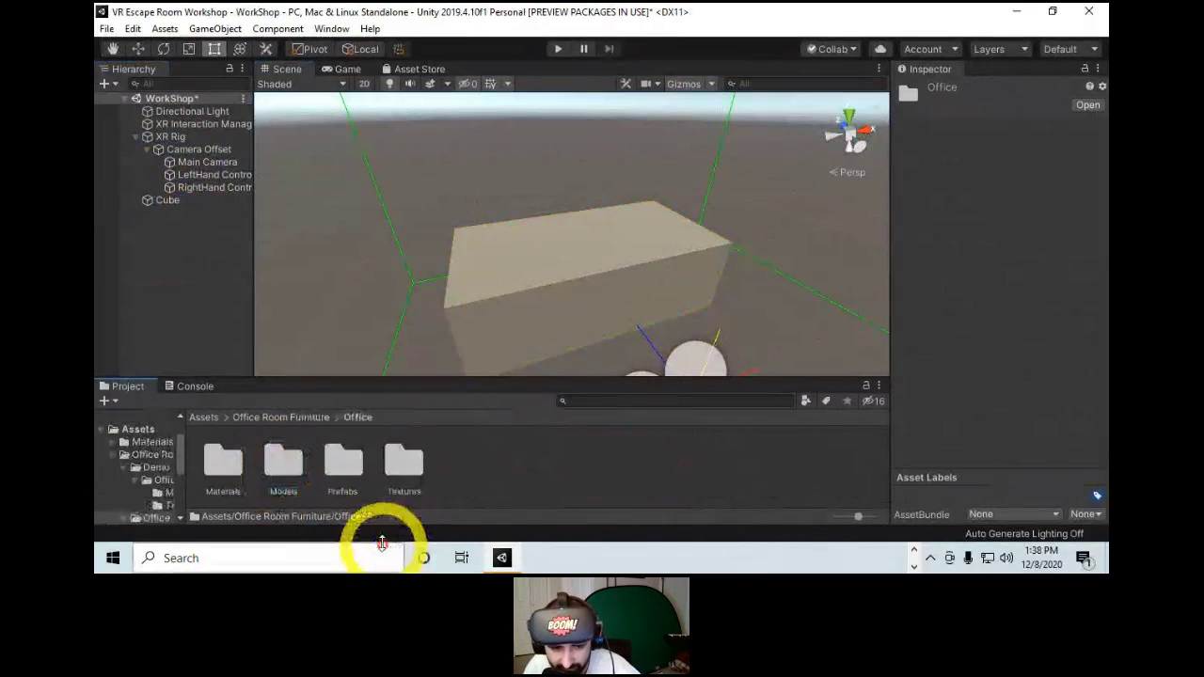
pyautogui.doubleClick(341, 466)
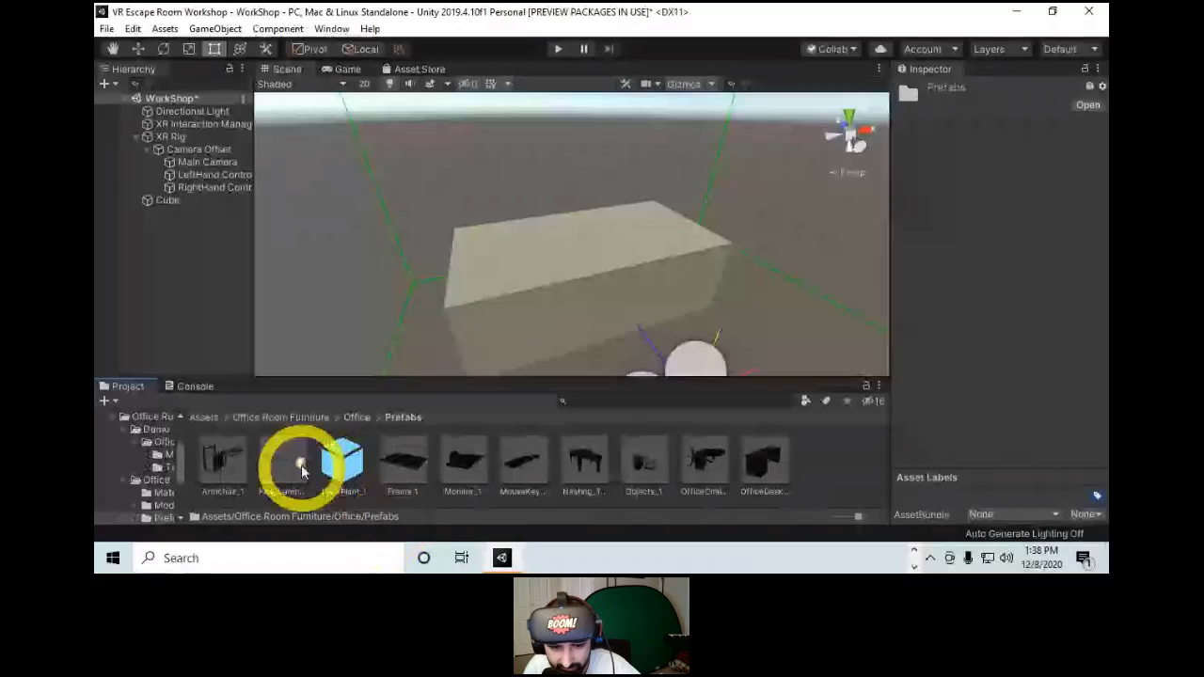
pyautogui.doubleClick(638, 461)
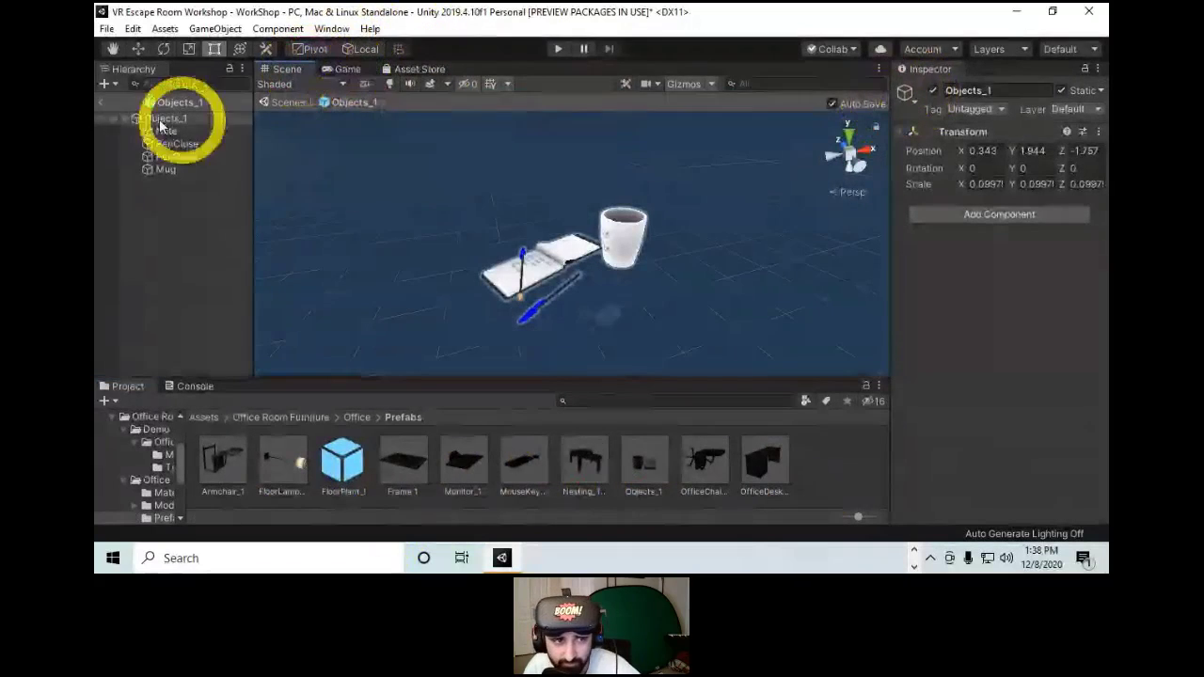
pyautogui.click(99, 121)
pyautogui.moveTo(643, 463); pyautogui.dragTo(615, 260)
# Unpack the Objects_1 prefab instance in the scene.
pyautogui.click(573, 244)
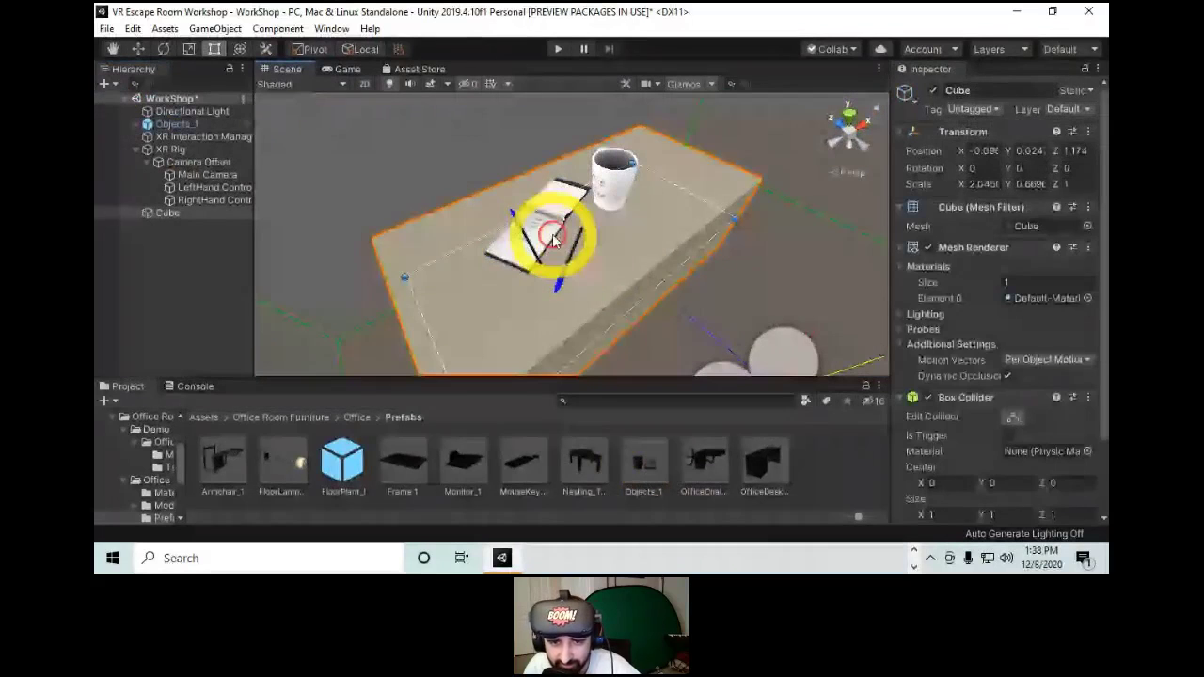
pyautogui.click(555, 233)
pyautogui.click(555, 229)
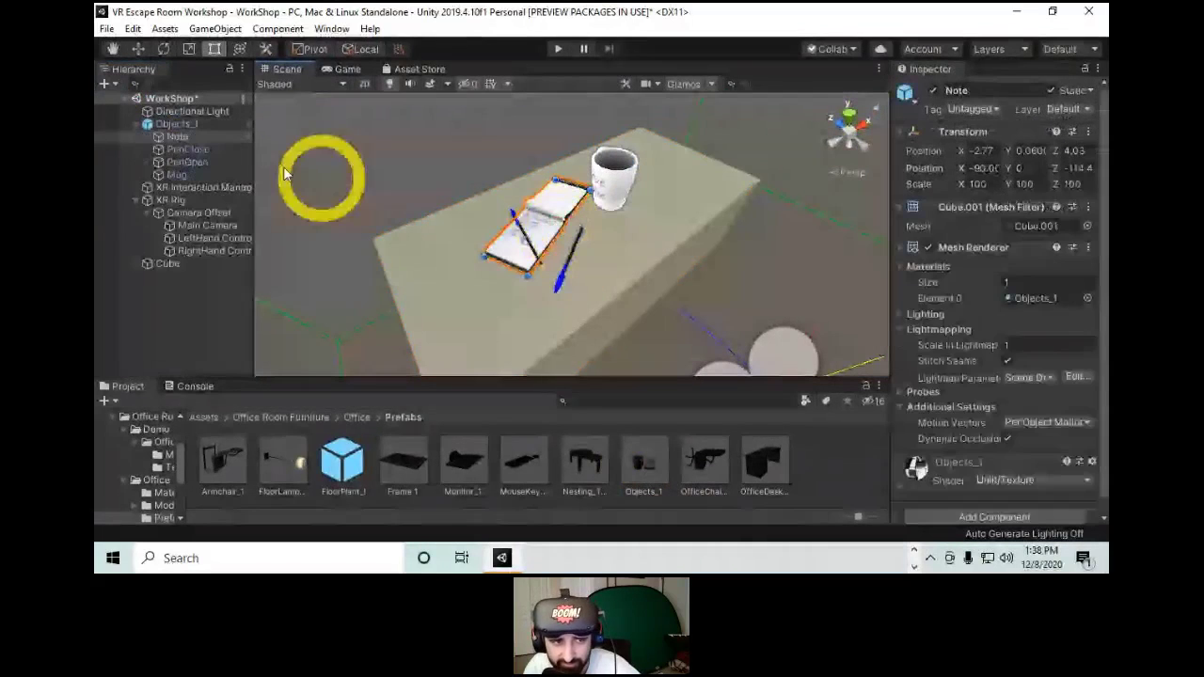
pyautogui.rightClick(177, 125)
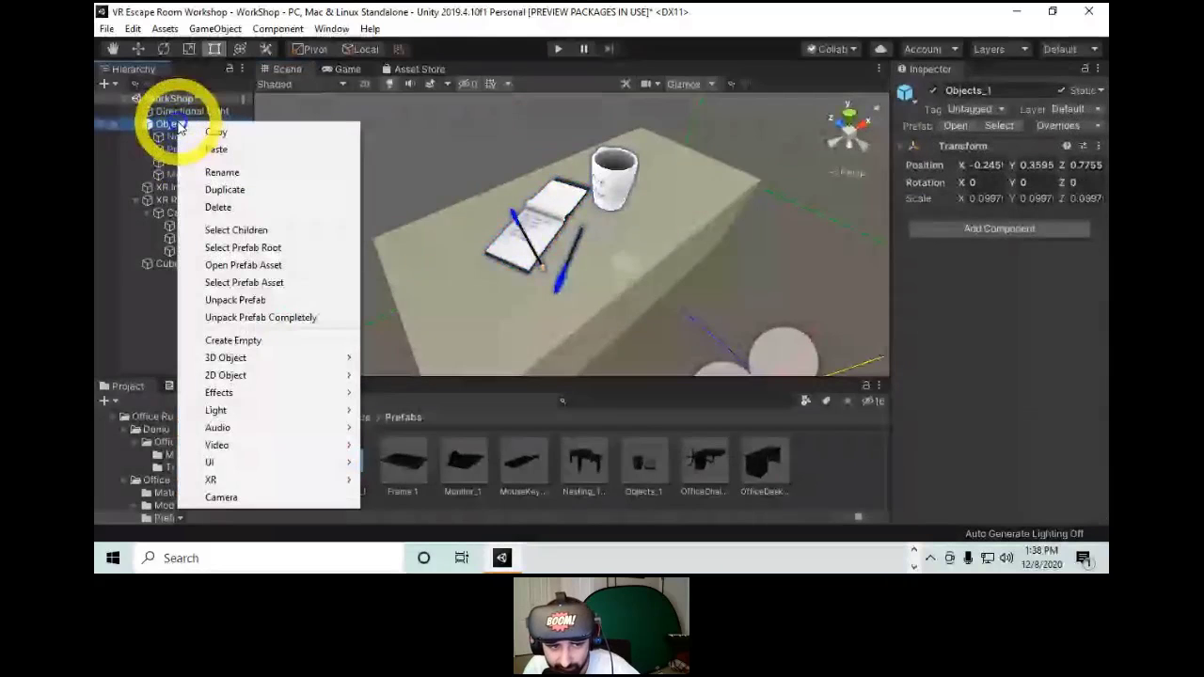
pyautogui.click(156, 349)
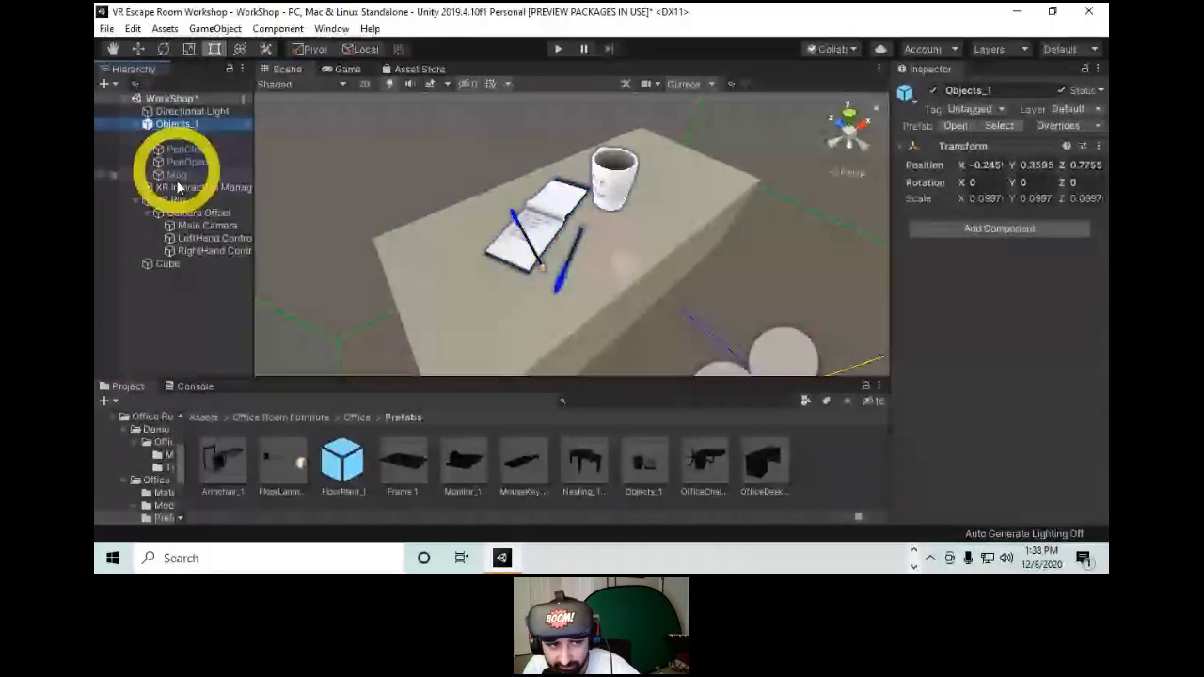
pyautogui.click(170, 125)
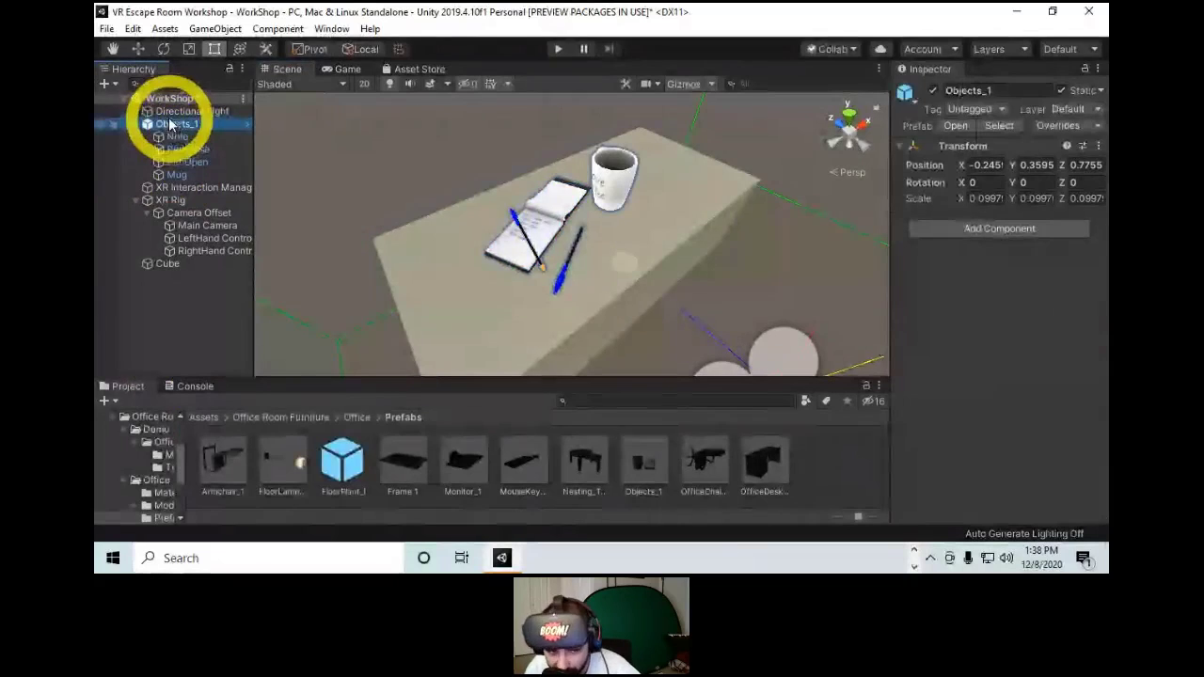
pyautogui.rightClick(193, 124)
pyautogui.click(249, 300)
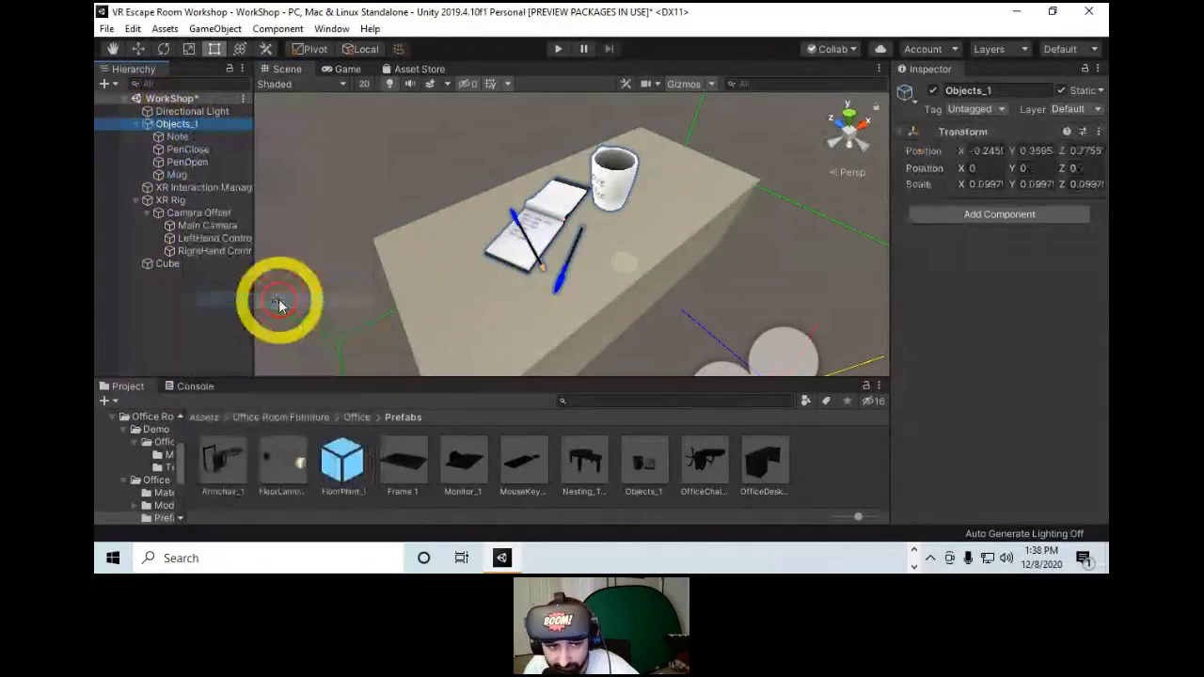
# Move the Mug out to the root of the scene and delete the Objects_1 group.
pyautogui.click(188, 175)
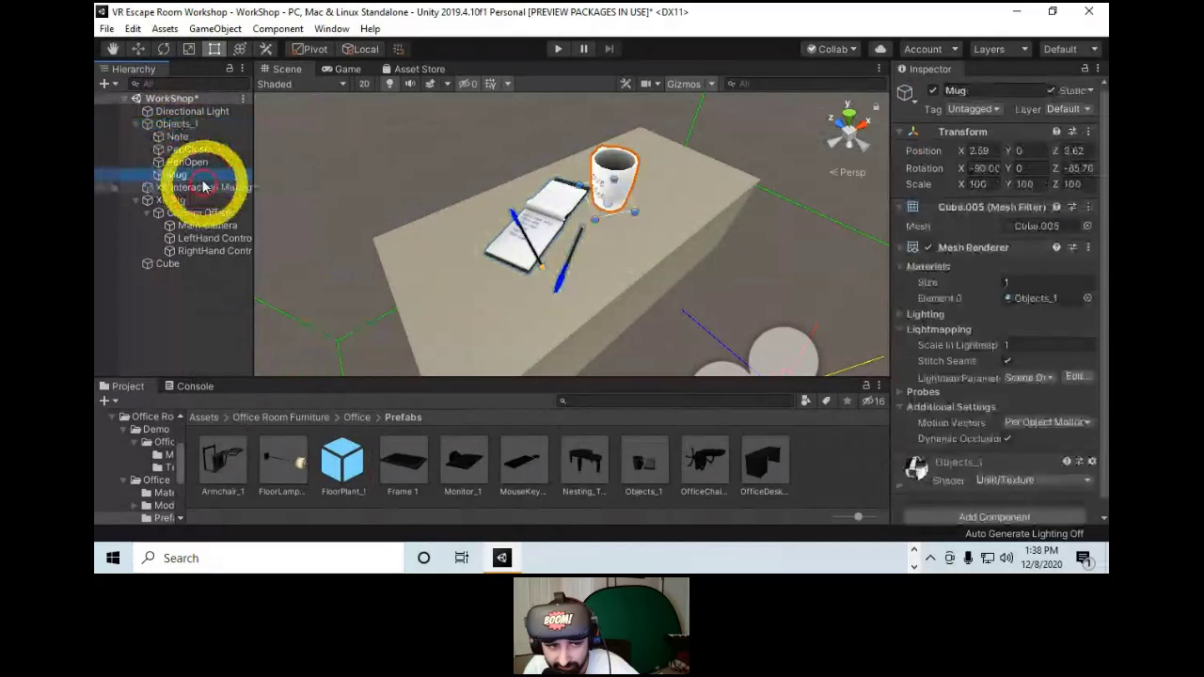
pyautogui.moveTo(198, 317); pyautogui.dragTo(194, 280)
pyautogui.rightClick(169, 123)
pyautogui.click(226, 210)
# Add a Mesh Collider with Convex enabled to the Mug.
pyautogui.keyDown('alt'); pyautogui.moveTo(621, 241); pyautogui.dragTo(622, 204); pyautogui.keyUp('alt')
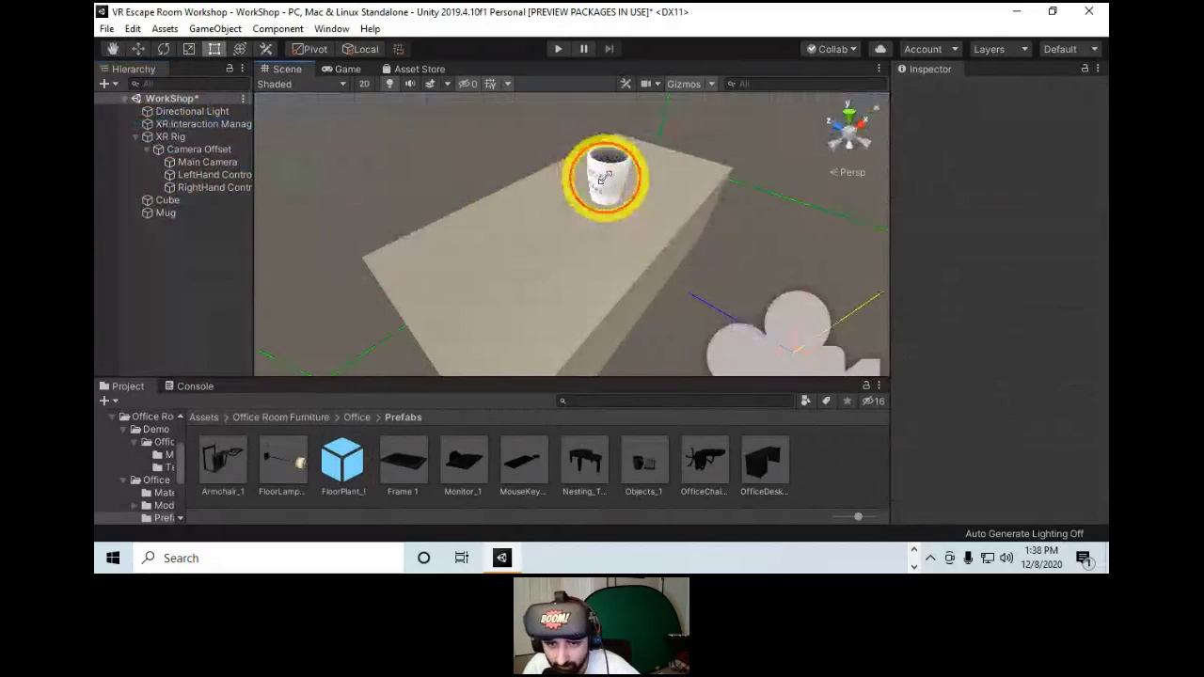
pyautogui.click(605, 178)
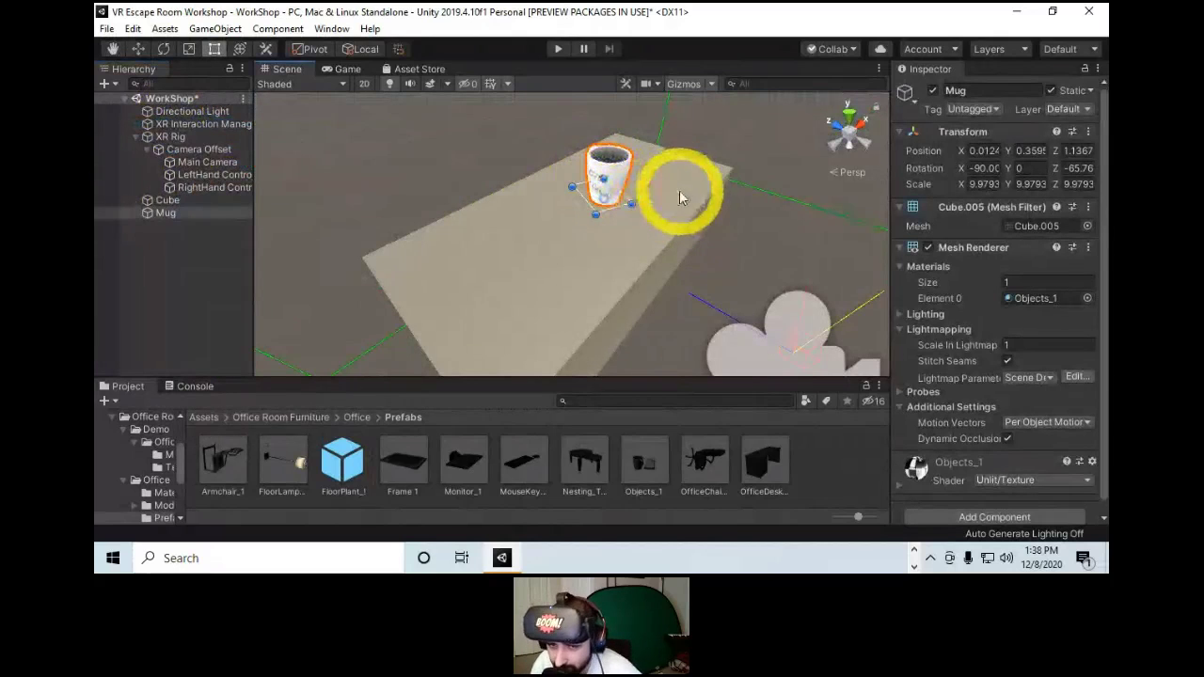
pyautogui.press('f')
pyautogui.keyDown('alt'); pyautogui.moveTo(684, 182); pyautogui.dragTo(747, 255); pyautogui.keyUp('alt')
pyautogui.click(977, 248)
pyautogui.click(1004, 324)
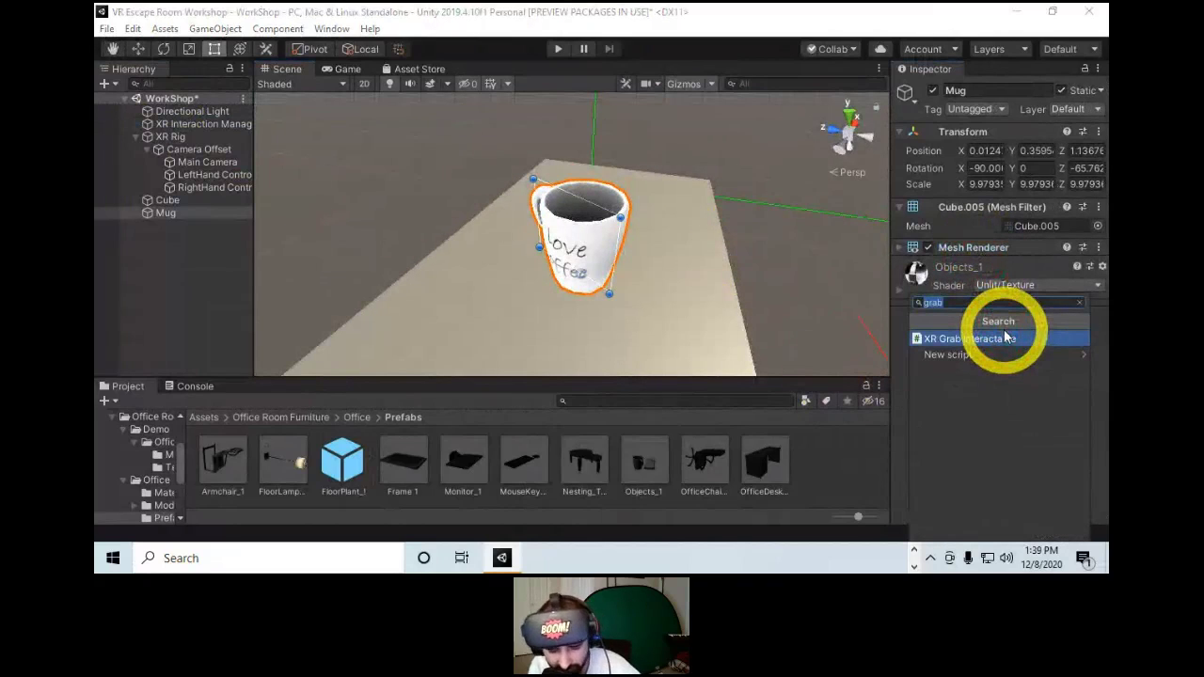
pyautogui.write('mesh')
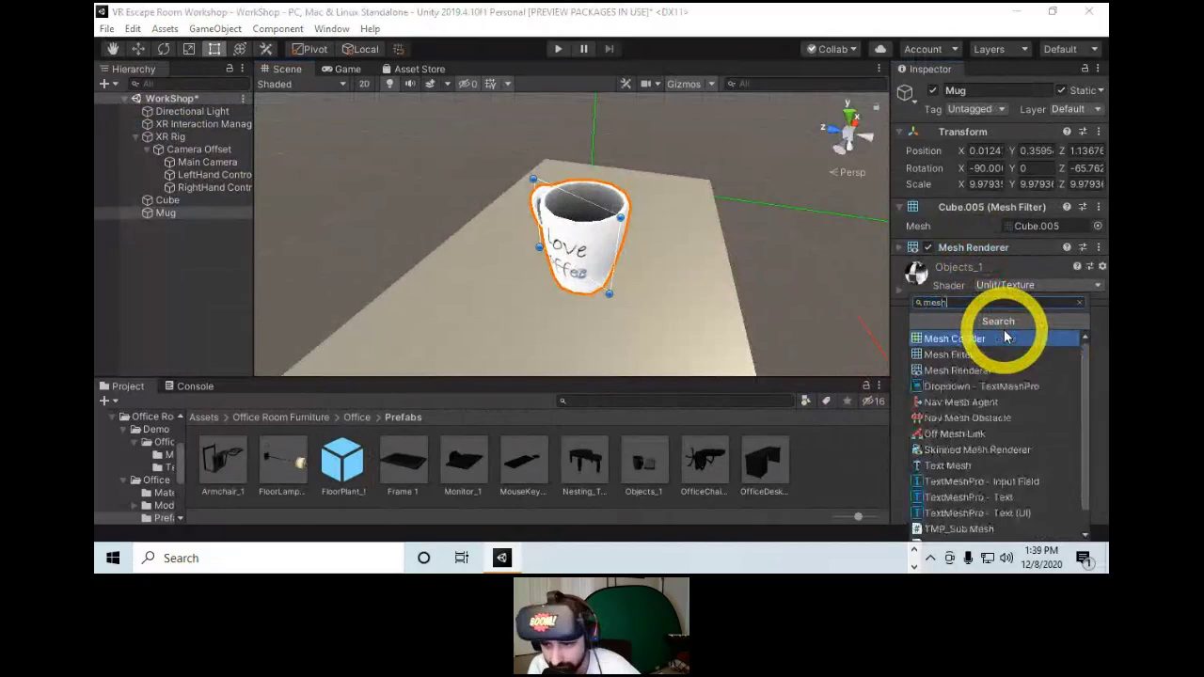
pyautogui.click(946, 340)
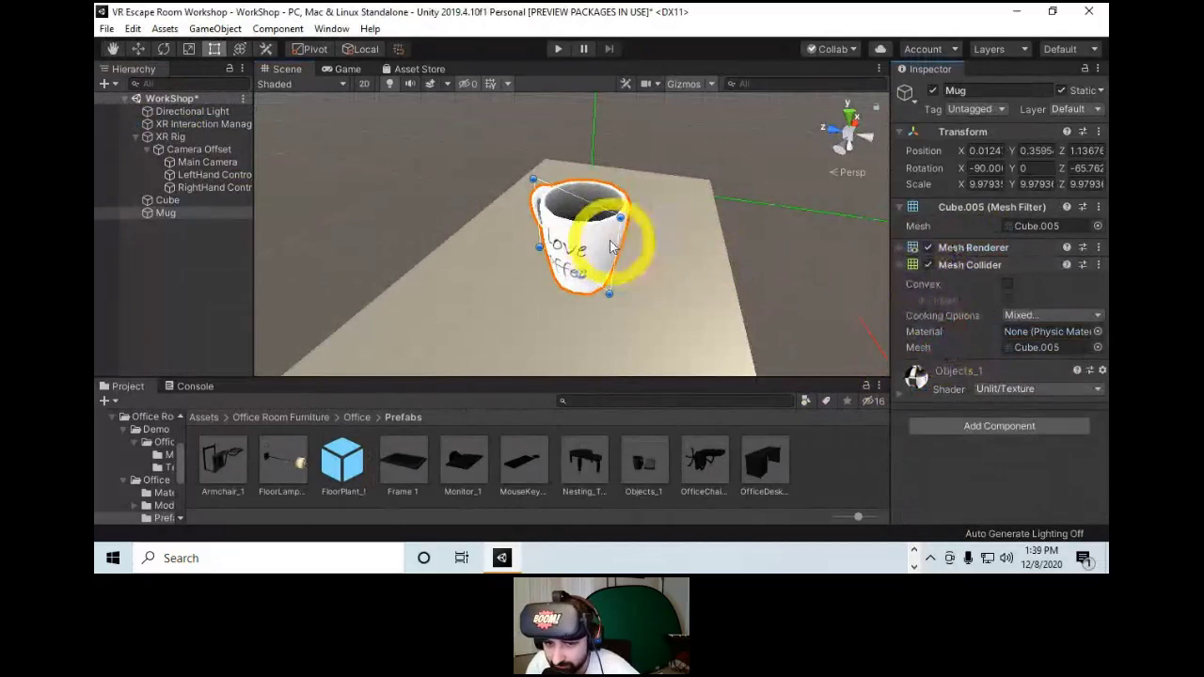
pyautogui.keyDown('alt'); pyautogui.moveTo(502, 250); pyautogui.dragTo(570, 170); pyautogui.keyUp('alt')
pyautogui.keyDown('alt'); pyautogui.moveTo(570, 169); pyautogui.dragTo(519, 282, button='right'); pyautogui.keyUp('alt')
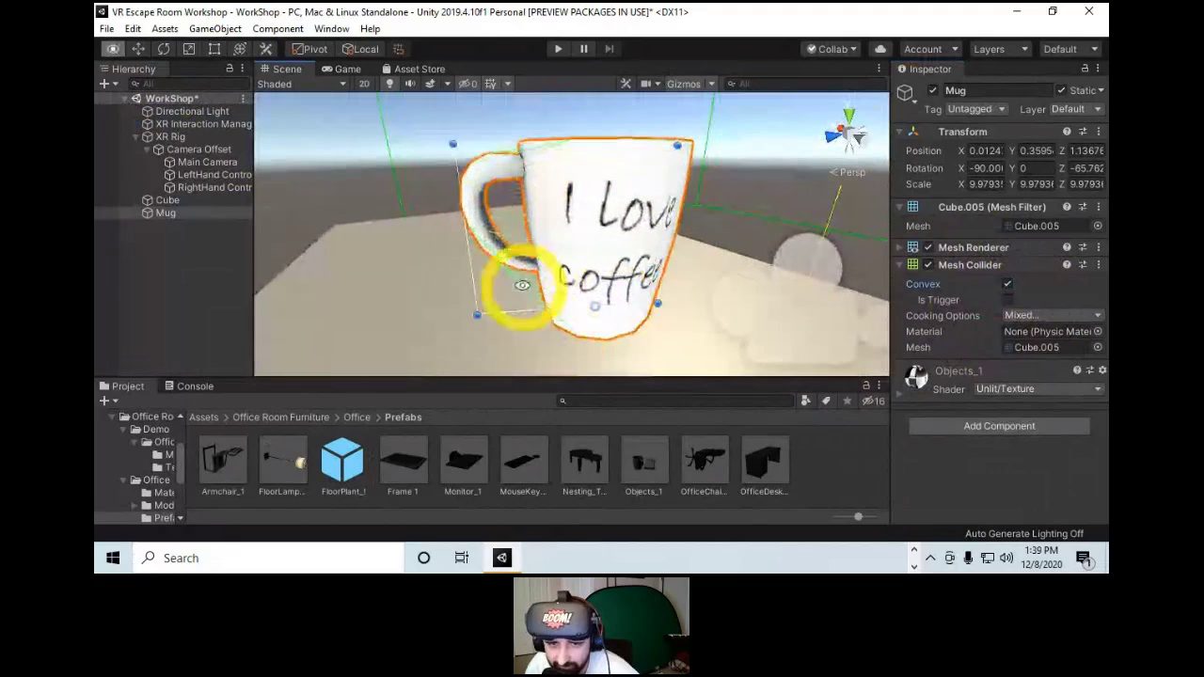
pyautogui.keyDown('alt'); pyautogui.moveTo(725, 255); pyautogui.dragTo(602, 226); pyautogui.keyUp('alt')
# Add a Rigidbody component to the Mug.
pyautogui.click(1018, 428)
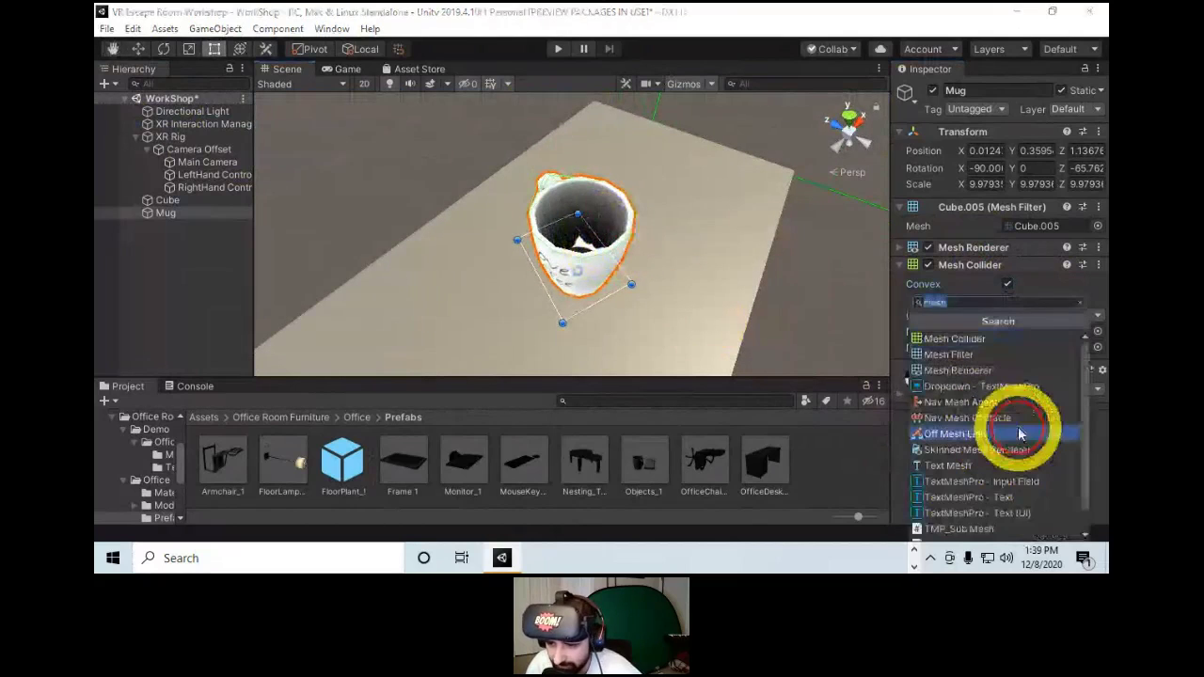
pyautogui.write('rigi')
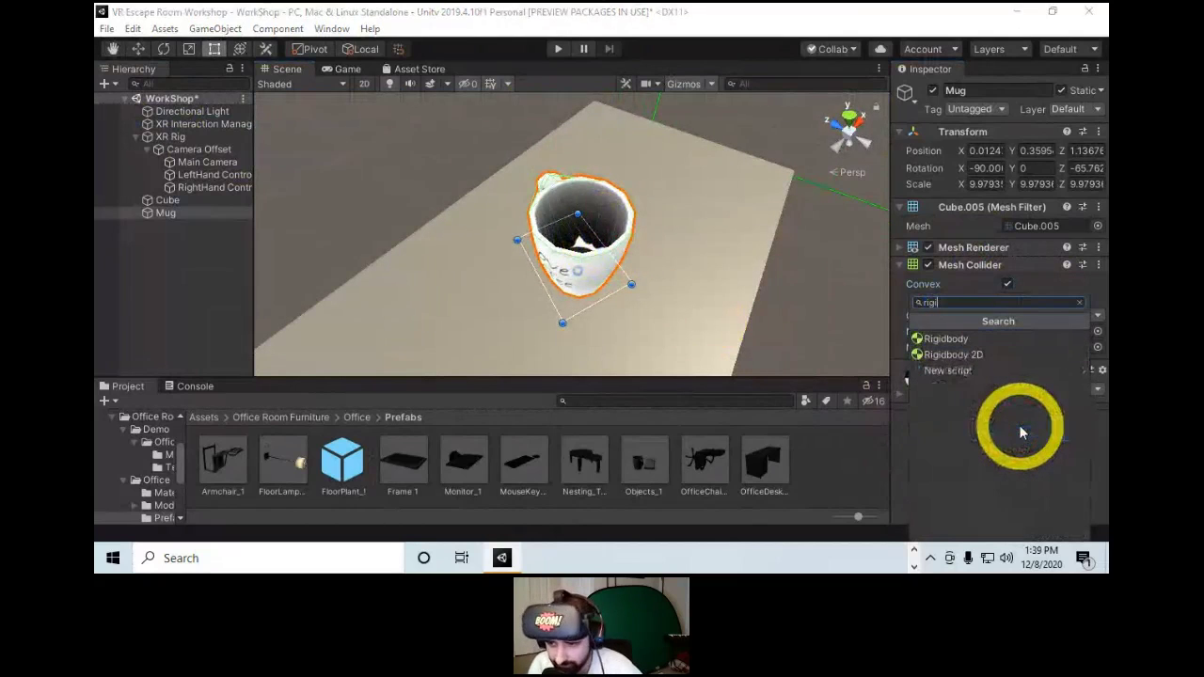
pyautogui.click(957, 343)
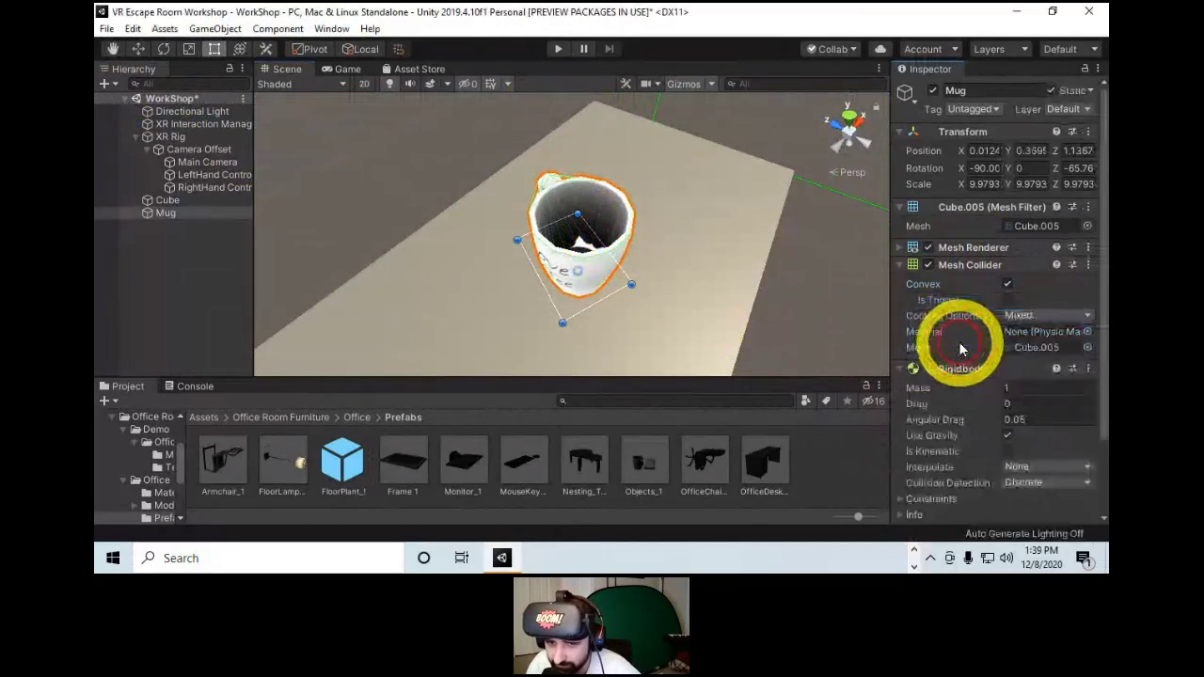
# Try lowering the Mug into the tabletop and undo the move.
pyautogui.keyDown('alt'); pyautogui.moveTo(688, 288); pyautogui.dragTo(706, 261); pyautogui.keyUp('alt')
pyautogui.keyDown('alt'); pyautogui.moveTo(645, 236); pyautogui.dragTo(582, 245); pyautogui.keyUp('alt')
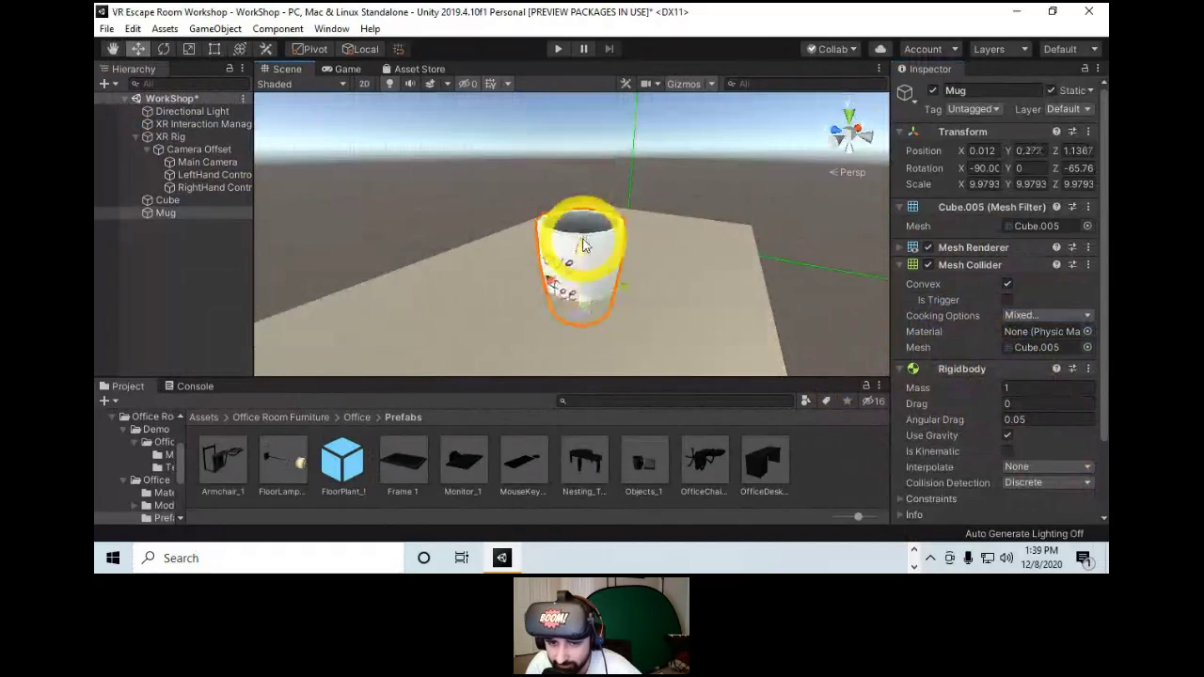
pyautogui.hotkey('ctrl', 'z')
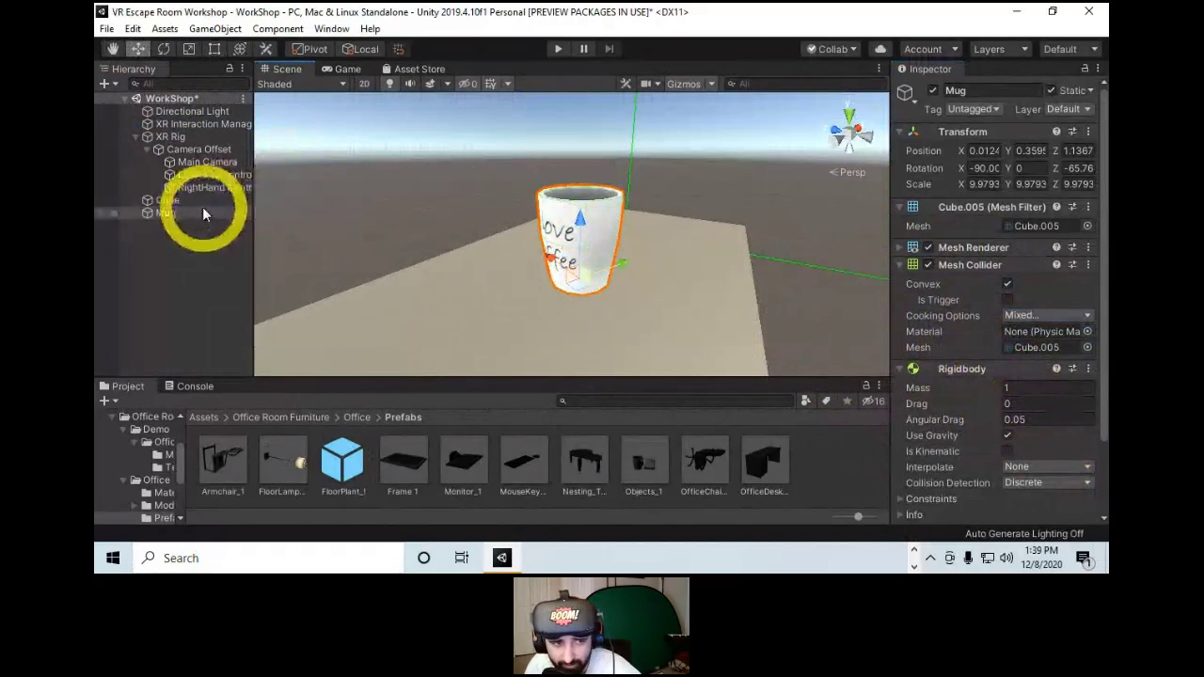
pyautogui.keyDown('alt'); pyautogui.moveTo(643, 312); pyautogui.dragTo(675, 301, button='right'); pyautogui.keyUp('alt')
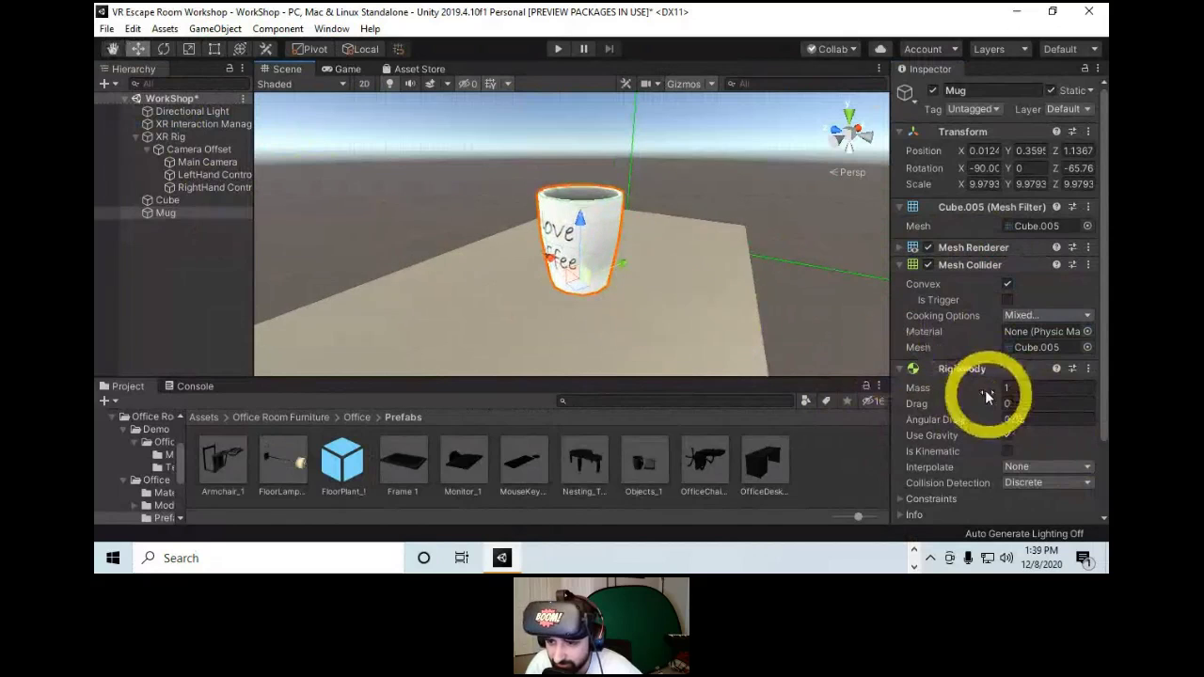
# Collapse the Mug's Mesh Collider and Rigidbody component settings.
pyautogui.click(985, 368)
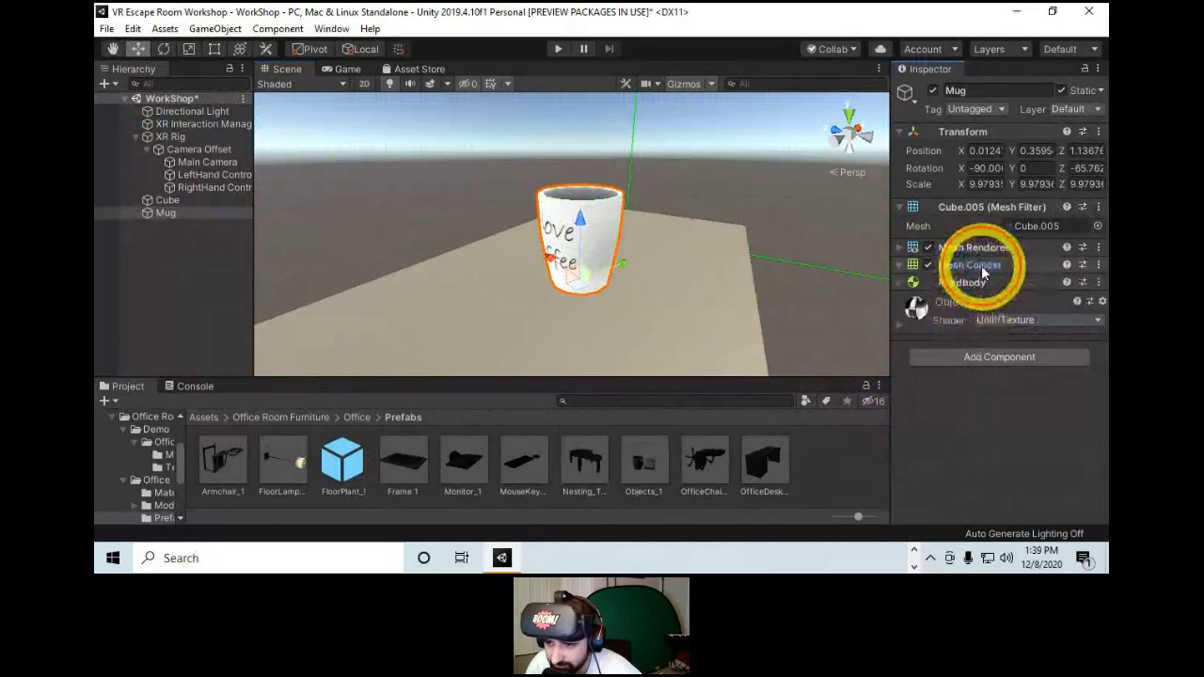
pyautogui.click(1008, 290)
pyautogui.click(977, 266)
pyautogui.click(1006, 282)
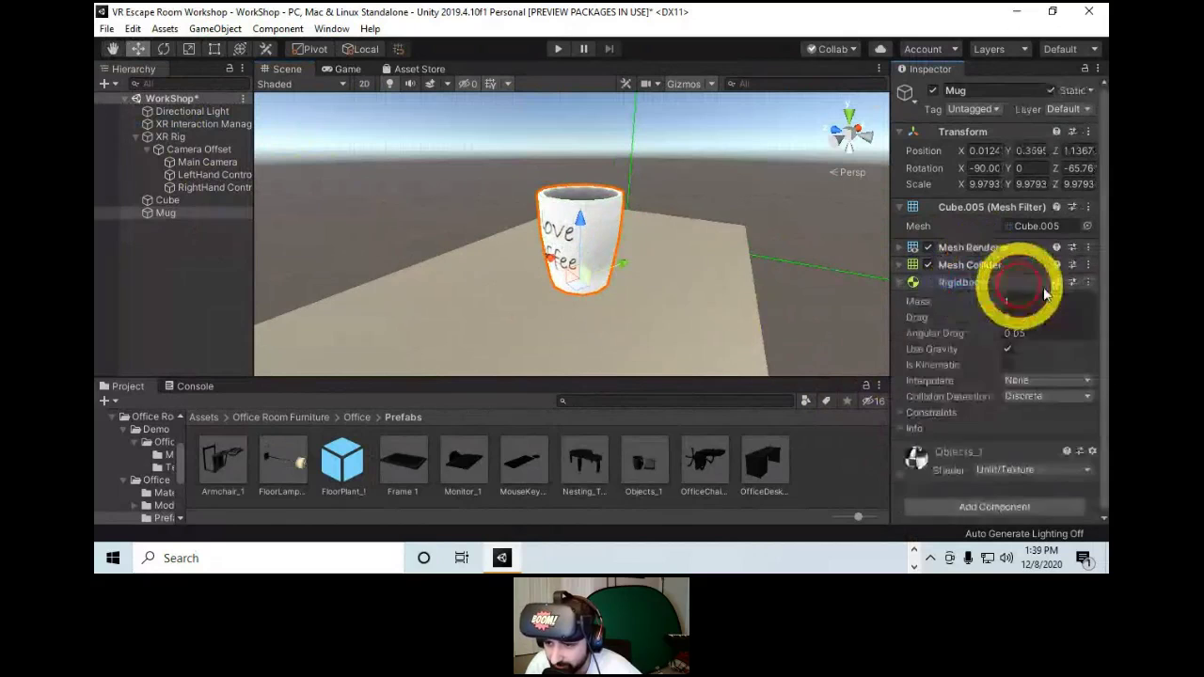
pyautogui.click(980, 282)
pyautogui.click(974, 350)
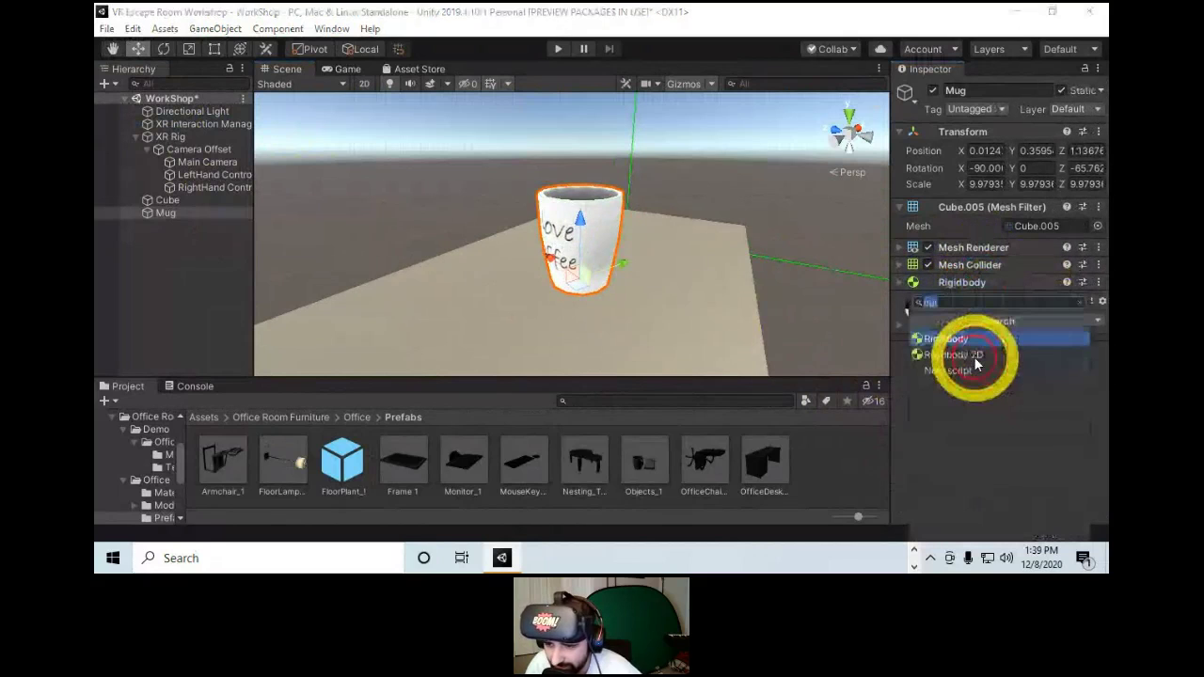
pyautogui.write('xrgr')
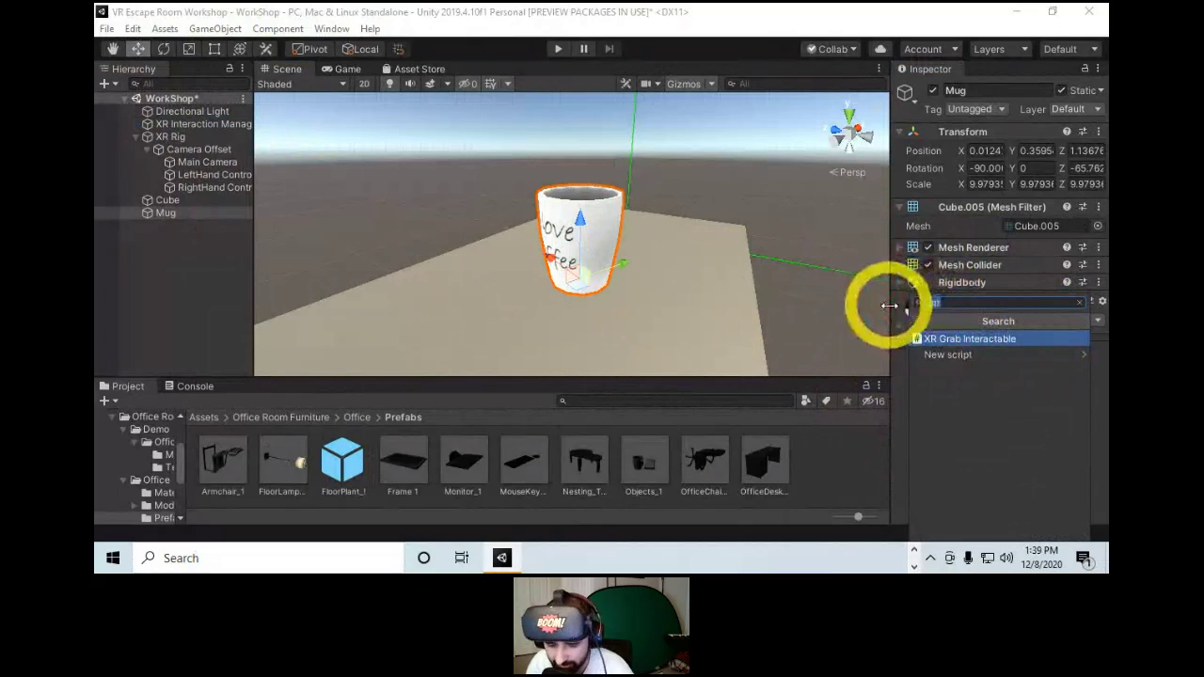
pyautogui.press('BackSpace')
pyautogui.click(902, 408)
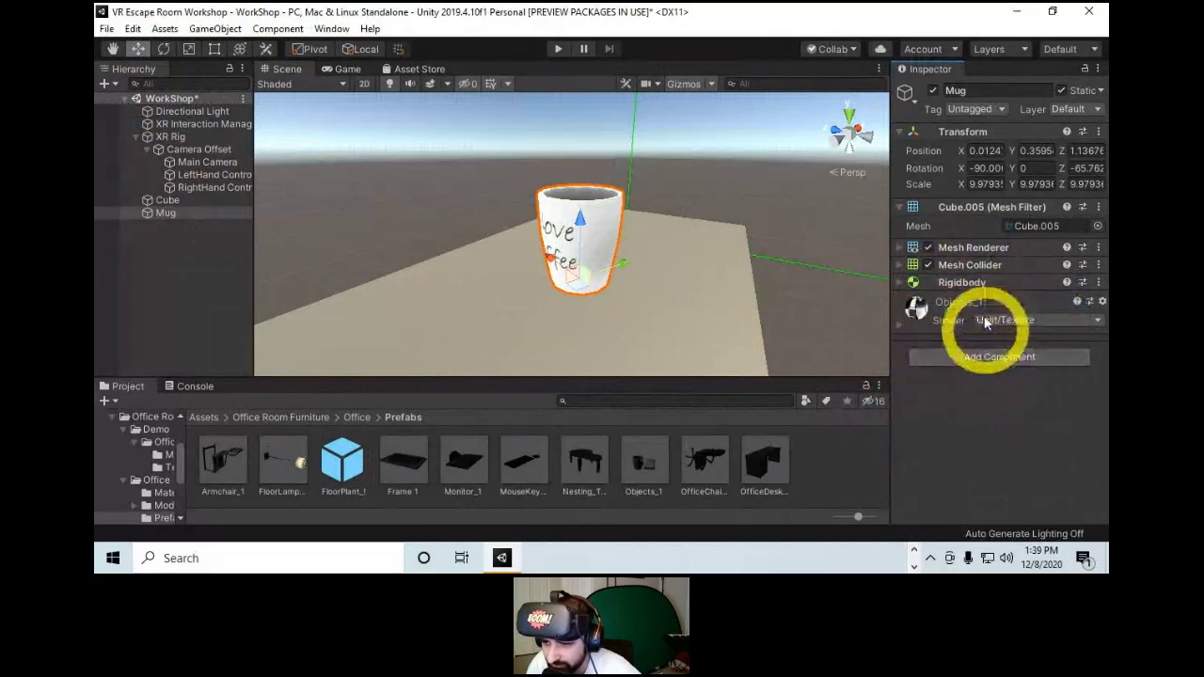
# Add an XR Grab Interactable component to the Mug.
pyautogui.click(981, 357)
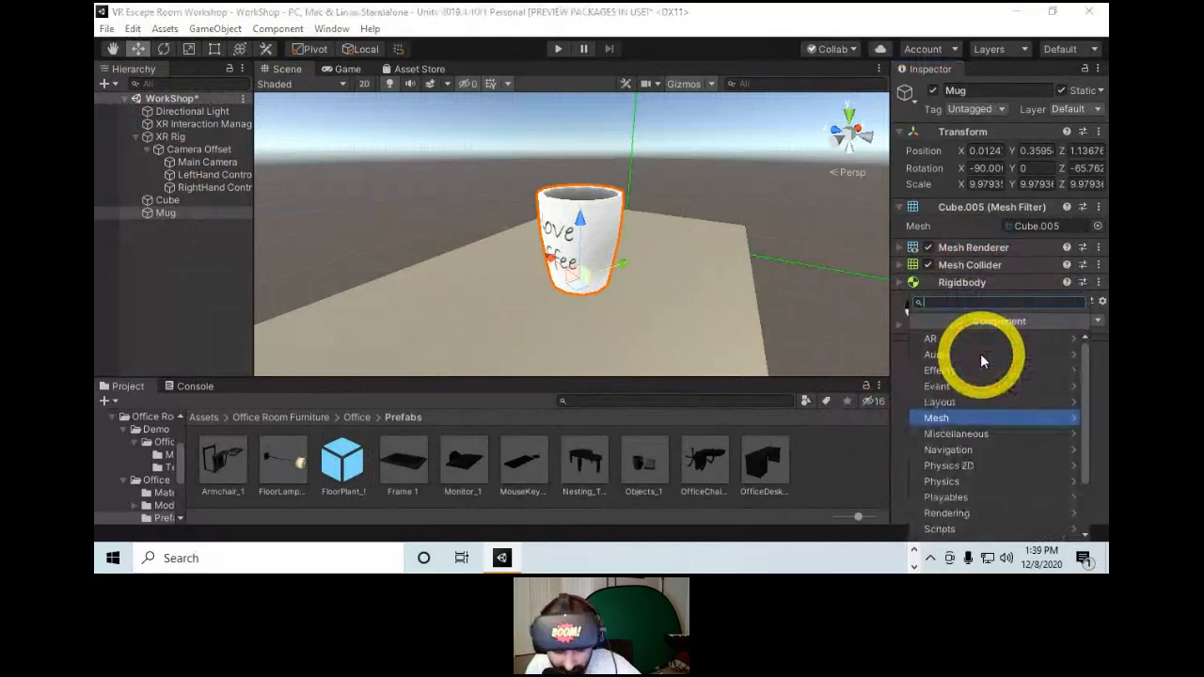
pyautogui.write('xrg')
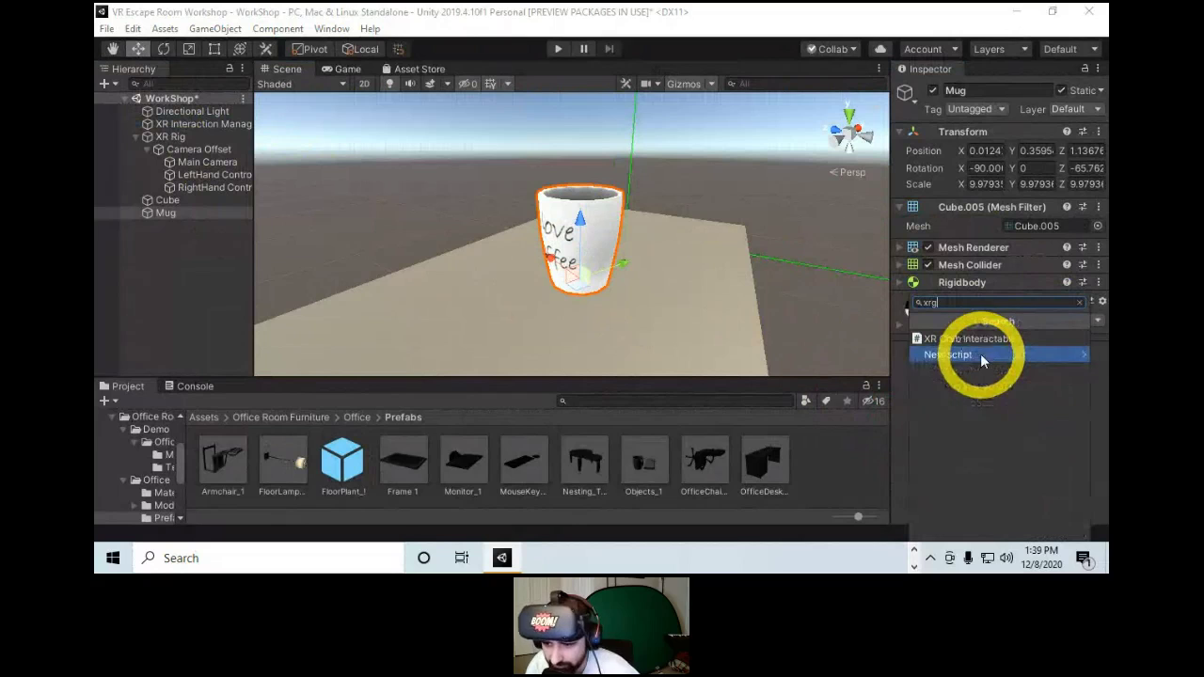
pyautogui.click(1041, 339)
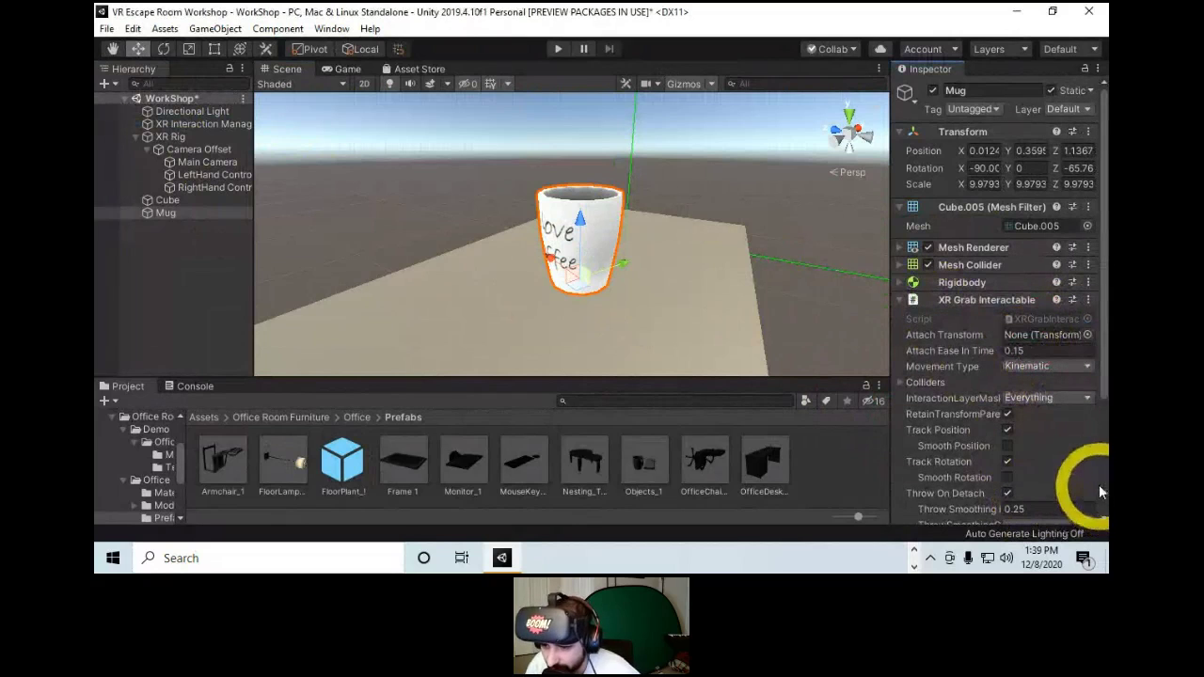
# Review the Mug's XR Grab Interactable settings and save the scene.
pyautogui.scroll(-4, 1064, 379)
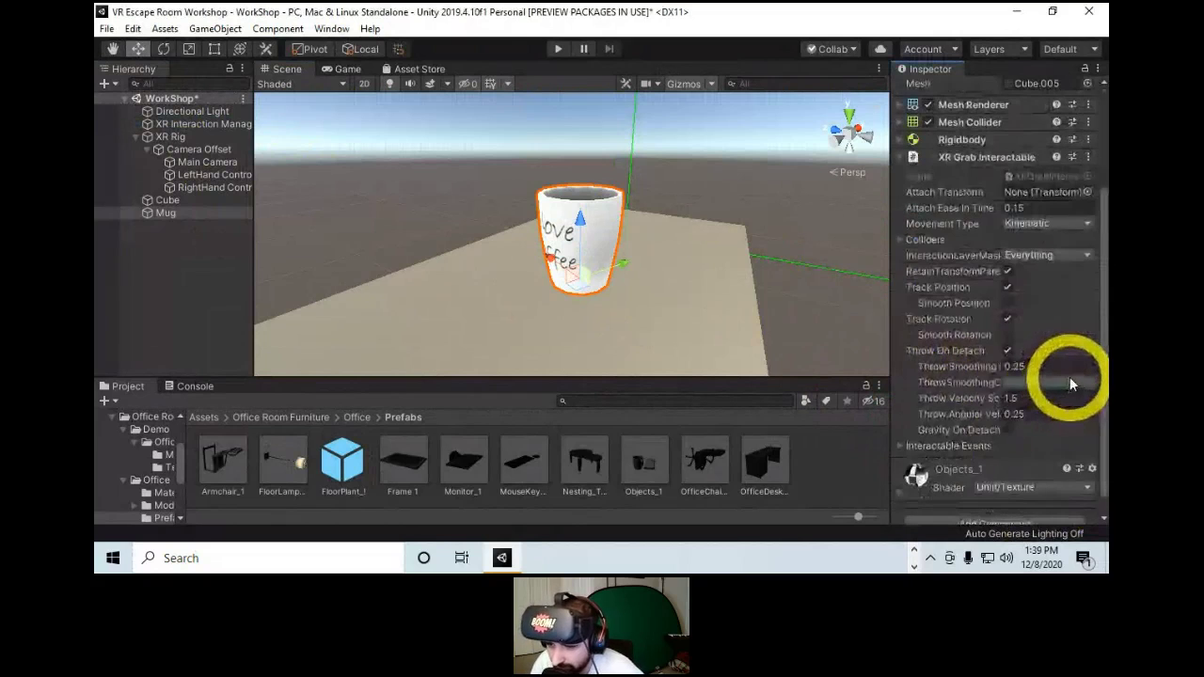
pyautogui.scroll(4, 1070, 378)
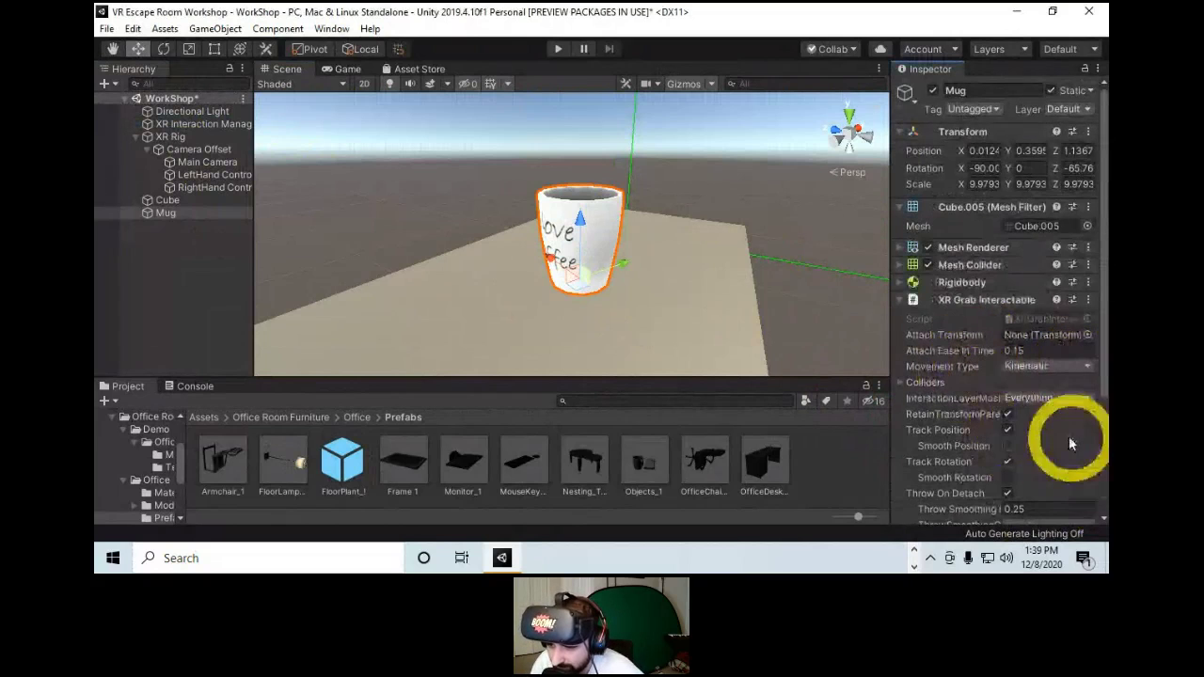
pyautogui.scroll(-3, 1068, 435)
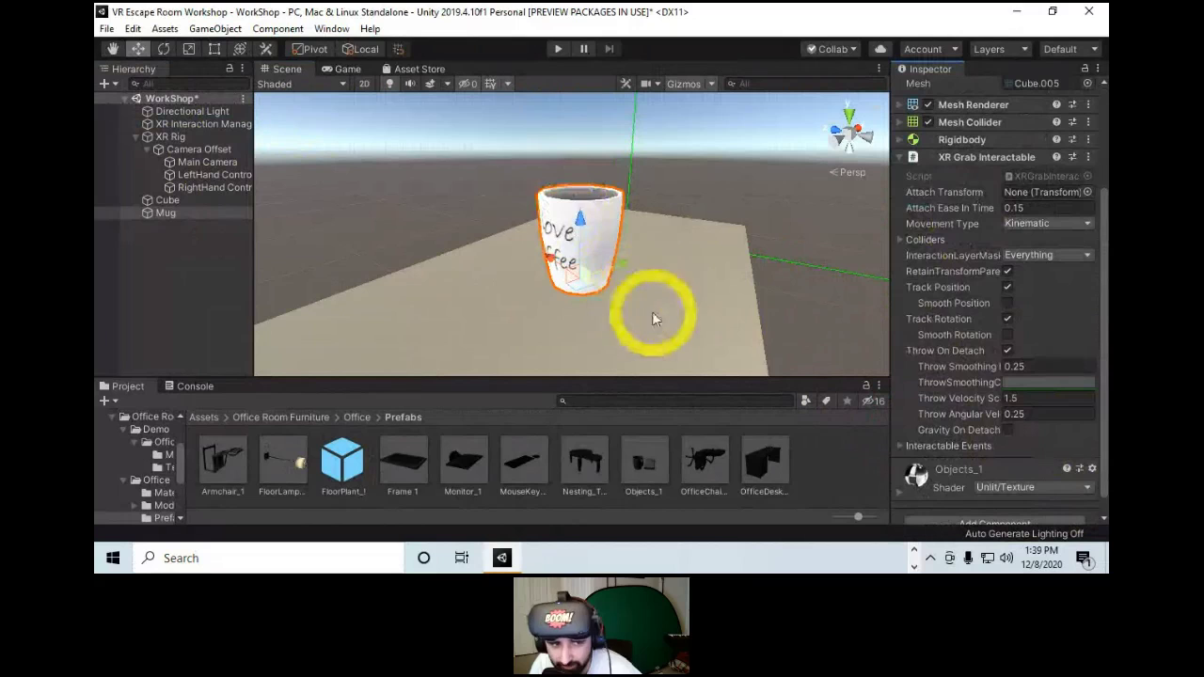
pyautogui.scroll(-3, 661, 214)
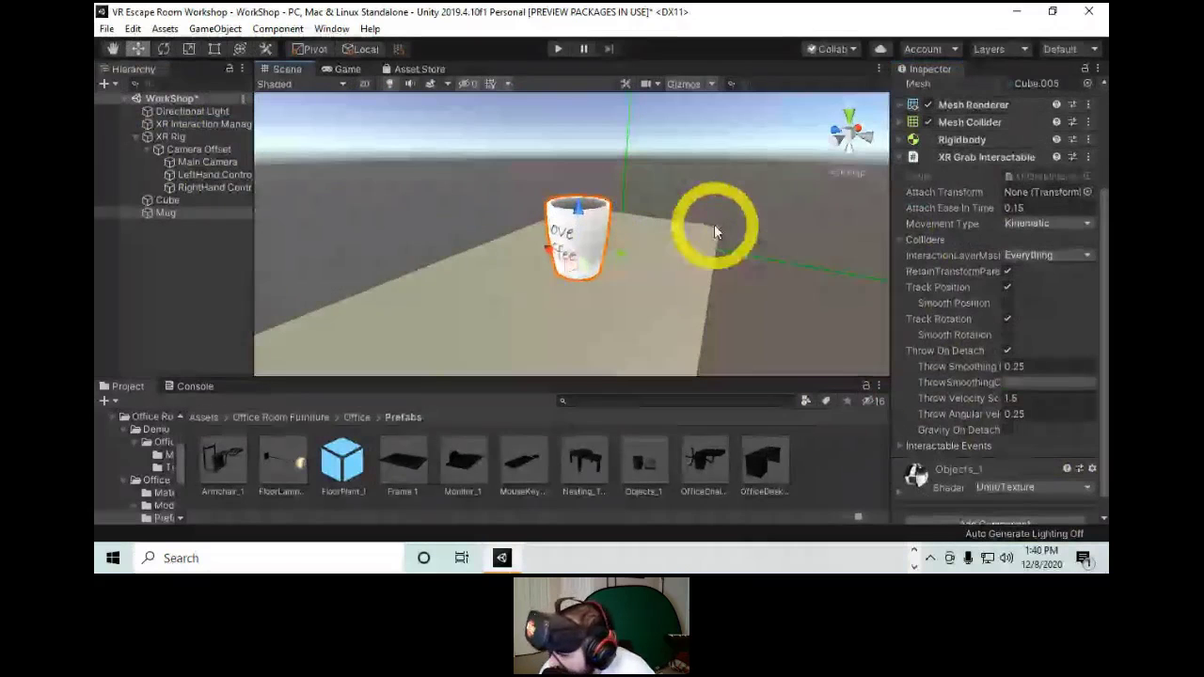
pyautogui.keyDown('alt'); pyautogui.moveTo(634, 301); pyautogui.dragTo(690, 294); pyautogui.keyUp('alt')
pyautogui.keyDown('alt'); pyautogui.moveTo(691, 294); pyautogui.dragTo(677, 212, button='right'); pyautogui.keyUp('alt')
pyautogui.keyDown('alt'); pyautogui.moveTo(677, 213); pyautogui.dragTo(693, 270); pyautogui.keyUp('alt')
pyautogui.keyDown('alt'); pyautogui.moveTo(693, 271); pyautogui.dragTo(727, 402, button='right'); pyautogui.keyUp('alt')
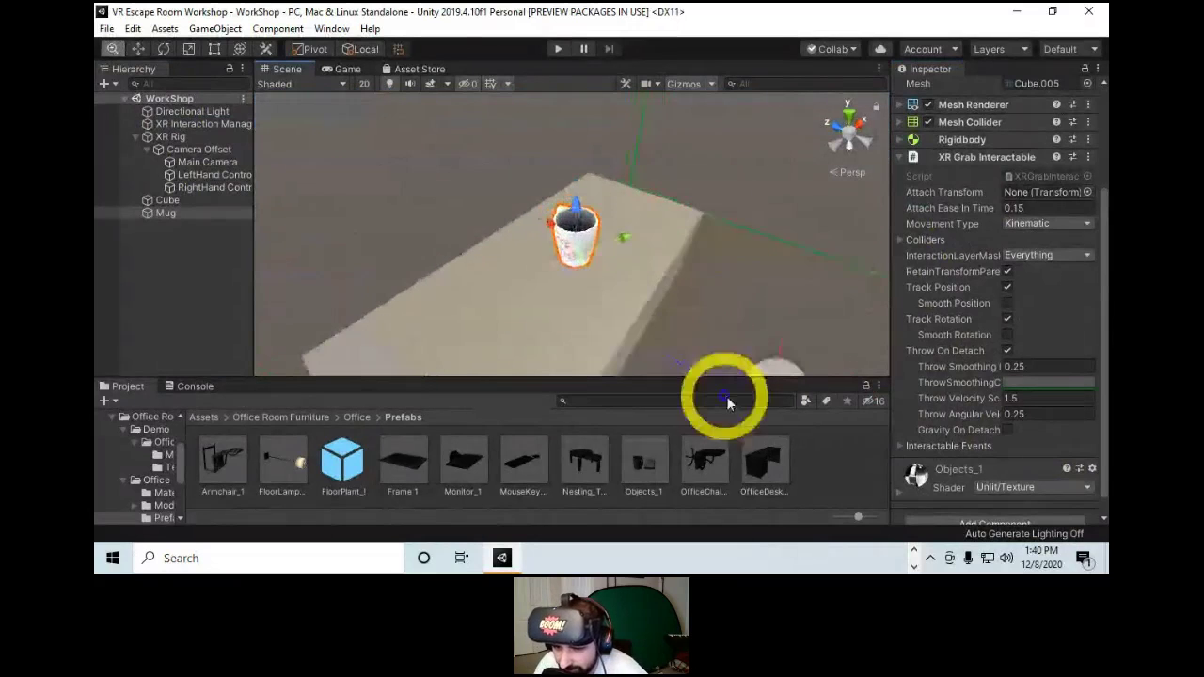
pyautogui.keyDown('alt'); pyautogui.moveTo(727, 403); pyautogui.dragTo(663, 265); pyautogui.keyUp('alt')
pyautogui.moveTo(666, 269); pyautogui.dragTo(629, 241, button='middle')
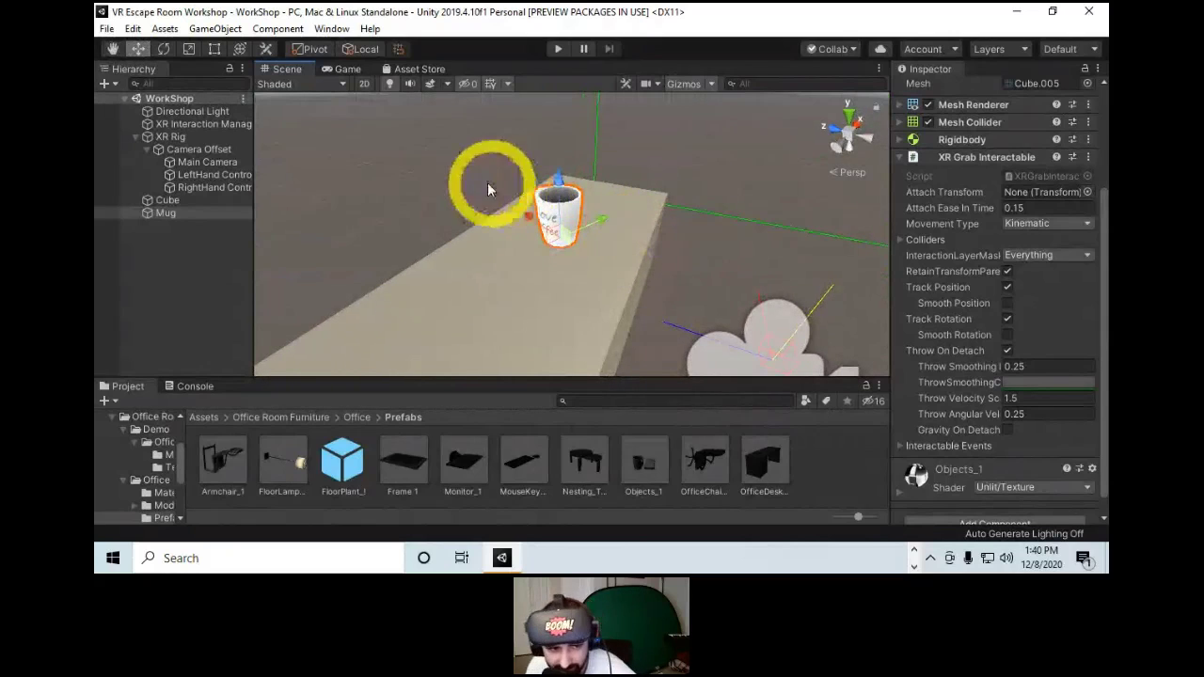
pyautogui.click(174, 214)
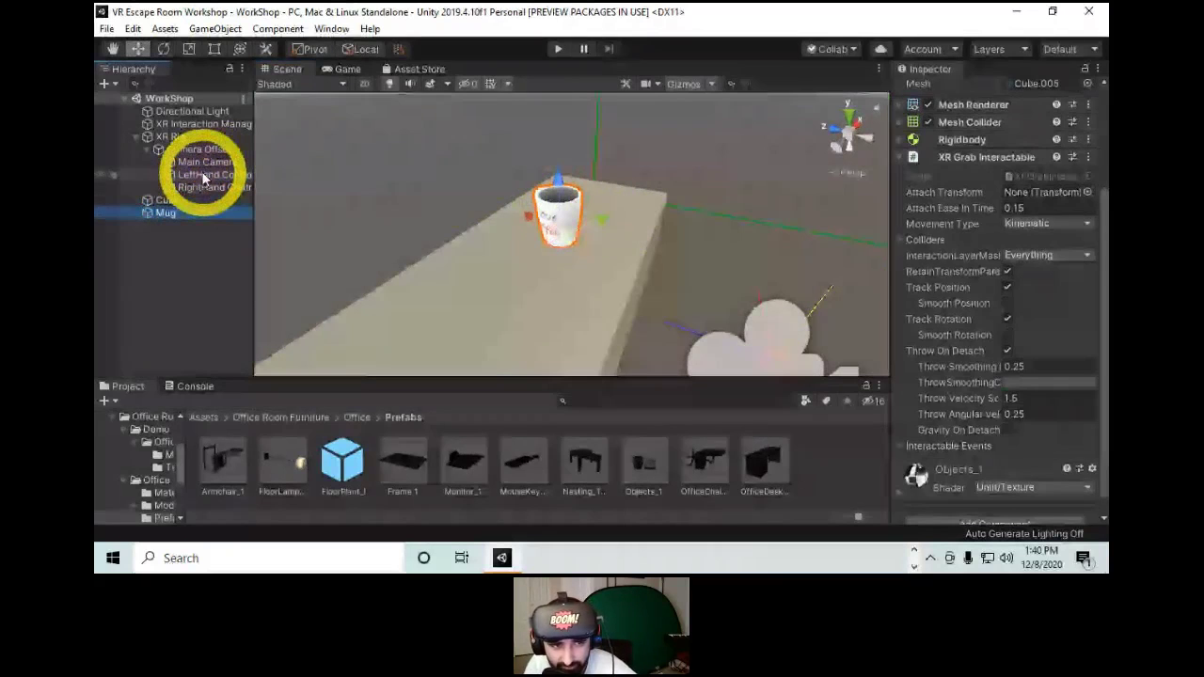
# Collapse the LeftHand Controller's XR Ray Interactor, Line Renderer and XR Interactor Line Visual components.
pyautogui.click(204, 176)
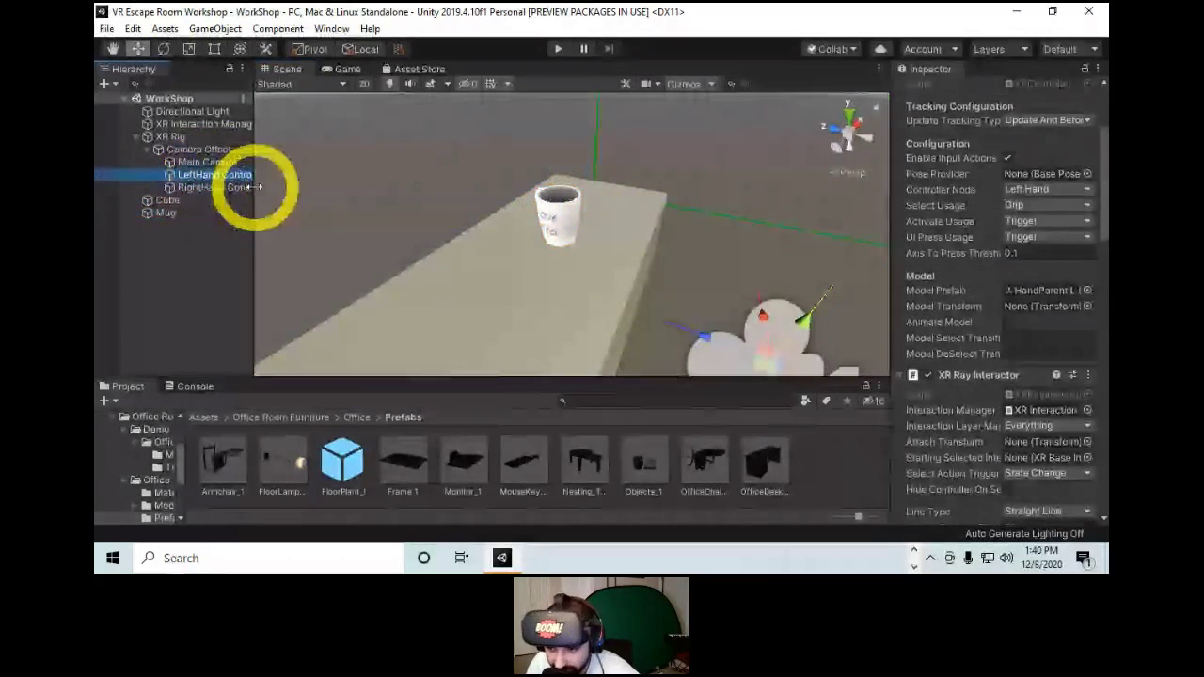
pyautogui.scroll(-3, 1051, 342)
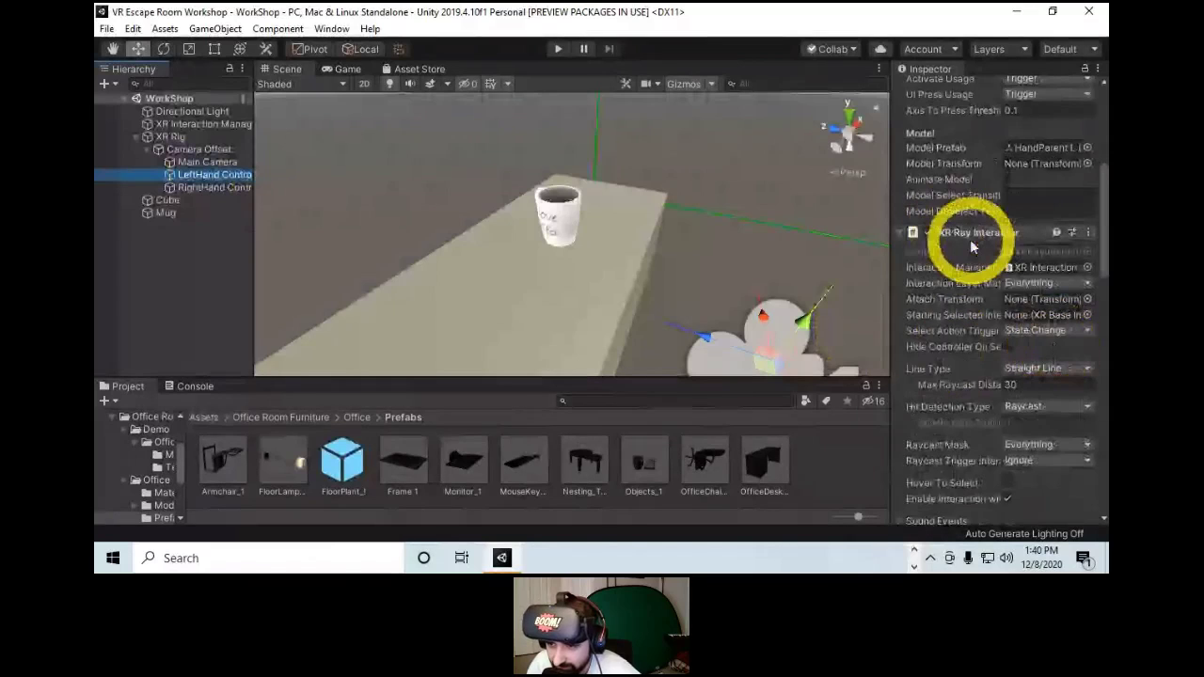
pyautogui.scroll(6, 969, 237)
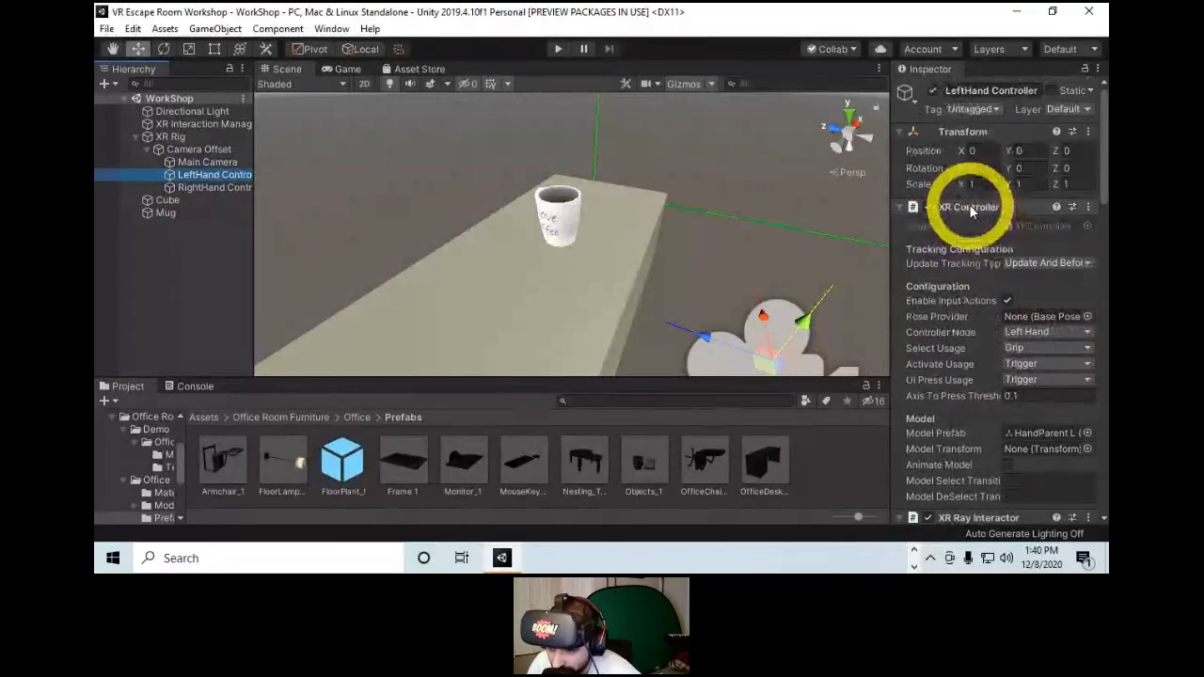
pyautogui.scroll(-9, 969, 206)
pyautogui.scroll(3, 997, 282)
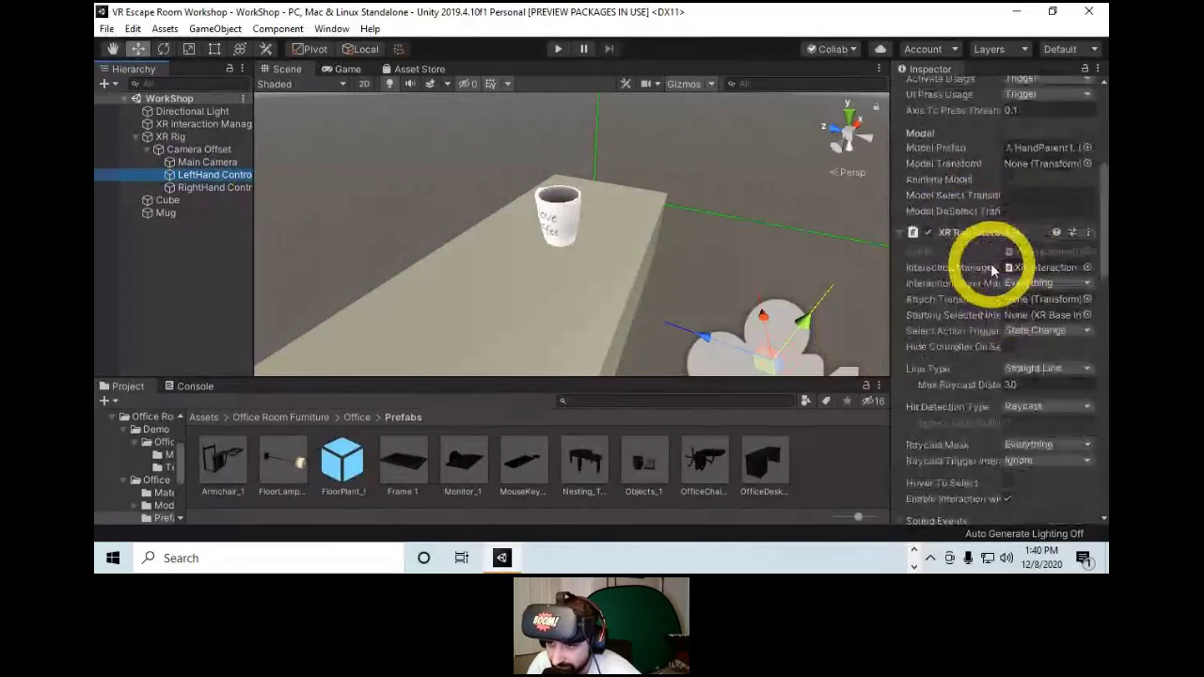
pyautogui.click(985, 235)
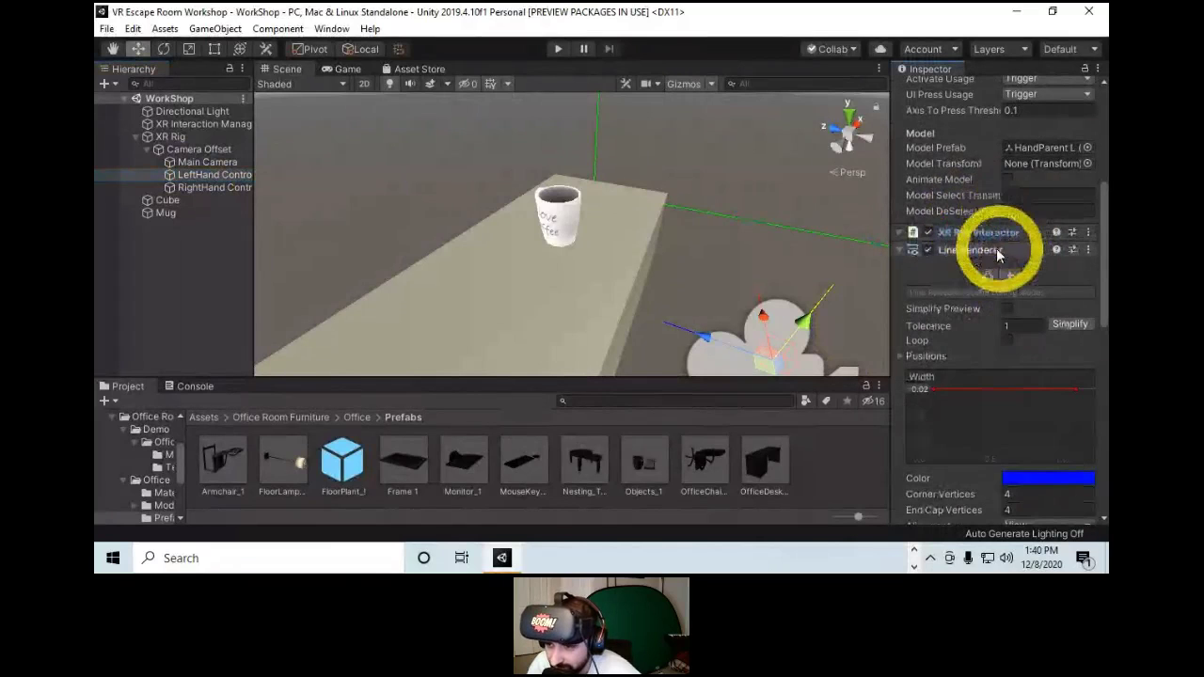
pyautogui.click(963, 249)
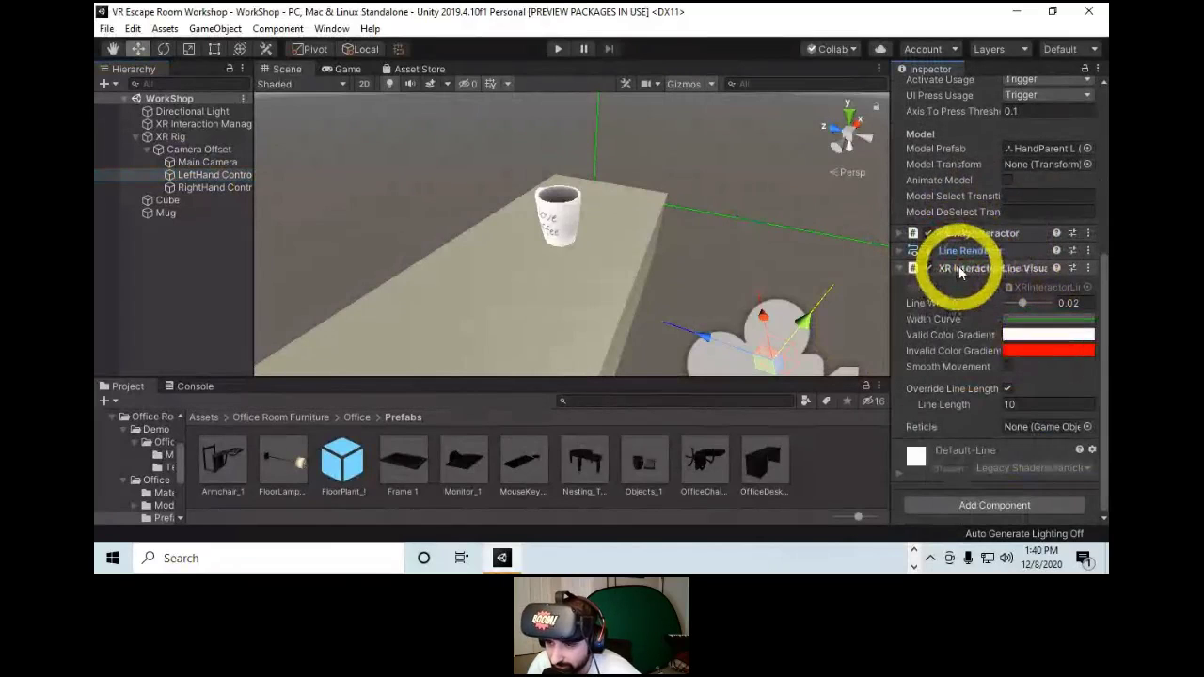
pyautogui.click(1036, 268)
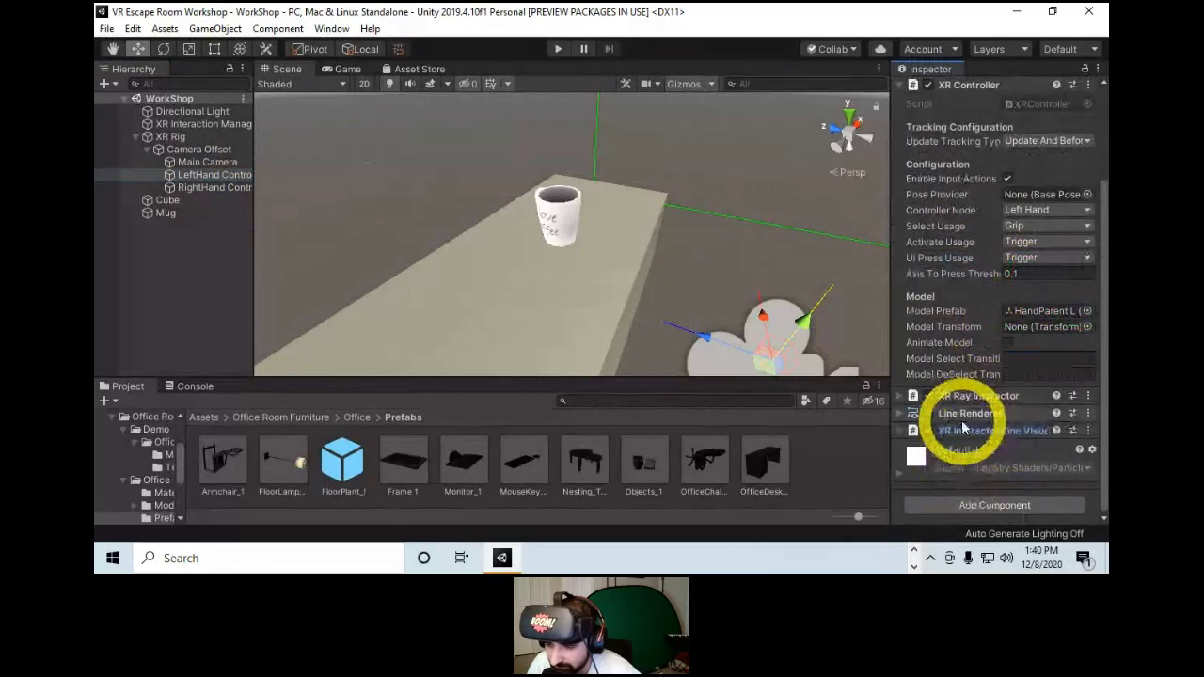
# Try to add an XR Direct Interactor component to the LeftHand Controller alongside its XR Ray Interactor.
pyautogui.click(973, 513)
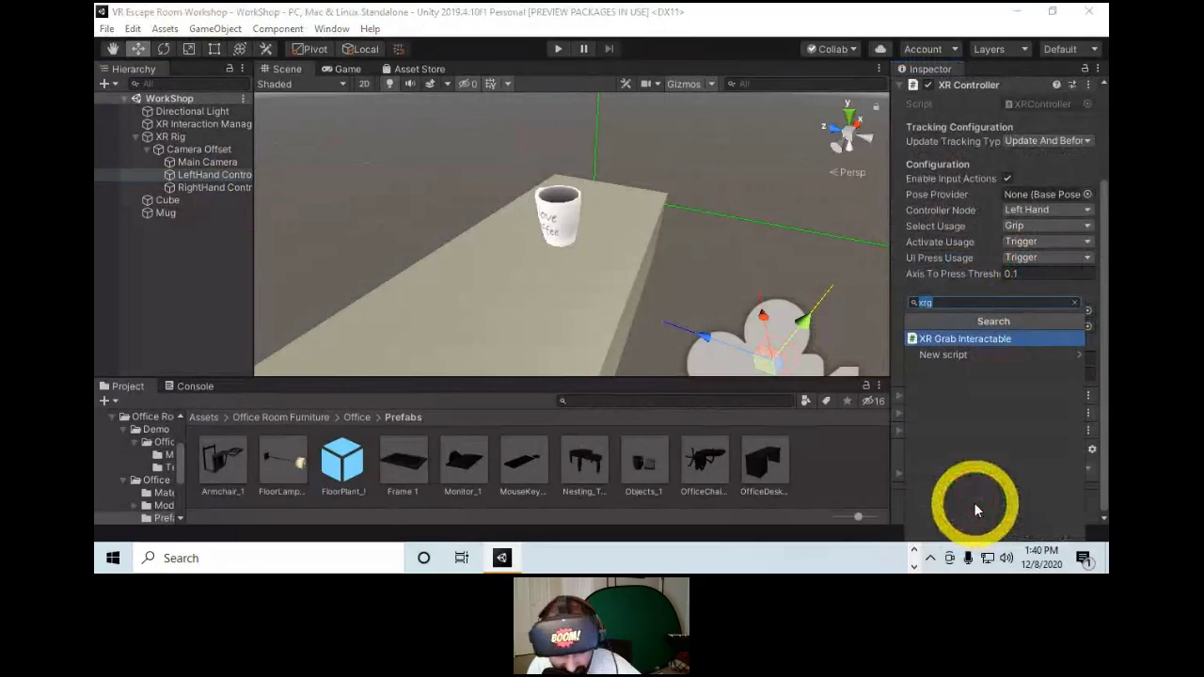
pyautogui.write('xr')
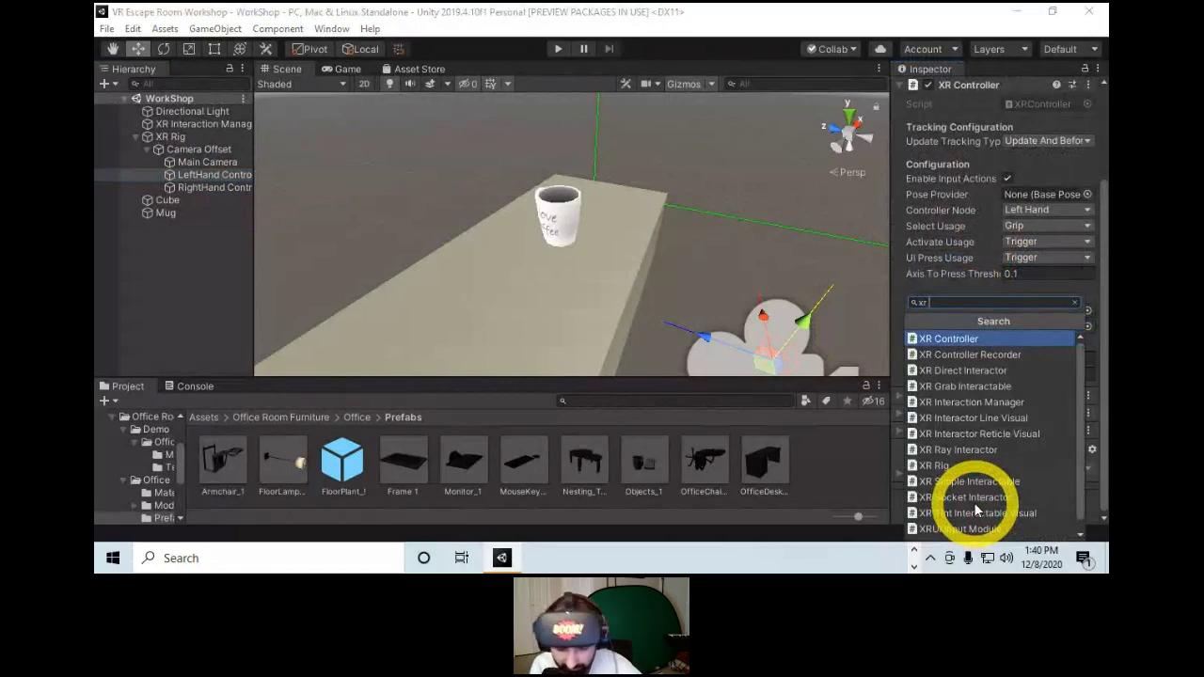
pyautogui.write(' in')
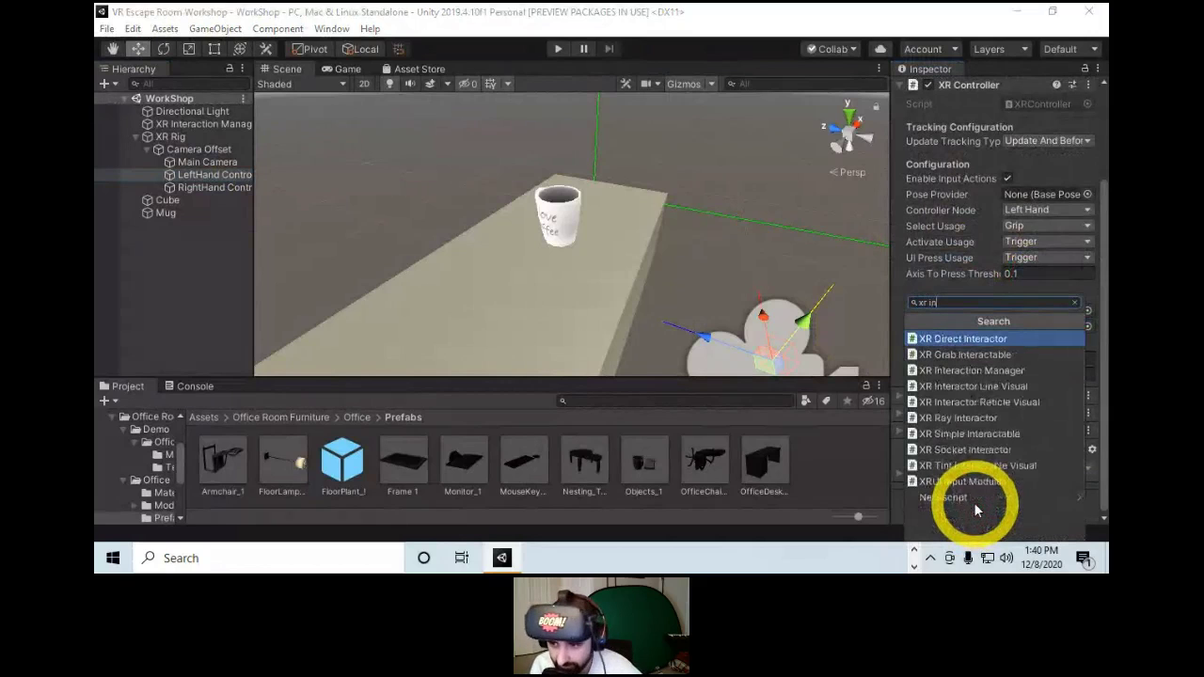
pyautogui.click(1032, 341)
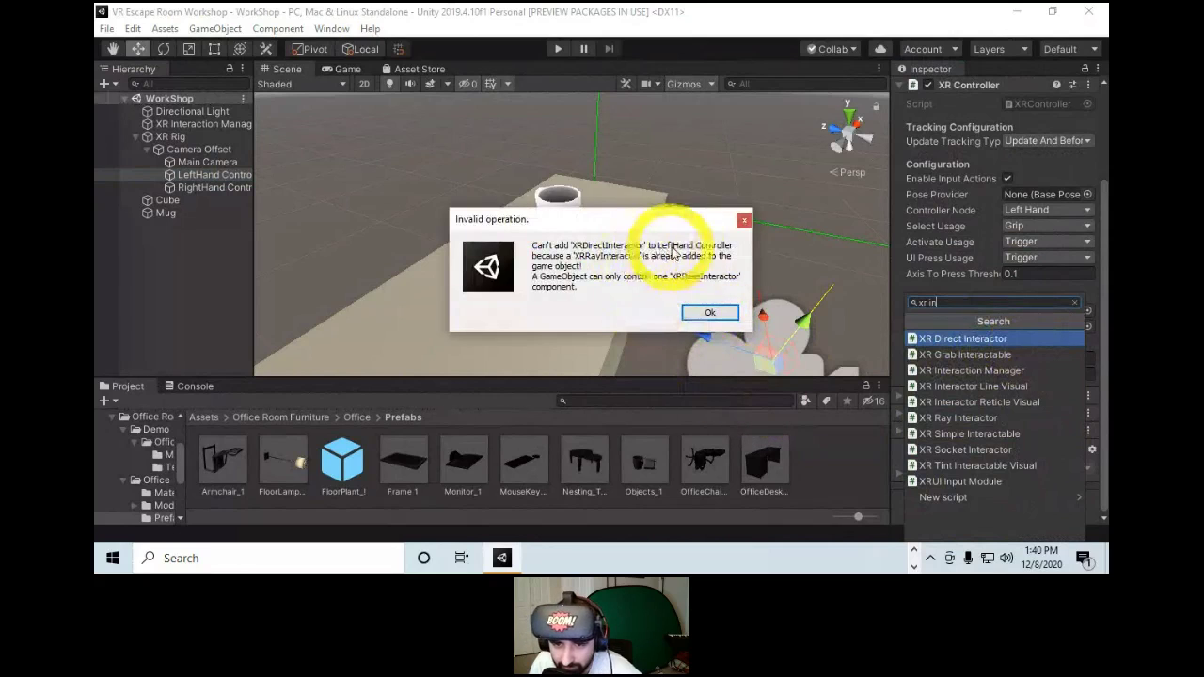
pyautogui.click(743, 219)
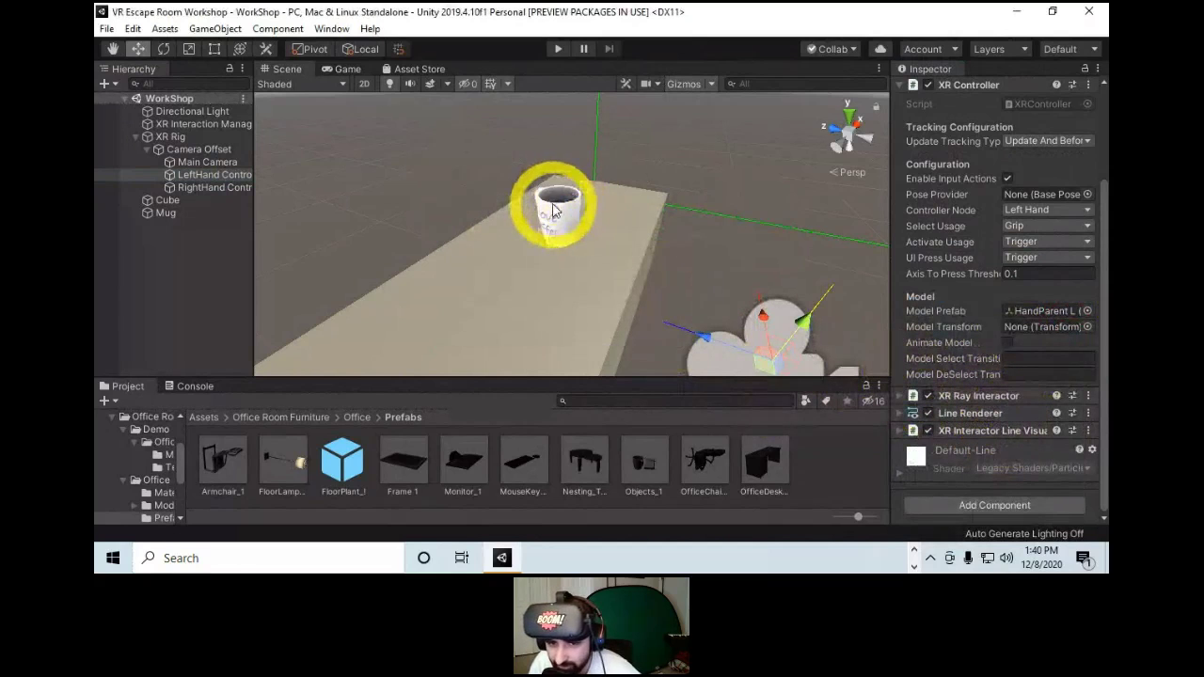
# Remove the XR Interactor Line Visual, Line Renderer and XR Ray Interactor components from the LeftHand Controller.
pyautogui.rightClick(967, 430)
pyautogui.click(992, 288)
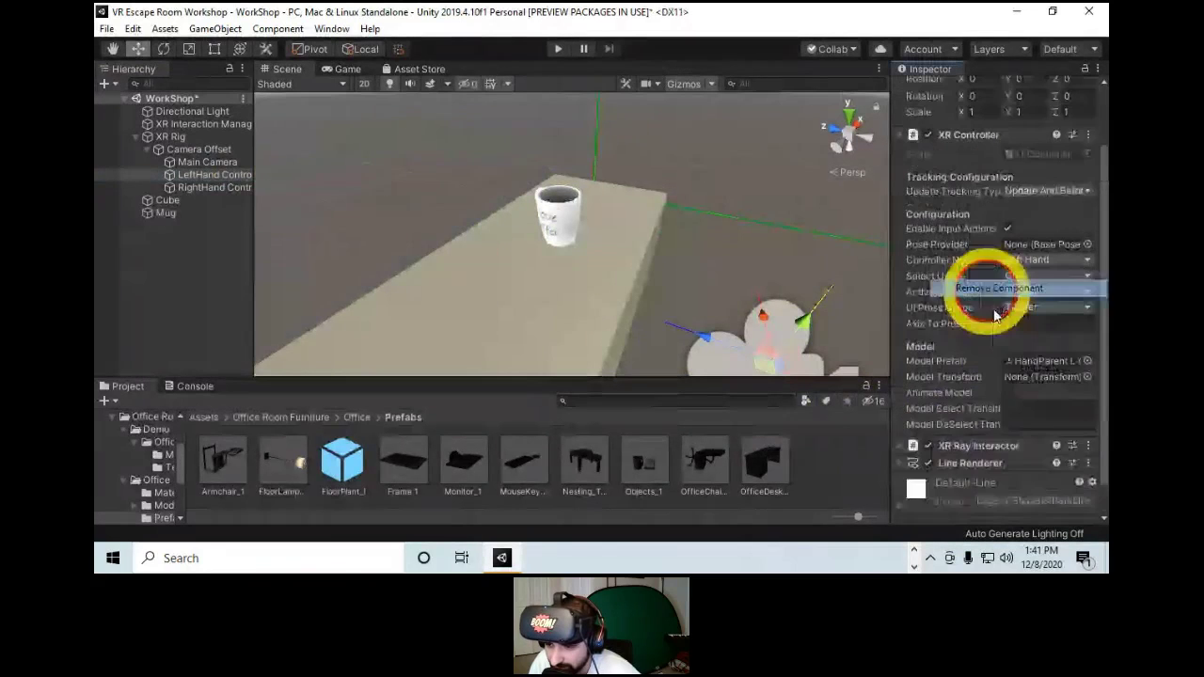
pyautogui.rightClick(984, 475)
pyautogui.click(1011, 328)
pyautogui.rightClick(981, 481)
pyautogui.click(1024, 344)
# Add an XR Direct Interactor component to the LeftHand Controller and review its settings.
pyautogui.click(978, 502)
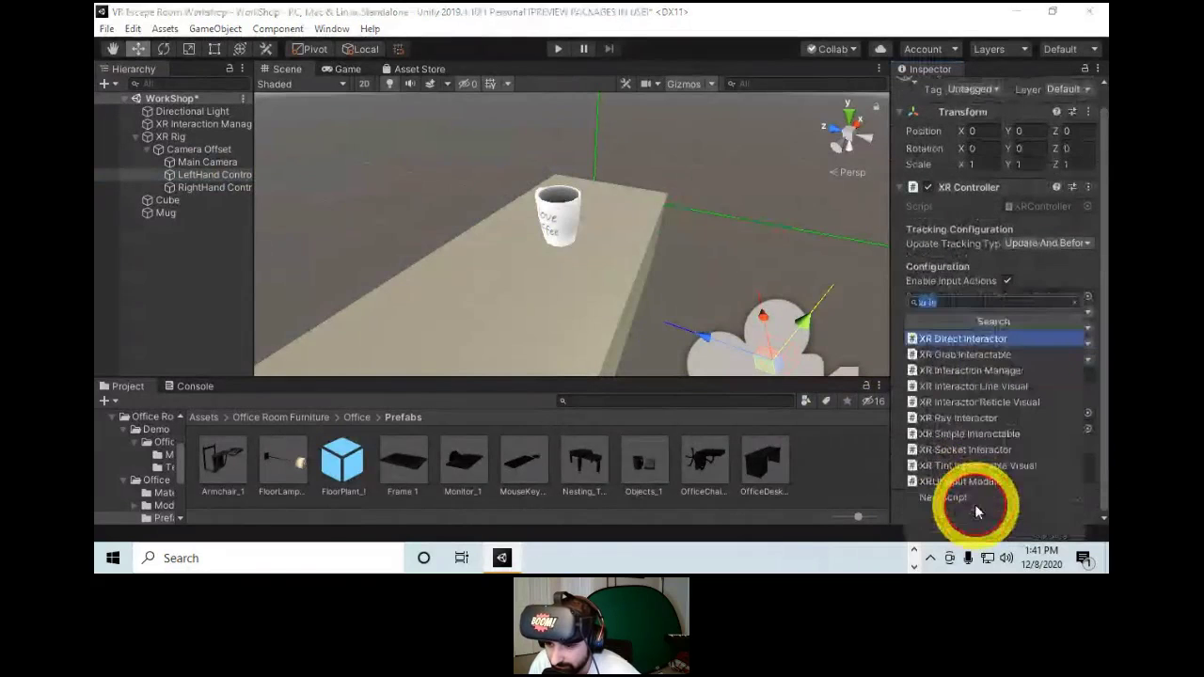
pyautogui.click(961, 341)
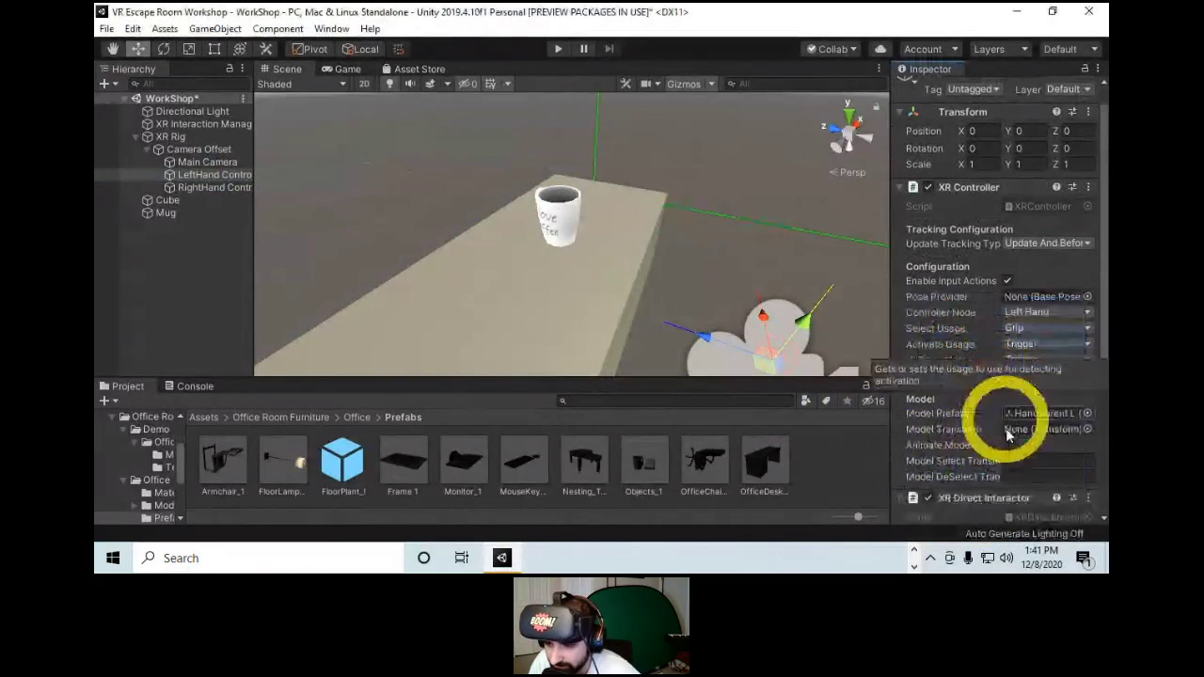
pyautogui.scroll(-5, 1003, 416)
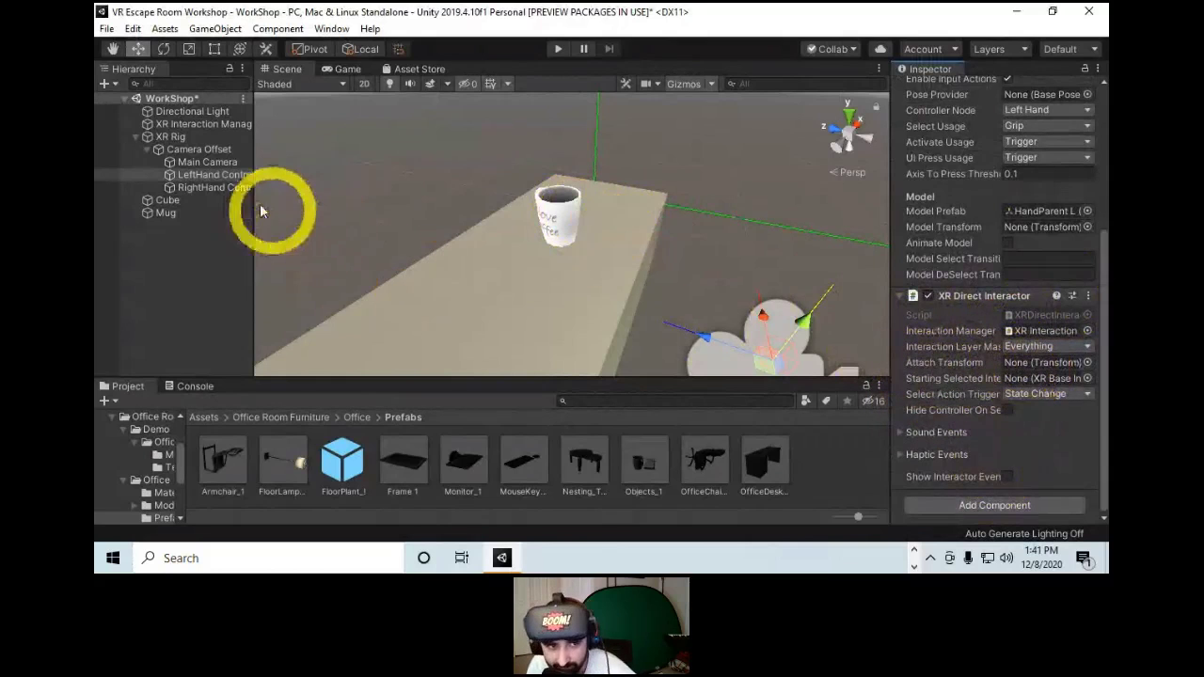
# Remove the XR Interactor Line Visual, Line Renderer and XR Ray Interactor components from the RightHand Controller.
pyautogui.click(214, 187)
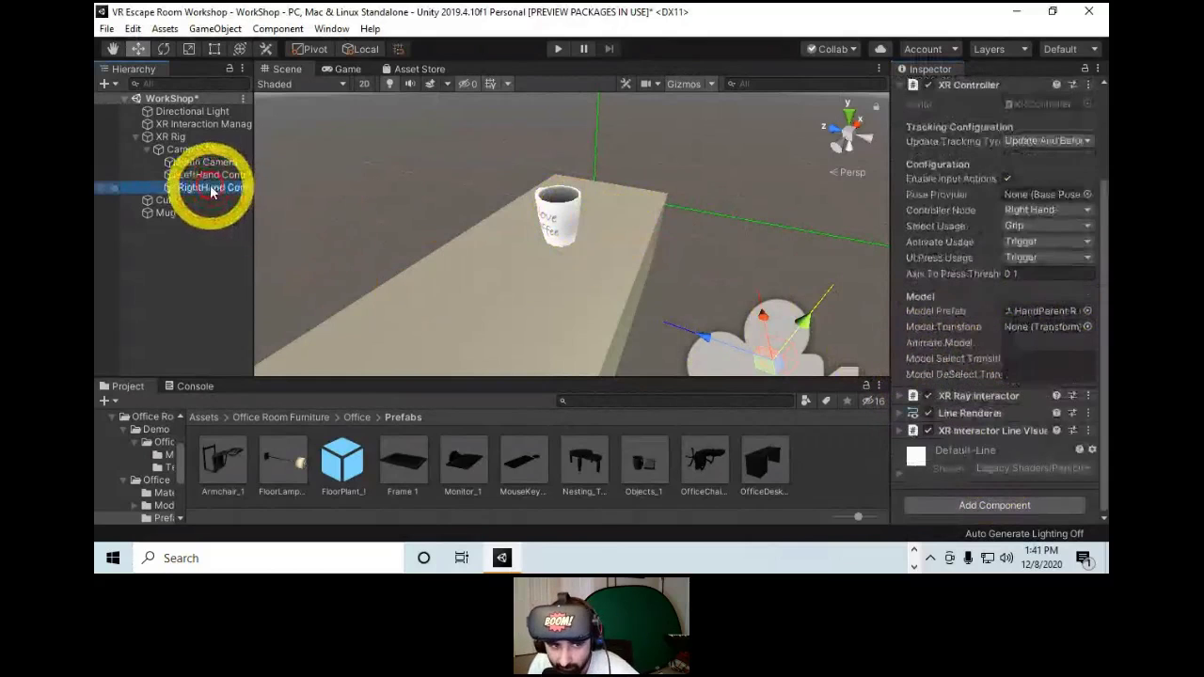
pyautogui.rightClick(990, 432)
pyautogui.click(1030, 295)
pyautogui.rightClick(991, 429)
pyautogui.click(997, 288)
pyautogui.rightClick(974, 480)
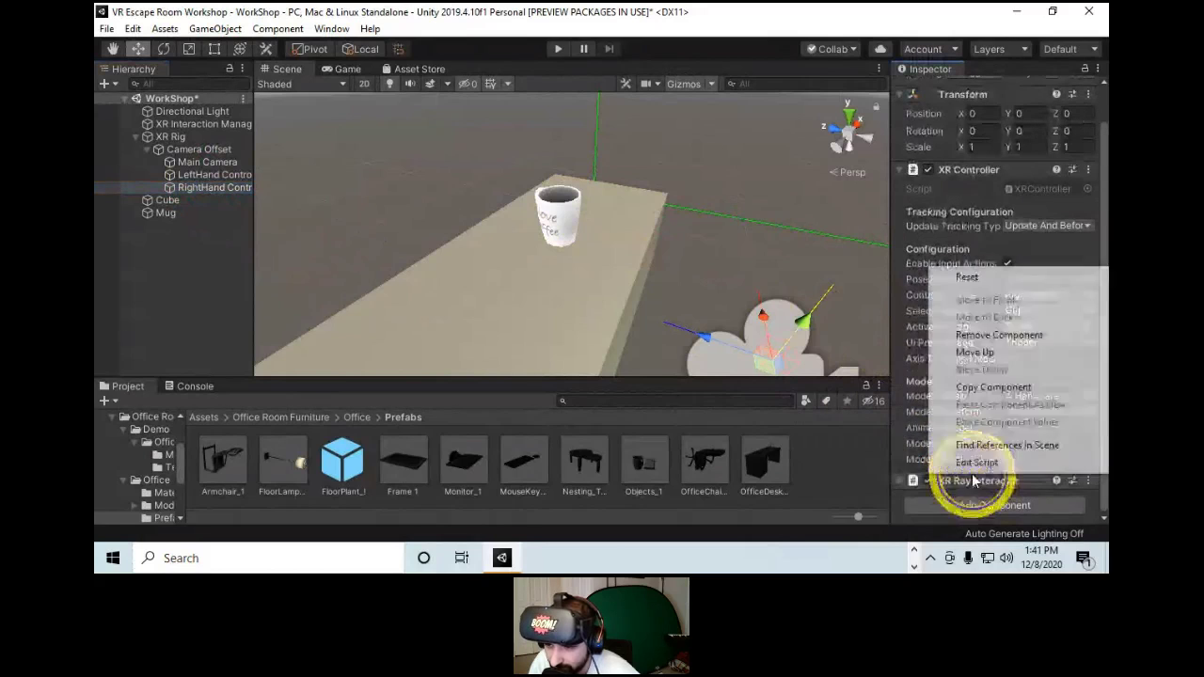
pyautogui.click(999, 335)
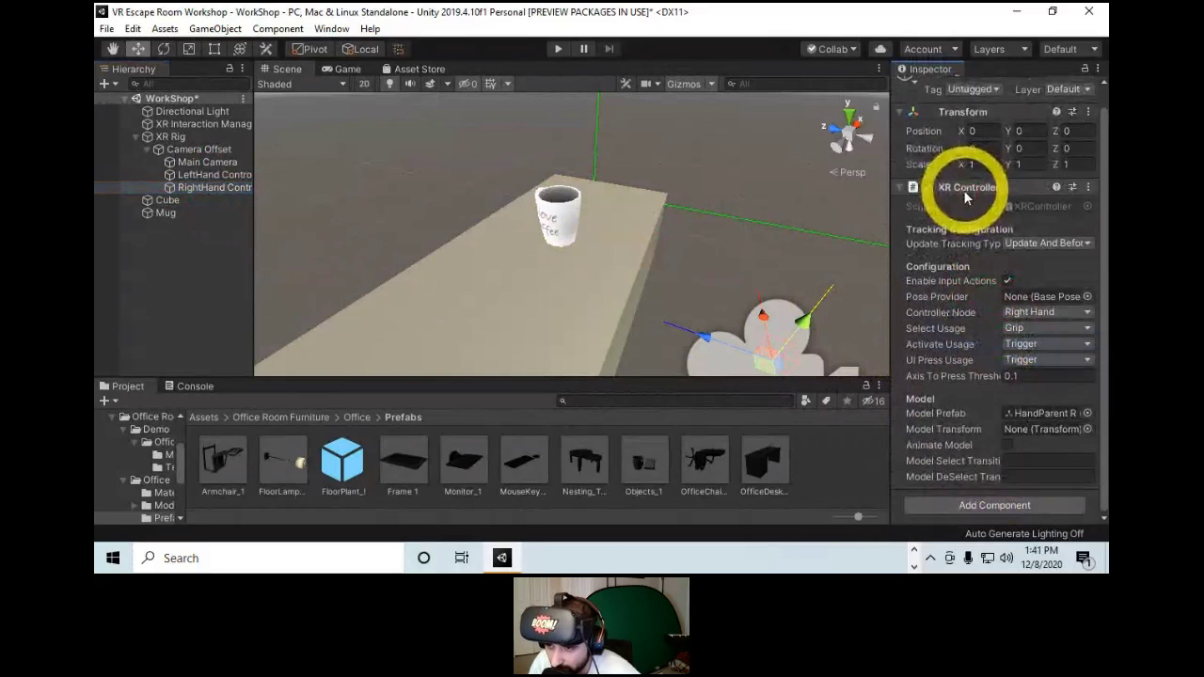
# Add an XR Direct Interactor component to the RightHand Controller.
pyautogui.click(994, 505)
pyautogui.write('xr in')
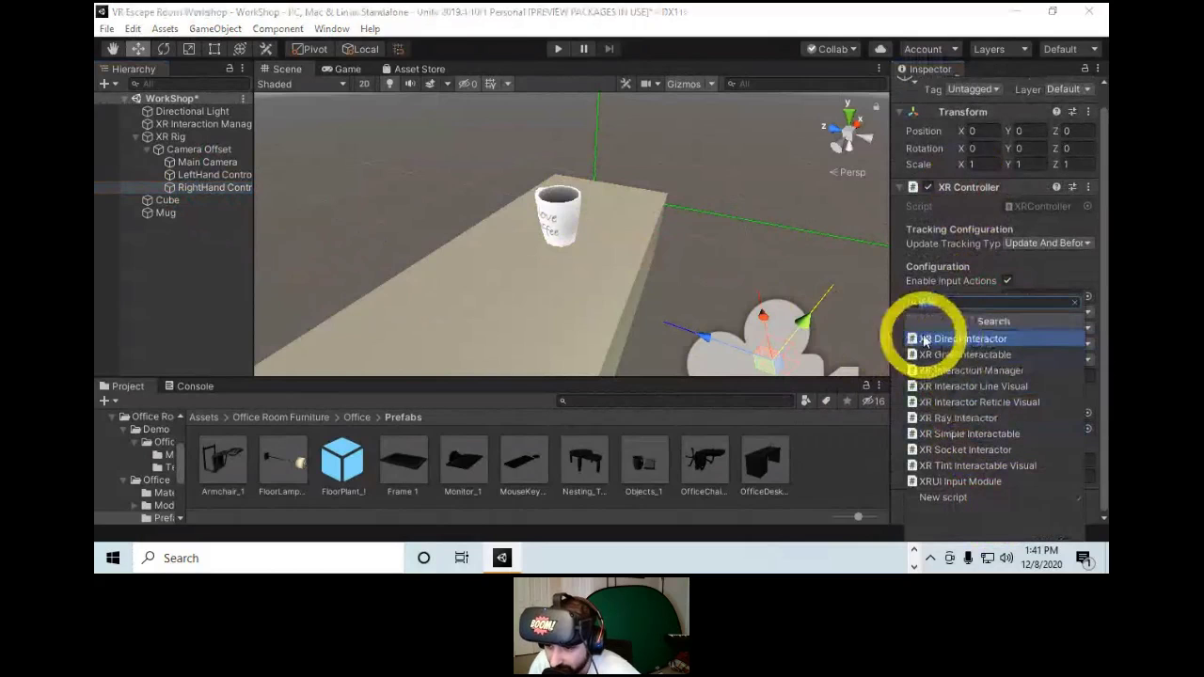
pyautogui.click(968, 339)
pyautogui.scroll(-5, 981, 395)
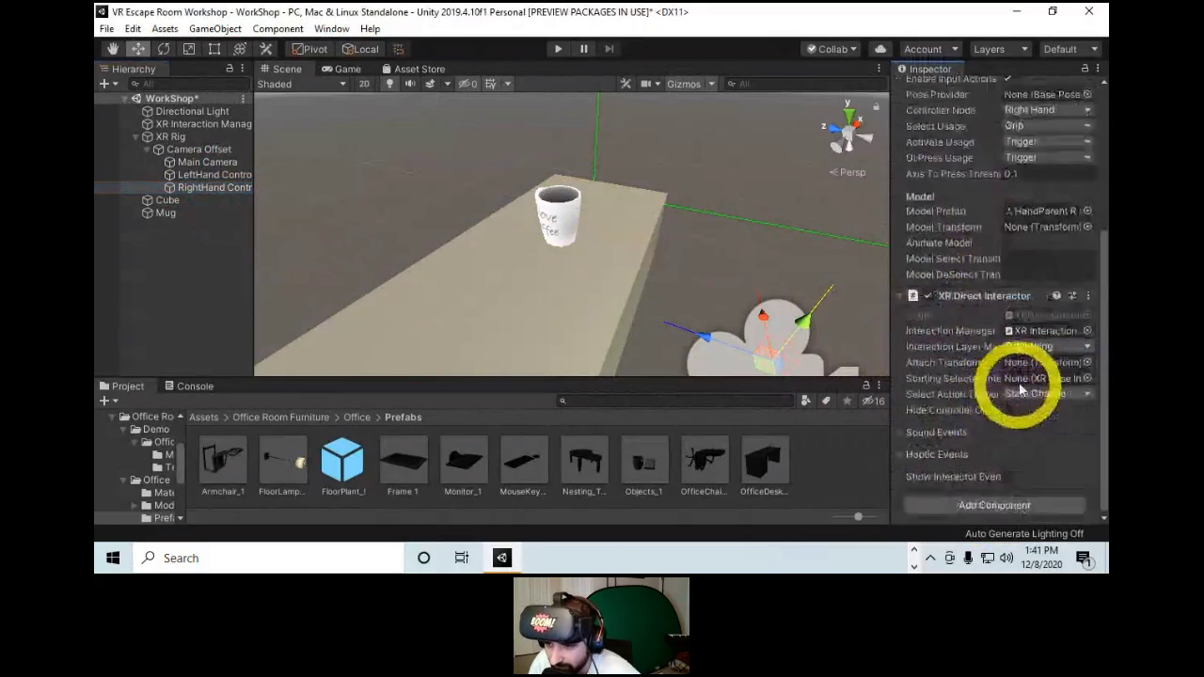
# Save the scene and run a brief Play mode test.
pyautogui.hotkey('ctrl', 's')
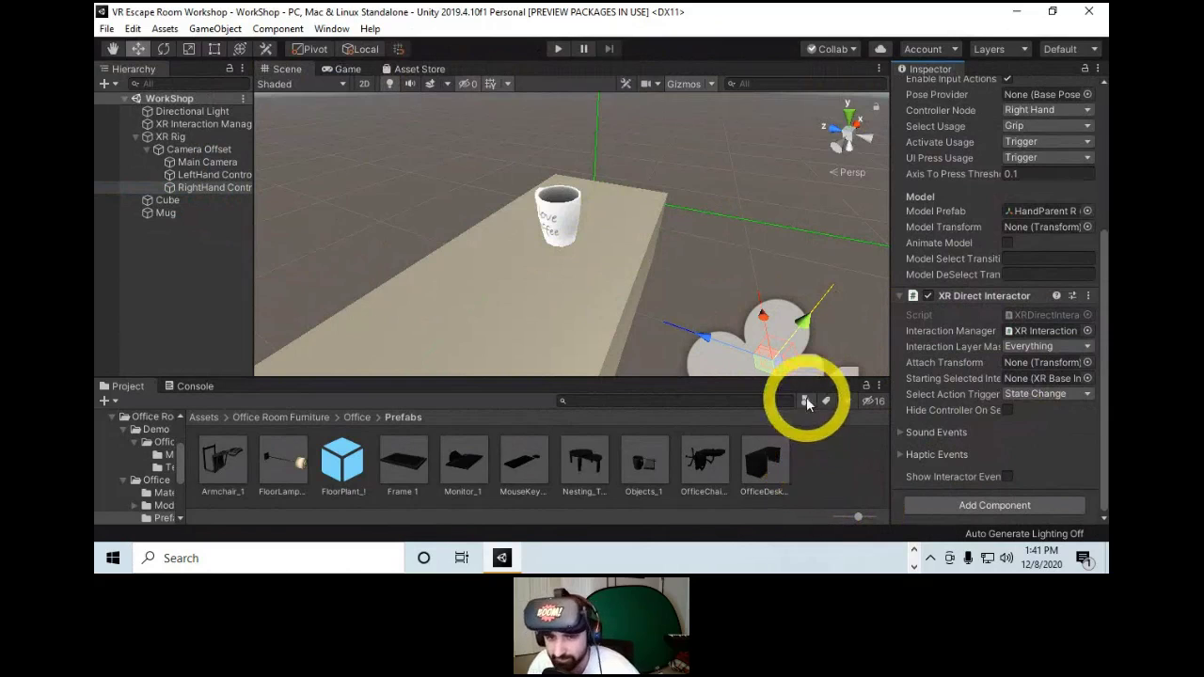
pyautogui.click(558, 49)
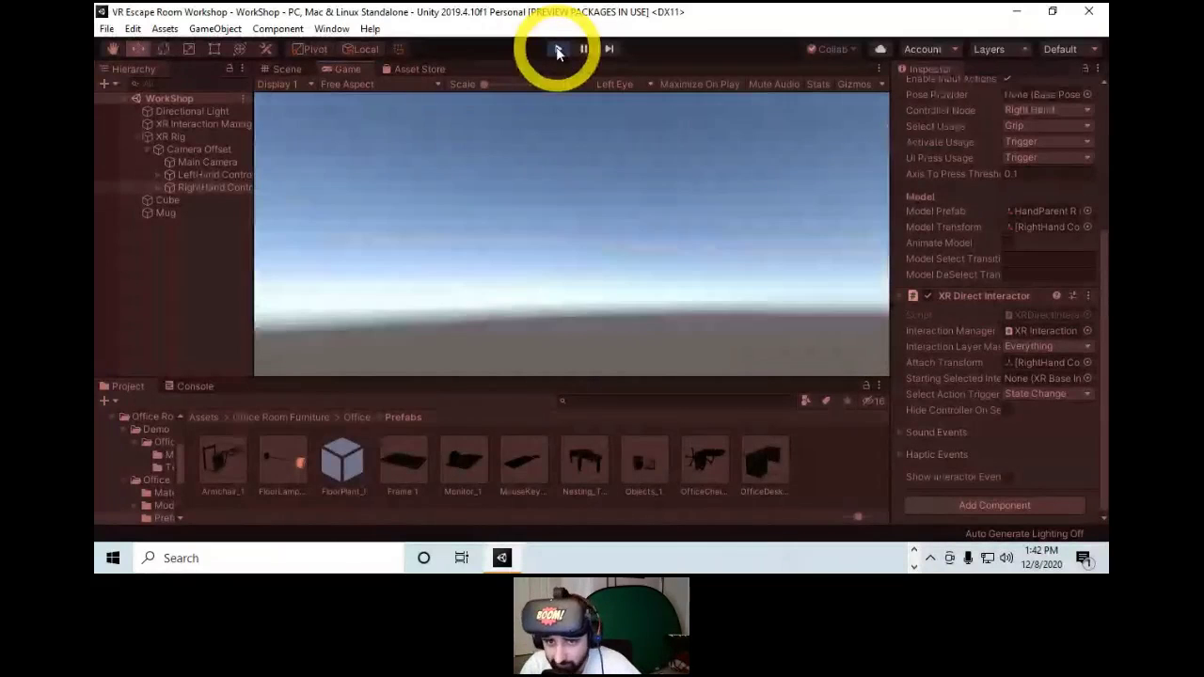
pyautogui.click(557, 50)
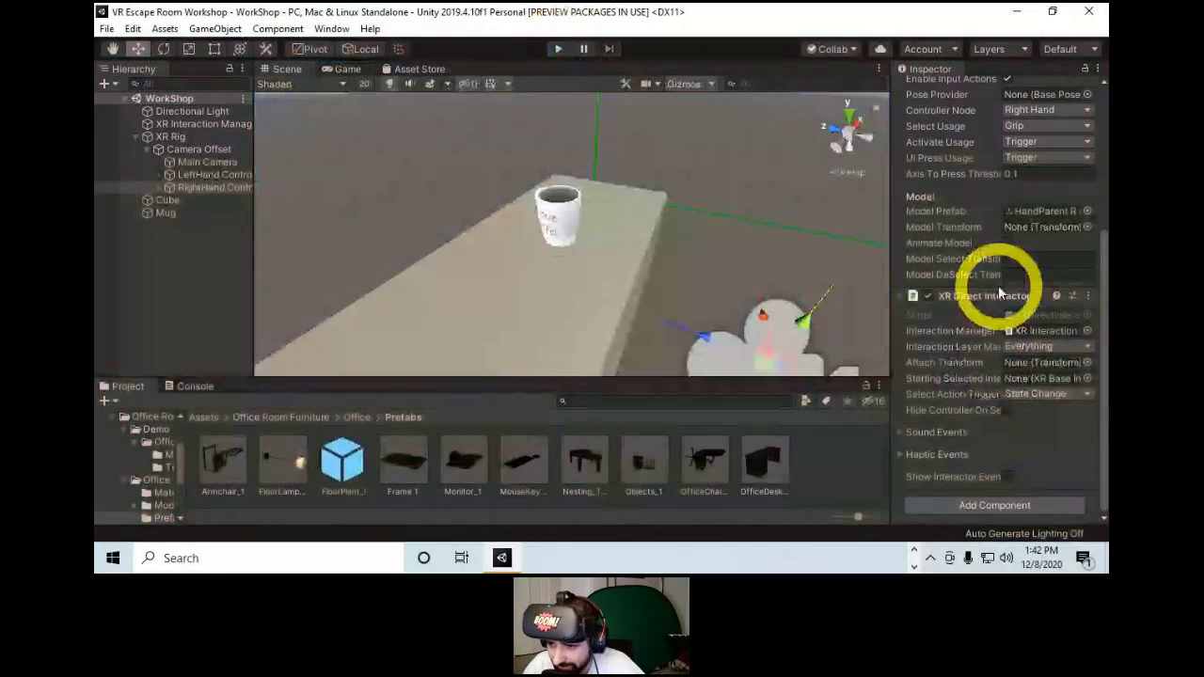
# Collapse the RightHand Controller's XR Direct Interactor and XR Controller component settings.
pyautogui.click(999, 298)
pyautogui.click(987, 206)
pyautogui.scroll(-5, 567, 266)
# Move the Cube table and the Mug together closer to the XR Rig.
pyautogui.click(576, 277)
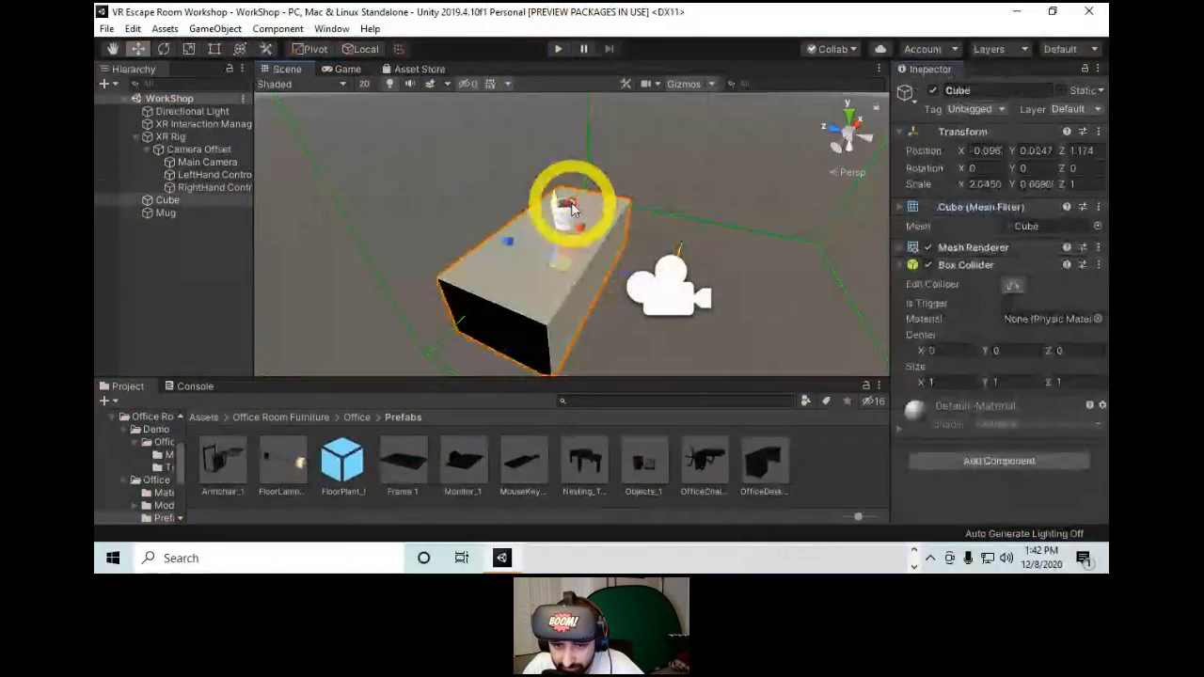
pyautogui.keyDown('ctrl'); pyautogui.click(166, 212); pyautogui.keyUp('ctrl')
pyautogui.moveTo(578, 257); pyautogui.dragTo(551, 277)
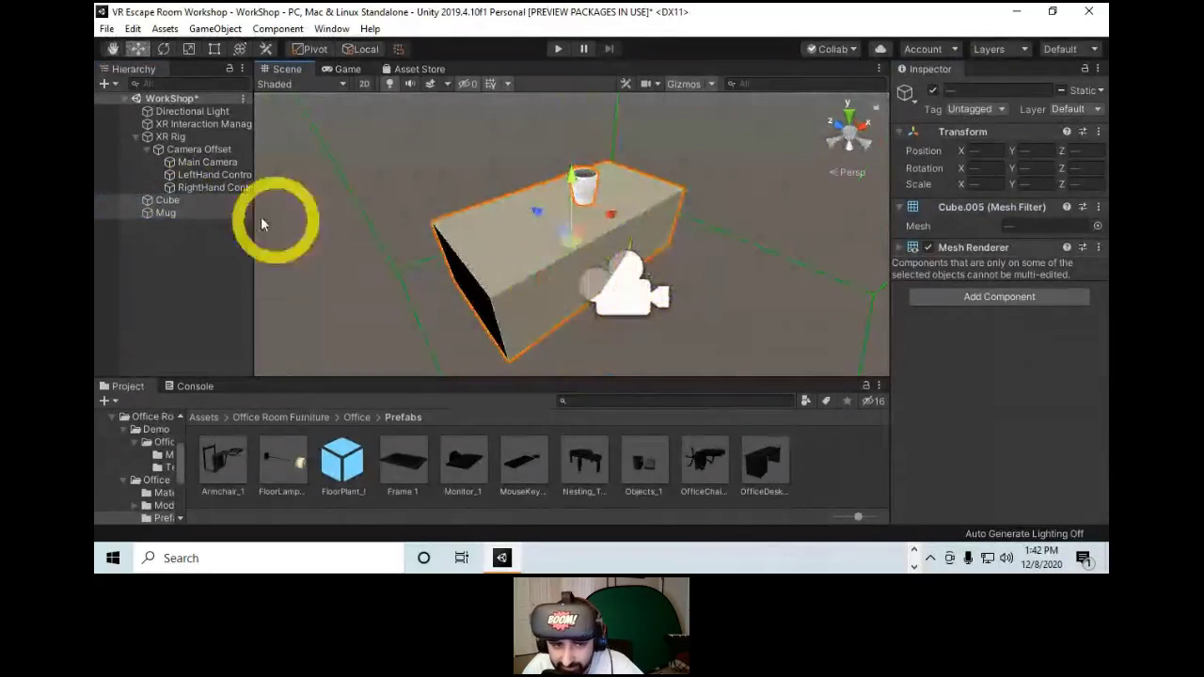
# Add a Box Collider component to the LeftHand Controller and set its X and Y size to 0.1.
pyautogui.click(172, 137)
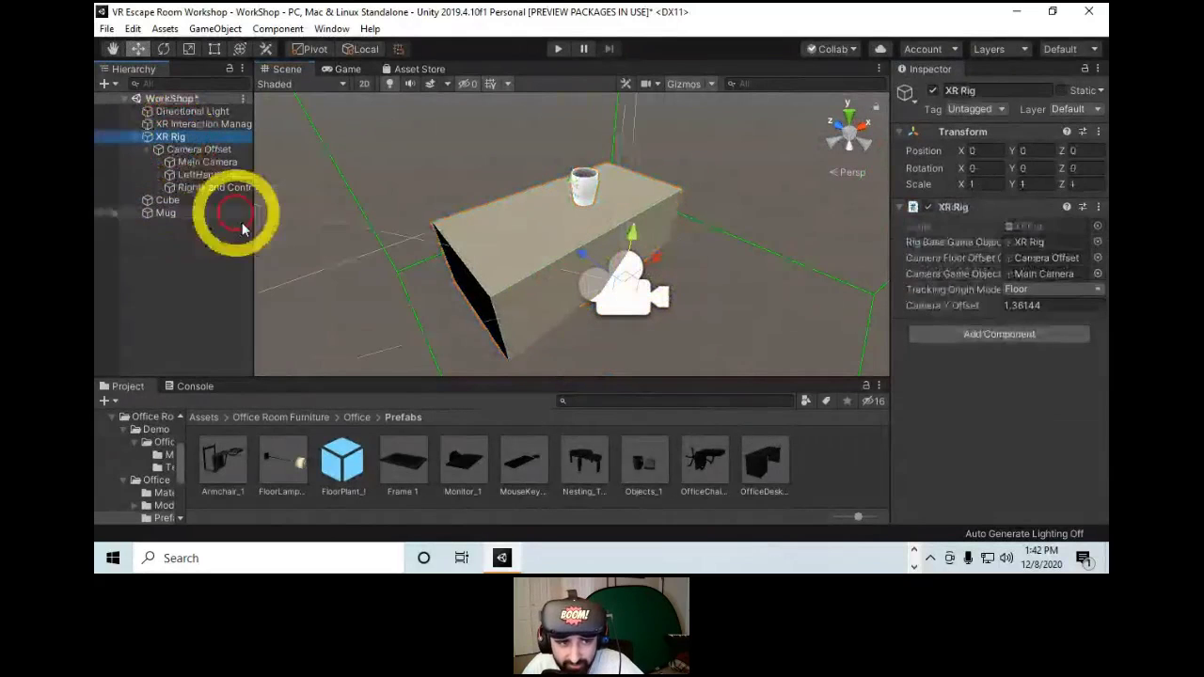
pyautogui.doubleClick(215, 174)
pyautogui.keyDown('alt'); pyautogui.moveTo(529, 128); pyautogui.dragTo(591, 192); pyautogui.keyUp('alt')
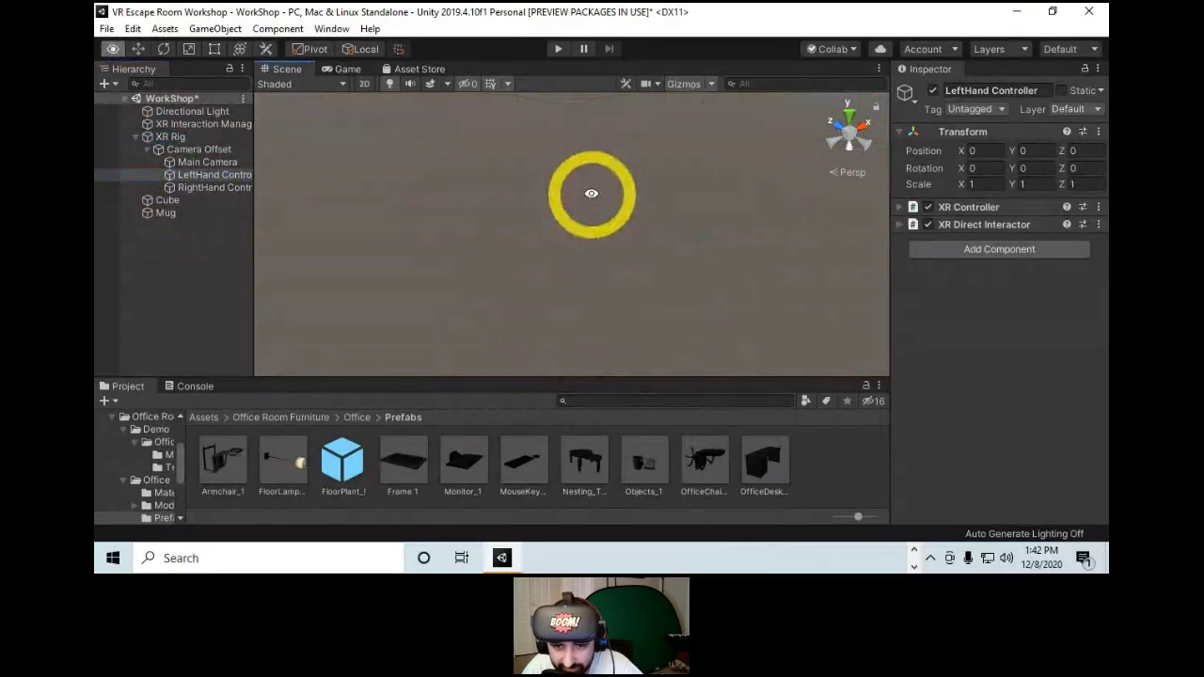
pyautogui.keyDown('alt'); pyautogui.moveTo(589, 188); pyautogui.dragTo(586, 169, button='right'); pyautogui.keyUp('alt')
pyautogui.press('w')
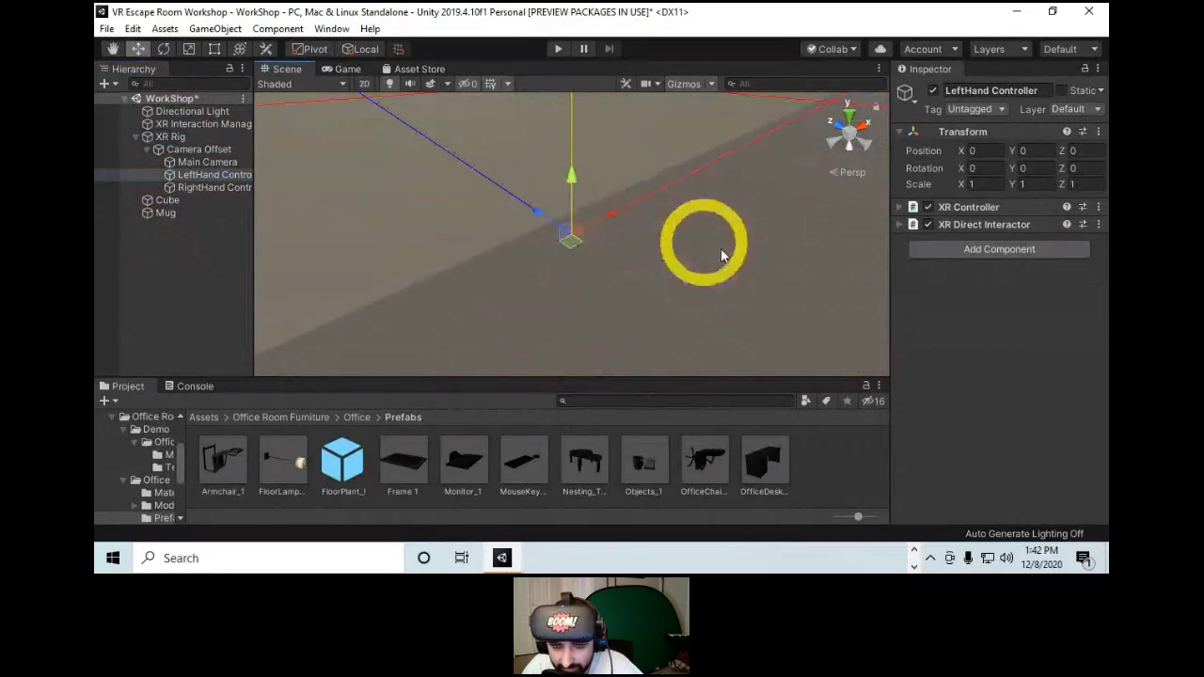
pyautogui.click(1001, 252)
pyautogui.write('box')
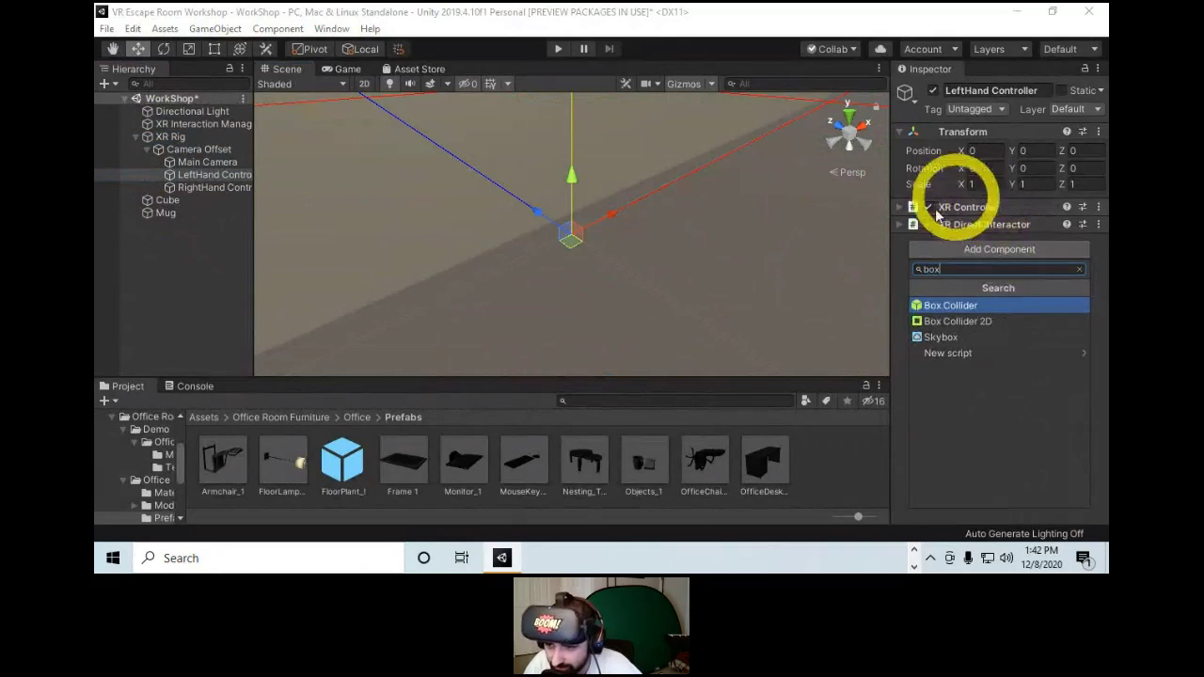
pyautogui.click(931, 304)
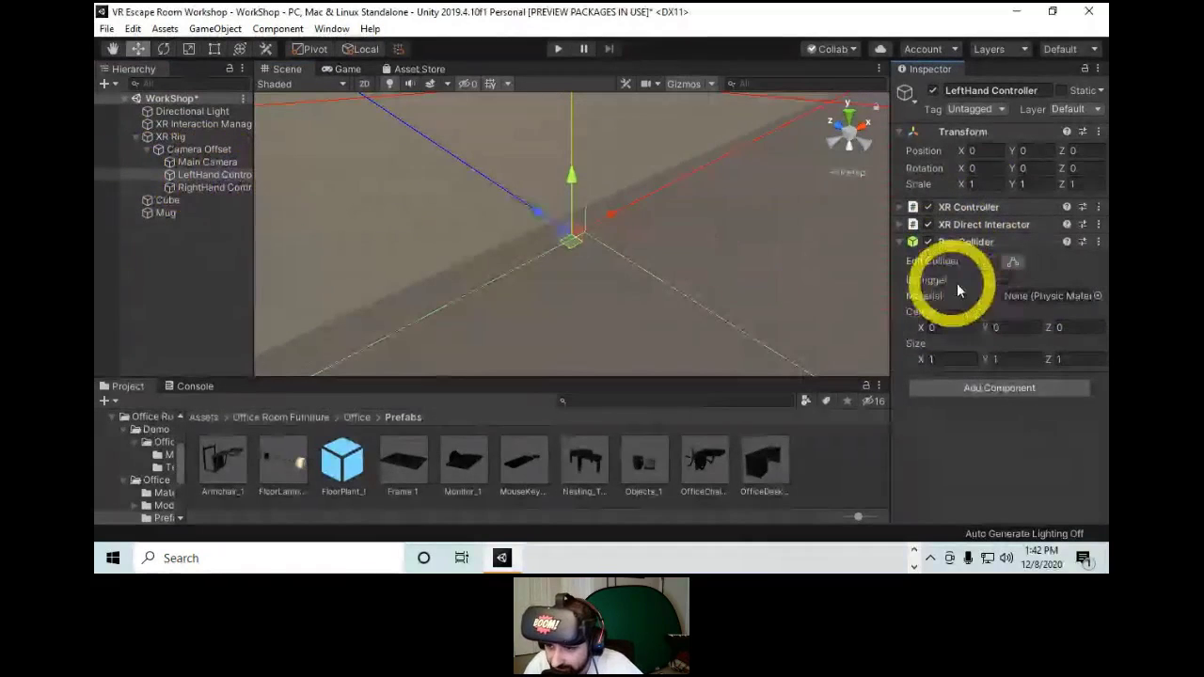
pyautogui.click(932, 358)
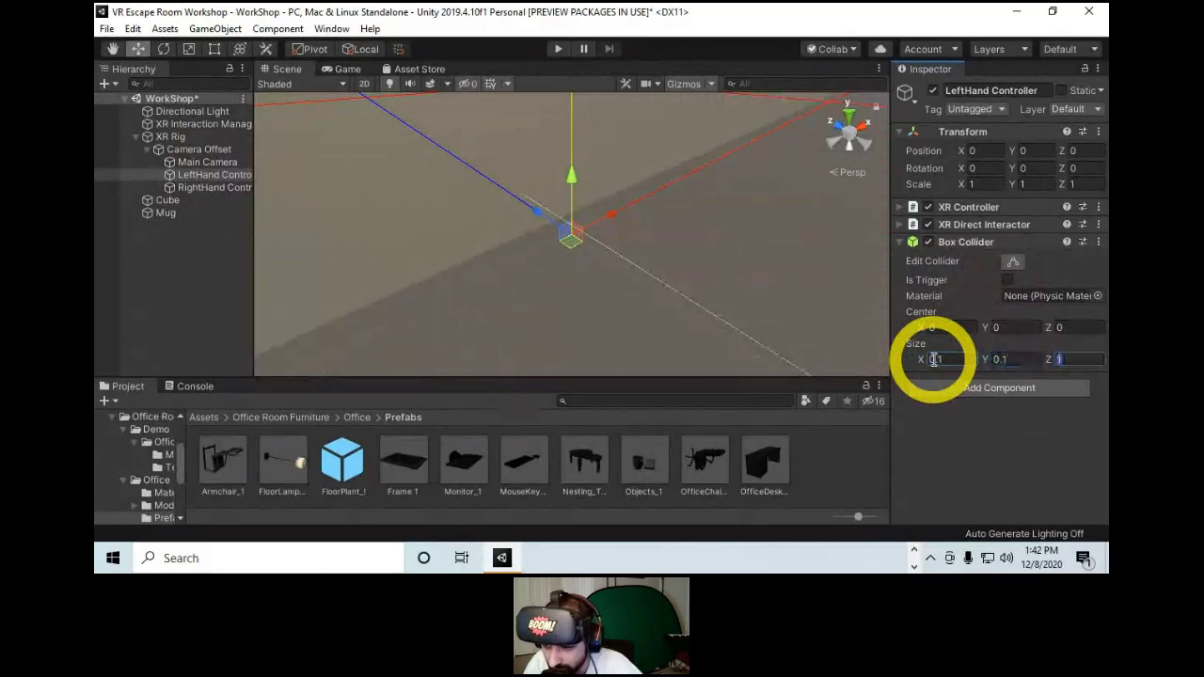
# Add a Box Collider to the RightHand Controller, enable Is Trigger, set its size to 0.1, 0.1, 0.15, and save the scene.
pyautogui.click(183, 188)
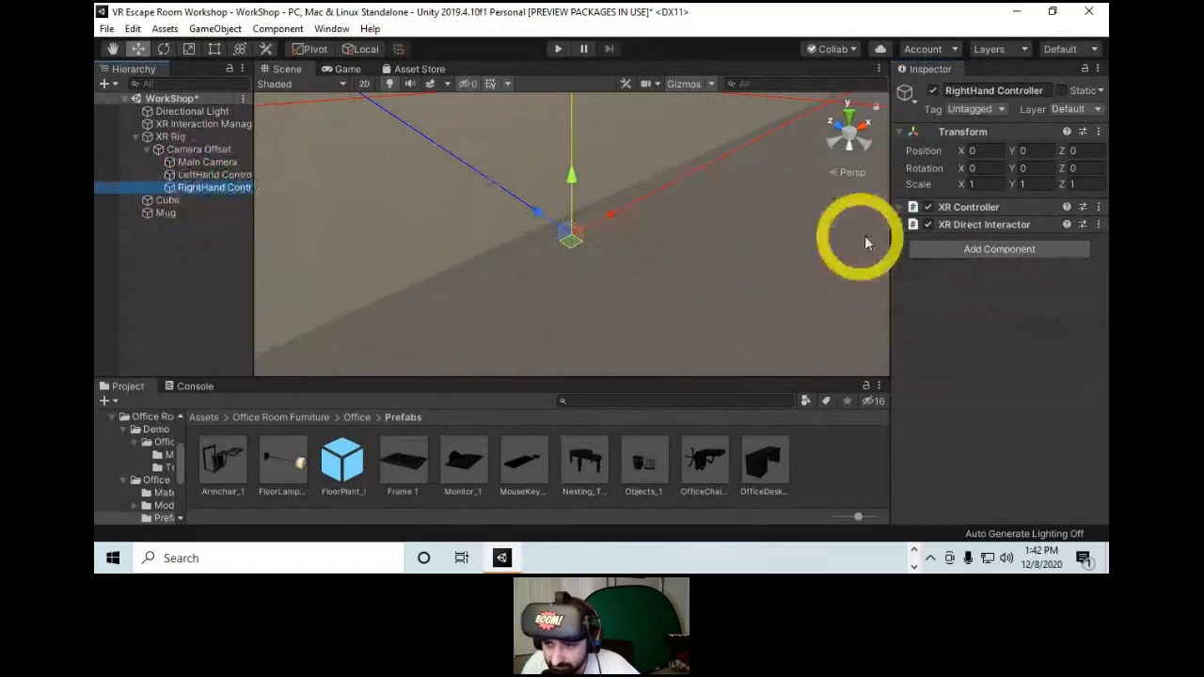
pyautogui.click(961, 250)
pyautogui.click(955, 306)
pyautogui.click(1006, 281)
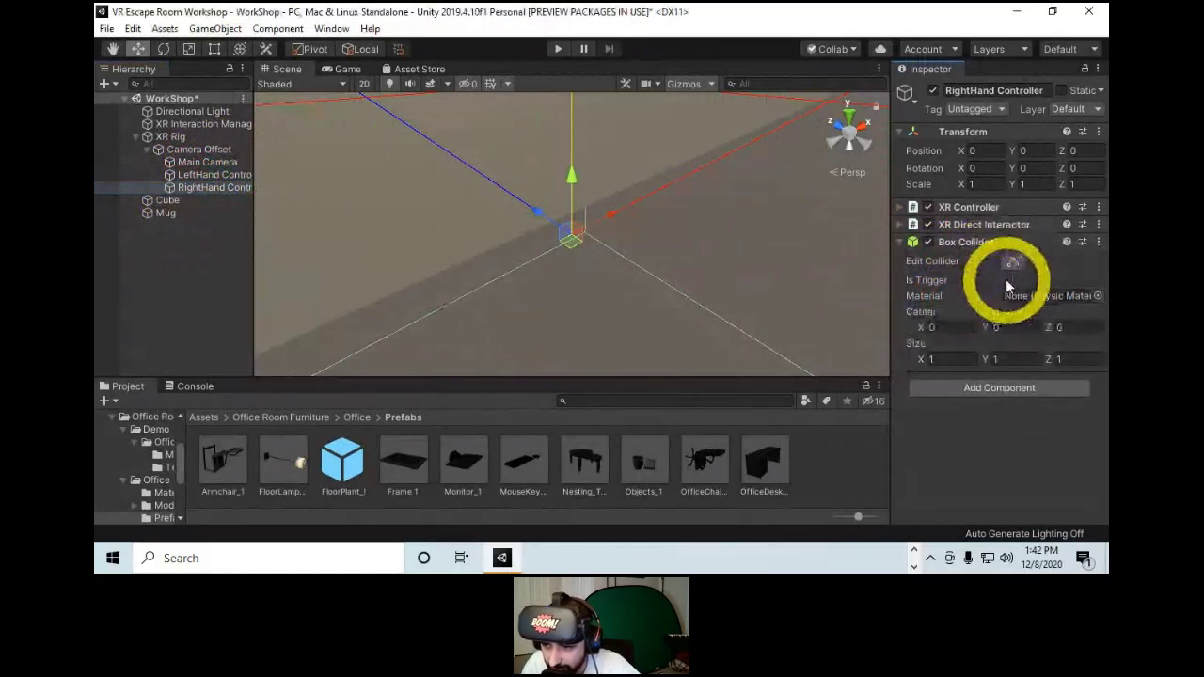
pyautogui.click(958, 358)
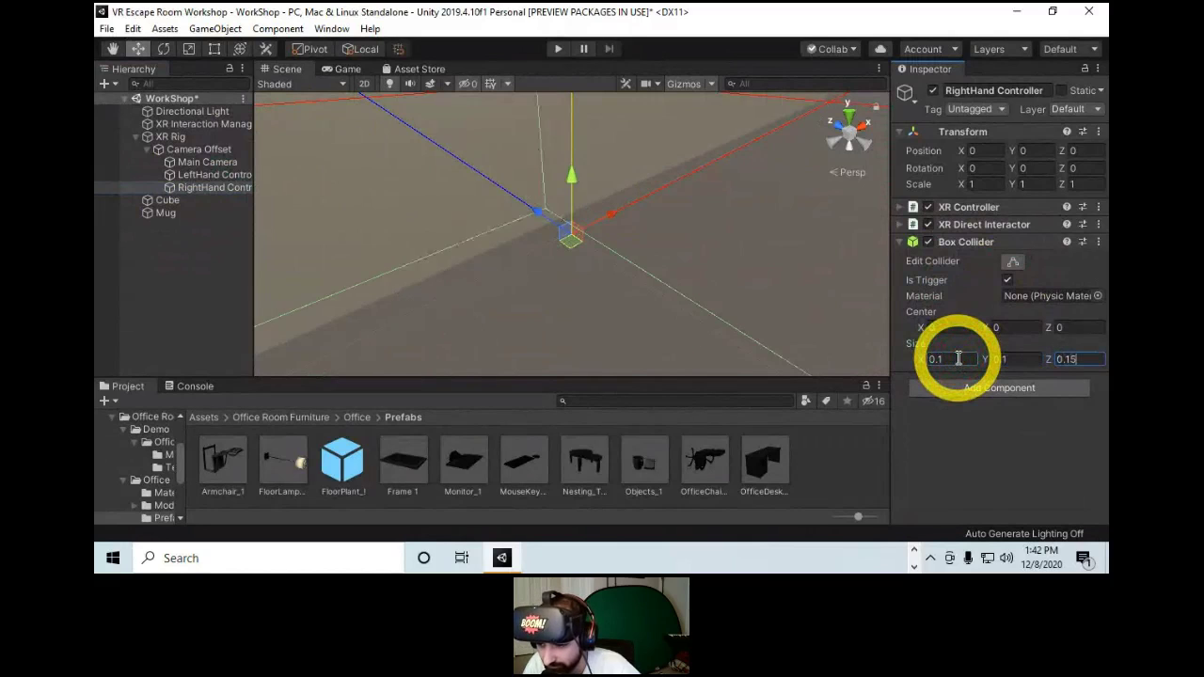
pyautogui.hotkey('ctrl', 's')
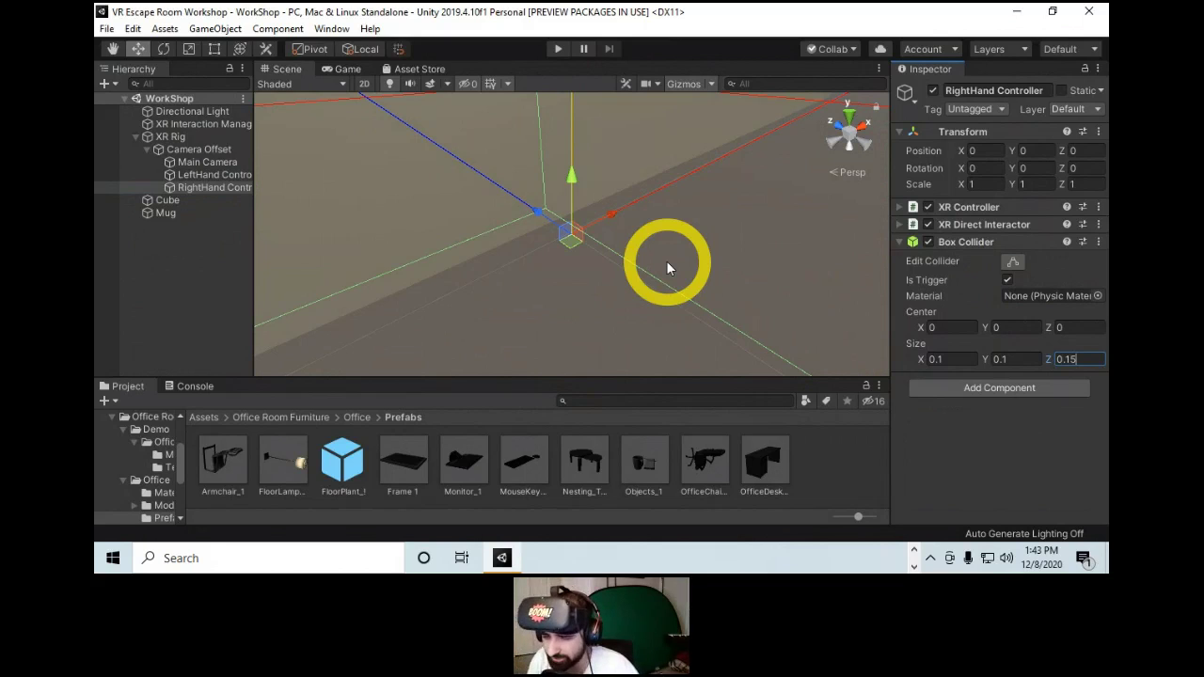
# Run a Play mode test, enabling Is Trigger on the LeftHand Controller's Box Collider while the scene plays.
pyautogui.keyDown('alt'); pyautogui.moveTo(666, 301); pyautogui.dragTo(603, 231, button='right'); pyautogui.keyUp('alt')
pyautogui.keyDown('alt'); pyautogui.moveTo(603, 230); pyautogui.dragTo(534, 224); pyautogui.keyUp('alt')
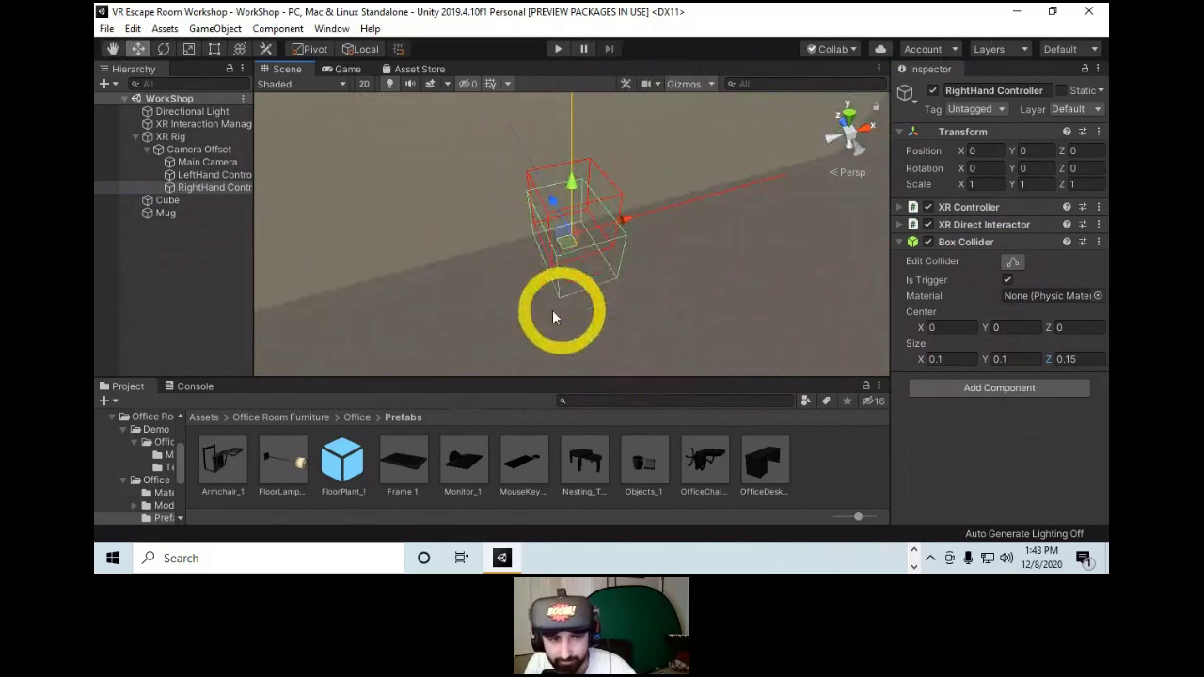
pyautogui.click(558, 51)
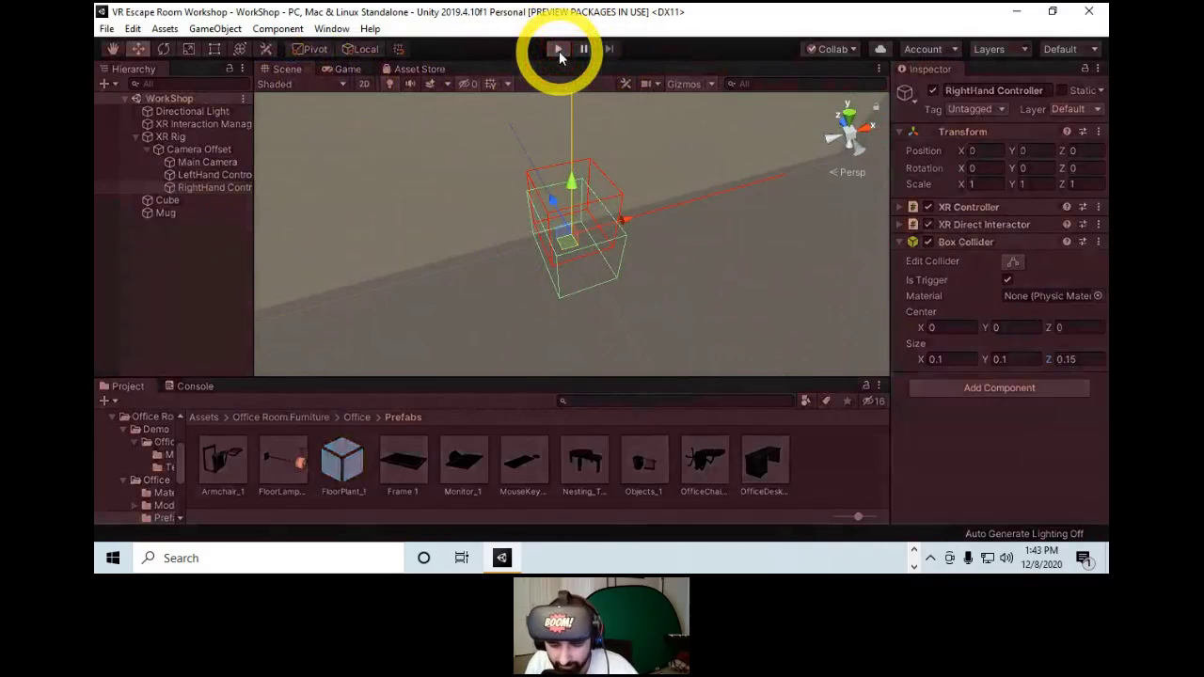
pyautogui.click(210, 175)
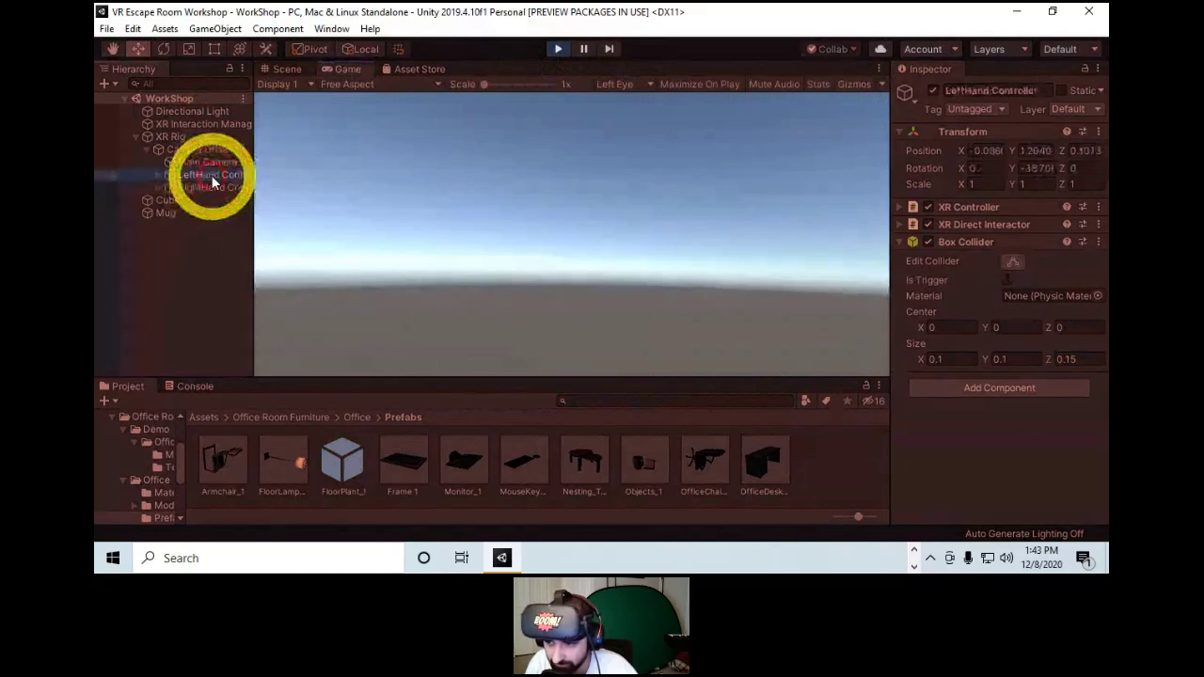
pyautogui.click(1005, 280)
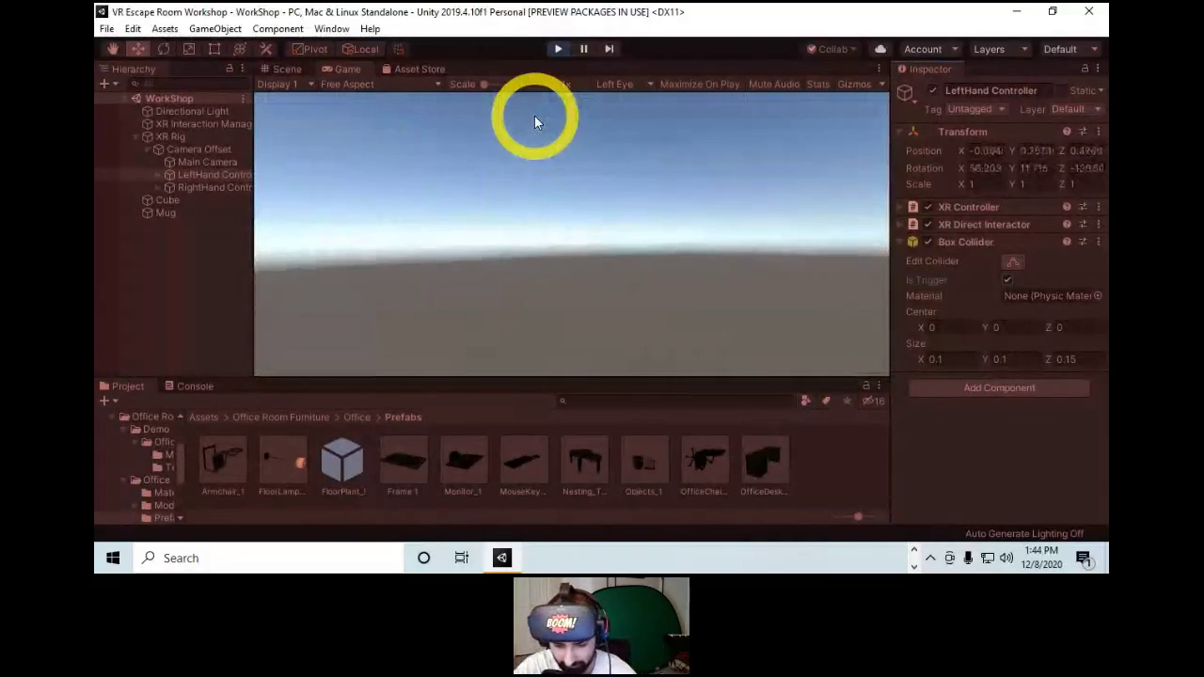
pyautogui.click(564, 47)
# Add a Mesh Collider component to the LeftHand Controller and disable its Box Collider.
pyautogui.scroll(-4, 612, 245)
pyautogui.keyDown('alt'); pyautogui.moveTo(608, 309); pyautogui.dragTo(702, 79); pyautogui.keyUp('alt')
pyautogui.scroll(-3, 668, 173)
pyautogui.moveTo(658, 96); pyautogui.dragTo(656, 275, button='middle')
pyautogui.keyDown('alt'); pyautogui.moveTo(656, 276); pyautogui.dragTo(523, 247); pyautogui.keyUp('alt')
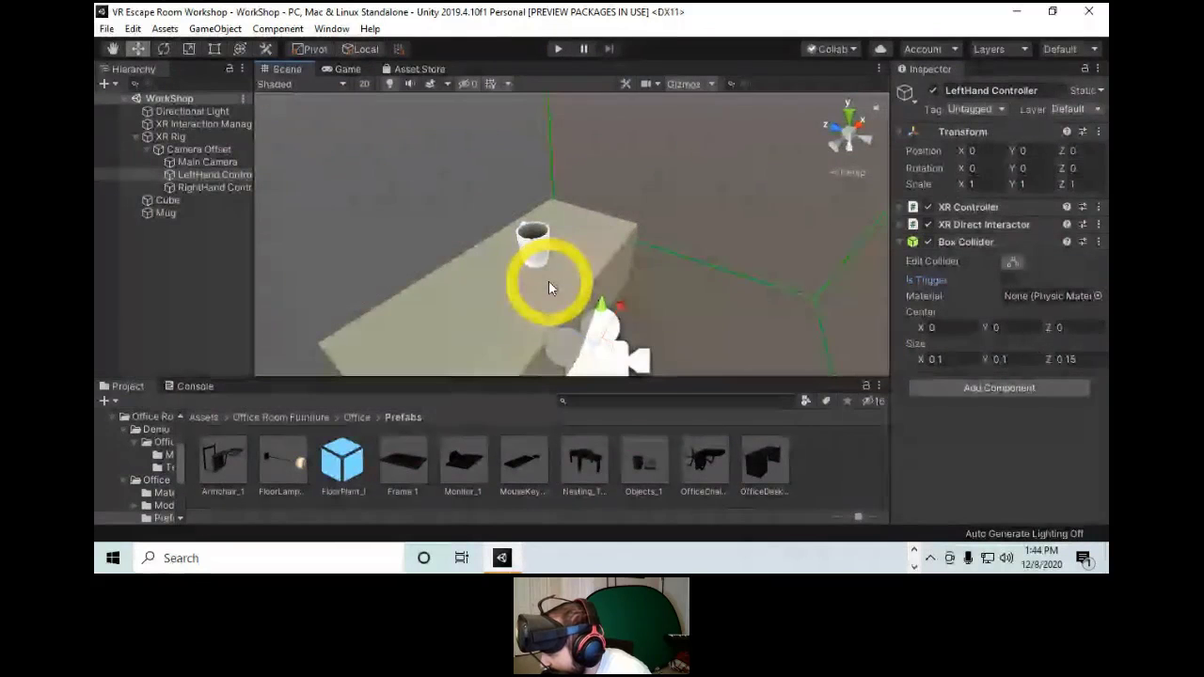
pyautogui.moveTo(672, 292); pyautogui.dragTo(409, 284, button='right')
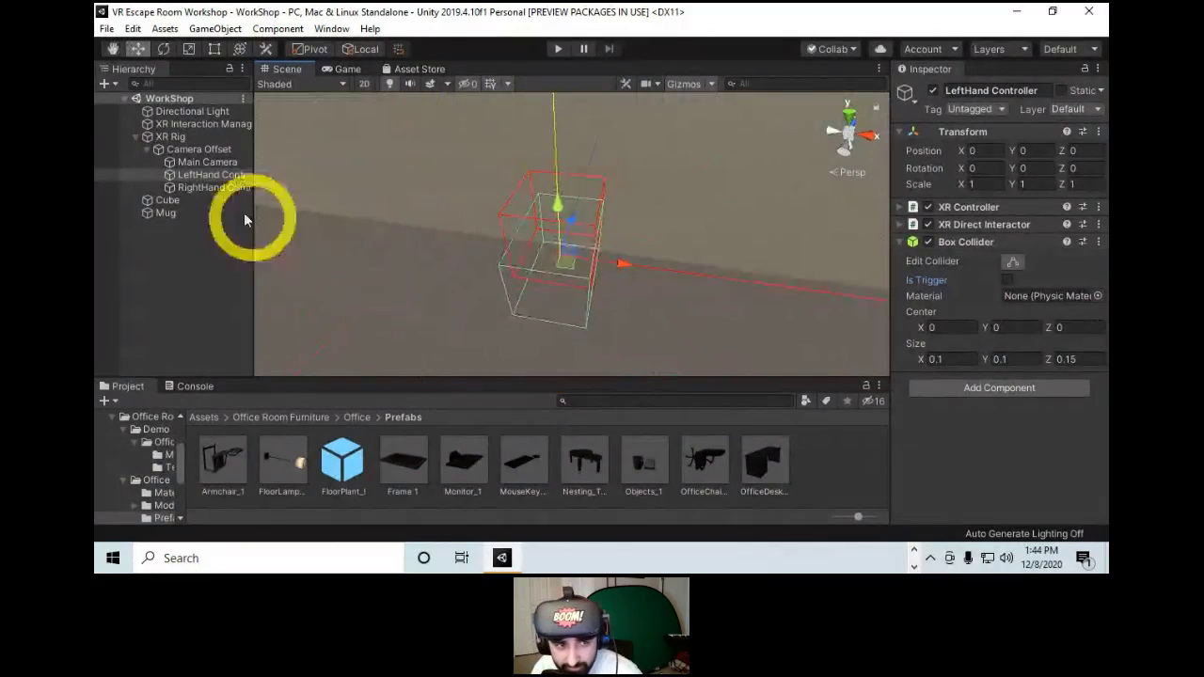
pyautogui.click(207, 177)
pyautogui.keyDown('alt'); pyautogui.moveTo(596, 254); pyautogui.dragTo(721, 260); pyautogui.keyUp('alt')
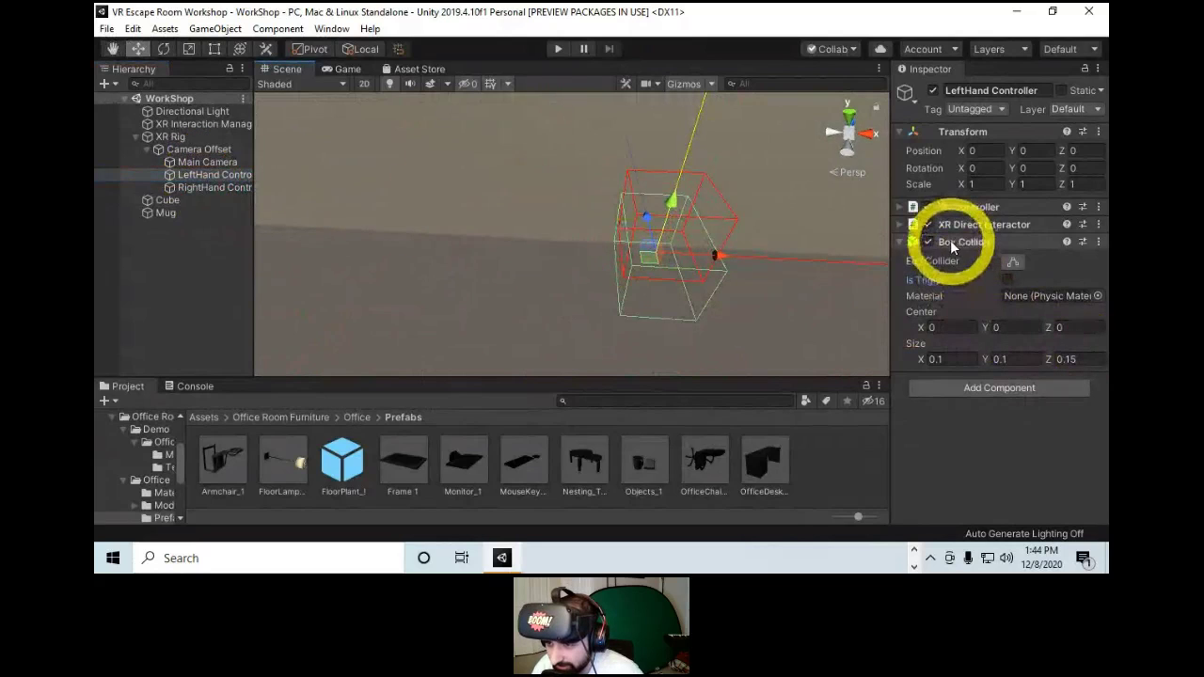
pyautogui.click(993, 387)
pyautogui.write('mesh')
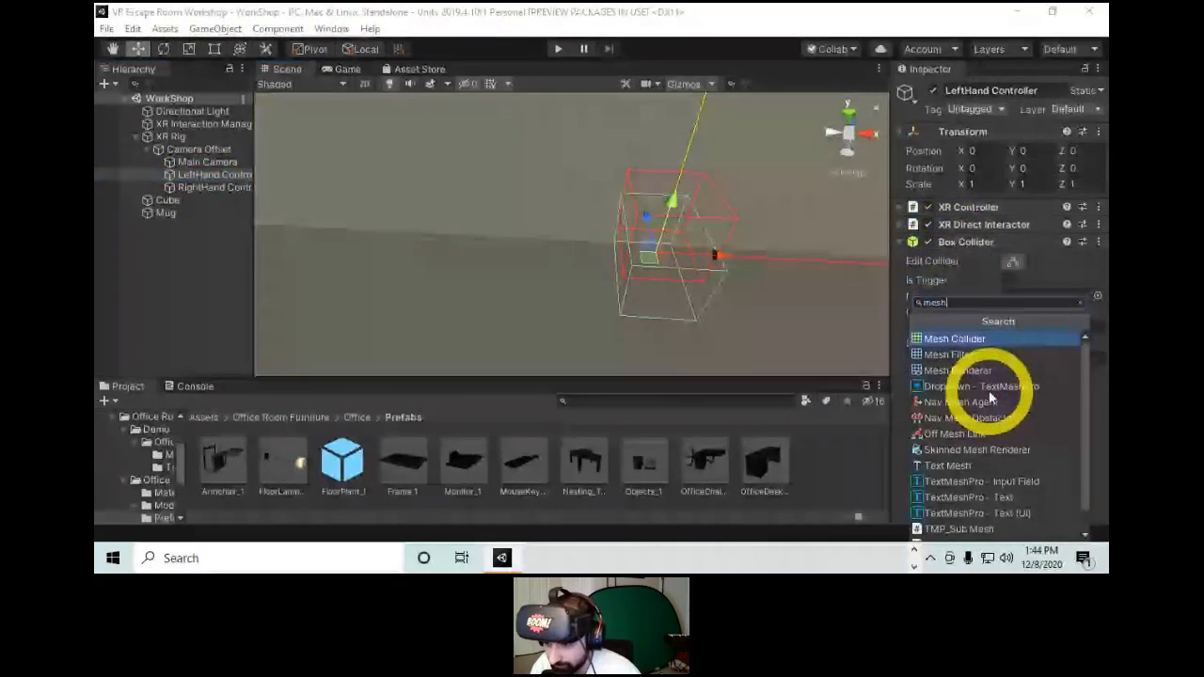
pyautogui.click(949, 338)
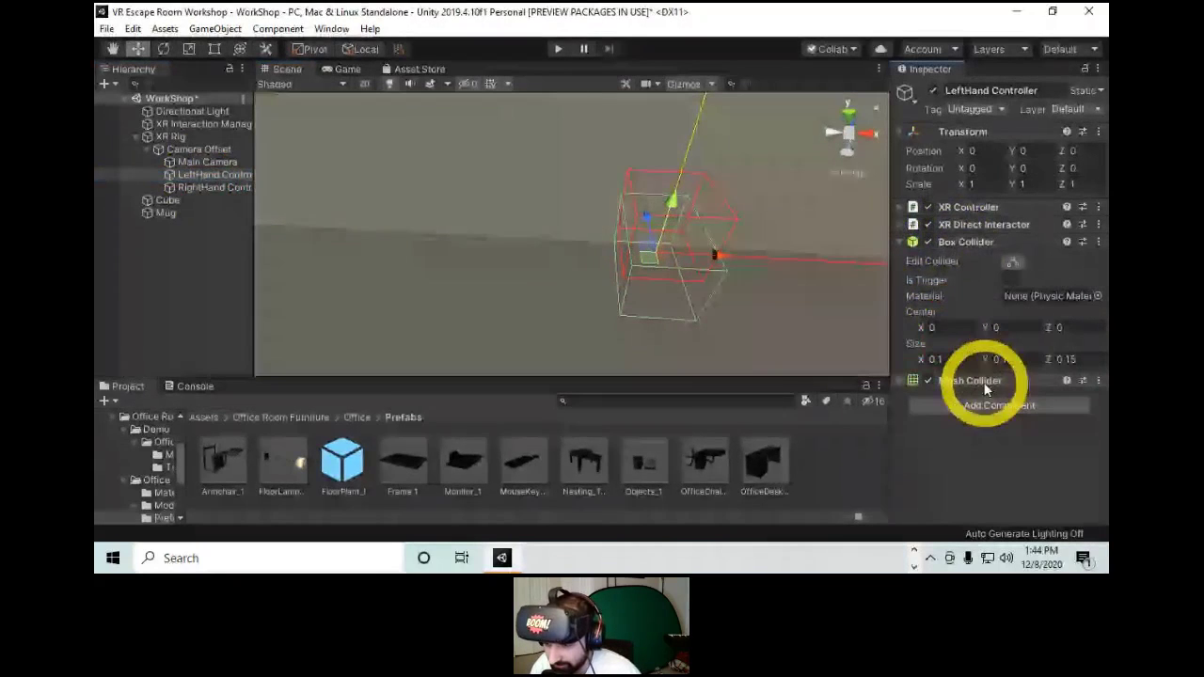
pyautogui.click(927, 242)
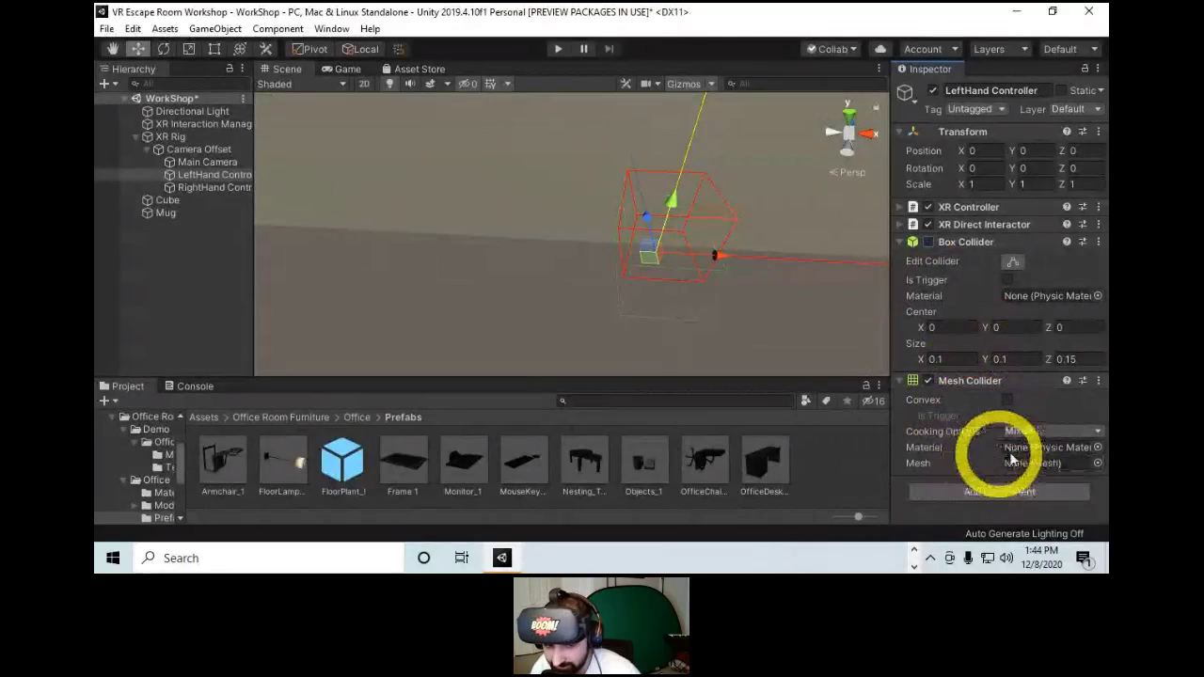
# Assign the ENSNSFT_Male_Hand mesh to the LeftHand Controller's Mesh Collider and inspect its shape in the scene.
pyautogui.click(1097, 465)
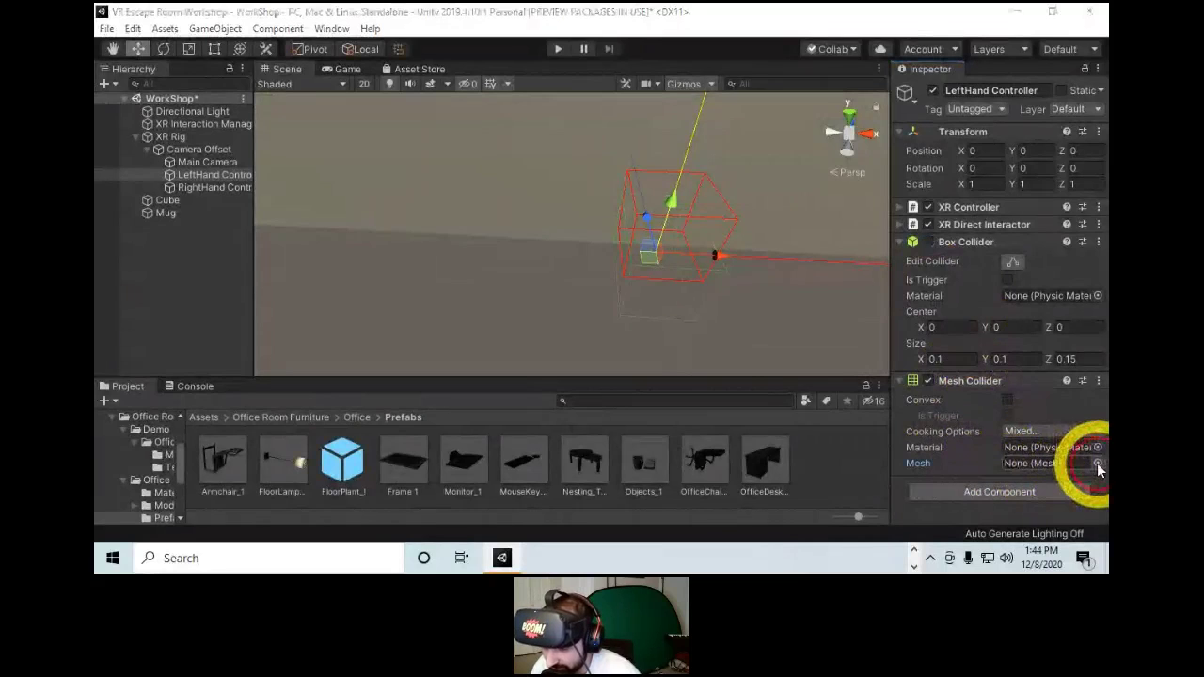
pyautogui.moveTo(694, 246); pyautogui.dragTo(536, 29)
pyautogui.scroll(-2, 717, 259)
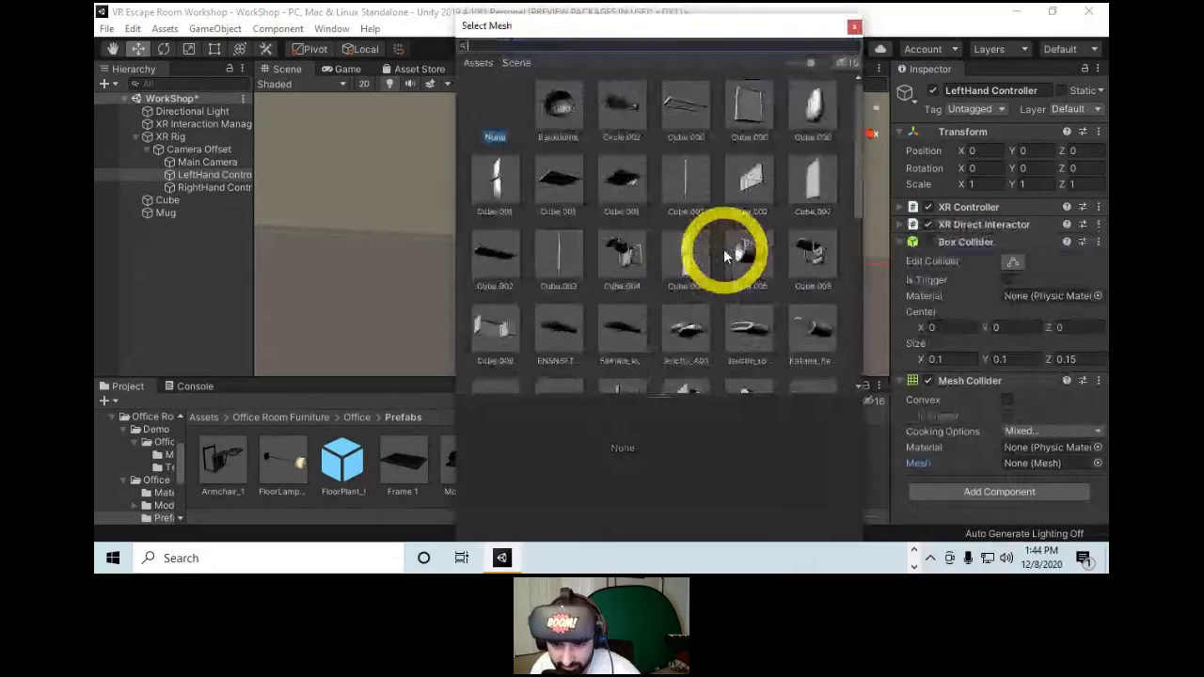
pyautogui.write('han')
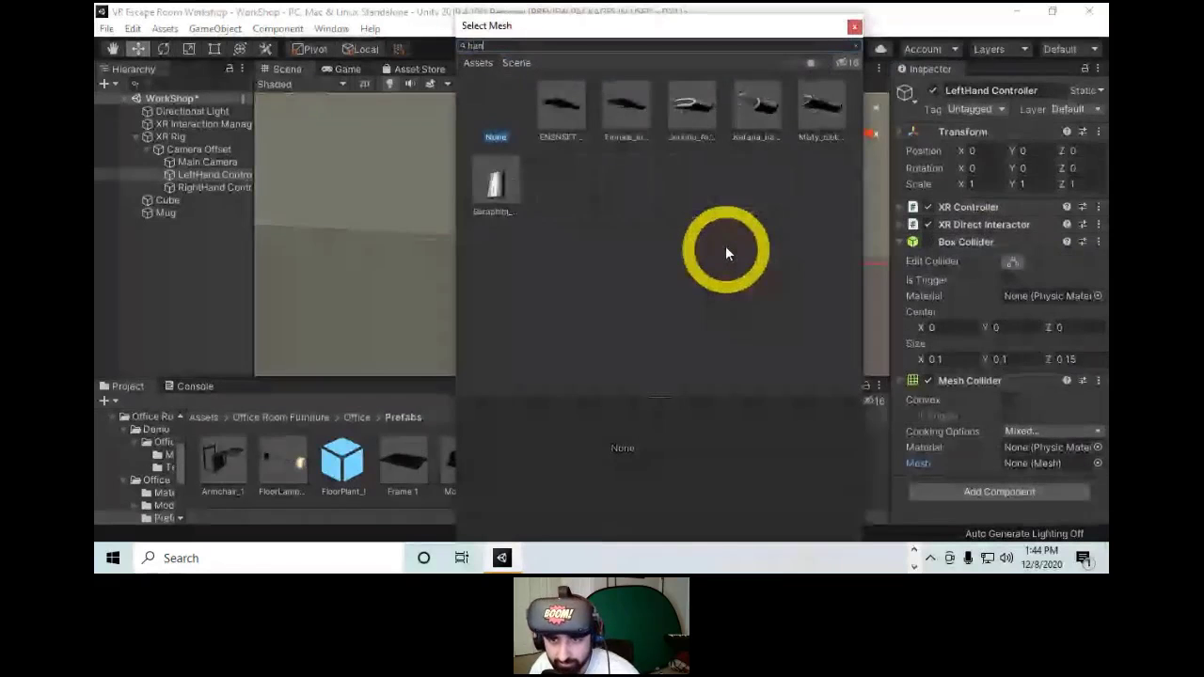
pyautogui.click(560, 107)
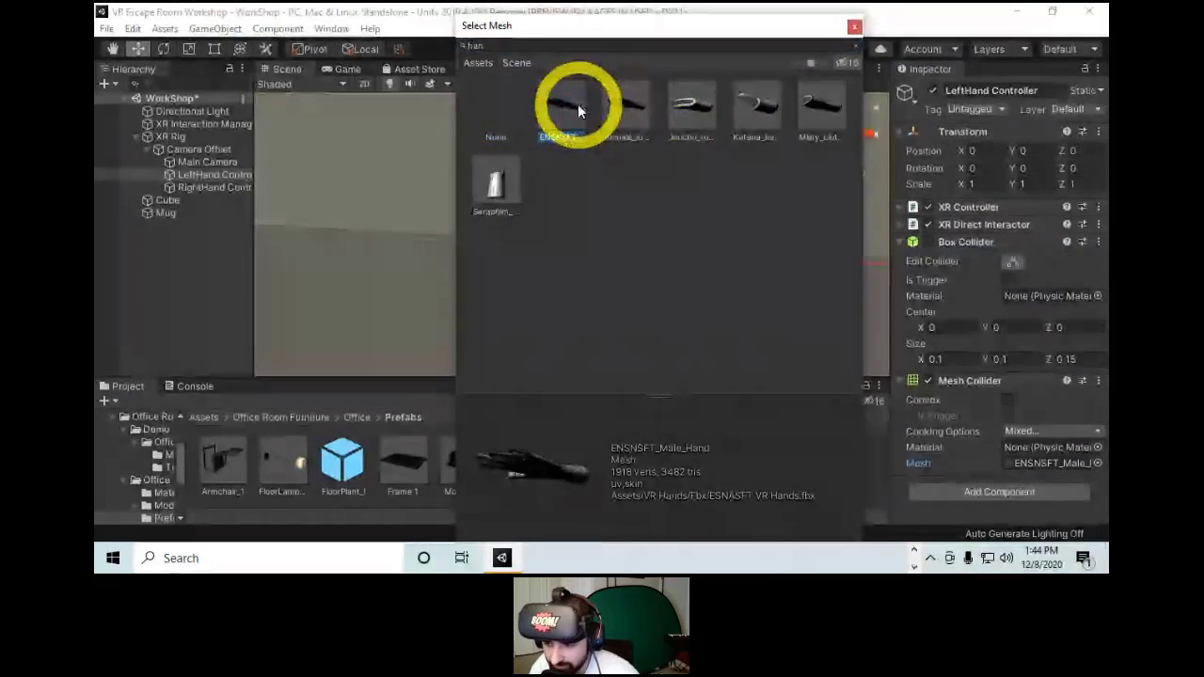
pyautogui.doubleClick(575, 105)
pyautogui.moveTo(752, 262); pyautogui.dragTo(588, 176, button='right')
pyautogui.keyDown('alt'); pyautogui.moveTo(589, 176); pyautogui.dragTo(585, 267); pyautogui.keyUp('alt')
pyautogui.keyDown('alt'); pyautogui.moveTo(586, 267); pyautogui.dragTo(652, 246, button='right'); pyautogui.keyUp('alt')
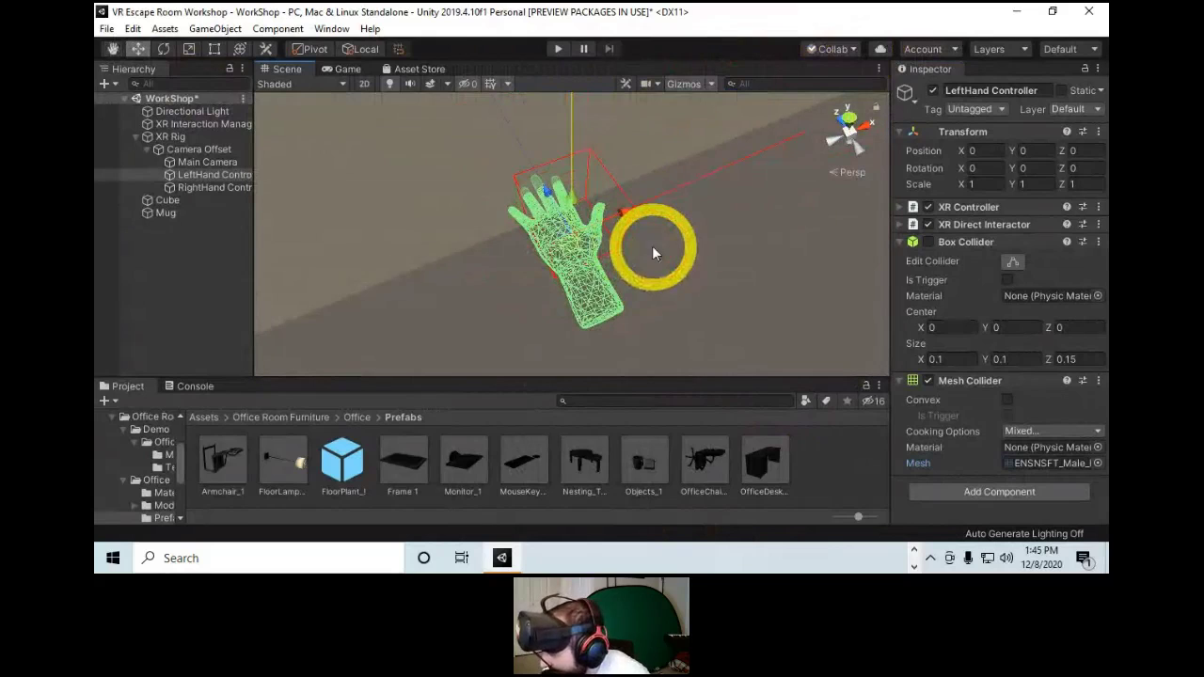
# Undo the Mesh Collider's mesh assignment, its addition and the disabling of the Box Collider on the LeftHand Controller.
pyautogui.hotkey('ctrl', 'z')
pyautogui.hotkey('ctrl', 'z')
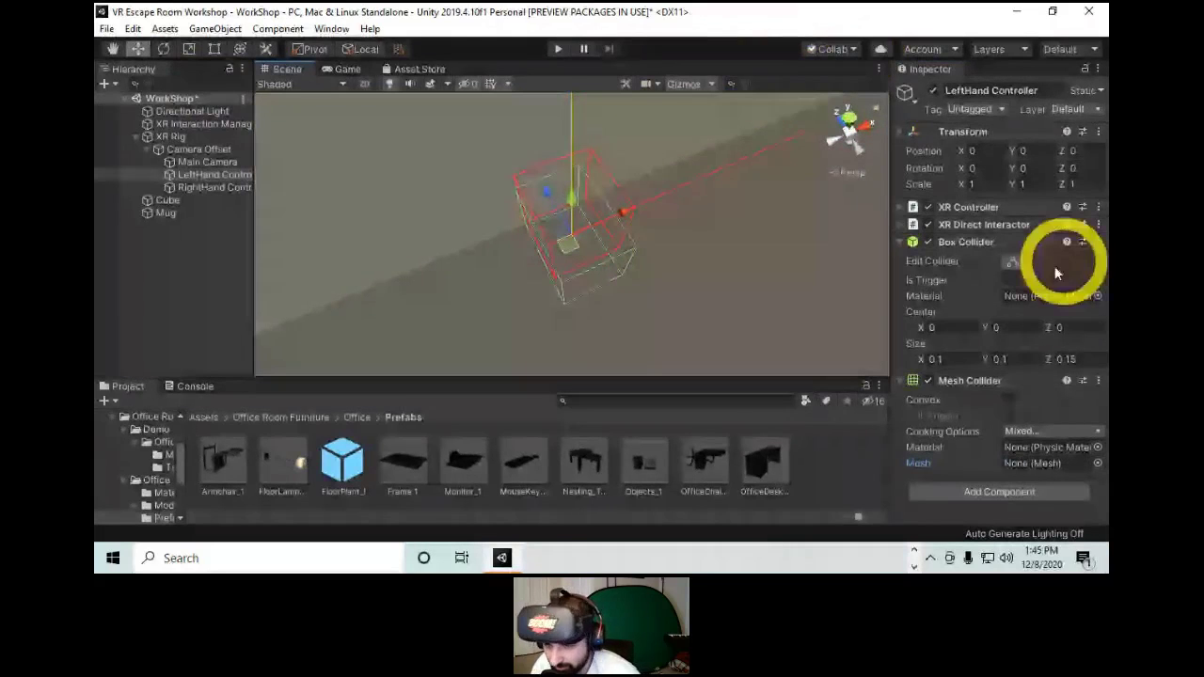
pyautogui.hotkey('ctrl', 'z')
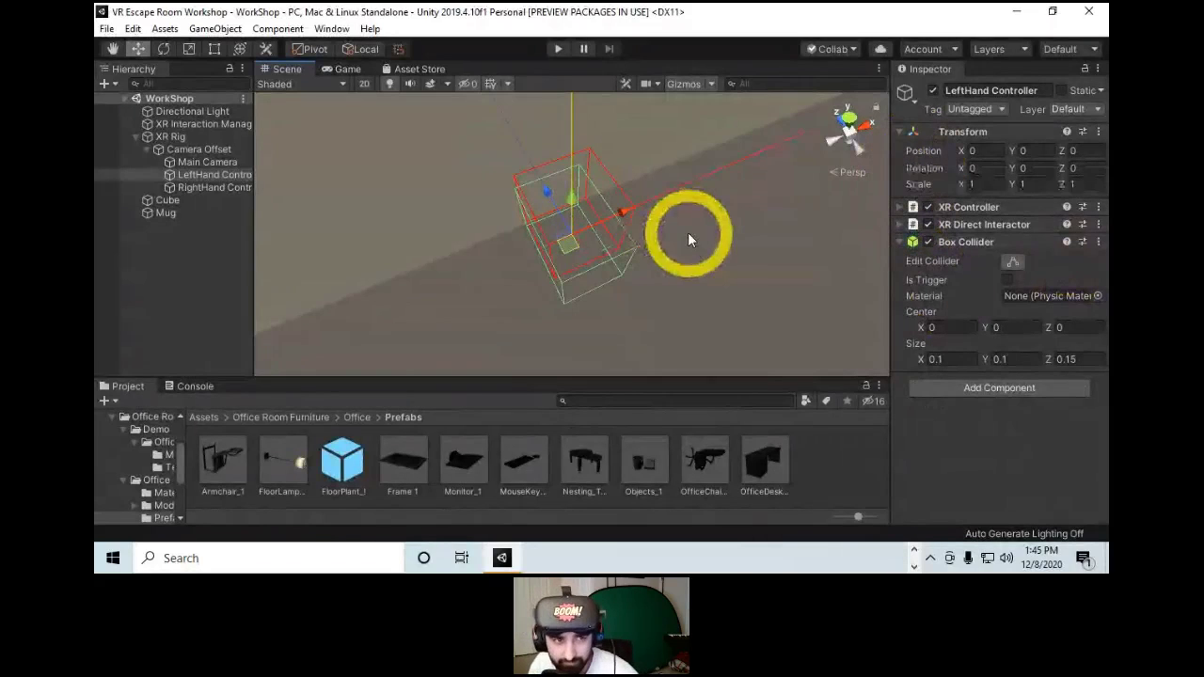
# Examine the LeftHand Controller's XR Controller settings and the table with the mug in the WorkShop scene.
pyautogui.keyDown('alt'); pyautogui.moveTo(669, 311); pyautogui.dragTo(722, 91, button='right'); pyautogui.keyUp('alt')
pyautogui.keyDown('alt'); pyautogui.moveTo(691, 264); pyautogui.dragTo(711, 56, button='right'); pyautogui.keyUp('alt')
pyautogui.keyDown('alt'); pyautogui.moveTo(688, 251); pyautogui.dragTo(583, 198); pyautogui.keyUp('alt')
pyautogui.moveTo(644, 155); pyautogui.dragTo(663, 247, button='middle')
pyautogui.click(983, 207)
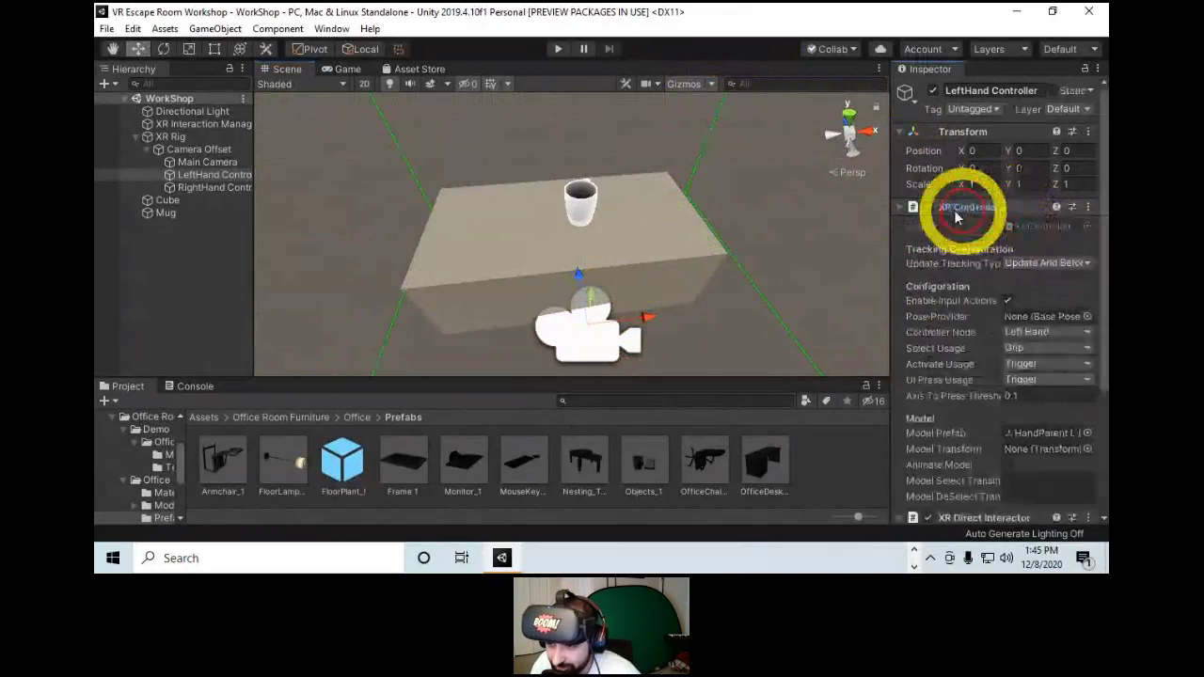
pyautogui.scroll(-4, 1020, 376)
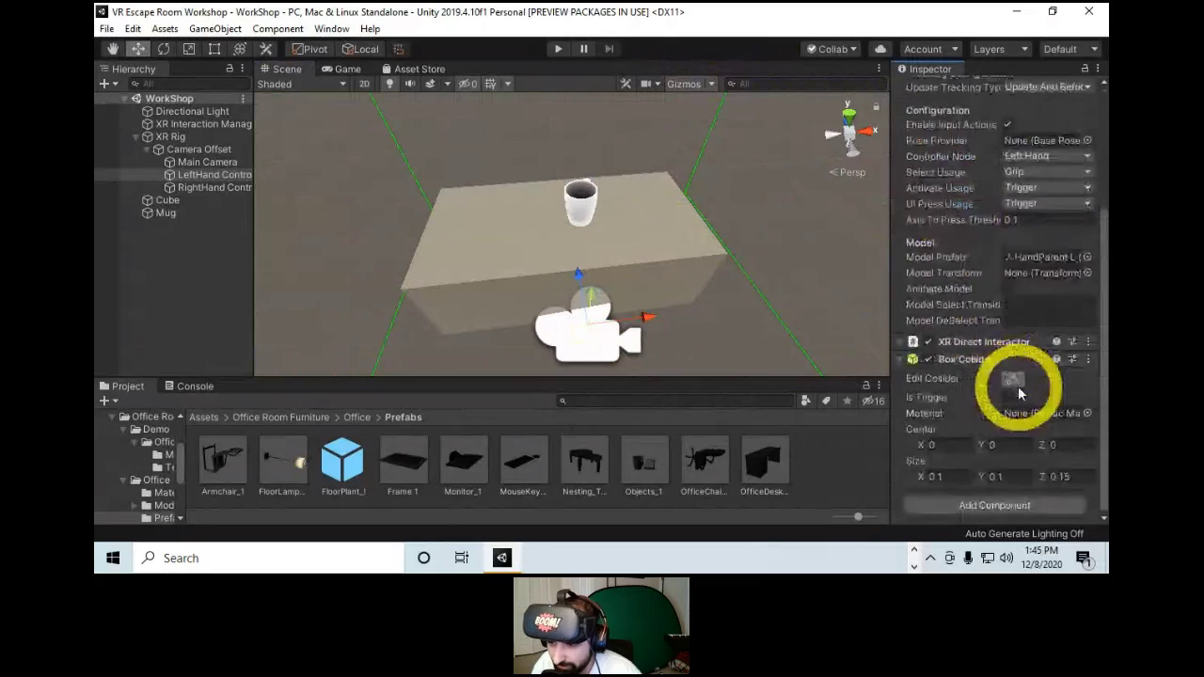
pyautogui.scroll(3, 1025, 377)
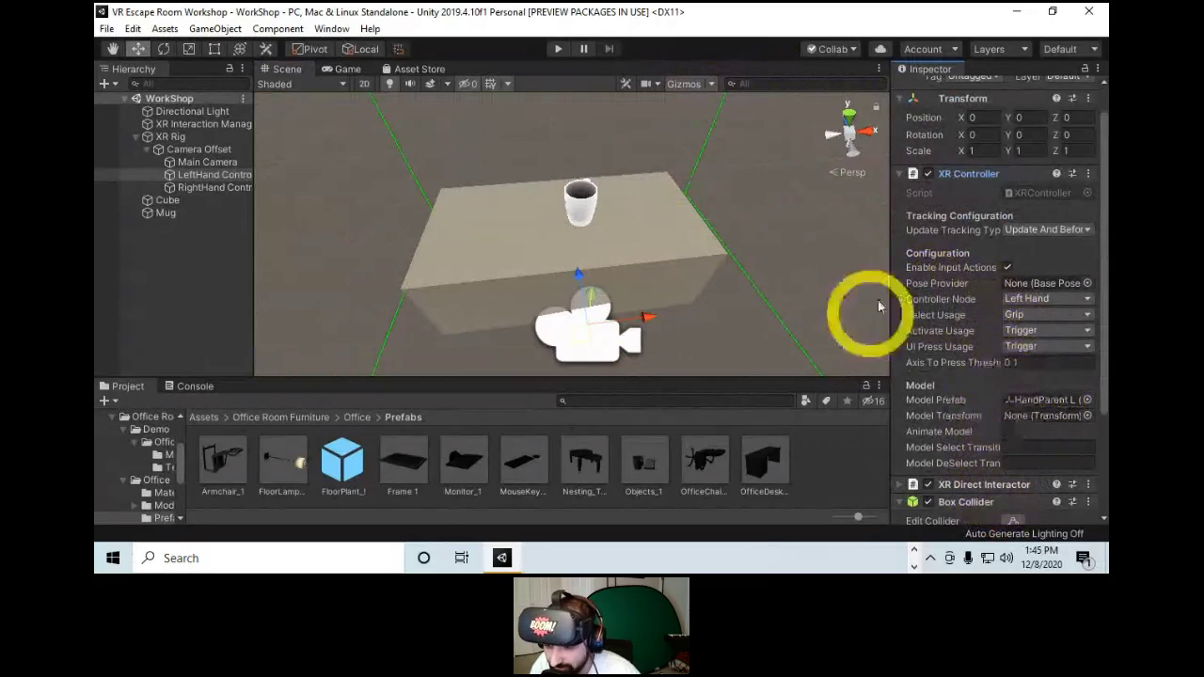
pyautogui.click(984, 173)
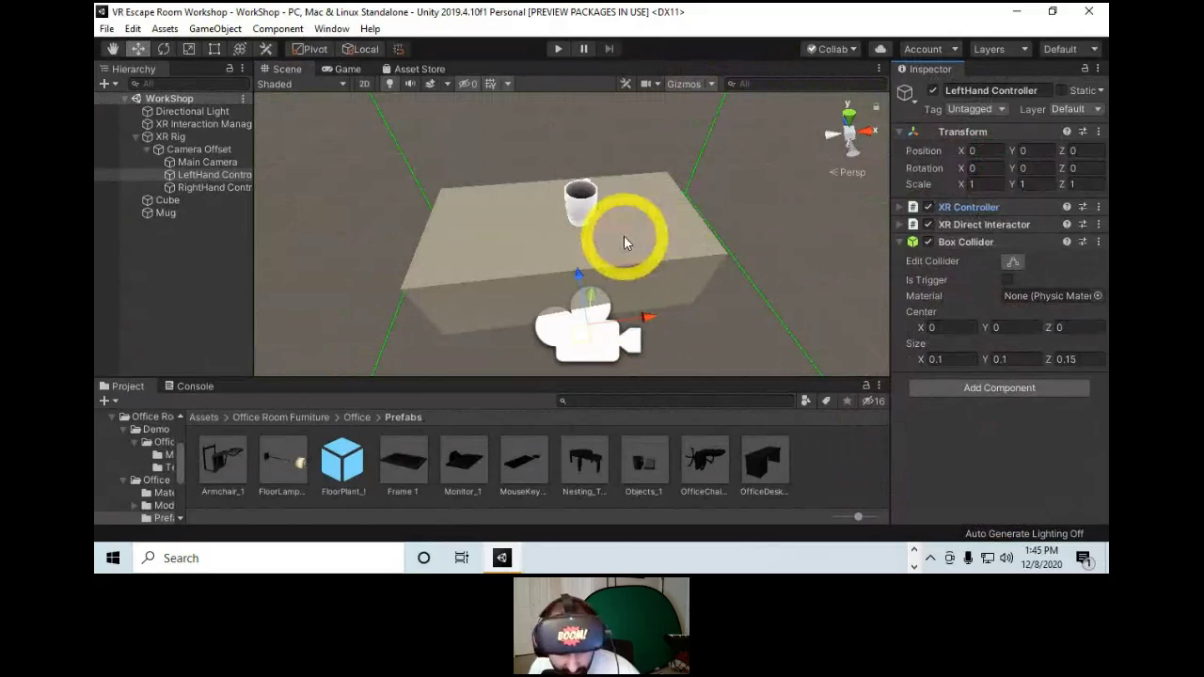
pyautogui.keyDown('alt'); pyautogui.moveTo(623, 235); pyautogui.dragTo(636, 284, button='right'); pyautogui.keyUp('alt')
pyautogui.keyDown('alt'); pyautogui.moveTo(636, 285); pyautogui.dragTo(723, 301); pyautogui.keyUp('alt')
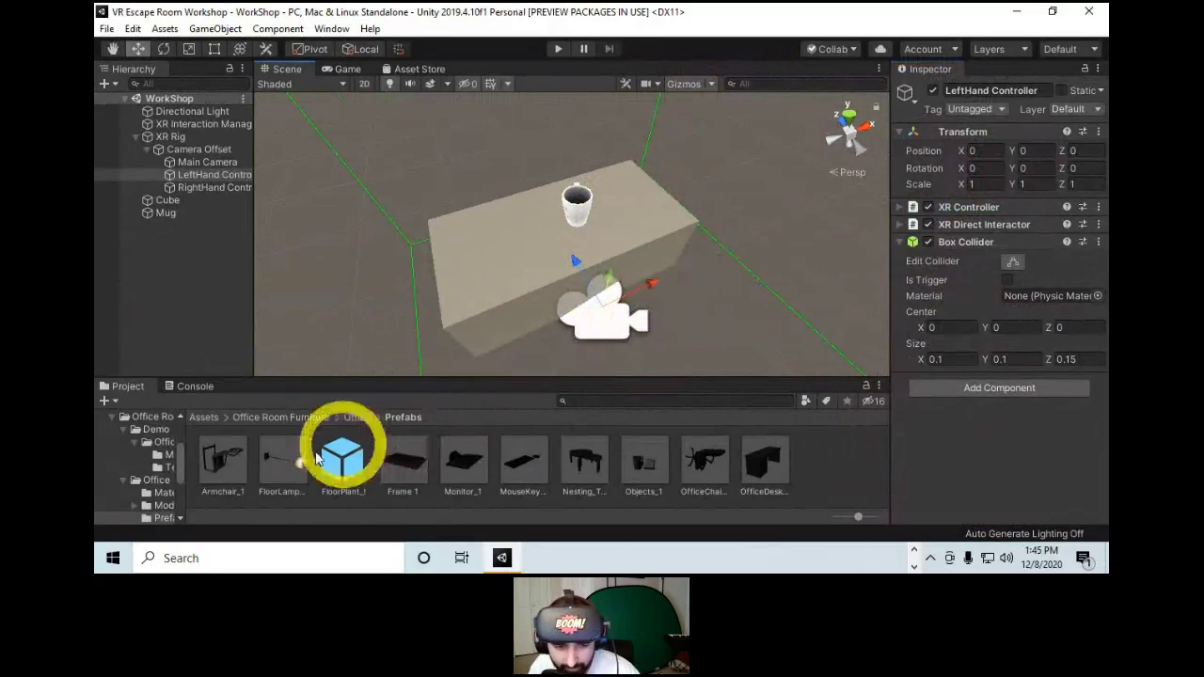
# Open the ESCAPE ROOM scene from the project's Scenes folder.
pyautogui.click(203, 417)
pyautogui.scroll(-1, 591, 457)
pyautogui.scroll(1, 564, 466)
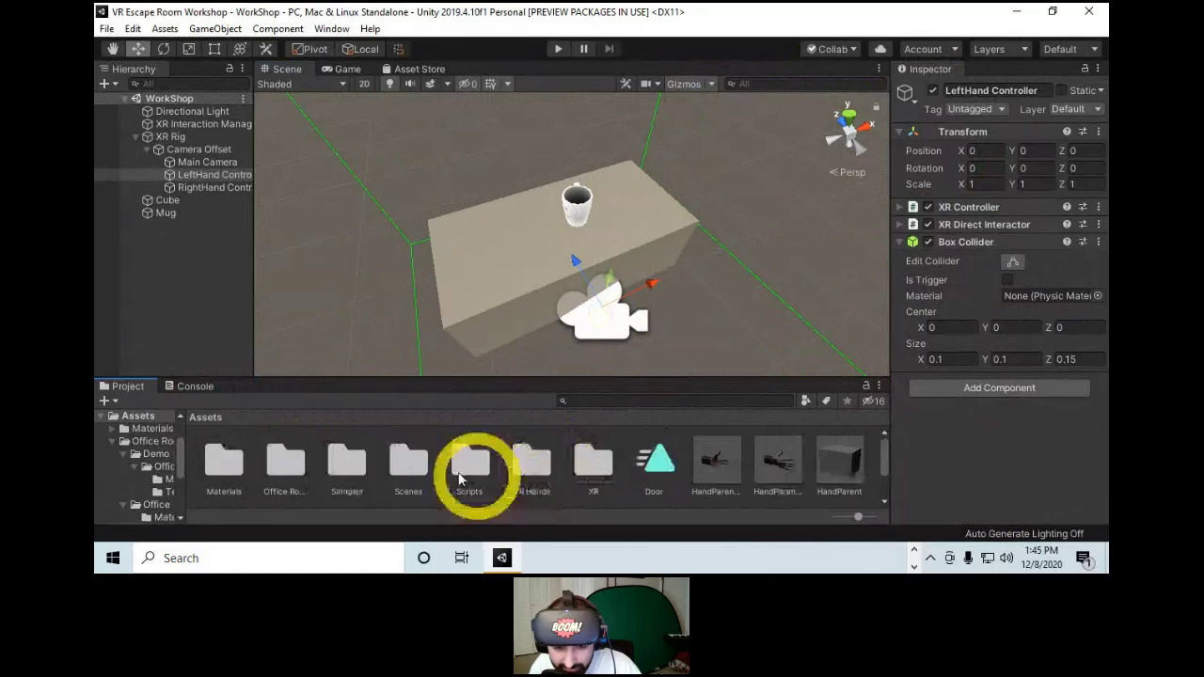
pyautogui.doubleClick(408, 461)
pyautogui.doubleClick(226, 460)
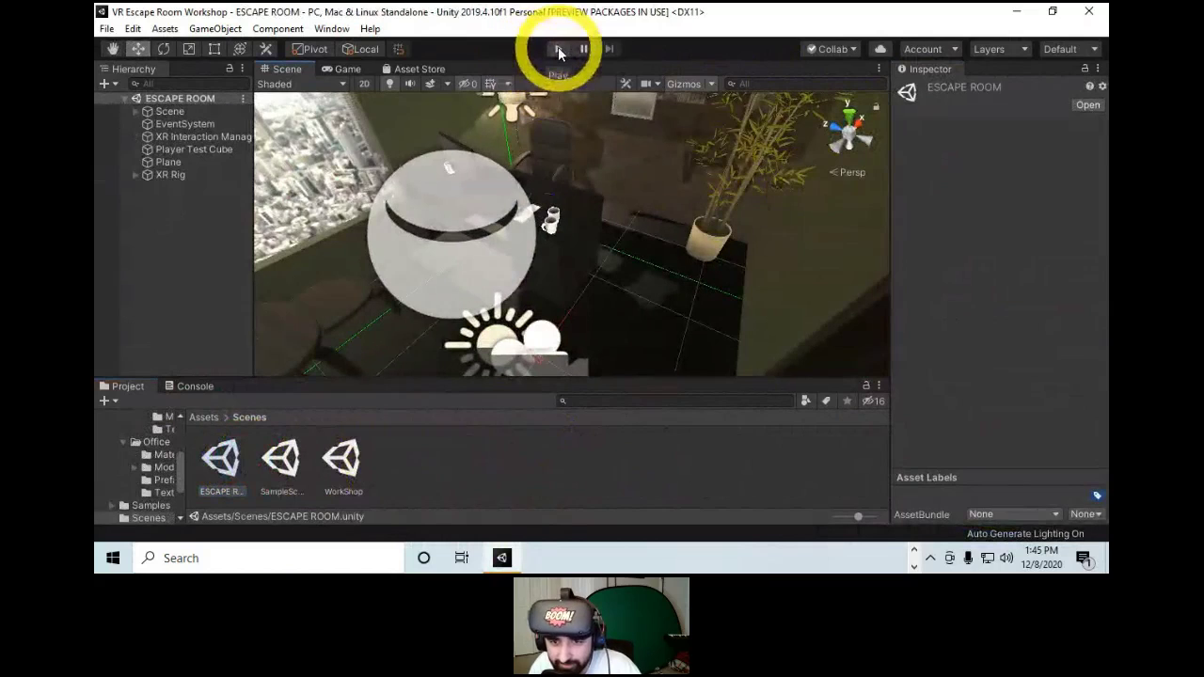
# Expand the XR Rig hierarchy down to the offset objects under both hand controllers and inspect the left offset.
pyautogui.doubleClick(172, 175)
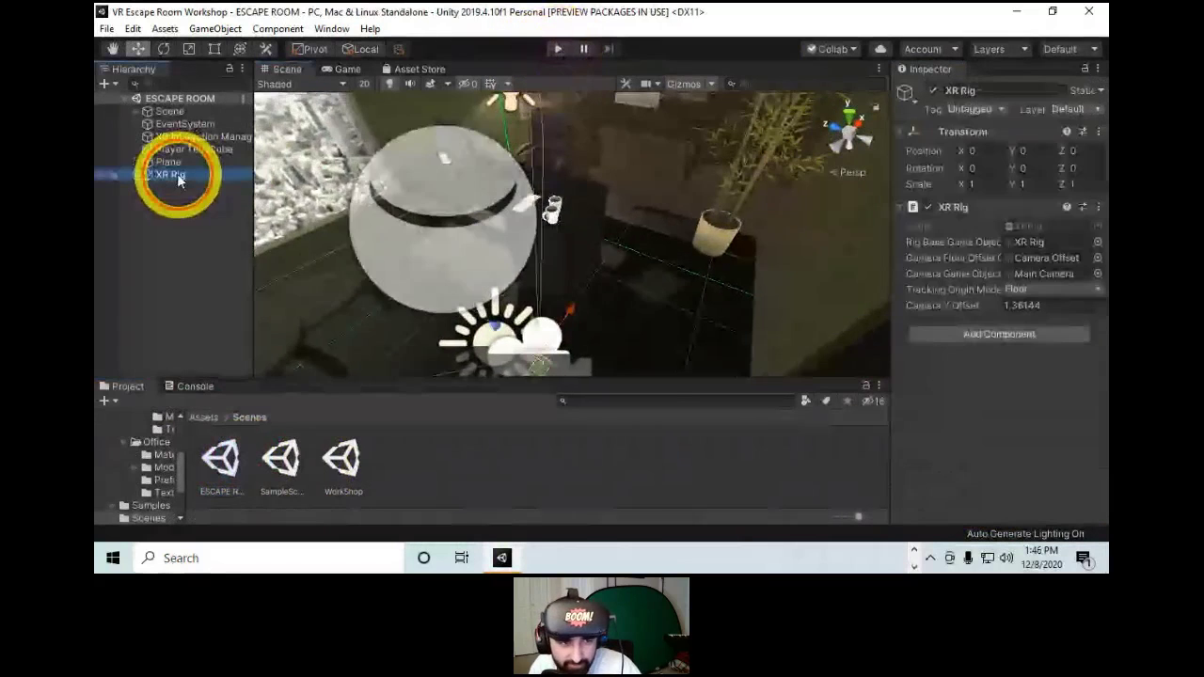
pyautogui.click(146, 187)
pyautogui.click(178, 212)
pyautogui.click(584, 271)
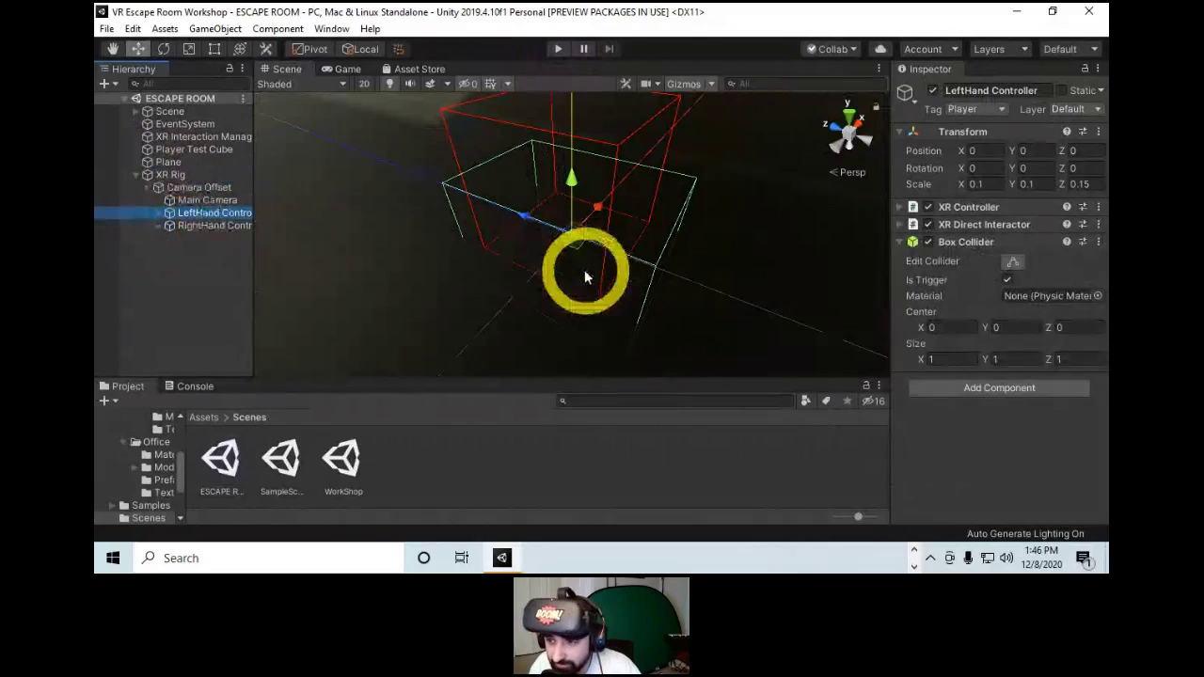
pyautogui.click(158, 224)
pyautogui.click(158, 214)
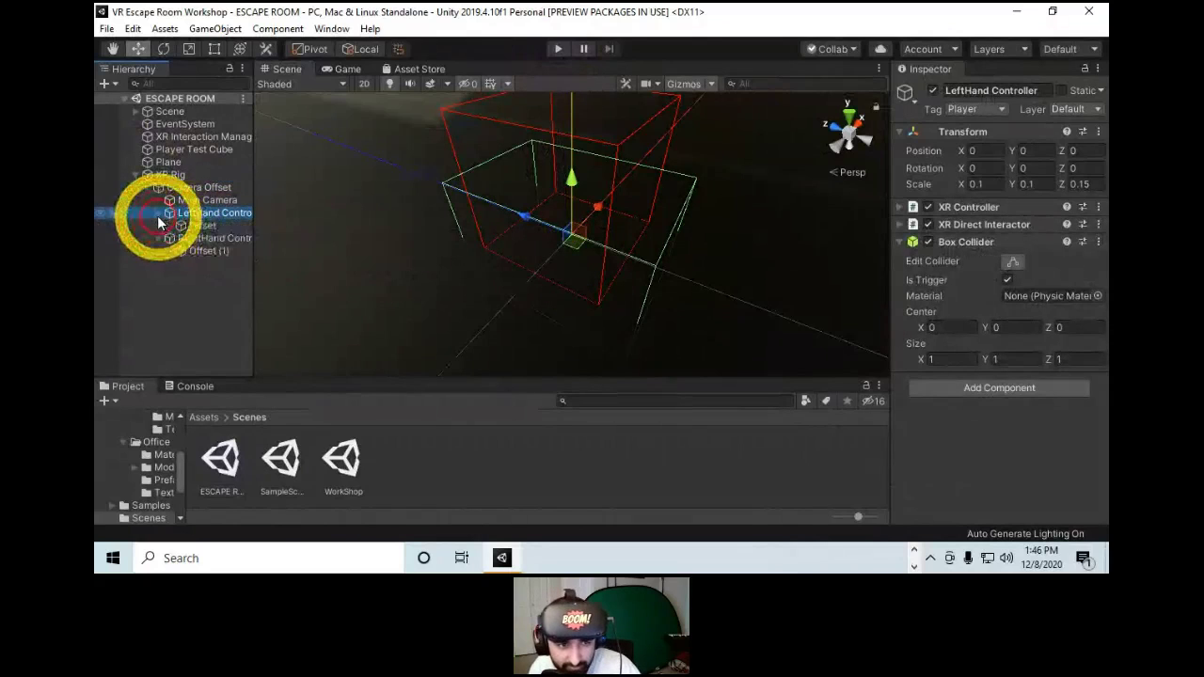
pyautogui.click(196, 230)
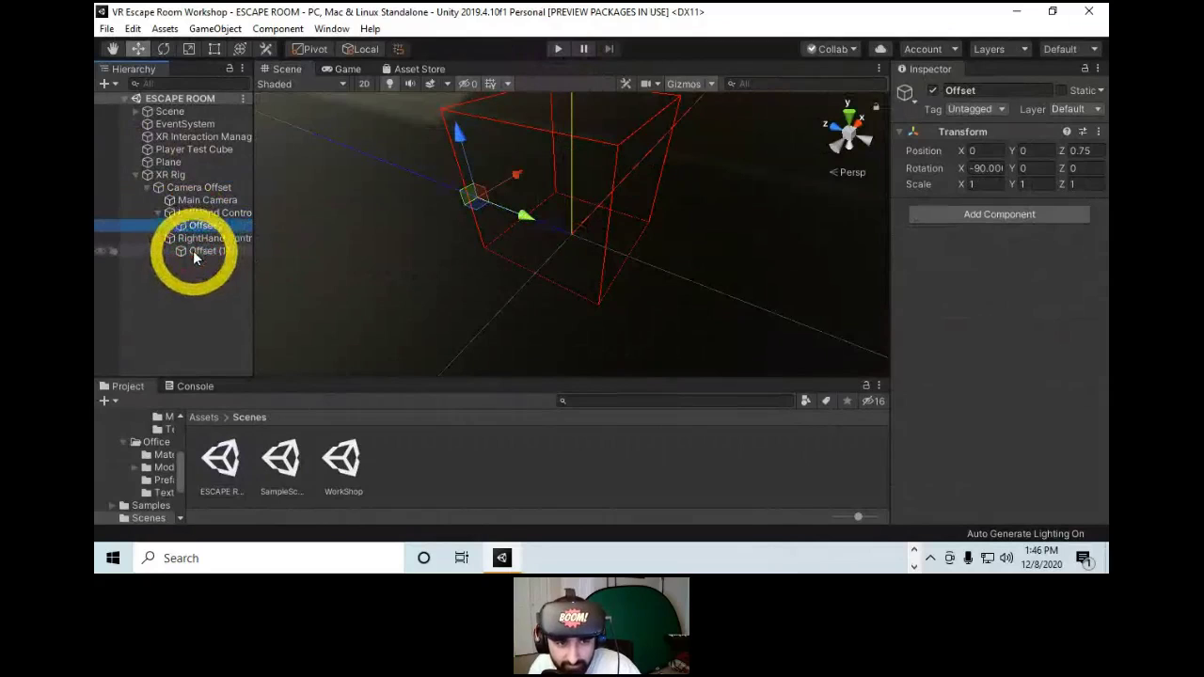
# Set the scale of both the LeftHand and RightHand Controller to 1 on X, Y and Z.
pyautogui.click(213, 212)
pyautogui.keyDown('ctrl'); pyautogui.click(209, 237); pyautogui.keyUp('ctrl')
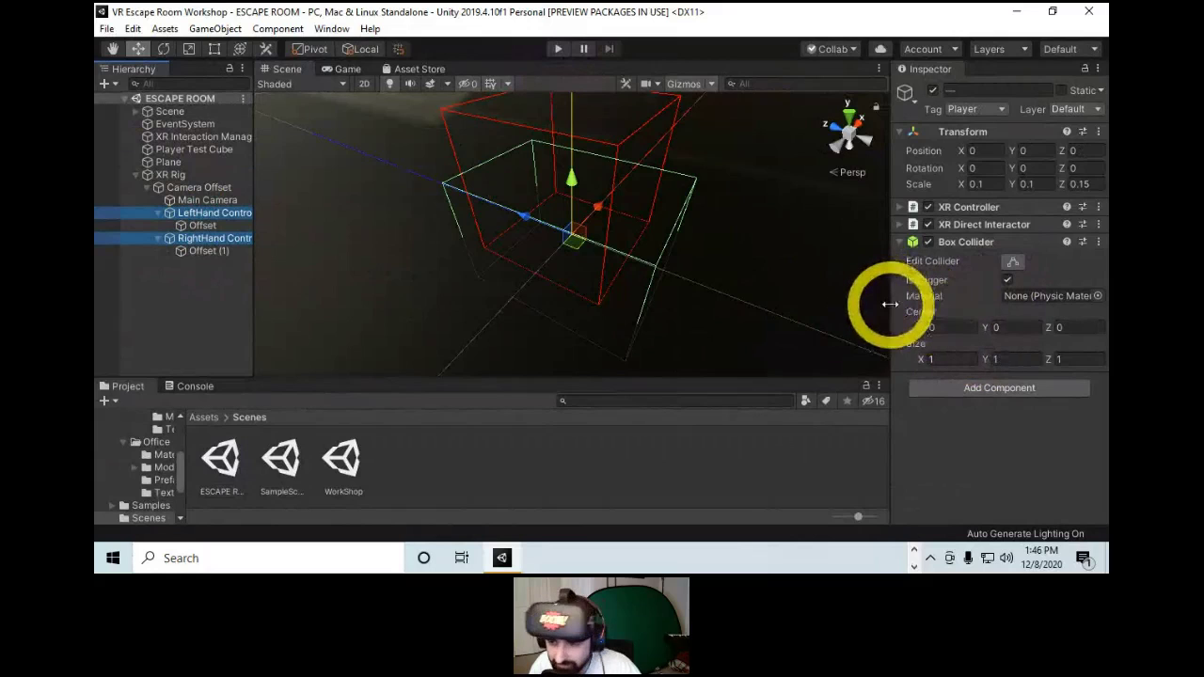
pyautogui.keyDown('alt'); pyautogui.moveTo(709, 285); pyautogui.dragTo(611, 250); pyautogui.keyUp('alt')
pyautogui.click(987, 191)
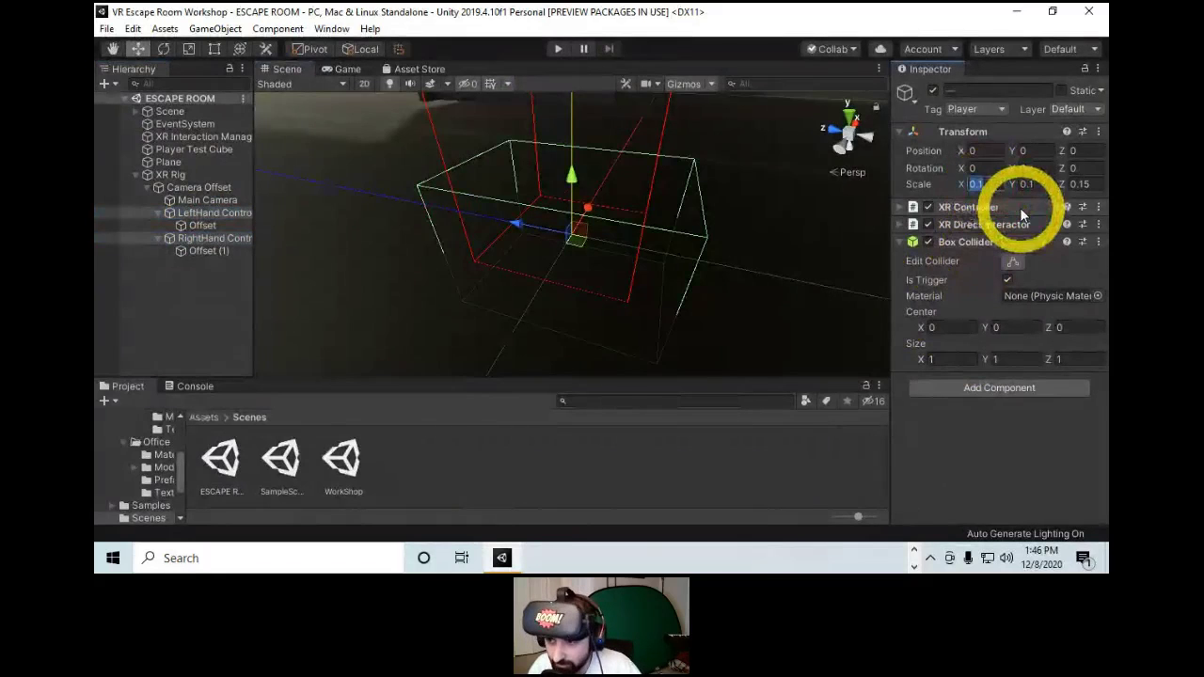
pyautogui.write('1')
pyautogui.press('Tab')
pyautogui.write('1')
pyautogui.press('Tab')
pyautogui.write('1')
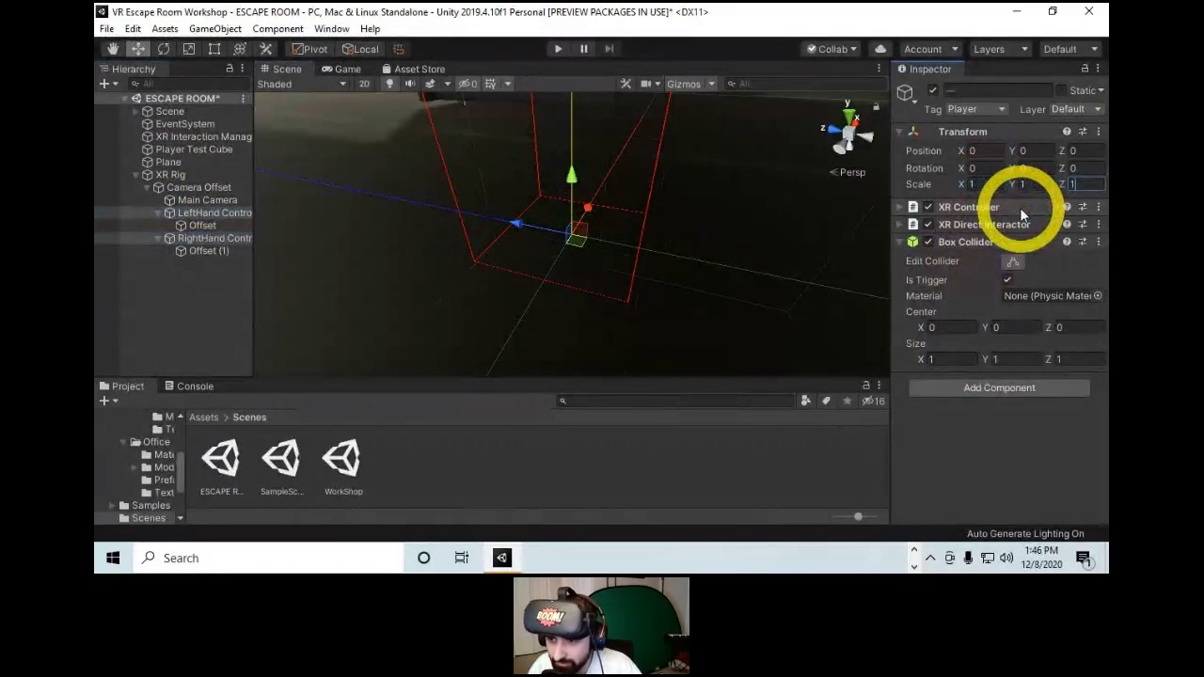
# Set both hand controllers' Box Collider size to X 0.1, Y 0.1, Z 0.15 and save the scene.
pyautogui.click(961, 356)
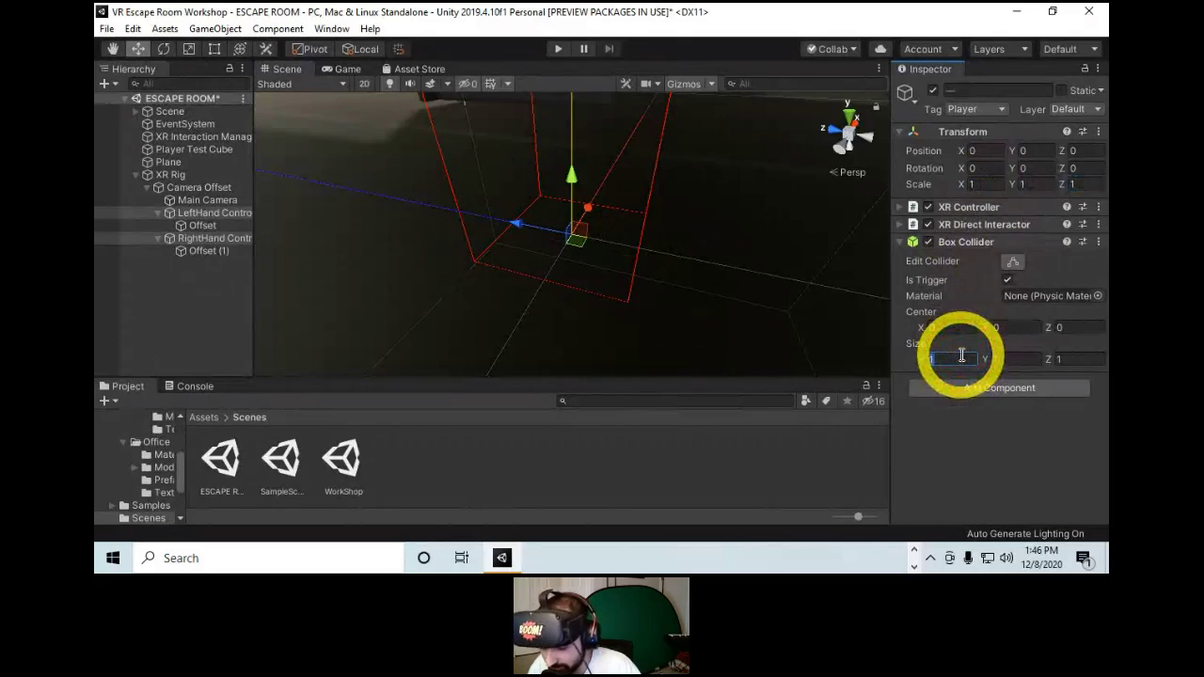
pyautogui.write('0.1')
pyautogui.press('Tab')
pyautogui.write('0.15')
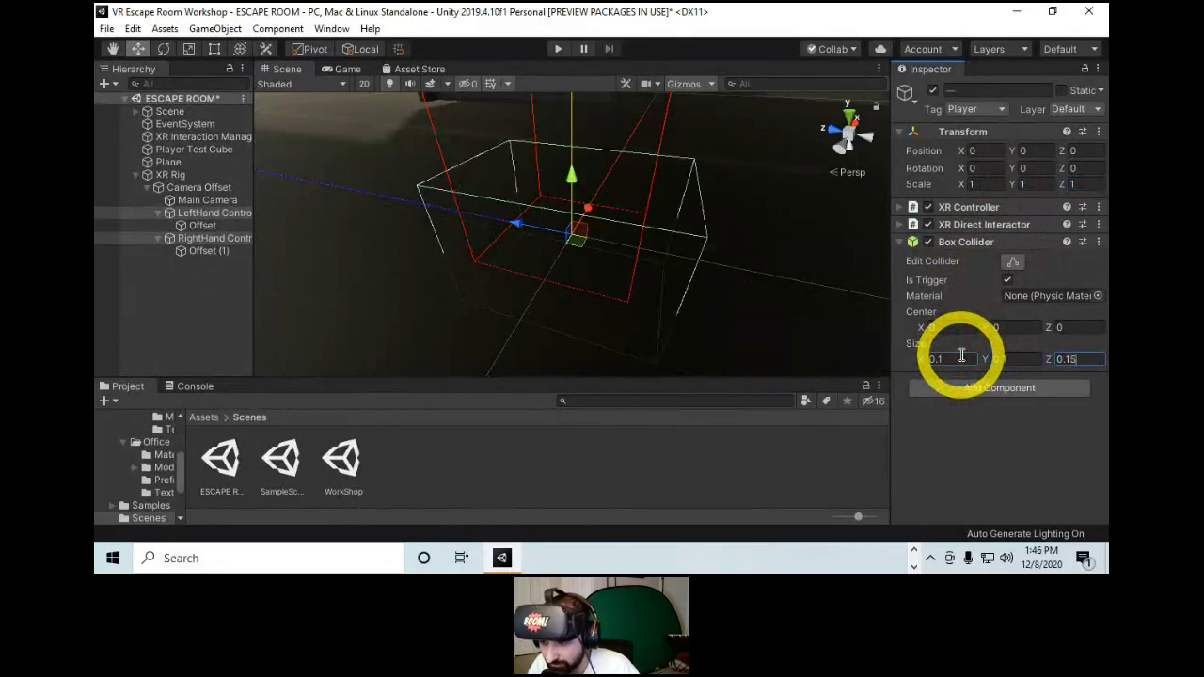
pyautogui.press('Return')
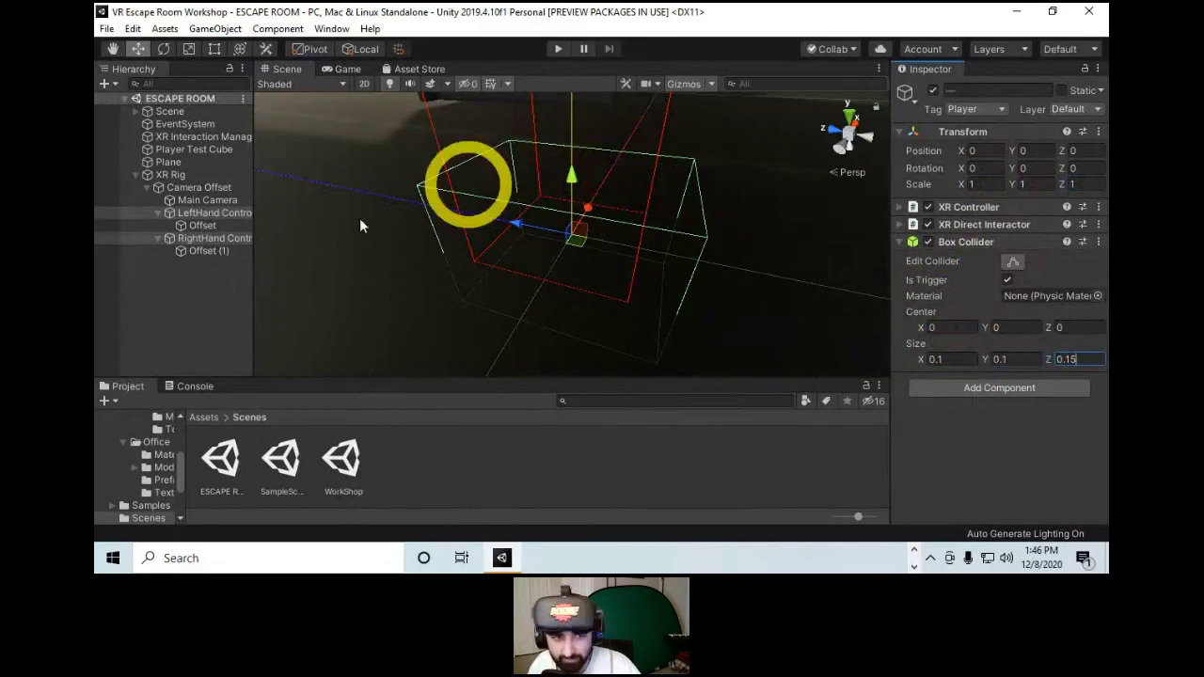
# Inspect the transforms and components of the Main Camera, Camera Offset, both hand controllers and their offset objects.
pyautogui.click(203, 200)
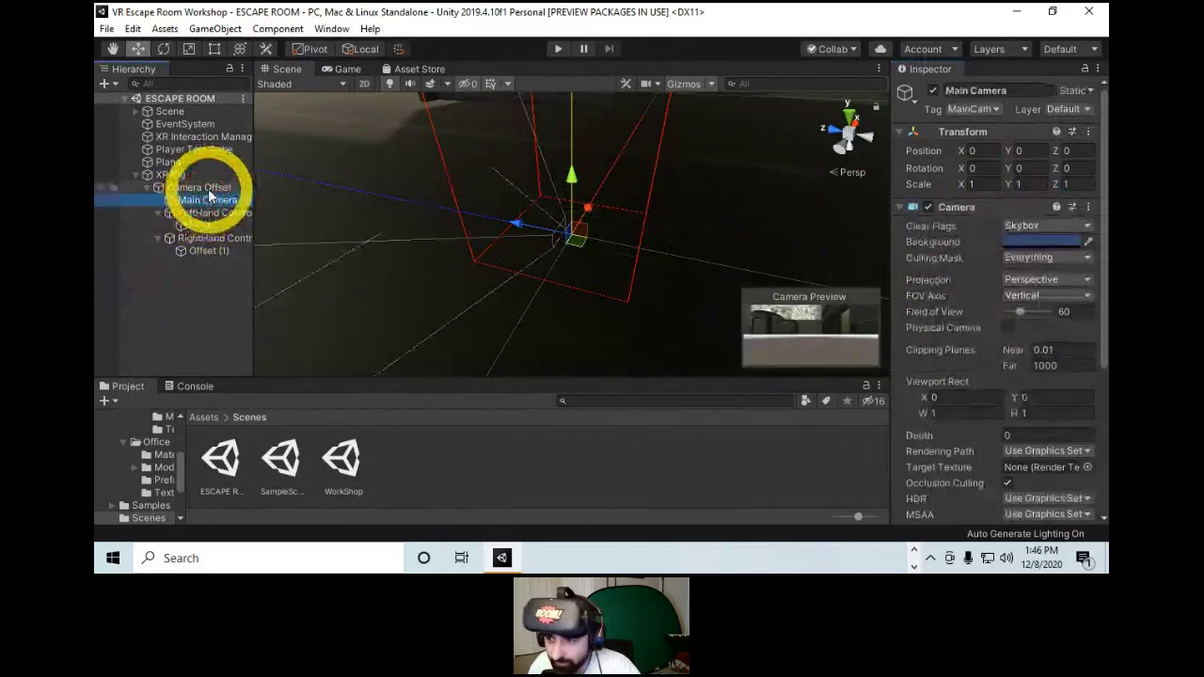
pyautogui.click(213, 189)
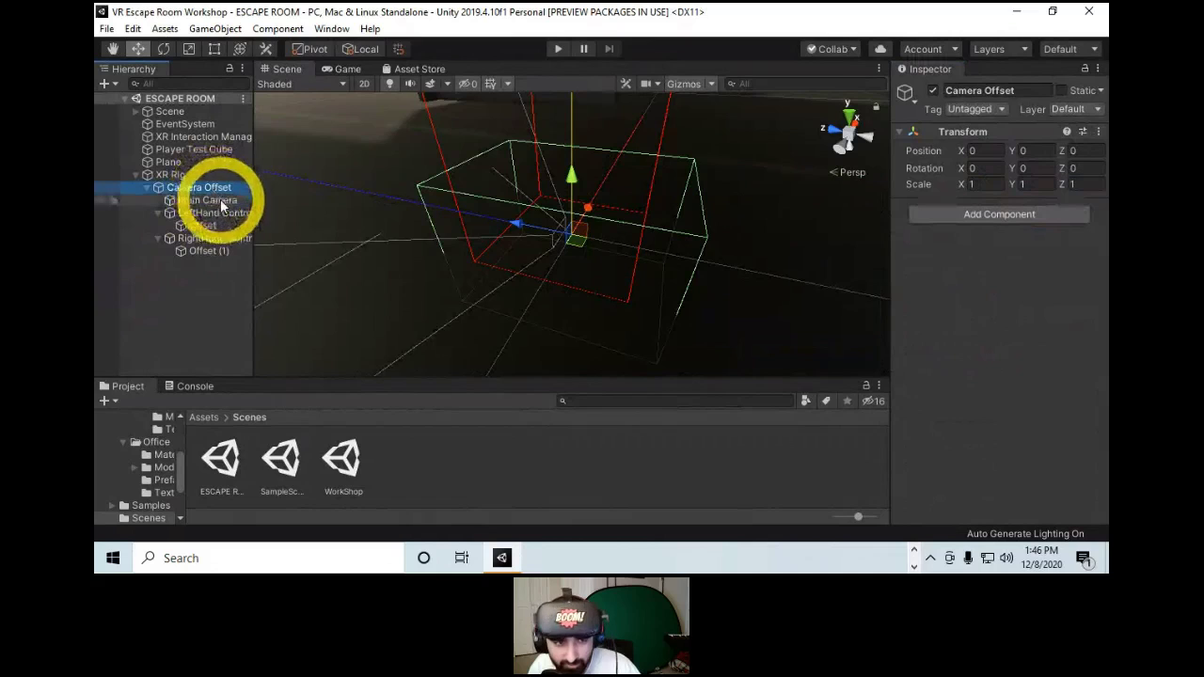
pyautogui.click(221, 212)
pyautogui.click(215, 226)
pyautogui.click(222, 239)
pyautogui.click(217, 250)
pyautogui.click(216, 226)
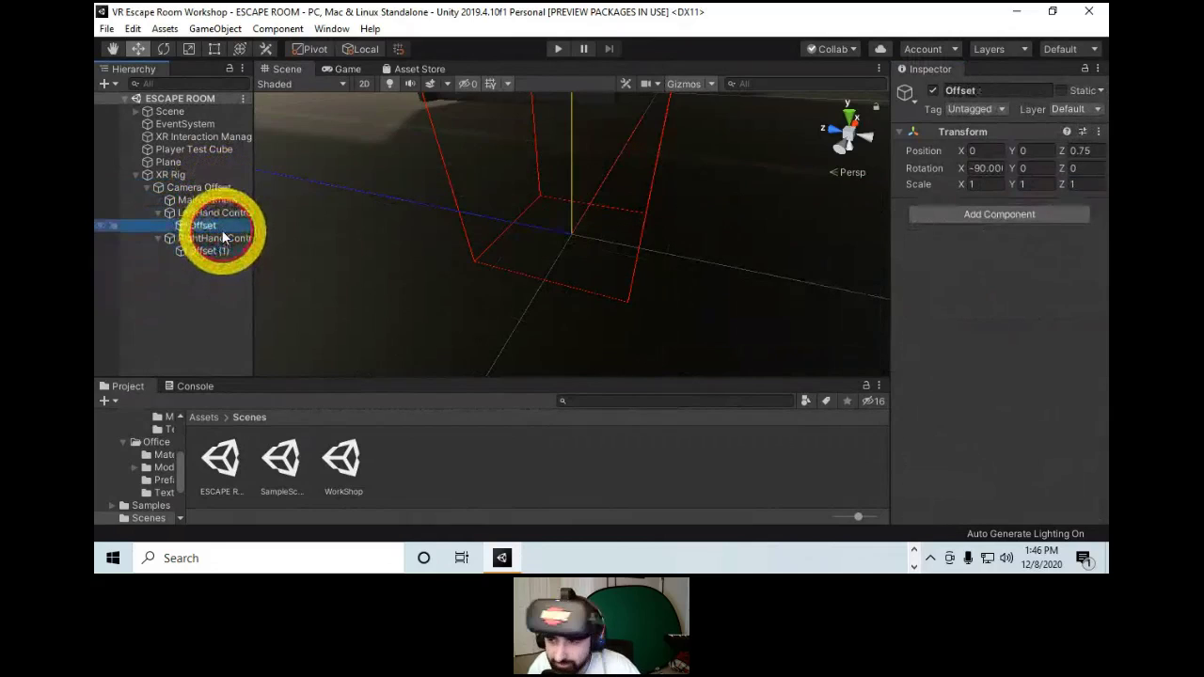
pyautogui.click(219, 212)
pyautogui.click(215, 238)
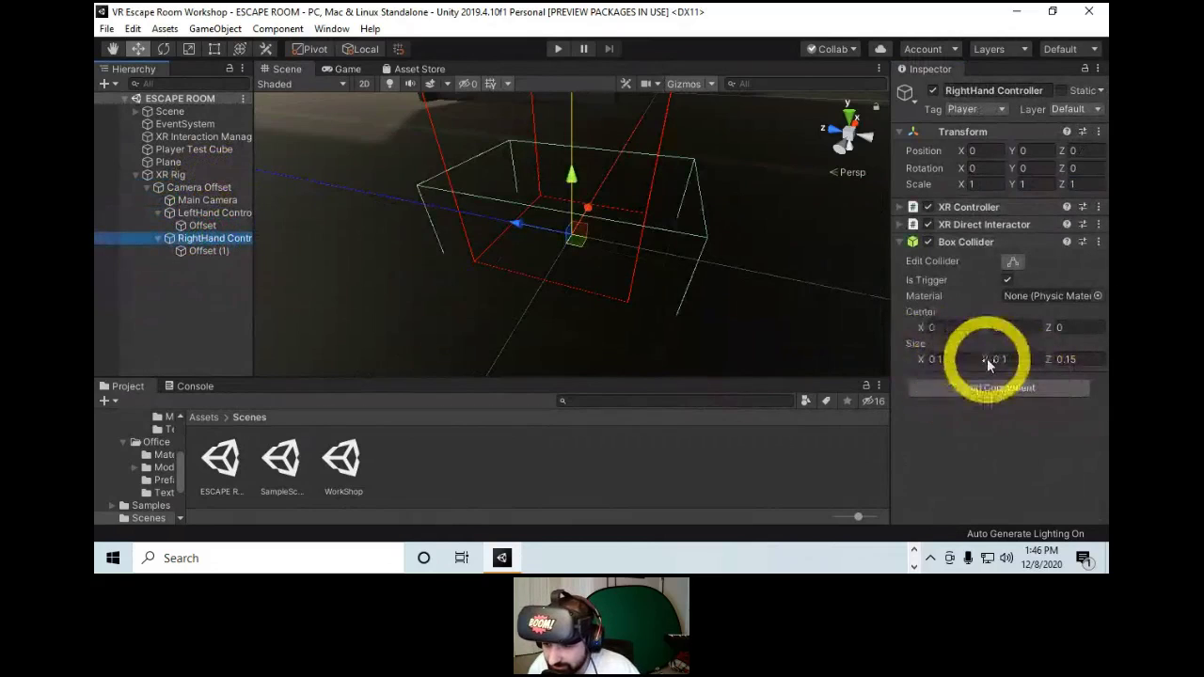
# Move both hand controllers' offset objects together along Z to about 0.083 and save the scene.
pyautogui.click(200, 250)
pyautogui.keyDown('ctrl'); pyautogui.click(202, 226); pyautogui.keyUp('ctrl')
pyautogui.scroll(-8, 598, 281)
pyautogui.scroll(4, 599, 281)
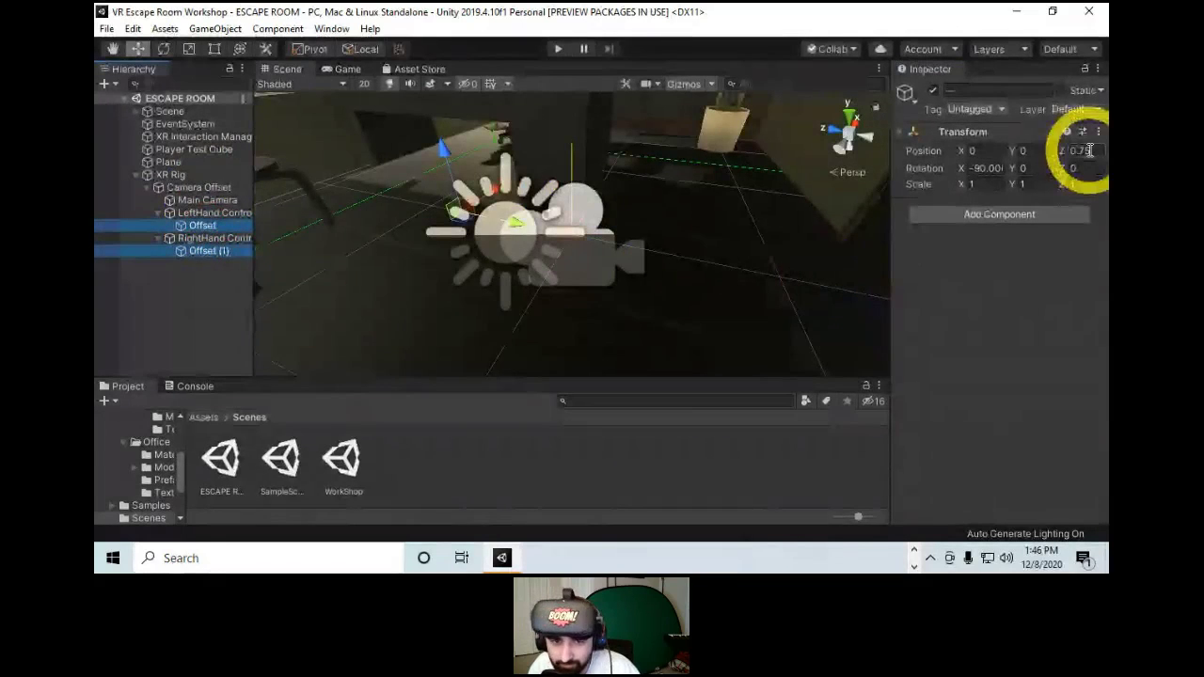
pyautogui.scroll(10, 578, 288)
pyautogui.moveTo(428, 211); pyautogui.dragTo(611, 282)
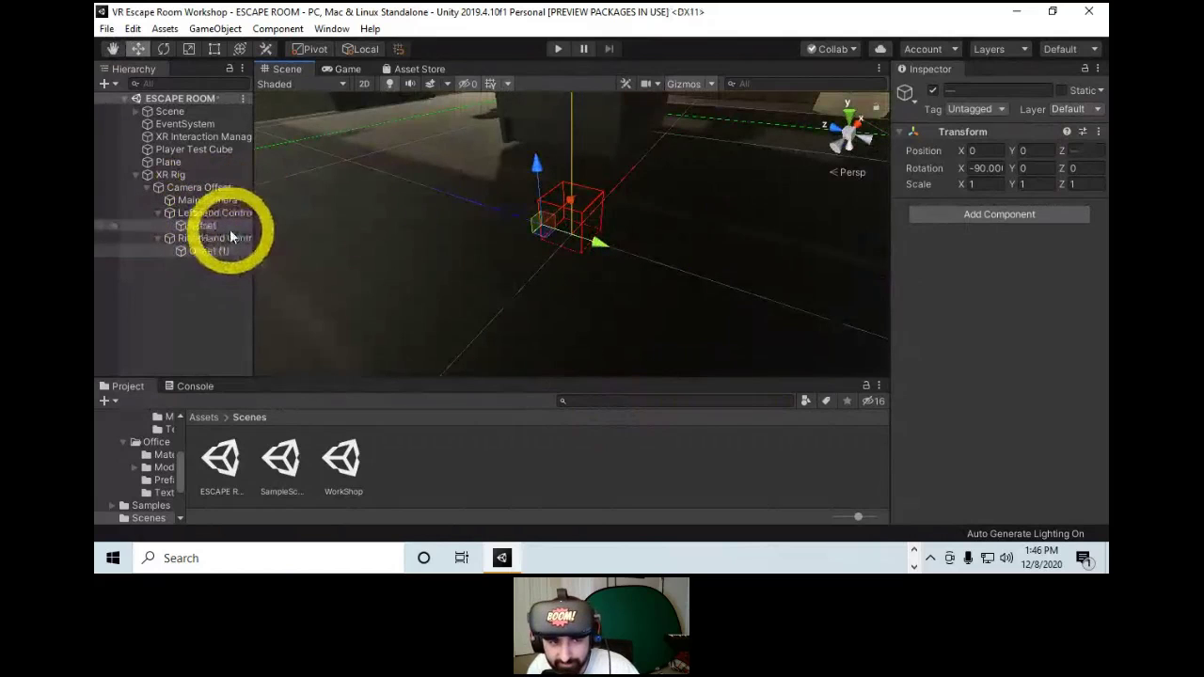
# Compare the offsets with the right hand's box collider, nudge both slightly farther from the controllers' origin along Z, and save the scene.
pyautogui.click(215, 238)
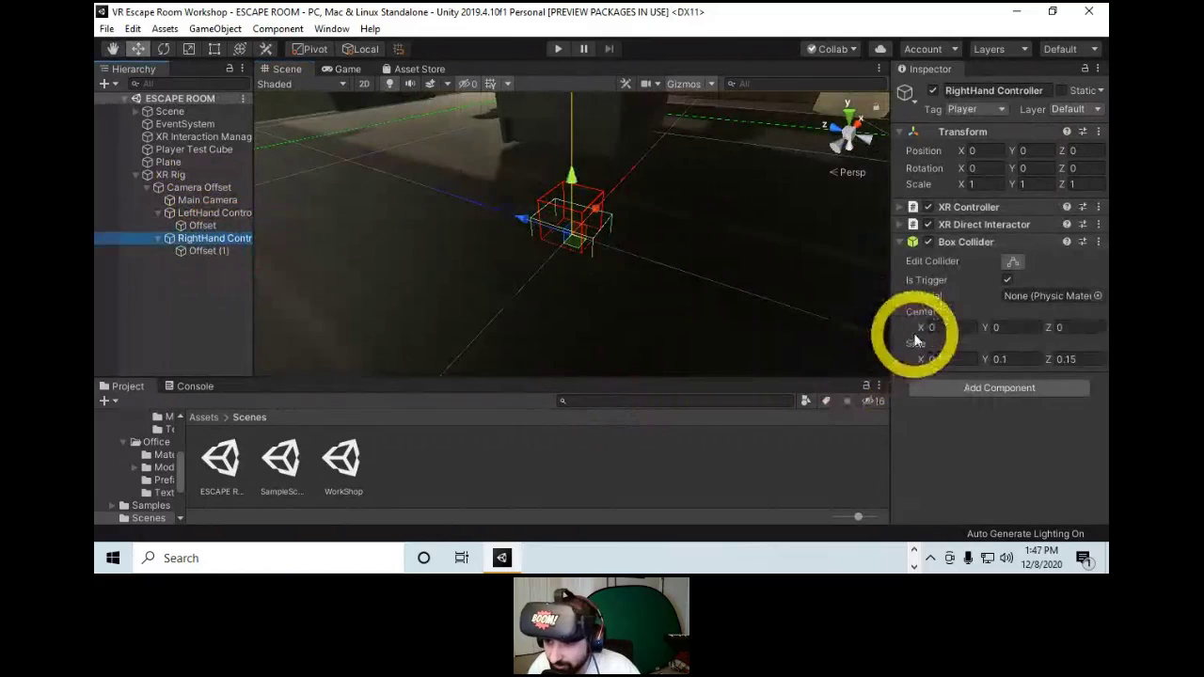
pyautogui.keyDown('alt'); pyautogui.moveTo(489, 191); pyautogui.dragTo(604, 296); pyautogui.keyUp('alt')
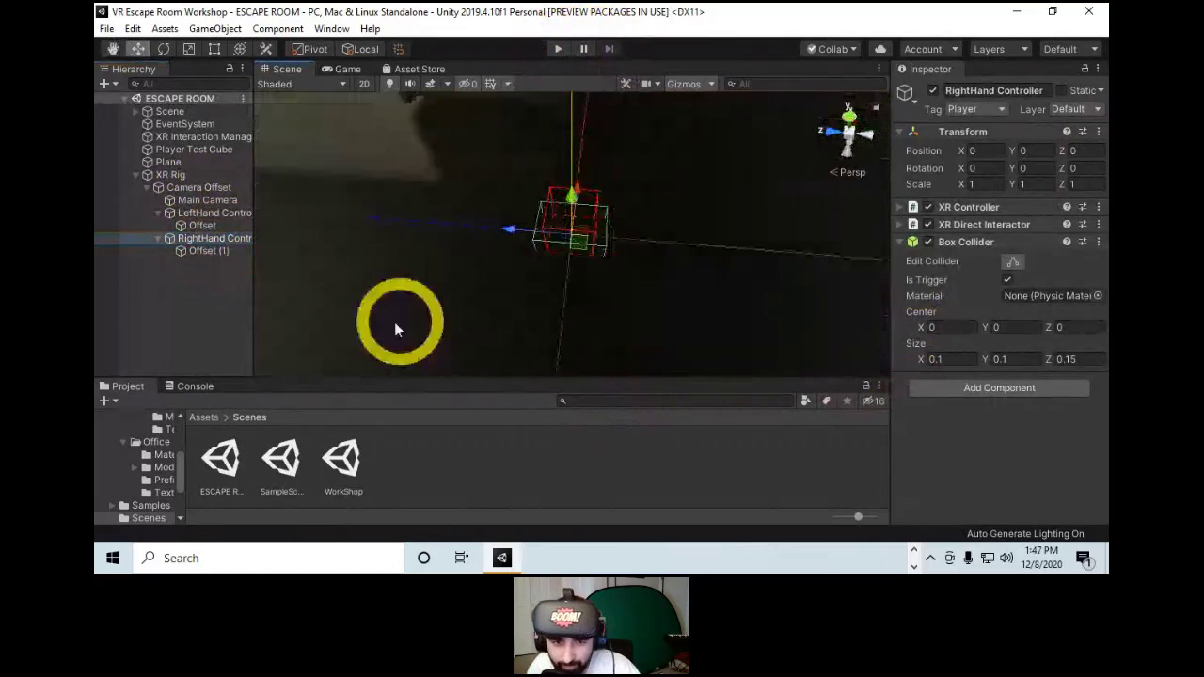
pyautogui.keyDown('ctrl'); pyautogui.click(205, 226); pyautogui.keyUp('ctrl')
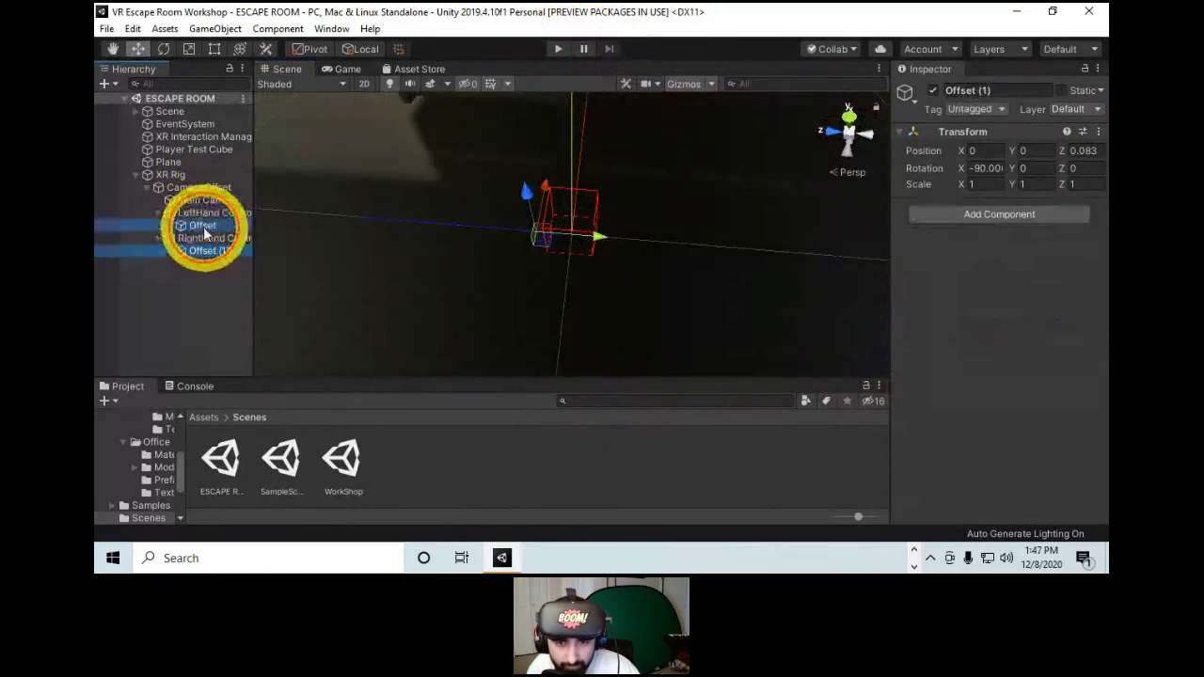
pyautogui.moveTo(597, 240); pyautogui.dragTo(589, 239)
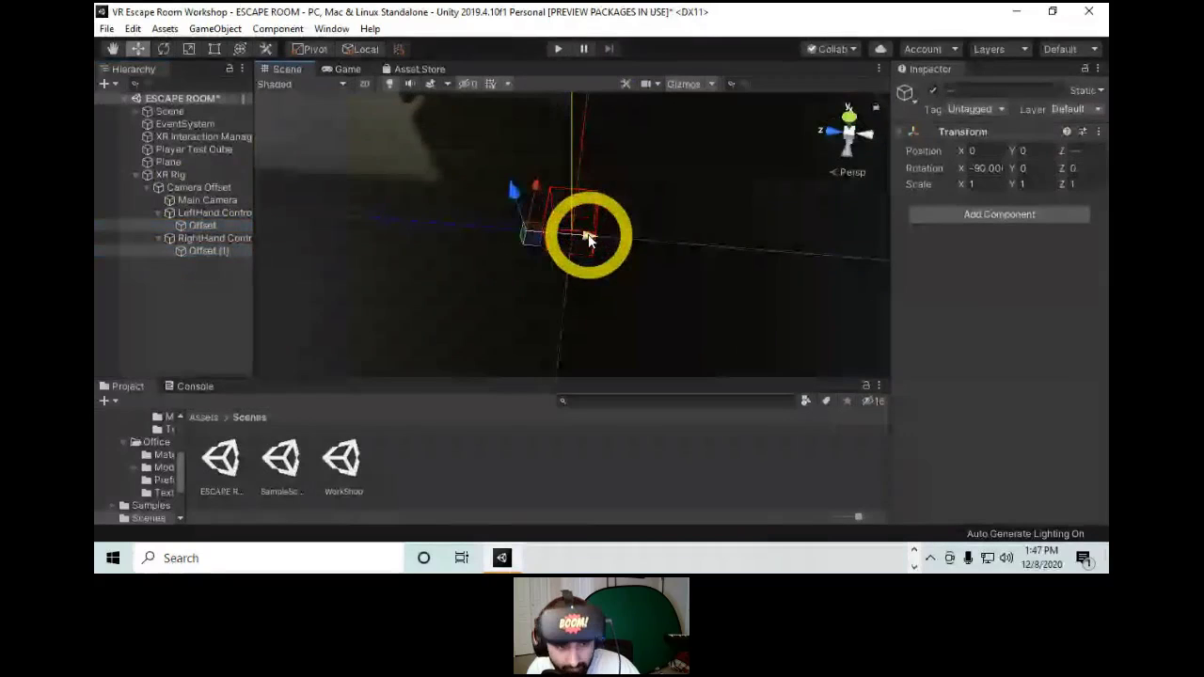
pyautogui.hotkey('ctrl', 's')
# Play-test the escape room scene with the LeftHand Controller selected, and stop play mode.
pyautogui.click(192, 214)
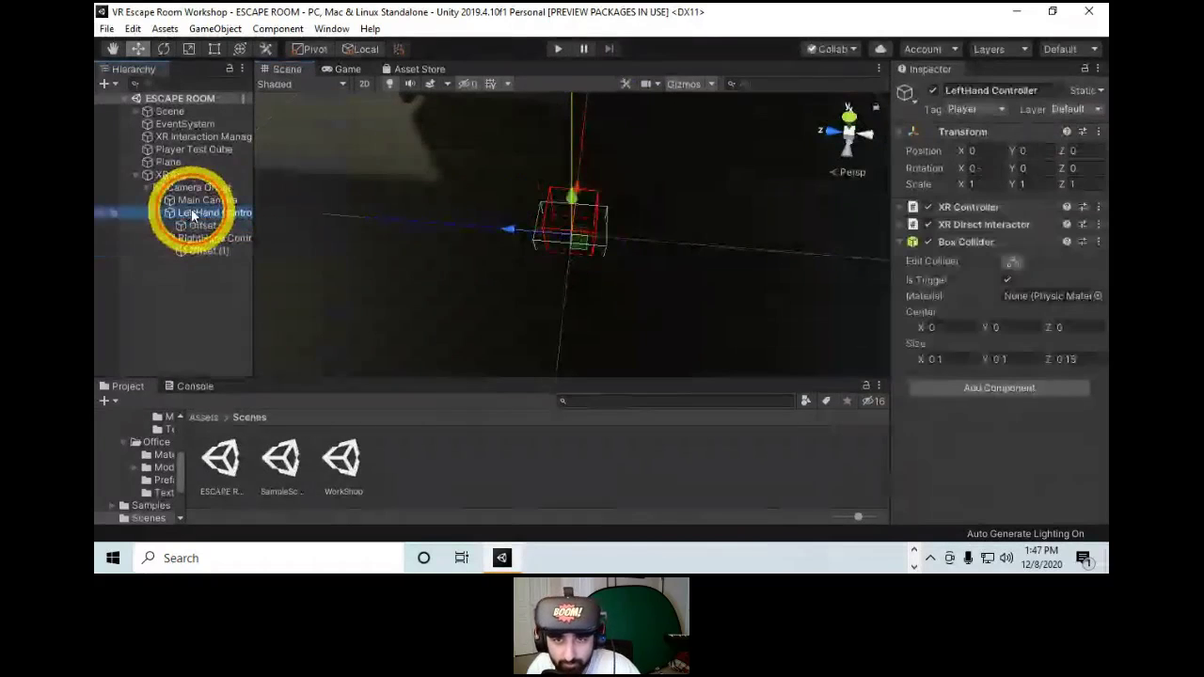
pyautogui.click(560, 49)
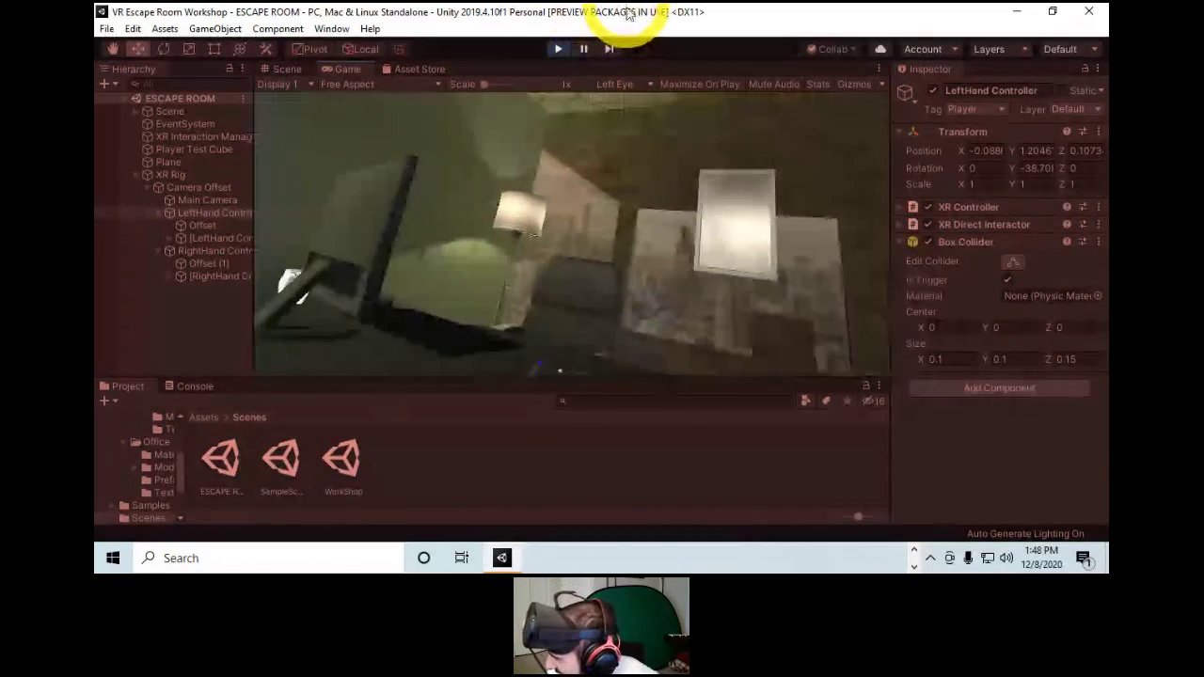
pyautogui.click(560, 50)
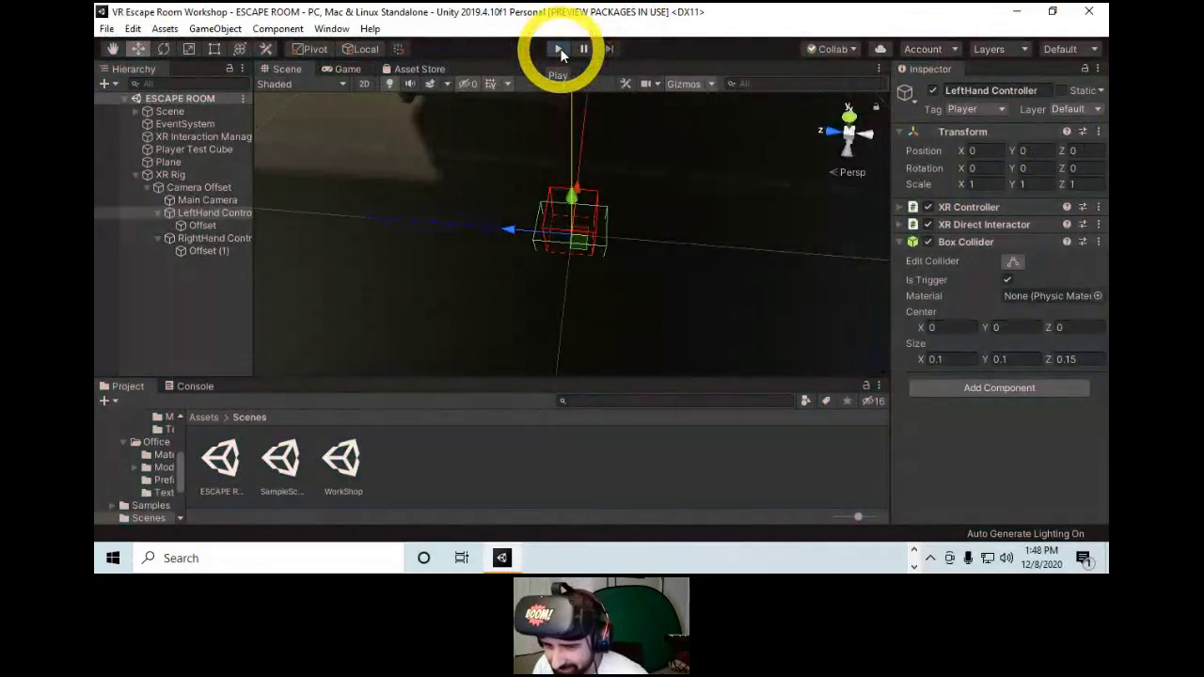
# Examine the paper note bearing the code up close in the escape room scene.
pyautogui.moveTo(544, 296); pyautogui.dragTo(368, 418, button='right')
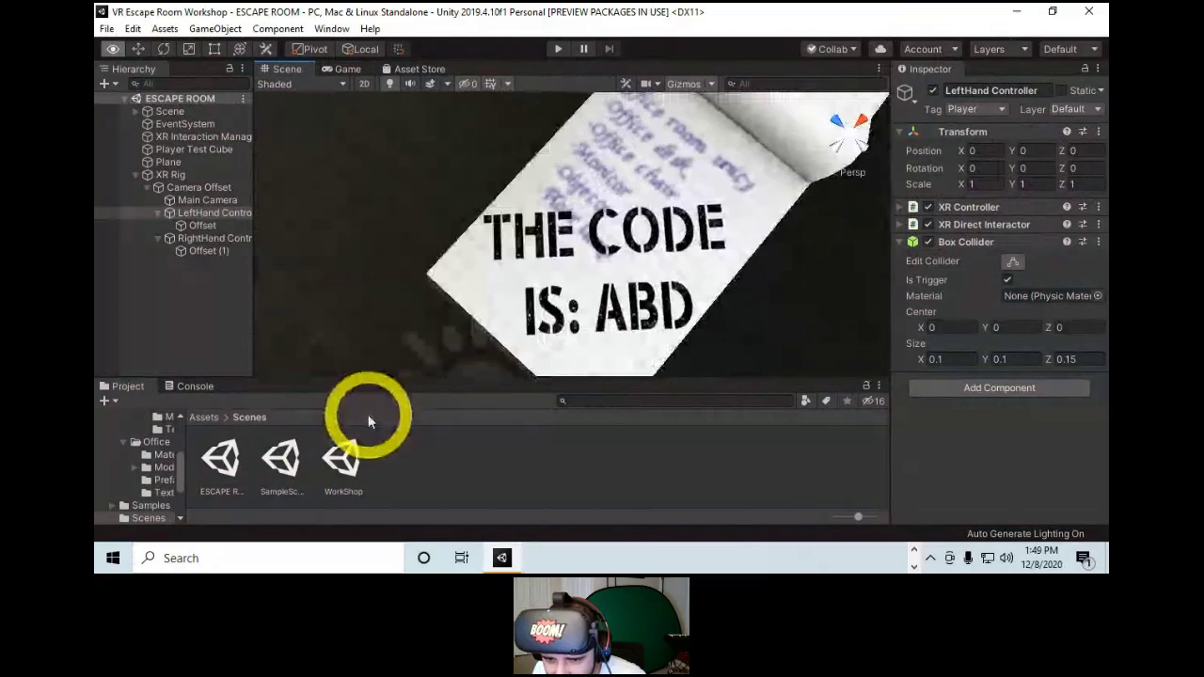
pyautogui.press('s')
pyautogui.press('w')
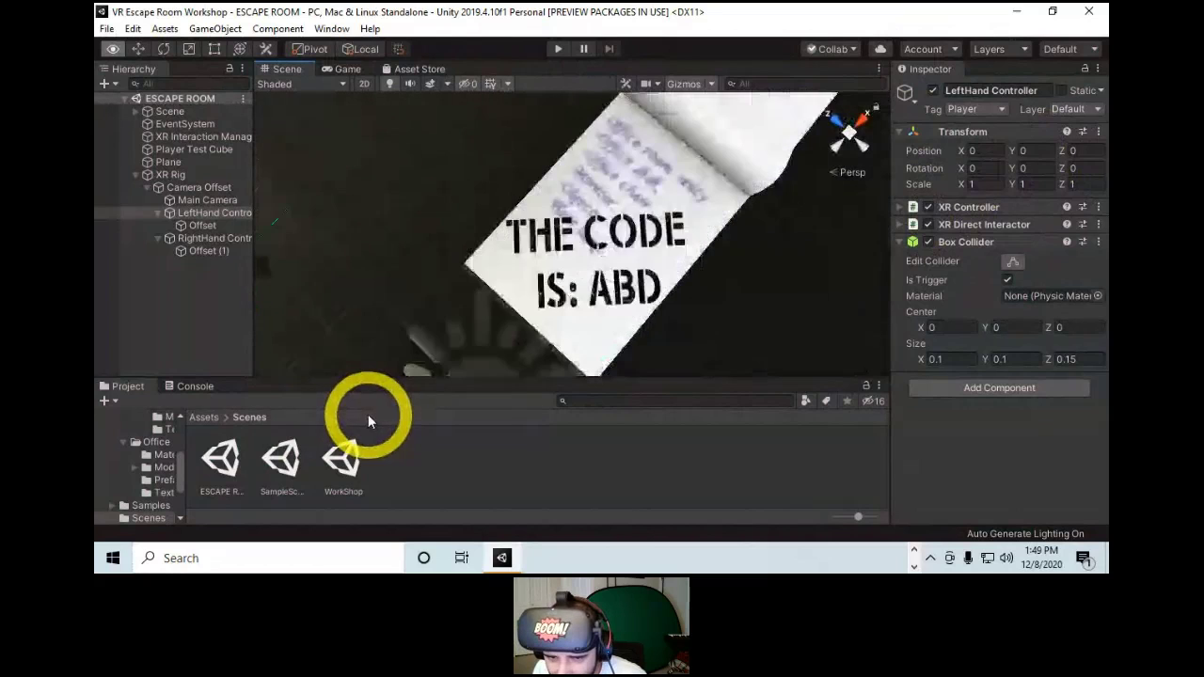
pyautogui.press('w')
pyautogui.moveTo(365, 443); pyautogui.dragTo(383, 379, button='right')
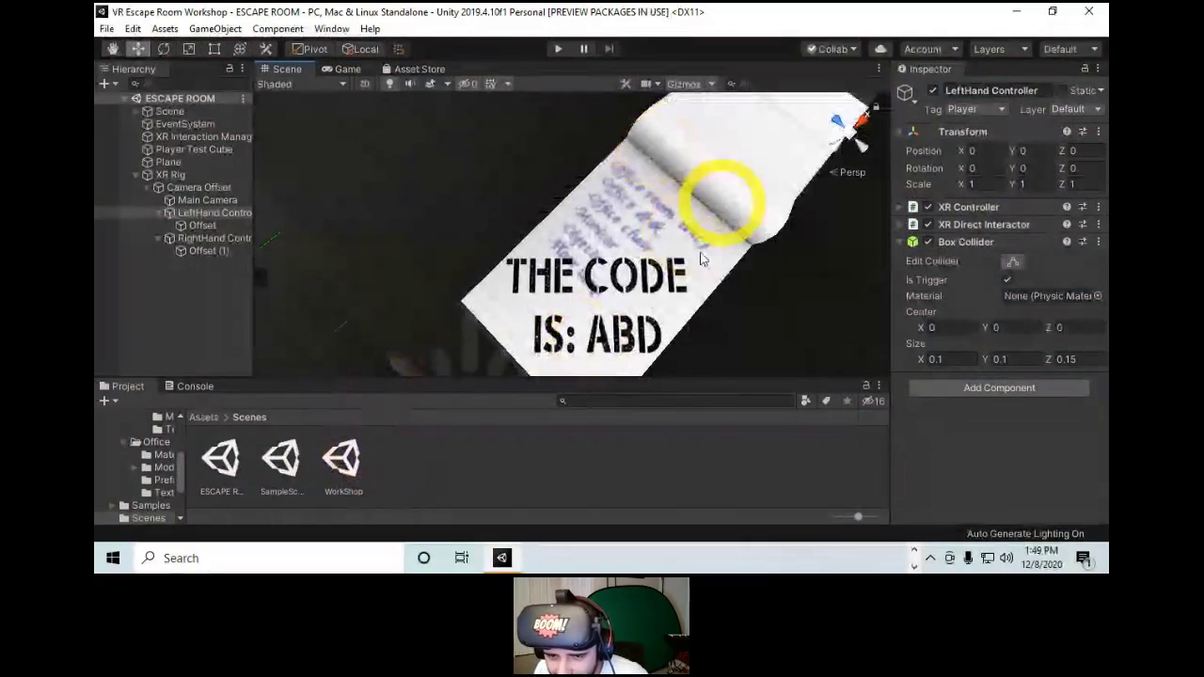
# Try the Standard shader on the Note's child Plane carrying the code text, and restore Unlit/Transparent.
pyautogui.moveTo(593, 274); pyautogui.dragTo(591, 296, button='right')
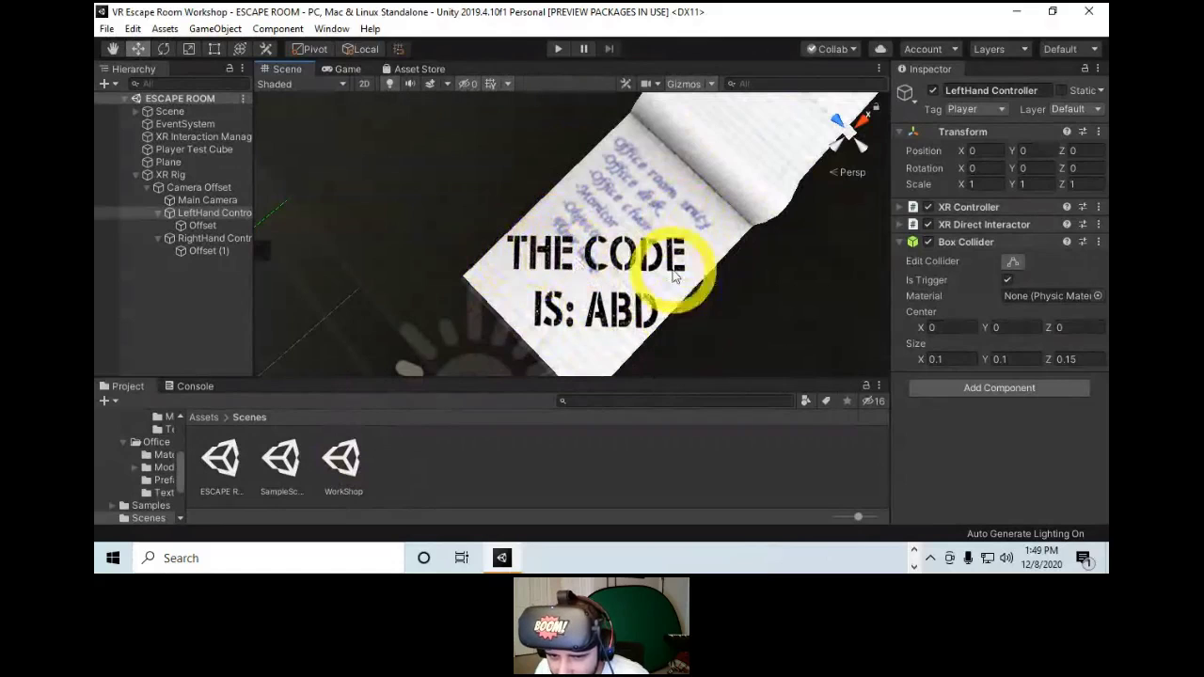
pyautogui.moveTo(564, 276); pyautogui.dragTo(609, 264, button='right')
pyautogui.click(666, 225)
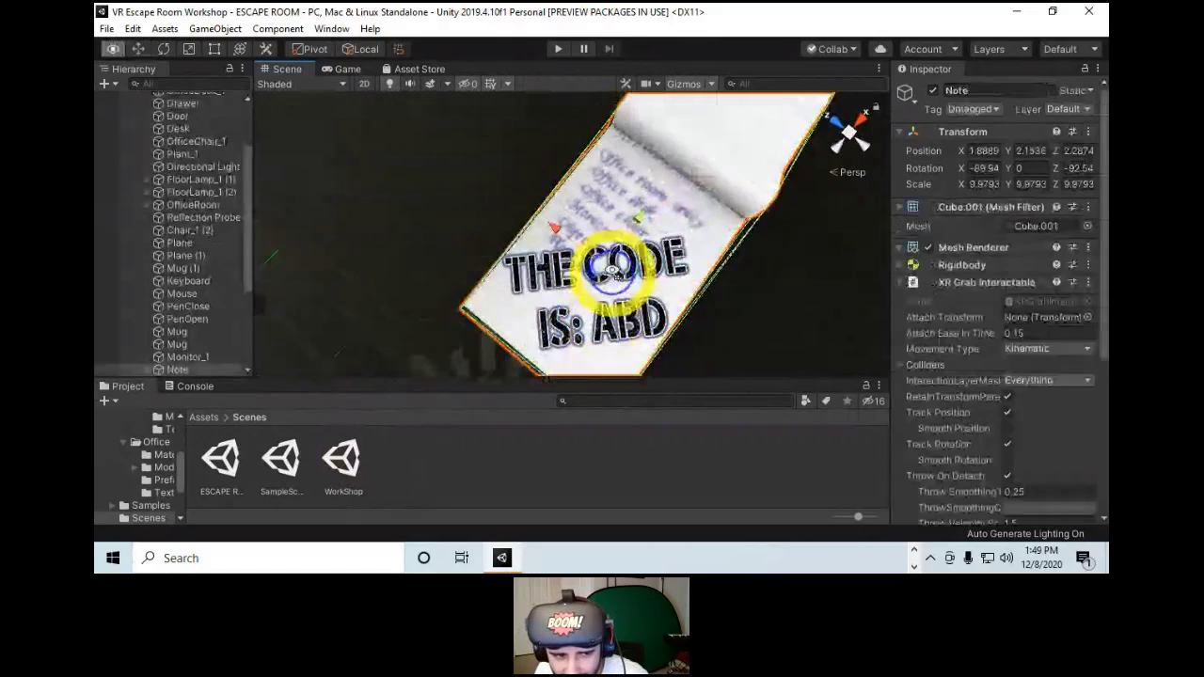
pyautogui.scroll(-5, 175, 316)
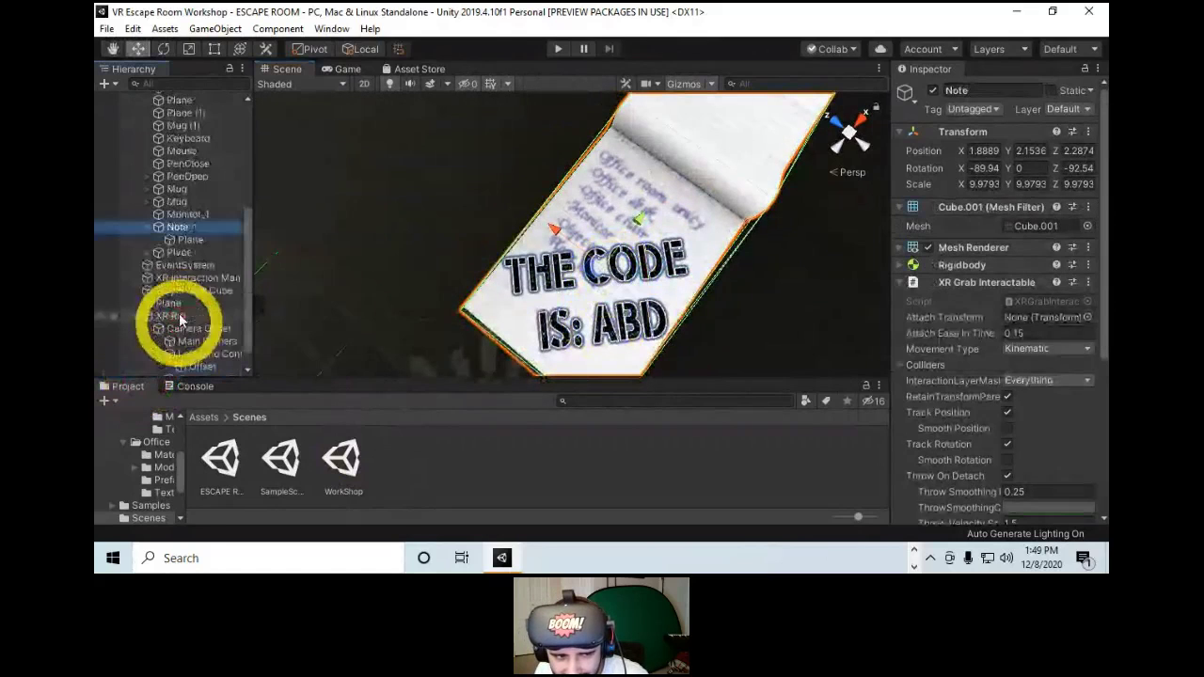
pyautogui.click(188, 240)
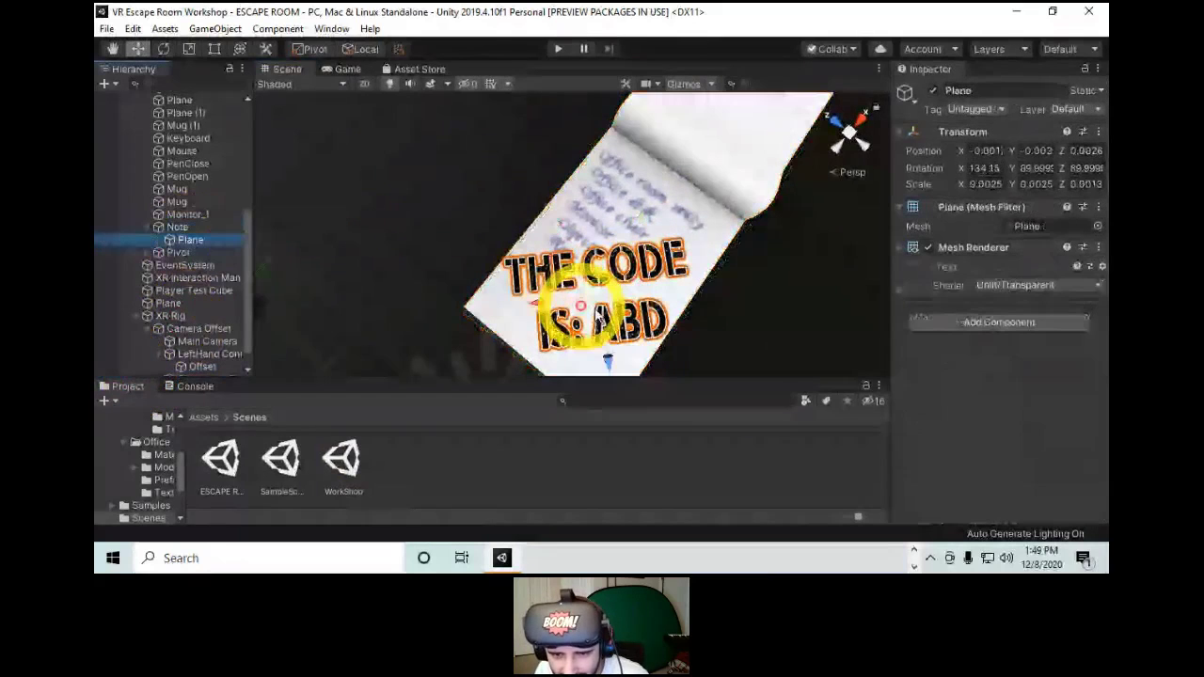
pyautogui.keyDown('alt'); pyautogui.moveTo(580, 306); pyautogui.dragTo(752, 283); pyautogui.keyUp('alt')
pyautogui.click(1023, 284)
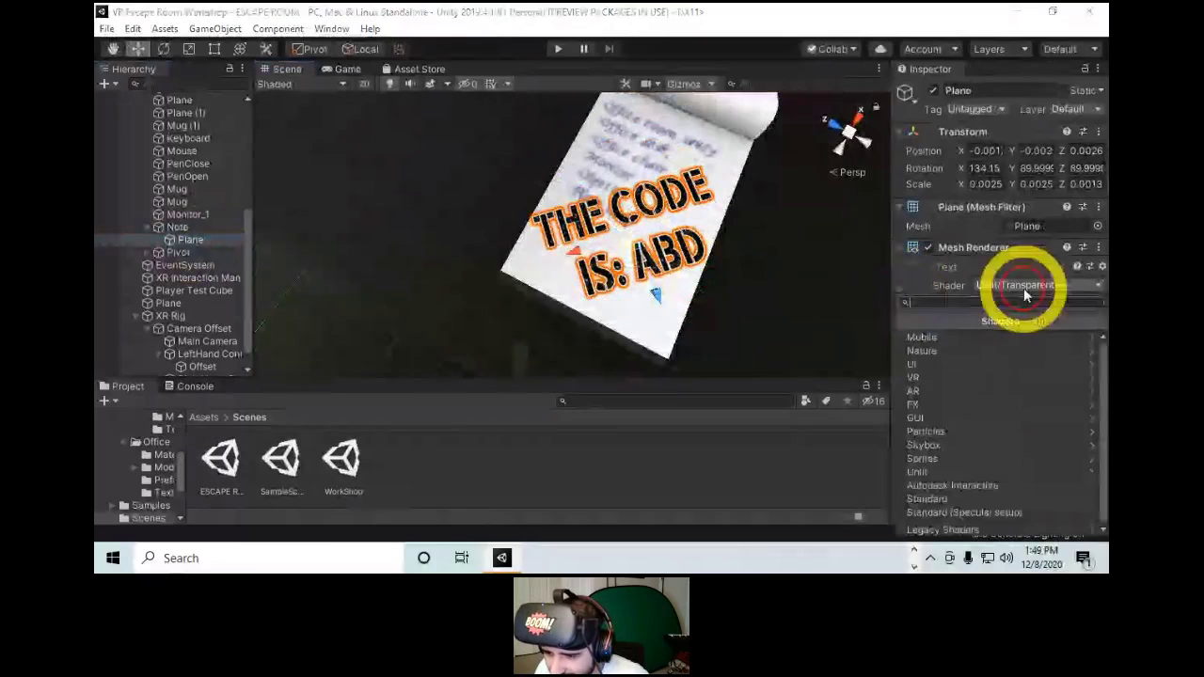
pyautogui.click(978, 499)
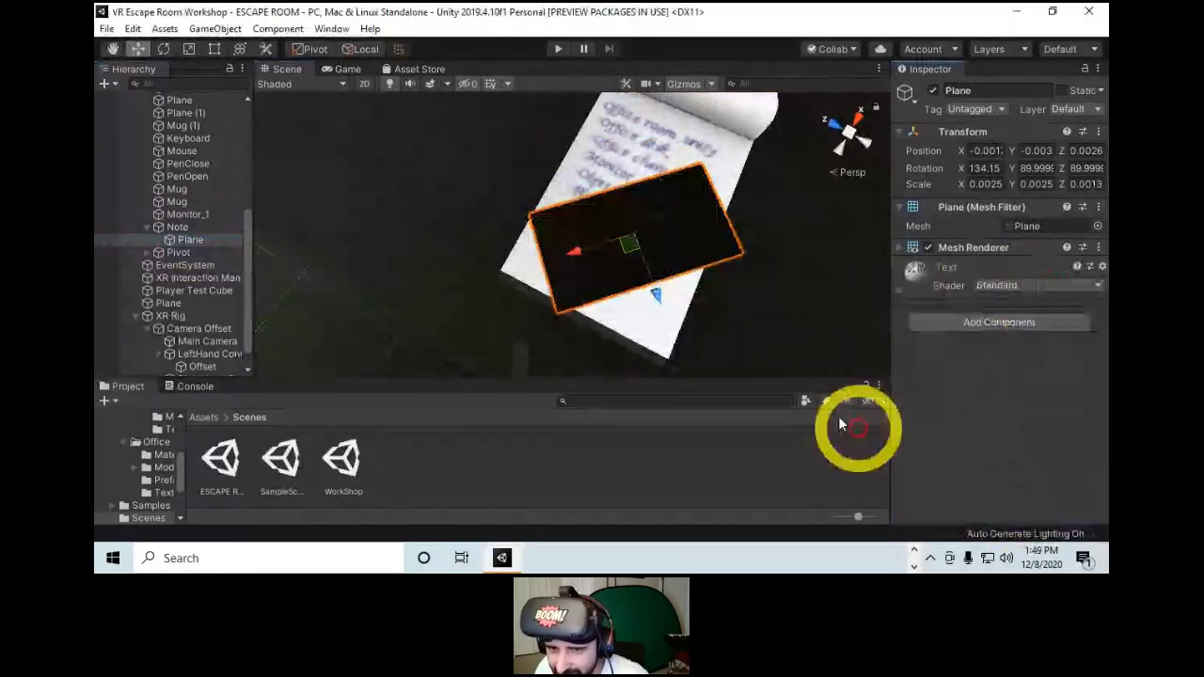
pyautogui.keyDown('alt'); pyautogui.moveTo(556, 261); pyautogui.dragTo(618, 336); pyautogui.keyUp('alt')
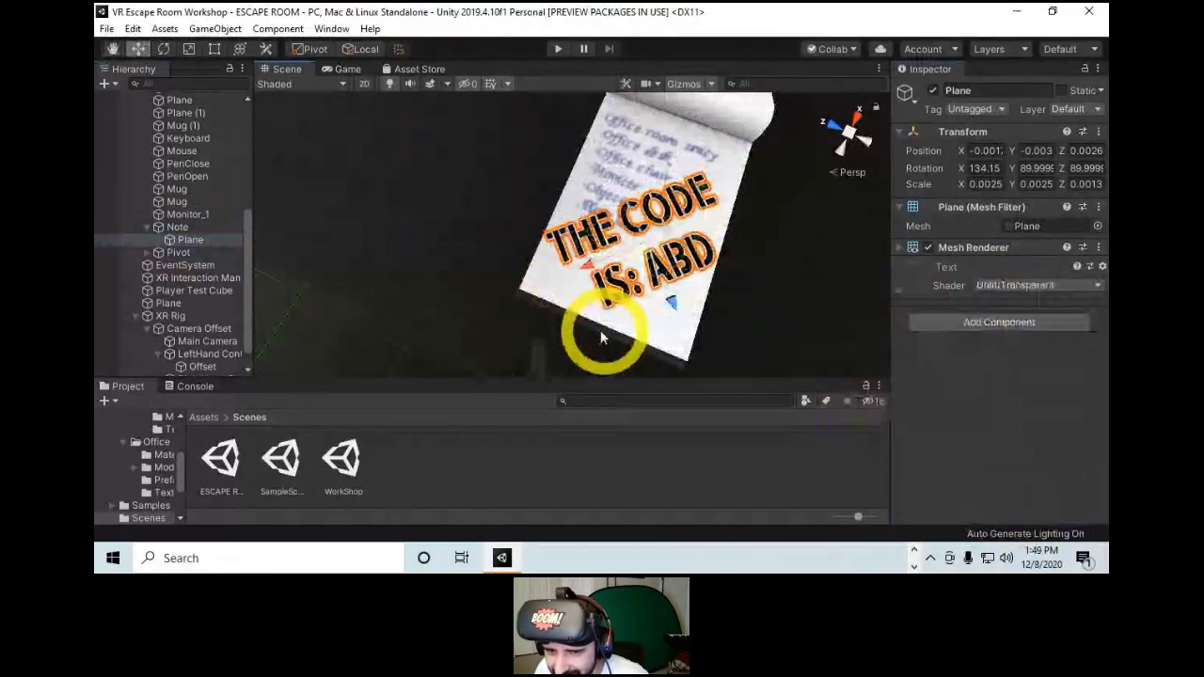
# Examine the code note from several angles and the A, B, C, D keypad blocks below the Code display.
pyautogui.keyDown('alt'); pyautogui.moveTo(600, 330); pyautogui.dragTo(551, 301); pyautogui.keyUp('alt')
pyautogui.keyDown('alt'); pyautogui.moveTo(551, 300); pyautogui.dragTo(576, 295, button='right'); pyautogui.keyUp('alt')
pyautogui.keyDown('alt'); pyautogui.moveTo(576, 295); pyautogui.dragTo(578, 165); pyautogui.keyUp('alt')
pyautogui.keyDown('alt'); pyautogui.moveTo(578, 165); pyautogui.dragTo(592, 197, button='right'); pyautogui.keyUp('alt')
pyautogui.keyDown('alt'); pyautogui.moveTo(592, 197); pyautogui.dragTo(668, 309); pyautogui.keyUp('alt')
pyautogui.keyDown('alt'); pyautogui.moveTo(669, 309); pyautogui.dragTo(634, 362, button='right'); pyautogui.keyUp('alt')
pyautogui.keyDown('alt'); pyautogui.moveTo(634, 362); pyautogui.dragTo(645, 349); pyautogui.keyUp('alt')
pyautogui.keyDown('alt'); pyautogui.moveTo(645, 348); pyautogui.dragTo(649, 199, button='right'); pyautogui.keyUp('alt')
pyautogui.keyDown('alt'); pyautogui.moveTo(650, 199); pyautogui.dragTo(797, 173); pyautogui.keyUp('alt')
pyautogui.moveTo(798, 173); pyautogui.dragTo(589, 172, button='middle')
pyautogui.keyDown('alt'); pyautogui.moveTo(581, 223); pyautogui.dragTo(880, 184); pyautogui.keyUp('alt')
pyautogui.keyDown('alt'); pyautogui.moveTo(880, 185); pyautogui.dragTo(913, 187, button='right'); pyautogui.keyUp('alt')
pyautogui.keyDown('alt'); pyautogui.moveTo(913, 186); pyautogui.dragTo(919, 143); pyautogui.keyUp('alt')
pyautogui.moveTo(737, 263); pyautogui.dragTo(667, 243, button='right')
pyautogui.press('s')
pyautogui.press('w')
pyautogui.press('s')
pyautogui.press('w')
pyautogui.press('s')
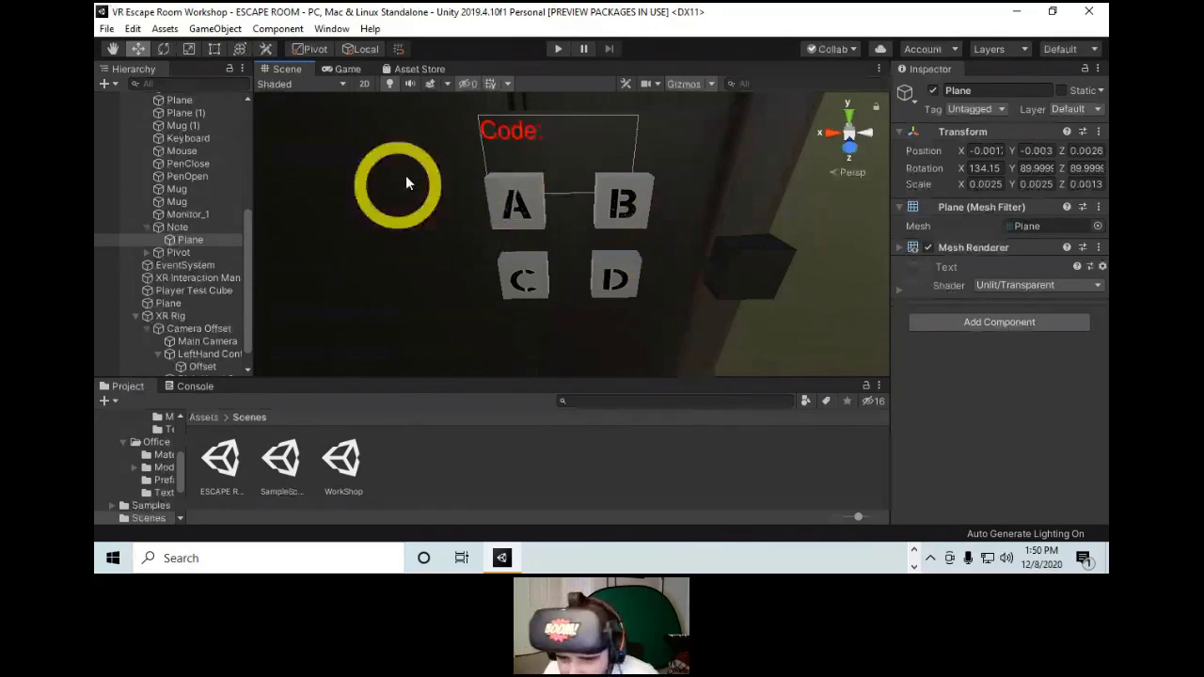
# Select the Note on the desk and review its Rigidbody, XR Grab Interactable and Mesh Collider settings.
pyautogui.moveTo(567, 211); pyautogui.dragTo(611, 264, button='right')
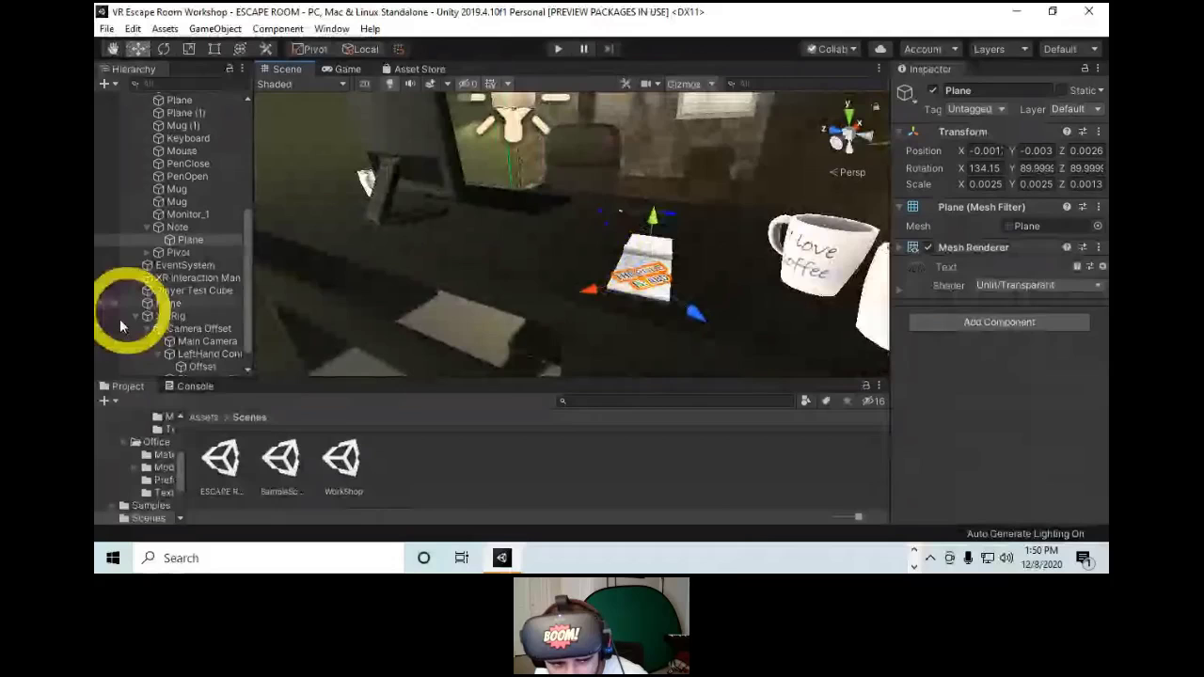
pyautogui.click(186, 216)
pyautogui.click(193, 228)
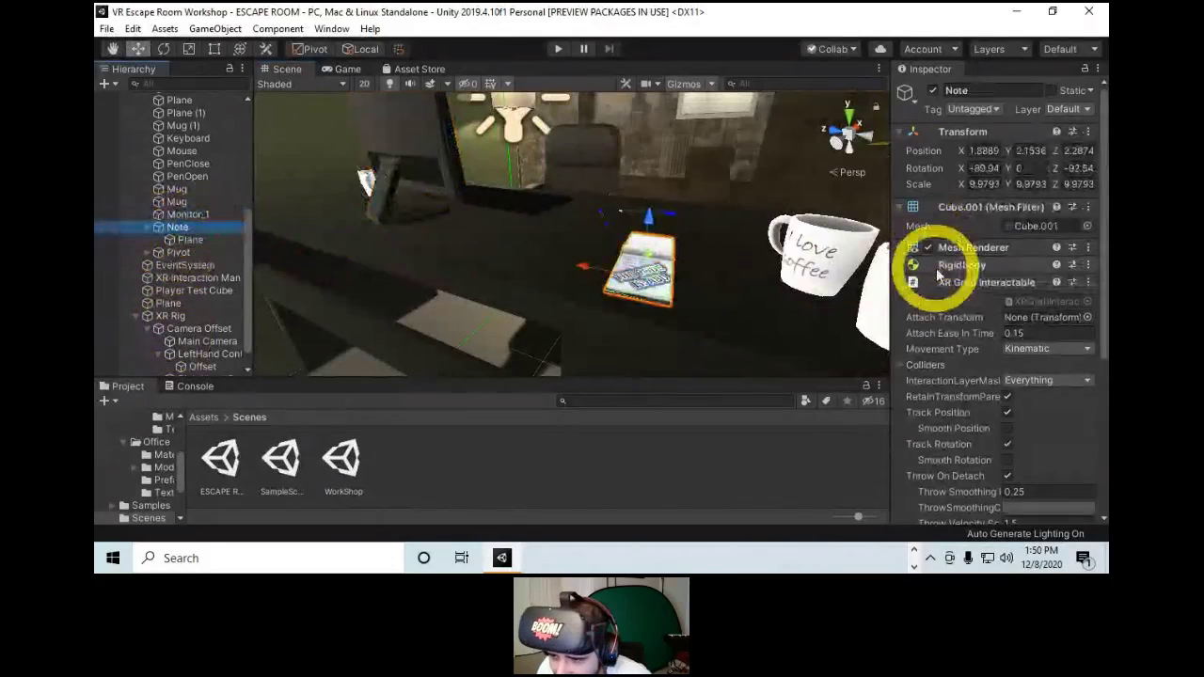
pyautogui.click(982, 267)
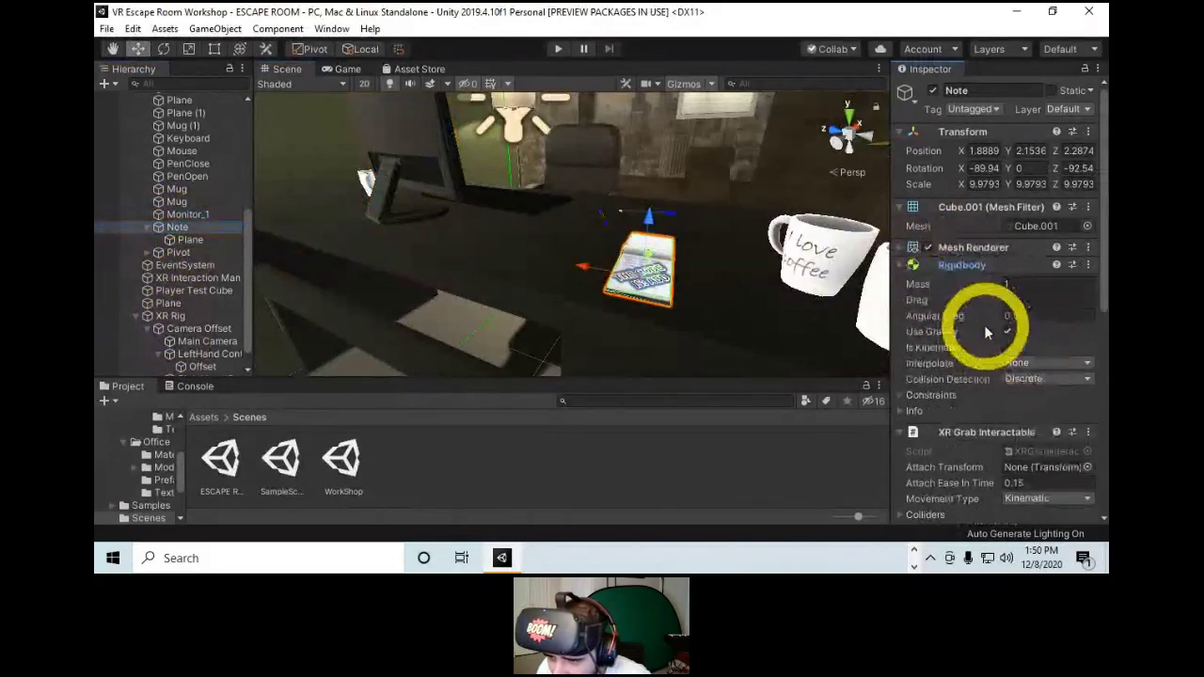
pyautogui.click(969, 265)
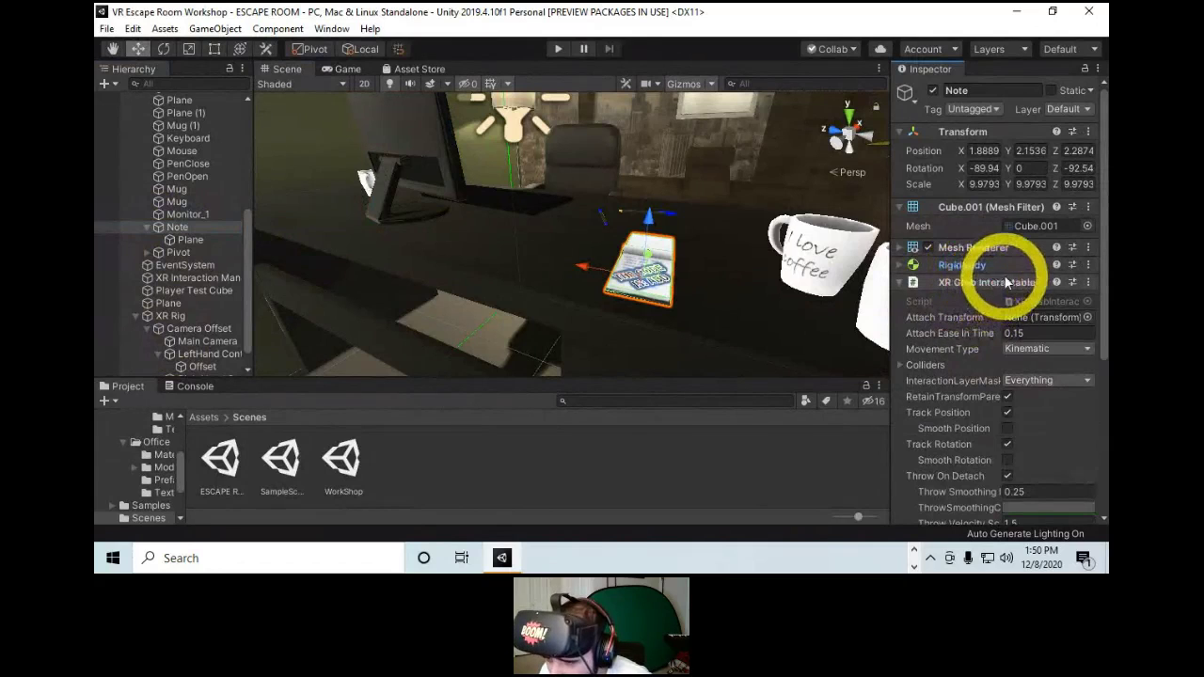
pyautogui.scroll(-3, 1001, 273)
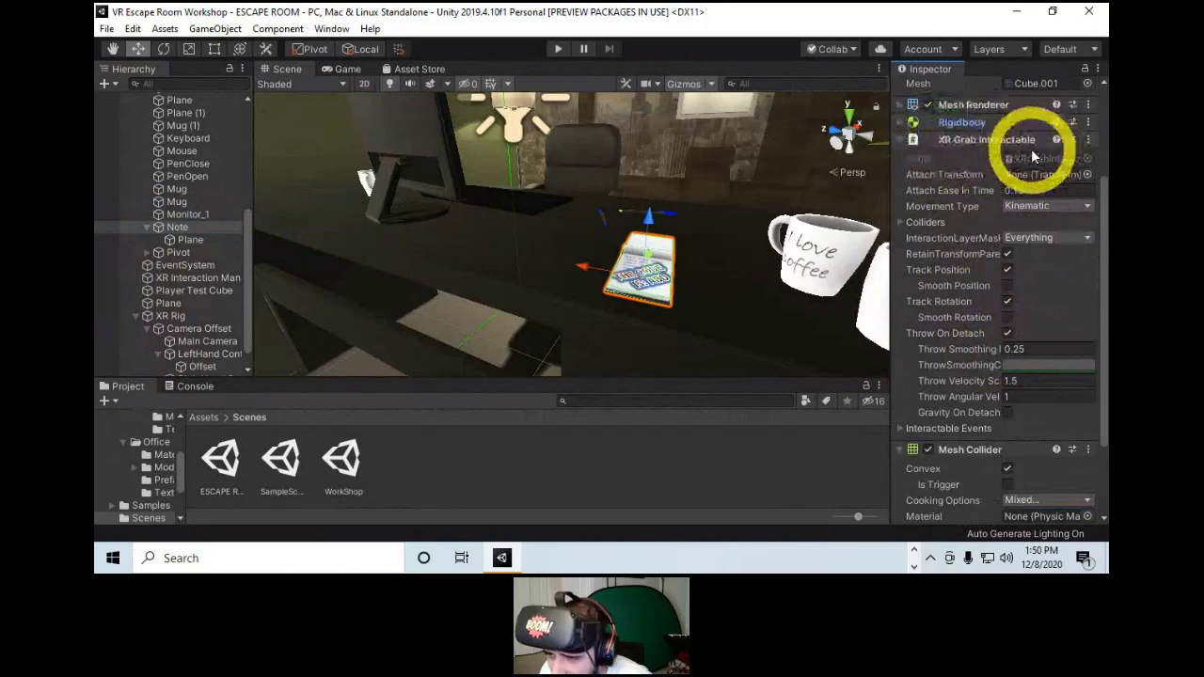
pyautogui.scroll(-2, 994, 224)
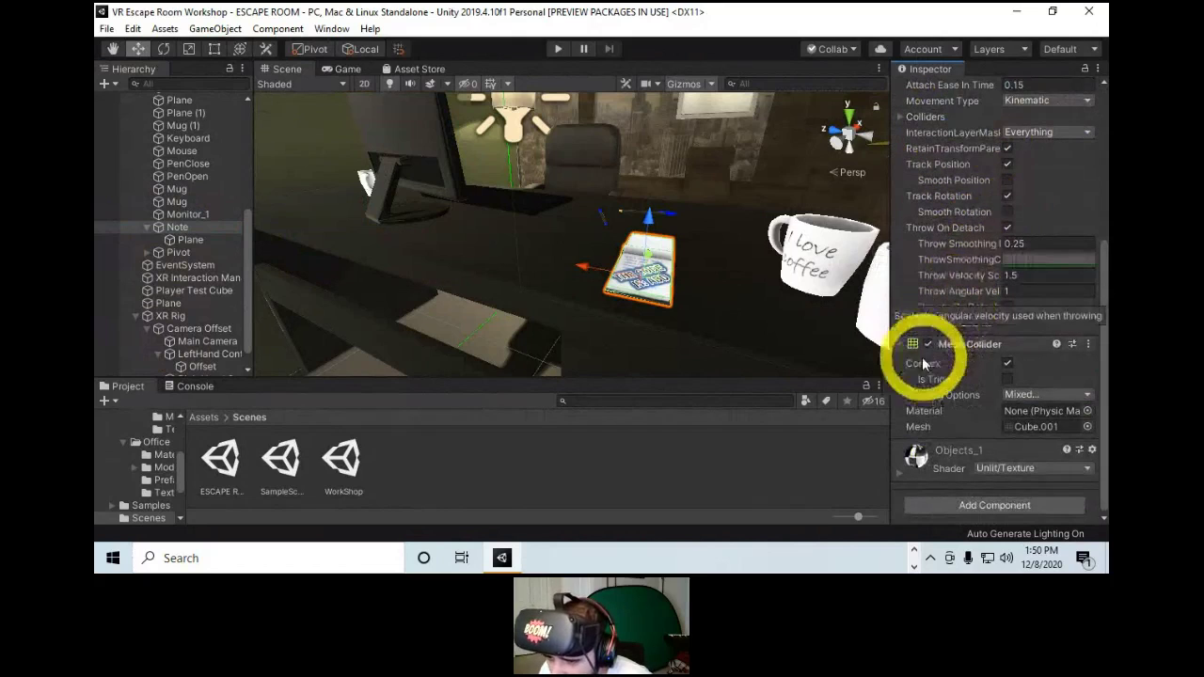
# Toggle Convex off and back on for the Note's Mesh Collider while comparing the collider outline around the note.
pyautogui.click(1007, 363)
pyautogui.keyDown('alt'); pyautogui.moveTo(550, 228); pyautogui.dragTo(671, 279); pyautogui.keyUp('alt')
pyautogui.press('w')
pyautogui.moveTo(555, 261); pyautogui.dragTo(783, 222, button='right')
pyautogui.press('s')
pyautogui.press('w')
pyautogui.press('s')
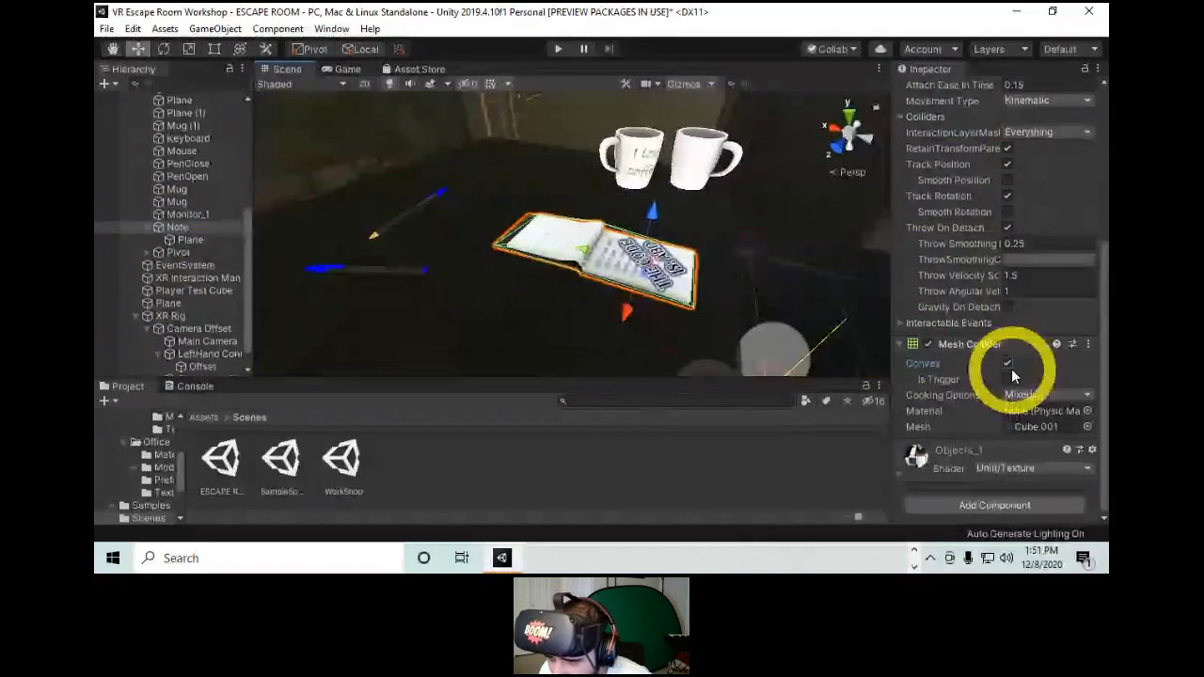
pyautogui.click(1011, 365)
pyautogui.click(1011, 365)
# Select and frame the Desk to examine its Mesh Collider settings.
pyautogui.moveTo(536, 232); pyautogui.dragTo(520, 320, button='right')
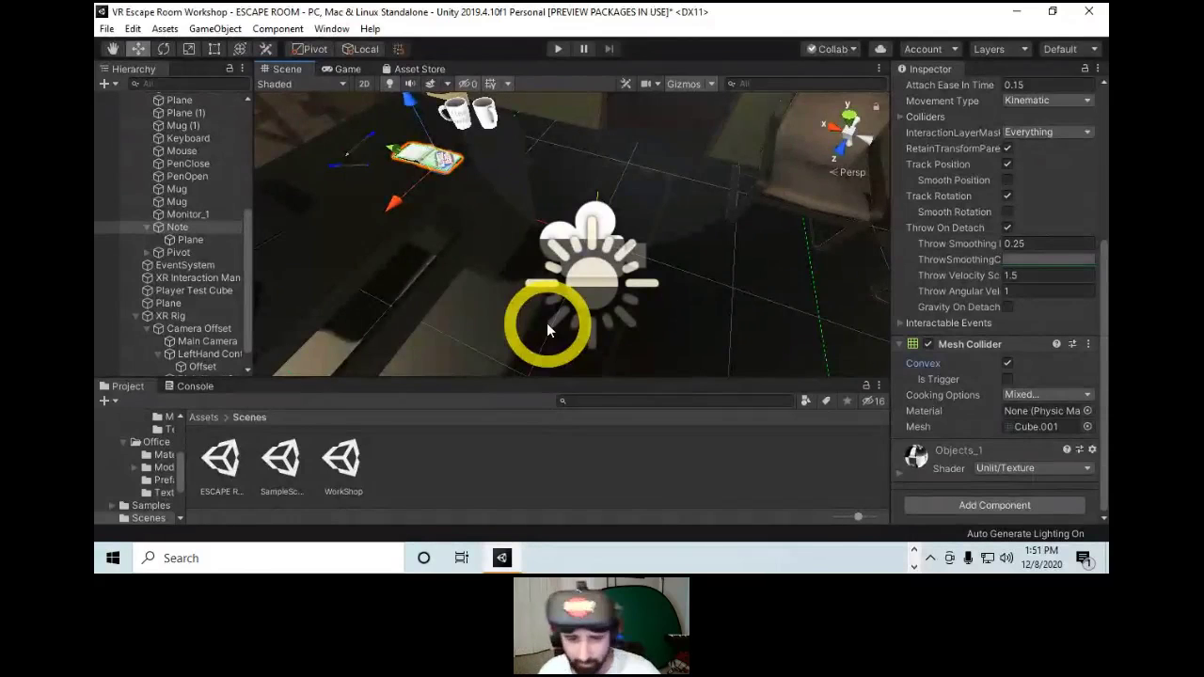
pyautogui.moveTo(712, 240); pyautogui.dragTo(537, 161, button='right')
pyautogui.moveTo(663, 299); pyautogui.dragTo(955, 179, button='right')
pyautogui.click(567, 242)
pyautogui.press('f')
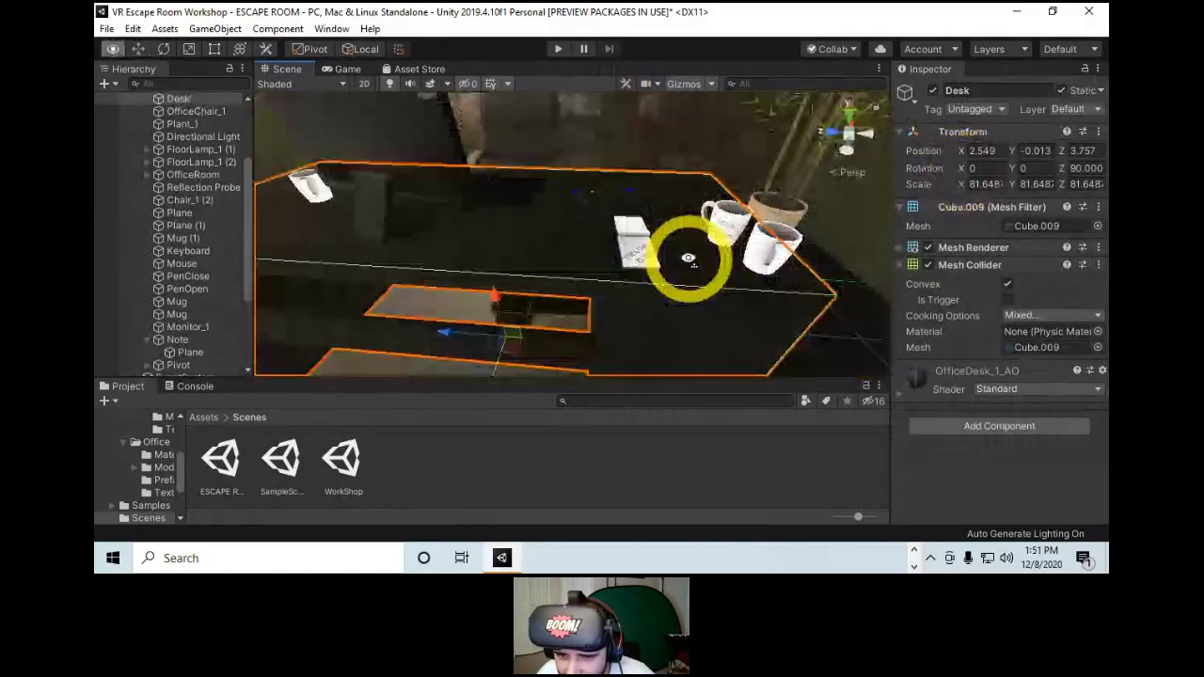
# Try moving the Mug (1) object on the desk, and undo the move.
pyautogui.moveTo(631, 242); pyautogui.dragTo(646, 290, button='right')
pyautogui.click(651, 273)
pyautogui.moveTo(656, 235); pyautogui.dragTo(647, 299)
pyautogui.hotkey('ctrl', 'z')
# Look over the letter keypad, and open the WorkShop scene without saving the ESCAPE ROOM changes.
pyautogui.moveTo(645, 322); pyautogui.dragTo(650, 253, button='right')
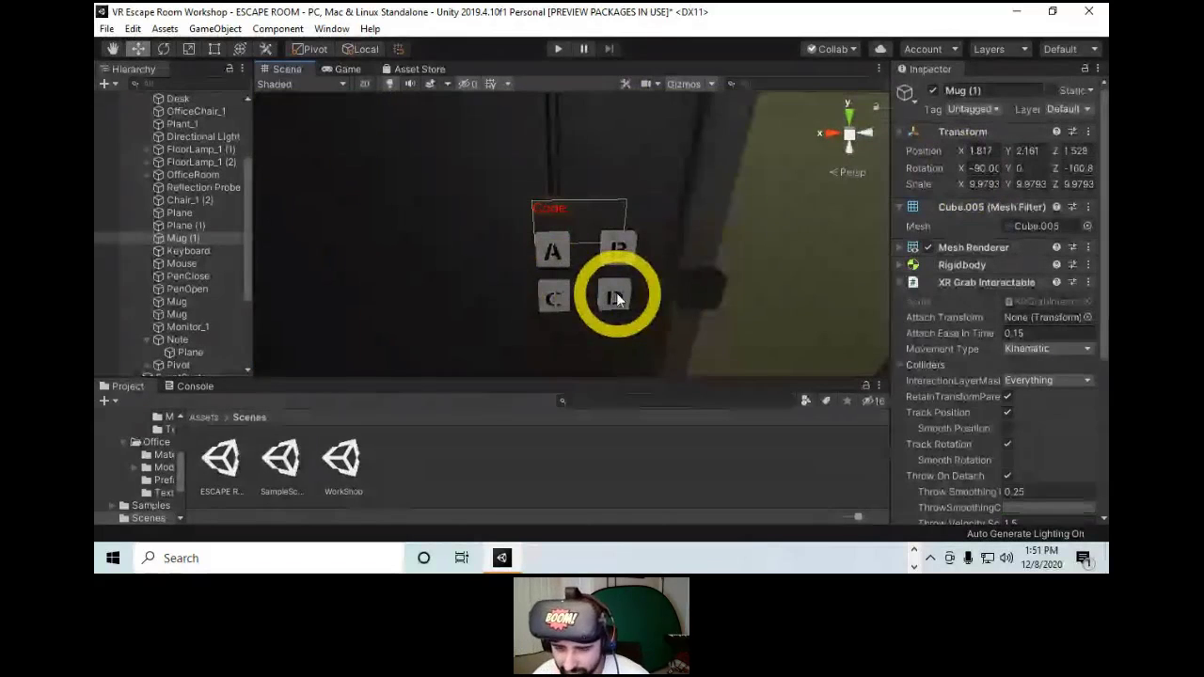
pyautogui.moveTo(617, 300); pyautogui.dragTo(733, 316, button='right')
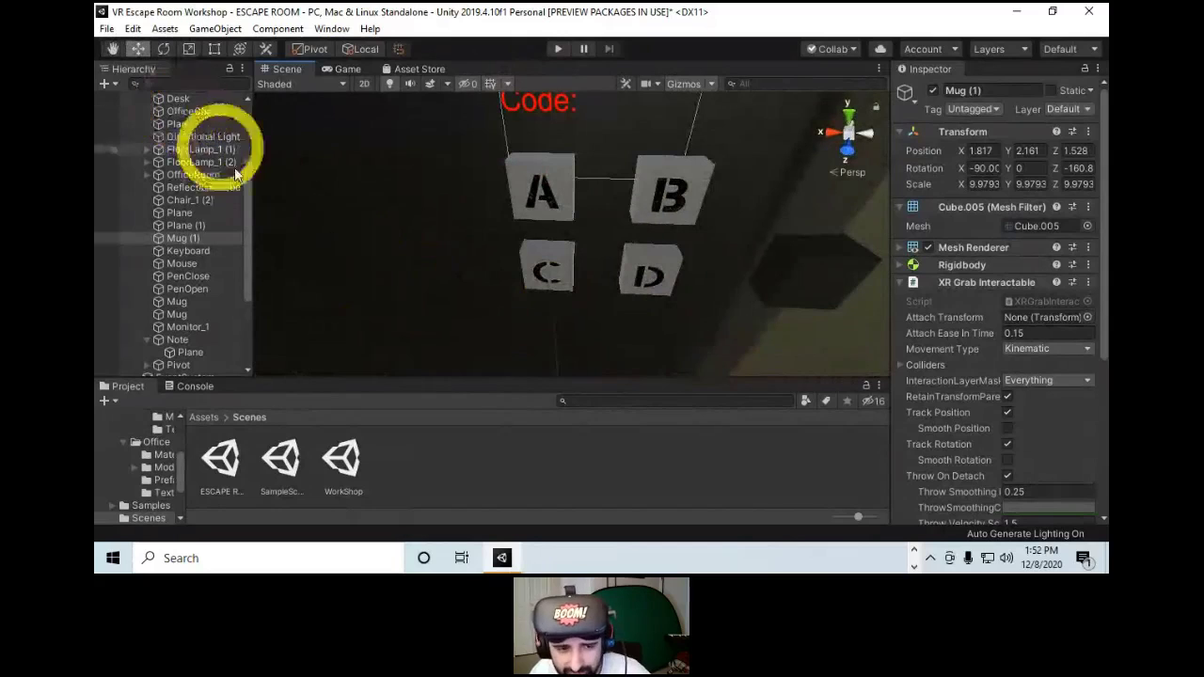
pyautogui.doubleClick(341, 470)
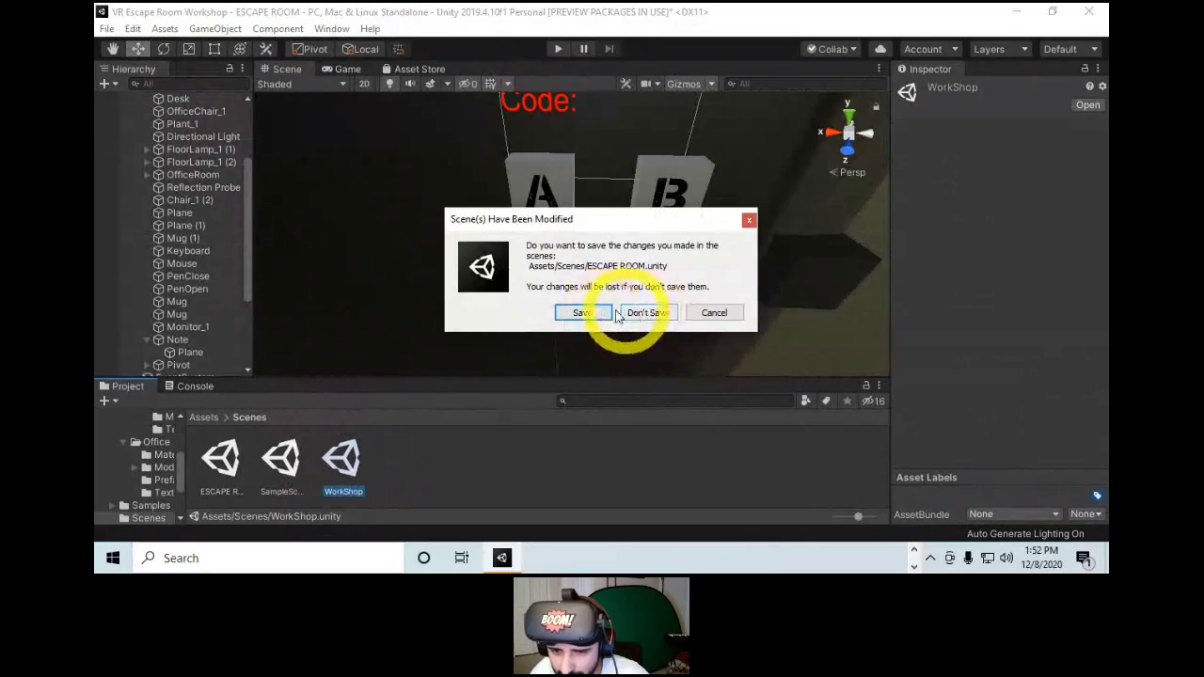
pyautogui.click(627, 312)
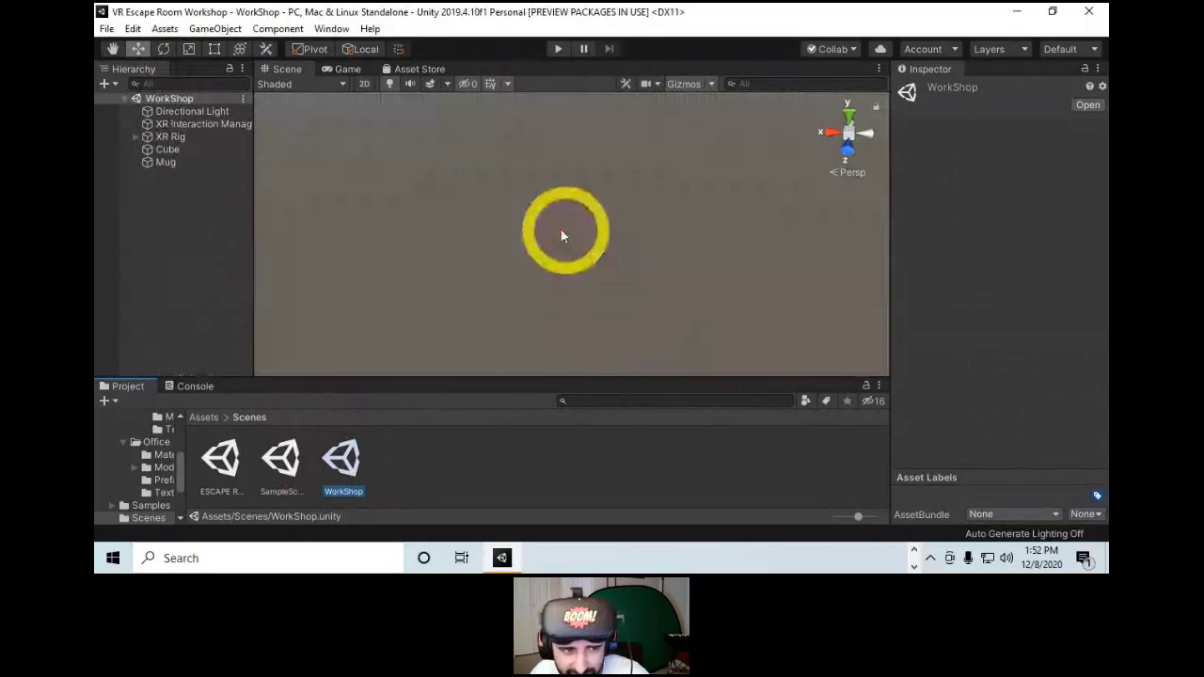
# Scale the Mug uniformly down to about 7.07 and adjust its height above the table.
pyautogui.doubleClick(179, 162)
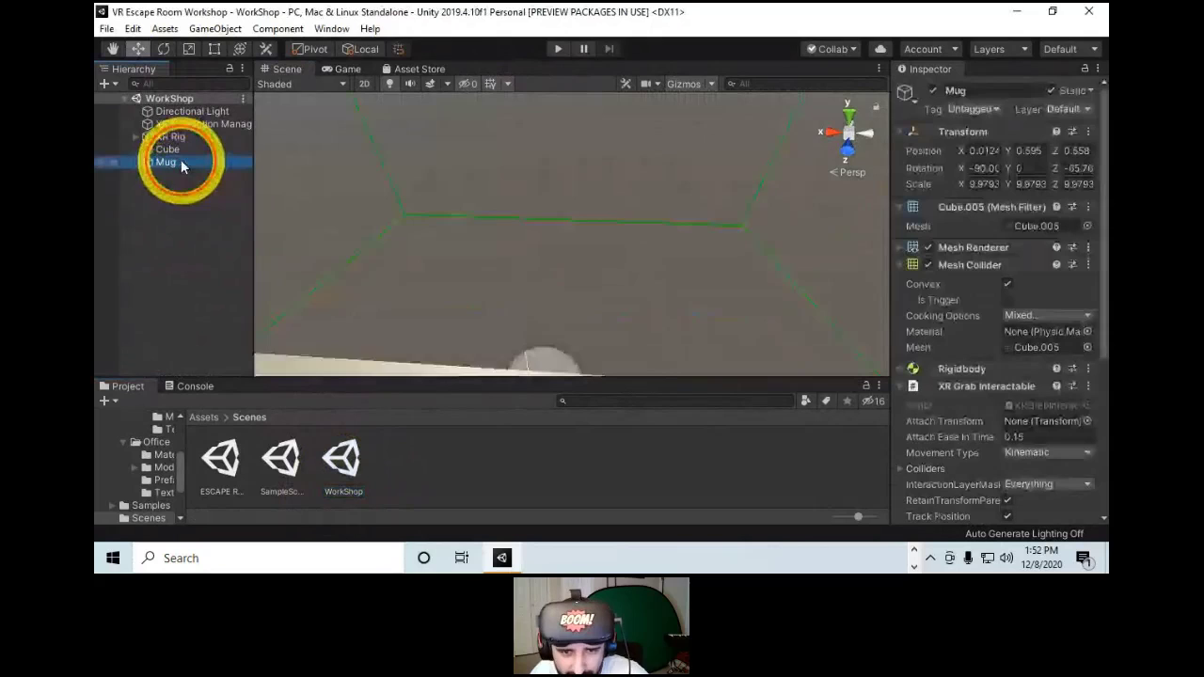
pyautogui.scroll(-6, 618, 246)
pyautogui.keyDown('alt'); pyautogui.moveTo(567, 276); pyautogui.dragTo(760, 310); pyautogui.keyUp('alt')
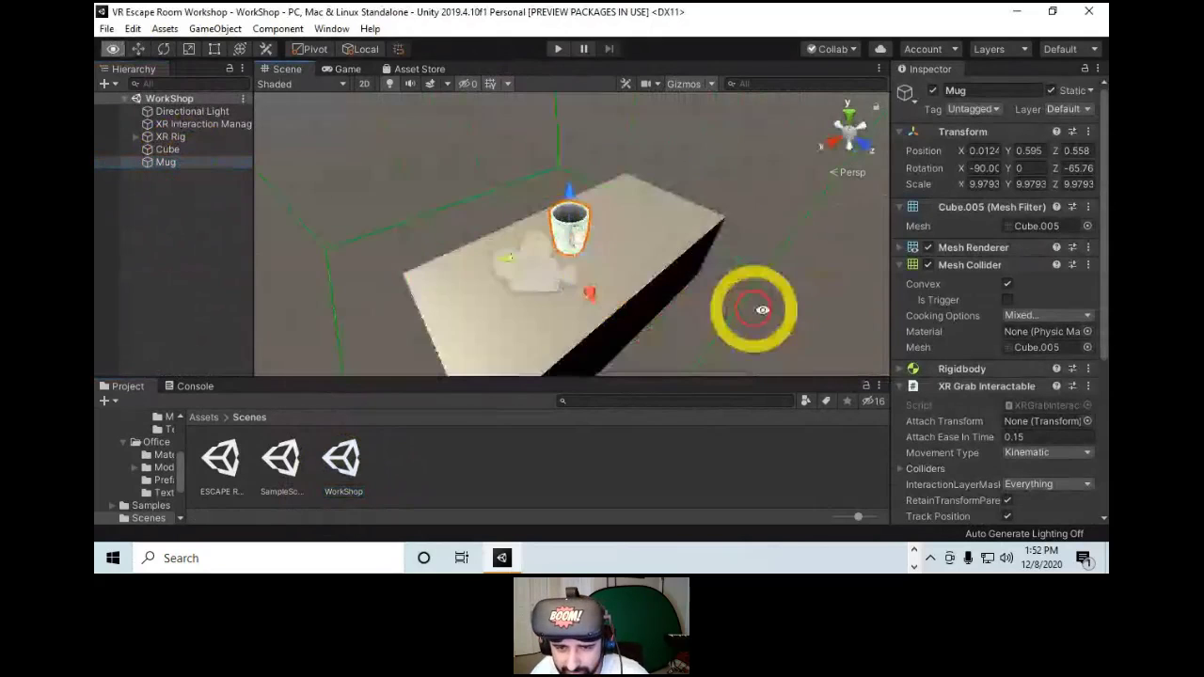
pyautogui.press('r')
pyautogui.moveTo(568, 251); pyautogui.dragTo(562, 268)
pyautogui.press('w')
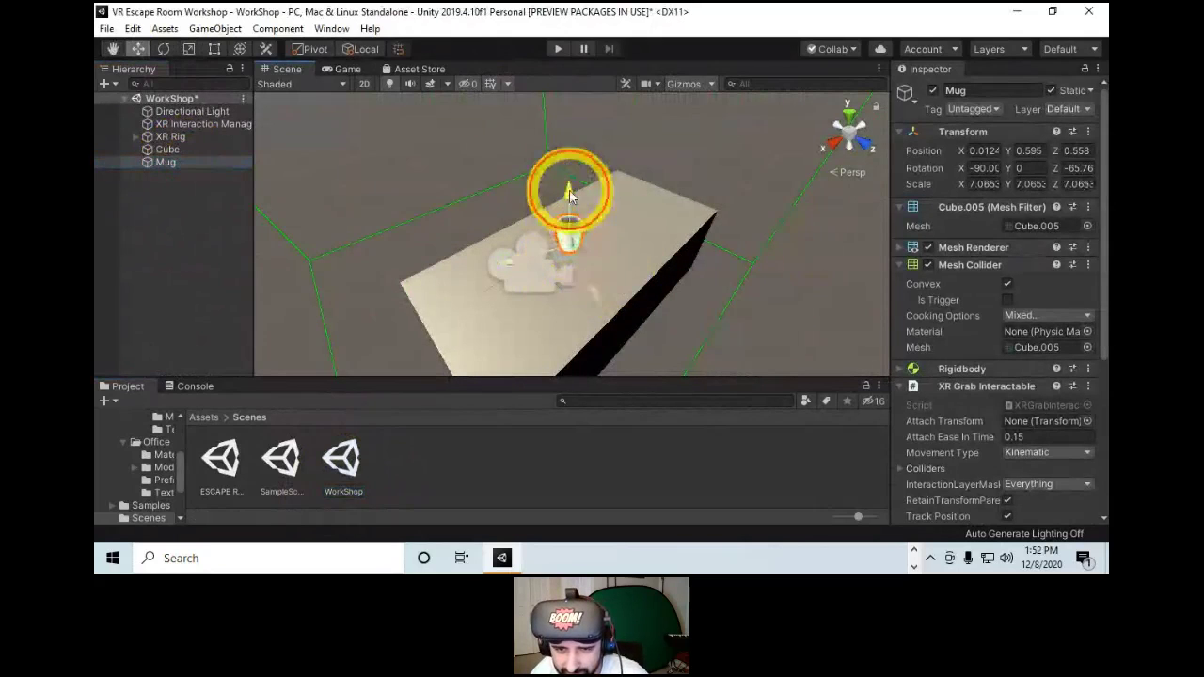
pyautogui.moveTo(571, 203); pyautogui.dragTo(163, 251)
# Add a cube, scale it uniformly to about 0.155 and raise it to about Y 0.7 at the table's end.
pyautogui.rightClick(183, 229)
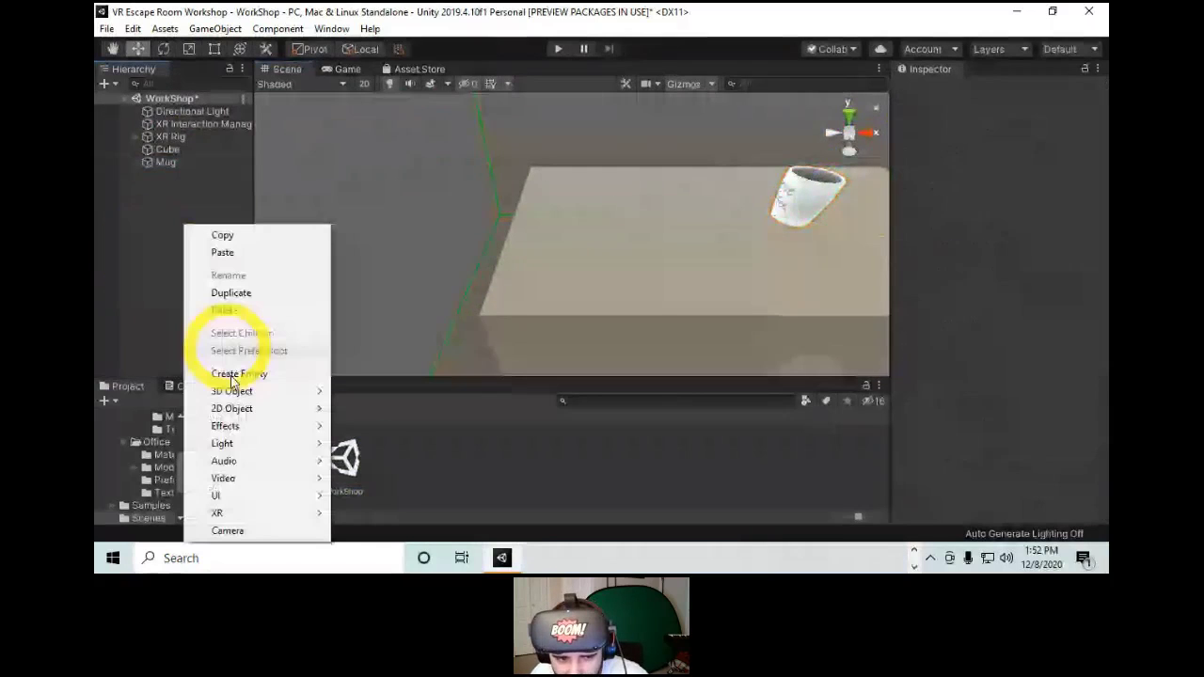
pyautogui.moveTo(264, 390)
pyautogui.click(365, 199)
pyautogui.press('r')
pyautogui.moveTo(567, 231); pyautogui.dragTo(510, 257)
pyautogui.press('w')
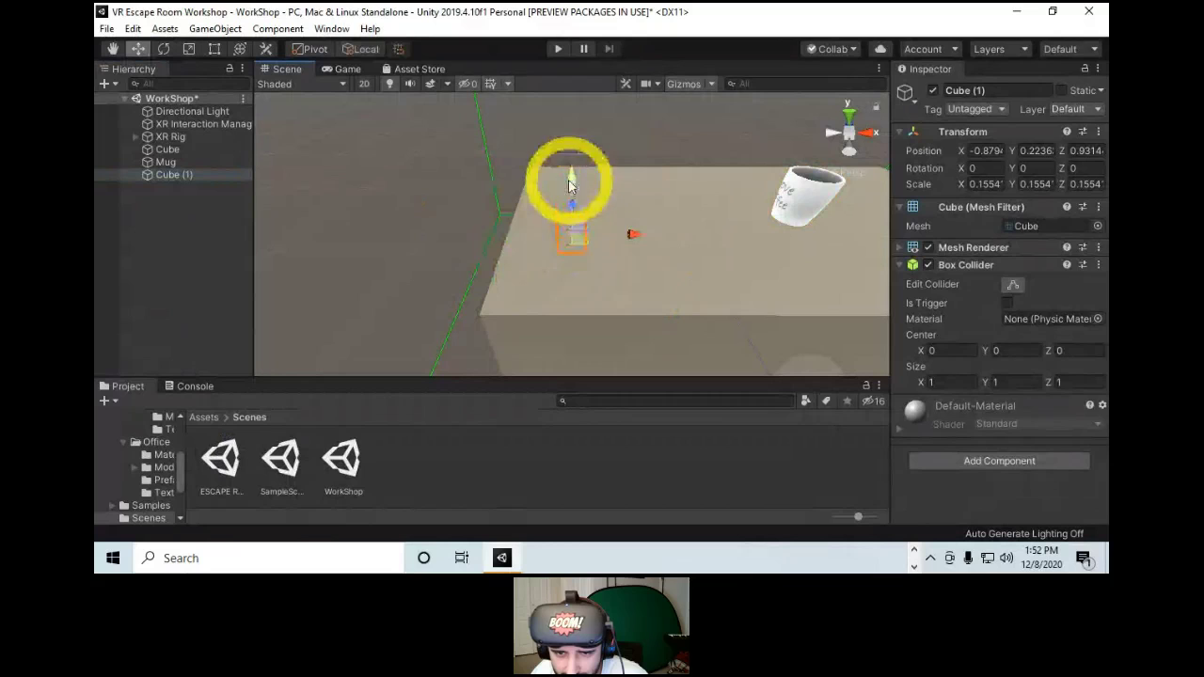
pyautogui.moveTo(572, 176); pyautogui.dragTo(584, 133)
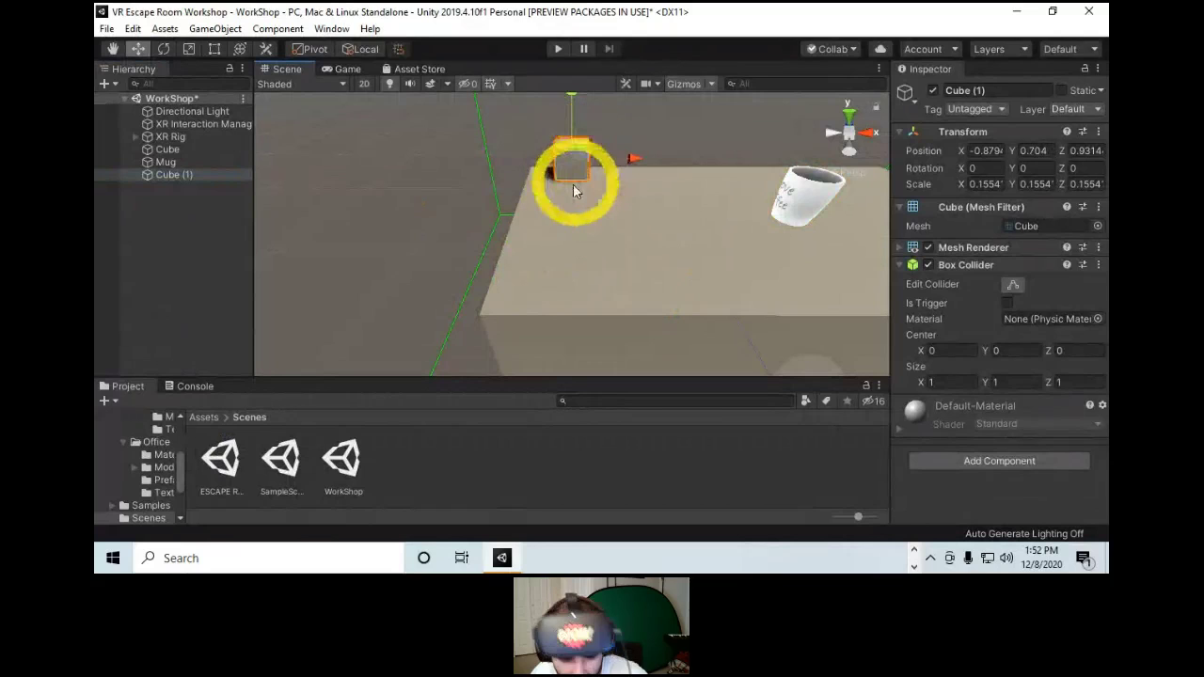
# Shape the small cube into an upright panel scaled about 0.25 × 0.25 × 0.075, positioned at about X -0.68, Y 0.97, Z 0.505.
pyautogui.keyDown('alt'); pyautogui.moveTo(541, 168); pyautogui.dragTo(644, 217); pyautogui.keyUp('alt')
pyautogui.moveTo(546, 139); pyautogui.dragTo(627, 118)
pyautogui.press('r')
pyautogui.press('f')
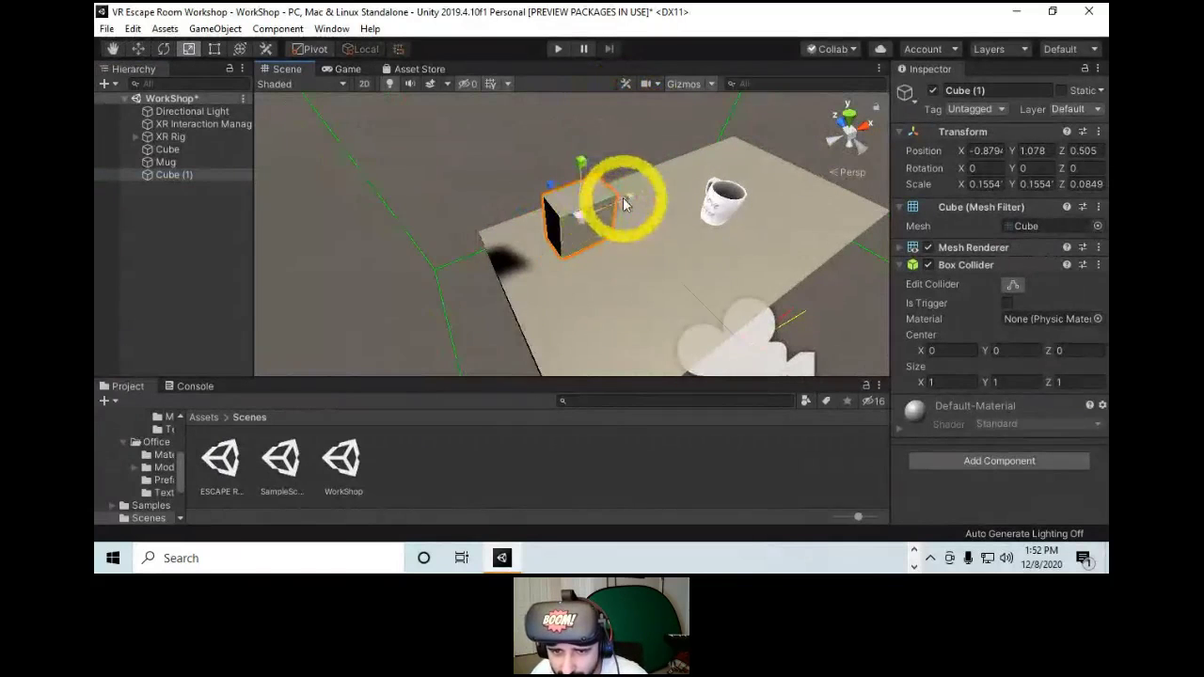
pyautogui.moveTo(578, 222); pyautogui.dragTo(620, 205)
pyautogui.moveTo(549, 181); pyautogui.dragTo(424, 234)
pyautogui.press('w')
pyautogui.scroll(3, 618, 229)
pyautogui.click(195, 257)
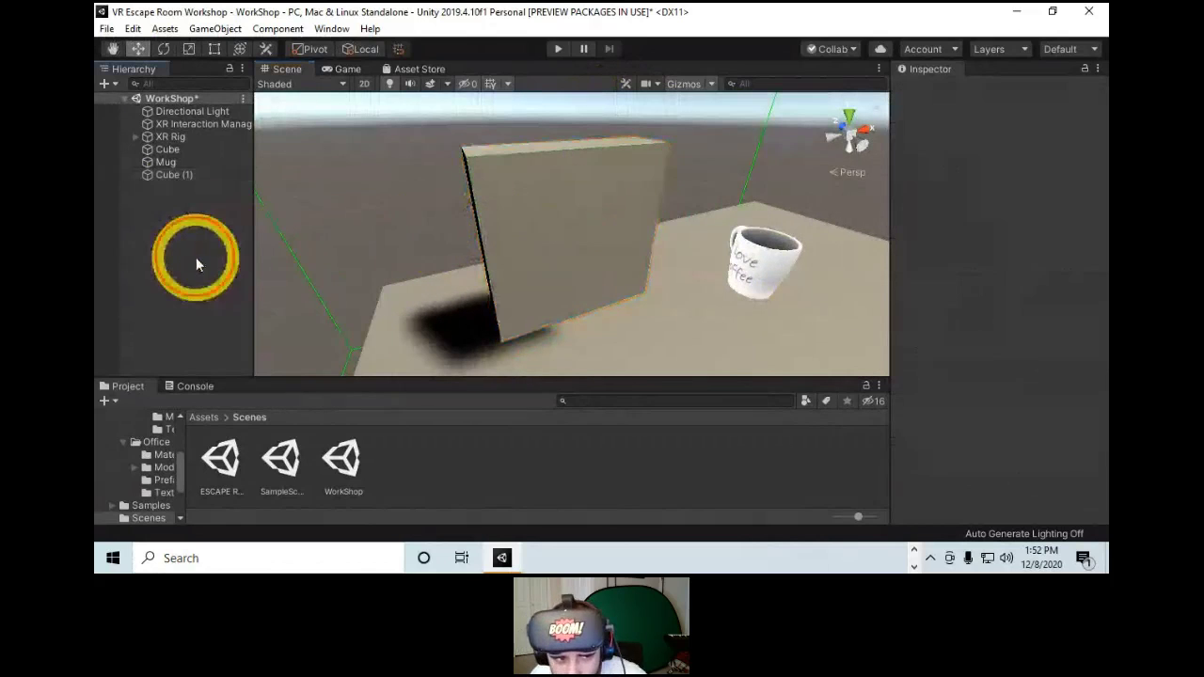
pyautogui.rightClick(167, 180)
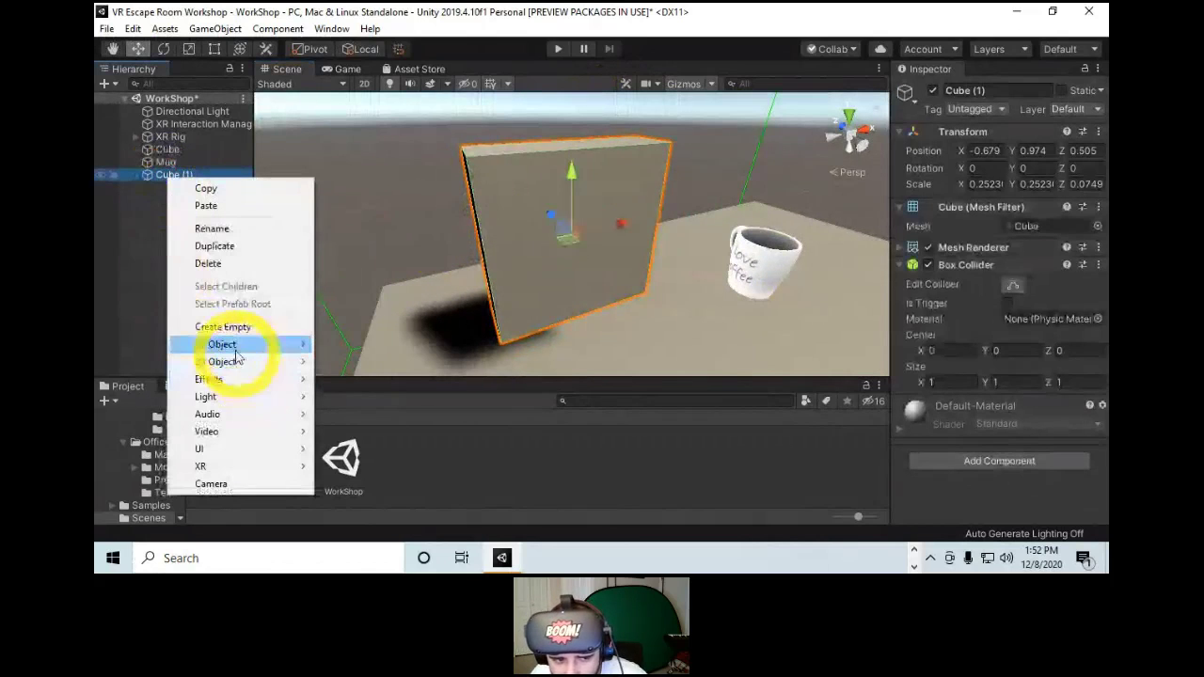
pyautogui.moveTo(236, 350)
pyautogui.click(150, 318)
pyautogui.rightClick(178, 177)
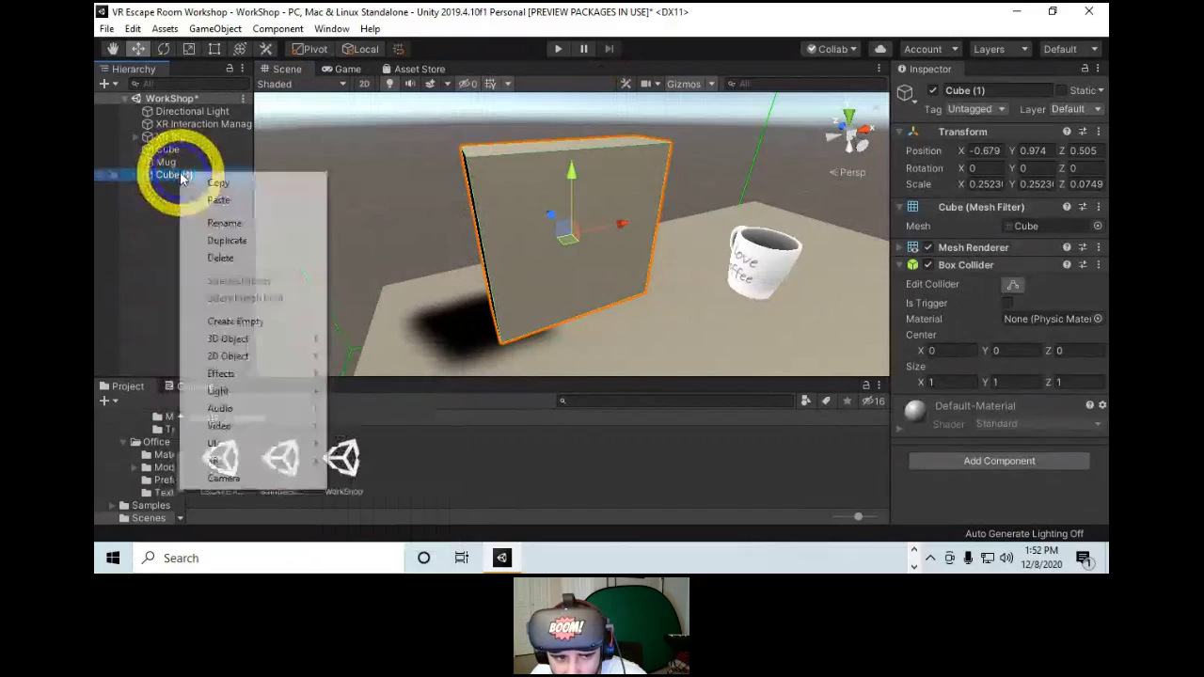
pyautogui.click(156, 268)
pyautogui.rightClick(198, 261)
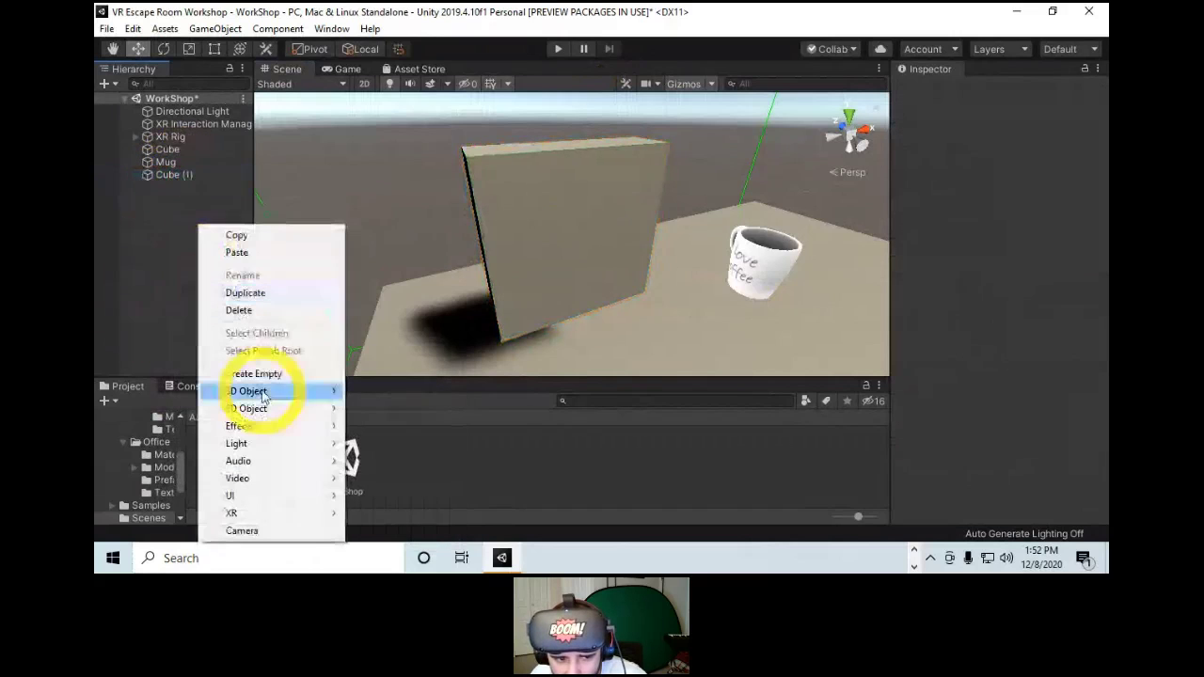
pyautogui.click(193, 177)
# Add another cube, scale it uniformly to about 0.073 and move it to about Z 0.456 on the panel's front face.
pyautogui.rightClick(176, 226)
pyautogui.moveTo(226, 391)
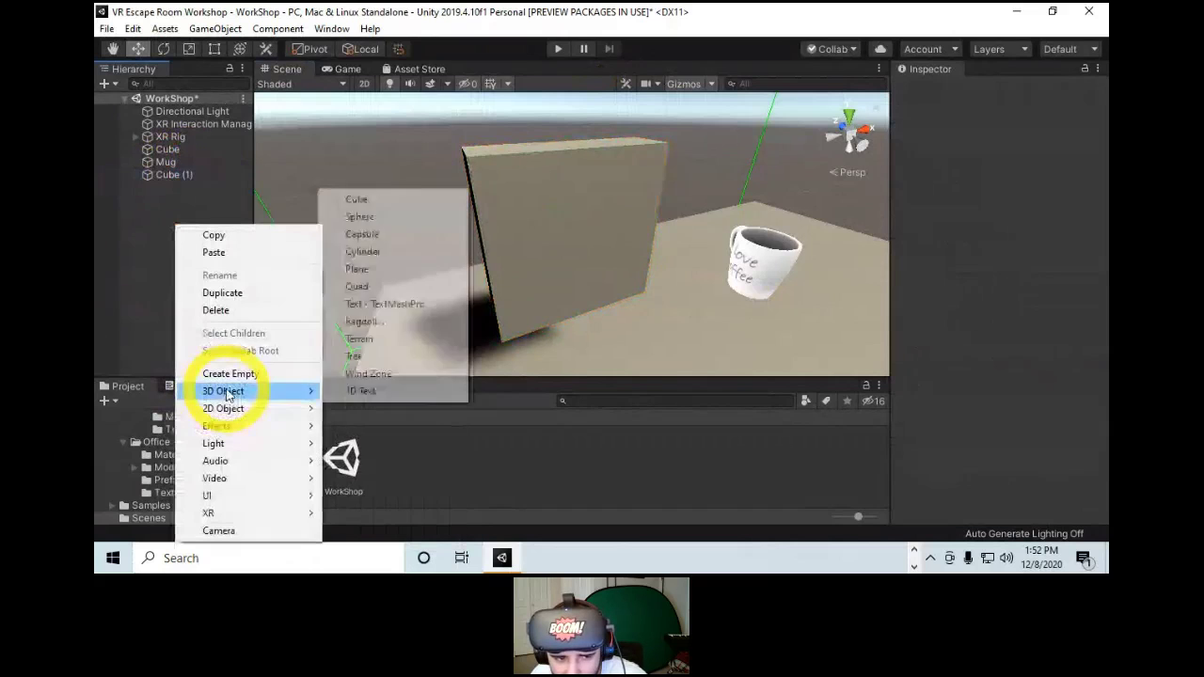
pyautogui.click(357, 199)
pyautogui.press('r')
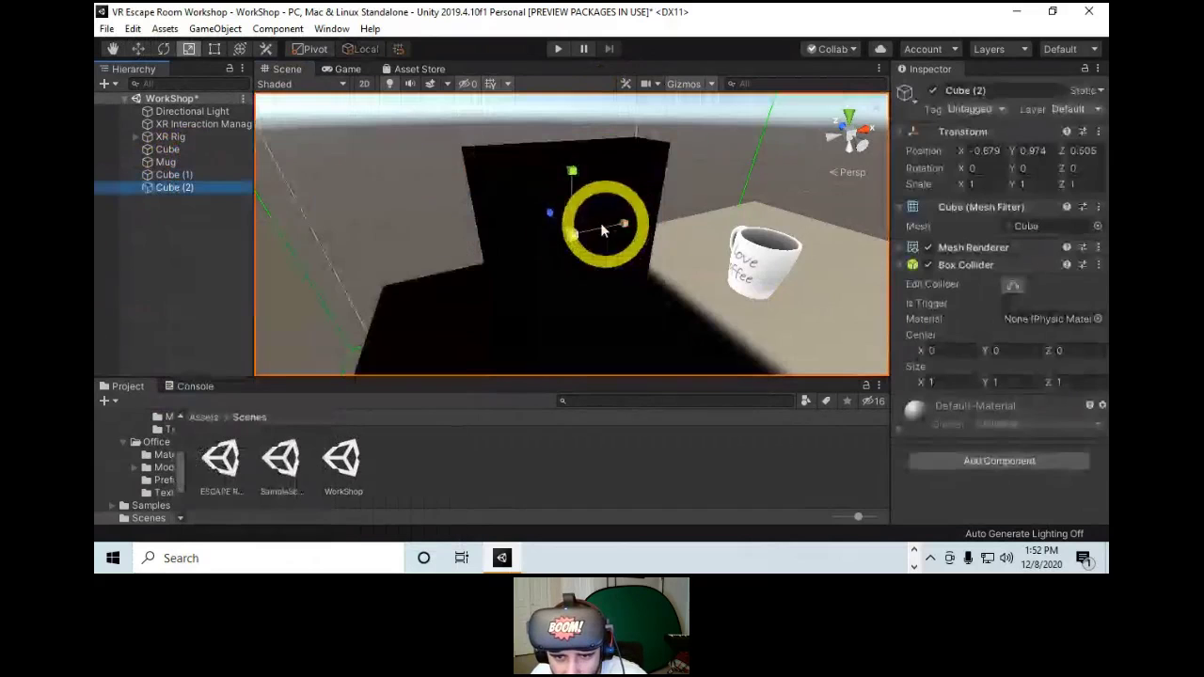
pyautogui.moveTo(567, 234)
pyautogui.mouseDown()
pyautogui.moveTo(520, 273)
pyautogui.moveTo(547, 223)
pyautogui.mouseUp()
pyautogui.press('w')
pyautogui.keyDown('alt'); pyautogui.moveTo(573, 295); pyautogui.dragTo(747, 292); pyautogui.keyUp('alt')
pyautogui.press('f')
pyautogui.scroll(-5, 652, 297)
pyautogui.keyDown('alt'); pyautogui.moveTo(650, 293); pyautogui.dragTo(537, 269); pyautogui.keyUp('alt')
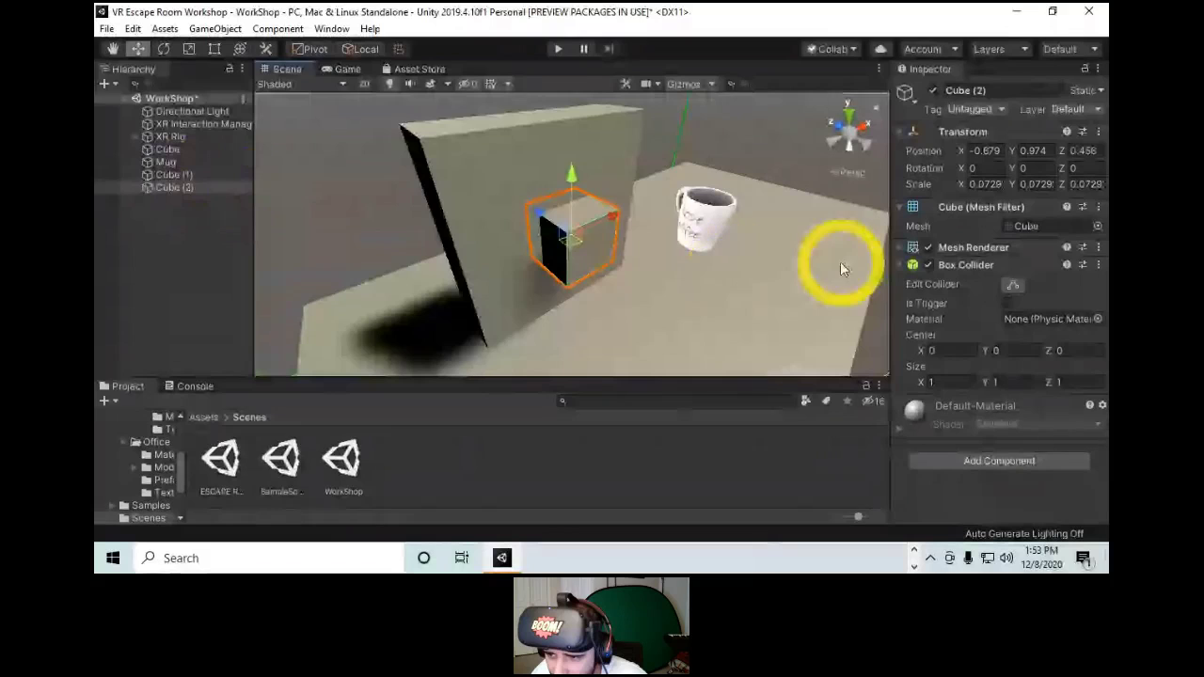
# Remove the Mesh Renderer and Mesh Filter from Cube (2) and make its Box Collider a trigger.
pyautogui.rightClick(983, 252)
pyautogui.click(1002, 315)
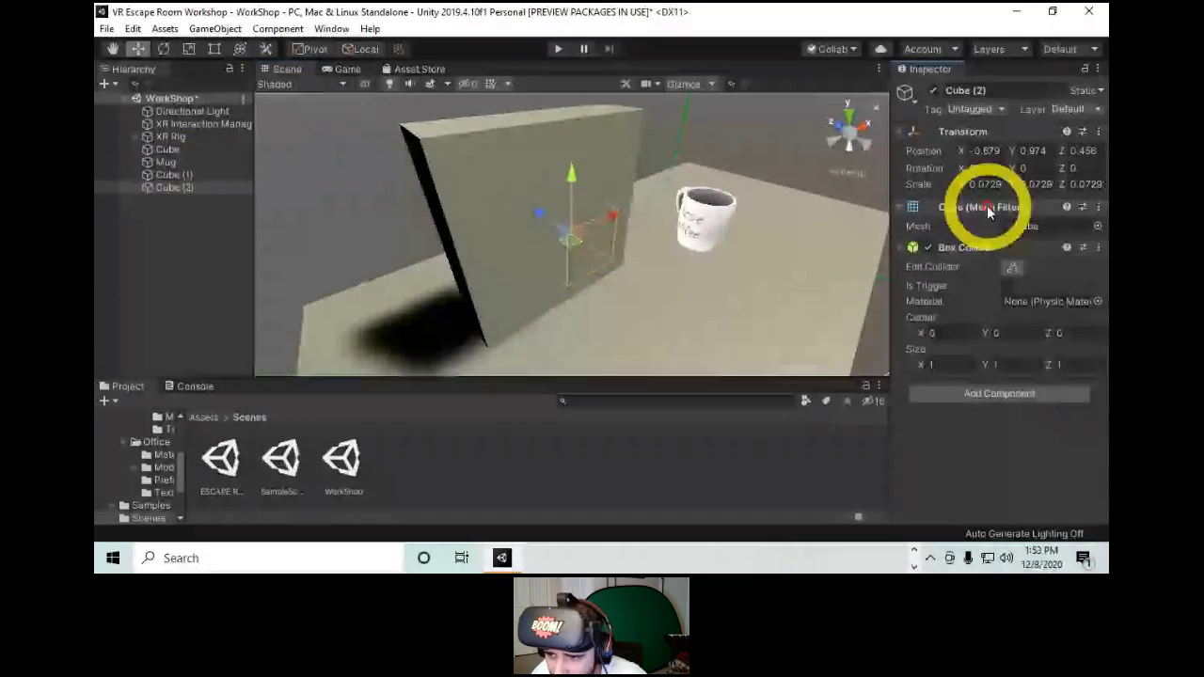
pyautogui.rightClick(987, 212)
pyautogui.click(989, 272)
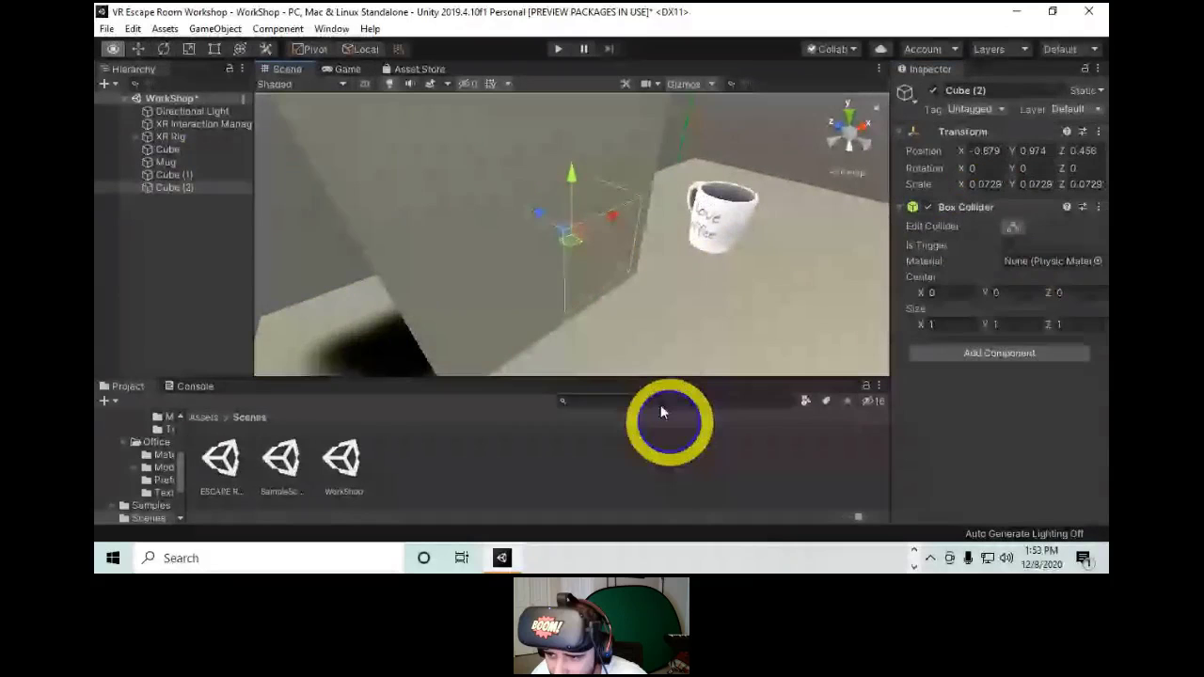
pyautogui.keyDown('alt'); pyautogui.moveTo(660, 412); pyautogui.dragTo(473, 188); pyautogui.keyUp('alt')
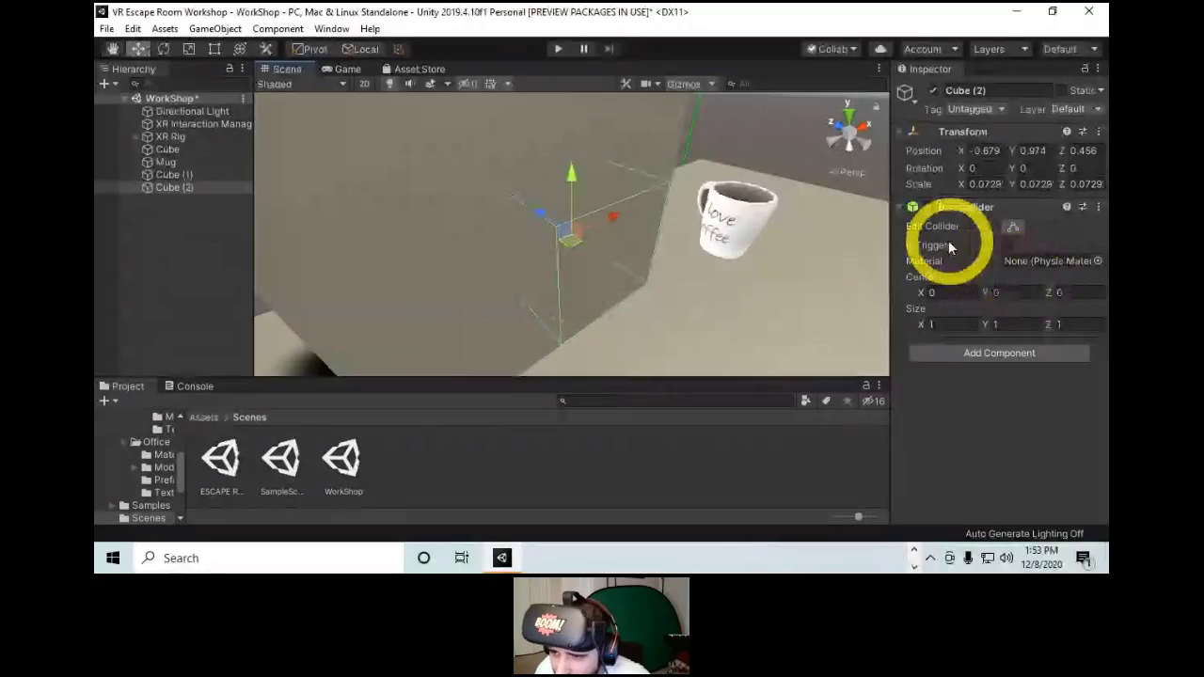
pyautogui.click(1007, 245)
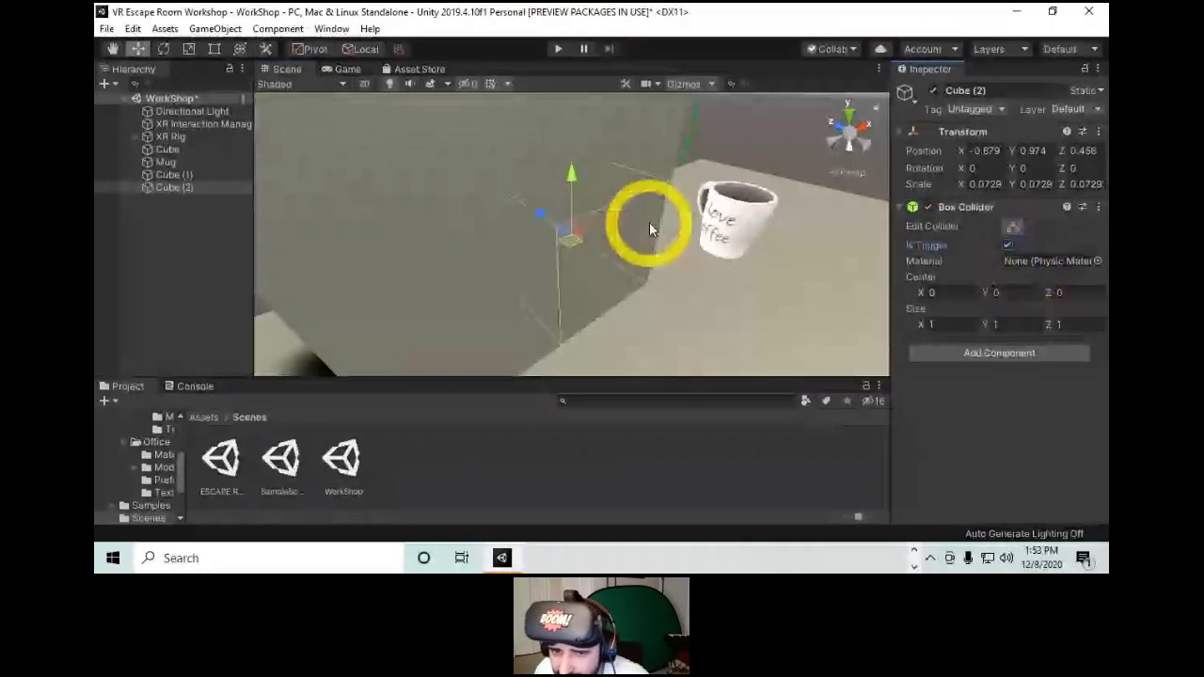
pyautogui.keyDown('alt'); pyautogui.moveTo(598, 256); pyautogui.dragTo(347, 218); pyautogui.keyUp('alt')
# Add a cube as a child of Cube (2) and remove the child's Box Collider.
pyautogui.rightClick(181, 188)
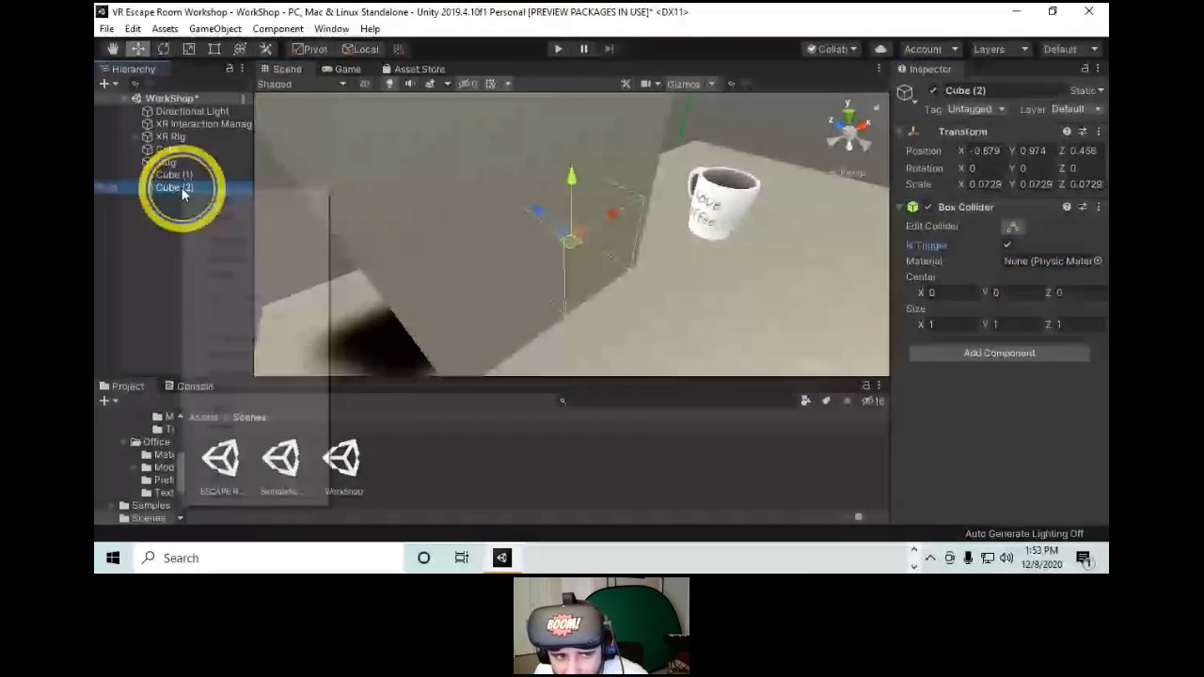
pyautogui.moveTo(236, 355)
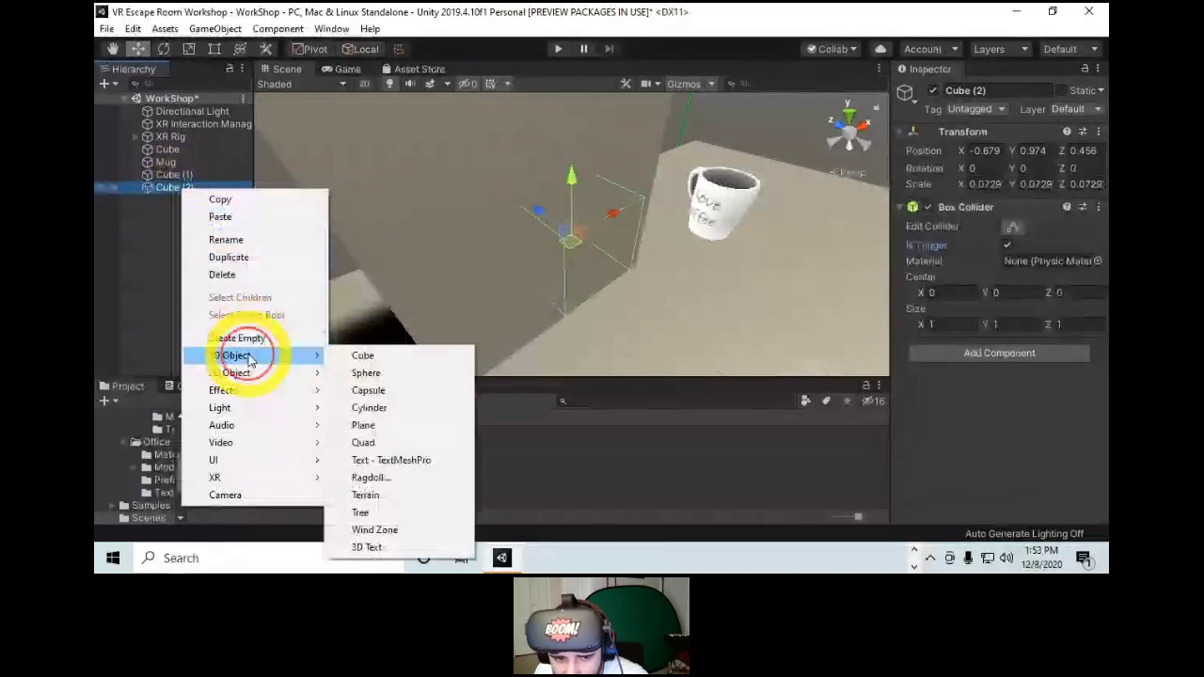
pyautogui.click(369, 351)
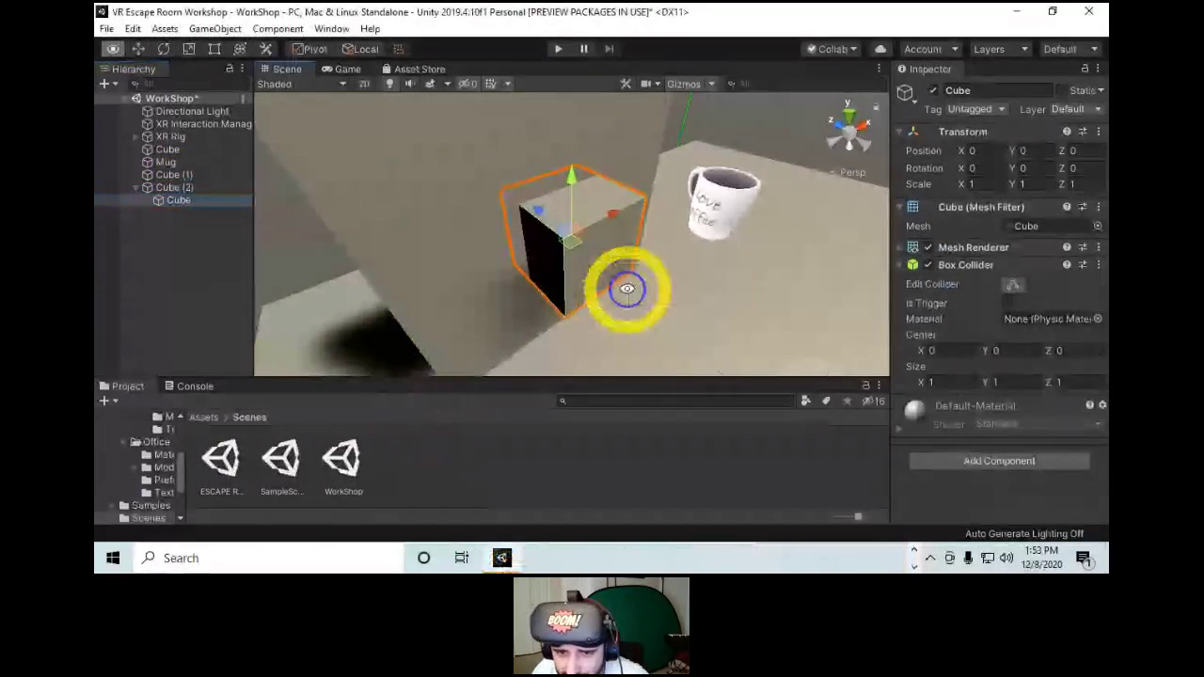
pyautogui.keyDown('alt'); pyautogui.moveTo(627, 288); pyautogui.dragTo(600, 306, button='right'); pyautogui.keyUp('alt')
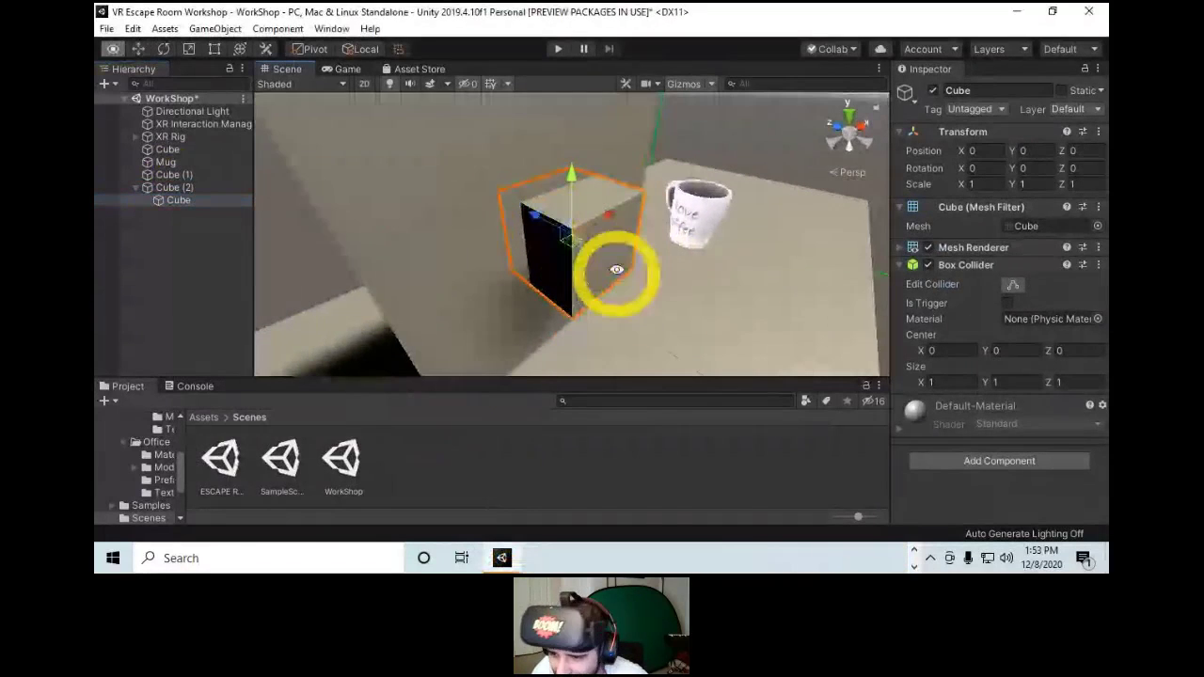
pyautogui.click(175, 200)
pyautogui.keyDown('alt'); pyautogui.moveTo(705, 272); pyautogui.dragTo(450, 231); pyautogui.keyUp('alt')
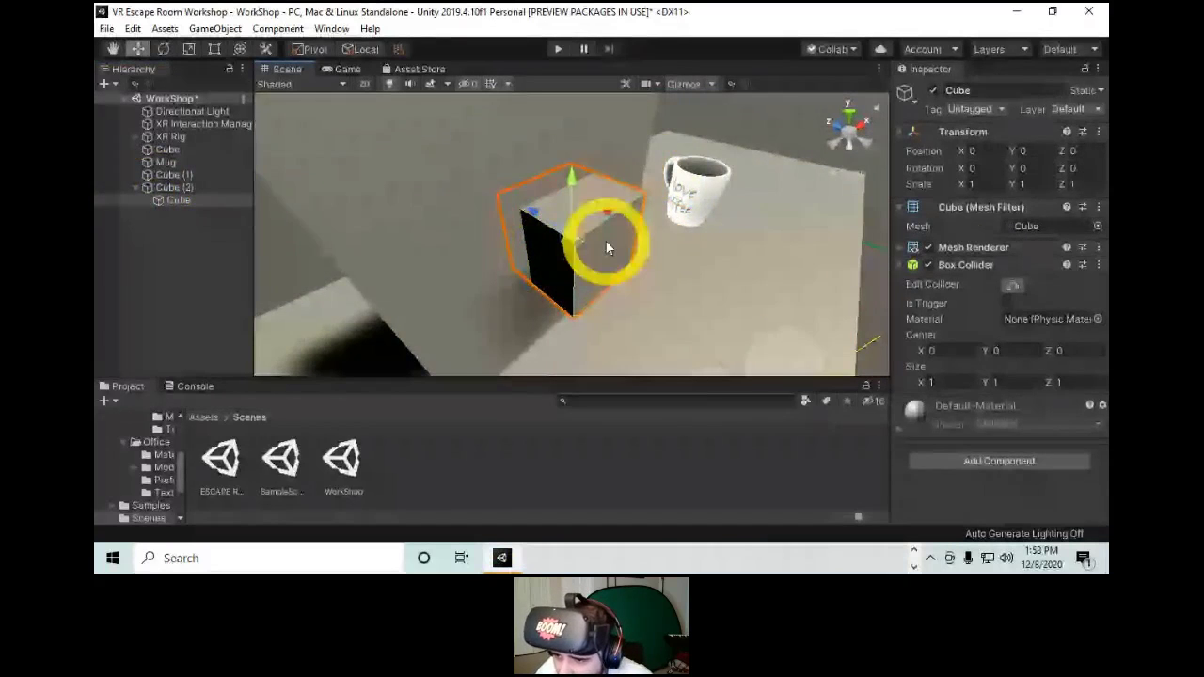
pyautogui.rightClick(961, 268)
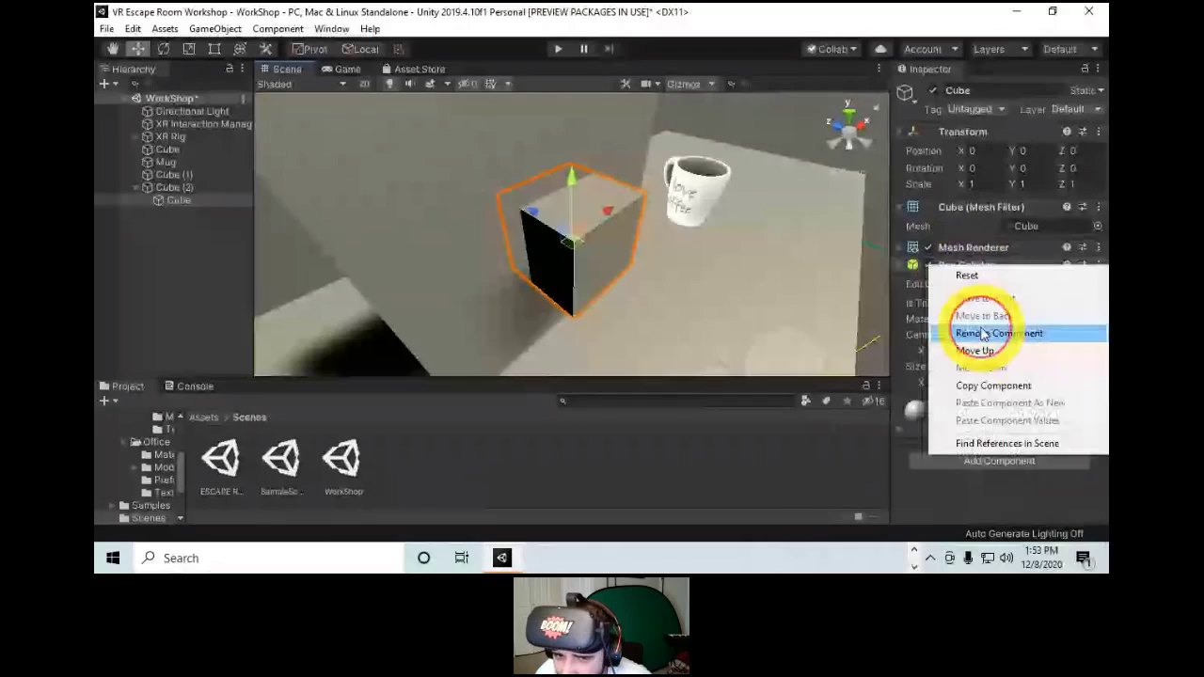
pyautogui.click(983, 334)
# Try moving the child cube out in front of its parent's collider along Z, and undo the move.
pyautogui.click(178, 187)
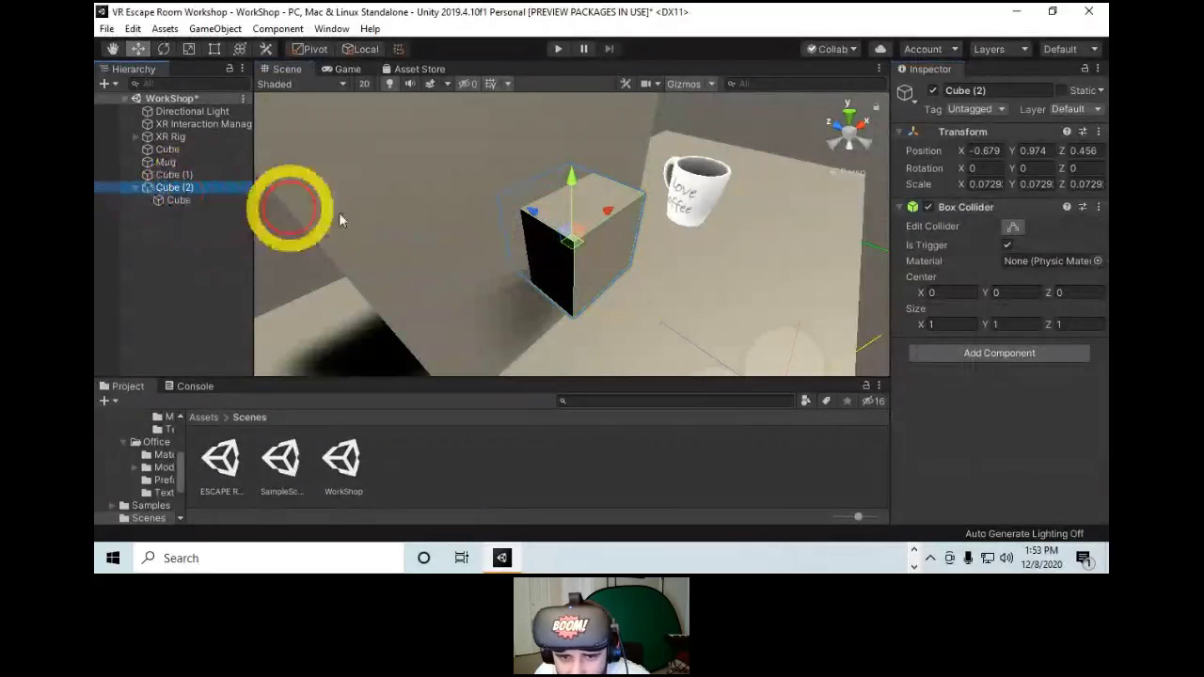
pyautogui.click(179, 200)
pyautogui.scroll(3, 562, 226)
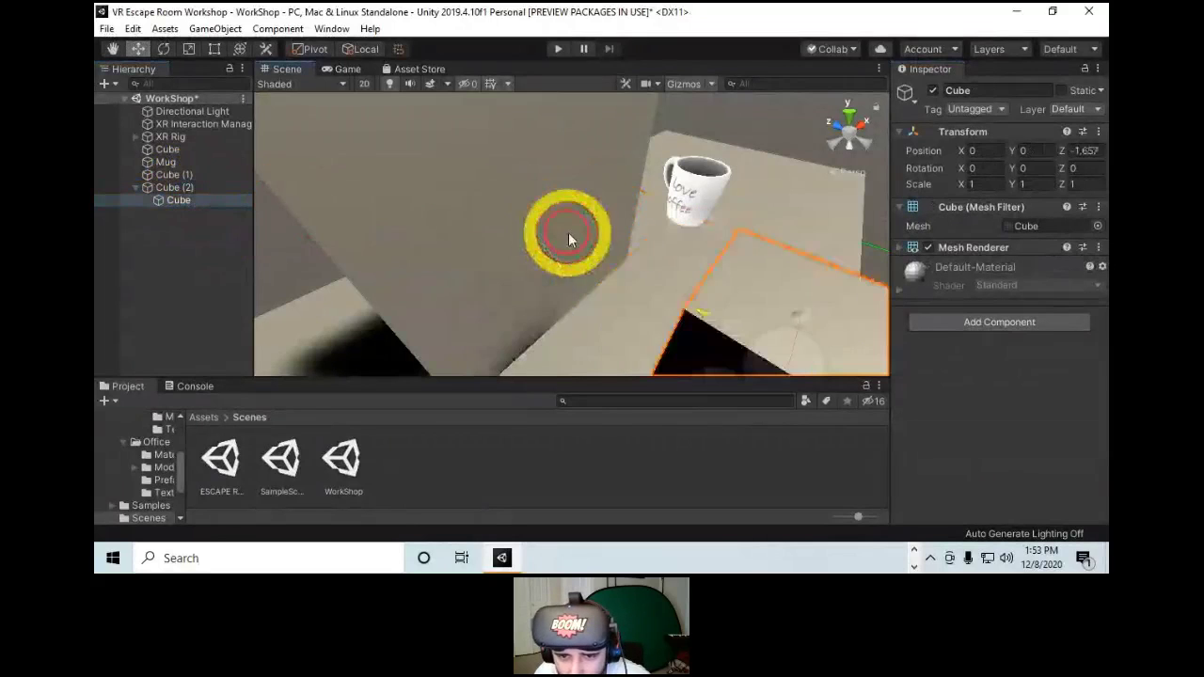
pyautogui.click(174, 187)
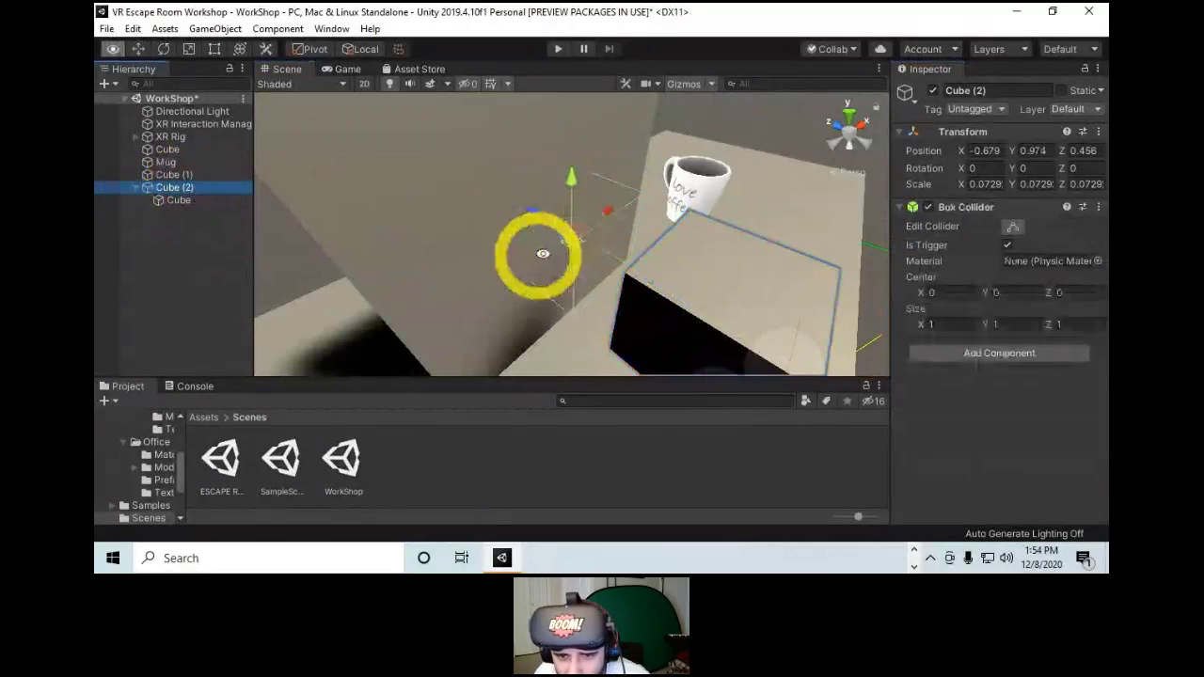
pyautogui.keyDown('alt'); pyautogui.moveTo(543, 253); pyautogui.dragTo(578, 215); pyautogui.keyUp('alt')
pyautogui.hotkey('ctrl', 'z')
pyautogui.hotkey('ctrl', 'z')
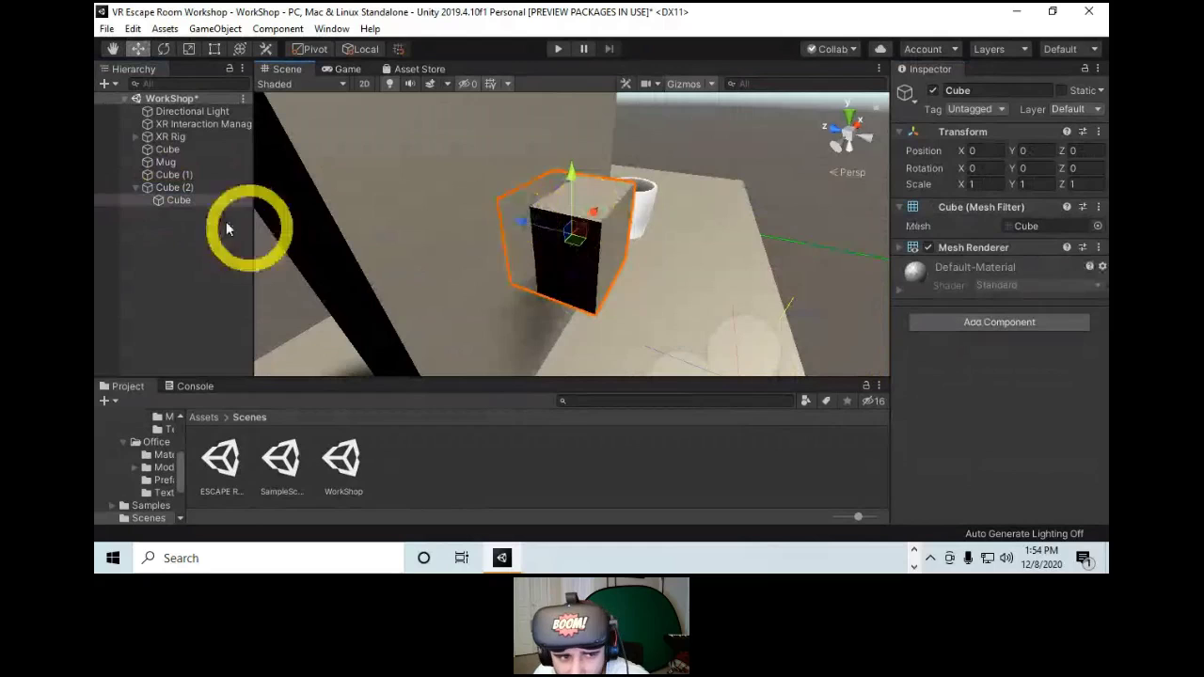
# Try pushing the child cube into the panel to about local Z 0.528, and undo the move.
pyautogui.moveTo(172, 201)
pyautogui.mouseDown()
pyautogui.moveTo(195, 210)
pyautogui.moveTo(174, 187)
pyautogui.mouseUp()
pyautogui.click(179, 201)
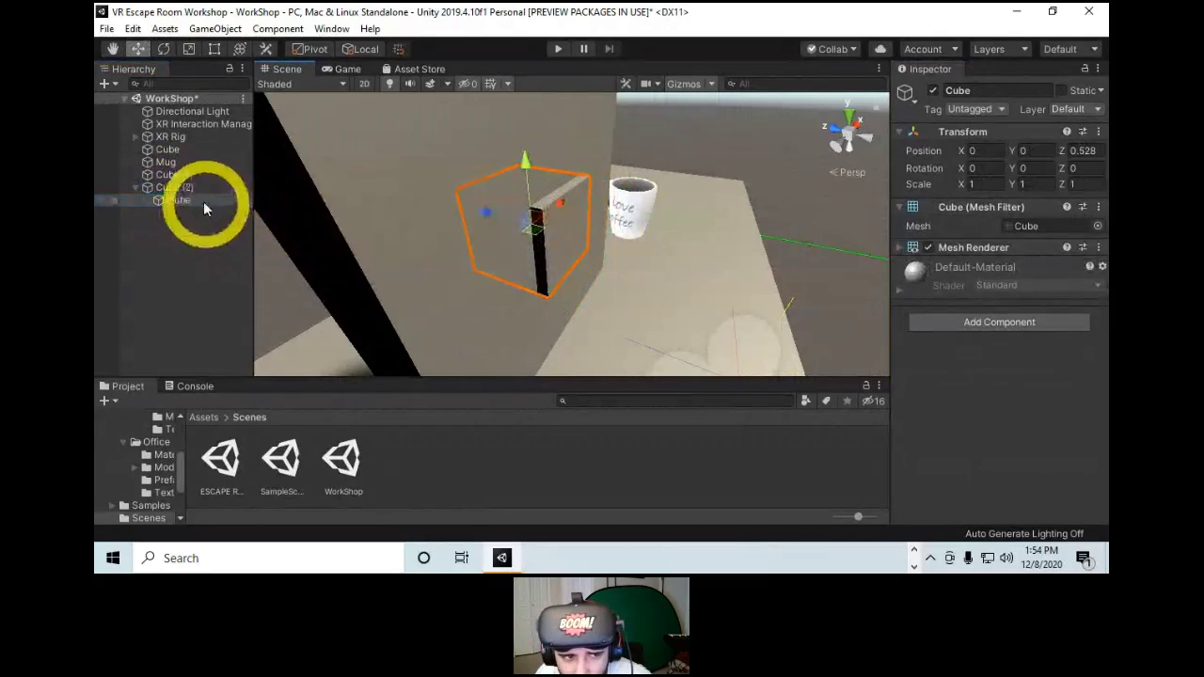
pyautogui.click(174, 188)
pyautogui.keyDown('alt'); pyautogui.moveTo(552, 146); pyautogui.dragTo(611, 185); pyautogui.keyUp('alt')
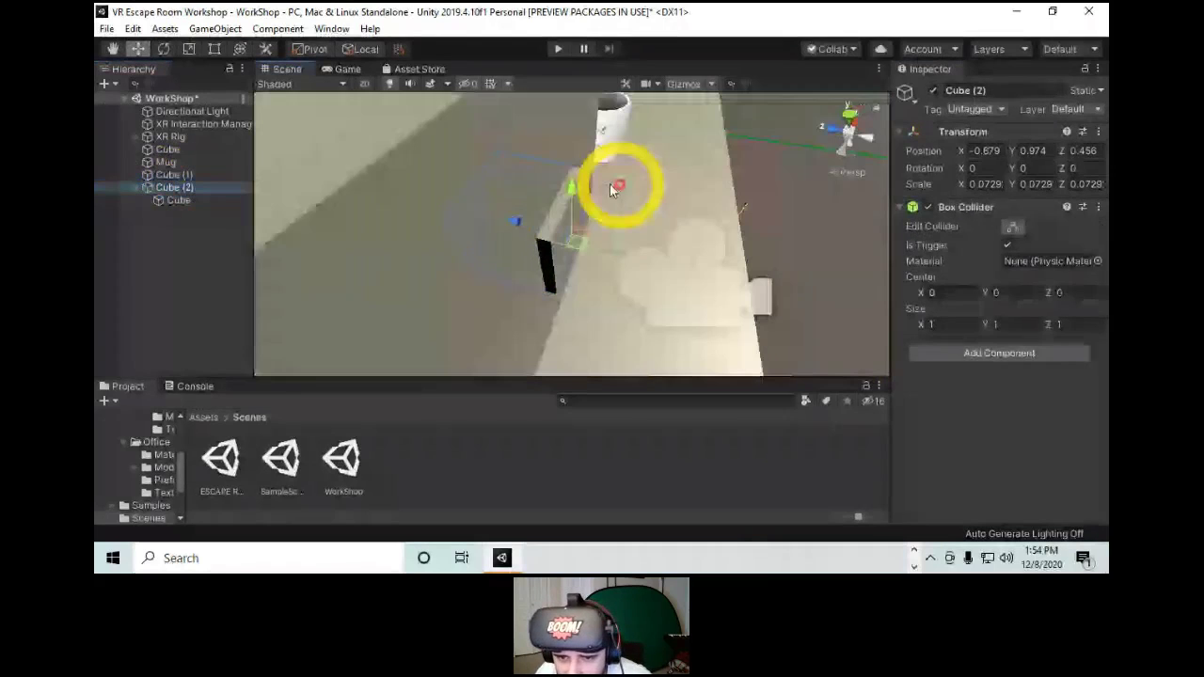
pyautogui.click(623, 252)
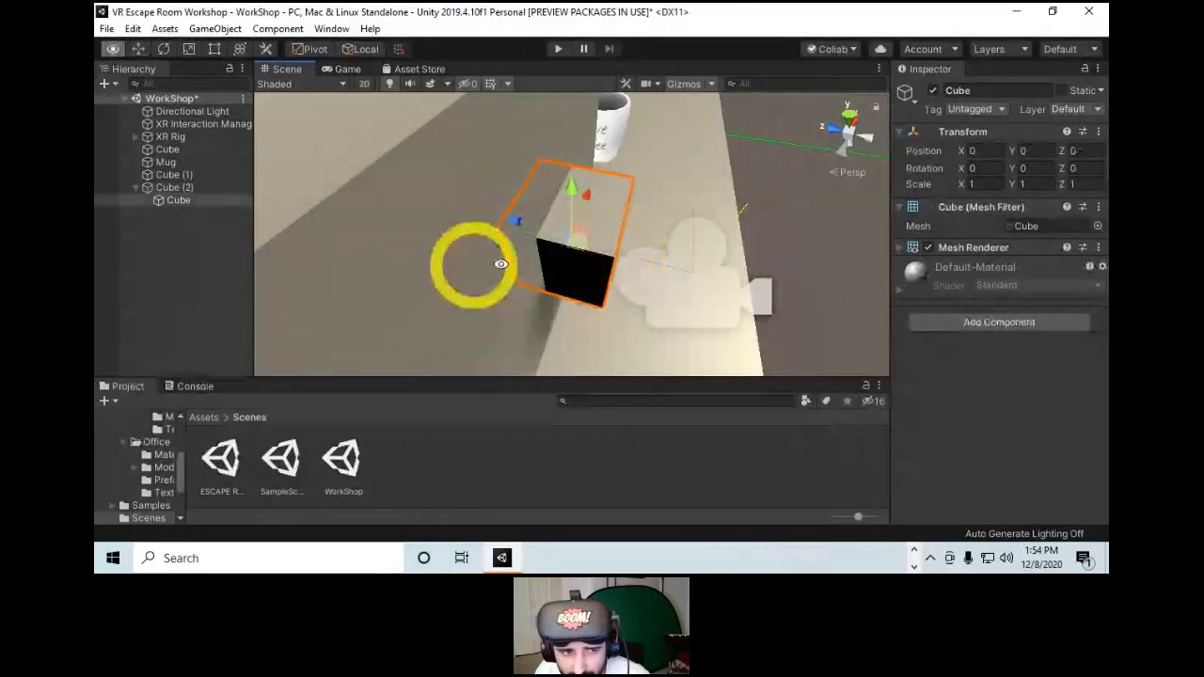
pyautogui.keyDown('alt'); pyautogui.moveTo(501, 263); pyautogui.dragTo(438, 255); pyautogui.keyUp('alt')
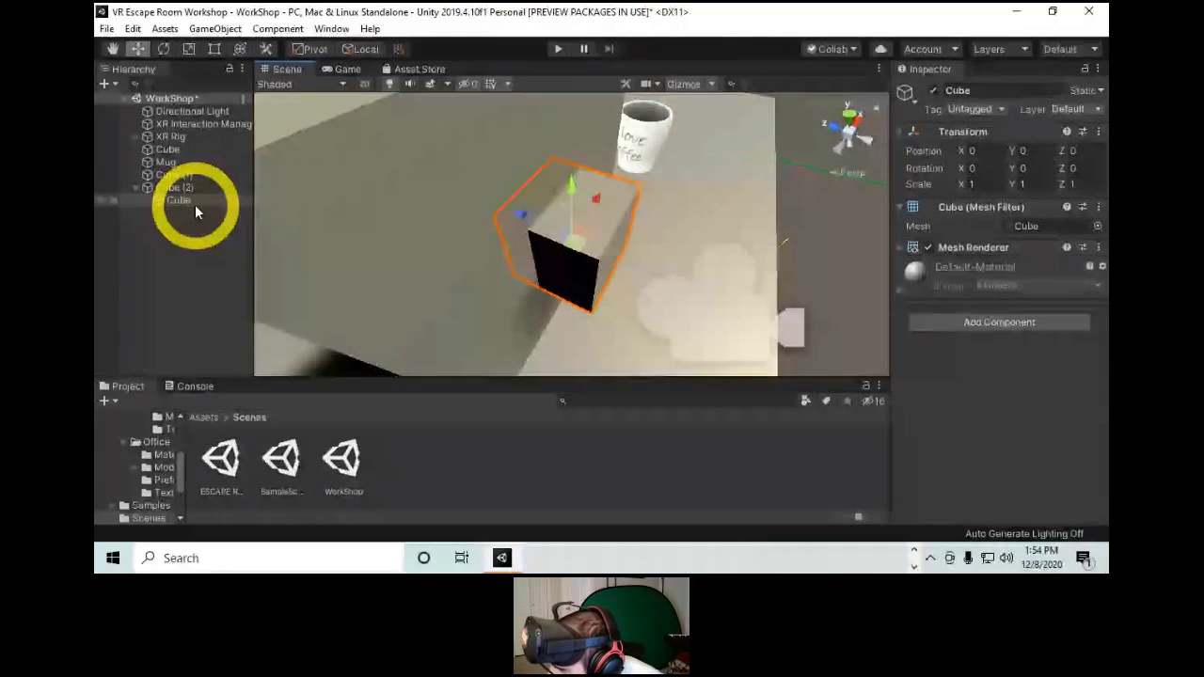
pyautogui.click(117, 28)
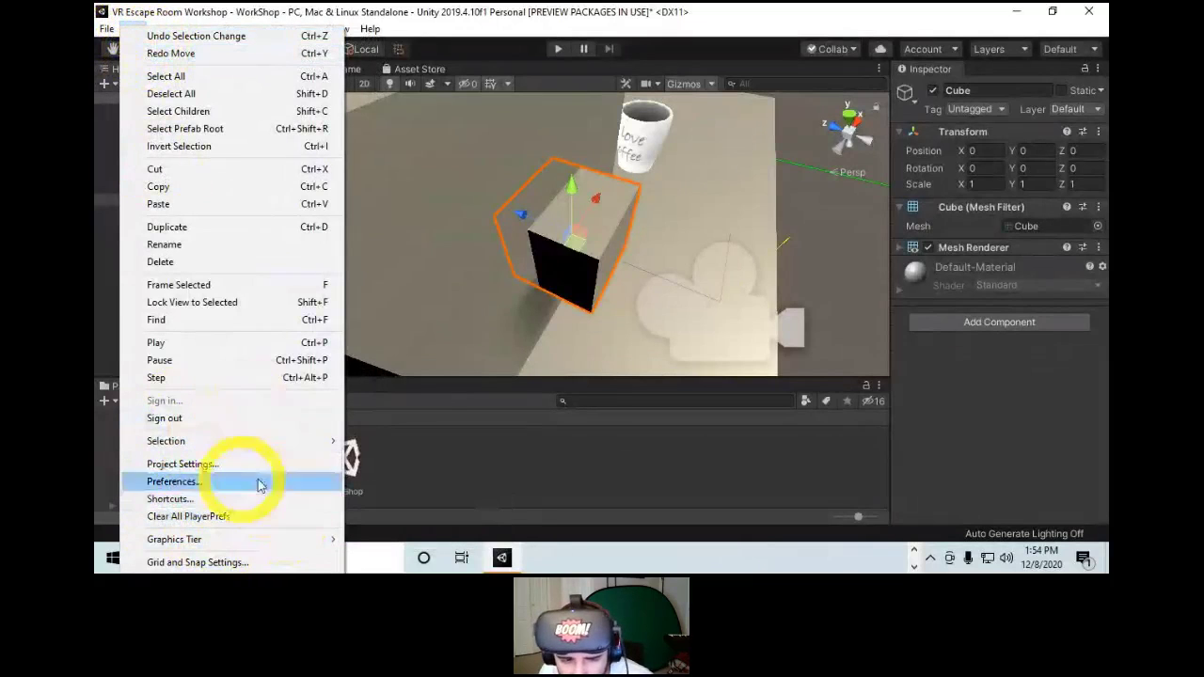
pyautogui.click(469, 434)
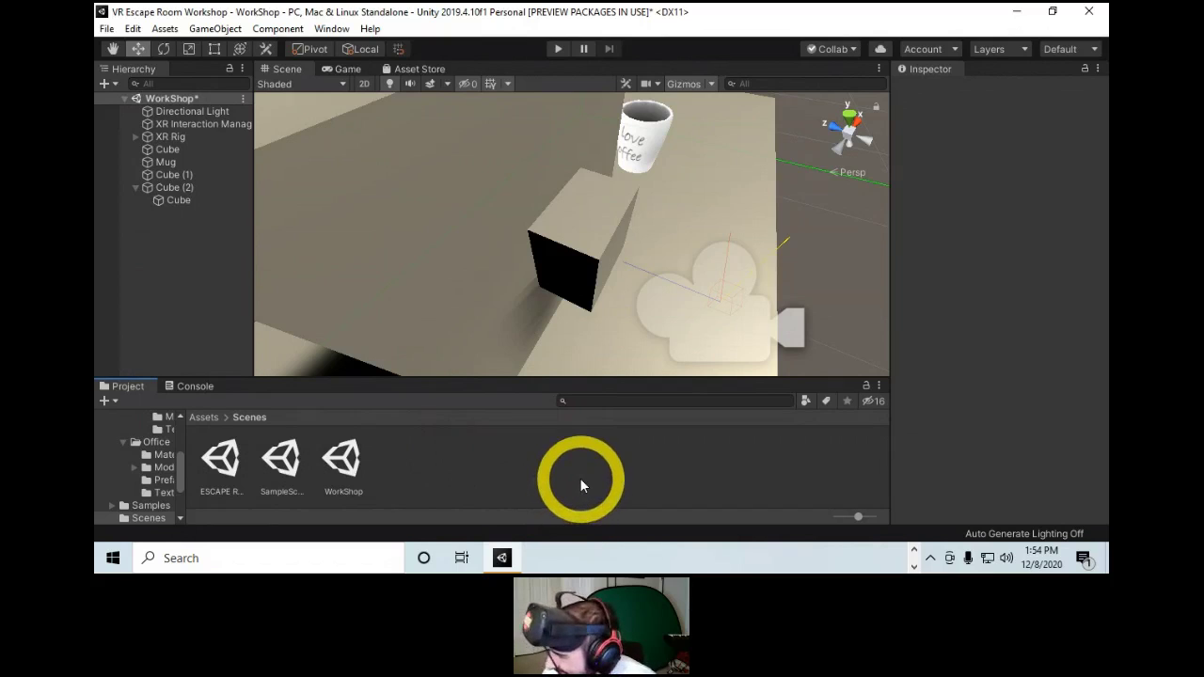
pyautogui.moveTo(572, 171)
pyautogui.keyDown('alt'); pyautogui.mouseDown()
pyautogui.moveTo(637, 231)
pyautogui.moveTo(540, 219)
pyautogui.moveTo(573, 198)
pyautogui.moveTo(491, 236)
pyautogui.moveTo(537, 226)
pyautogui.moveTo(457, 182)
pyautogui.moveTo(562, 263)
pyautogui.moveTo(596, 258)
pyautogui.moveTo(372, 241)
pyautogui.moveTo(481, 263)
pyautogui.moveTo(580, 242)
pyautogui.mouseUp(); pyautogui.keyUp('alt')
pyautogui.click(562, 262)
pyautogui.click(189, 189)
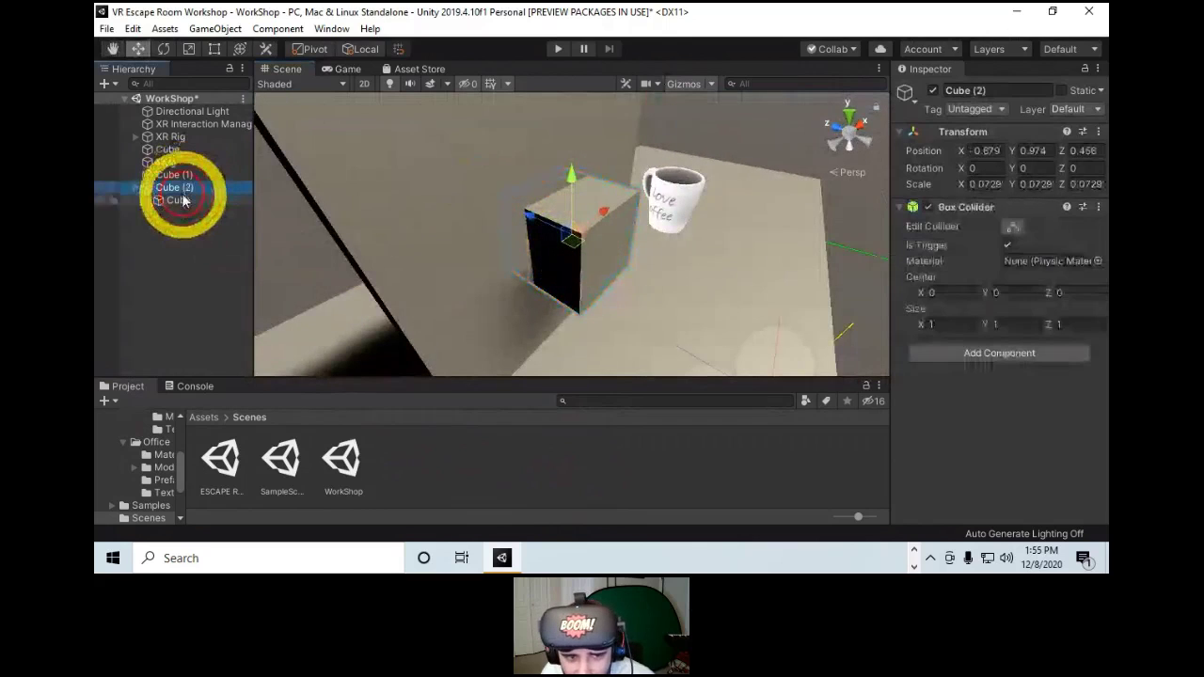
pyautogui.click(180, 201)
pyautogui.keyDown('alt'); pyautogui.moveTo(543, 191); pyautogui.dragTo(676, 258); pyautogui.keyUp('alt')
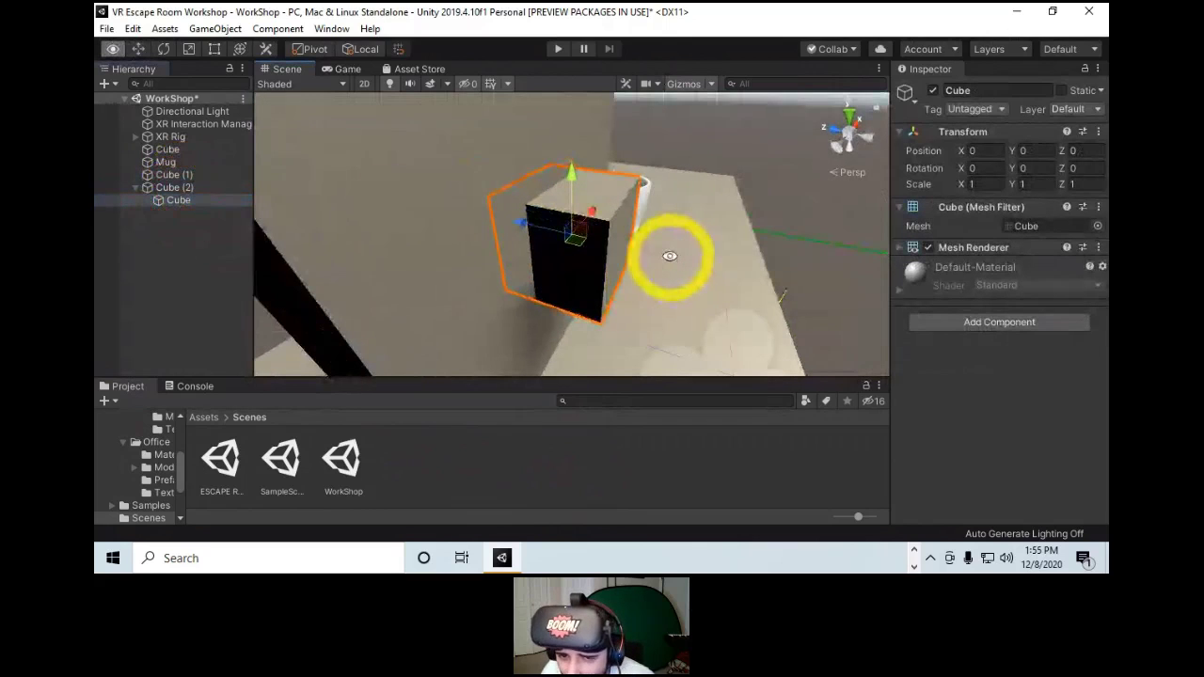
# Try moving the parent Cube (2) toward the panel to about Z 0.460, and undo the move.
pyautogui.click(174, 188)
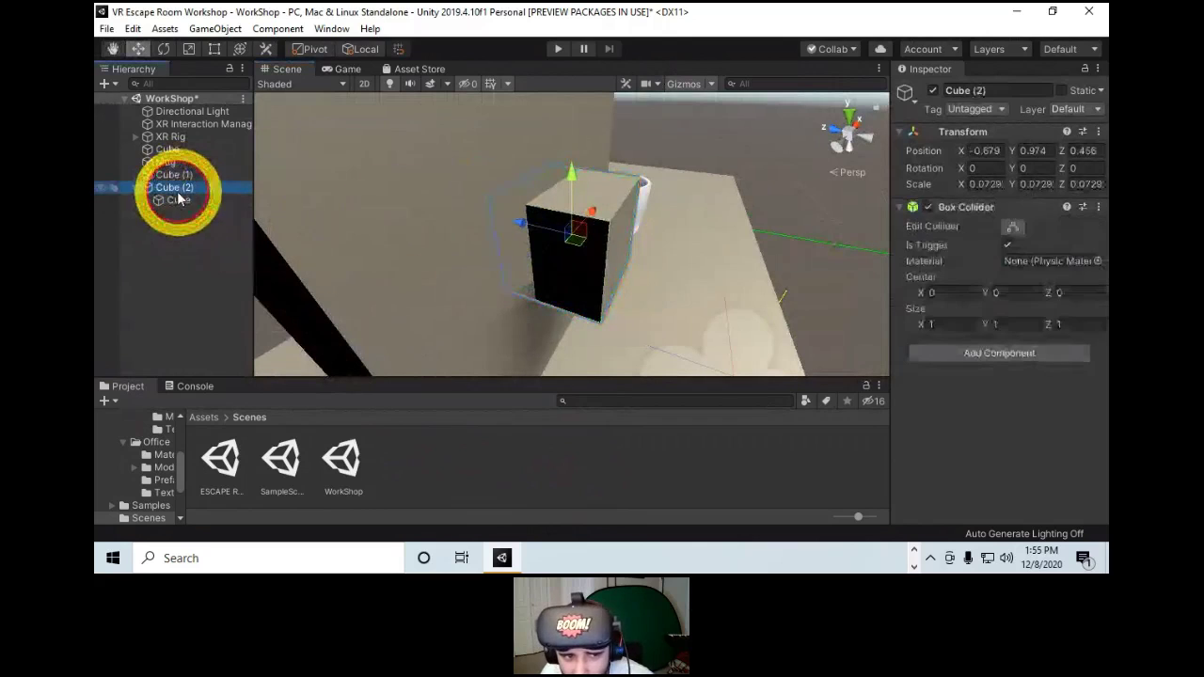
pyautogui.keyDown('alt'); pyautogui.moveTo(585, 204); pyautogui.dragTo(517, 222); pyautogui.keyUp('alt')
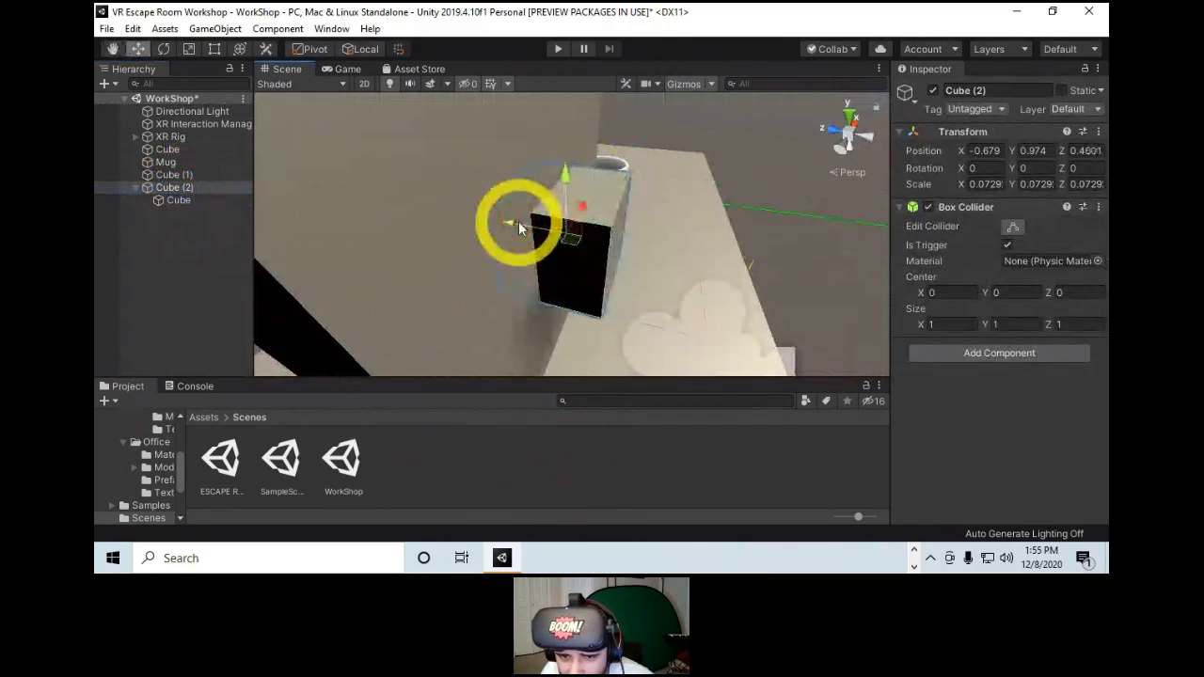
pyautogui.hotkey('ctrl', 'z')
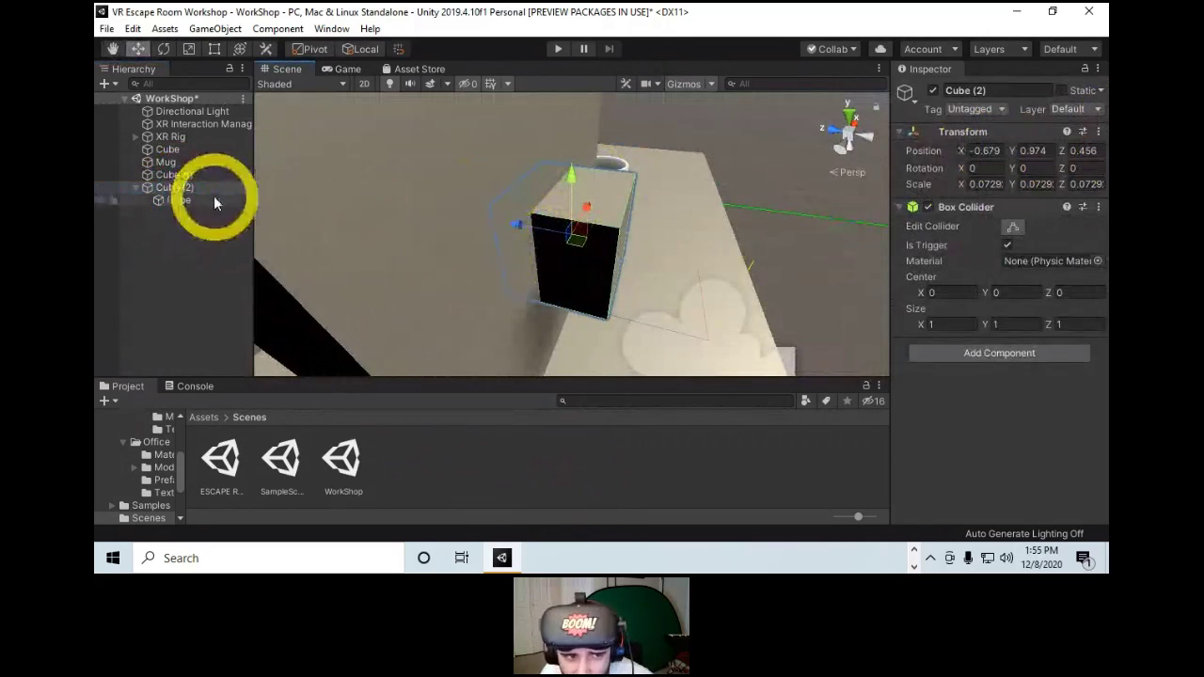
# Push the child cube into the panel to a local Z of about 0.548 for the pressed-in position.
pyautogui.click(178, 200)
pyautogui.moveTo(512, 221); pyautogui.dragTo(498, 222)
pyautogui.keyDown('alt'); pyautogui.moveTo(572, 309); pyautogui.dragTo(564, 267); pyautogui.keyUp('alt')
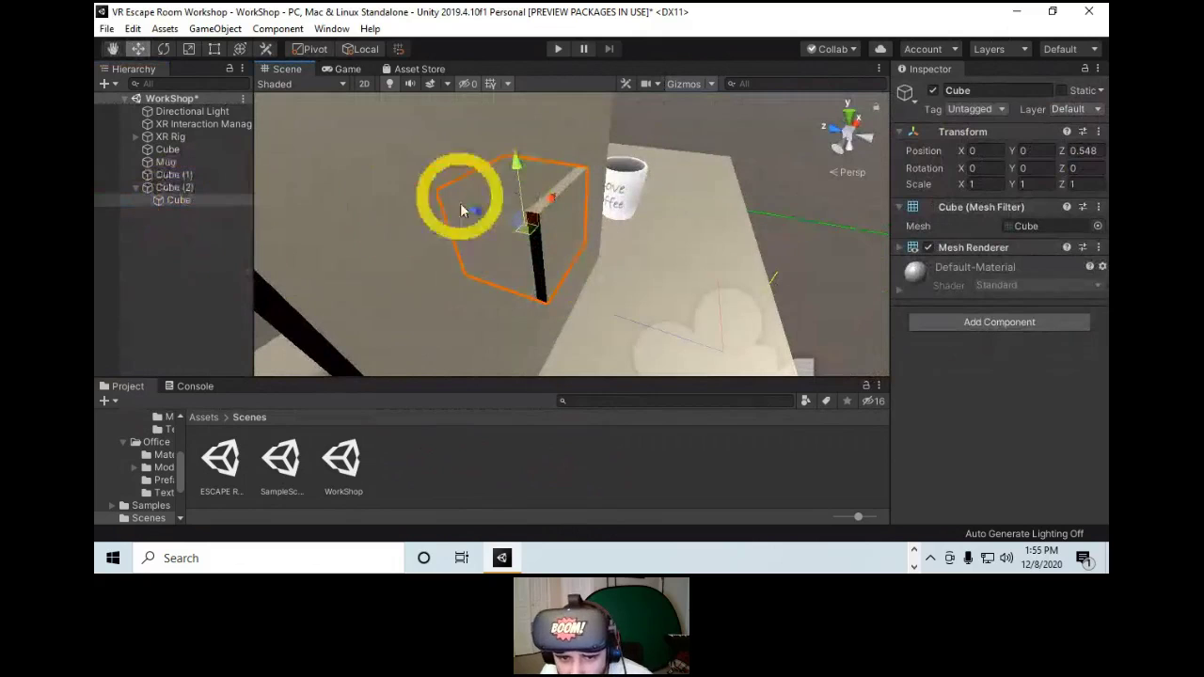
pyautogui.doubleClick(184, 199)
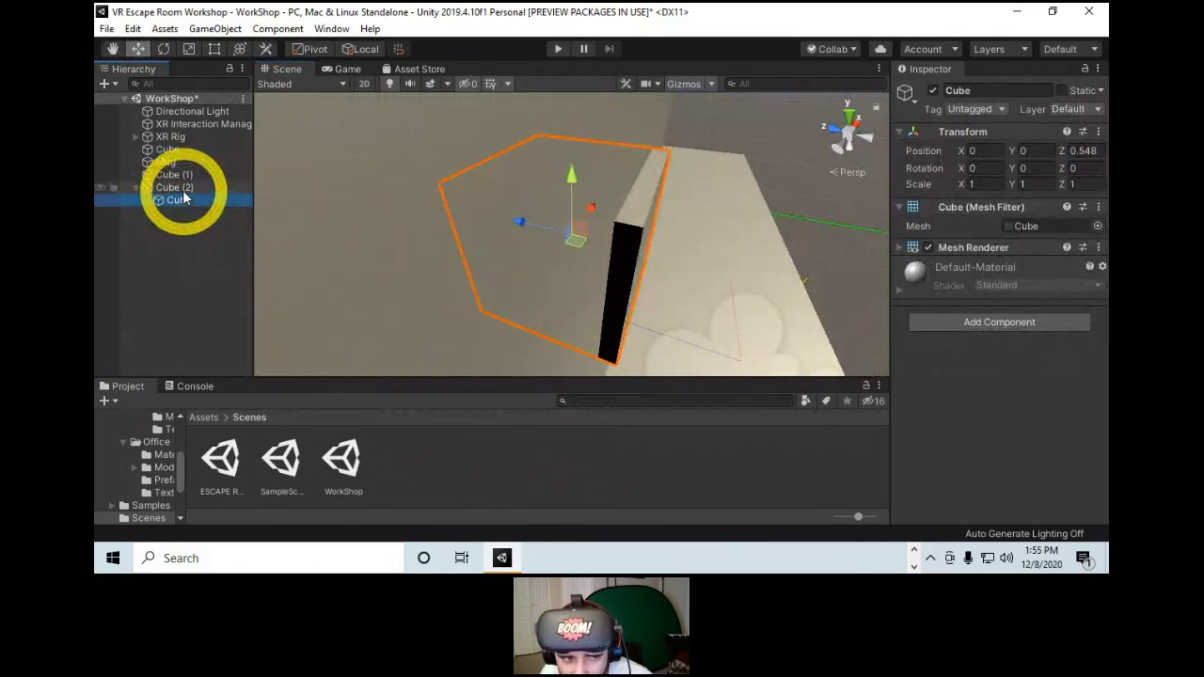
pyautogui.click(181, 238)
pyautogui.moveTo(796, 205); pyautogui.dragTo(382, 197, button='right')
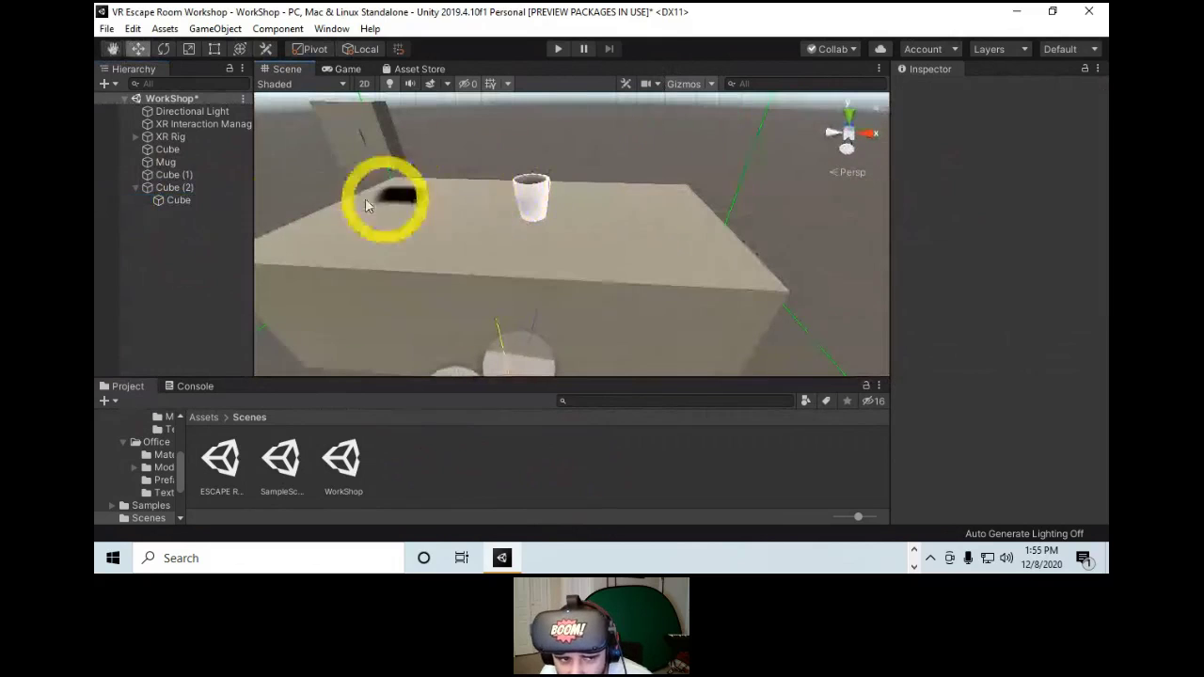
pyautogui.doubleClick(175, 201)
pyautogui.keyDown('alt'); pyautogui.moveTo(461, 224); pyautogui.dragTo(659, 241); pyautogui.keyUp('alt')
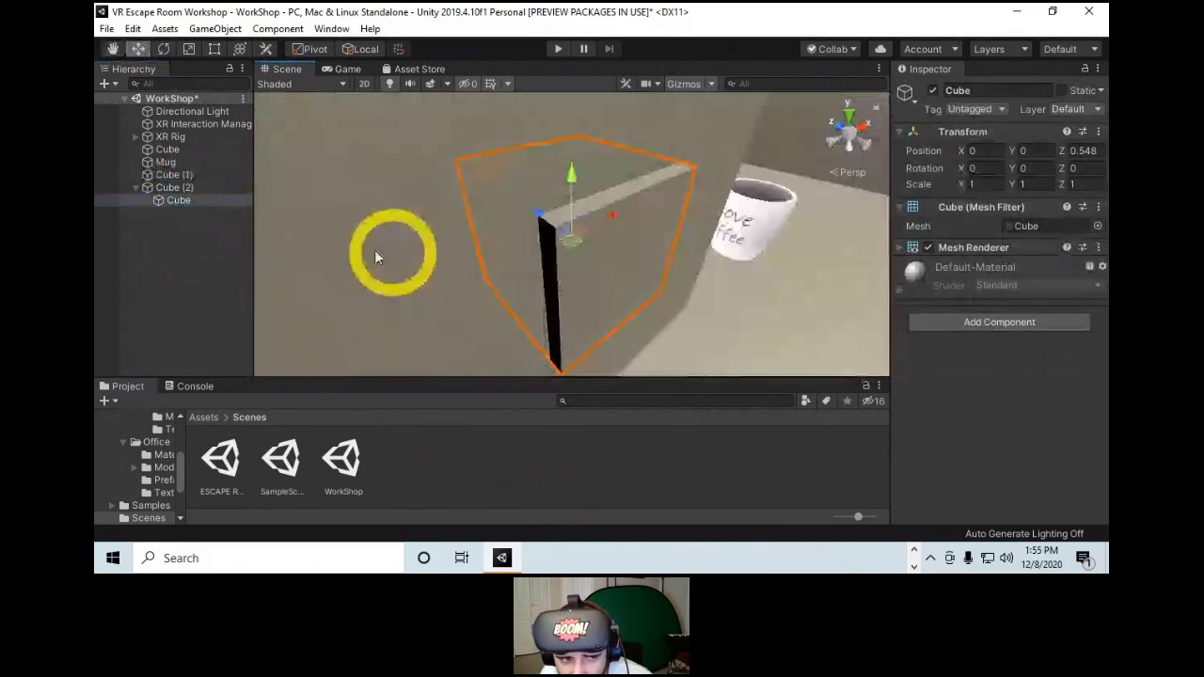
# Create an empty object named DownTransform at the pressed cube's position, about X -0.679, Y 0.974, Z 0.496, and parent it to Cube (2).
pyautogui.rightClick(182, 237)
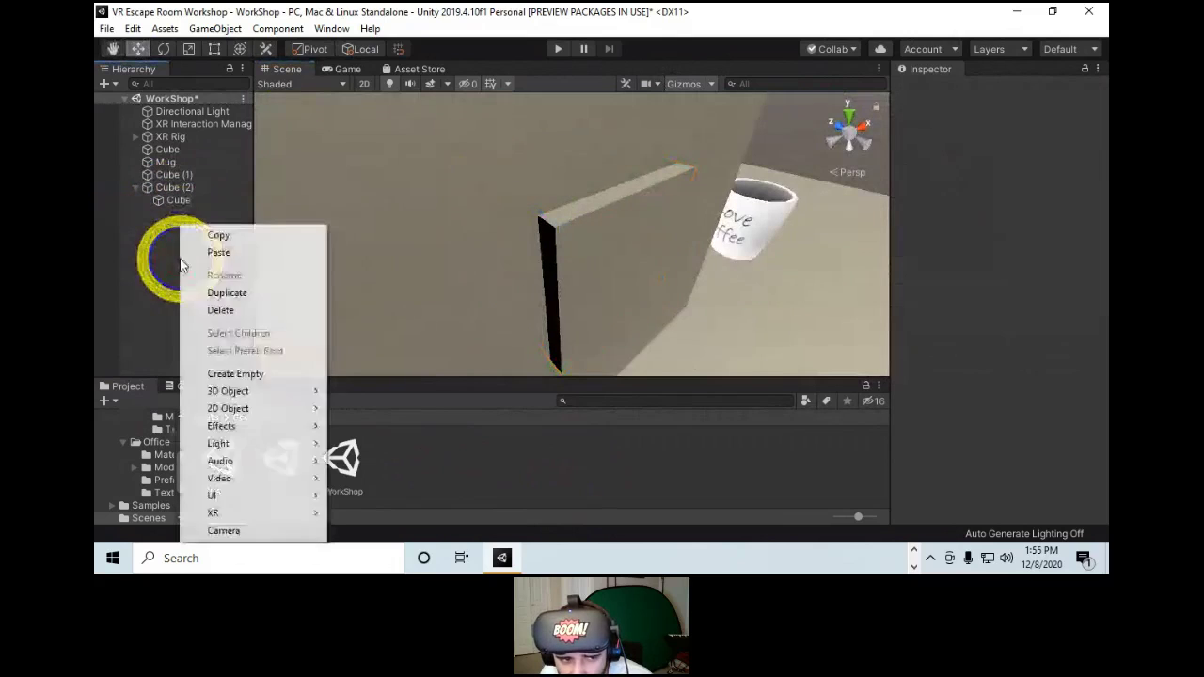
pyautogui.click(242, 373)
pyautogui.keyDown('alt'); pyautogui.moveTo(527, 282); pyautogui.dragTo(556, 247); pyautogui.keyUp('alt')
pyautogui.click(173, 201)
pyautogui.click(175, 214)
pyautogui.click(173, 202)
pyautogui.click(176, 215)
pyautogui.click(170, 215)
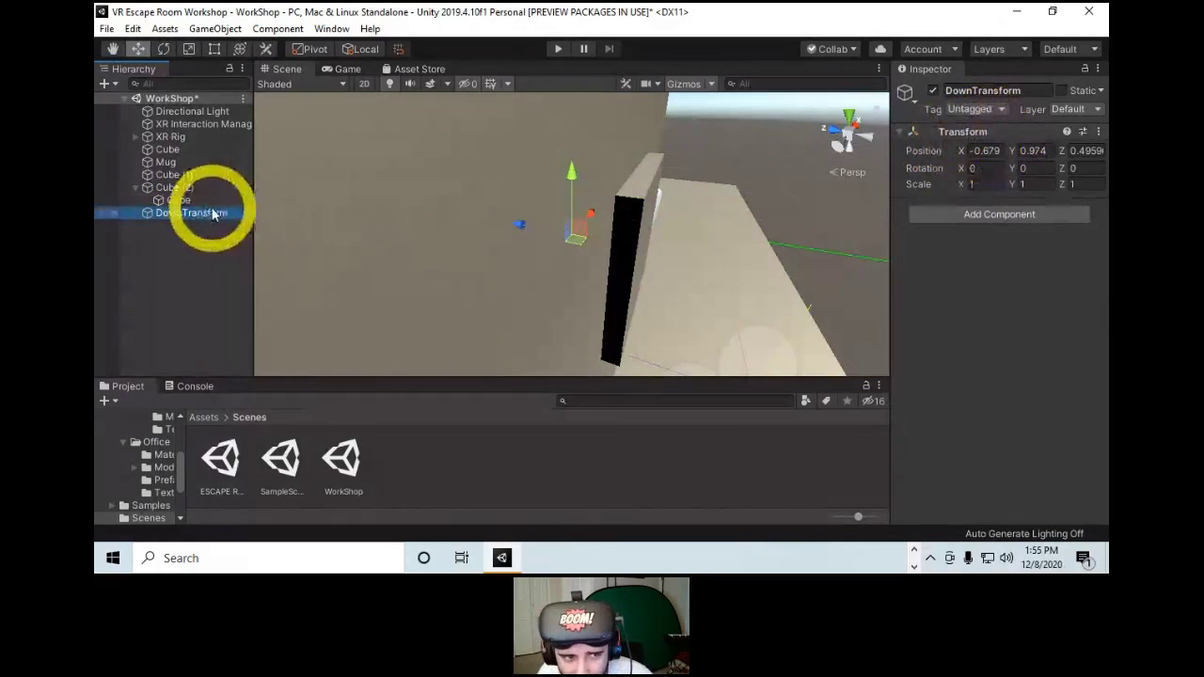
pyautogui.moveTo(176, 215); pyautogui.dragTo(167, 188)
# Rename the parent object Cube (2) to Touch Button.
pyautogui.click(168, 187)
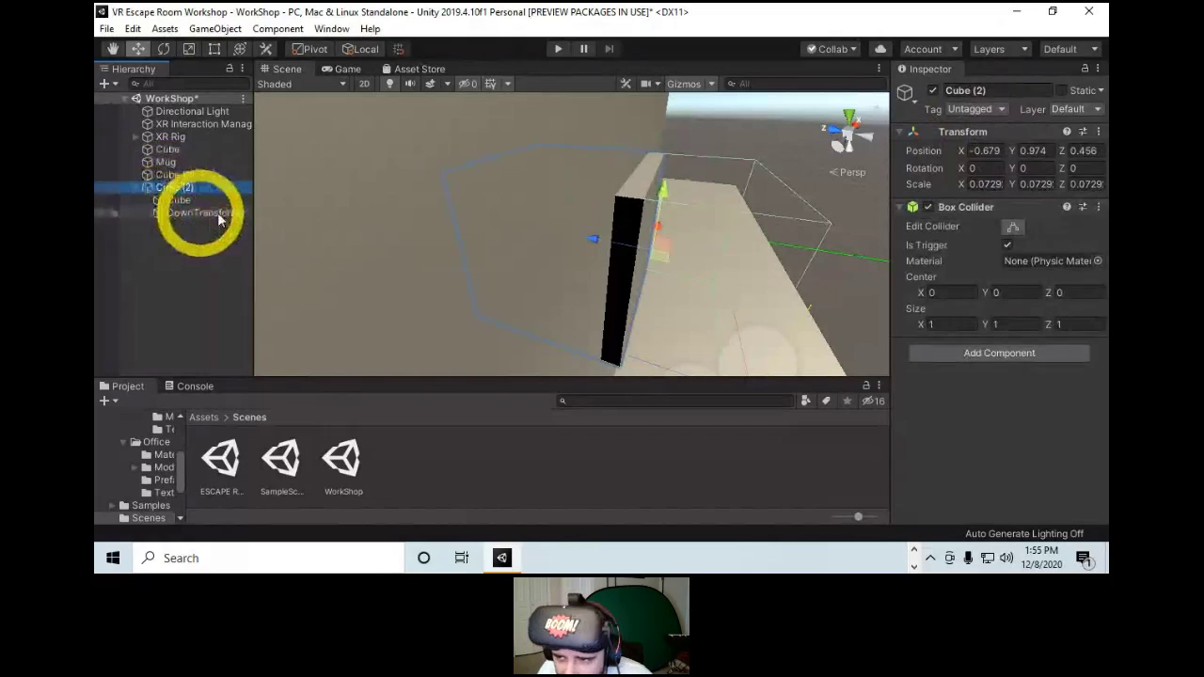
pyautogui.moveTo(1012, 90); pyautogui.dragTo(862, 80)
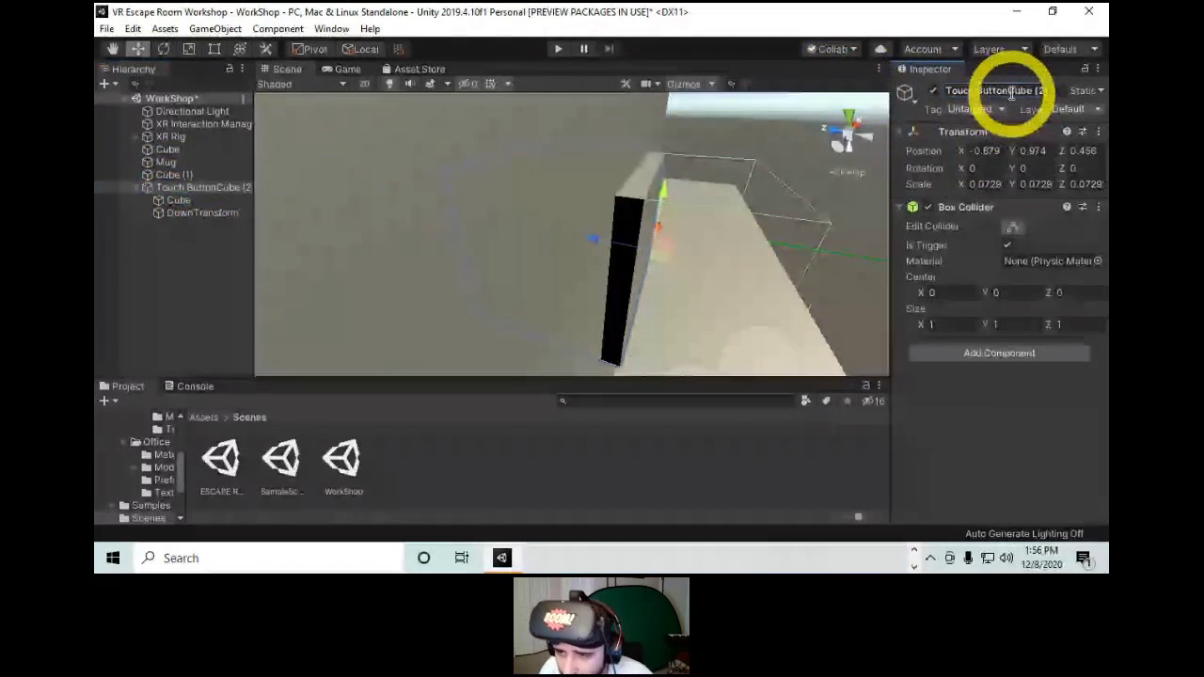
pyautogui.moveTo(1011, 91); pyautogui.dragTo(1049, 90)
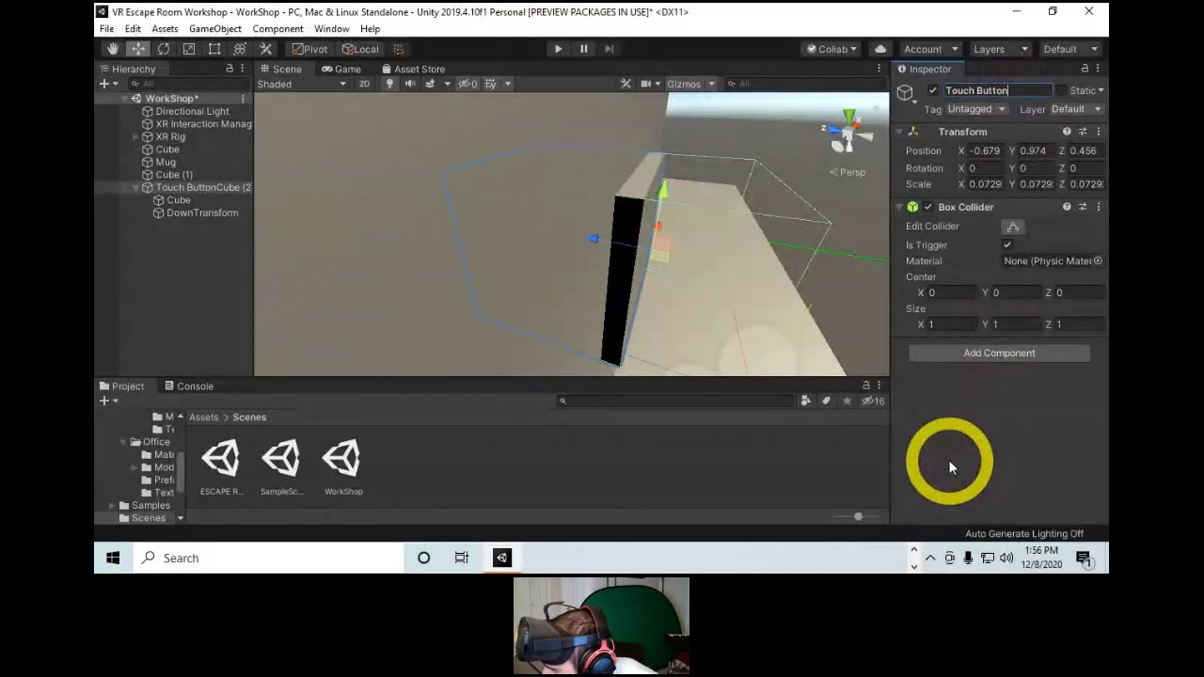
pyautogui.press('Return')
pyautogui.click(200, 191)
pyautogui.click(198, 200)
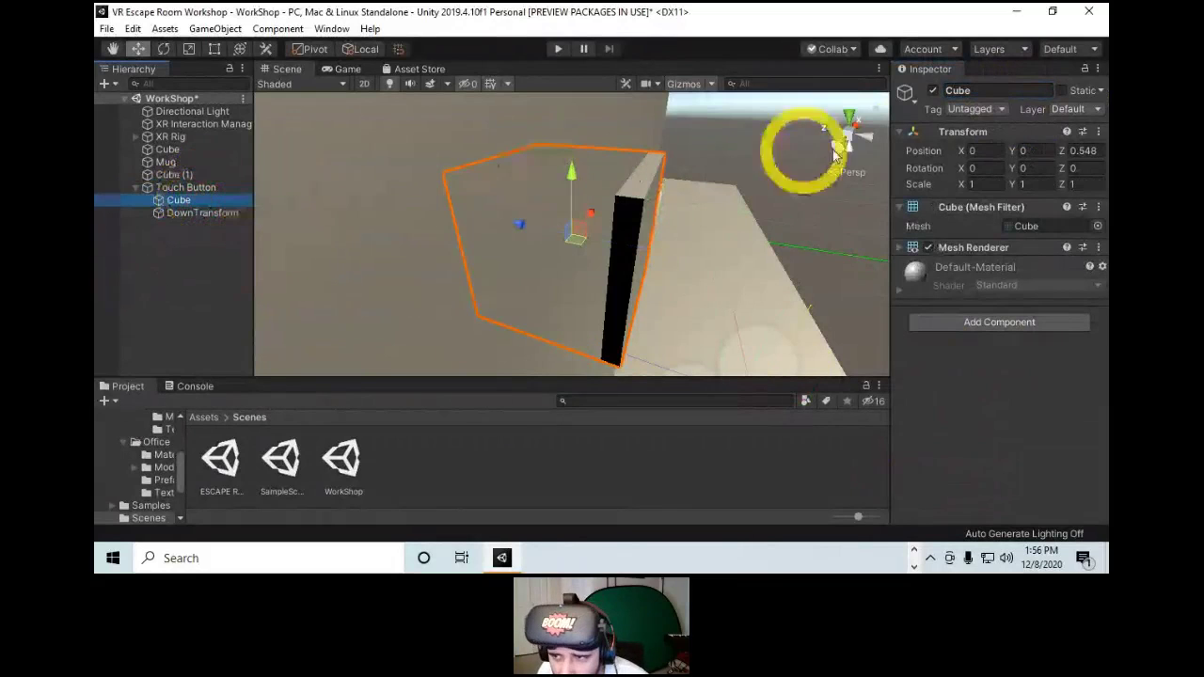
# Reset the child cube's local Z position to 0 so it returns to its unpressed position.
pyautogui.click(1091, 151)
pyautogui.write('0')
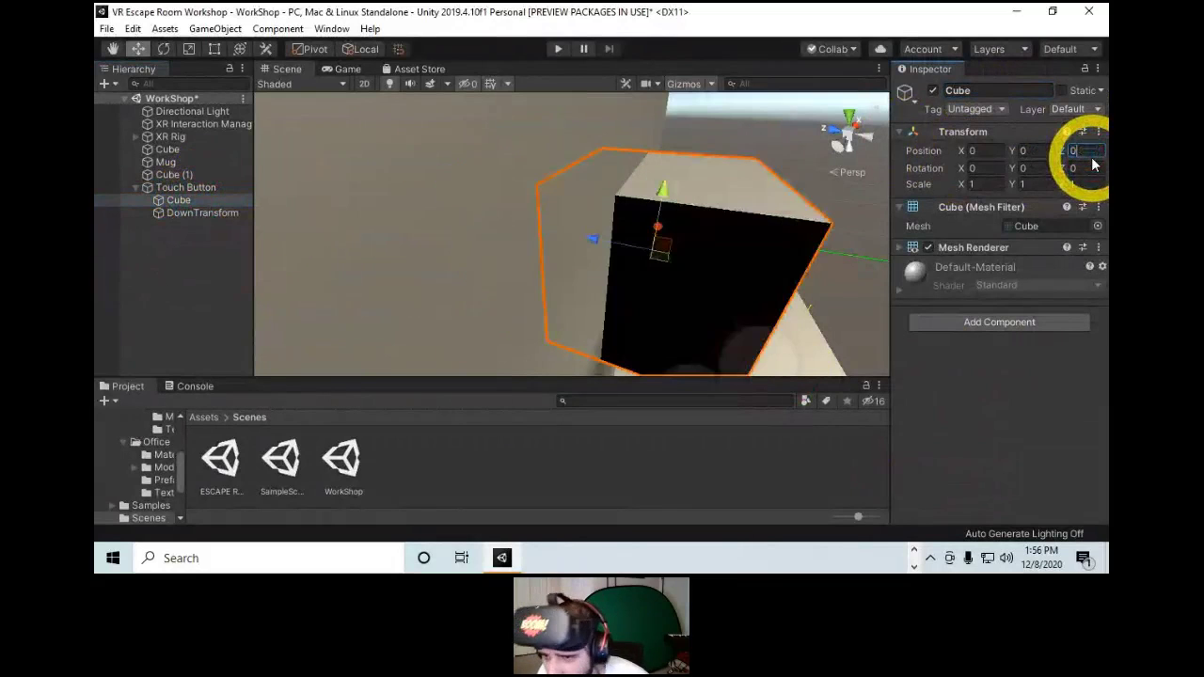
pyautogui.press('s')
pyautogui.moveTo(720, 247); pyautogui.dragTo(292, 215, button='right')
# Rename the child cube under Touch Button to ButtonMesh.
pyautogui.click(185, 188)
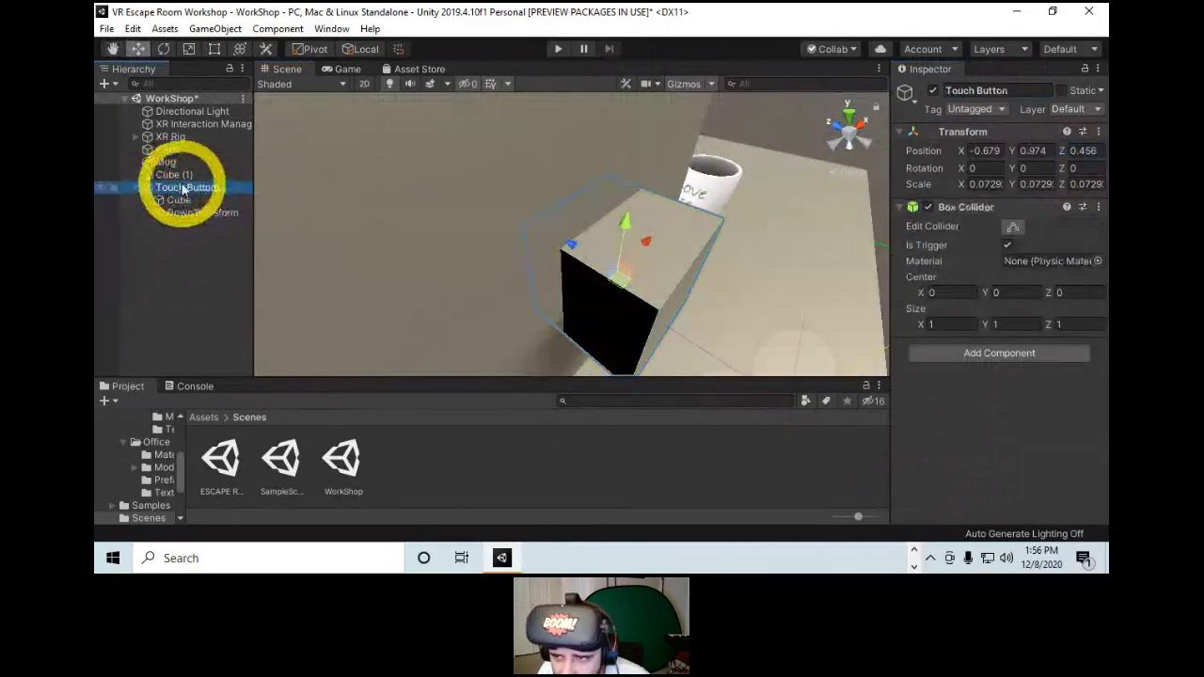
pyautogui.click(179, 200)
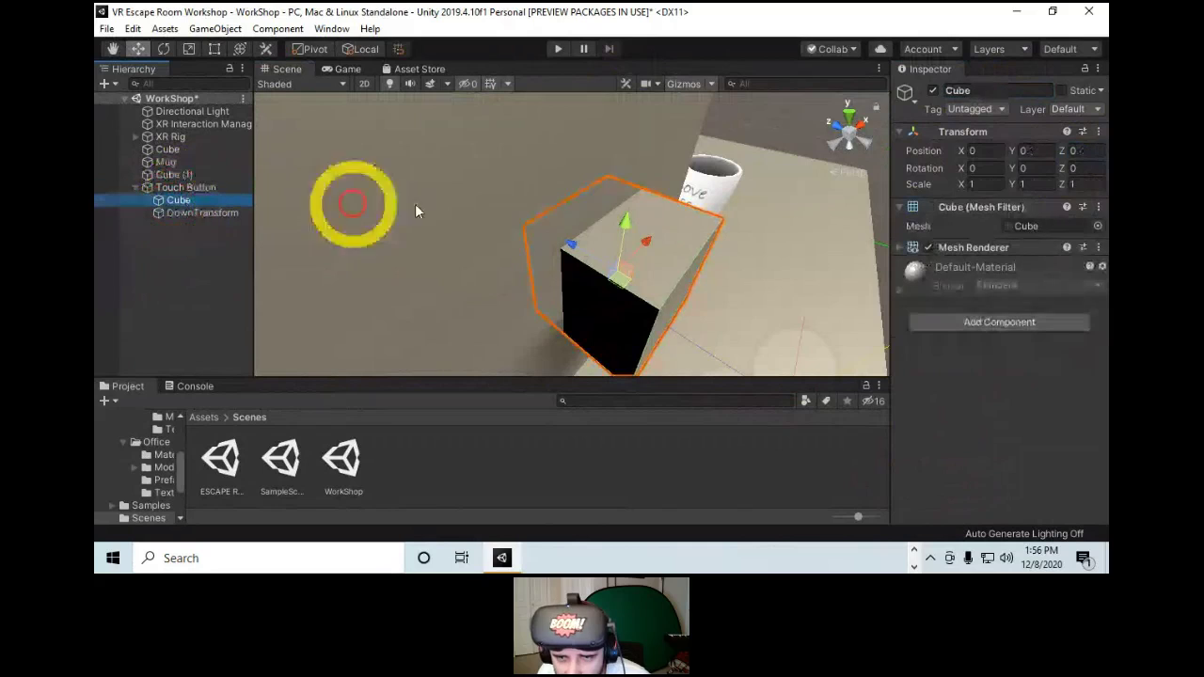
pyautogui.click(996, 94)
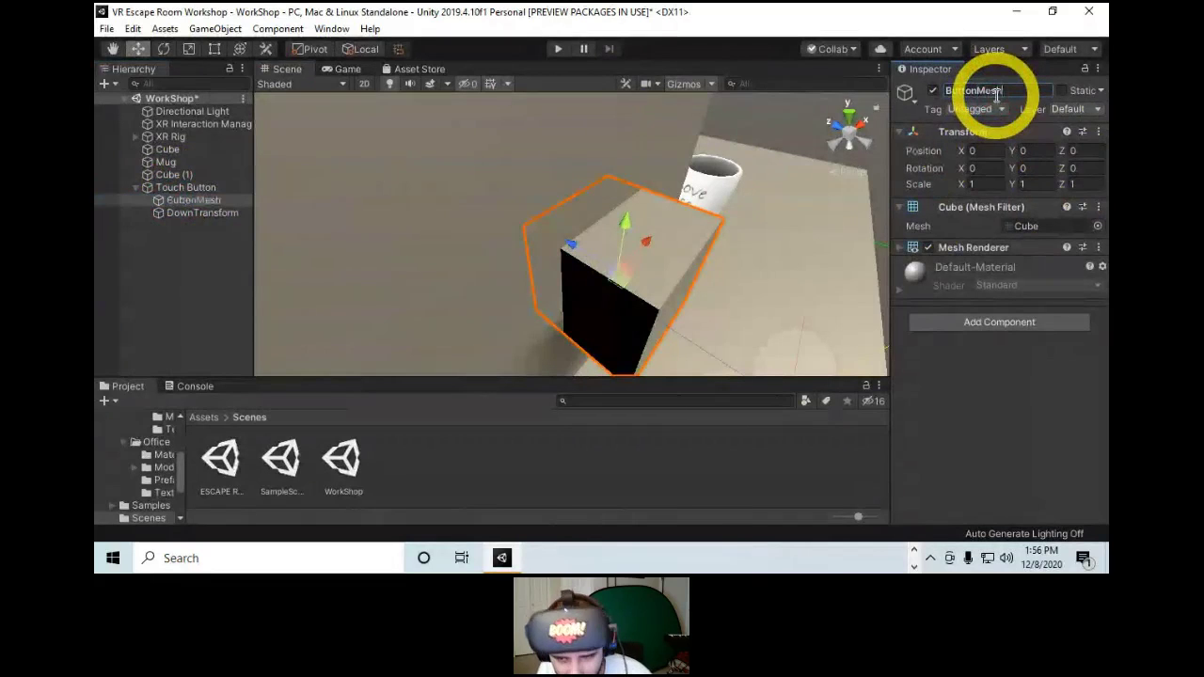
# Attach the ButtonPress script from Assets/Scripts to the Touch Button object.
pyautogui.moveTo(591, 290); pyautogui.dragTo(608, 231, button='middle')
pyautogui.keyDown('alt'); pyautogui.moveTo(570, 213); pyautogui.dragTo(561, 284, button='right'); pyautogui.keyUp('alt')
pyautogui.click(202, 416)
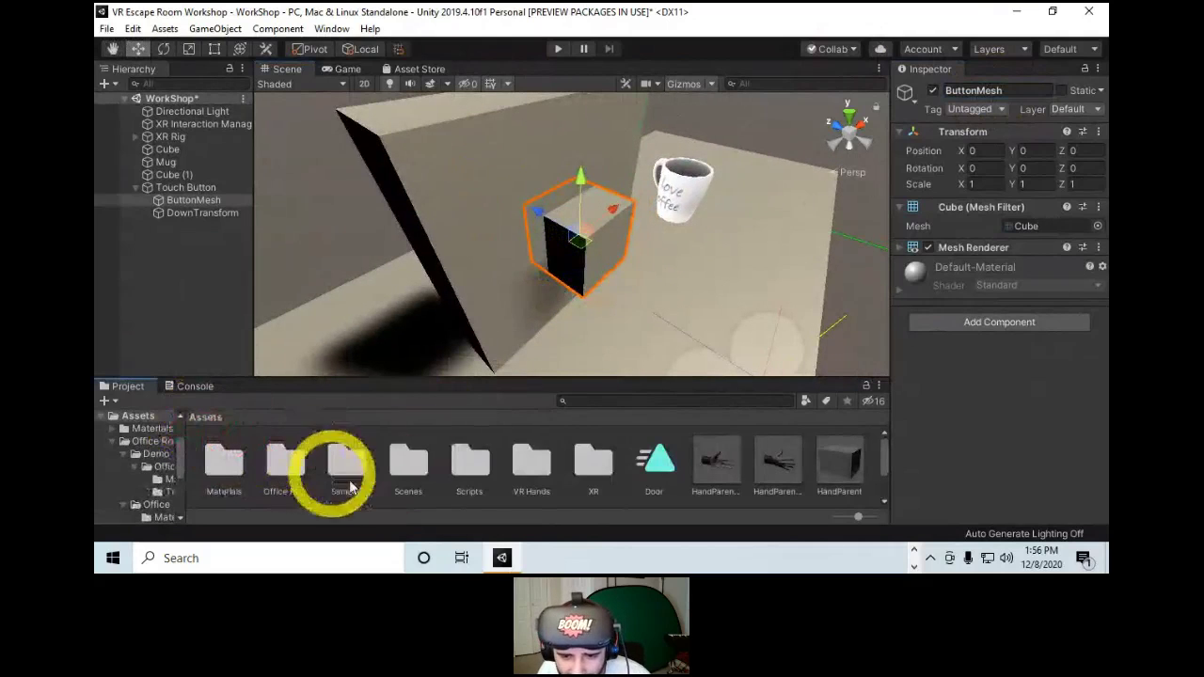
pyautogui.doubleClick(469, 460)
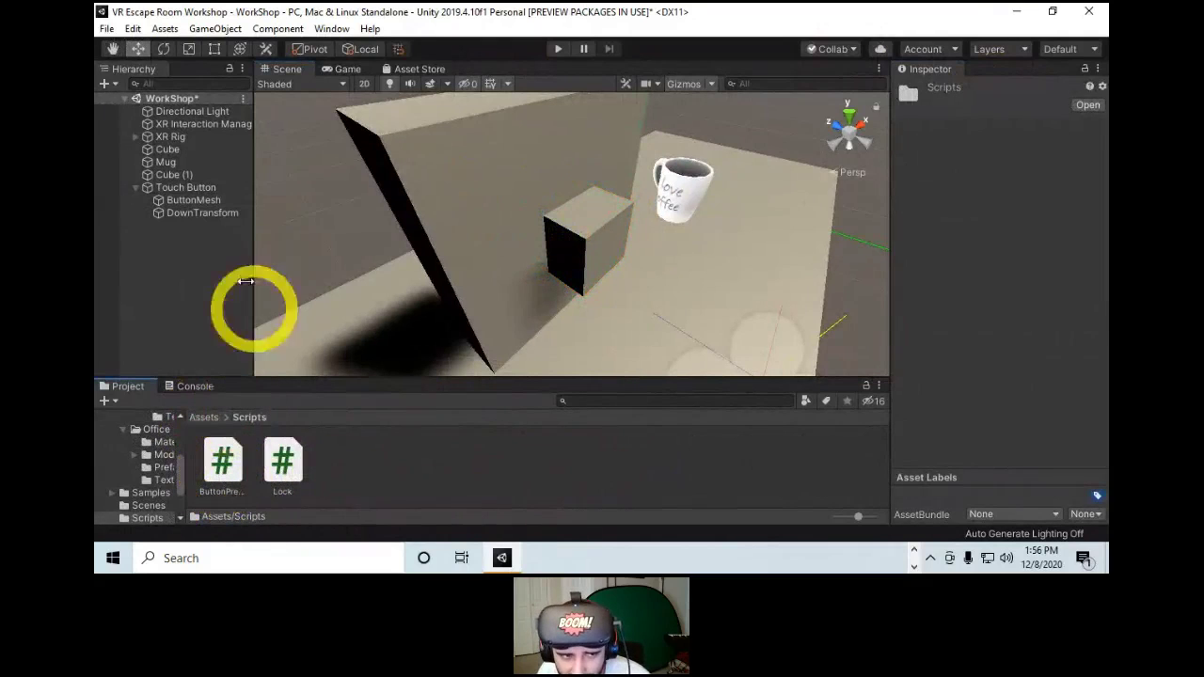
pyautogui.click(196, 188)
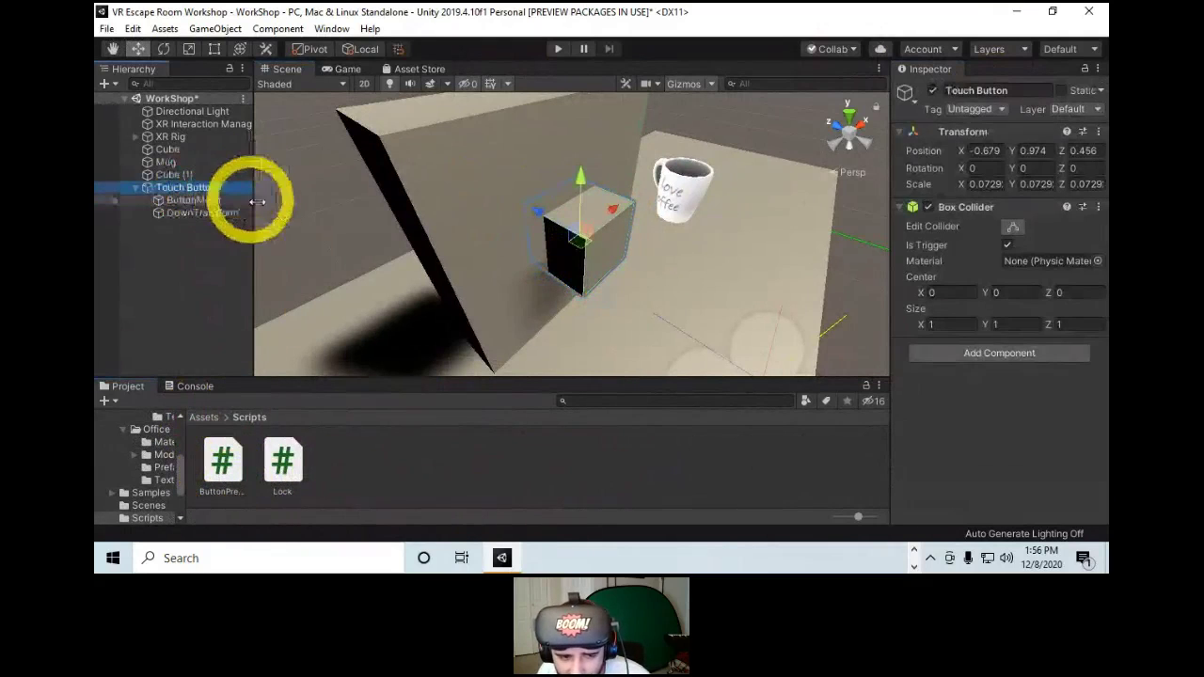
pyautogui.moveTo(237, 470); pyautogui.dragTo(1039, 408)
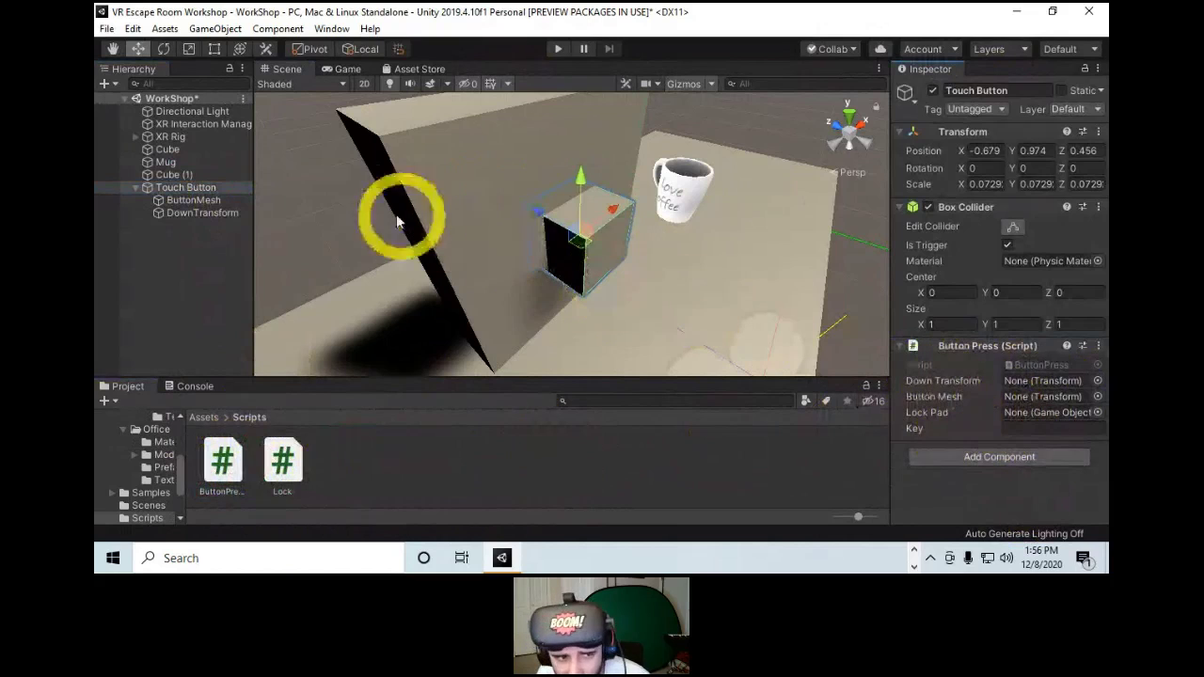
# Assign ButtonMesh and DownTransform to the matching fields of the Button Press script and set its Key to 1.
pyautogui.moveTo(179, 207); pyautogui.dragTo(1001, 399)
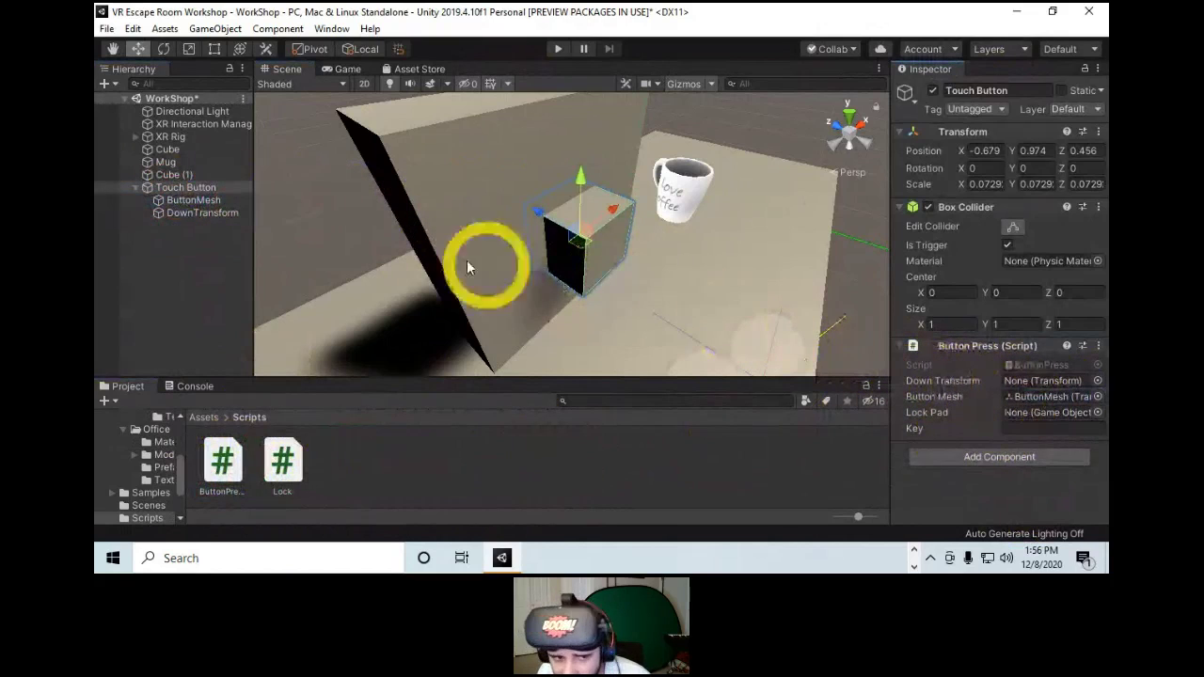
pyautogui.moveTo(194, 214); pyautogui.dragTo(1034, 381)
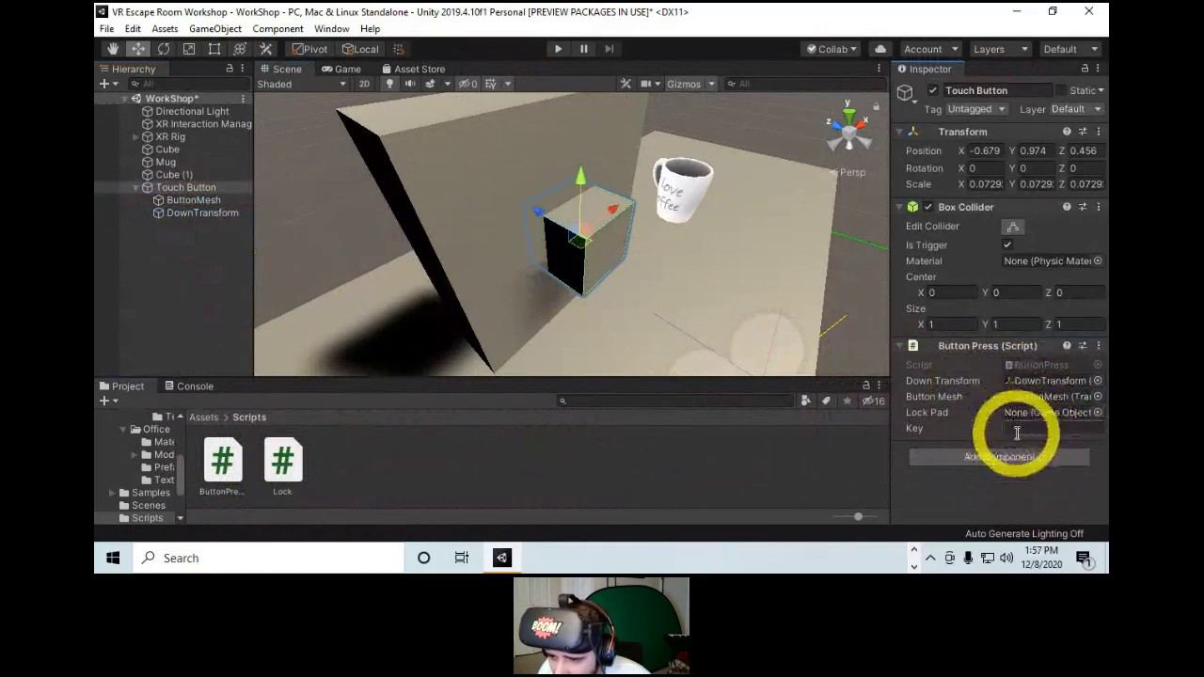
pyautogui.click(923, 429)
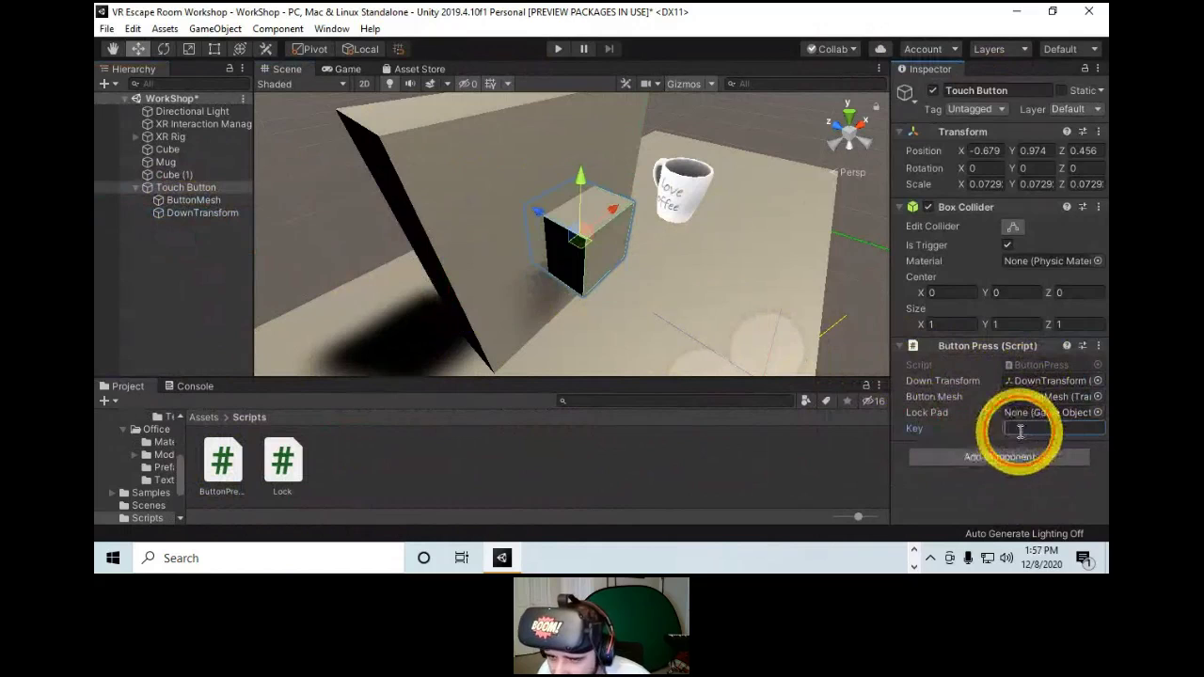
pyautogui.keyDown('alt'); pyautogui.moveTo(545, 201); pyautogui.dragTo(658, 268); pyautogui.keyUp('alt')
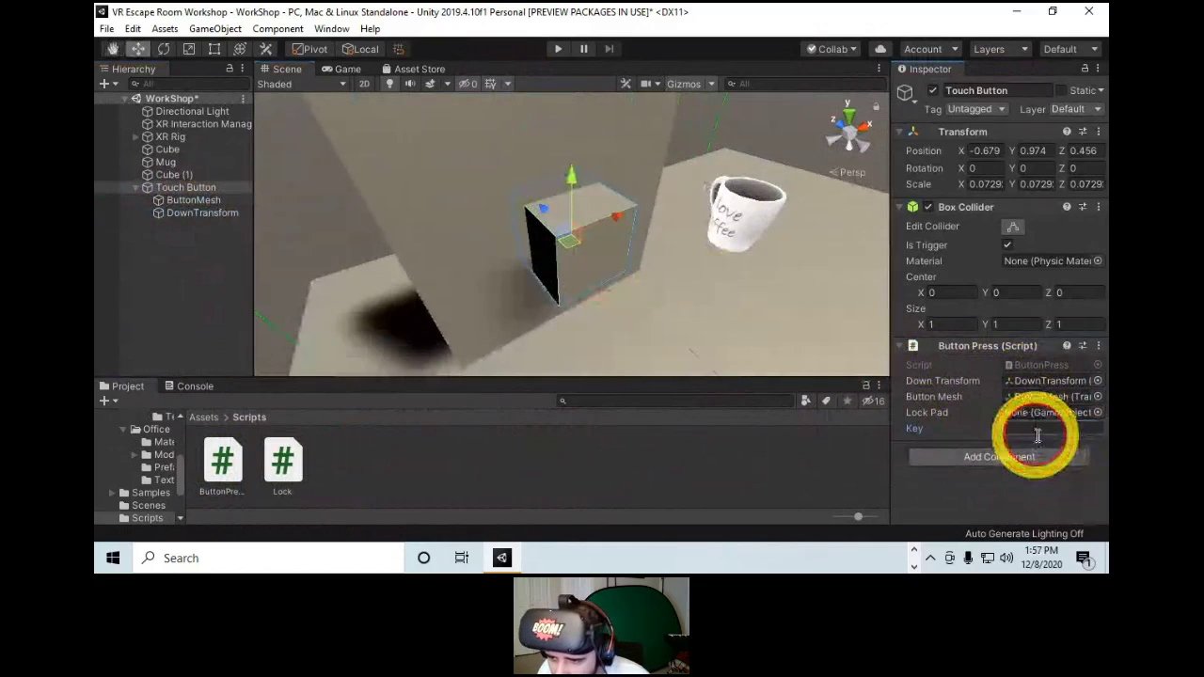
pyautogui.click(1028, 412)
pyautogui.moveTo(1014, 429); pyautogui.dragTo(999, 486)
pyautogui.click(925, 416)
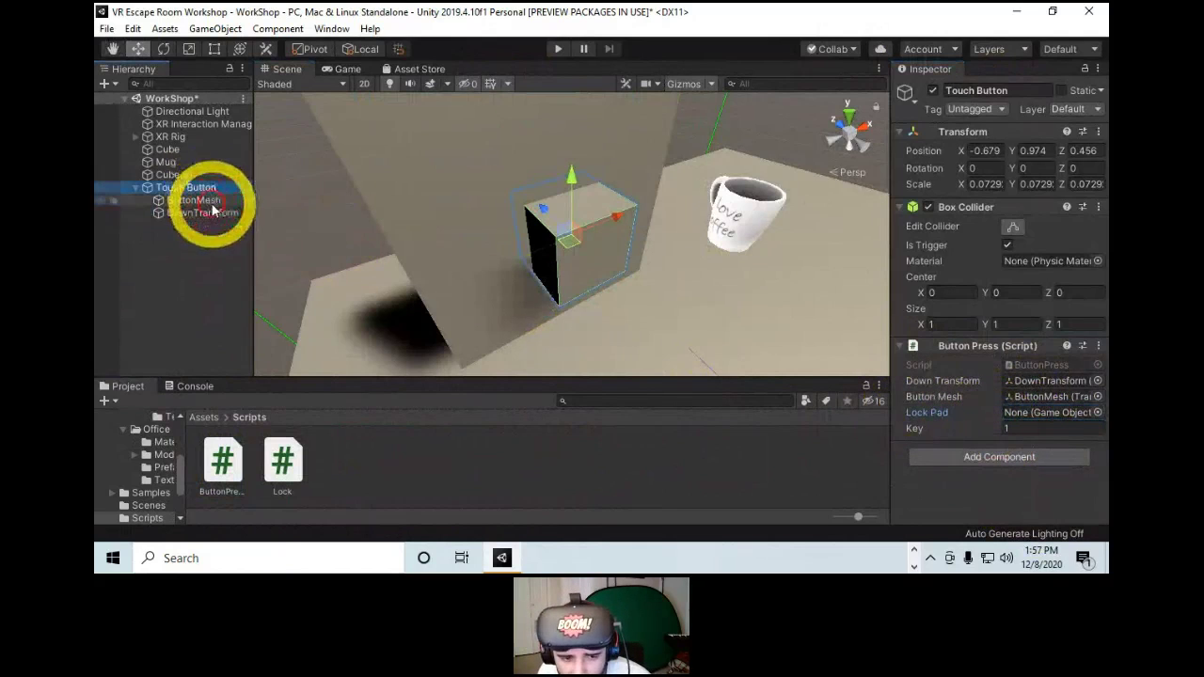
# Open the ButtonPress script in Visual Studio and examine its downTransform and buttonMesh declarations.
pyautogui.click(219, 465)
pyautogui.doubleClick(219, 466)
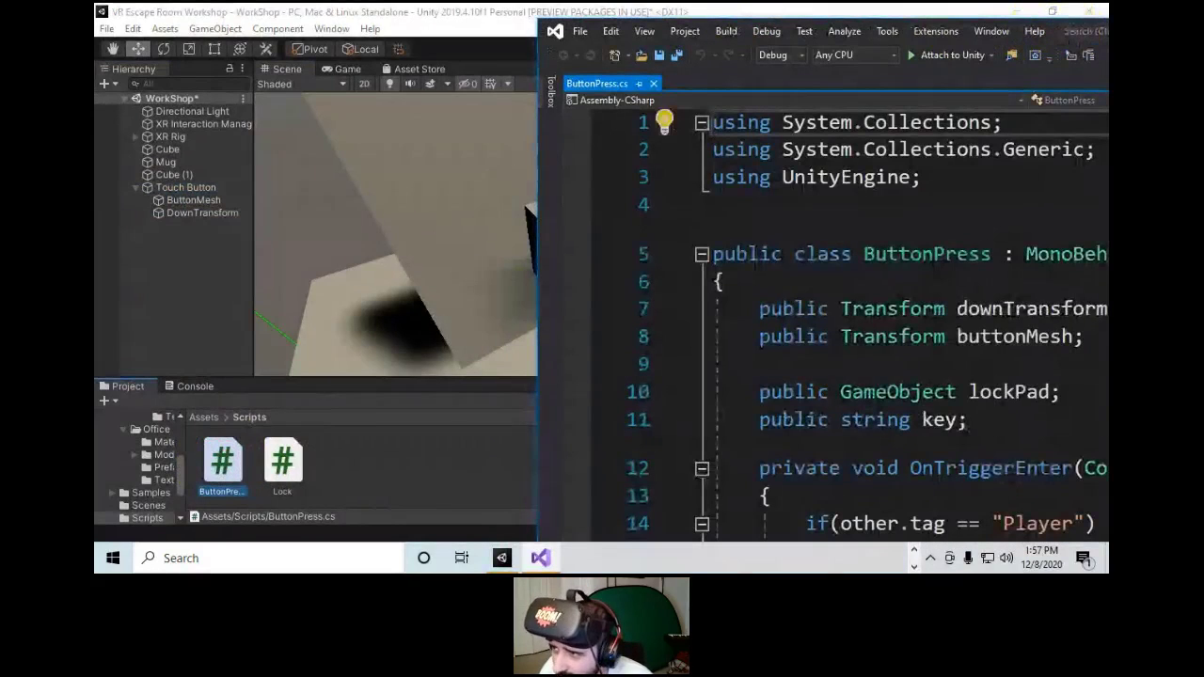
pyautogui.doubleClick(781, 31)
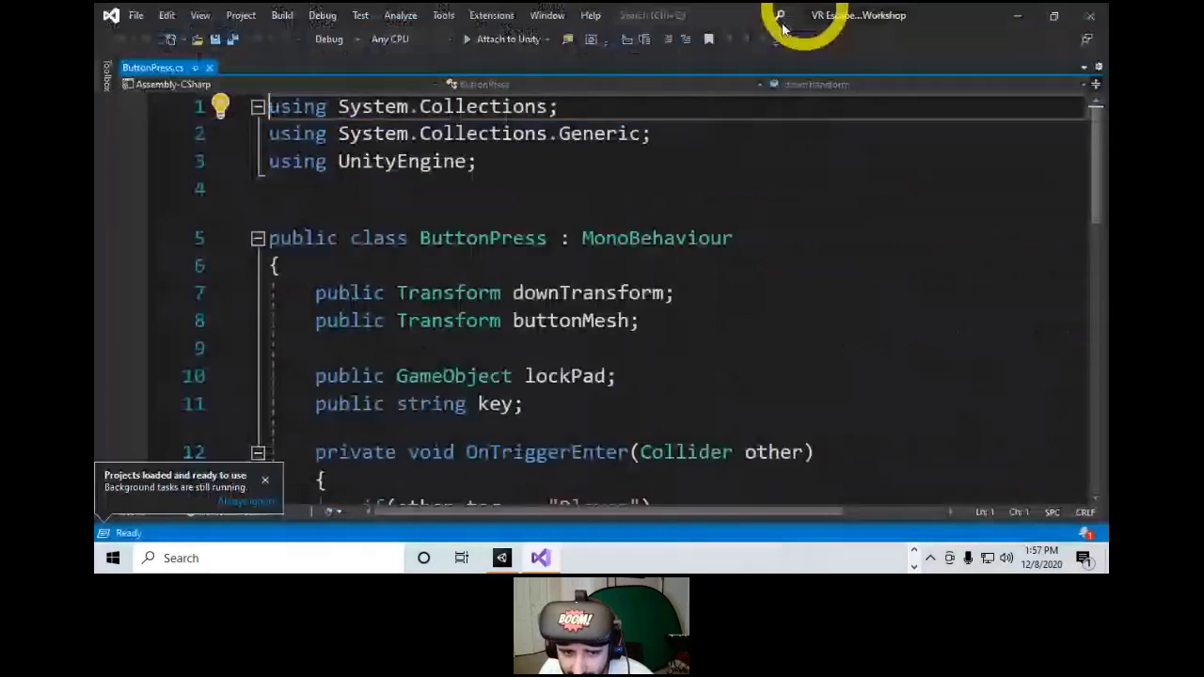
pyautogui.scroll(-1, 602, 166)
pyautogui.moveTo(313, 210); pyautogui.dragTo(752, 207)
pyautogui.moveTo(658, 236); pyautogui.dragTo(323, 241)
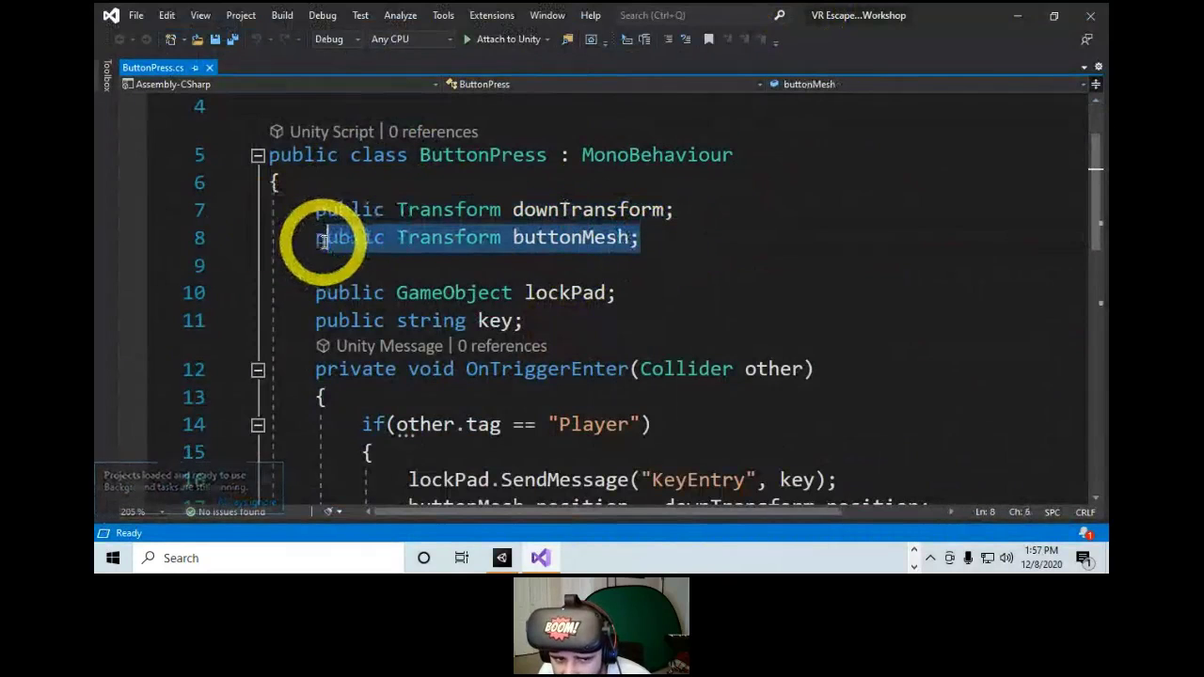
pyautogui.doubleClick(585, 237)
pyautogui.scroll(-1, 585, 237)
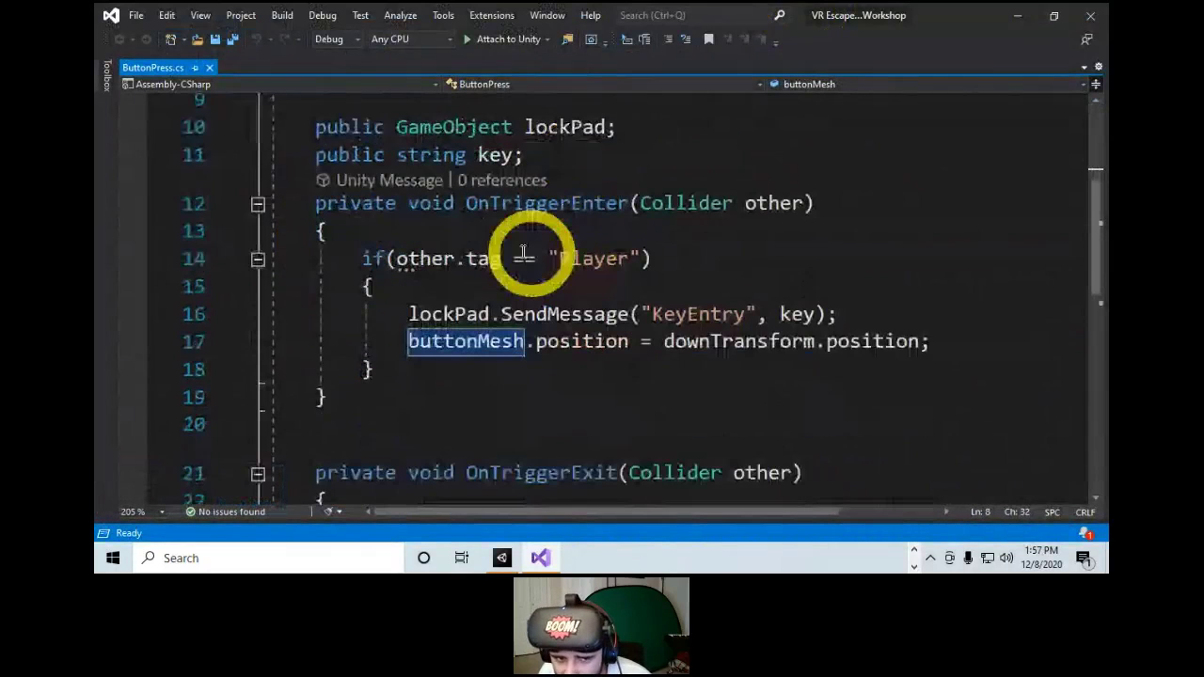
# Examine the OnTriggerEnter method, its Player tag check and the line moving buttonMesh to downTransform's position.
pyautogui.moveTo(313, 203); pyautogui.dragTo(731, 277)
pyautogui.click(304, 261)
pyautogui.moveTo(303, 261); pyautogui.dragTo(452, 290)
pyautogui.click(453, 291)
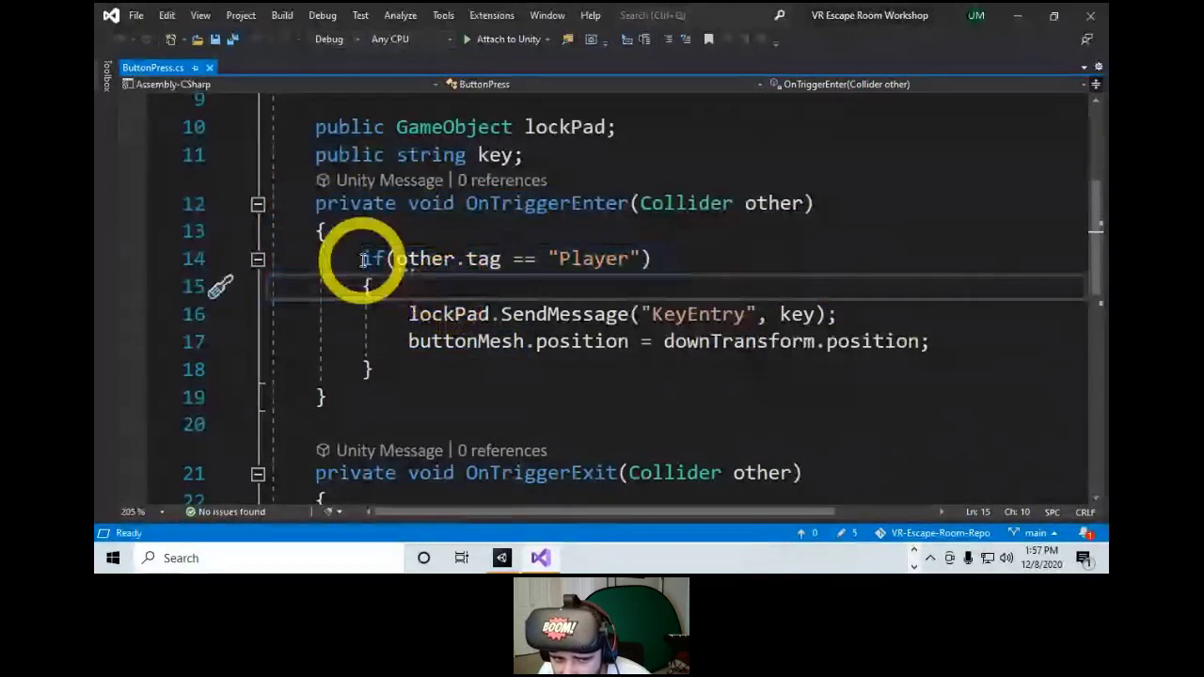
pyautogui.moveTo(363, 260); pyautogui.dragTo(376, 285)
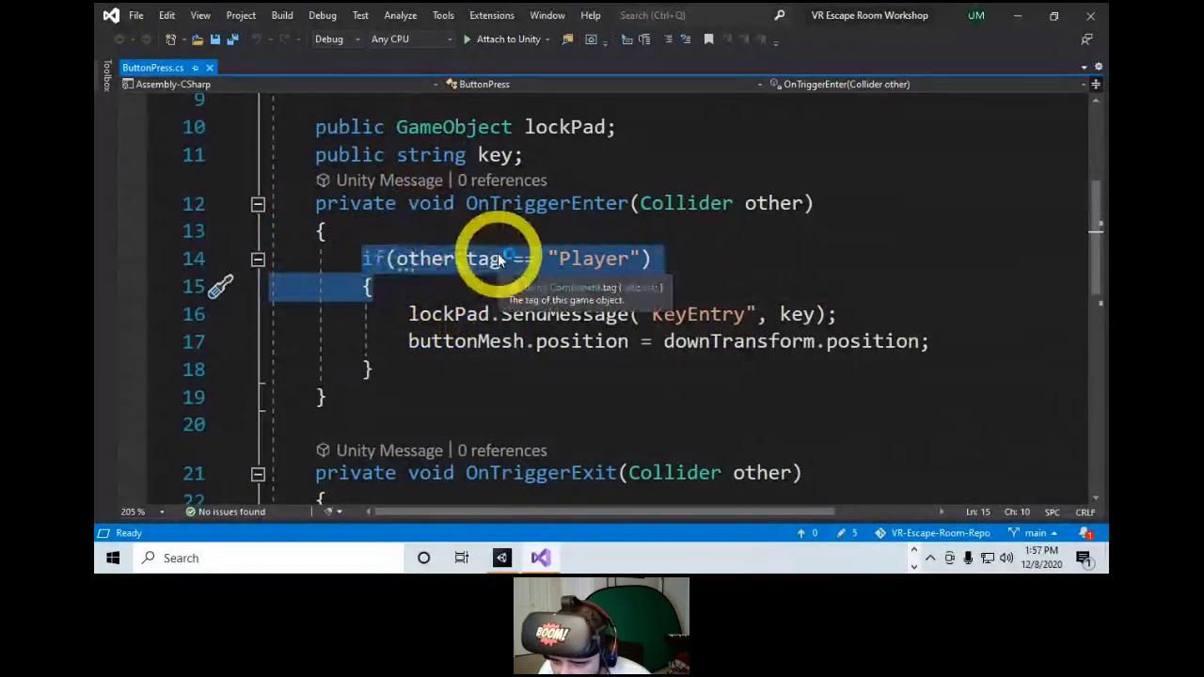
pyautogui.doubleClick(414, 344)
pyautogui.moveTo(442, 344); pyautogui.dragTo(930, 348)
# Examine the OnTriggerExit method's localPosition reset, and check ButtonMesh's Transform position in Unity.
pyautogui.scroll(-1, 791, 381)
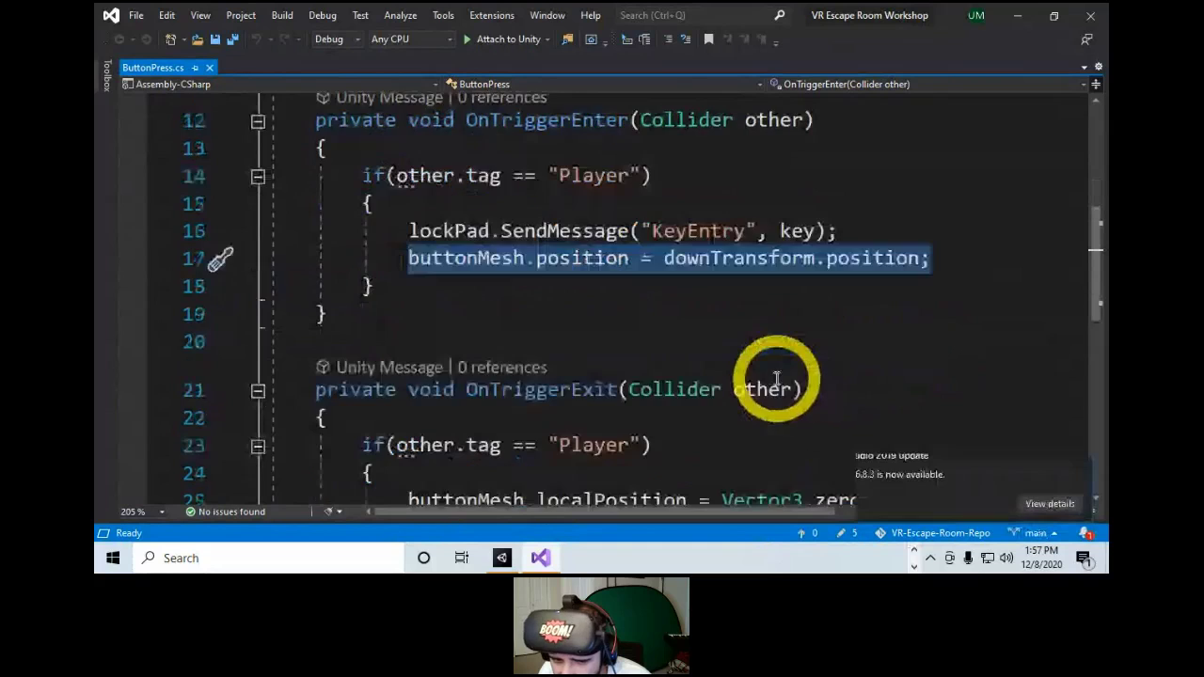
pyautogui.scroll(-2, 776, 379)
pyautogui.moveTo(316, 224)
pyautogui.mouseDown()
pyautogui.moveTo(486, 280)
pyautogui.moveTo(717, 255)
pyautogui.moveTo(712, 357)
pyautogui.moveTo(687, 309)
pyautogui.moveTo(696, 352)
pyautogui.mouseUp()
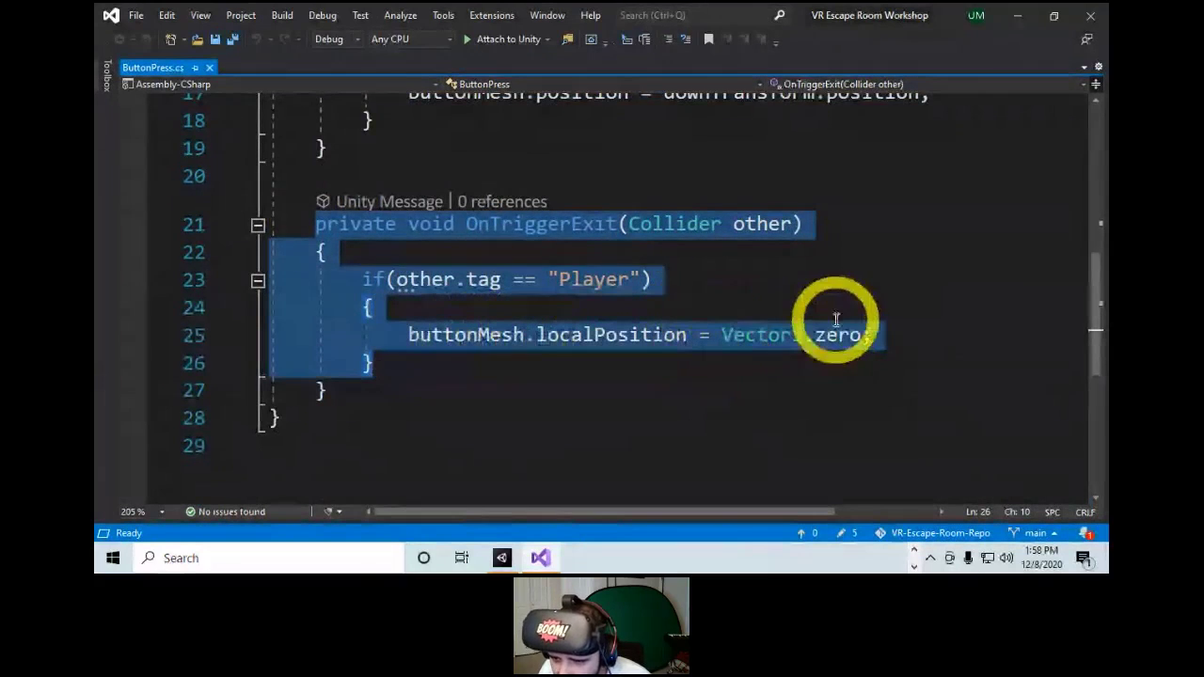
pyautogui.click(839, 290)
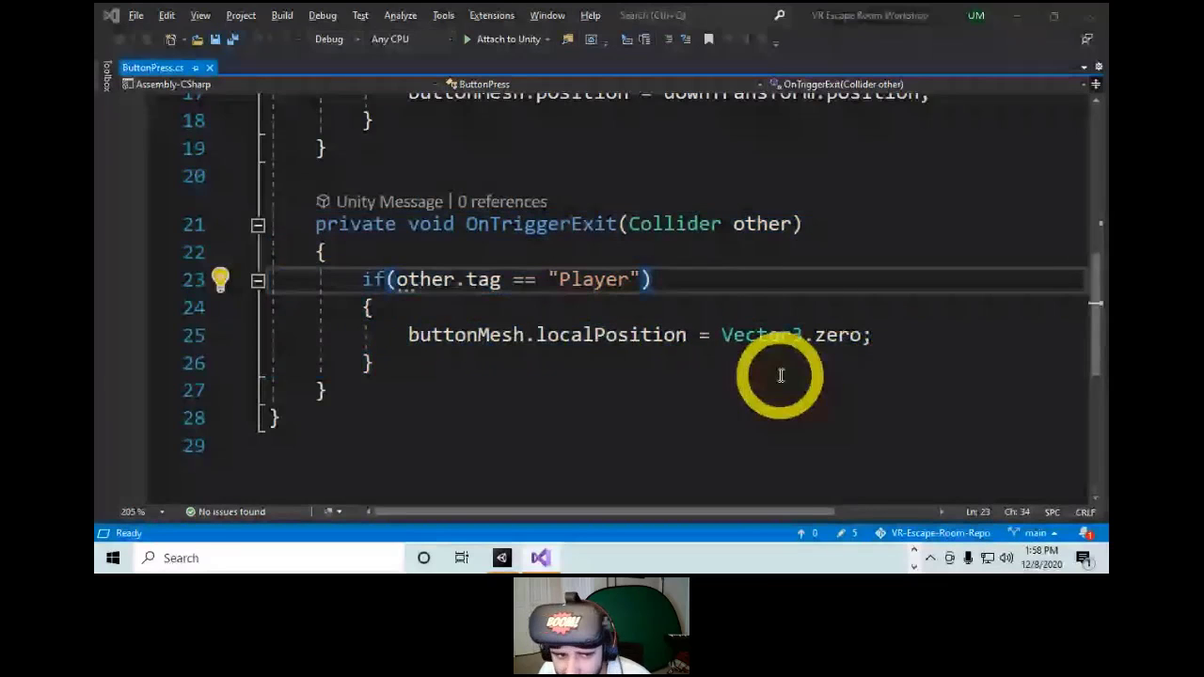
pyautogui.hotkey('alt', 'Tab')
pyautogui.click(193, 199)
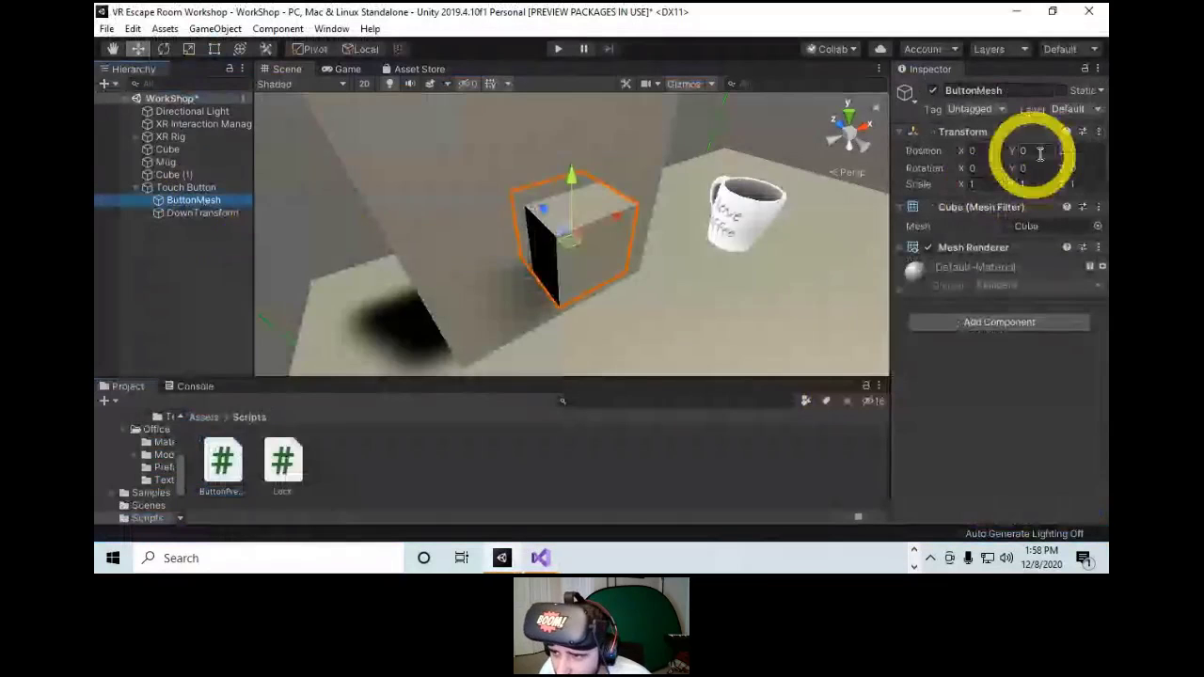
# Return to Visual Studio and examine the lockPad.SendMessage("KeyEntry", key) call together with the public key string declaration.
pyautogui.hotkey('alt', 'Tab')
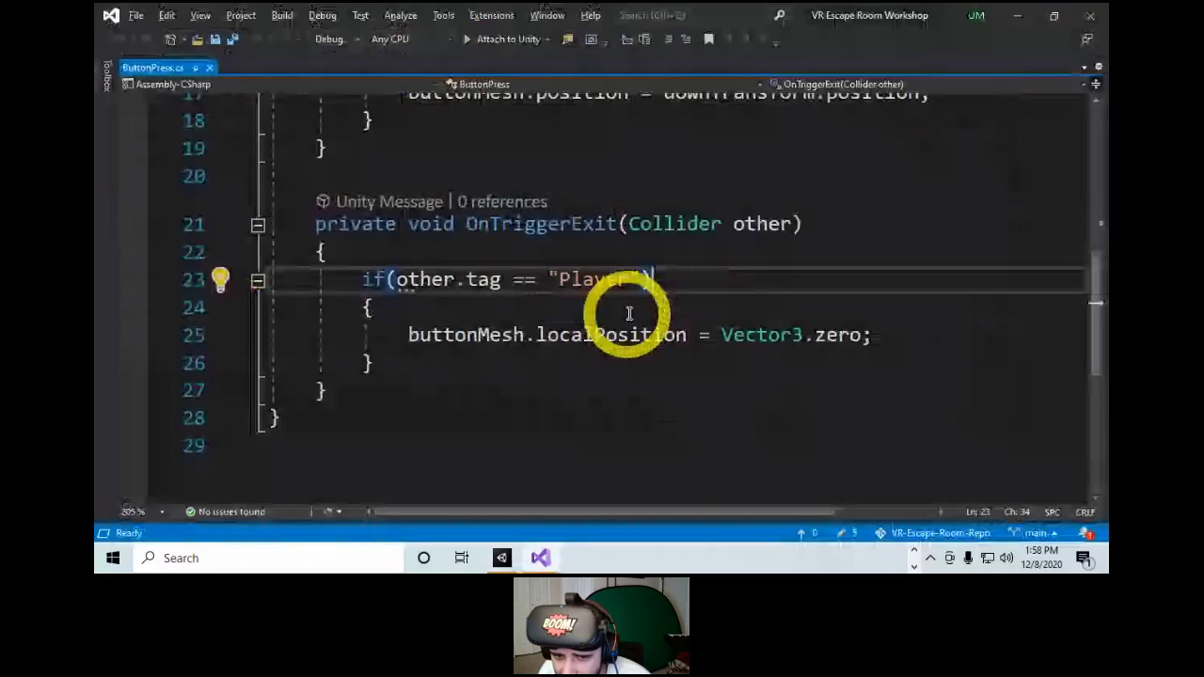
pyautogui.scroll(3, 667, 341)
pyautogui.moveTo(837, 314); pyautogui.dragTo(408, 314)
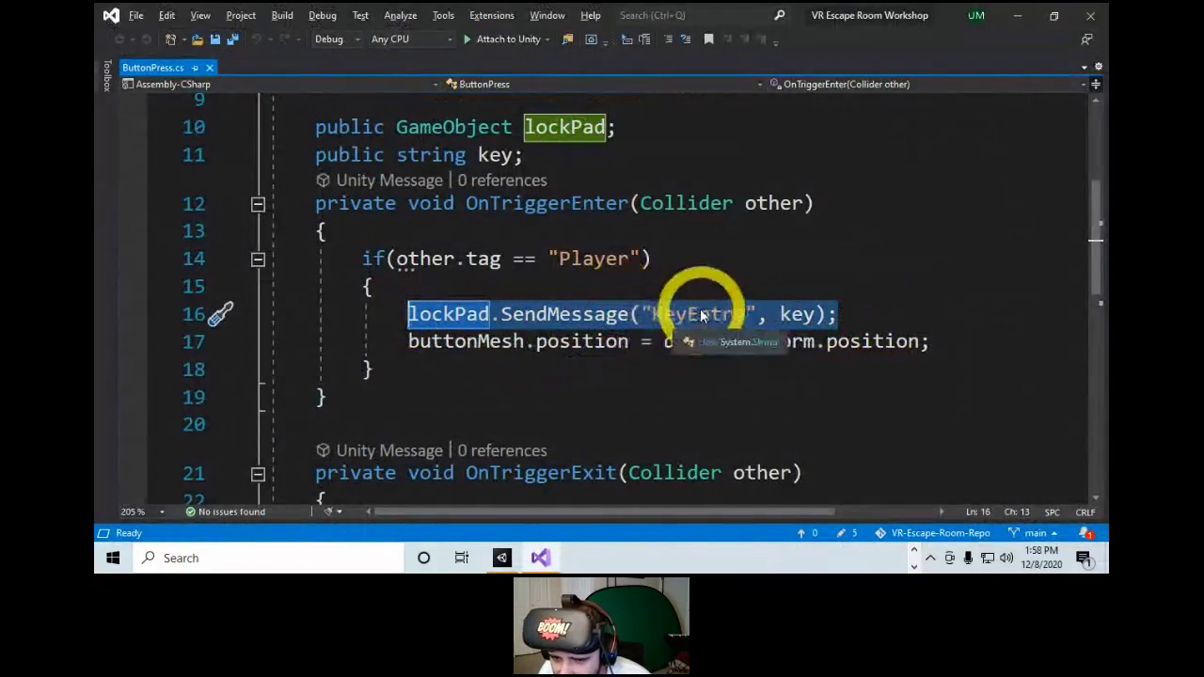
pyautogui.doubleClick(795, 314)
pyautogui.scroll(2, 724, 353)
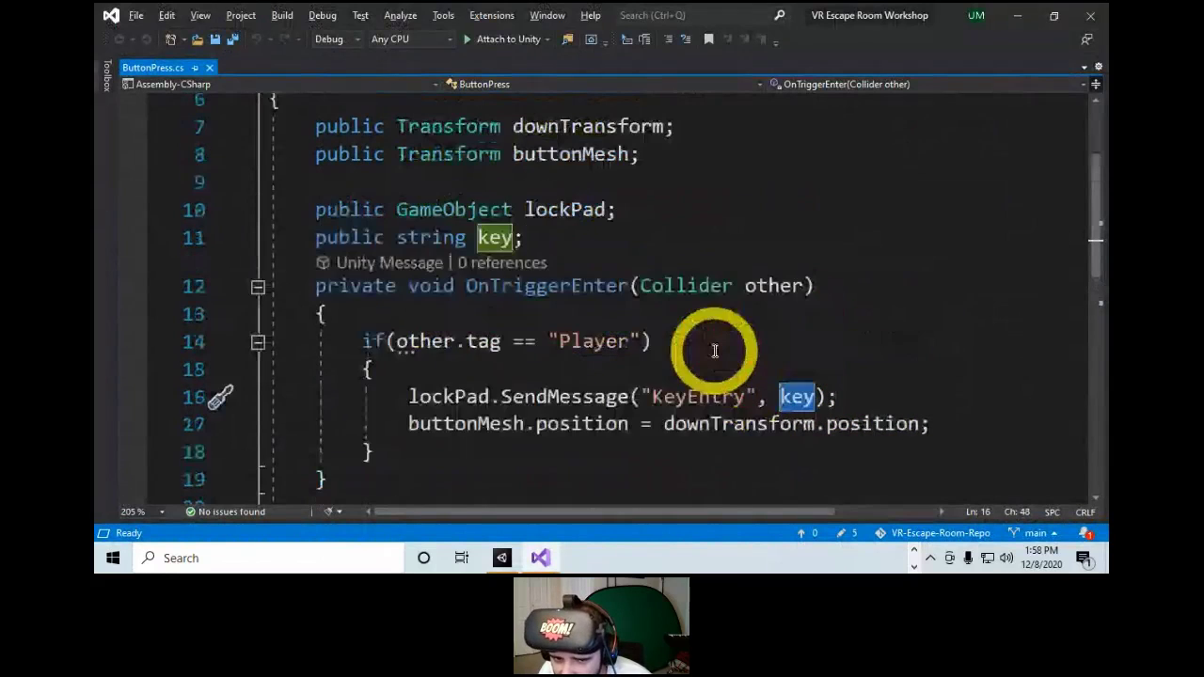
pyautogui.moveTo(527, 320); pyautogui.dragTo(290, 320)
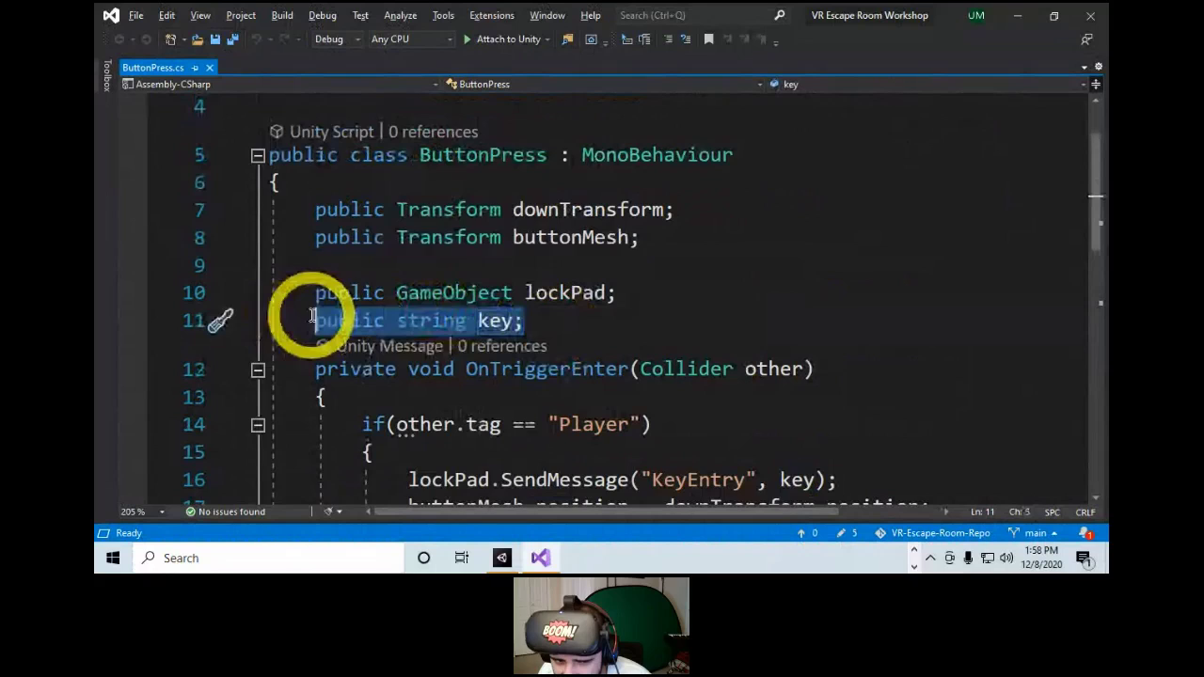
pyautogui.scroll(-1, 663, 346)
pyautogui.doubleClick(795, 395)
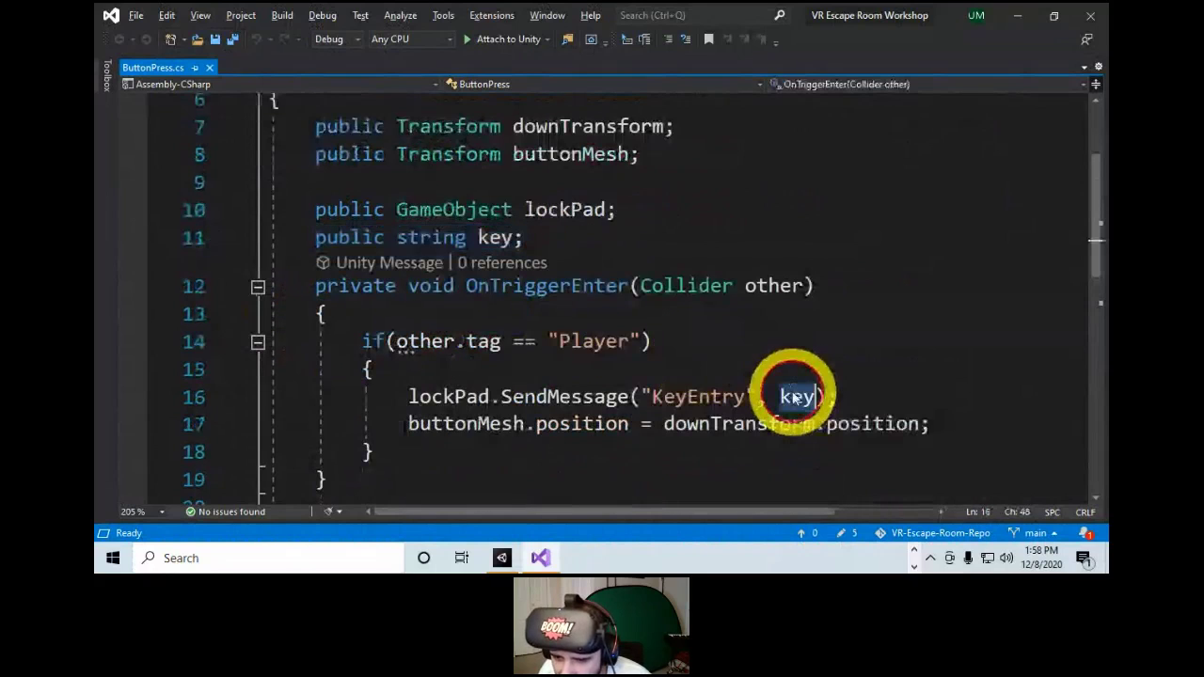
# Switch back to Unity and rename the panel object Cube (1) to Lock Pad.
pyautogui.click(1017, 15)
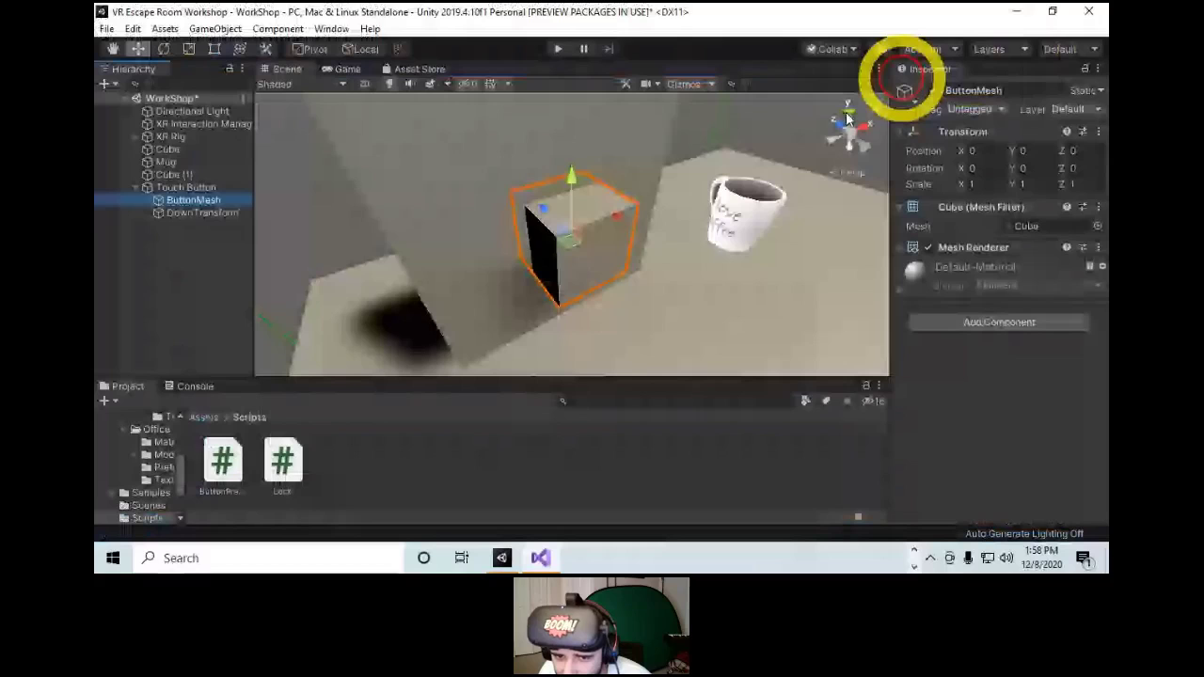
pyautogui.scroll(-3, 596, 234)
pyautogui.moveTo(596, 234); pyautogui.dragTo(626, 228, button='right')
pyautogui.click(190, 187)
pyautogui.click(533, 195)
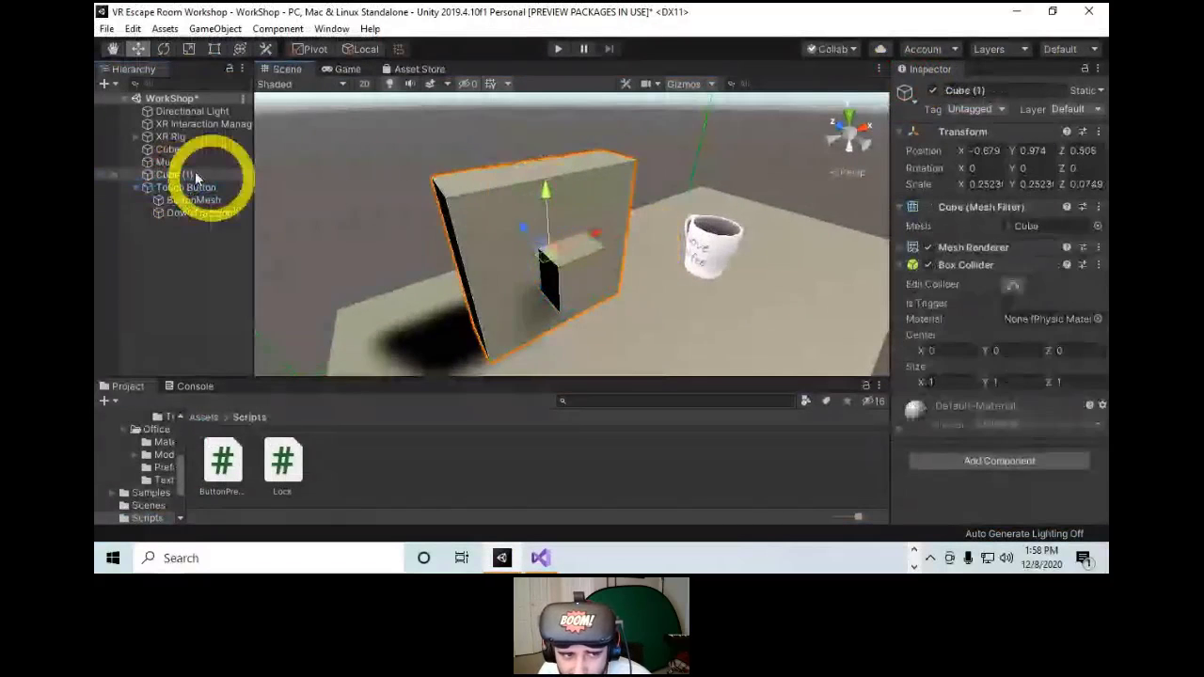
pyautogui.click(166, 162)
pyautogui.click(165, 175)
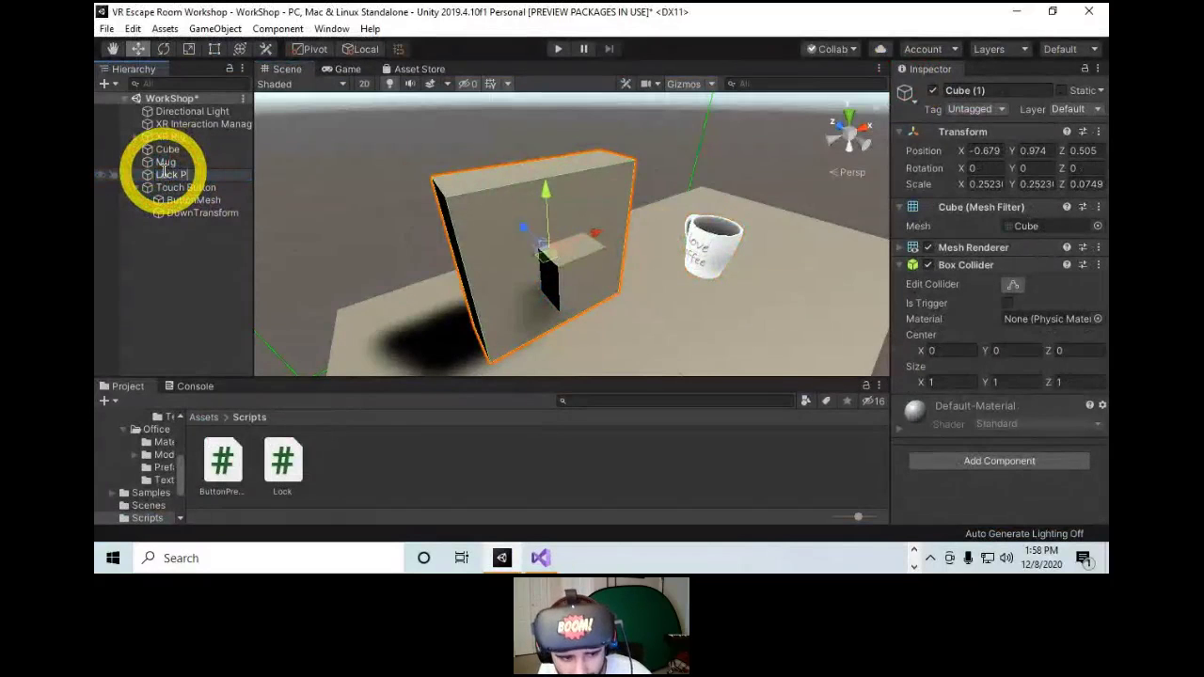
pyautogui.click(188, 255)
# Add a UI Text element as a child of the Lock Pad object.
pyautogui.click(191, 179)
pyautogui.doubleClick(192, 177)
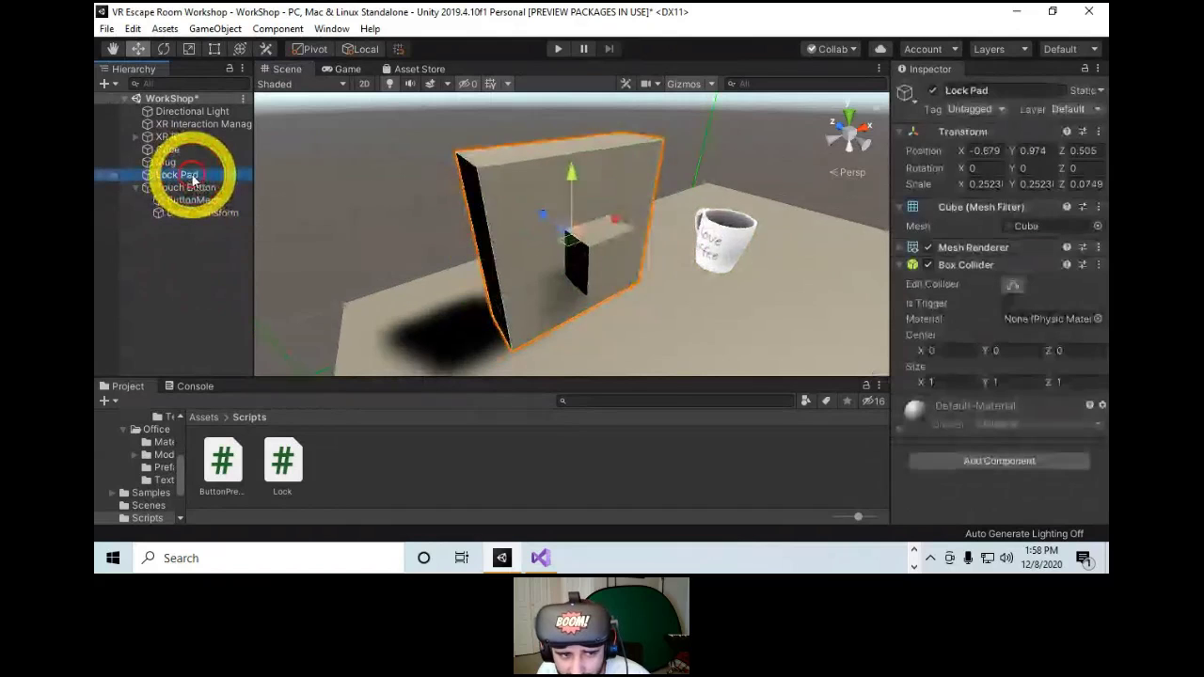
pyautogui.click(199, 246)
pyautogui.rightClick(208, 177)
pyautogui.moveTo(325, 445)
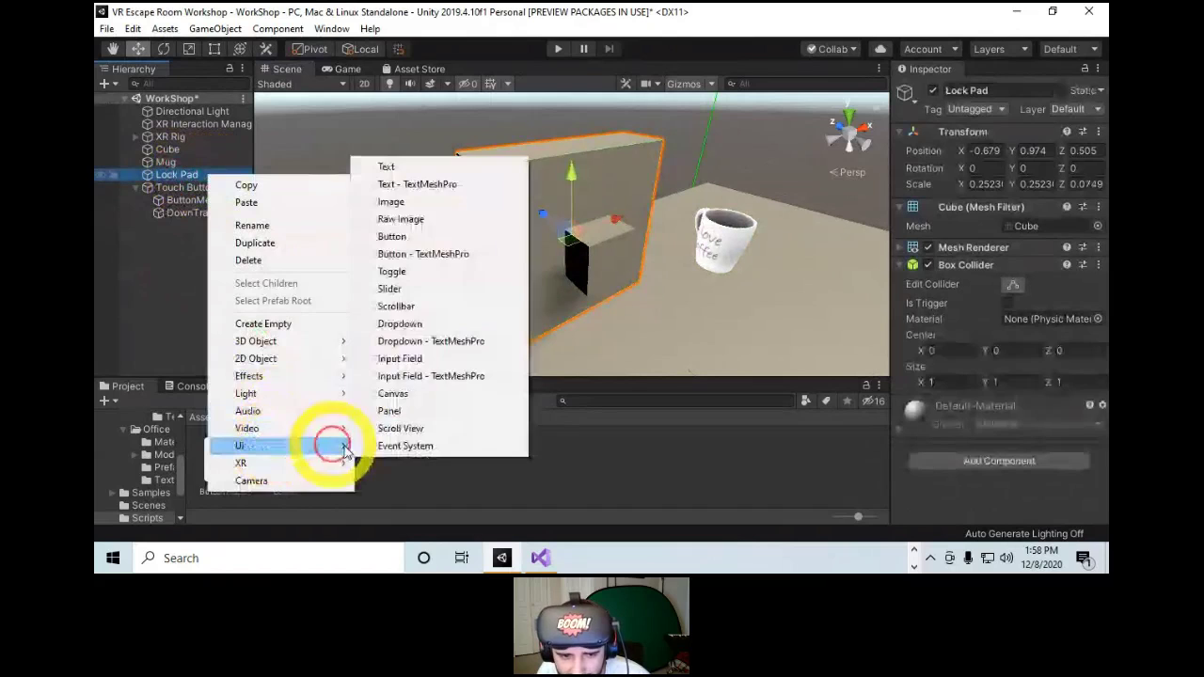
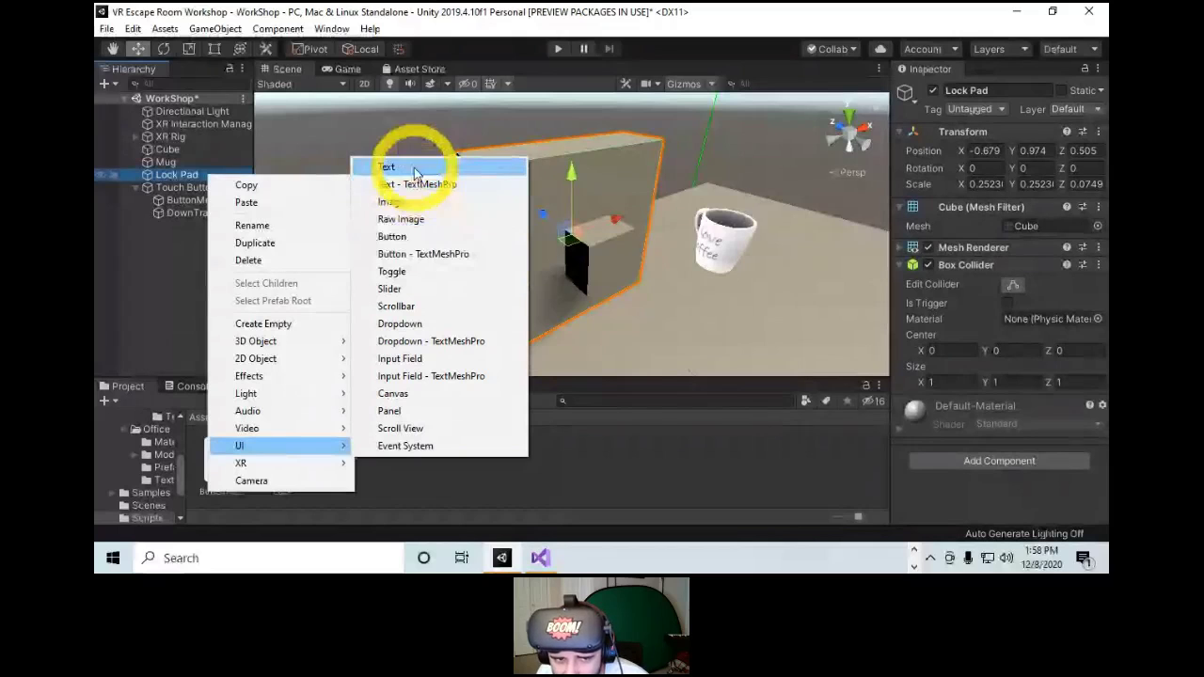
pyautogui.click(415, 174)
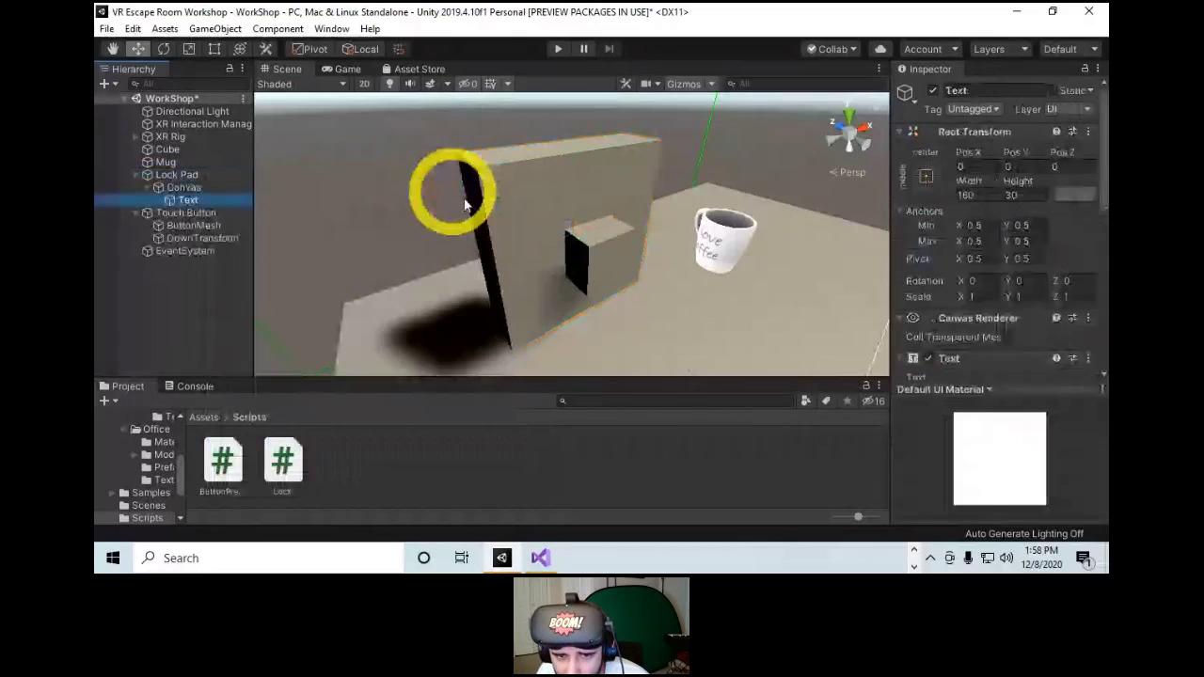
pyautogui.click(197, 203)
pyautogui.press('BackSpace')
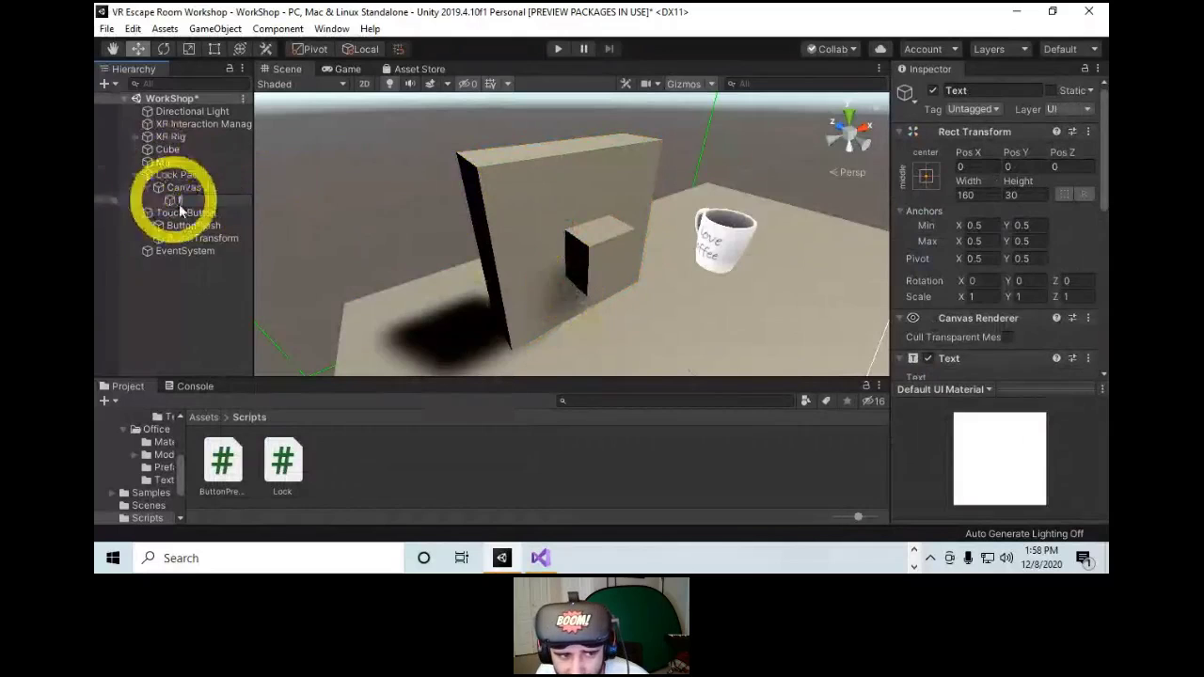
pyautogui.hotkey('ctrl', 'z')
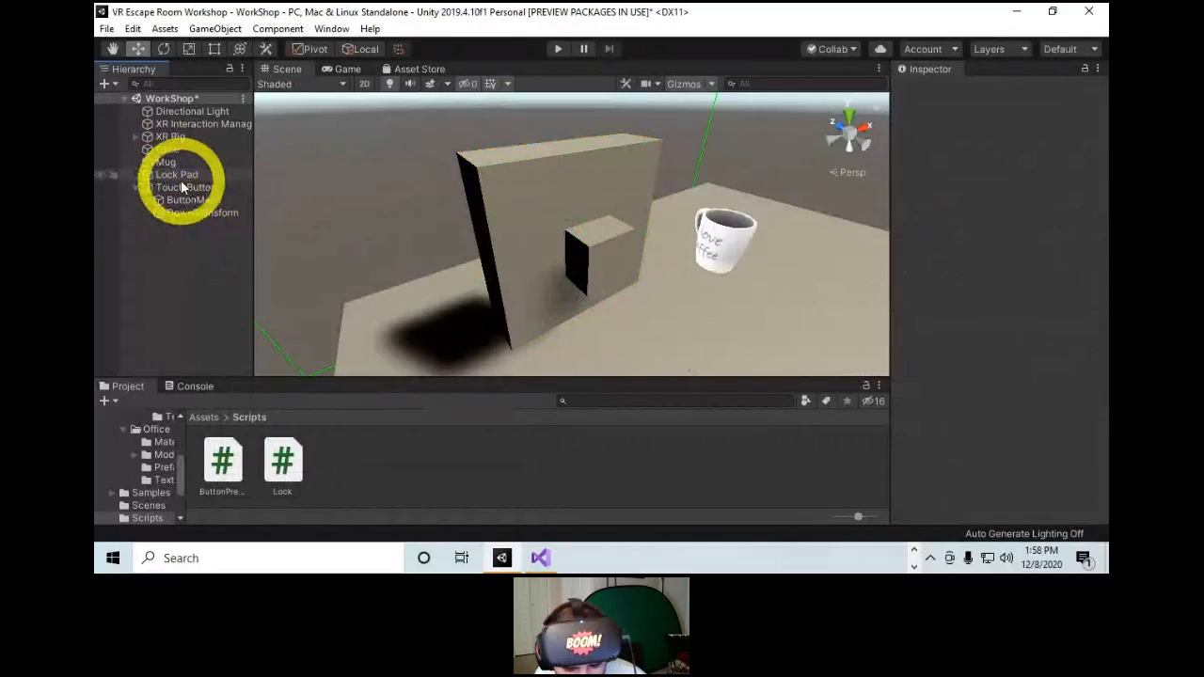
pyautogui.hotkey('ctrl', 'y')
# Set the Render Mode of the Canvas under Lock Pad to World Space.
pyautogui.doubleClick(201, 202)
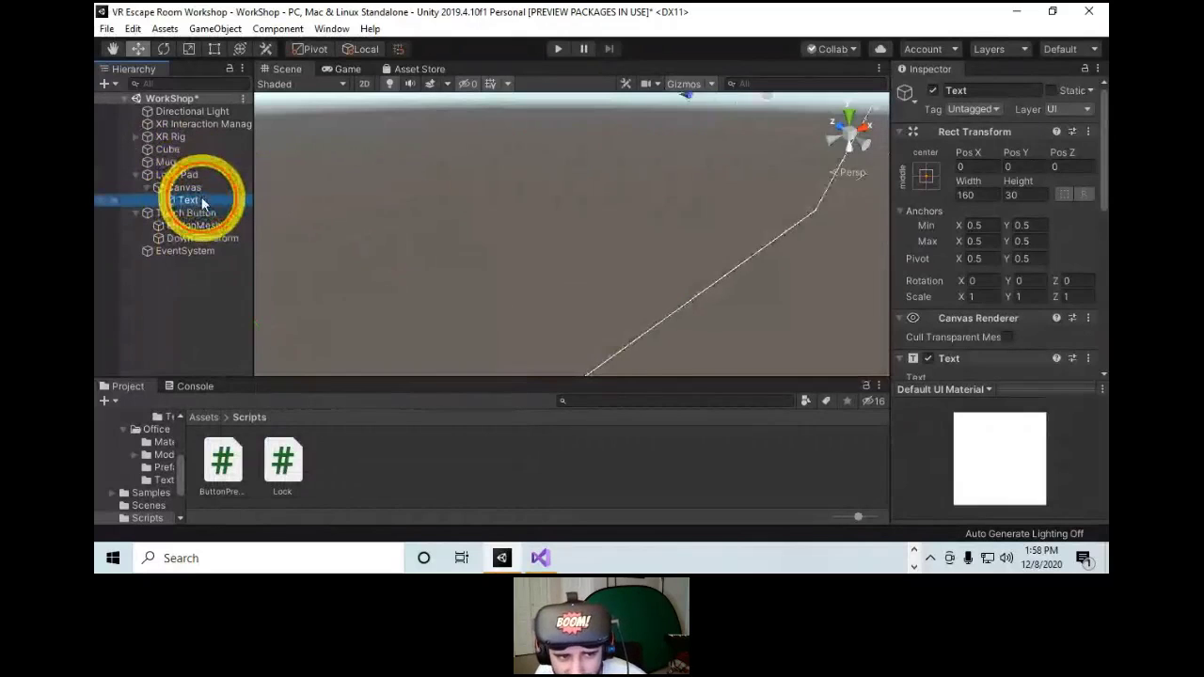
pyautogui.moveTo(782, 282); pyautogui.dragTo(681, 226, button='right')
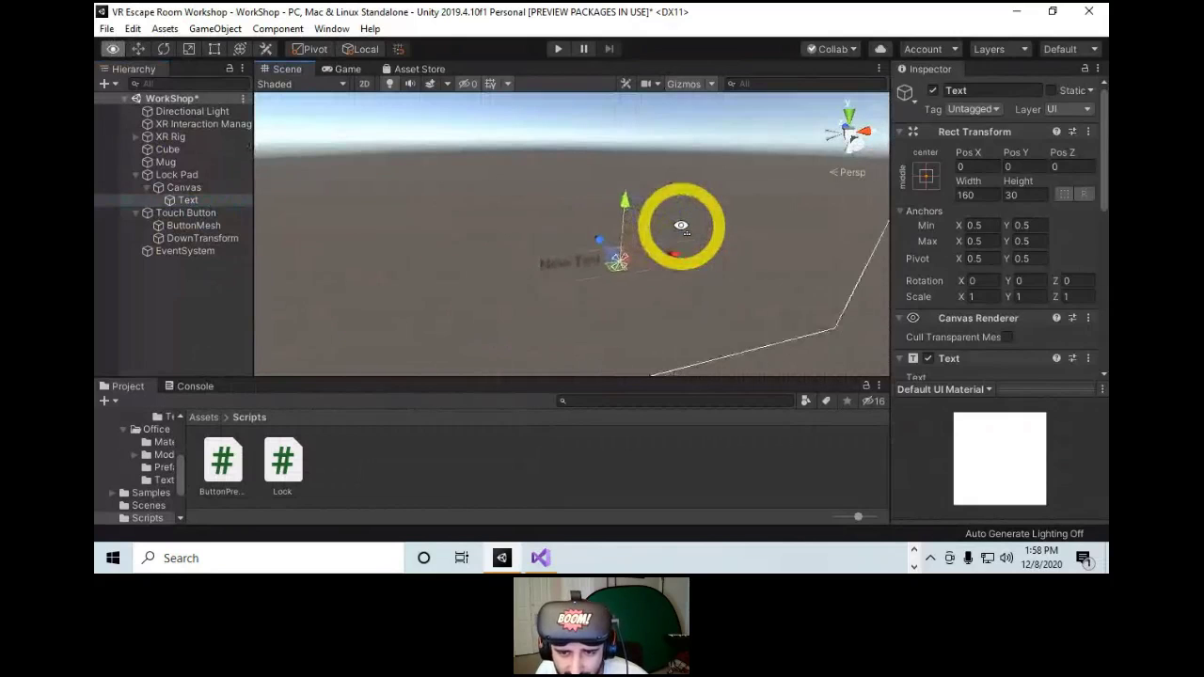
pyautogui.press('f')
pyautogui.doubleClick(187, 189)
pyautogui.keyDown('alt'); pyautogui.moveTo(488, 141); pyautogui.dragTo(612, 301, button='right'); pyautogui.keyUp('alt')
pyautogui.keyDown('alt'); pyautogui.moveTo(570, 188); pyautogui.dragTo(583, 210, button='right'); pyautogui.keyUp('alt')
pyautogui.keyDown('alt'); pyautogui.moveTo(592, 222); pyautogui.dragTo(592, 276); pyautogui.keyUp('alt')
pyautogui.click(181, 188)
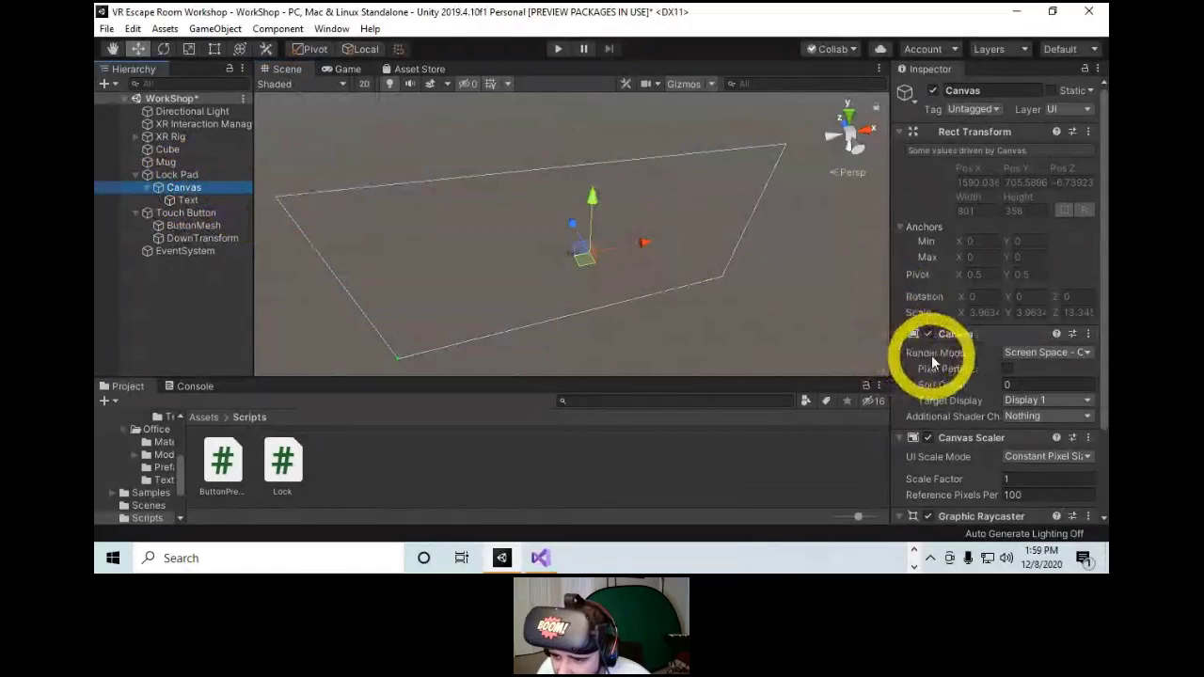
pyautogui.click(1020, 353)
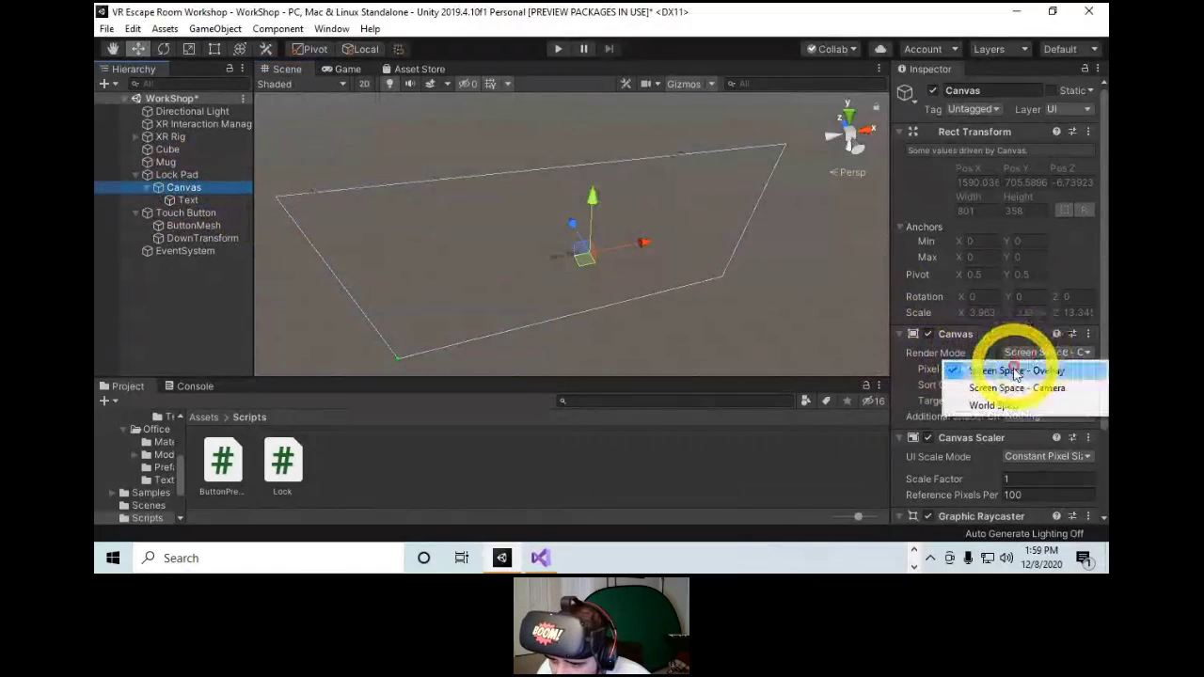
pyautogui.click(992, 407)
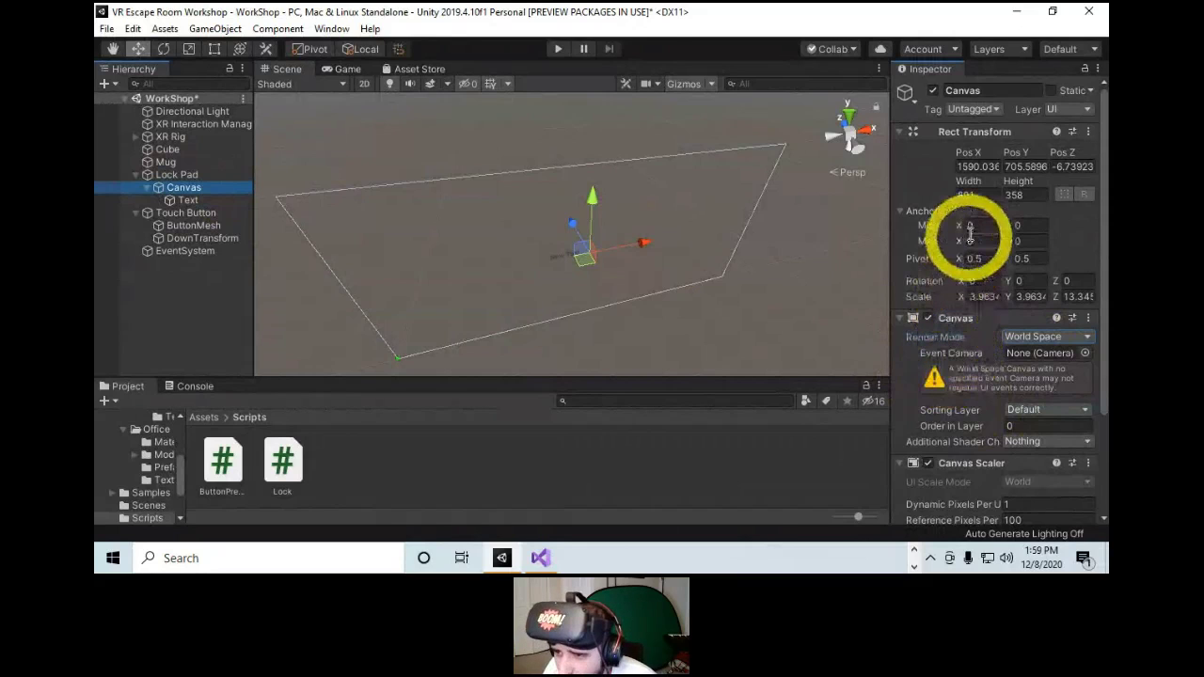
# Set the Canvas position to 0 on X, Y and Z.
pyautogui.click(978, 167)
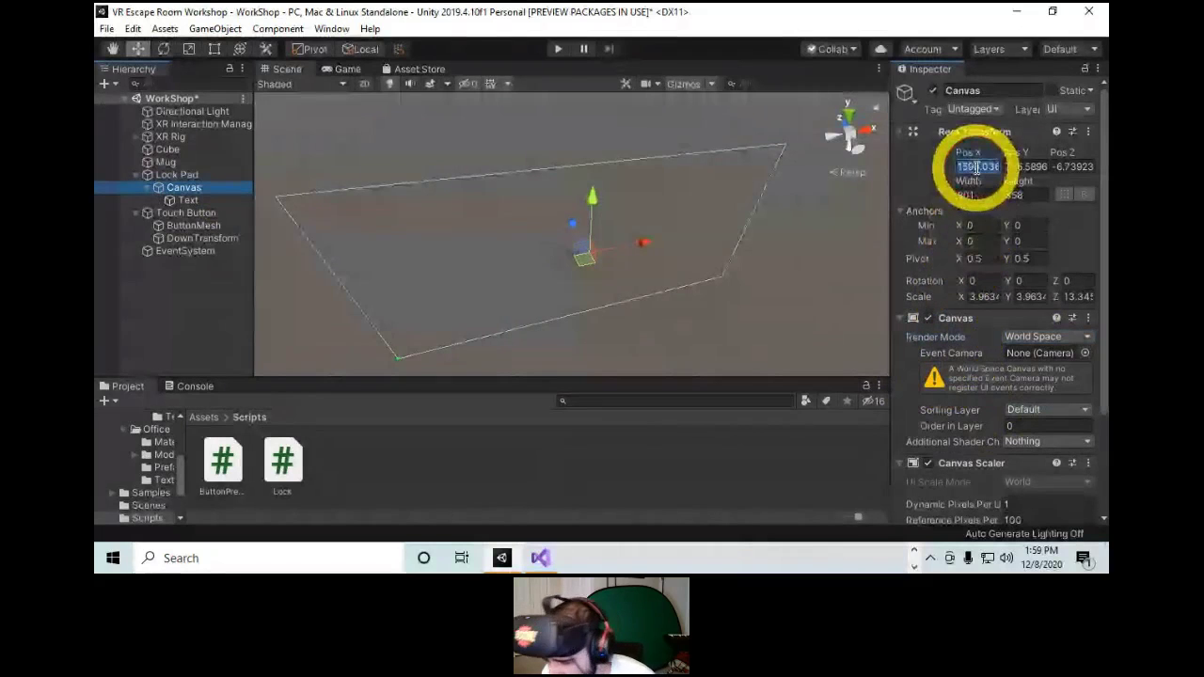
pyautogui.write('0')
pyautogui.press('Tab')
pyautogui.write('0')
pyautogui.press('Tab')
pyautogui.click(410, 219)
# Set the Canvas width to 2000 and its height to 1000.
pyautogui.doubleClick(180, 188)
pyautogui.keyDown('alt'); pyautogui.moveTo(585, 190); pyautogui.dragTo(269, 216, button='right'); pyautogui.keyUp('alt')
pyautogui.click(191, 176)
pyautogui.click(188, 187)
pyautogui.click(187, 175)
pyautogui.click(188, 187)
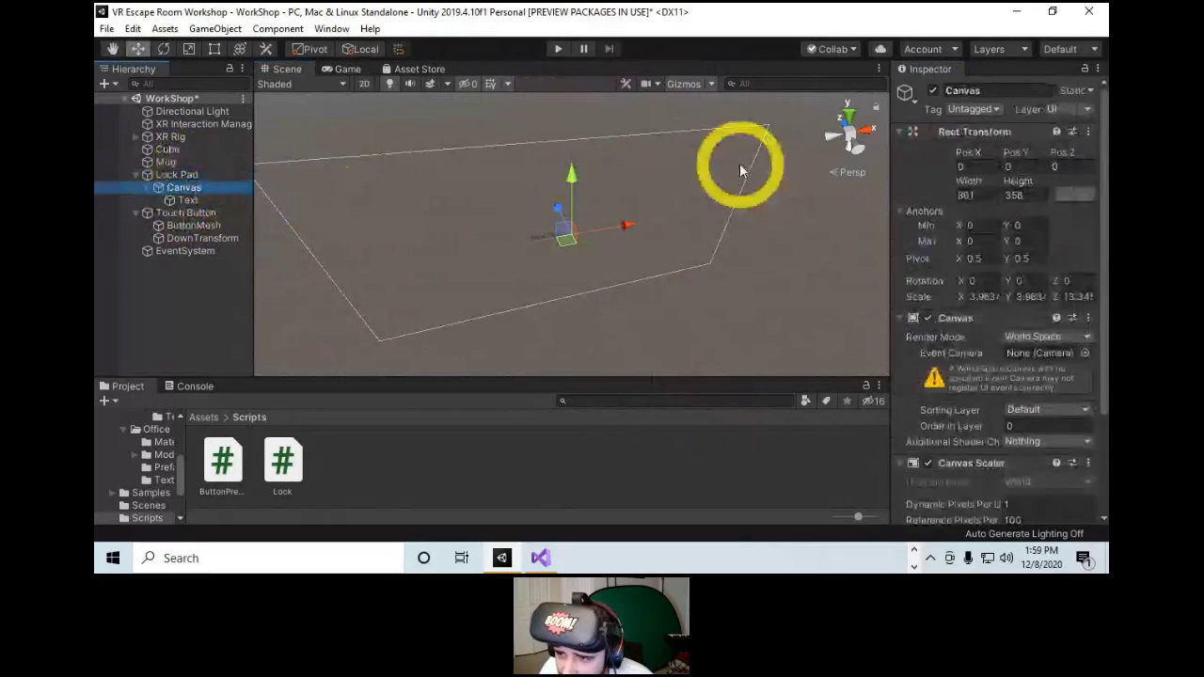
pyautogui.click(985, 195)
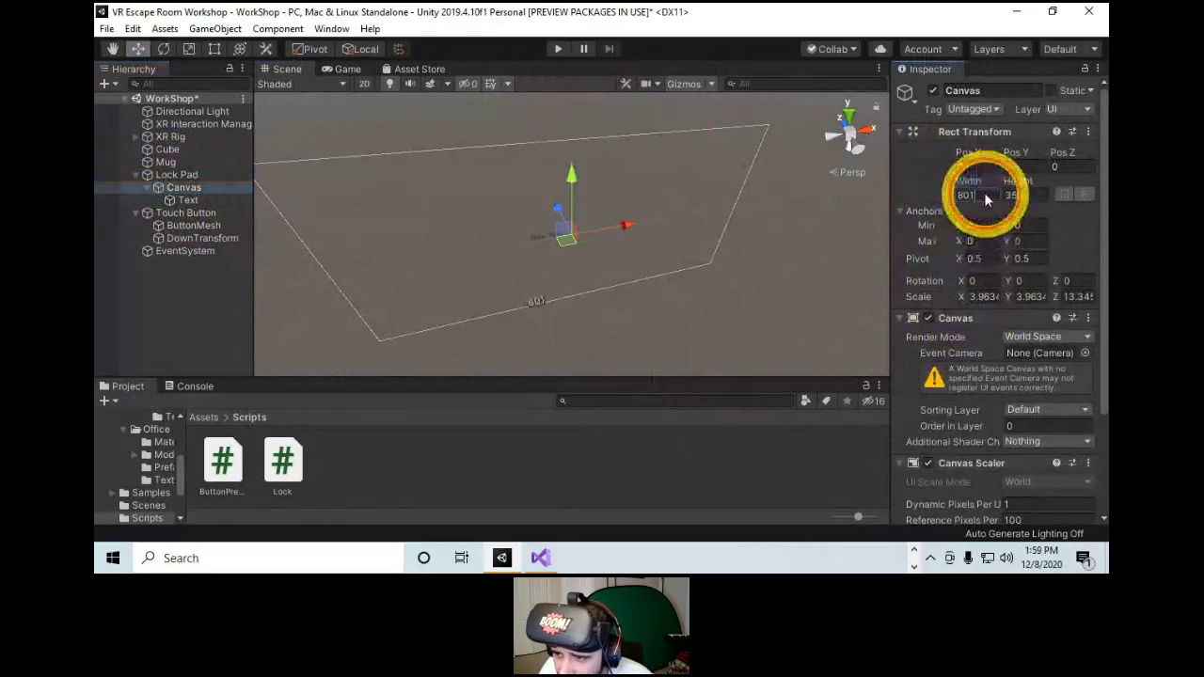
pyautogui.write('2000')
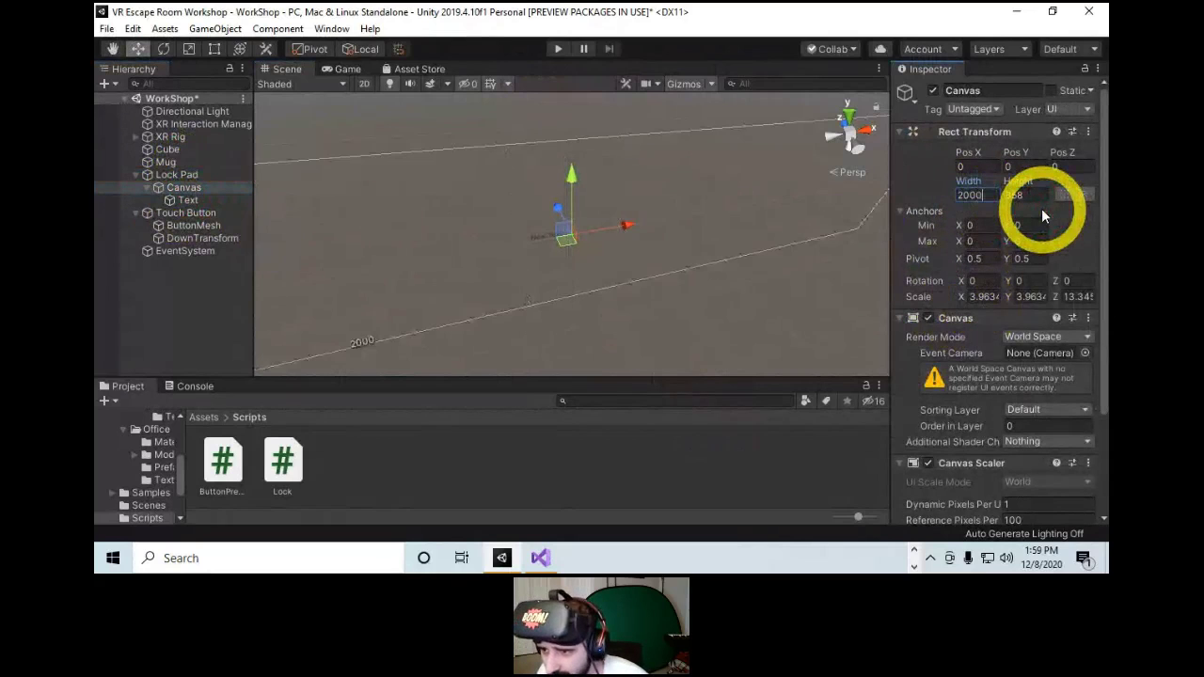
pyautogui.press('Tab')
pyautogui.write('1000')
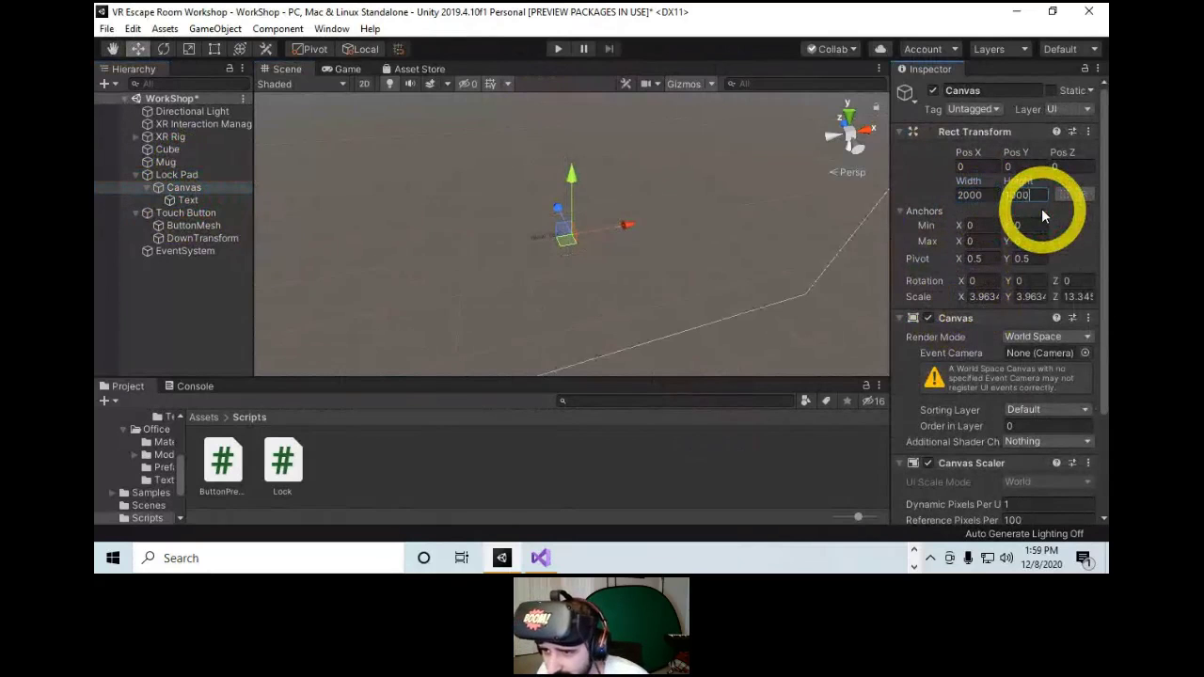
# Set the Canvas scale to 0.01 on X, 0.01 on Y and 1 on Z.
pyautogui.moveTo(649, 246)
pyautogui.mouseDown(button='right')
pyautogui.moveTo(452, 174)
pyautogui.moveTo(637, 246)
pyautogui.mouseUp(button='right')
pyautogui.moveTo(997, 299); pyautogui.dragTo(927, 307)
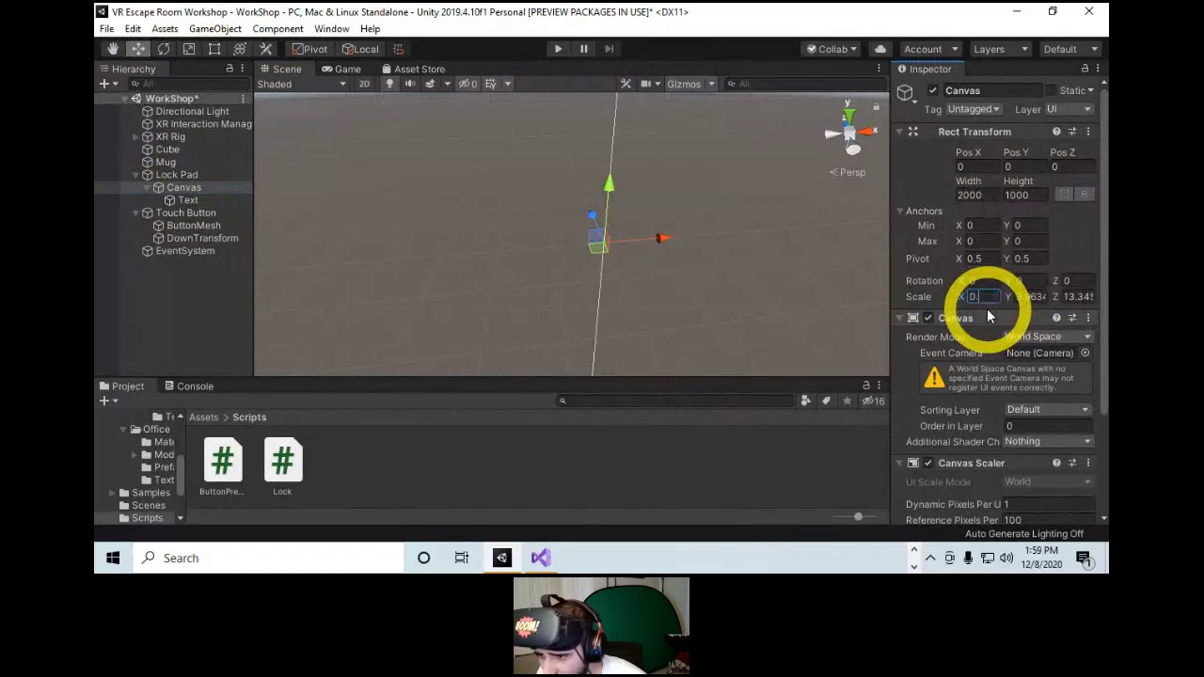
pyautogui.press('BackSpace')
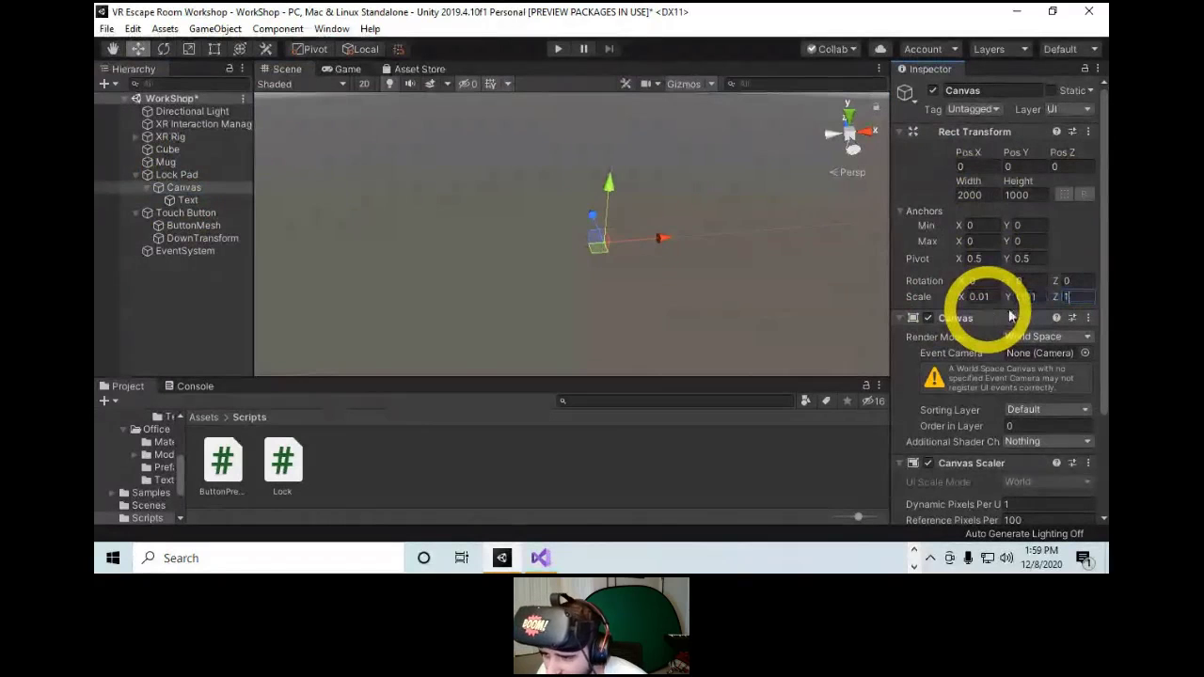
# Scale the Canvas down to roughly panel size and move it to the front of the Lock Pad, at Z about -0.57.
pyautogui.doubleClick(189, 193)
pyautogui.moveTo(673, 288); pyautogui.dragTo(652, 342, button='right')
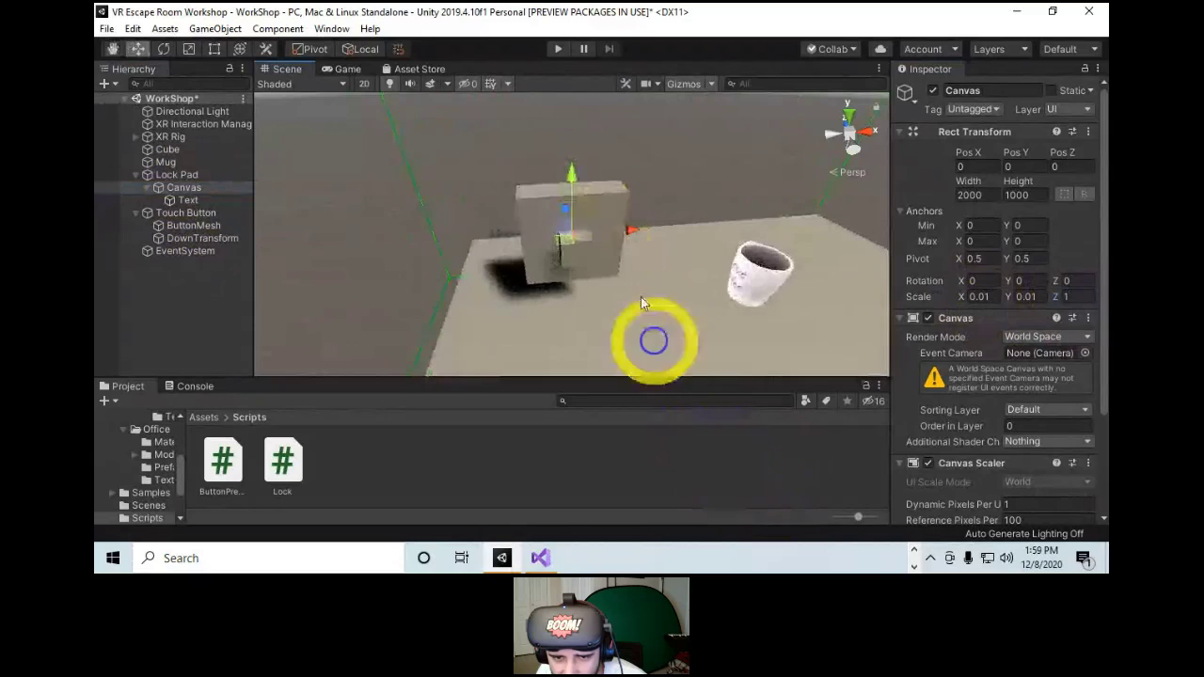
pyautogui.moveTo(576, 237); pyautogui.dragTo(545, 226)
pyautogui.press('w')
pyautogui.press('e')
pyautogui.press('r')
pyautogui.press('w')
pyautogui.press('r')
pyautogui.press('w')
# Shrink the Canvas slightly and fit it onto the upper front face of the Lock Pad, at Y about 0.329 and Z about -0.512.
pyautogui.keyDown('alt'); pyautogui.moveTo(616, 274); pyautogui.dragTo(625, 226); pyautogui.keyUp('alt')
pyautogui.click(609, 180)
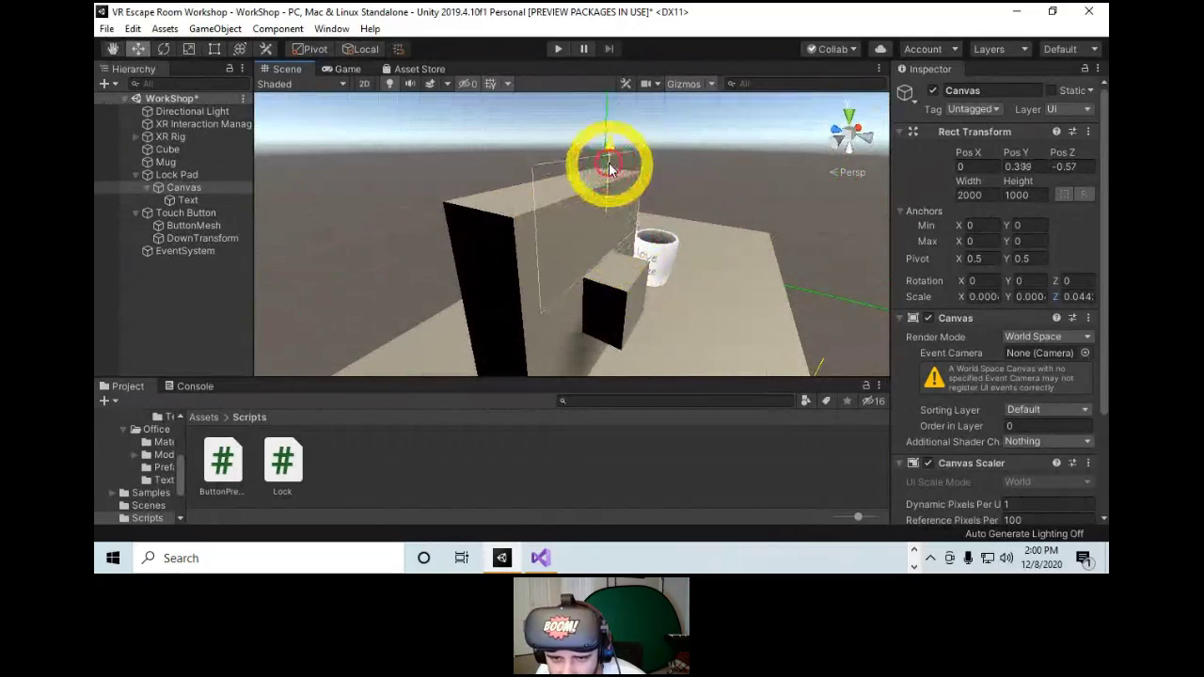
pyautogui.press('t')
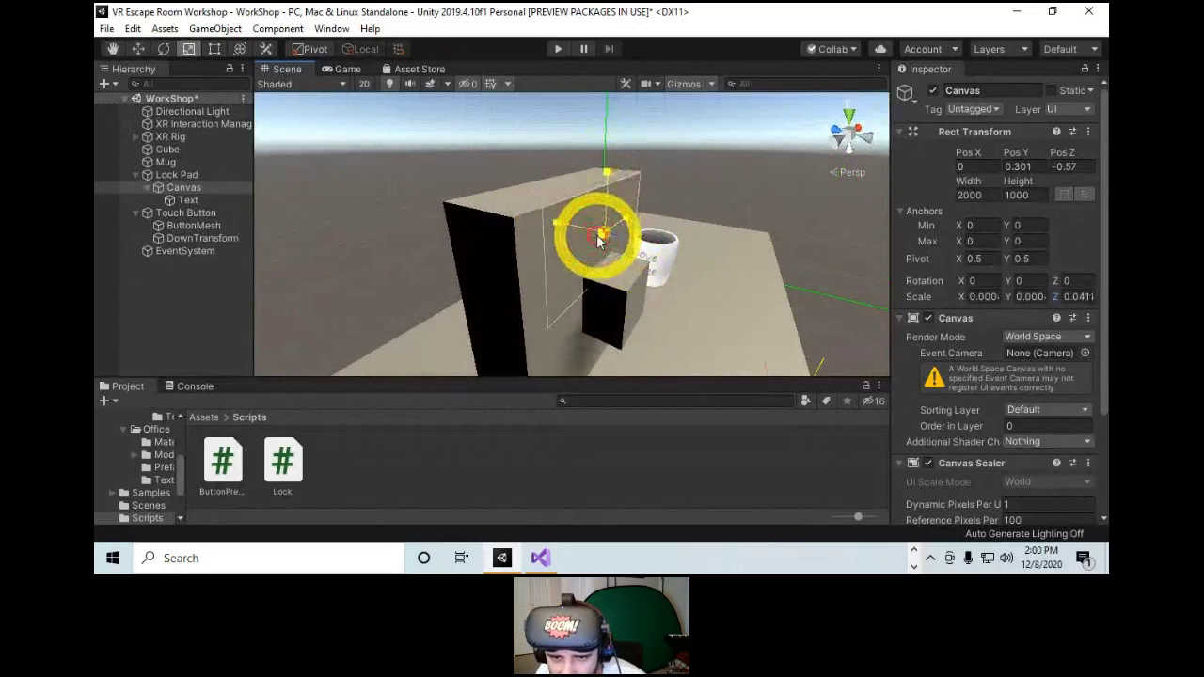
pyautogui.moveTo(597, 236); pyautogui.dragTo(594, 244)
pyautogui.press('w')
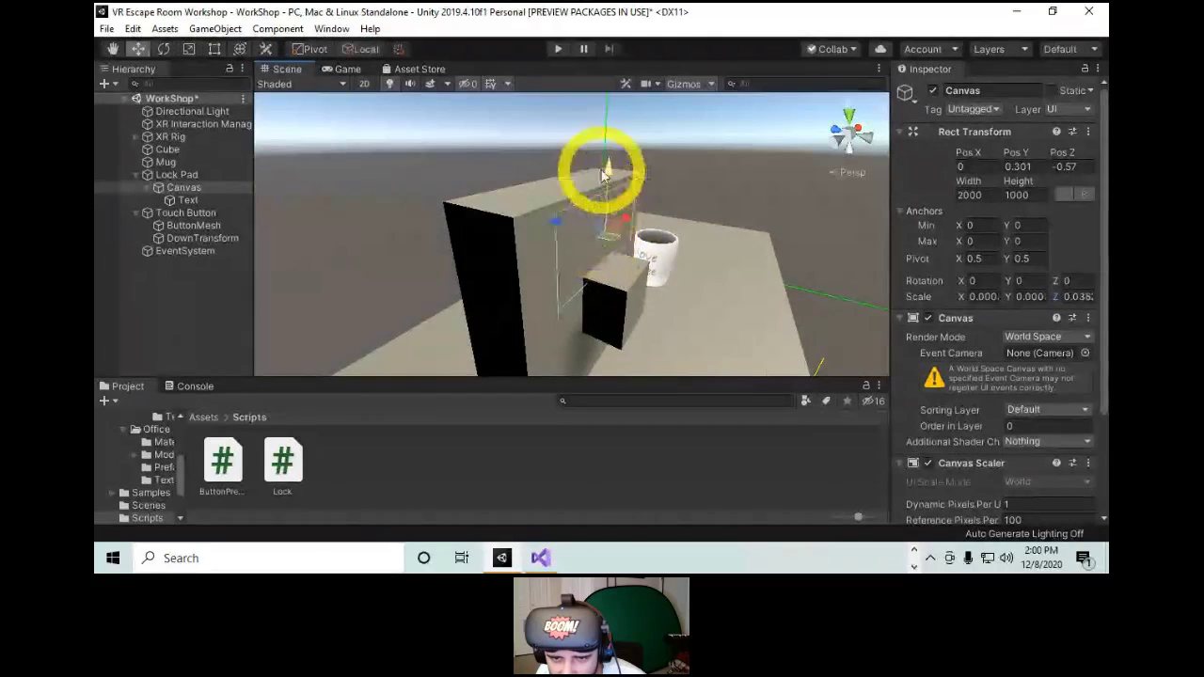
pyautogui.keyDown('alt'); pyautogui.moveTo(609, 172); pyautogui.dragTo(796, 371); pyautogui.keyUp('alt')
pyautogui.moveTo(570, 222); pyautogui.dragTo(510, 215)
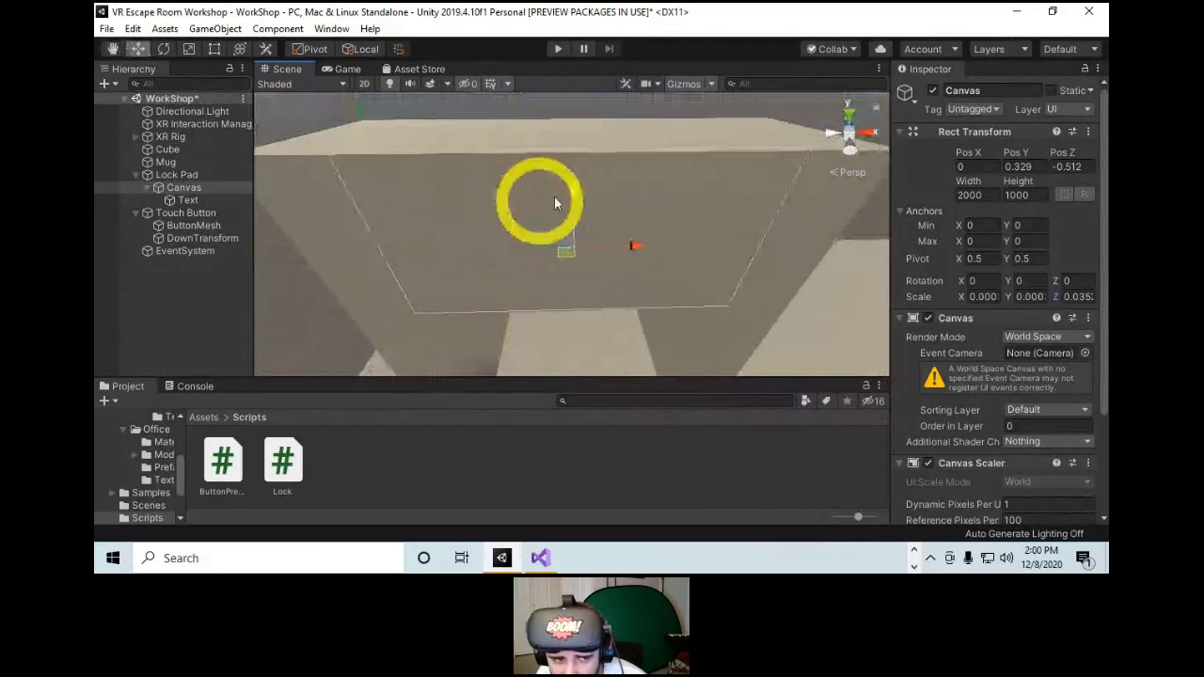
# Stretch the Text across the Canvas with anchors Min 0, 0 and Max 1, 1 and all four edge offsets set to 0.
pyautogui.click(189, 199)
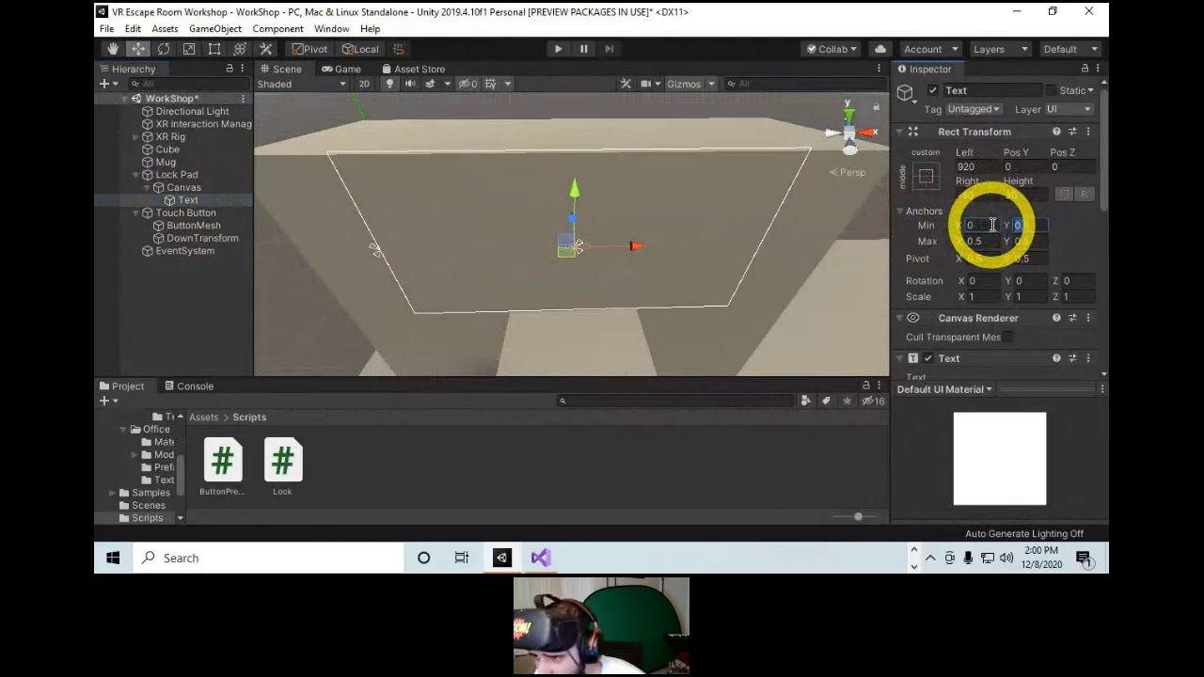
pyautogui.click(963, 167)
pyautogui.write('0')
pyautogui.click(1033, 169)
pyautogui.write('0')
pyautogui.click(990, 196)
pyautogui.write('0')
pyautogui.click(1032, 196)
pyautogui.write('0')
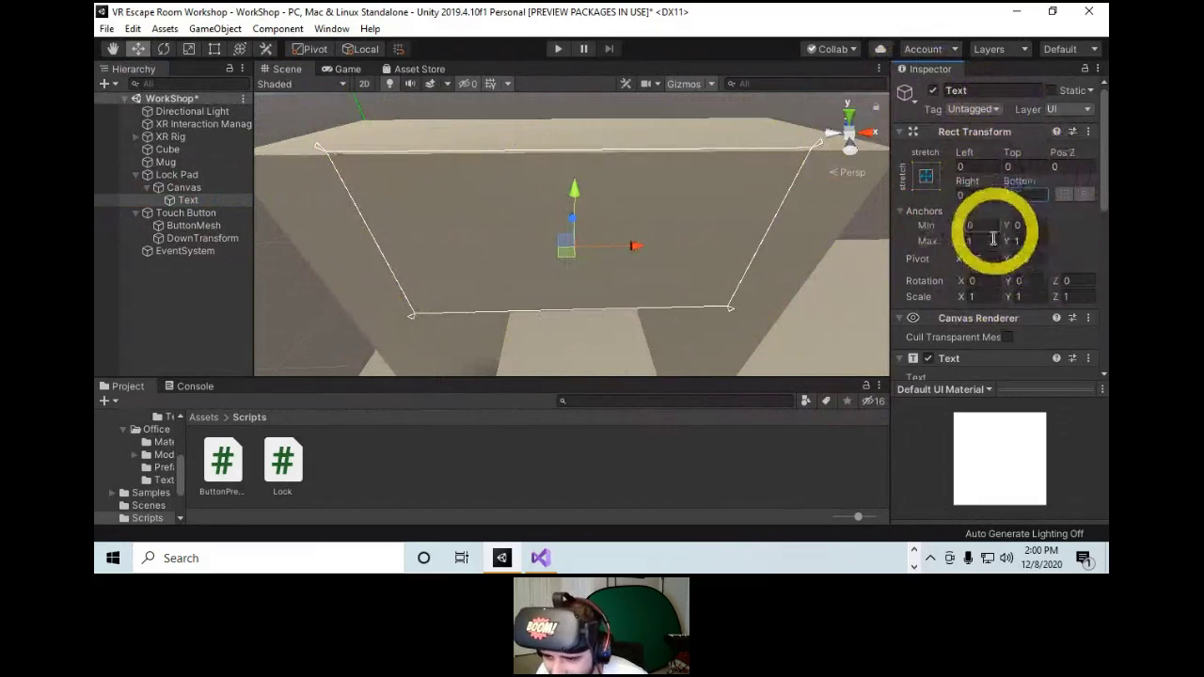
# Change the Text content to "Code:" and set its font size to 300.
pyautogui.scroll(-3, 1032, 143)
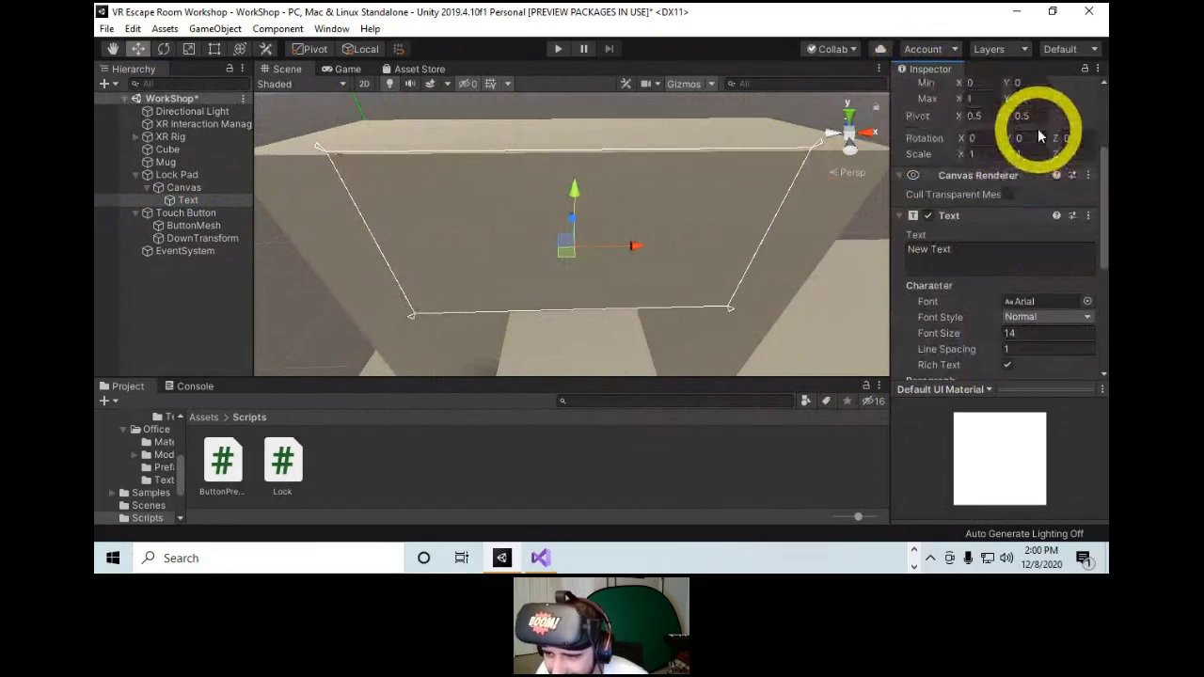
pyautogui.click(936, 254)
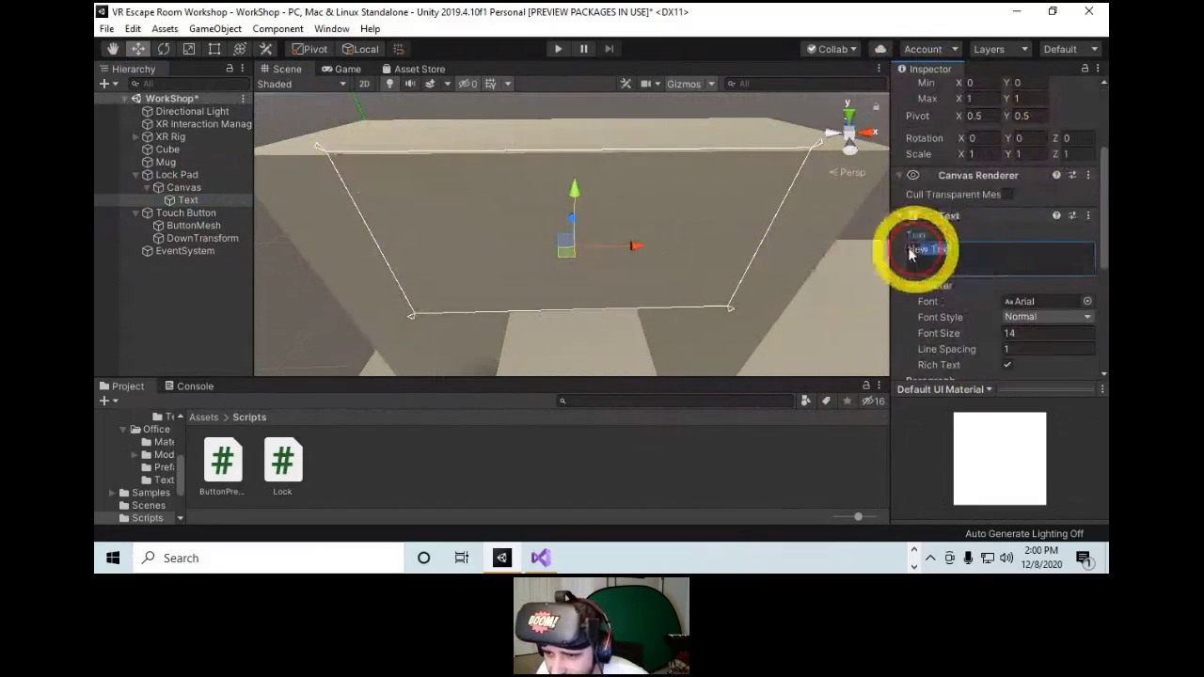
pyautogui.write('Code:')
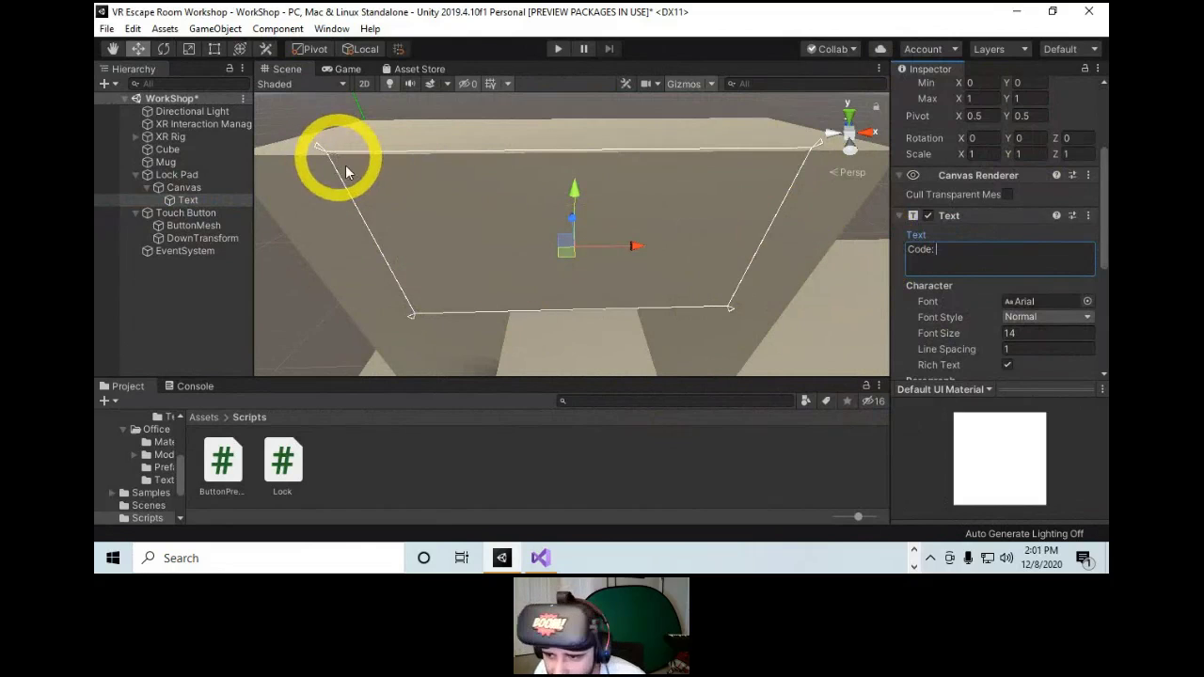
pyautogui.moveTo(931, 335); pyautogui.dragTo(628, 332)
# Set the "Code:" text color to bright red.
pyautogui.scroll(-5, 997, 329)
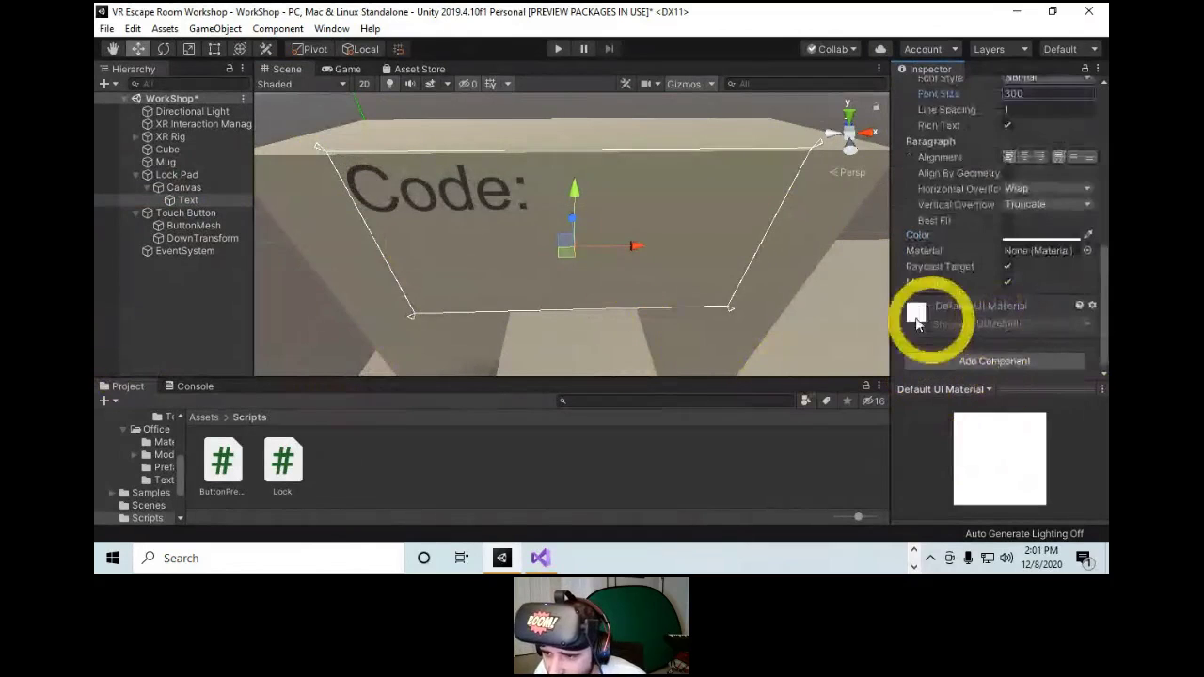
pyautogui.click(1029, 234)
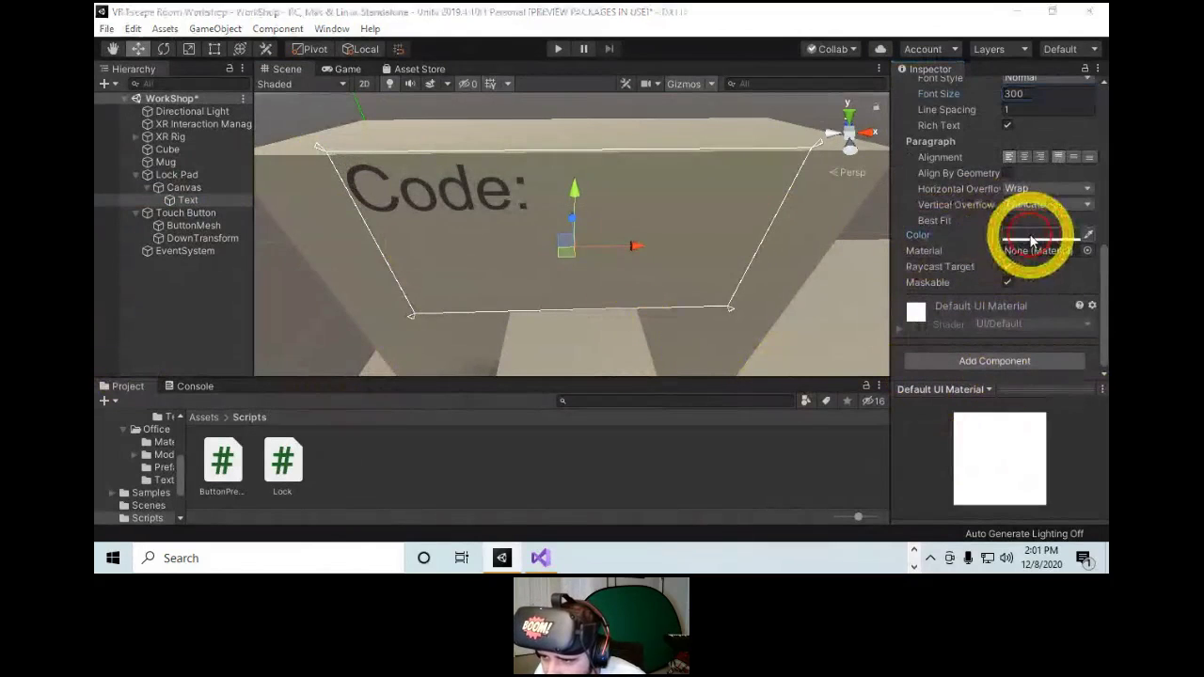
pyautogui.moveTo(764, 201); pyautogui.dragTo(781, 159)
pyautogui.moveTo(805, 293); pyautogui.dragTo(867, 241)
pyautogui.click(898, 154)
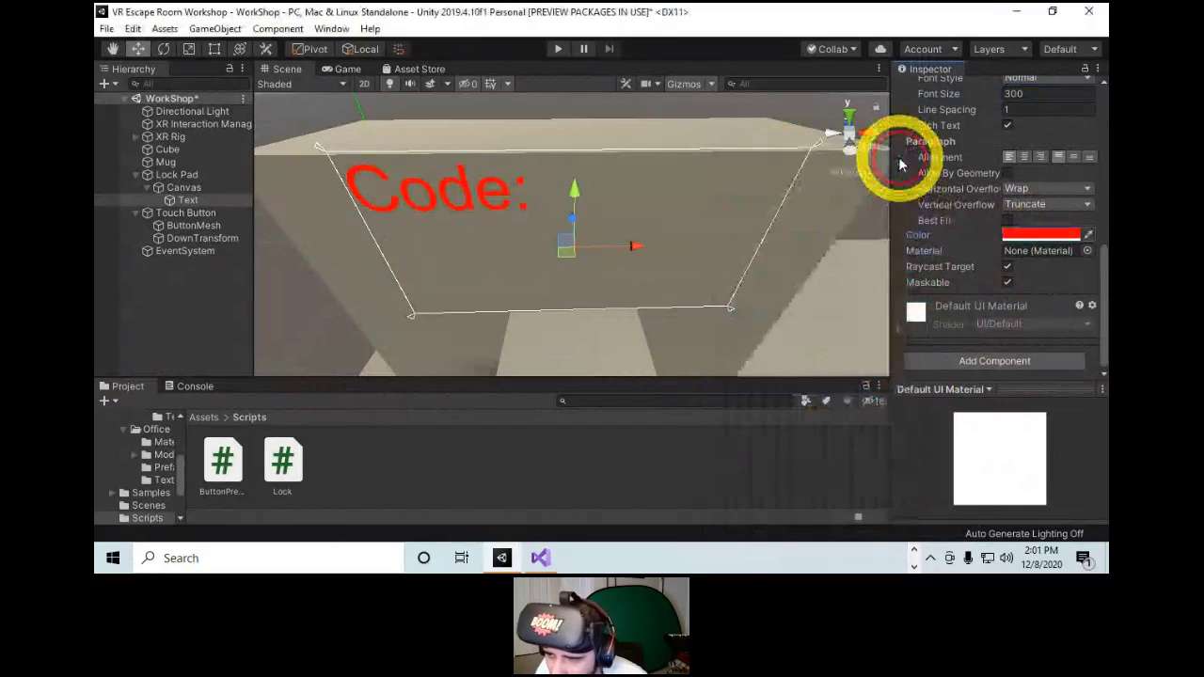
pyautogui.scroll(5, 1030, 292)
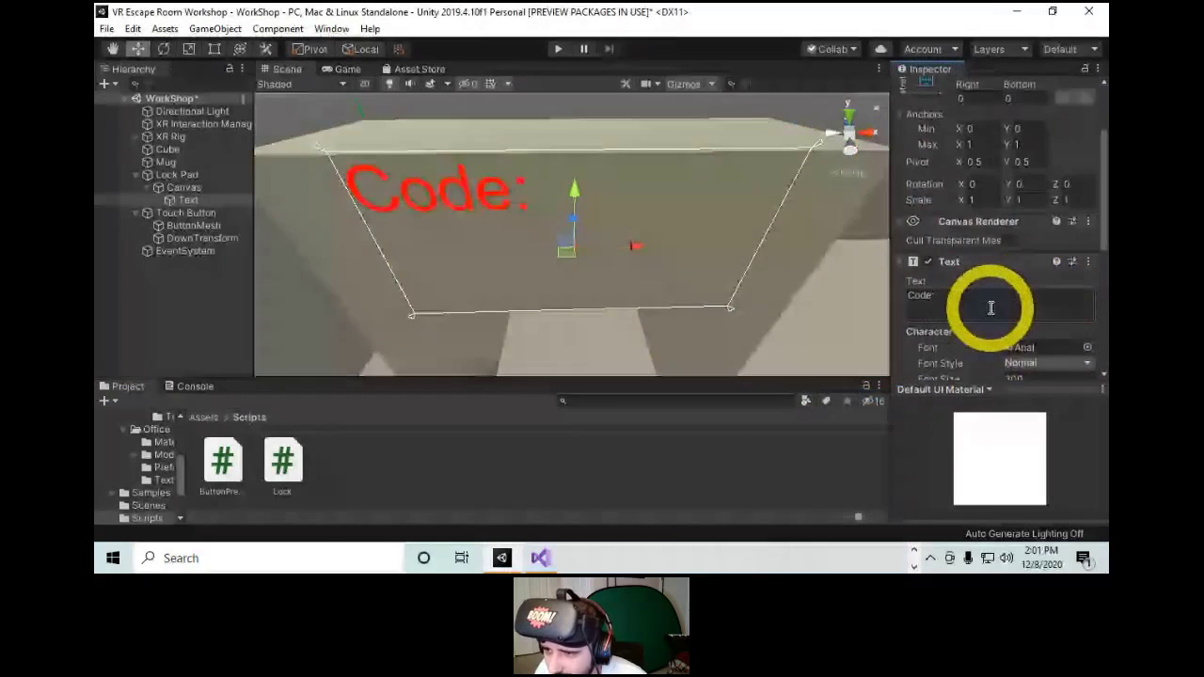
pyautogui.scroll(-5, 585, 261)
pyautogui.scroll(5, 587, 260)
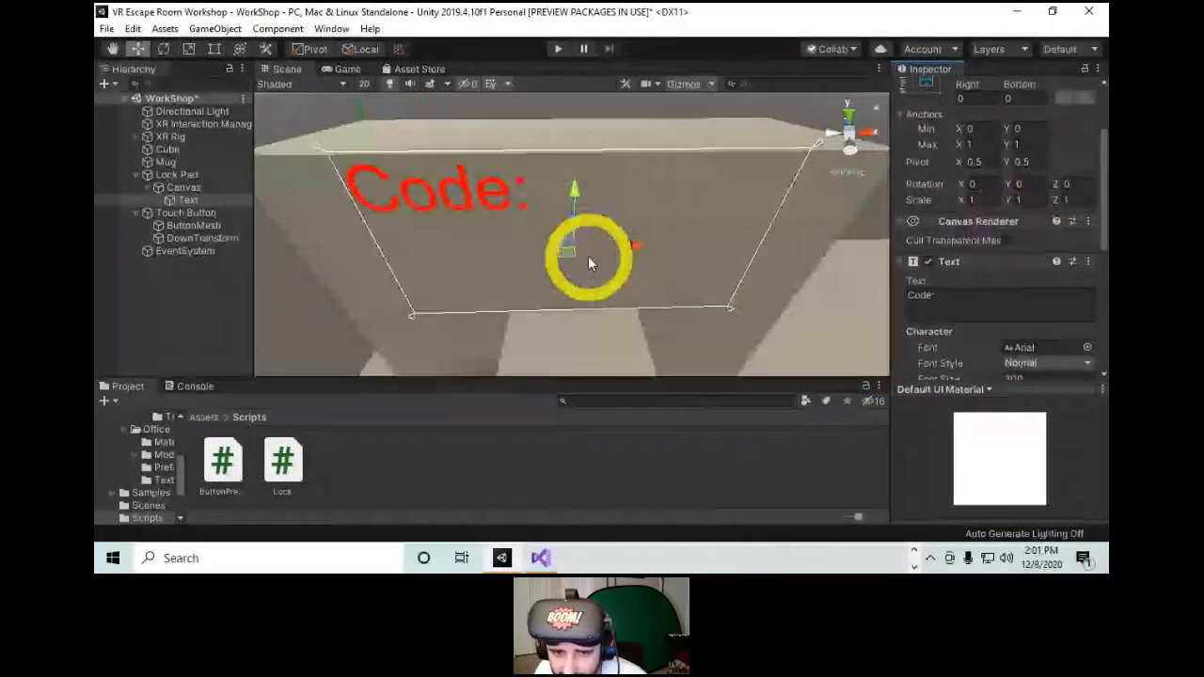
pyautogui.moveTo(576, 301)
pyautogui.keyDown('alt'); pyautogui.mouseDown()
pyautogui.moveTo(574, 260)
pyautogui.moveTo(568, 290)
pyautogui.mouseUp(); pyautogui.keyUp('alt')
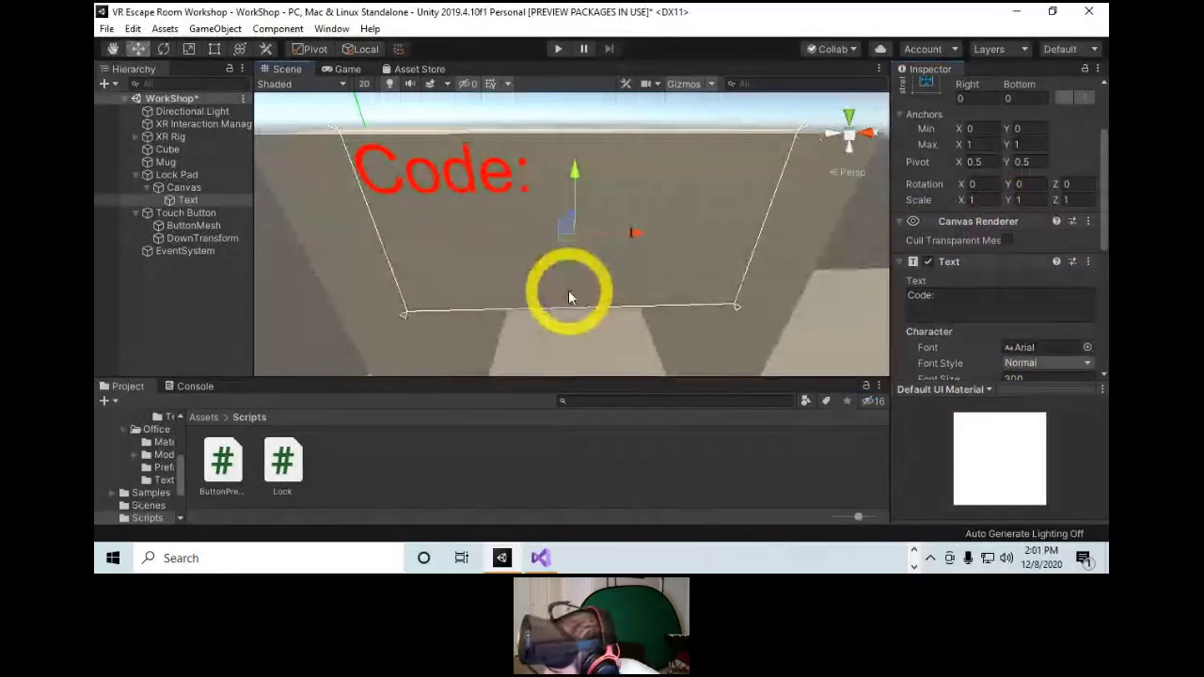
pyautogui.press('alt')
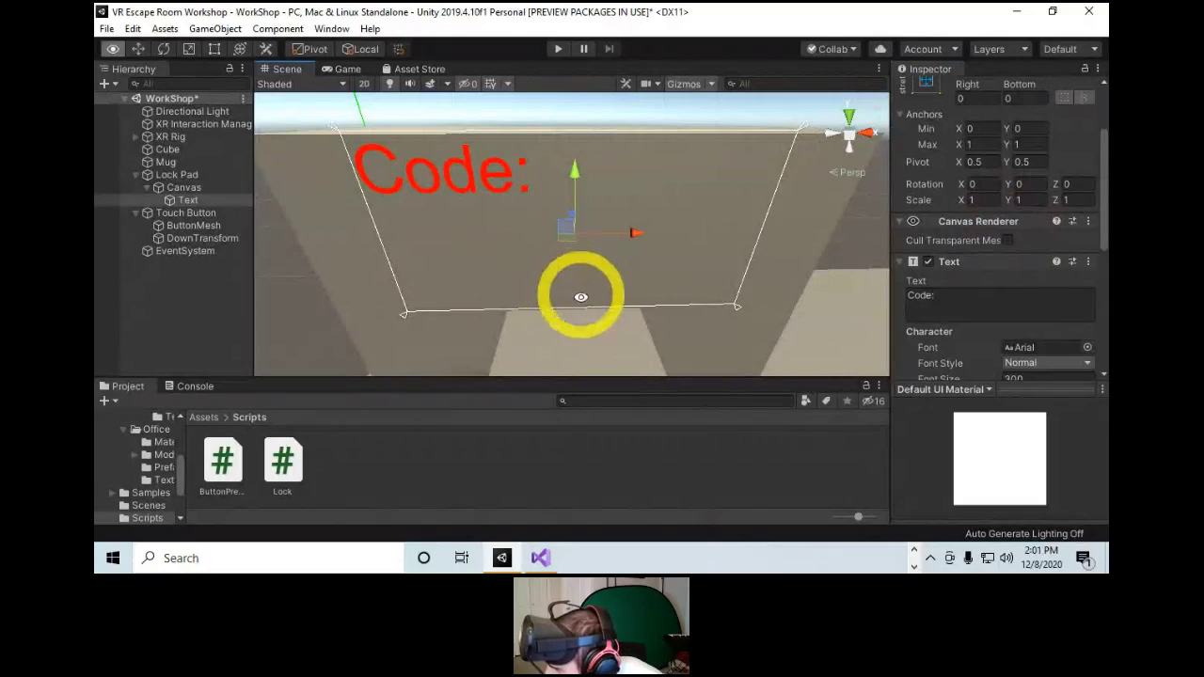
pyautogui.keyDown('alt'); pyautogui.moveTo(553, 300); pyautogui.dragTo(573, 208, button='right'); pyautogui.keyUp('alt')
pyautogui.keyDown('alt'); pyautogui.moveTo(573, 213); pyautogui.dragTo(537, 261); pyautogui.keyUp('alt')
pyautogui.click(585, 324)
pyautogui.moveTo(586, 325); pyautogui.dragTo(631, 320)
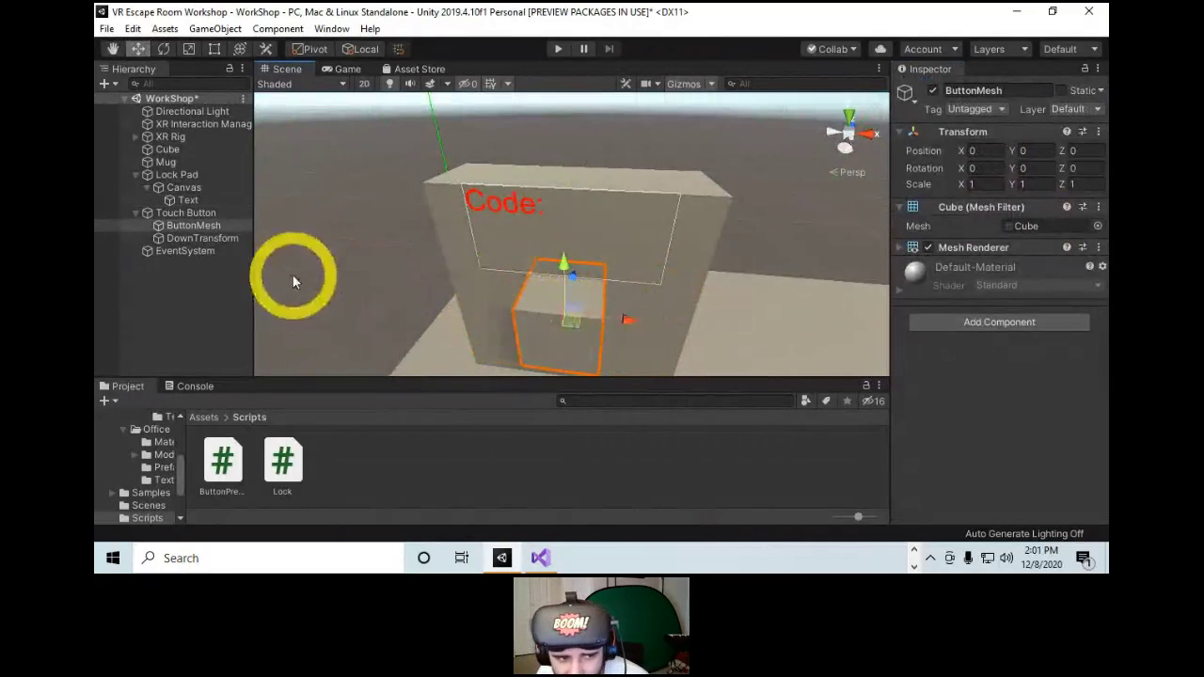
pyautogui.click(213, 227)
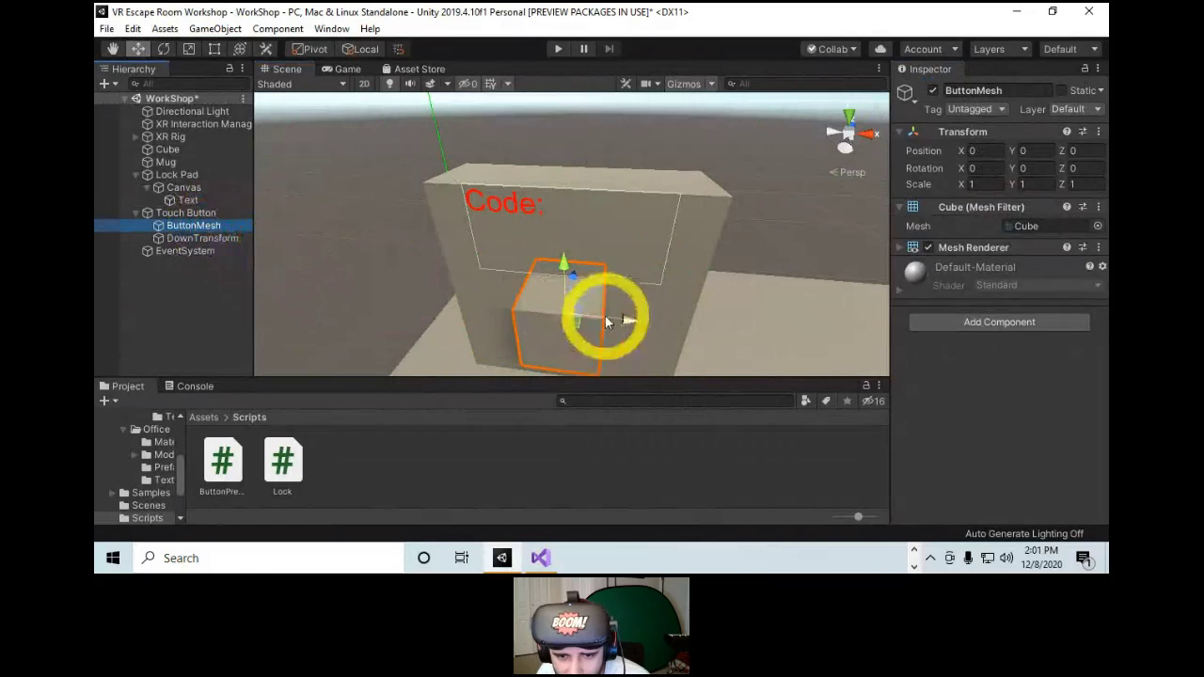
pyautogui.click(205, 224)
pyautogui.click(564, 320)
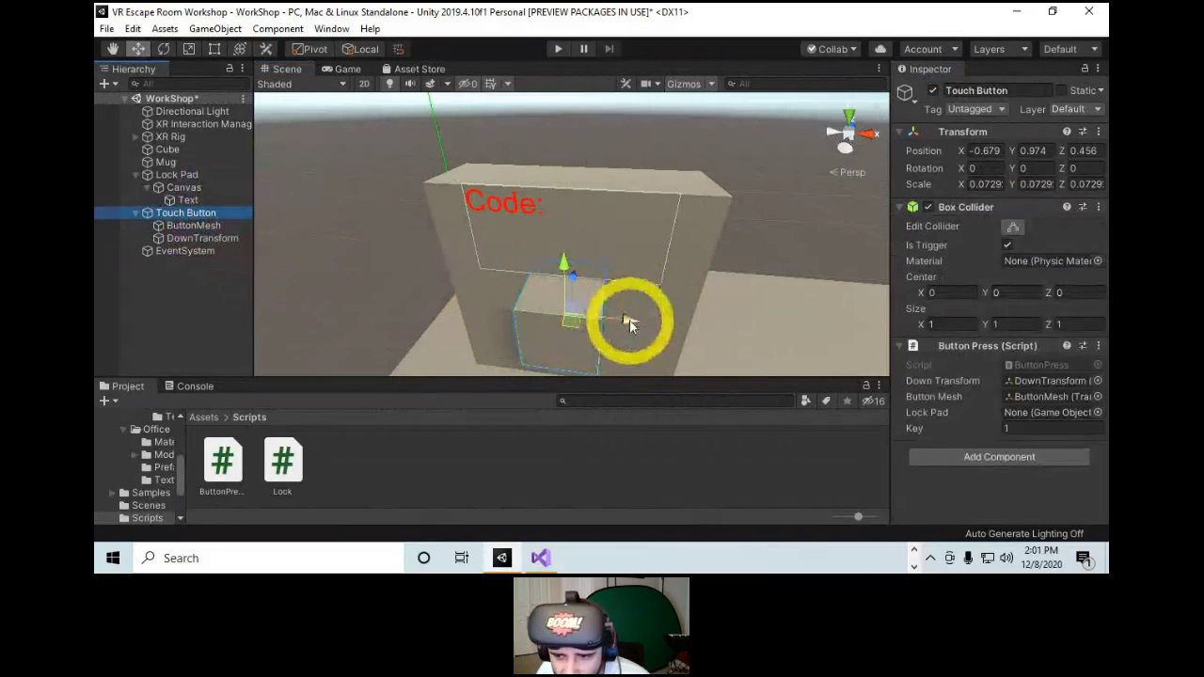
pyautogui.keyDown('alt'); pyautogui.moveTo(629, 320); pyautogui.dragTo(463, 273); pyautogui.keyUp('alt')
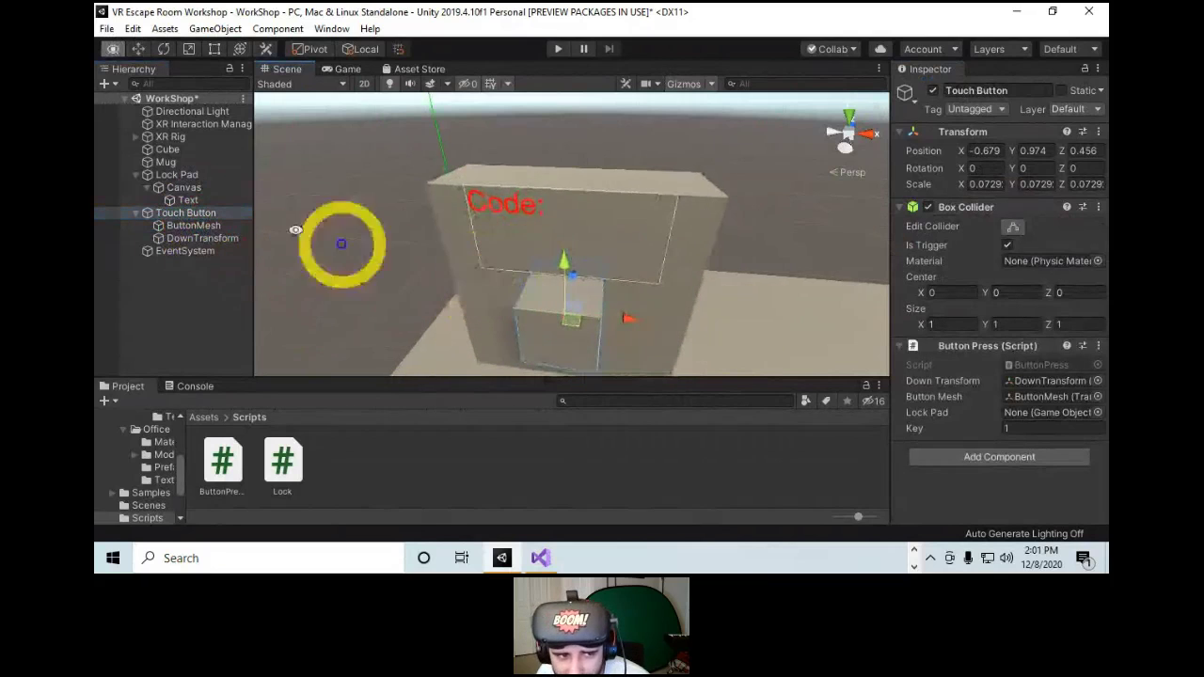
# Attach the Lock script from the Scripts folder to the Lock Pad object.
pyautogui.click(177, 175)
pyautogui.click(282, 463)
pyautogui.moveTo(282, 462); pyautogui.dragTo(926, 500)
# Set the Lock script's Code to 21 and assign the Canvas's Text object as its Code Display.
pyautogui.scroll(-2, 1006, 410)
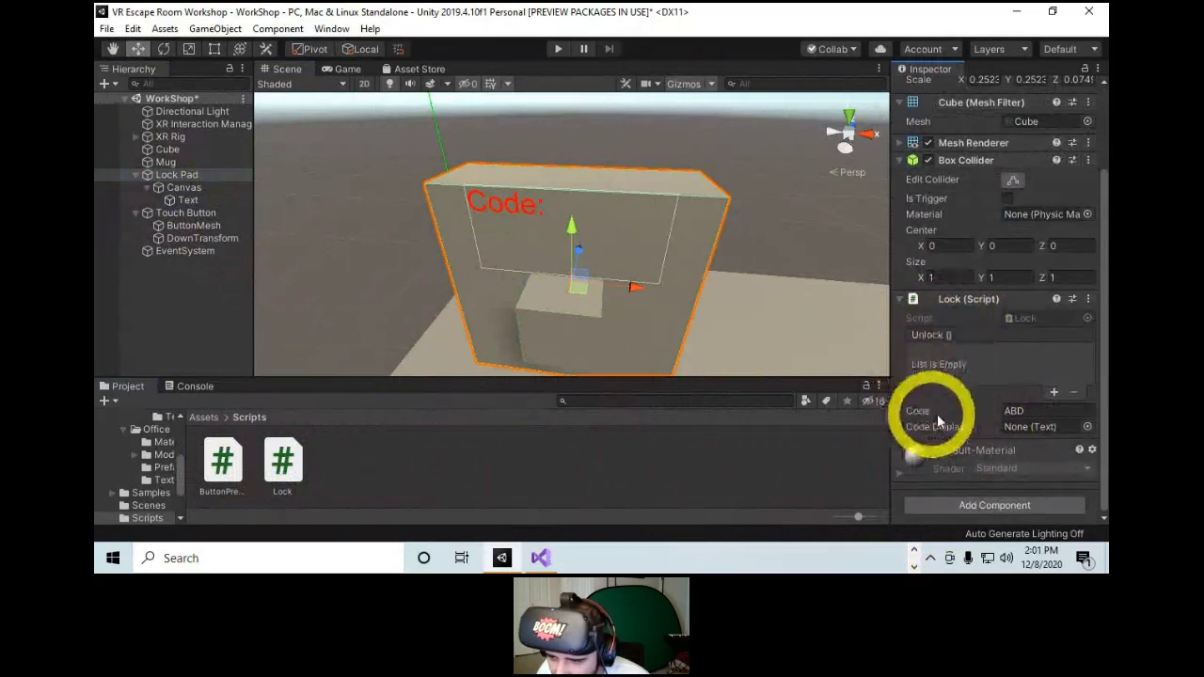
pyautogui.click(965, 407)
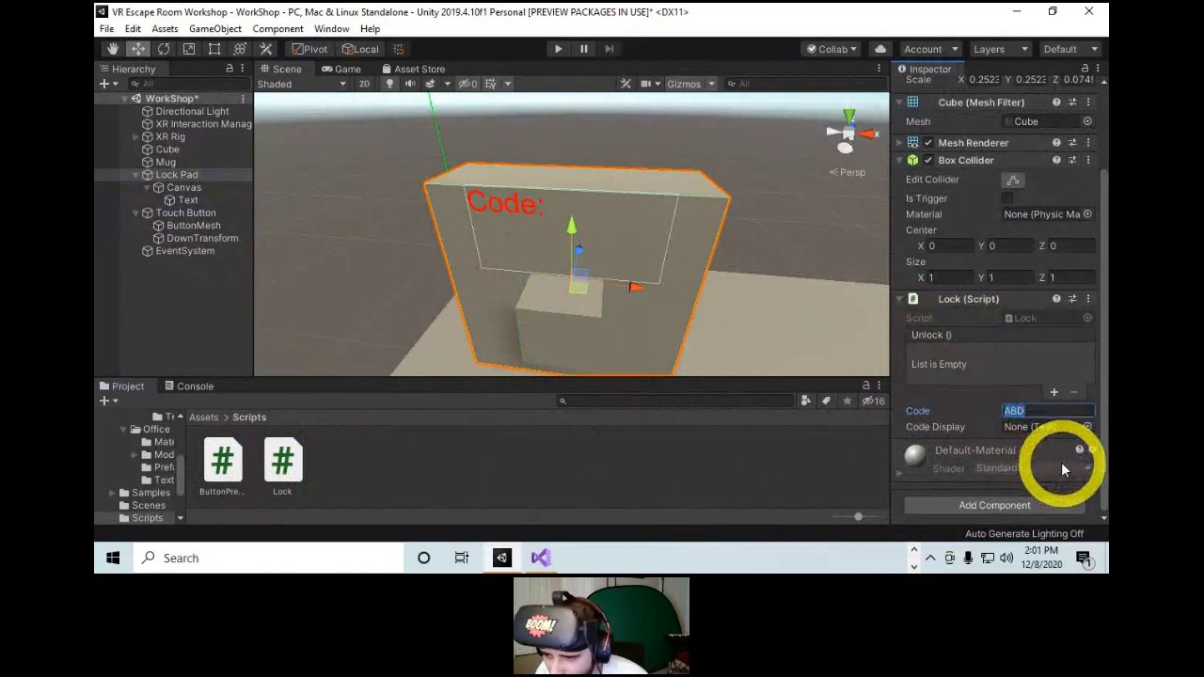
pyautogui.write('21')
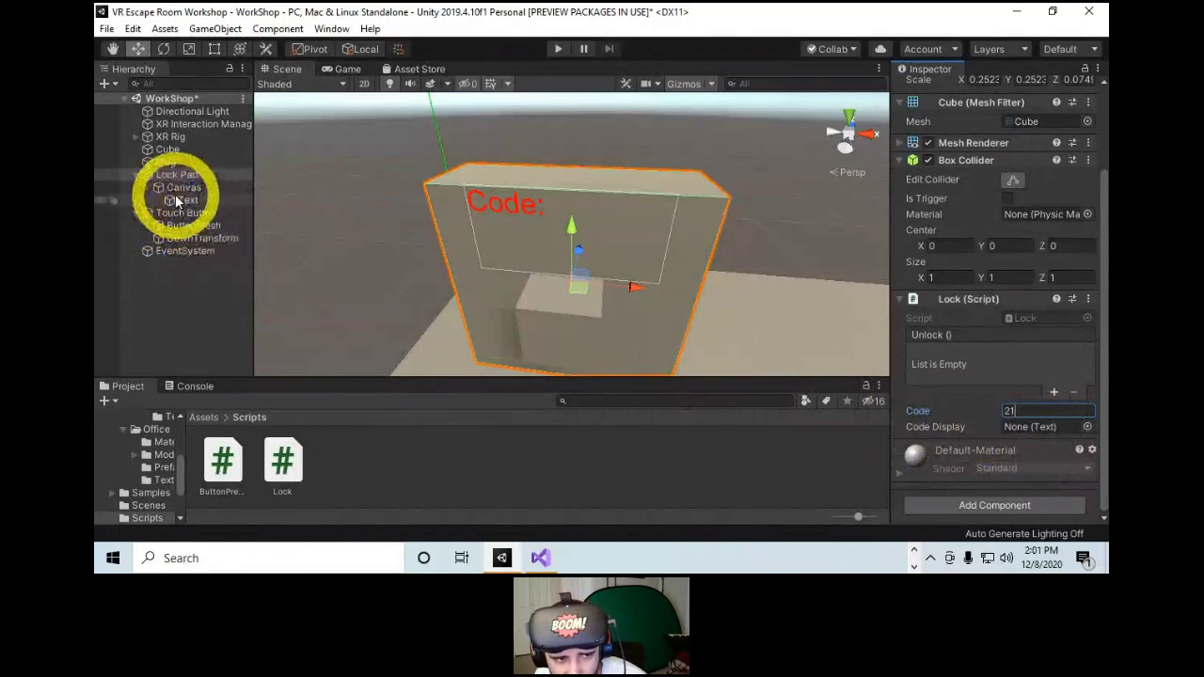
pyautogui.moveTo(187, 203); pyautogui.dragTo(1023, 438)
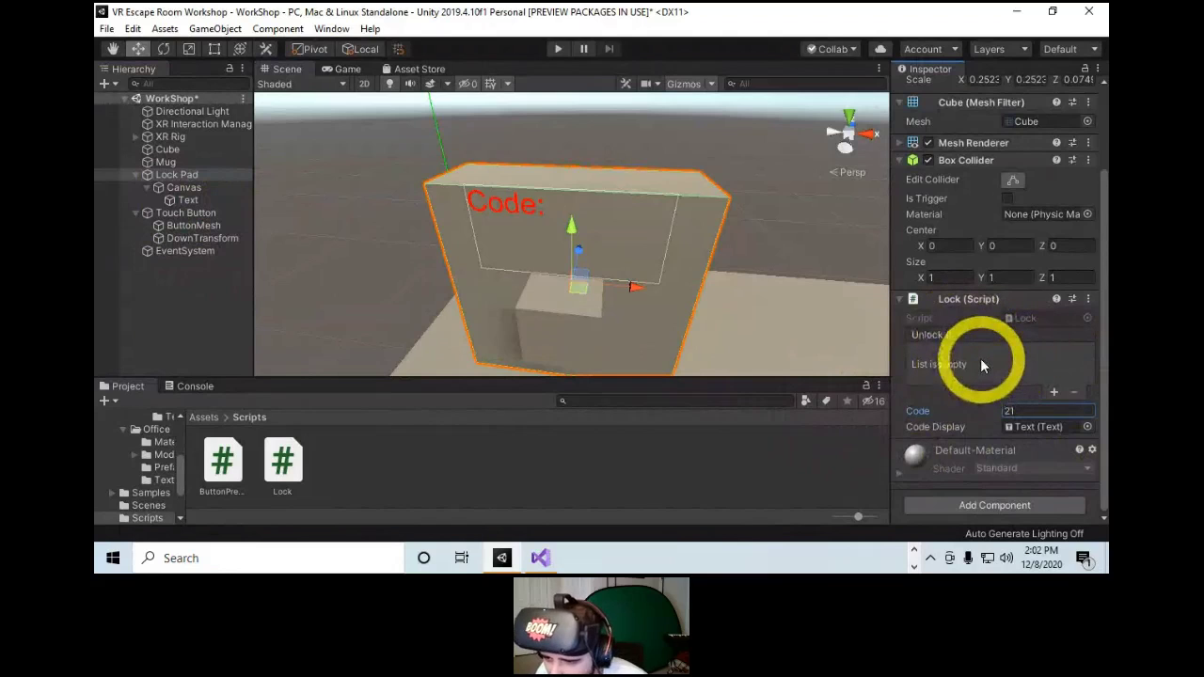
pyautogui.click(1053, 391)
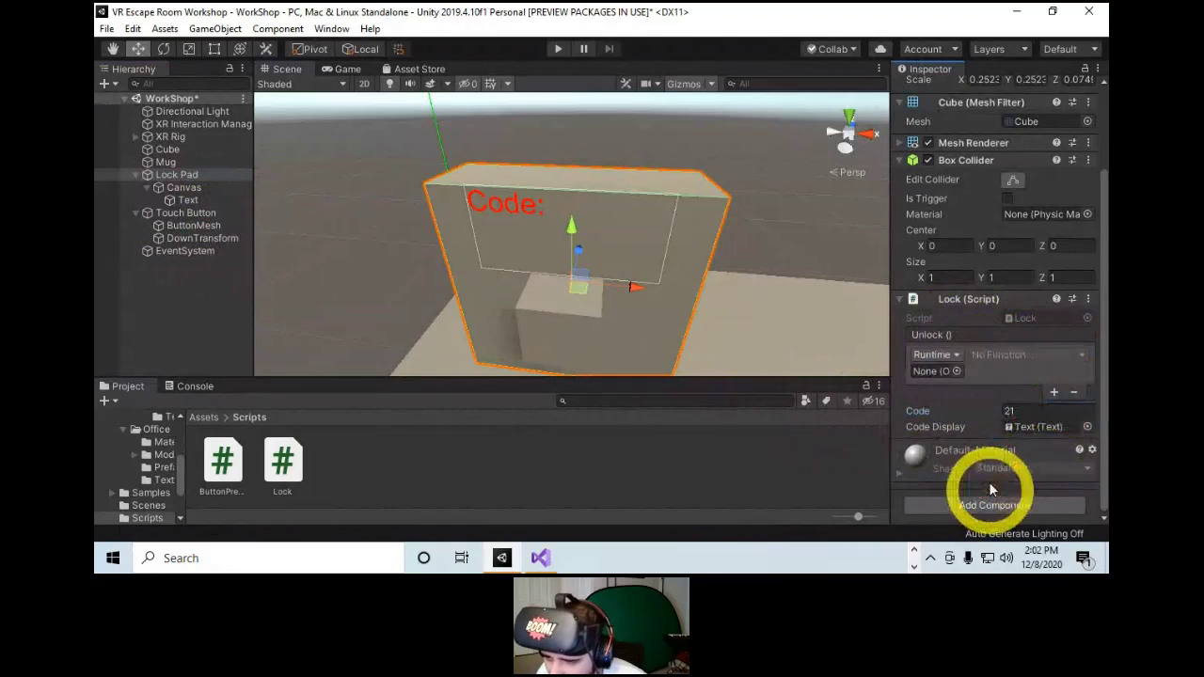
pyautogui.click(1075, 393)
pyautogui.keyDown('alt'); pyautogui.moveTo(731, 377); pyautogui.dragTo(756, 238); pyautogui.keyUp('alt')
pyautogui.keyDown('alt'); pyautogui.moveTo(574, 244); pyautogui.dragTo(713, 363, button='right'); pyautogui.keyUp('alt')
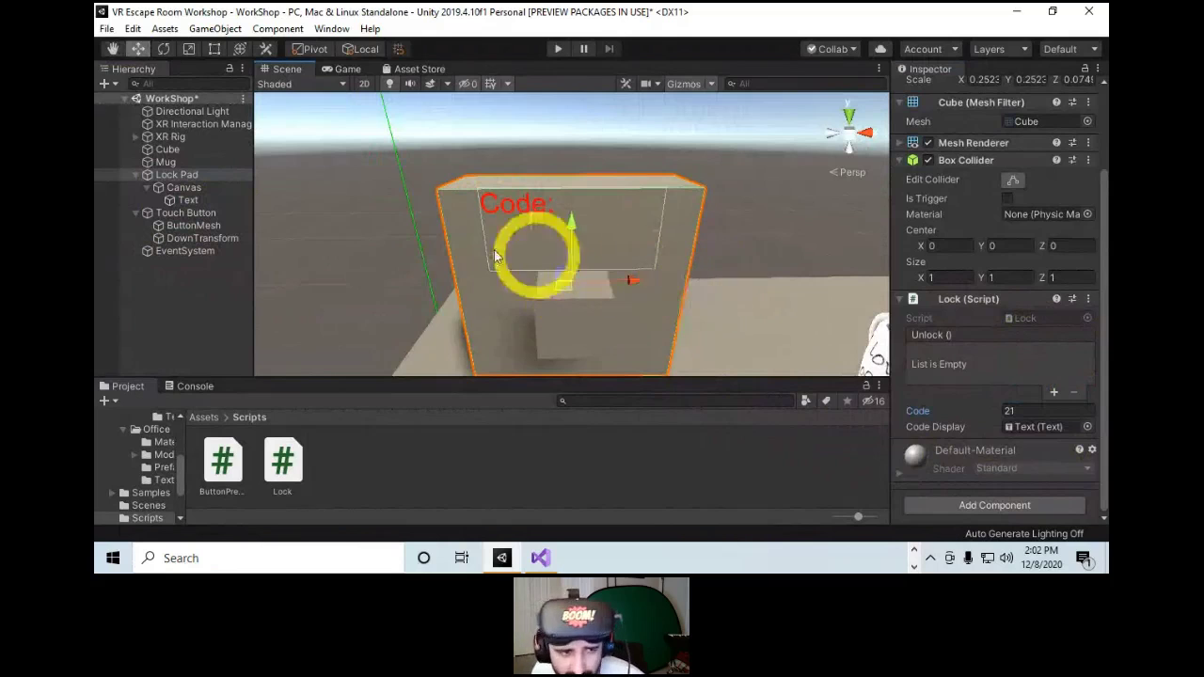
pyautogui.click(193, 212)
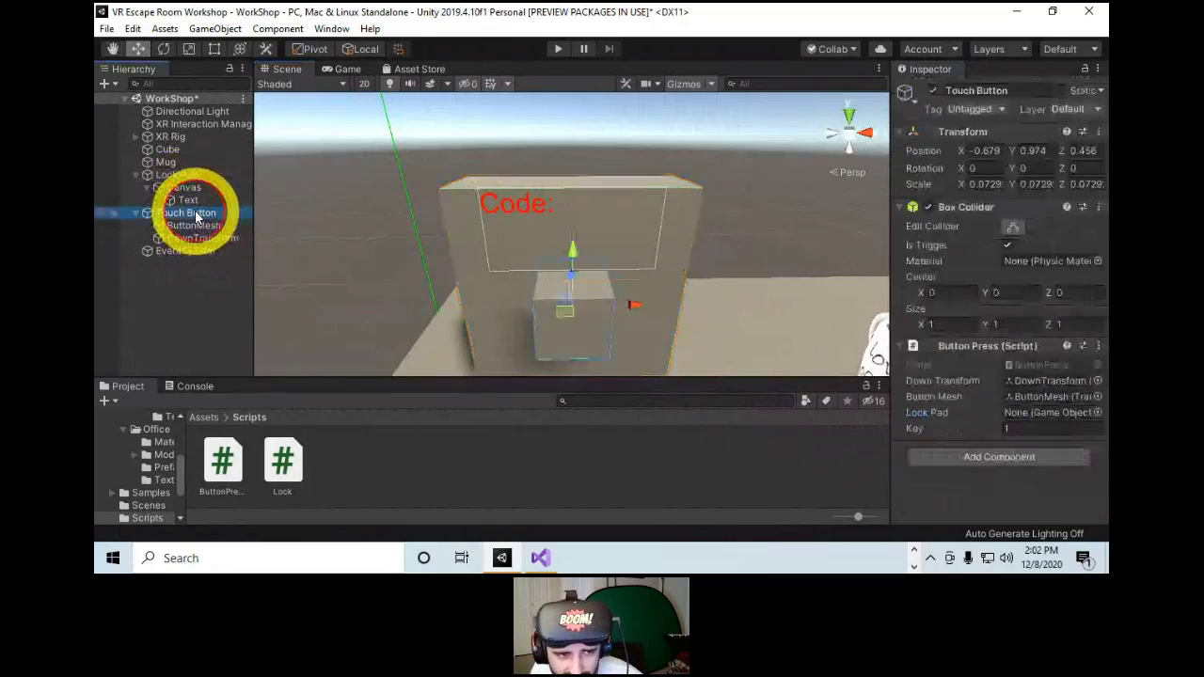
pyautogui.keyDown('alt'); pyautogui.moveTo(502, 298); pyautogui.dragTo(678, 341); pyautogui.keyUp('alt')
pyautogui.moveTo(563, 262); pyautogui.dragTo(480, 233)
pyautogui.hotkey('ctrl', 'z')
pyautogui.keyDown('alt'); pyautogui.moveTo(480, 233); pyautogui.dragTo(589, 222, button='right'); pyautogui.keyUp('alt')
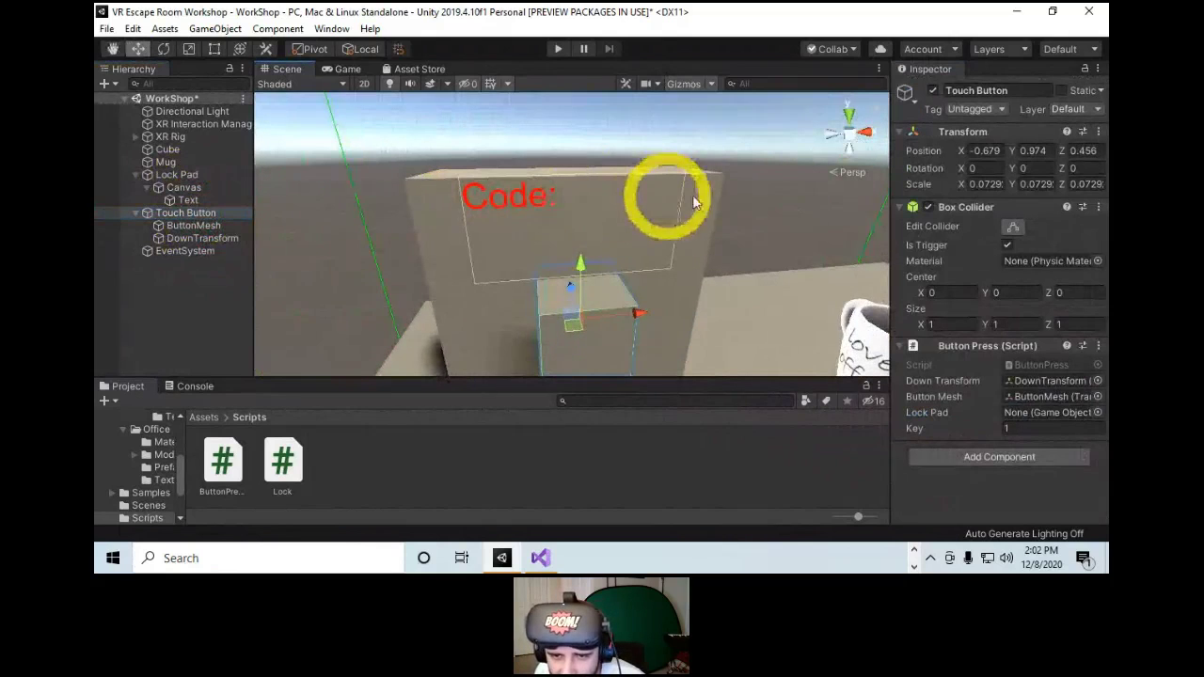
pyautogui.keyDown('alt'); pyautogui.moveTo(646, 264); pyautogui.dragTo(564, 269); pyautogui.keyUp('alt')
# Move the Touch Button along X to about -0.729, in front of the left half of the Lock Pad.
pyautogui.click(191, 216)
pyautogui.click(164, 176)
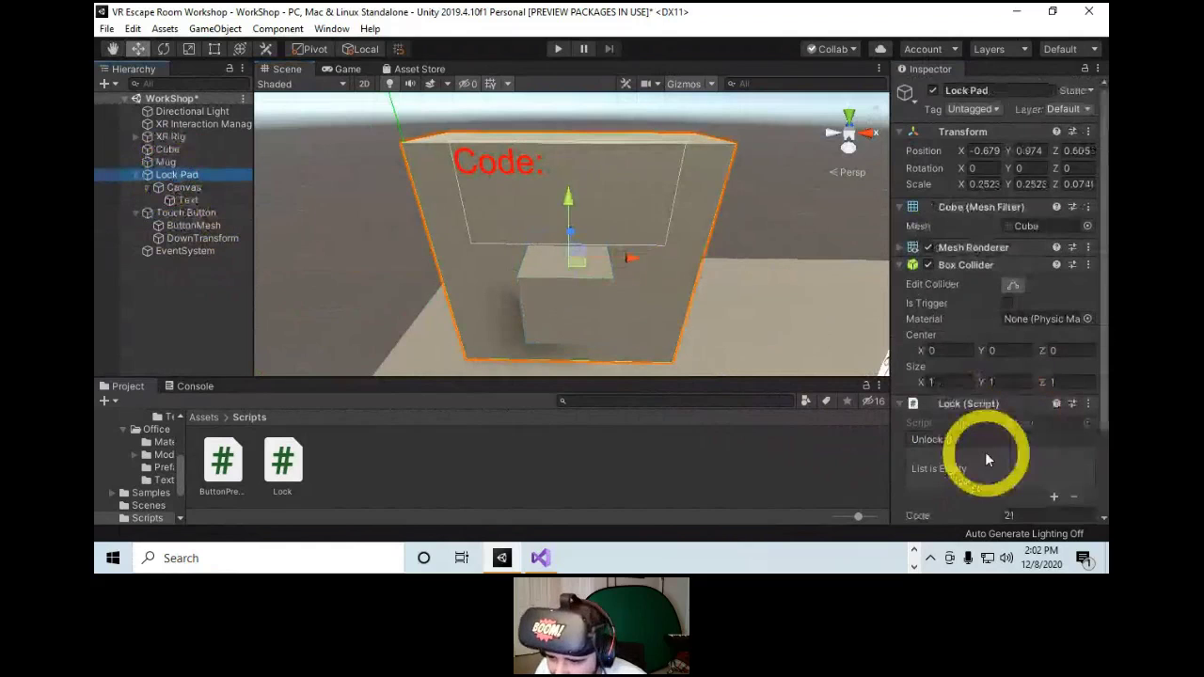
pyautogui.scroll(-3, 989, 436)
pyautogui.click(1011, 411)
pyautogui.click(178, 212)
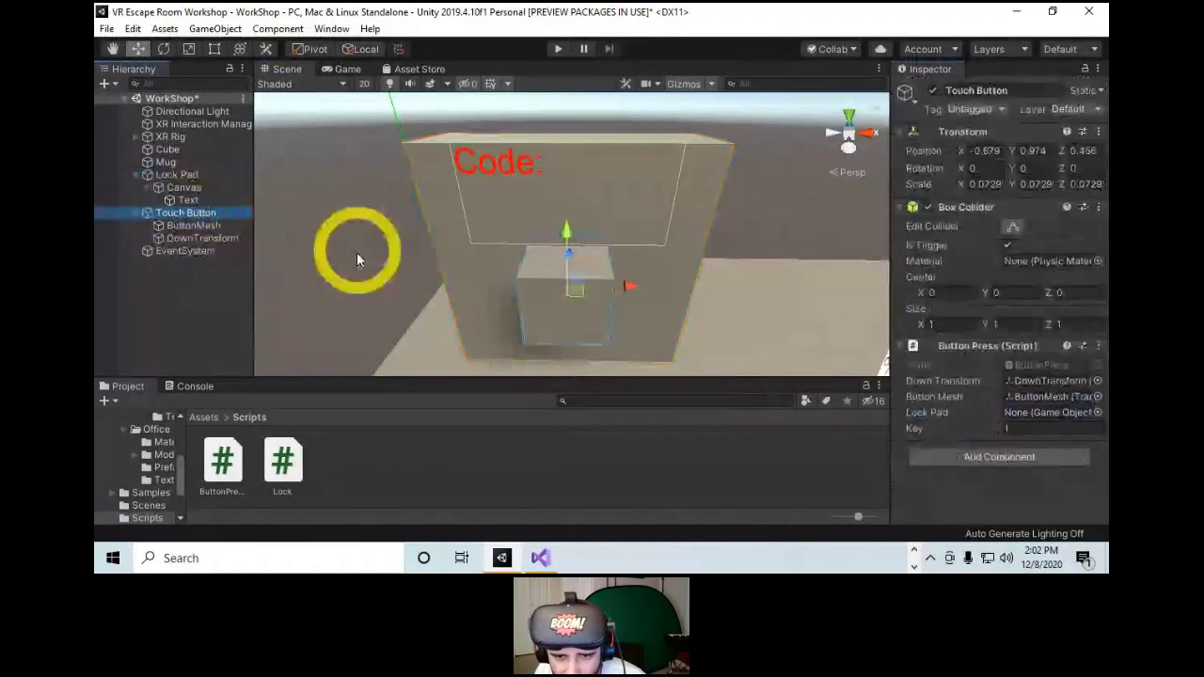
pyautogui.moveTo(632, 287); pyautogui.dragTo(588, 283)
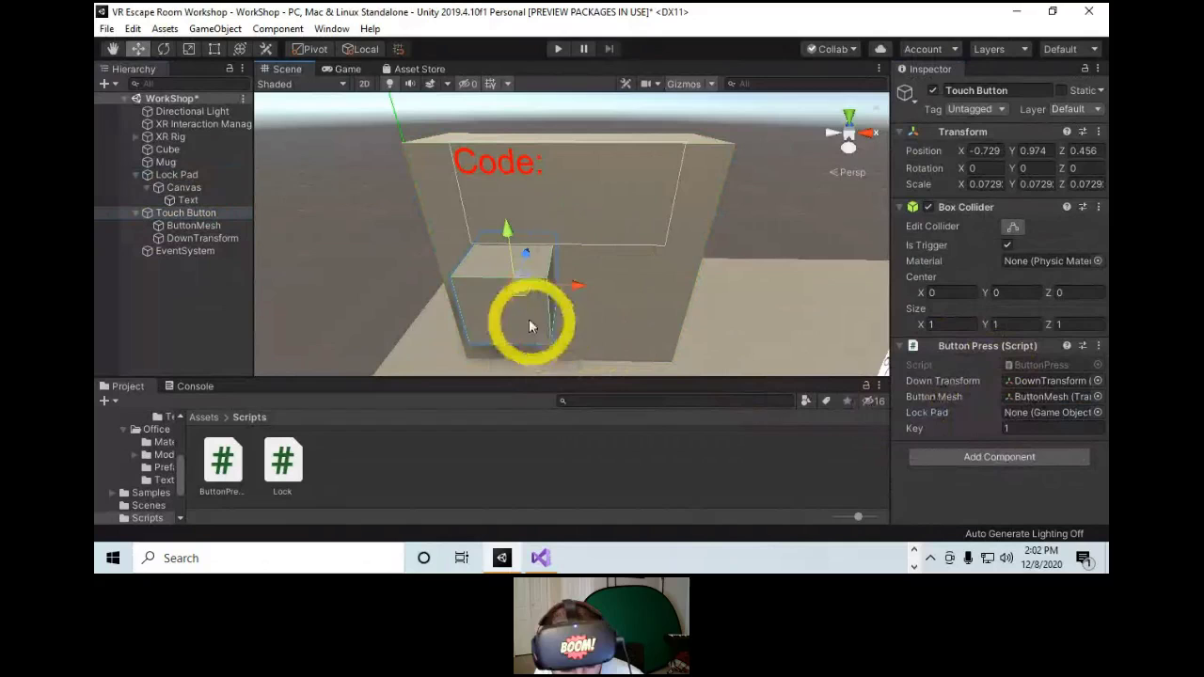
# Duplicate the Touch Button beside the original at X about -0.635 and set the copy's Key to 2.
pyautogui.hotkey('ctrl', 'd')
pyautogui.moveTo(580, 285); pyautogui.dragTo(670, 300)
pyautogui.click(1013, 428)
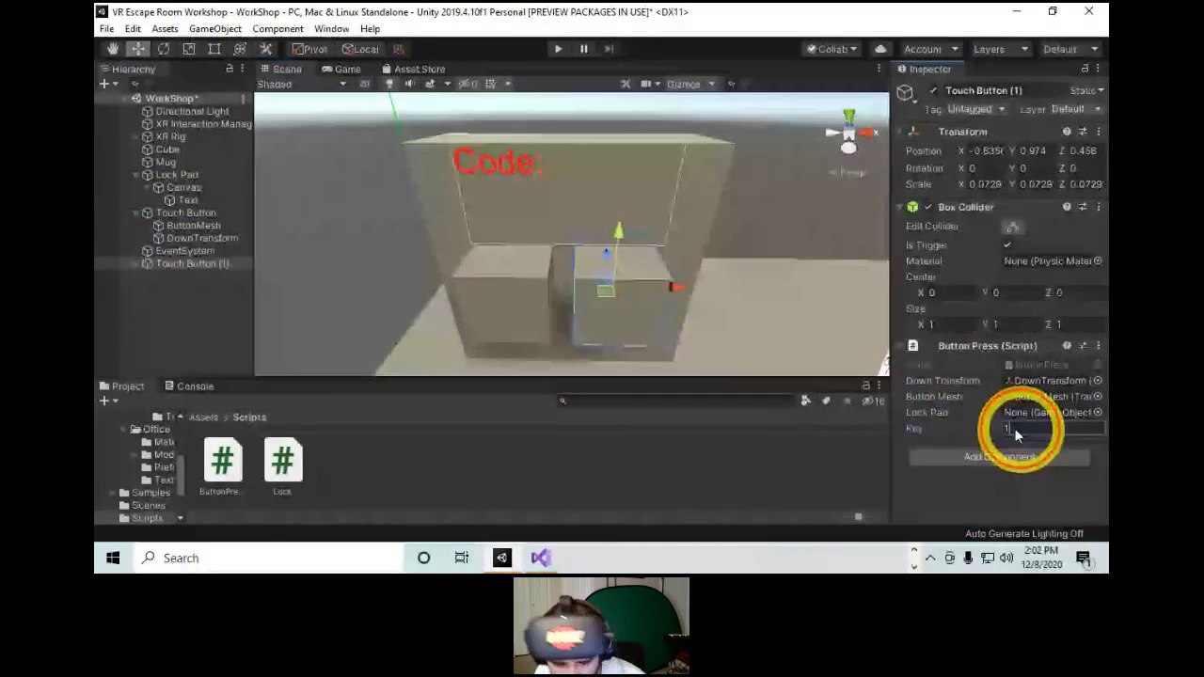
pyautogui.write('2')
pyautogui.moveTo(685, 344)
pyautogui.keyDown('alt'); pyautogui.mouseDown()
pyautogui.moveTo(696, 300)
pyautogui.moveTo(698, 340)
pyautogui.mouseUp(); pyautogui.keyUp('alt')
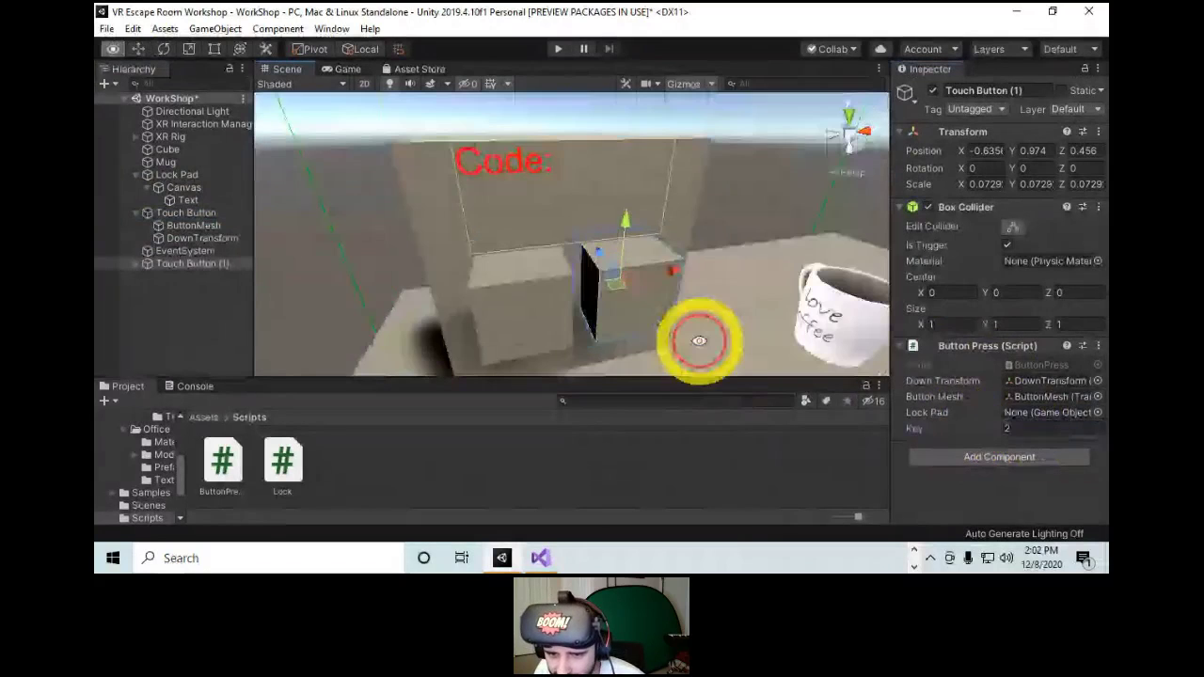
# Collapse the Touch Button's children in the Hierarchy and review the "Code:" Text settings and the button layout on the Lock Pad.
pyautogui.click(504, 286)
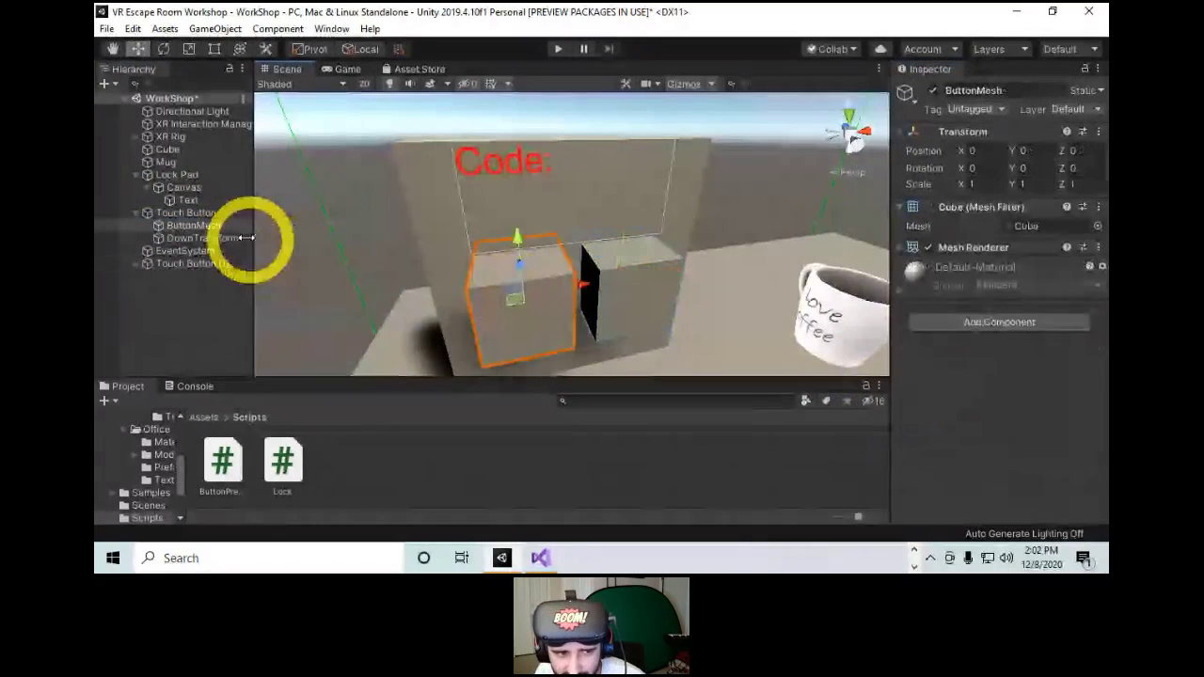
pyautogui.click(194, 212)
pyautogui.click(130, 205)
pyautogui.click(134, 214)
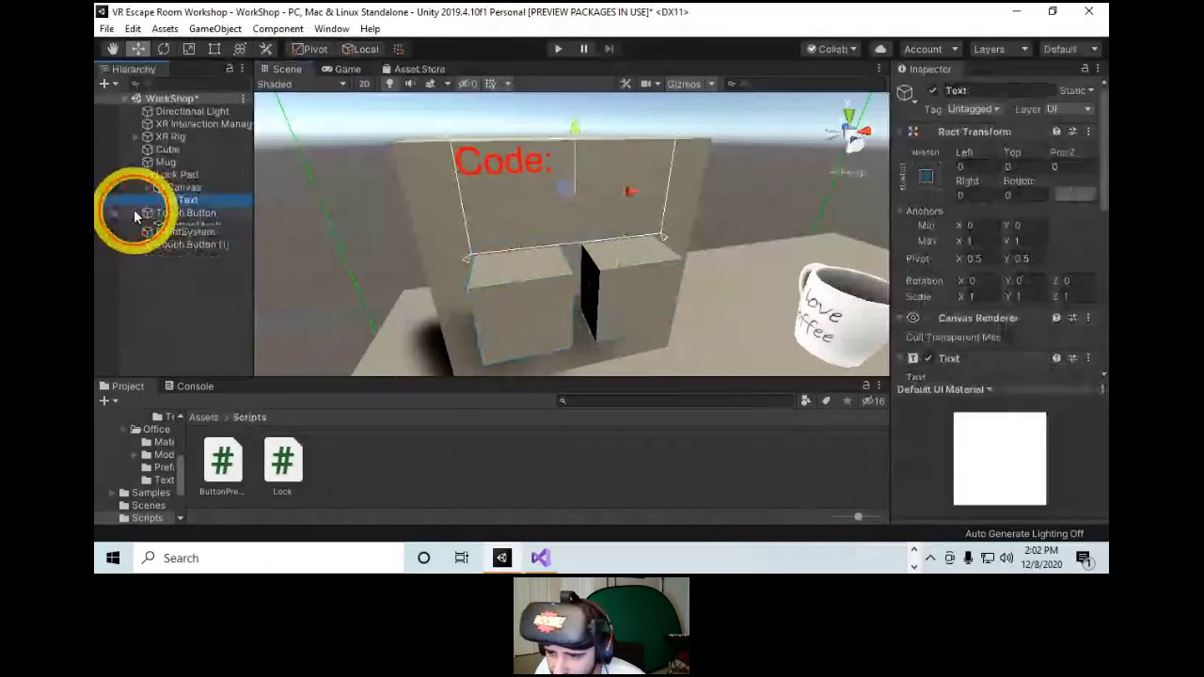
pyautogui.scroll(-5, 1015, 328)
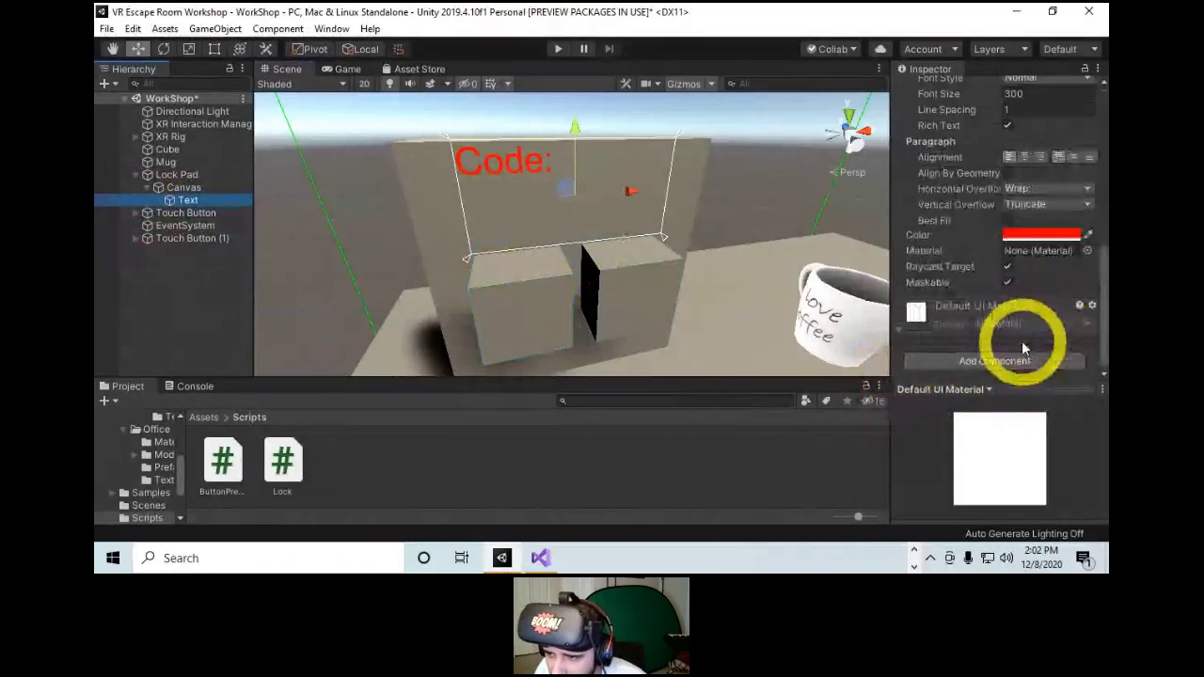
pyautogui.scroll(5, 1023, 345)
pyautogui.keyDown('alt'); pyautogui.moveTo(627, 280); pyautogui.dragTo(524, 269); pyautogui.keyUp('alt')
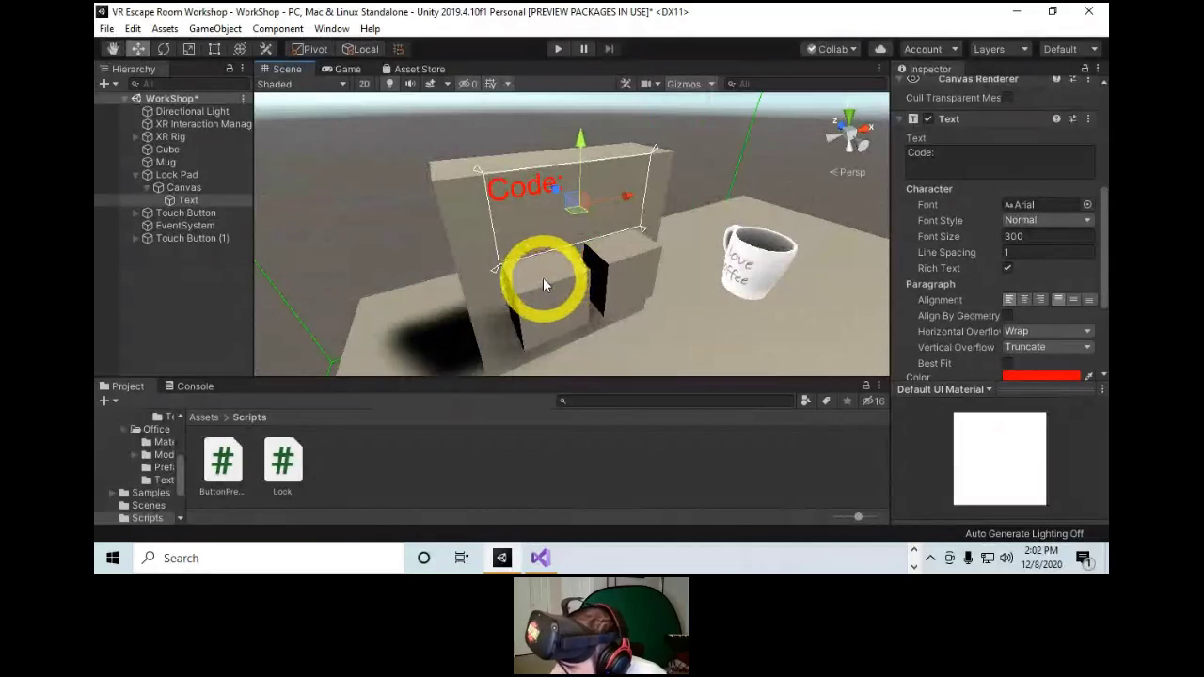
pyautogui.keyDown('alt'); pyautogui.moveTo(542, 277); pyautogui.dragTo(612, 293); pyautogui.keyUp('alt')
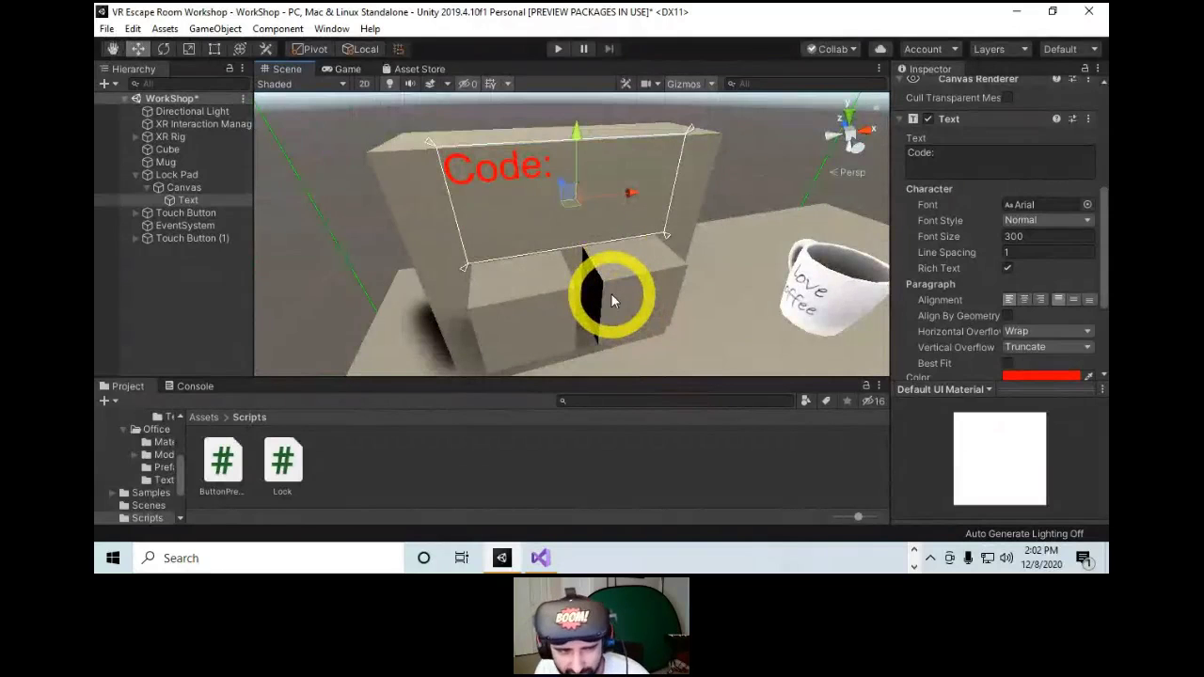
pyautogui.keyDown('alt'); pyautogui.moveTo(611, 295); pyautogui.dragTo(596, 233); pyautogui.keyUp('alt')
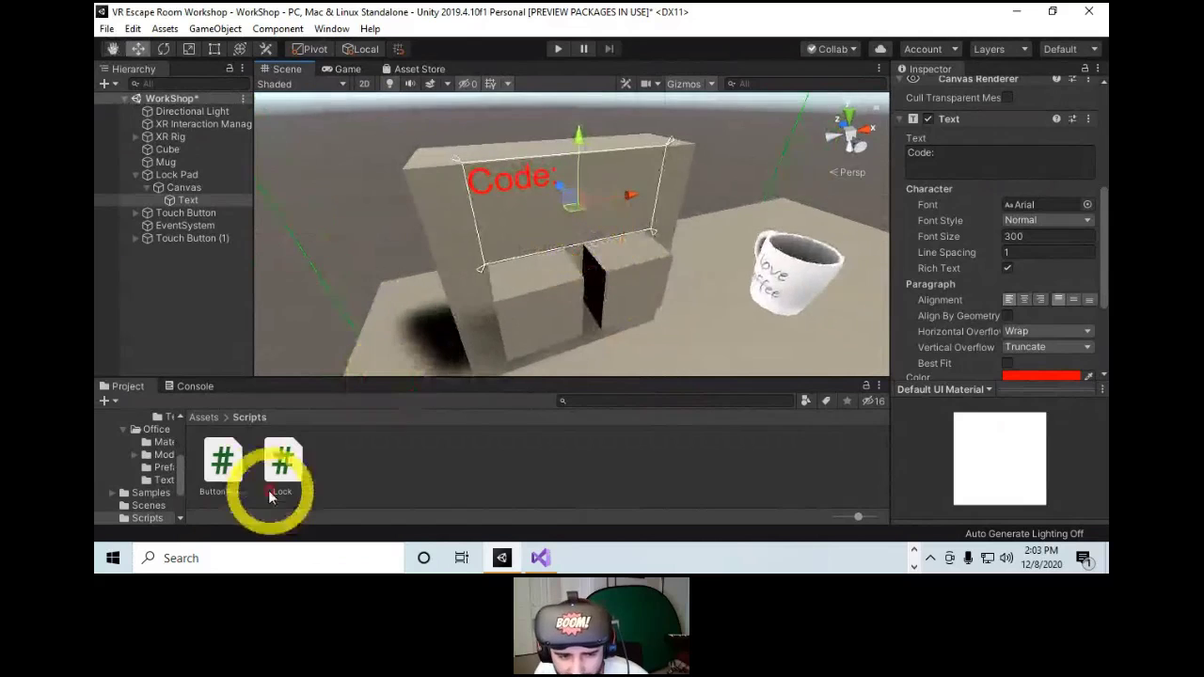
# Open the Lock script in Visual Studio and examine its Events and UI namespaces, unlock event and default code string.
pyautogui.doubleClick(266, 468)
pyautogui.keyDown('ctrl'); pyautogui.scroll(5, 597, 322); pyautogui.keyUp('ctrl')
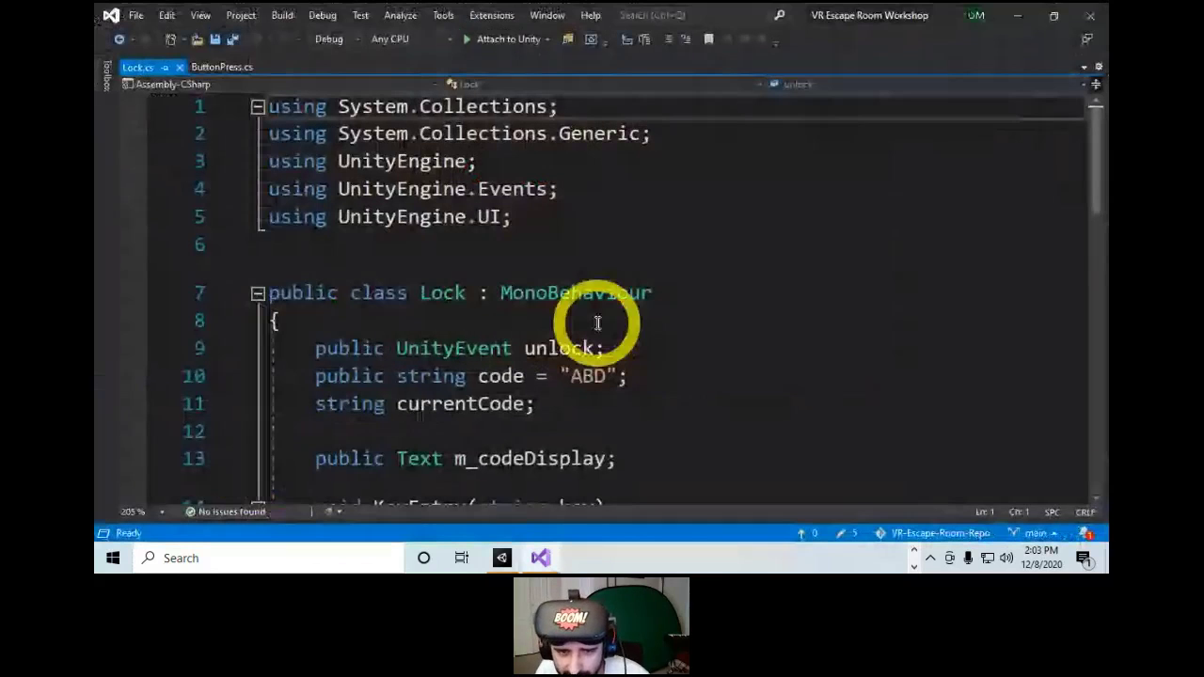
pyautogui.moveTo(564, 217); pyautogui.dragTo(170, 188)
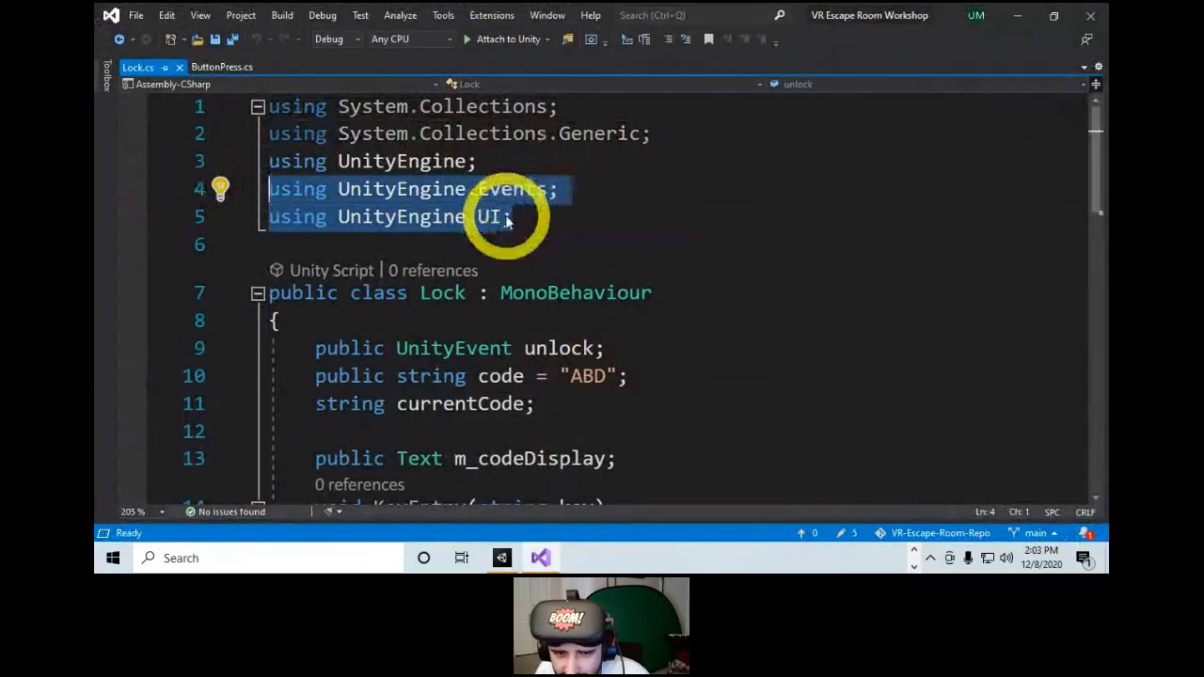
pyautogui.scroll(-1, 511, 209)
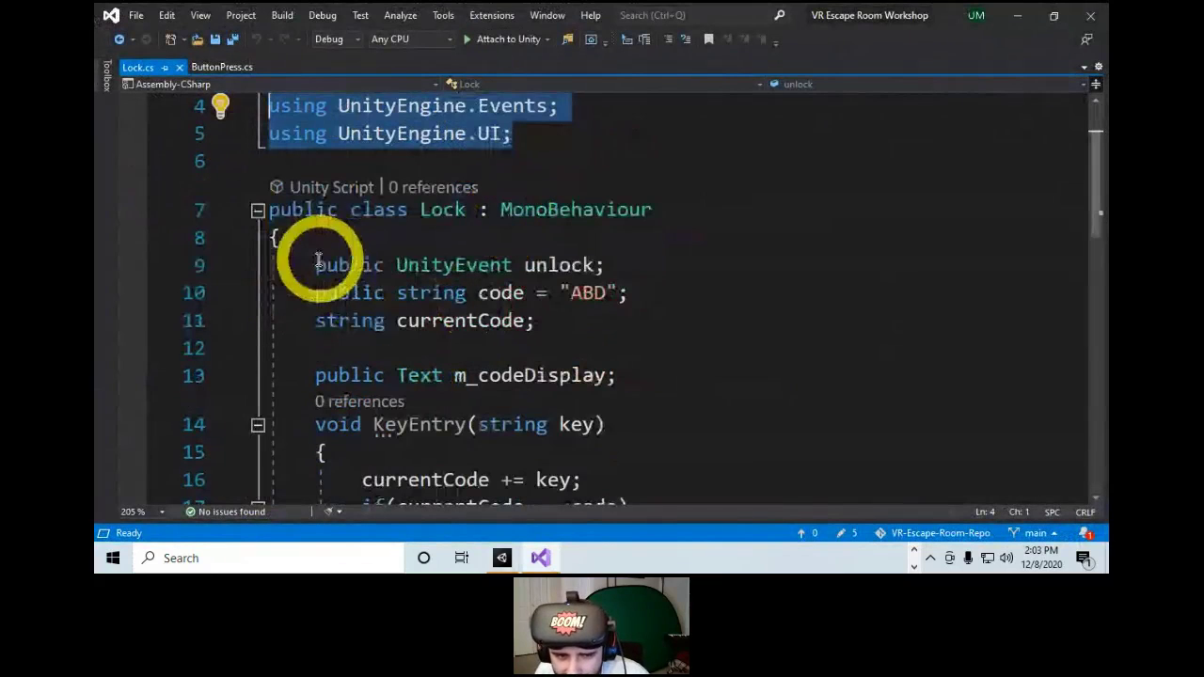
pyautogui.moveTo(316, 265); pyautogui.dragTo(739, 279)
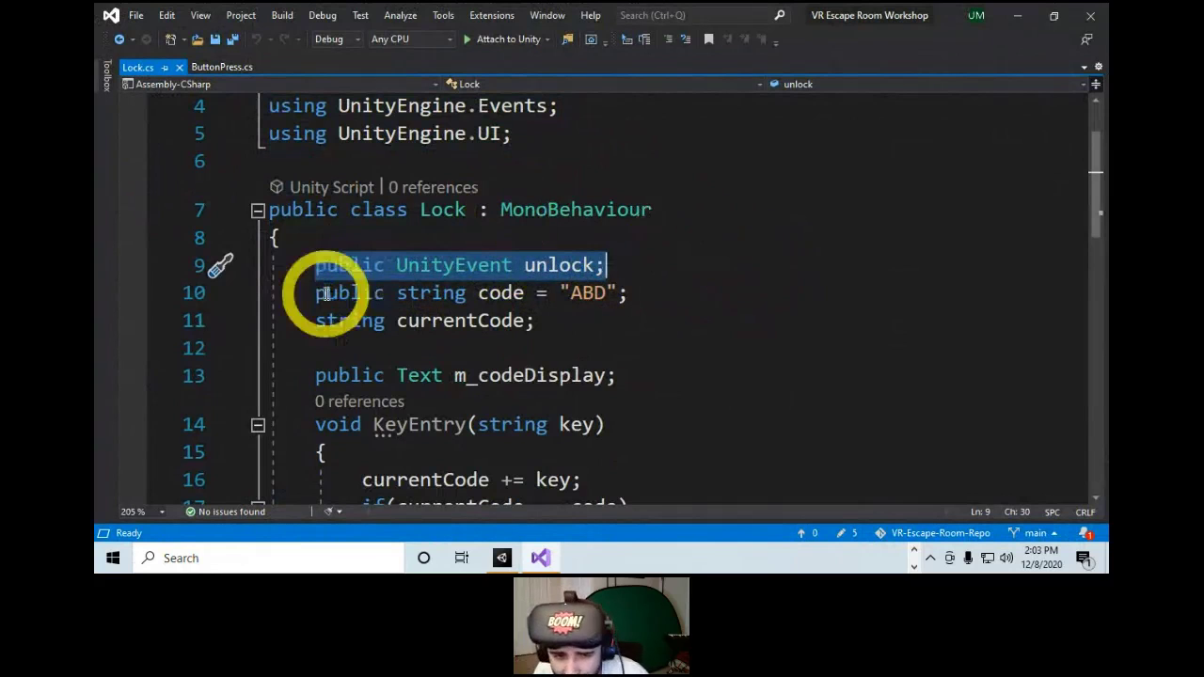
pyautogui.moveTo(310, 293); pyautogui.dragTo(752, 301)
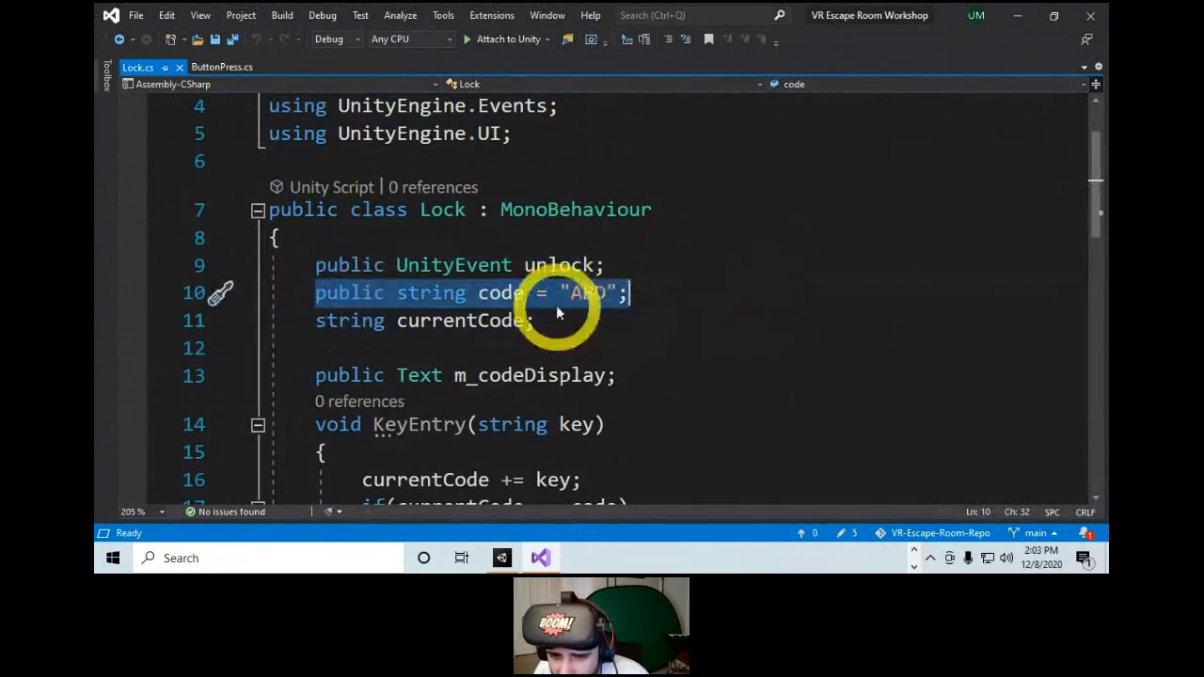
pyautogui.doubleClick(588, 294)
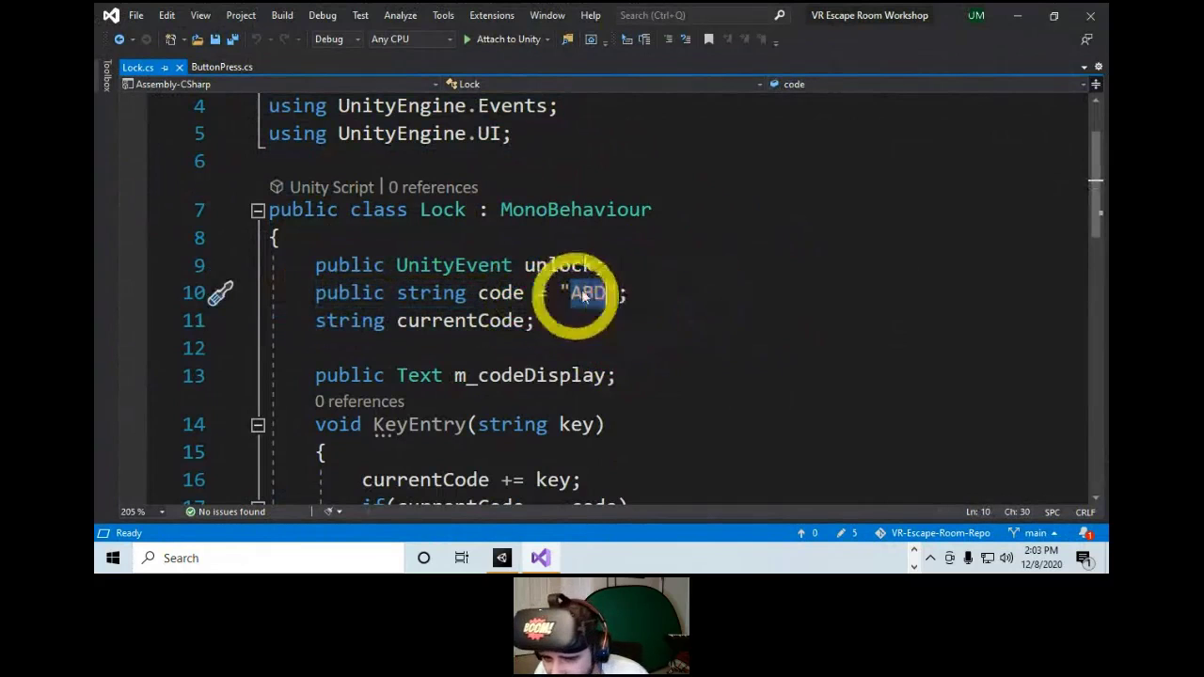
# Switch back to Unity and check the Code value in the Lock Pad's Lock script.
pyautogui.hotkey('alt', 'Tab')
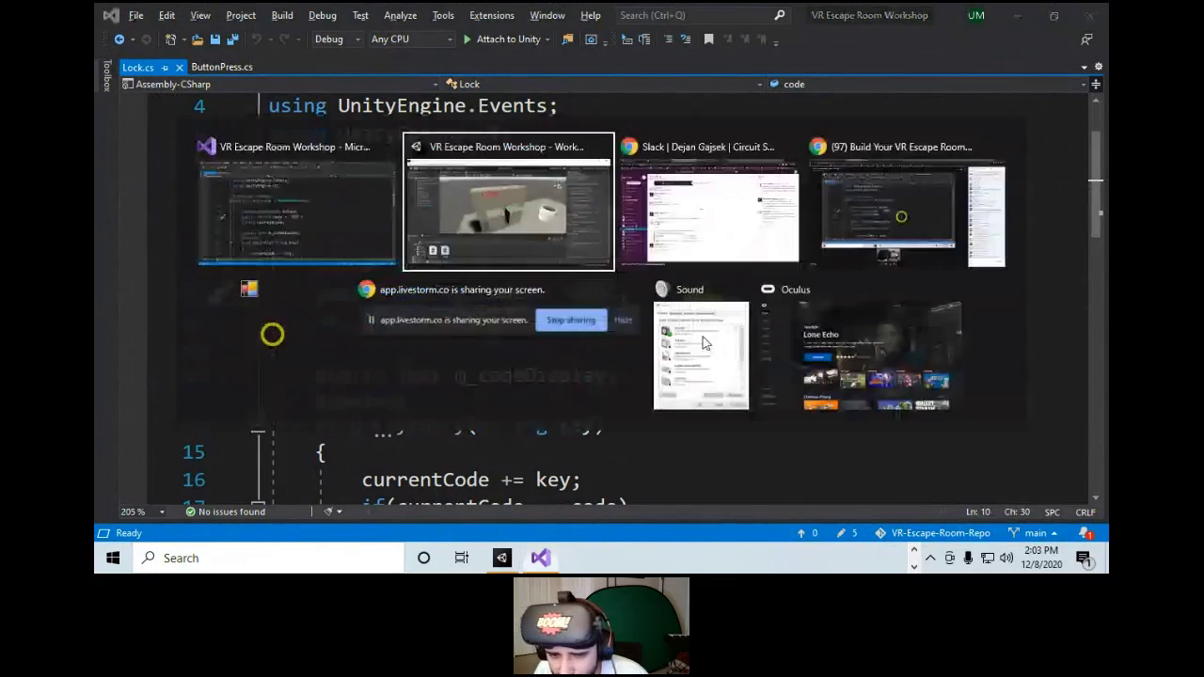
pyautogui.click(188, 212)
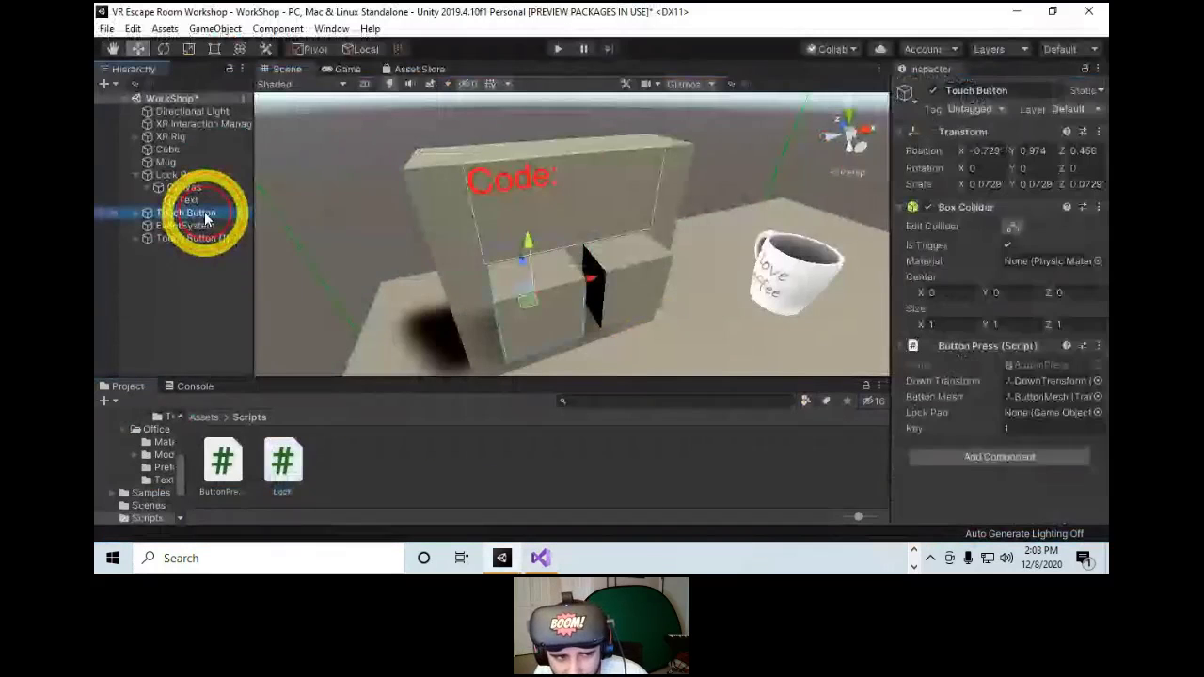
pyautogui.click(191, 175)
pyautogui.scroll(-3, 1048, 430)
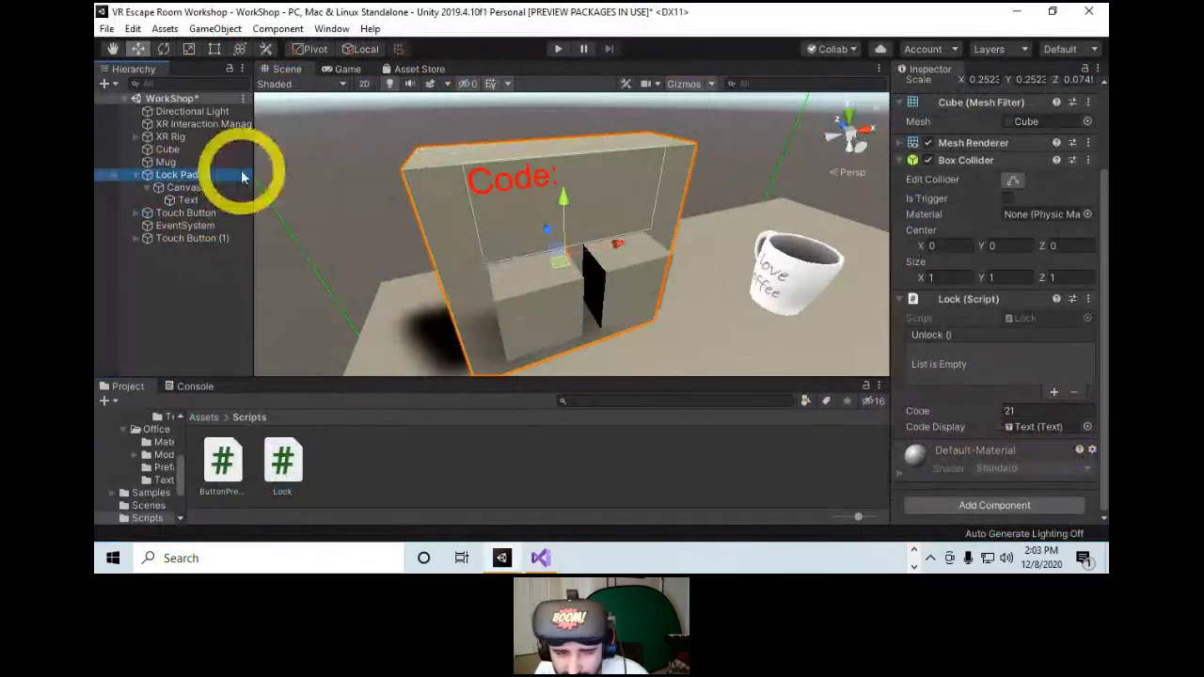
# Switch to Visual Studio and examine the currentCode string and the m_codeDisplay Text declarations in the Lock script.
pyautogui.hotkey('alt', 'Tab')
pyautogui.keyDown('ctrl'); pyautogui.scroll(3, 339, 293); pyautogui.keyUp('ctrl')
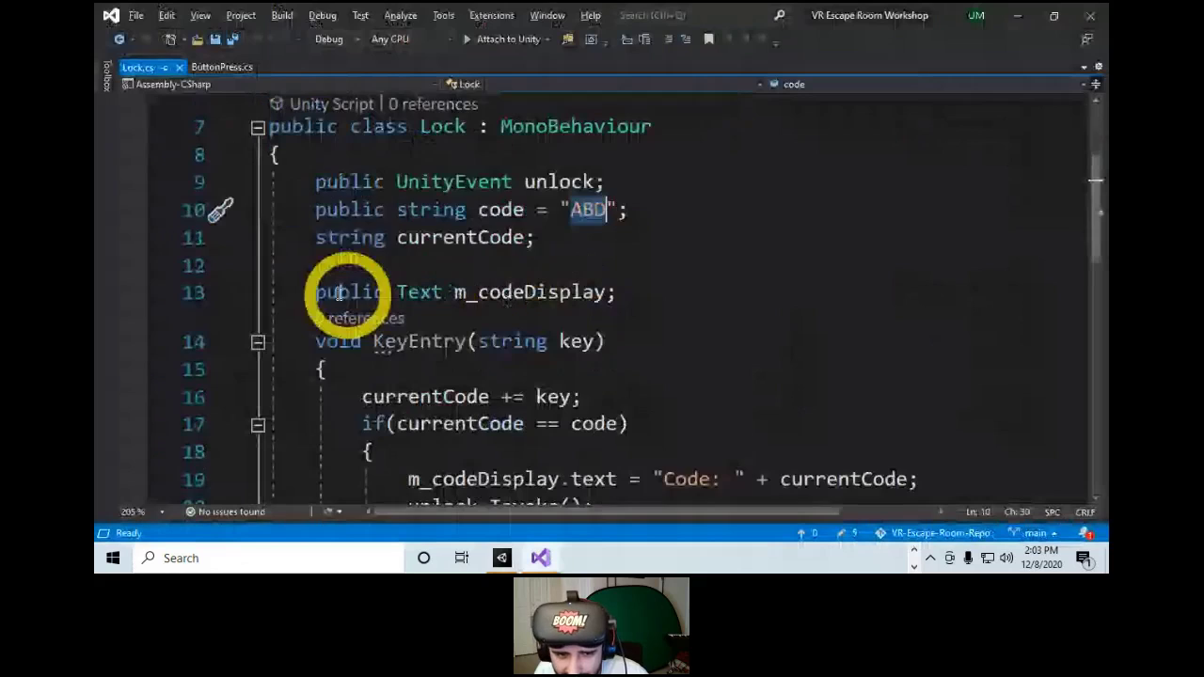
pyautogui.moveTo(316, 294); pyautogui.dragTo(681, 284)
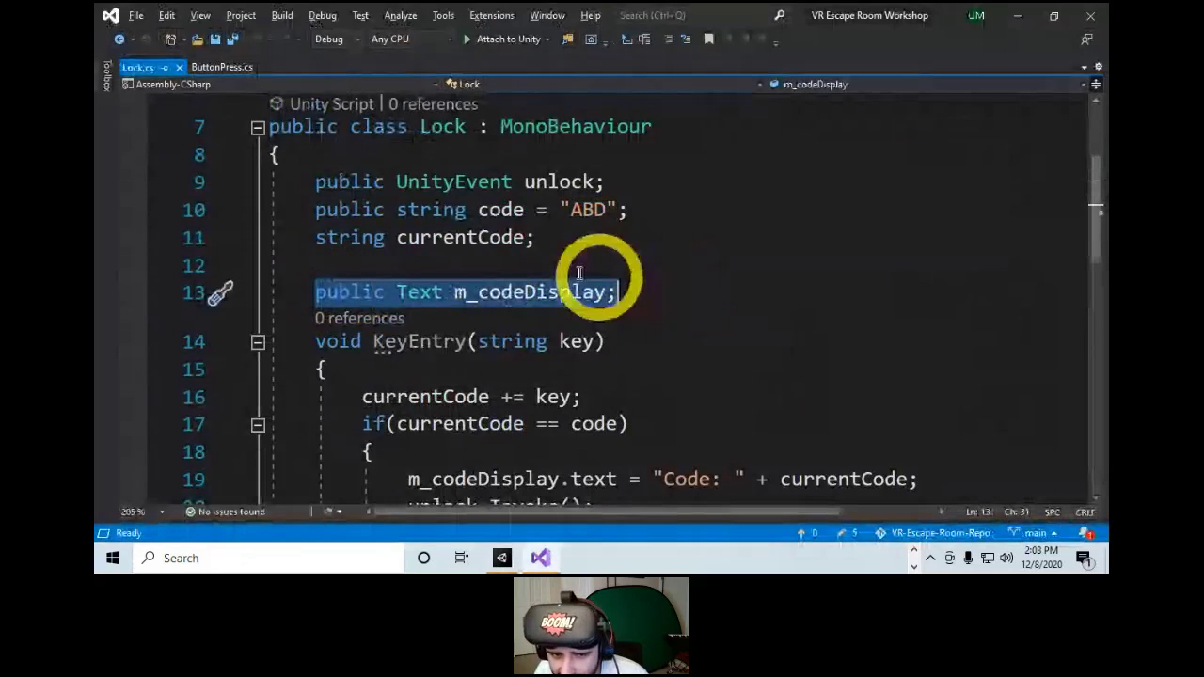
pyautogui.click(295, 222)
pyautogui.moveTo(310, 237); pyautogui.dragTo(623, 248)
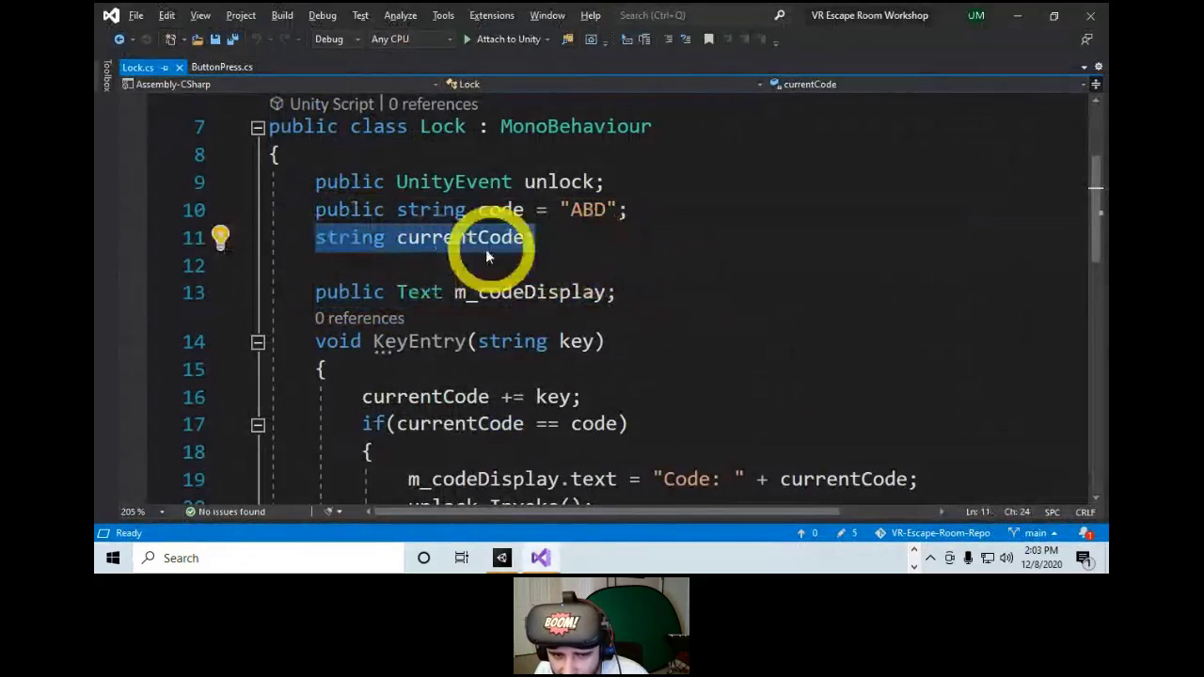
pyautogui.moveTo(316, 293); pyautogui.dragTo(718, 317)
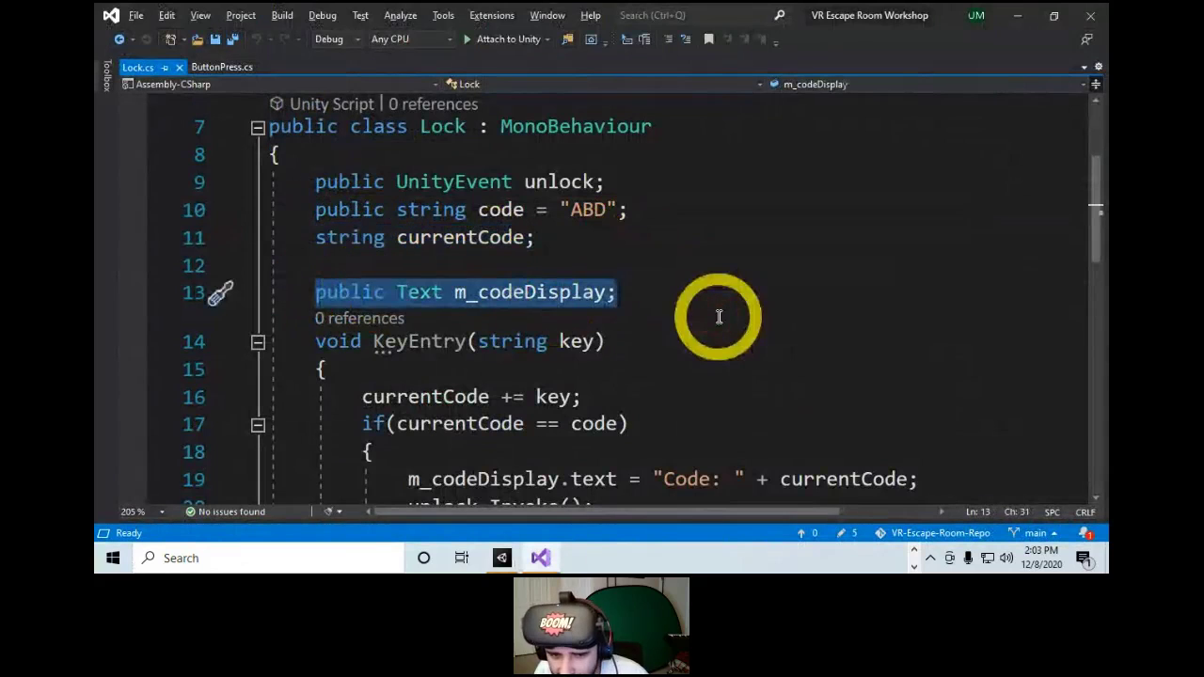
# Switch to Unity and inspect the Text object under the Lock Pad's Canvas that serves as the code display.
pyautogui.hotkey('alt', 'Tab')
pyautogui.click(185, 201)
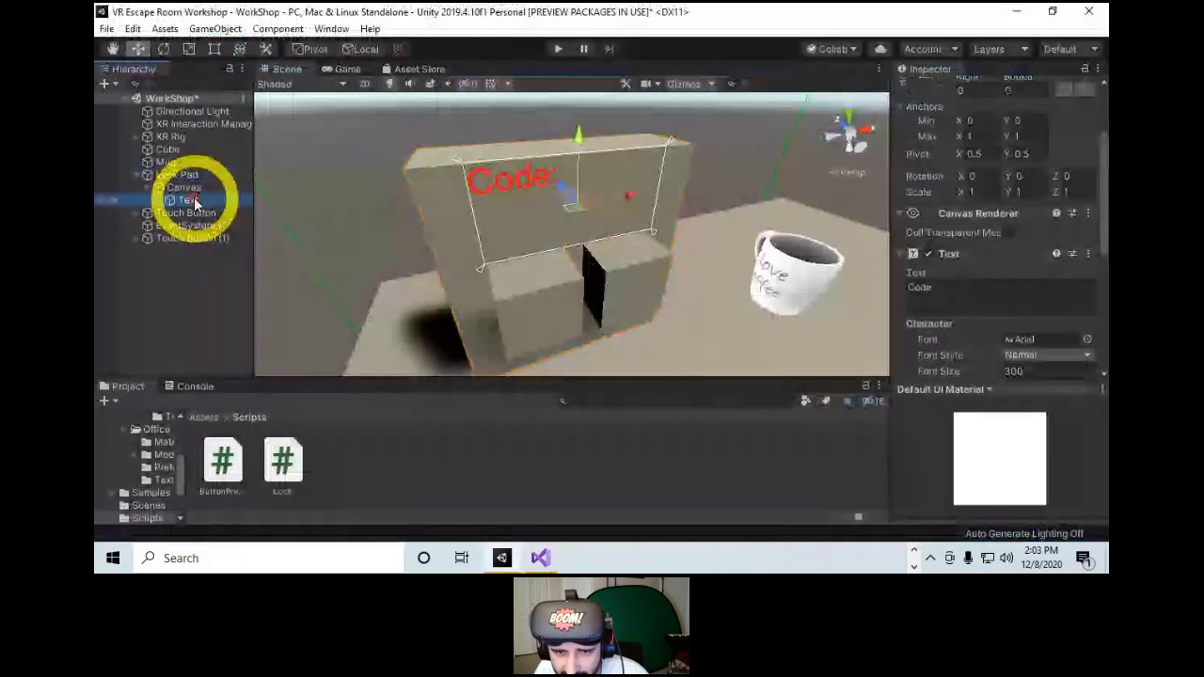
pyautogui.click(566, 219)
# Return to Visual Studio and compare the Lock script's KeyEntry method with the SendMessage call in the ButtonPress script.
pyautogui.hotkey('alt', 'Tab')
pyautogui.scroll(-2, 510, 255)
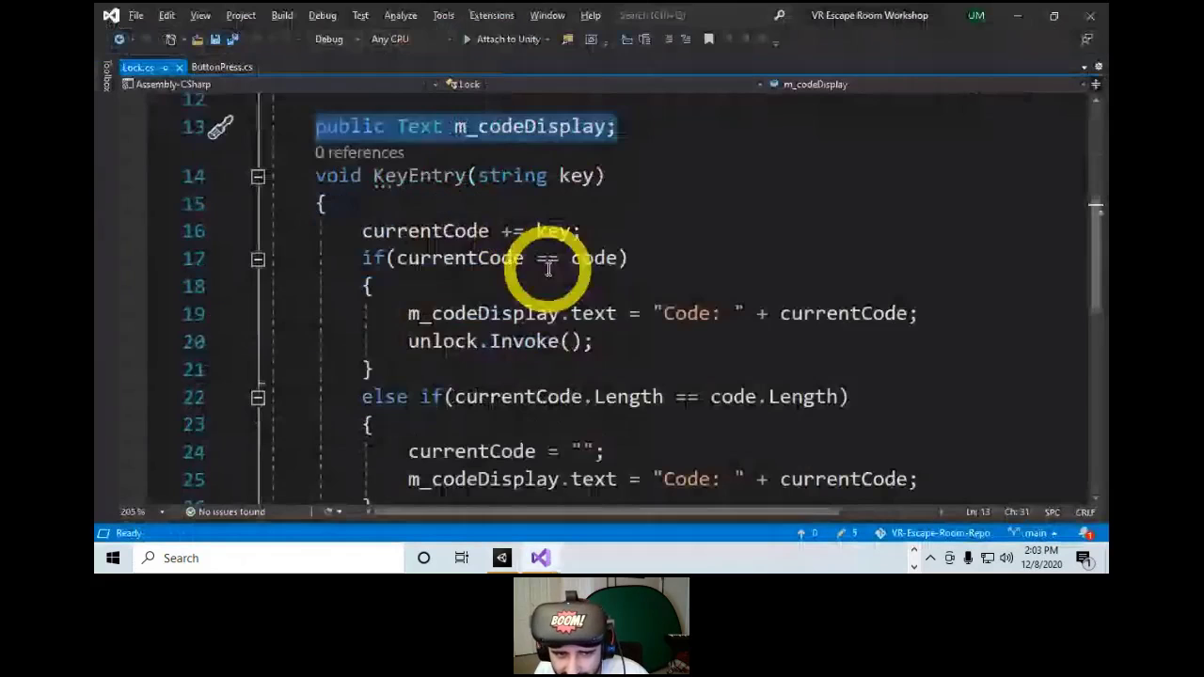
pyautogui.moveTo(318, 176); pyautogui.dragTo(650, 183)
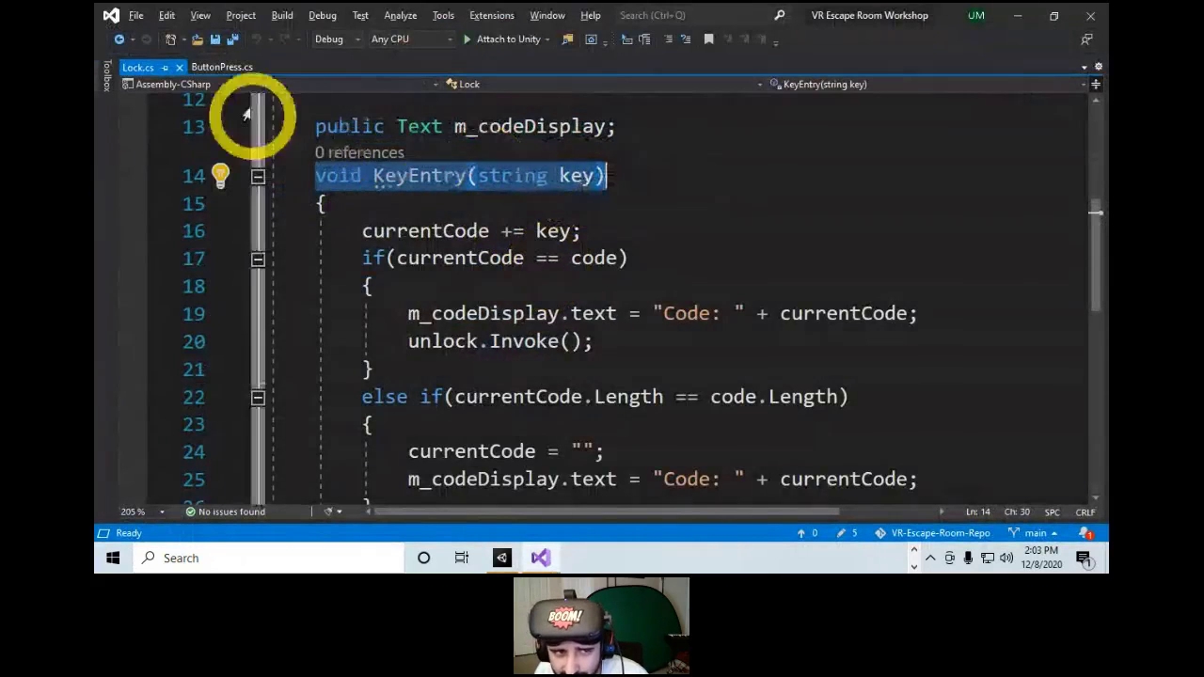
pyautogui.click(222, 67)
pyautogui.moveTo(408, 396); pyautogui.dragTo(908, 402)
pyautogui.doubleClick(685, 399)
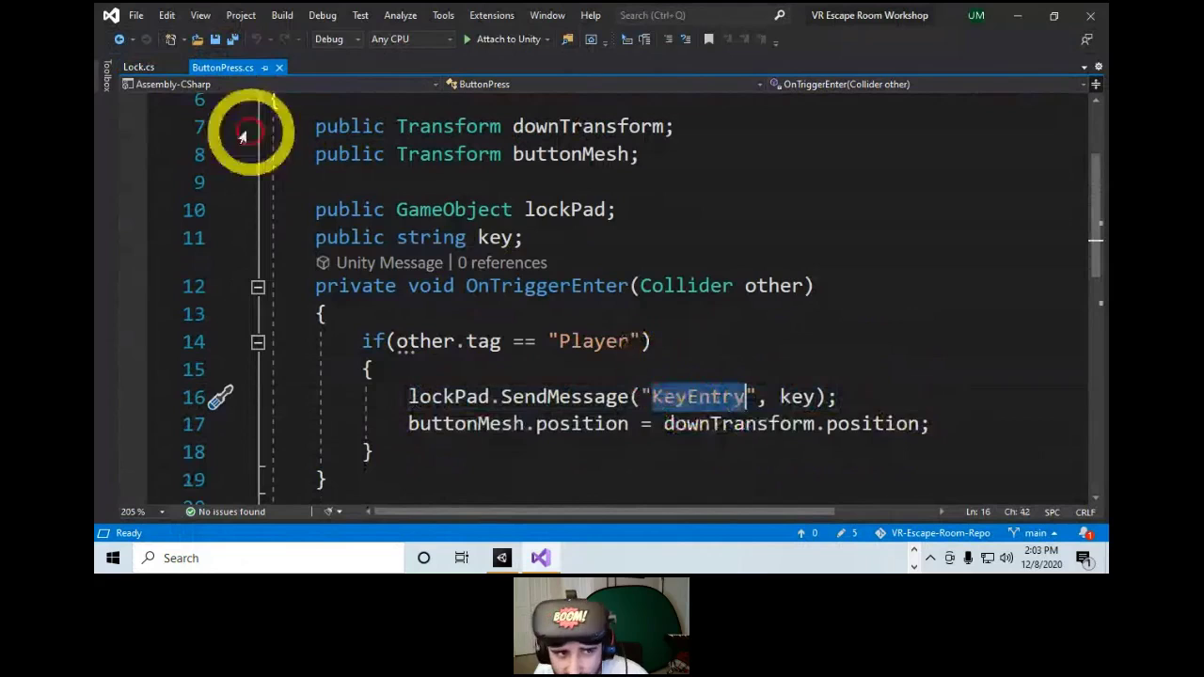
pyautogui.click(137, 67)
pyautogui.scroll(-1, 512, 280)
pyautogui.scroll(1, 329, 122)
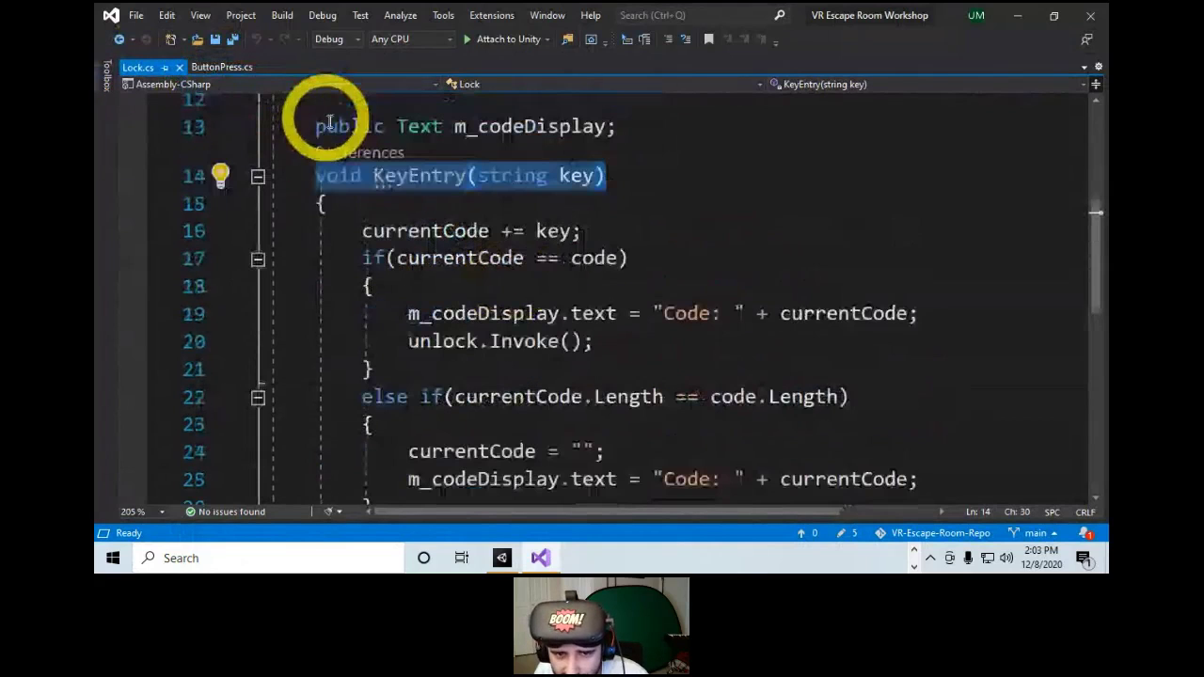
# Examine how KeyEntry appends the key, compares currentCode with code, and handles the code-length and else branches.
pyautogui.moveTo(361, 232); pyautogui.dragTo(677, 235)
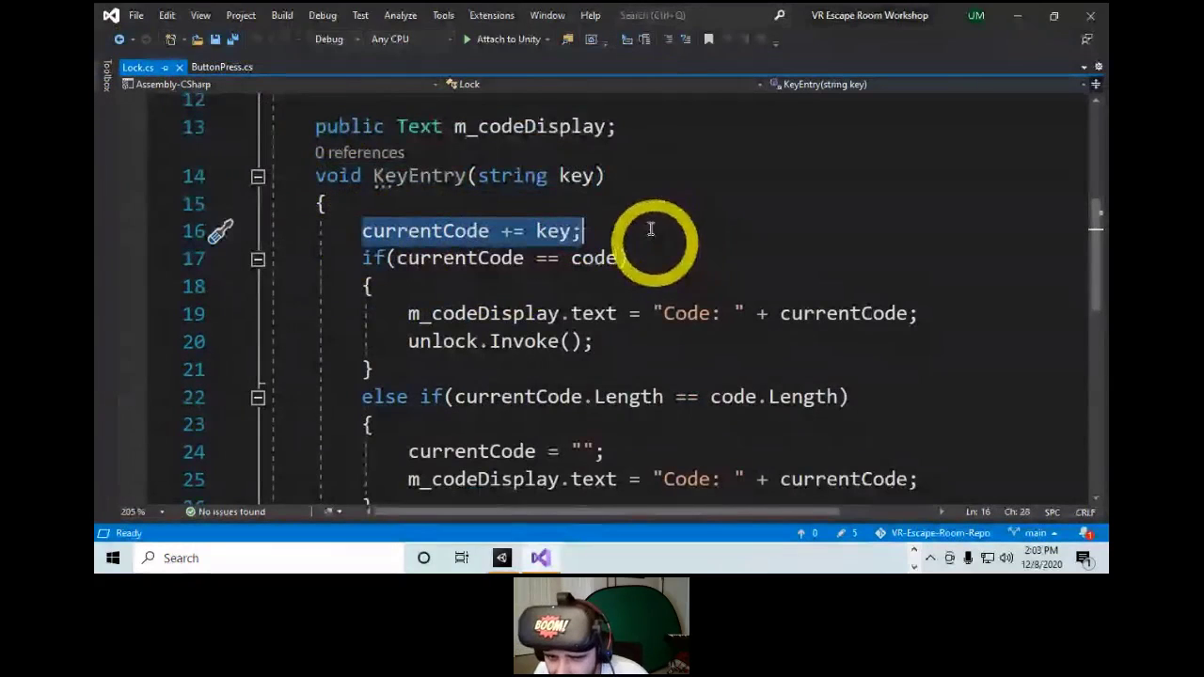
pyautogui.scroll(-1, 363, 192)
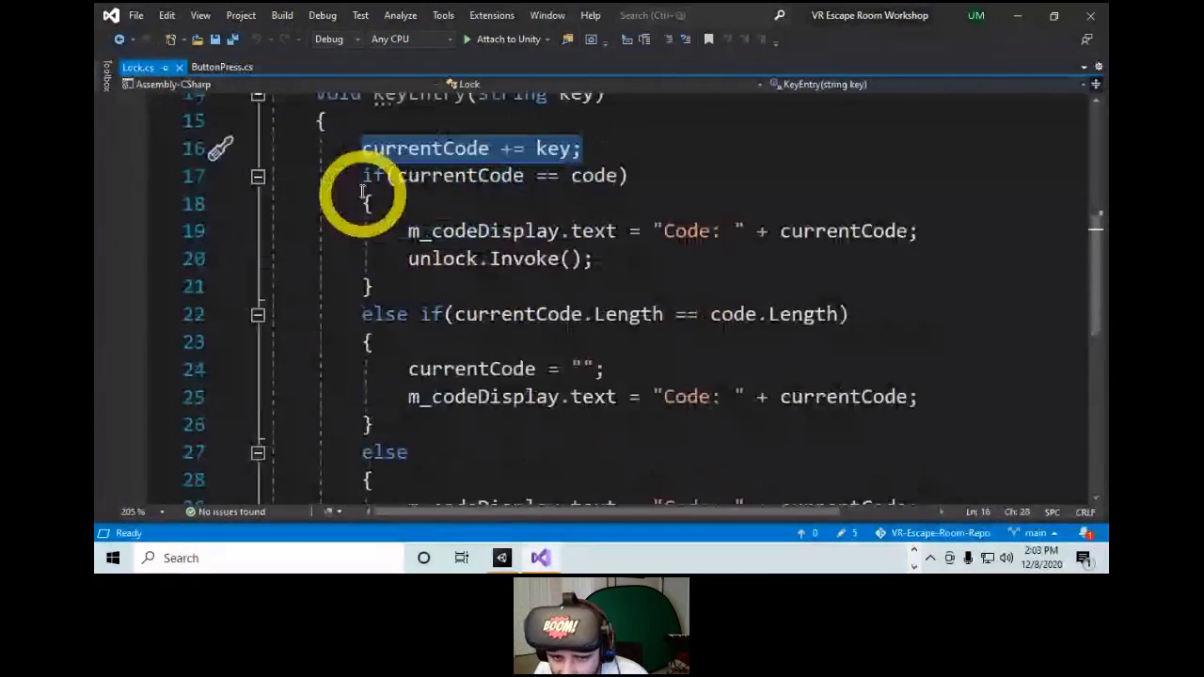
pyautogui.moveTo(363, 186); pyautogui.dragTo(743, 194)
pyautogui.scroll(1, 744, 194)
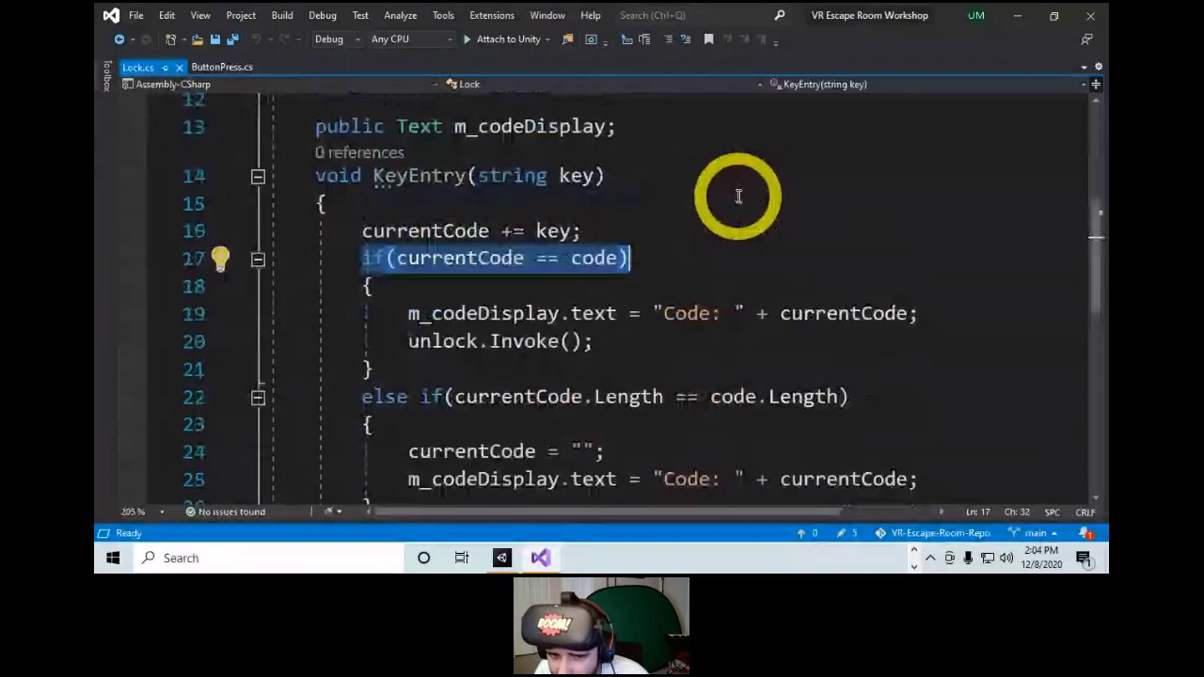
pyautogui.scroll(2, 671, 199)
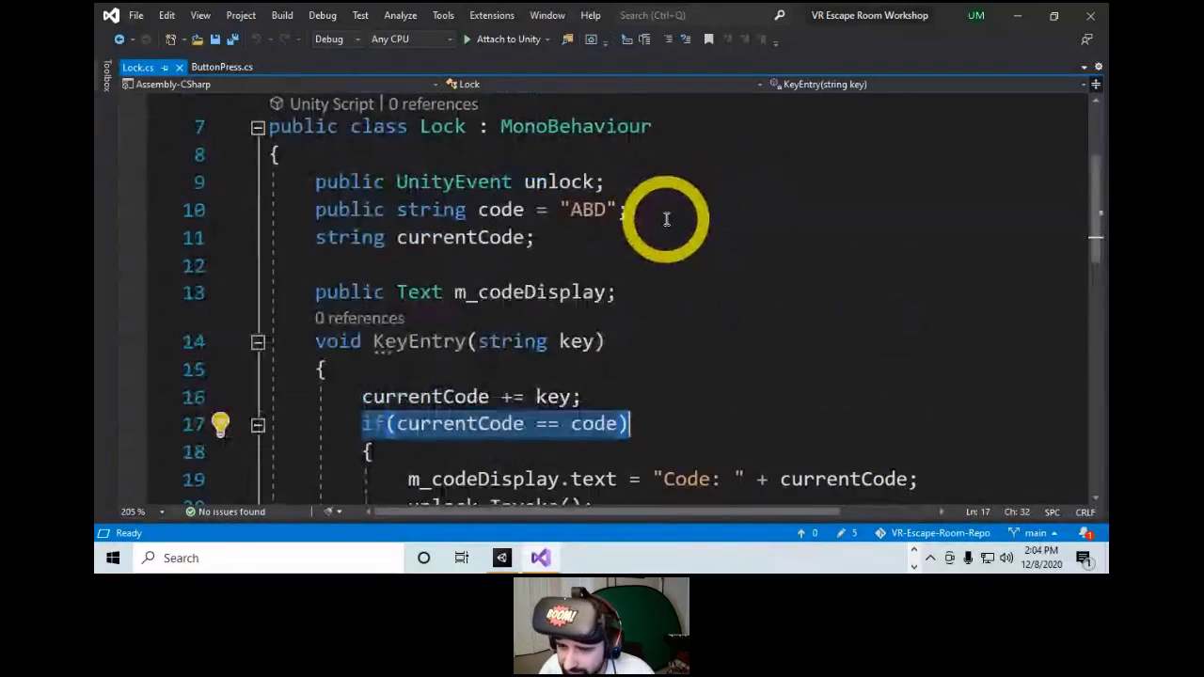
pyautogui.scroll(-2, 677, 220)
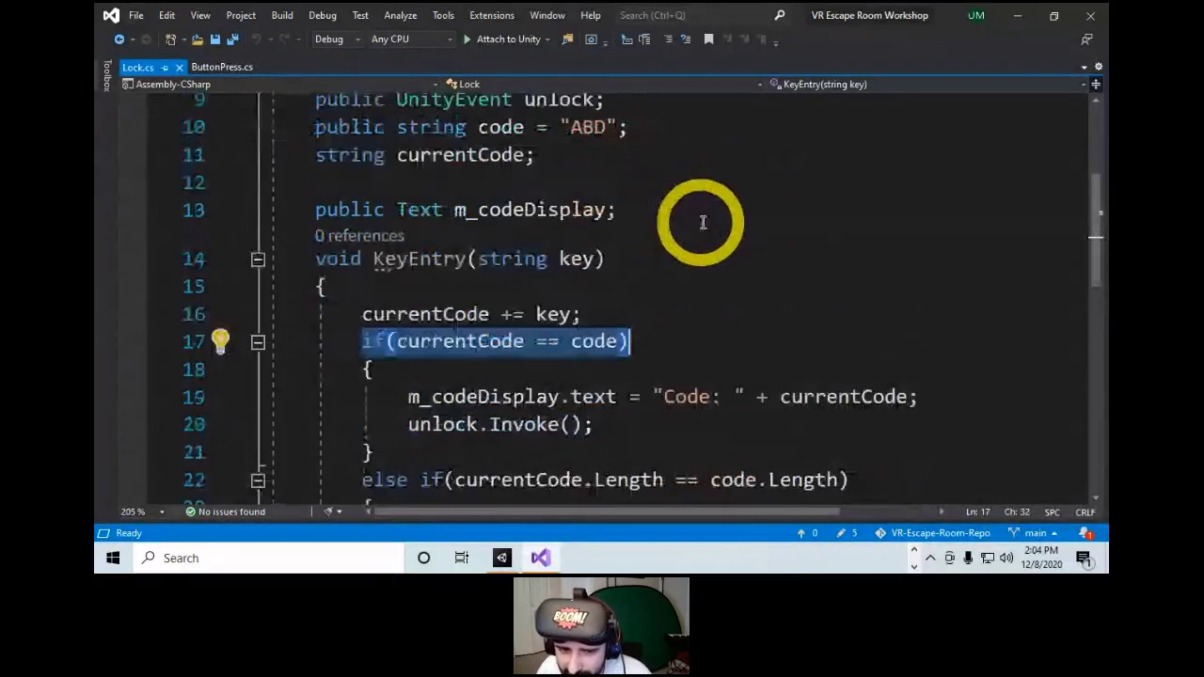
pyautogui.moveTo(361, 258); pyautogui.dragTo(752, 374)
pyautogui.scroll(-2, 730, 349)
pyautogui.moveTo(363, 232); pyautogui.dragTo(986, 341)
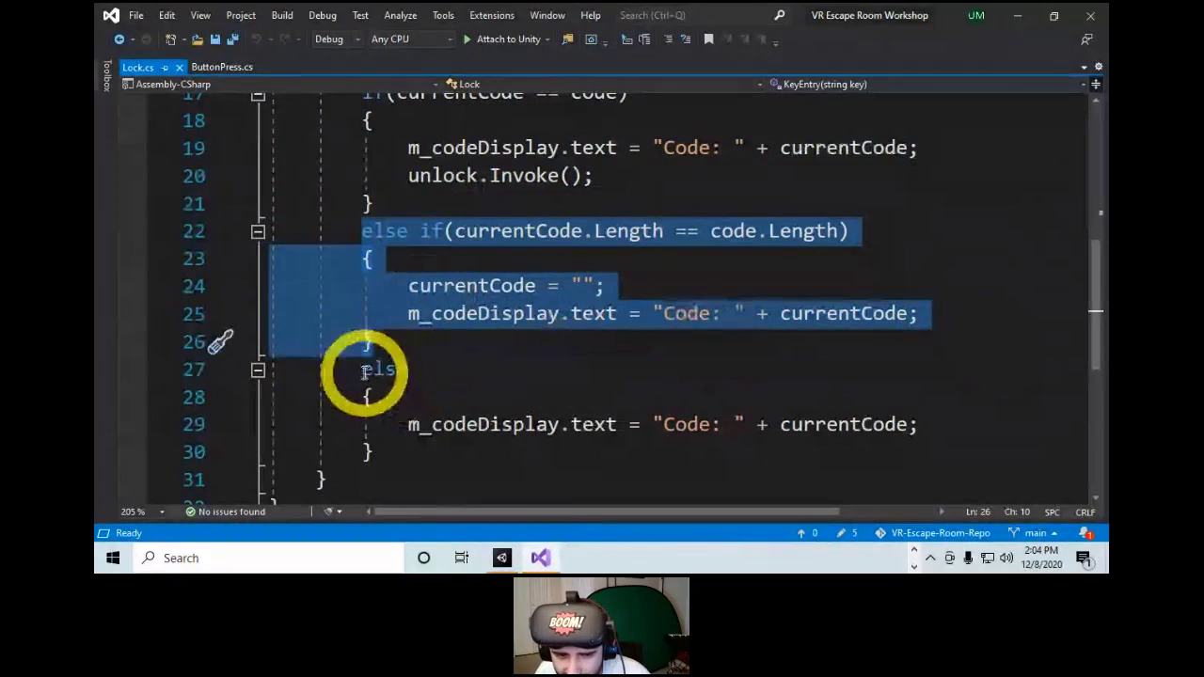
pyautogui.moveTo(363, 370); pyautogui.dragTo(517, 459)
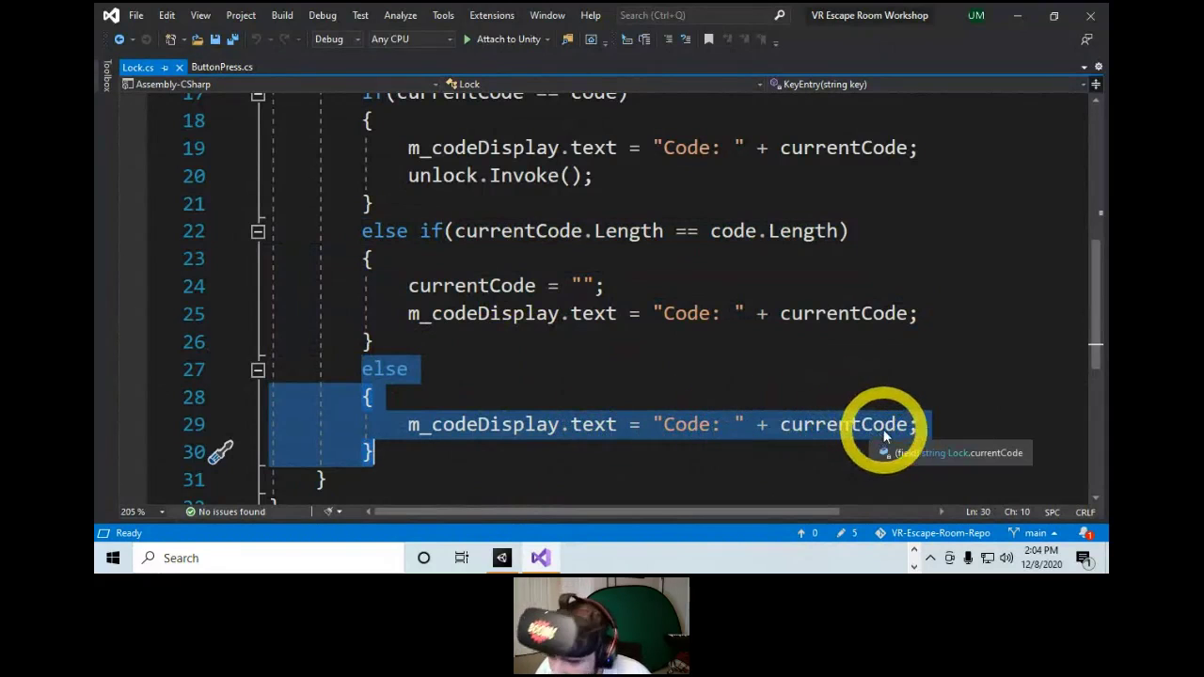
# Review the matching-code branch of KeyEntry, including the display text update and the unlock.Invoke() call.
pyautogui.scroll(3, 601, 352)
pyautogui.scroll(-3, 605, 349)
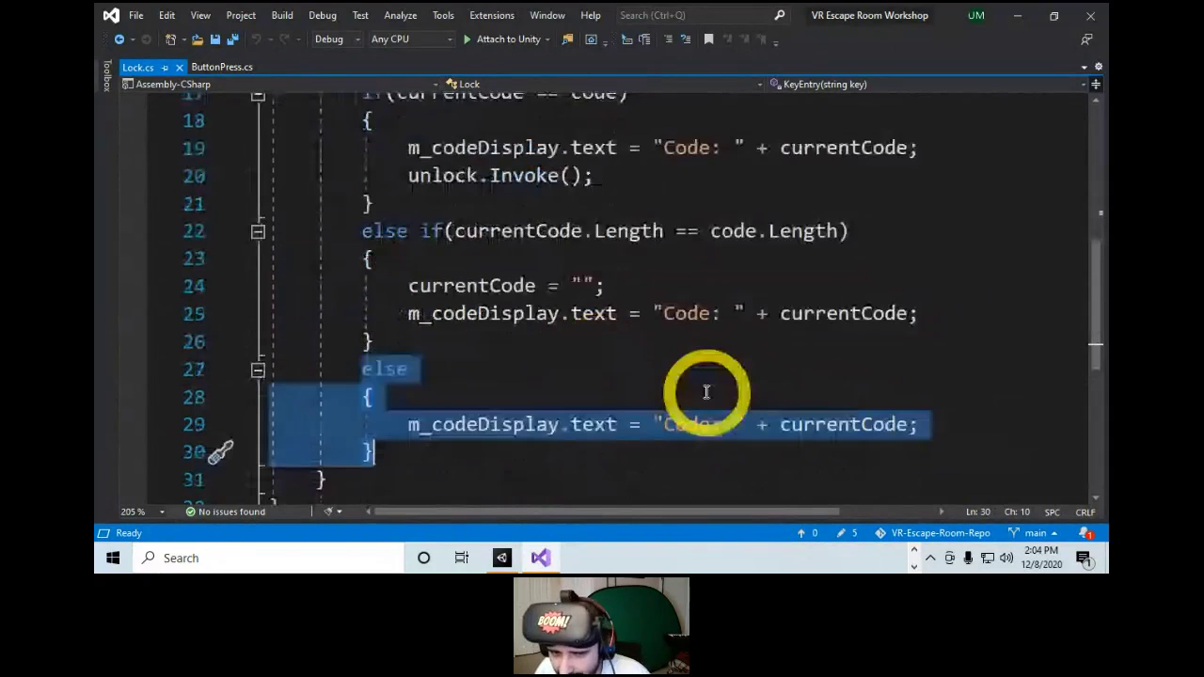
pyautogui.scroll(2, 703, 357)
pyautogui.click(363, 258)
pyautogui.moveTo(363, 258); pyautogui.dragTo(669, 271)
pyautogui.moveTo(361, 284); pyautogui.dragTo(456, 369)
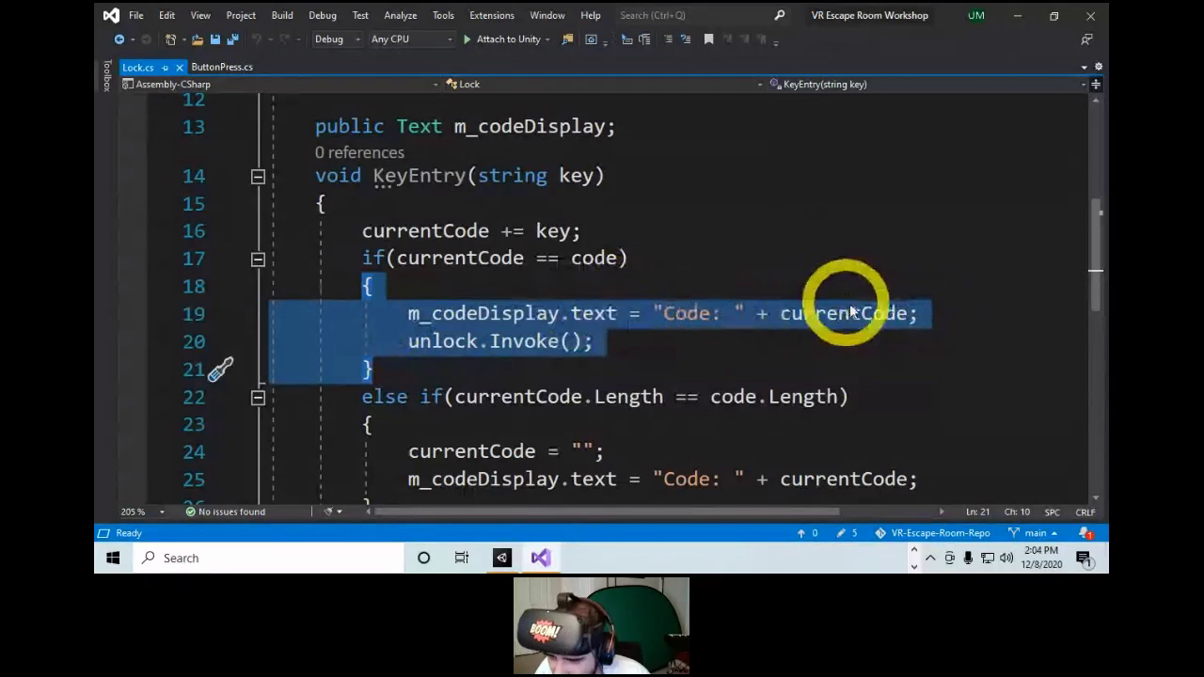
pyautogui.moveTo(417, 342); pyautogui.dragTo(677, 349)
pyautogui.scroll(3, 659, 343)
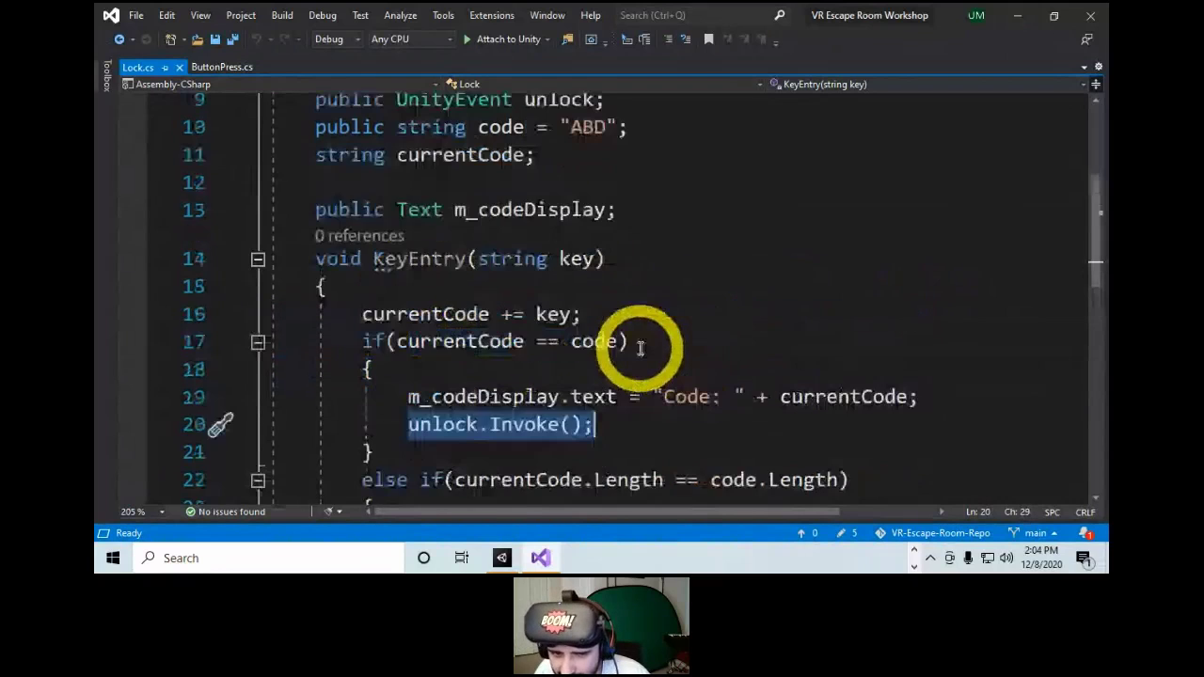
# Switch back to Unity and view the Lock Pad and its two buttons from several angles in the Scene.
pyautogui.hotkey('alt', 'Tab')
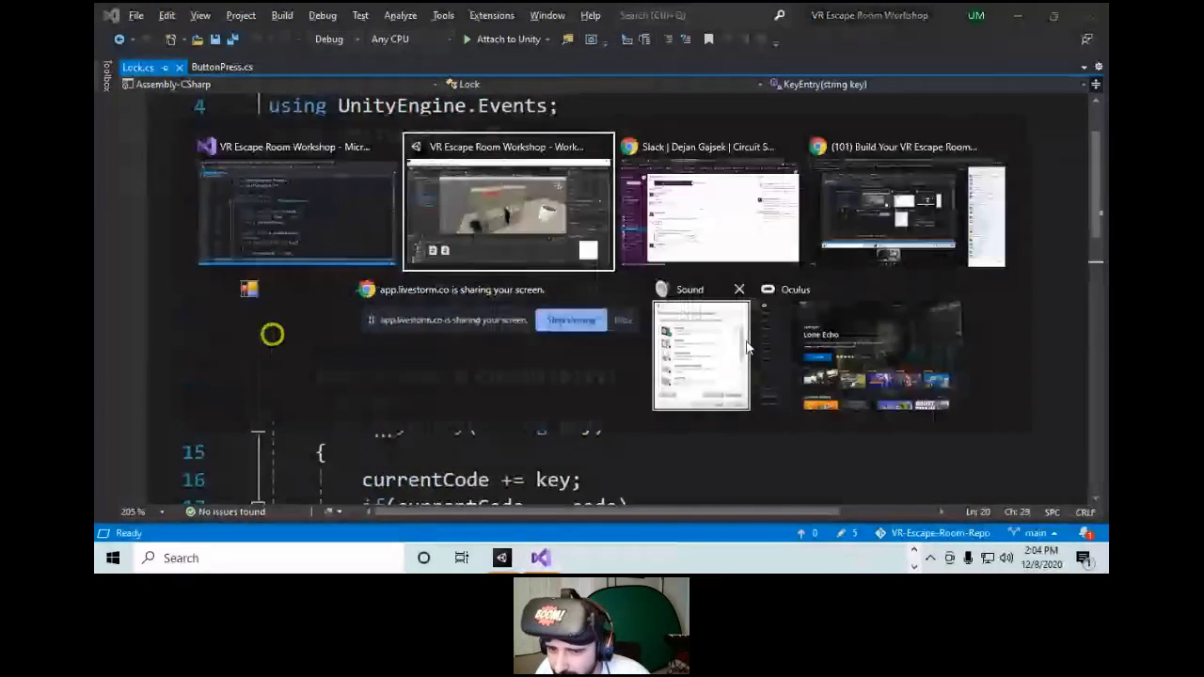
pyautogui.click(602, 217)
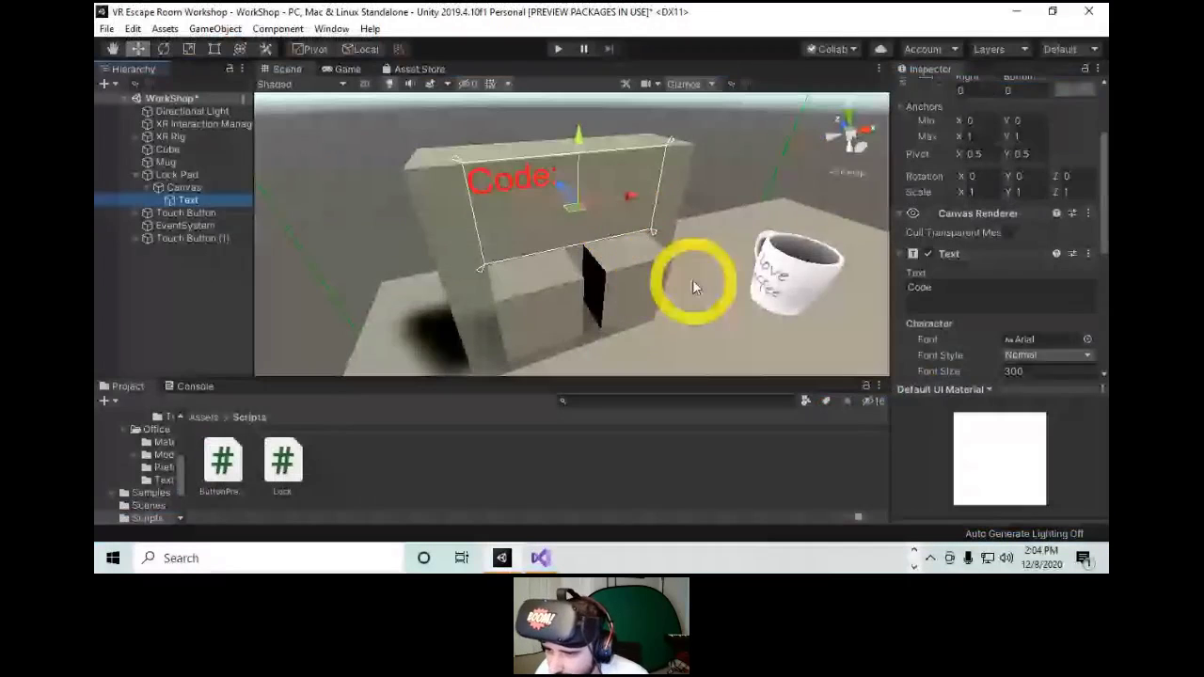
pyautogui.keyDown('alt'); pyautogui.moveTo(692, 279); pyautogui.dragTo(357, 248); pyautogui.keyUp('alt')
pyautogui.keyDown('alt'); pyautogui.moveTo(608, 288); pyautogui.dragTo(615, 188, button='right'); pyautogui.keyUp('alt')
pyautogui.keyDown('alt'); pyautogui.moveTo(615, 188); pyautogui.dragTo(762, 263); pyautogui.keyUp('alt')
pyautogui.keyDown('alt'); pyautogui.moveTo(653, 289); pyautogui.dragTo(659, 199, button='right'); pyautogui.keyUp('alt')
pyautogui.keyDown('alt'); pyautogui.moveTo(618, 225); pyautogui.dragTo(543, 223); pyautogui.keyUp('alt')
pyautogui.keyDown('alt'); pyautogui.moveTo(543, 223); pyautogui.dragTo(578, 253, button='right'); pyautogui.keyUp('alt')
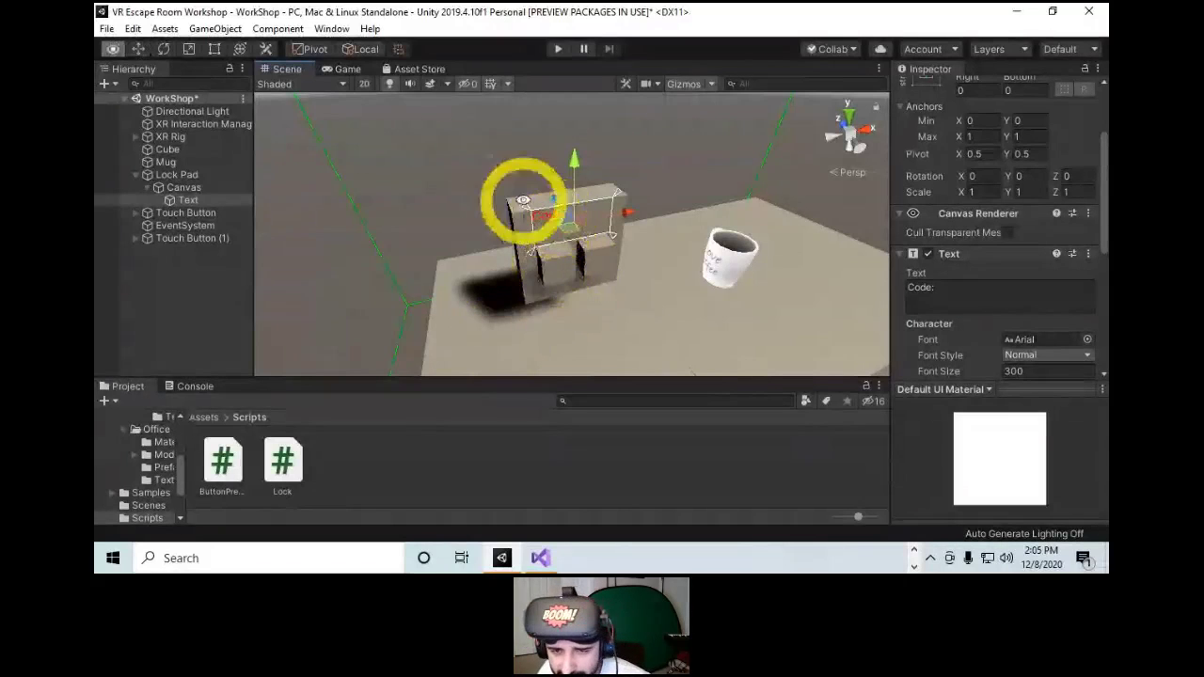
pyautogui.moveTo(570, 288)
pyautogui.keyDown('alt'); pyautogui.mouseDown()
pyautogui.moveTo(604, 260)
pyautogui.moveTo(585, 298)
pyautogui.mouseUp(); pyautogui.keyUp('alt')
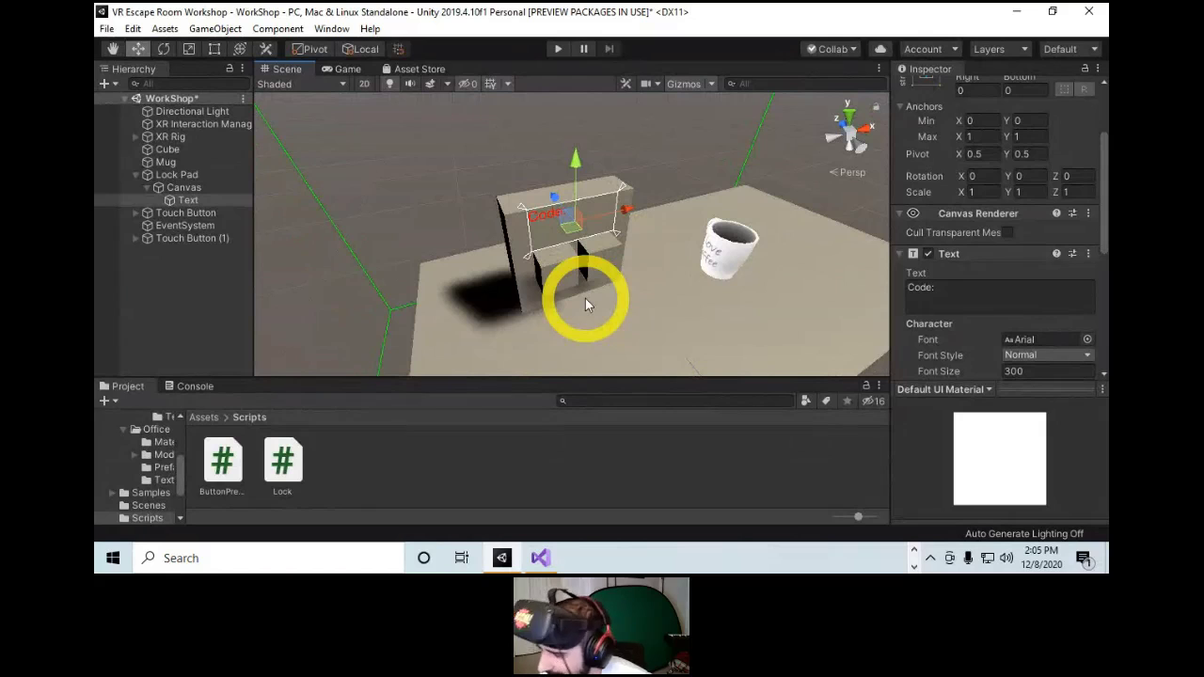
# Review the Lock Pad's Canvas, Text and Lock script settings, and save the WorkShop scene.
pyautogui.click(183, 188)
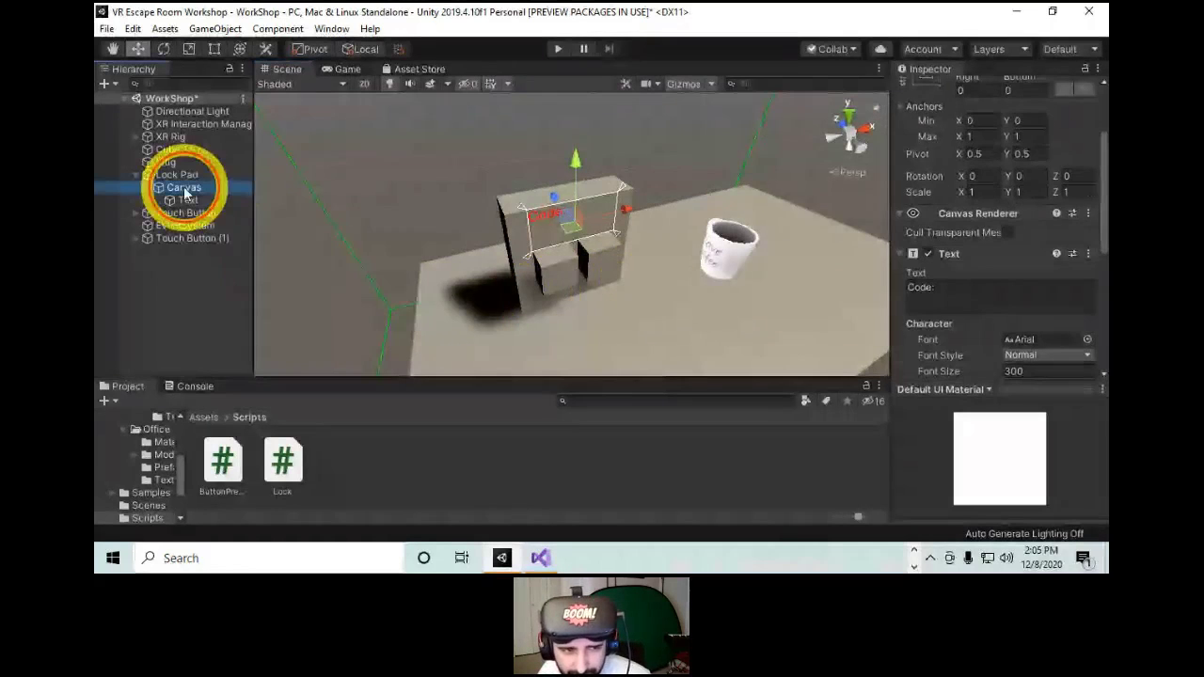
pyautogui.click(192, 200)
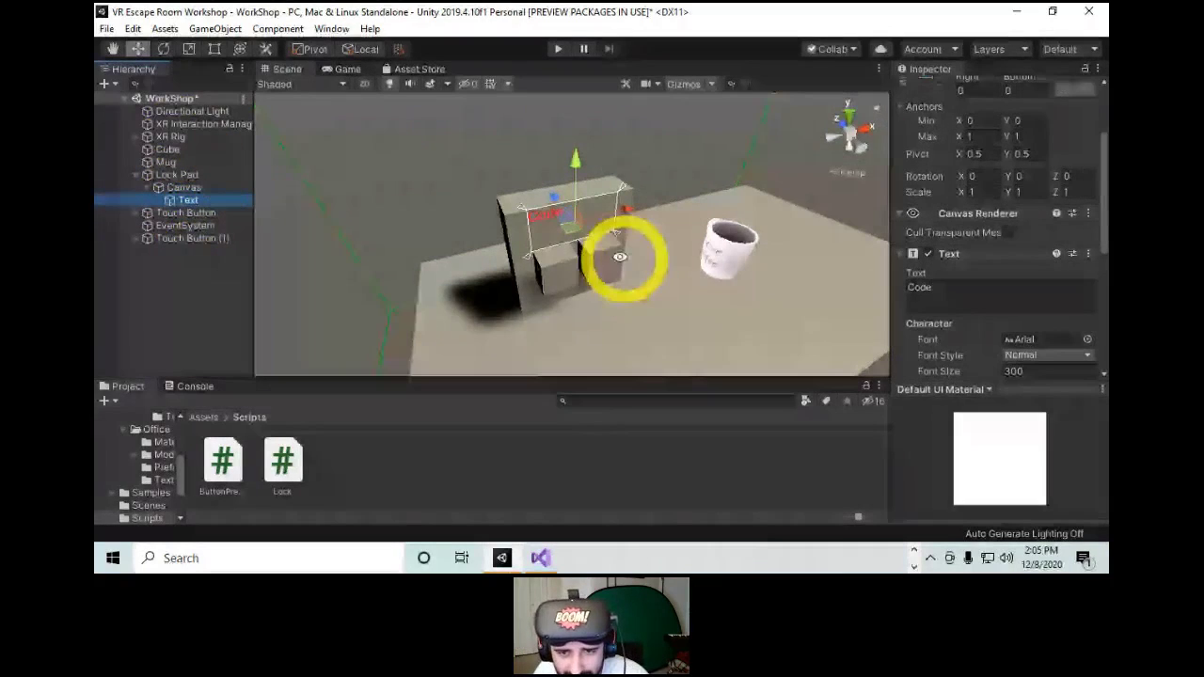
pyautogui.scroll(2, 620, 259)
pyautogui.click(188, 176)
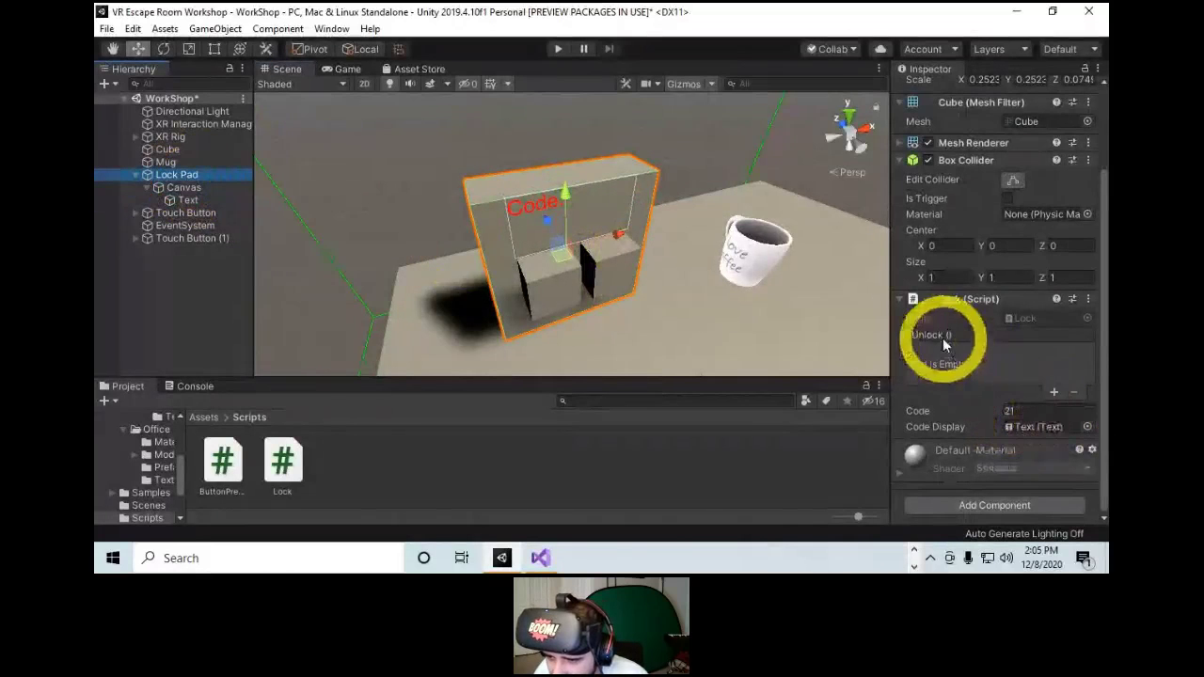
pyautogui.keyDown('alt'); pyautogui.moveTo(563, 264); pyautogui.dragTo(565, 161); pyautogui.keyUp('alt')
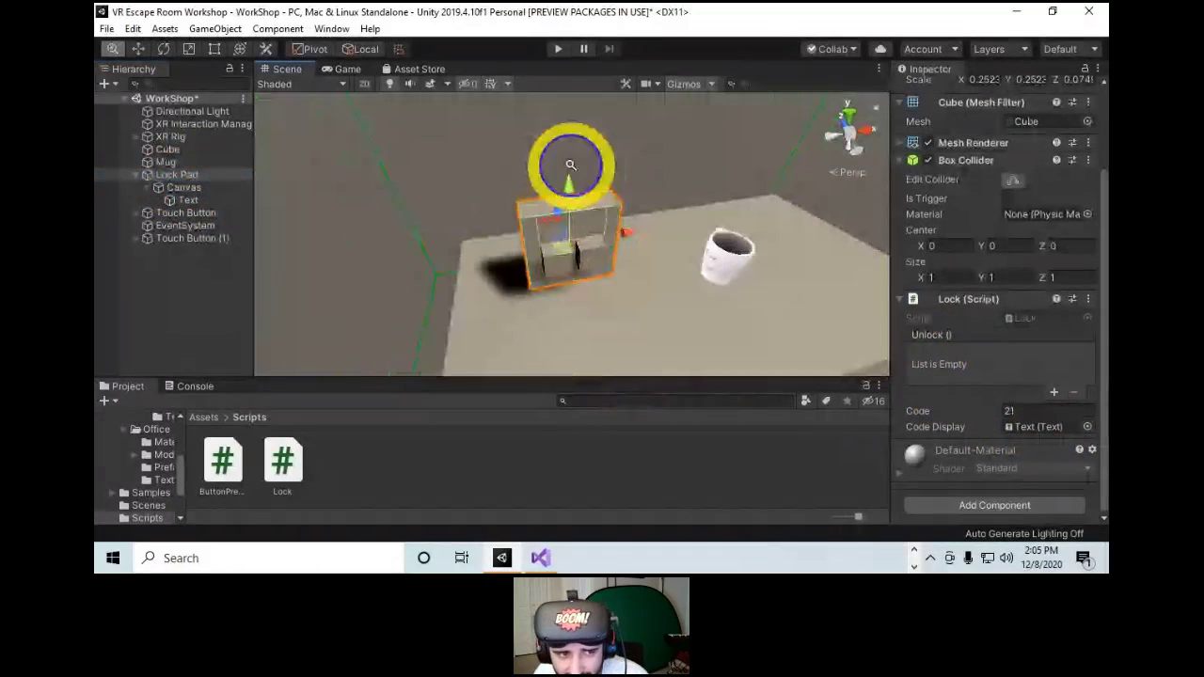
pyautogui.keyDown('alt'); pyautogui.moveTo(508, 235); pyautogui.dragTo(455, 215); pyautogui.keyUp('alt')
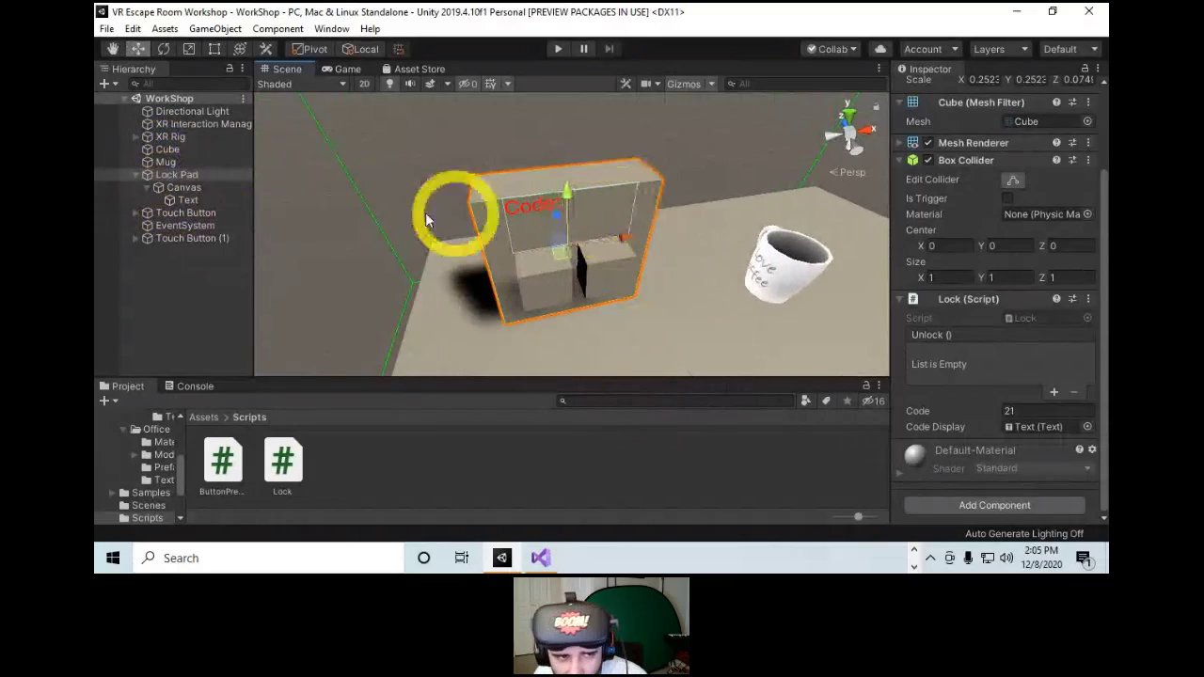
# Expand the XR Rig and its Camera Offset in the Hierarchy and select both the LeftHand and RightHand controllers.
pyautogui.click(172, 137)
pyautogui.click(137, 136)
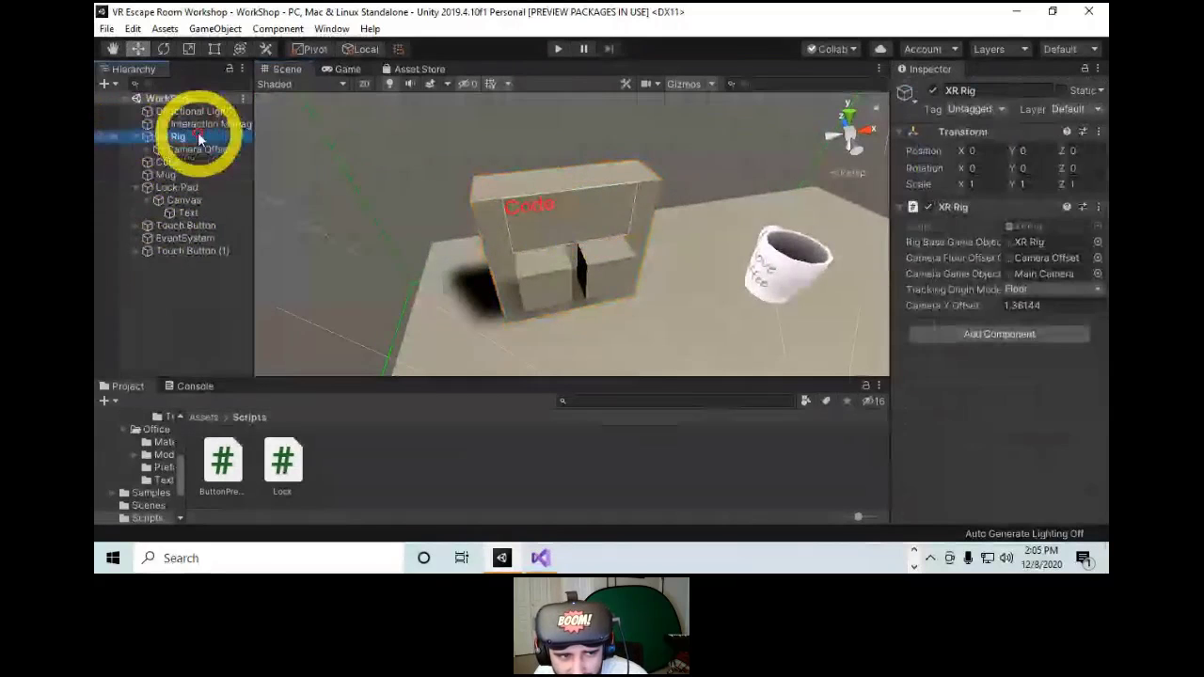
pyautogui.click(161, 148)
pyautogui.click(200, 175)
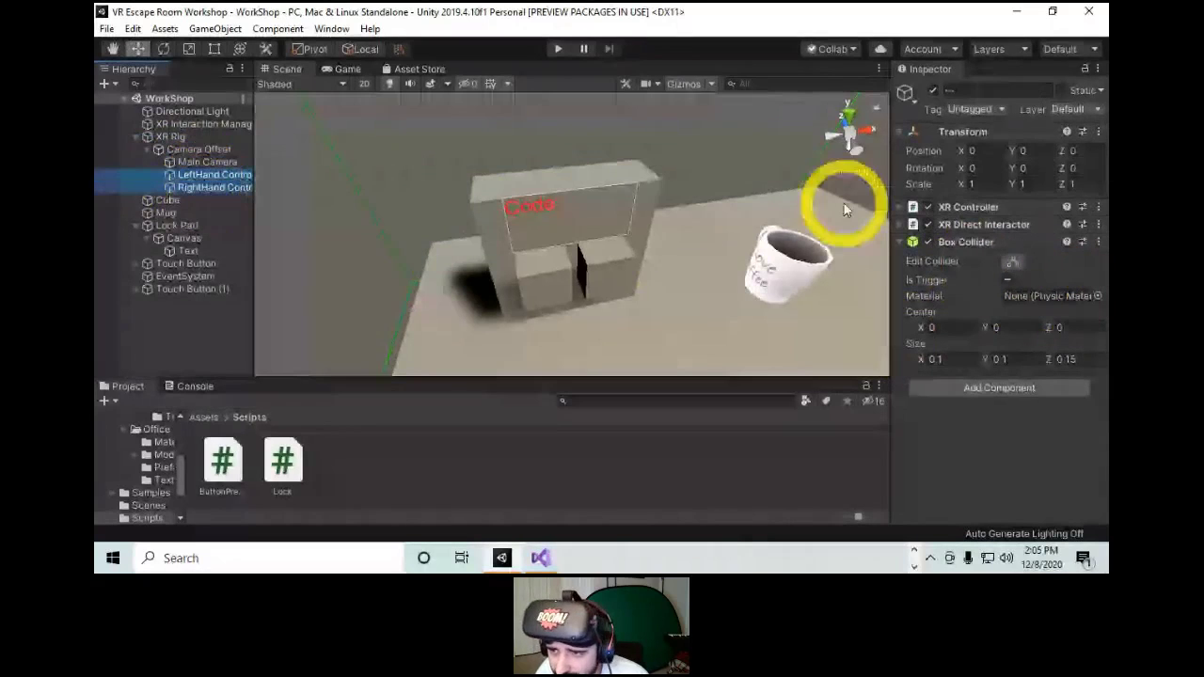
# Switch to Visual Studio and check the "Player" tag condition in the ButtonPress script's OnTriggerEnter method.
pyautogui.hotkey('alt', 'Tab')
pyautogui.scroll(-1, 614, 242)
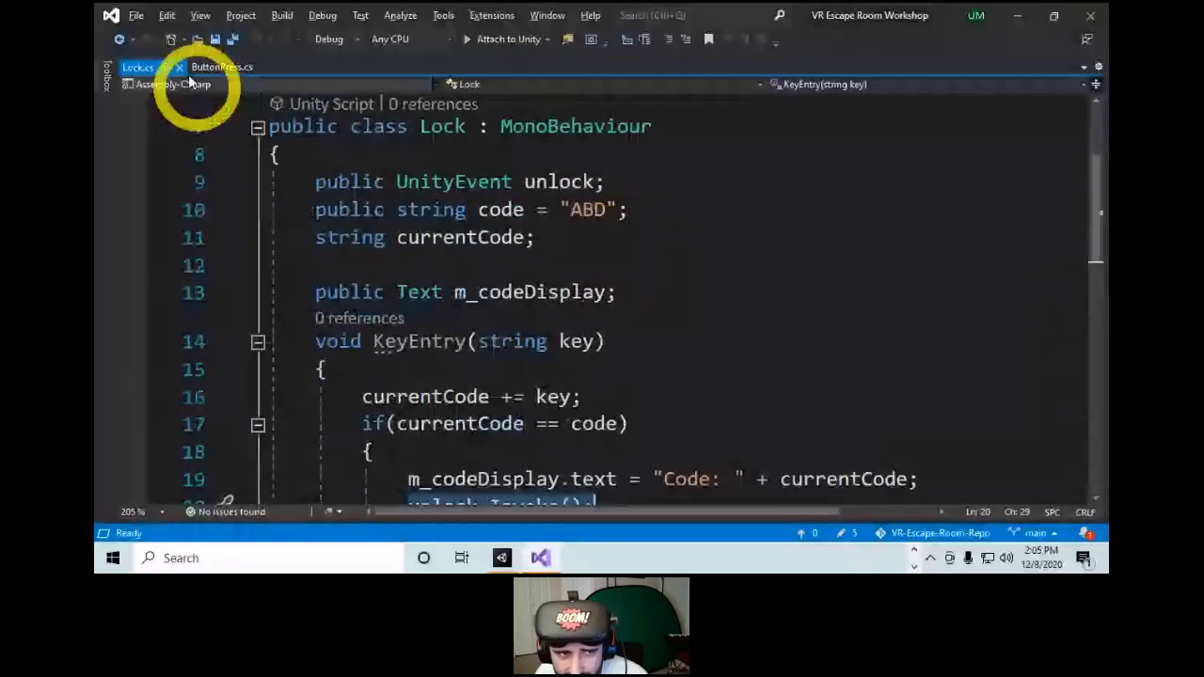
pyautogui.click(209, 67)
pyautogui.scroll(-1, 349, 255)
pyautogui.moveTo(363, 259); pyautogui.dragTo(841, 282)
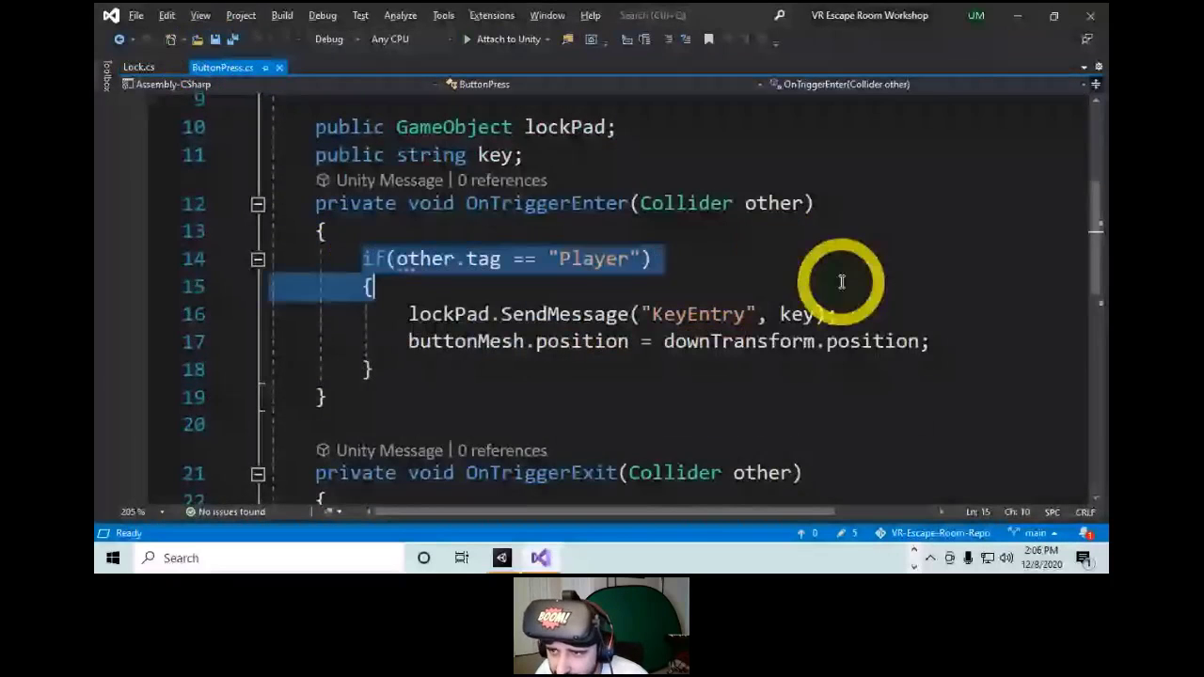
# Switch back to Unity, set the tag of both hand controllers to Player, and reopen the list of available tags.
pyautogui.hotkey('alt', 'Tab')
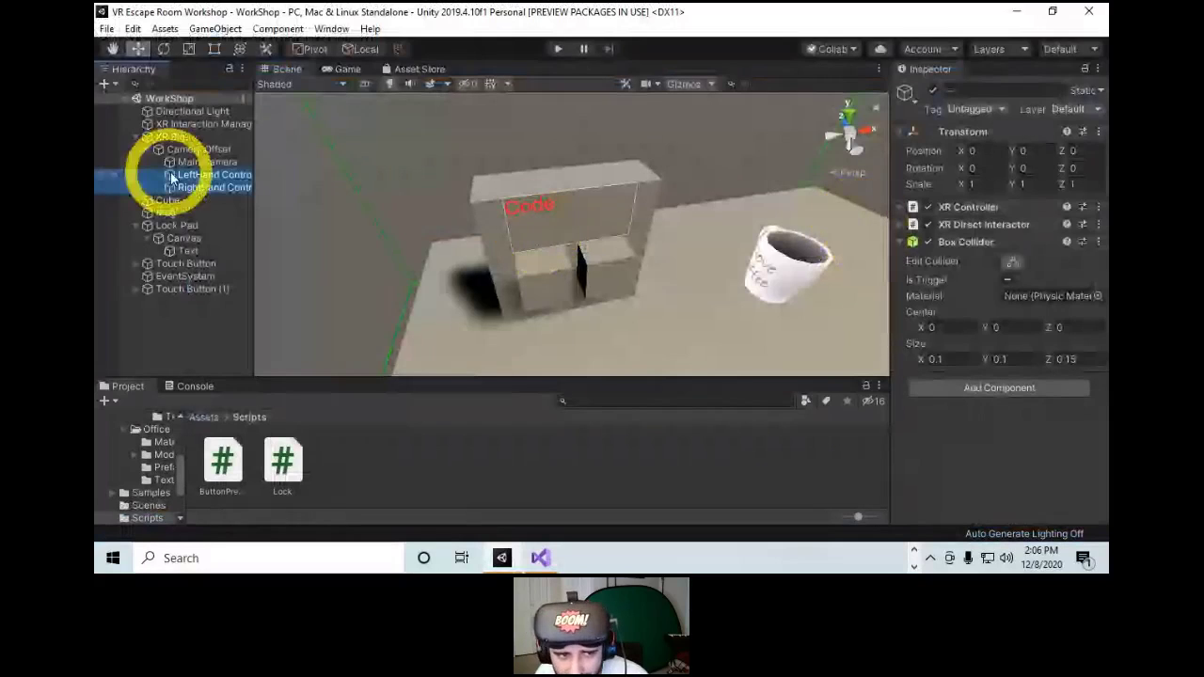
pyautogui.click(961, 111)
pyautogui.click(984, 215)
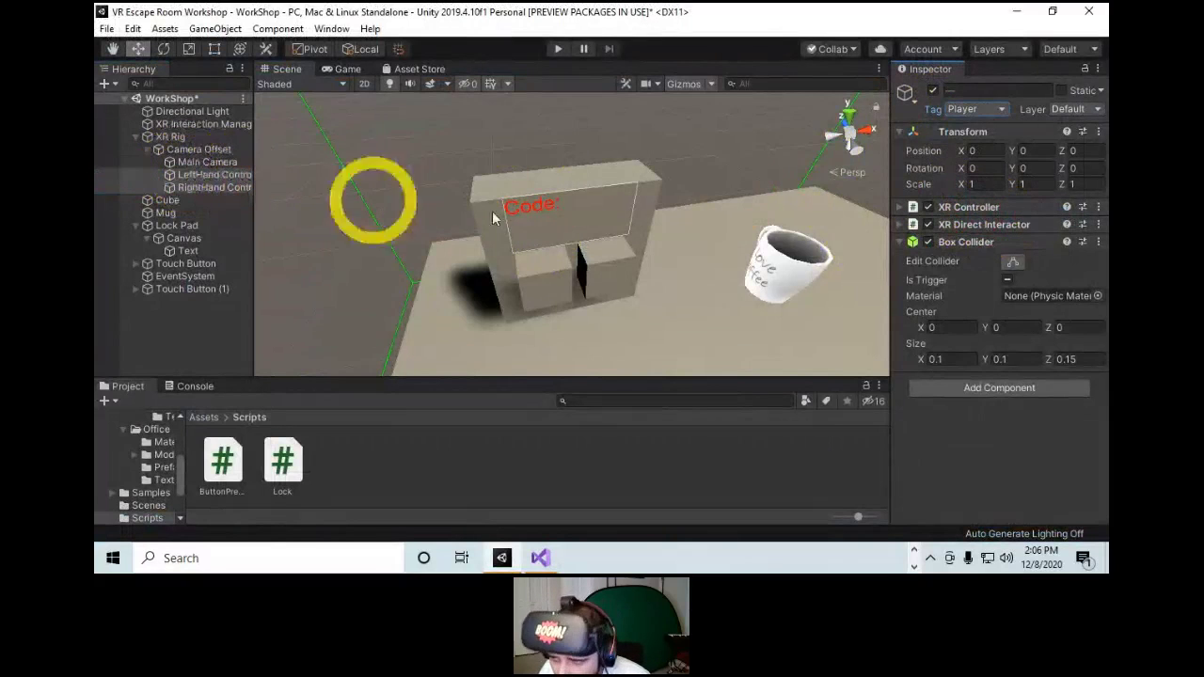
pyautogui.click(974, 109)
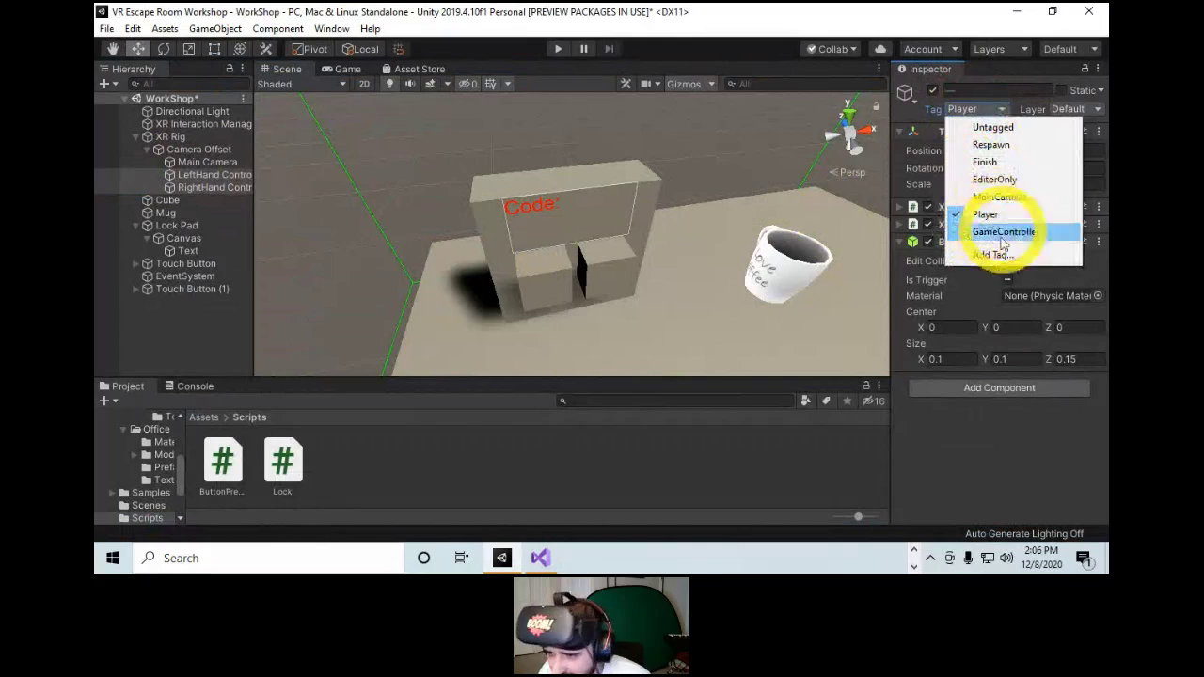
# Add an entry to the Unlock event of the Lock Pad's Lock script and assign the Mug as its target object.
pyautogui.click(978, 432)
pyautogui.scroll(4, 530, 245)
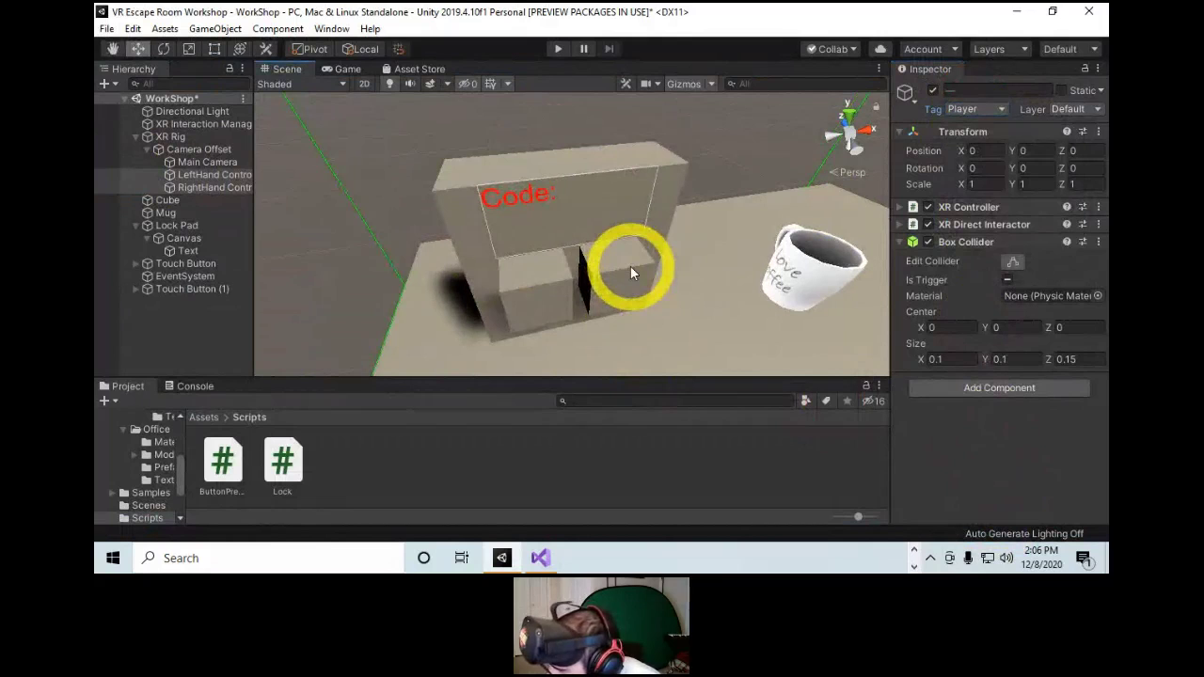
pyautogui.moveTo(545, 215)
pyautogui.keyDown('alt'); pyautogui.mouseDown(button='right')
pyautogui.moveTo(656, 325)
pyautogui.moveTo(559, 220)
pyautogui.mouseUp(button='right'); pyautogui.keyUp('alt')
pyautogui.keyDown('alt'); pyautogui.moveTo(558, 220); pyautogui.dragTo(607, 295); pyautogui.keyUp('alt')
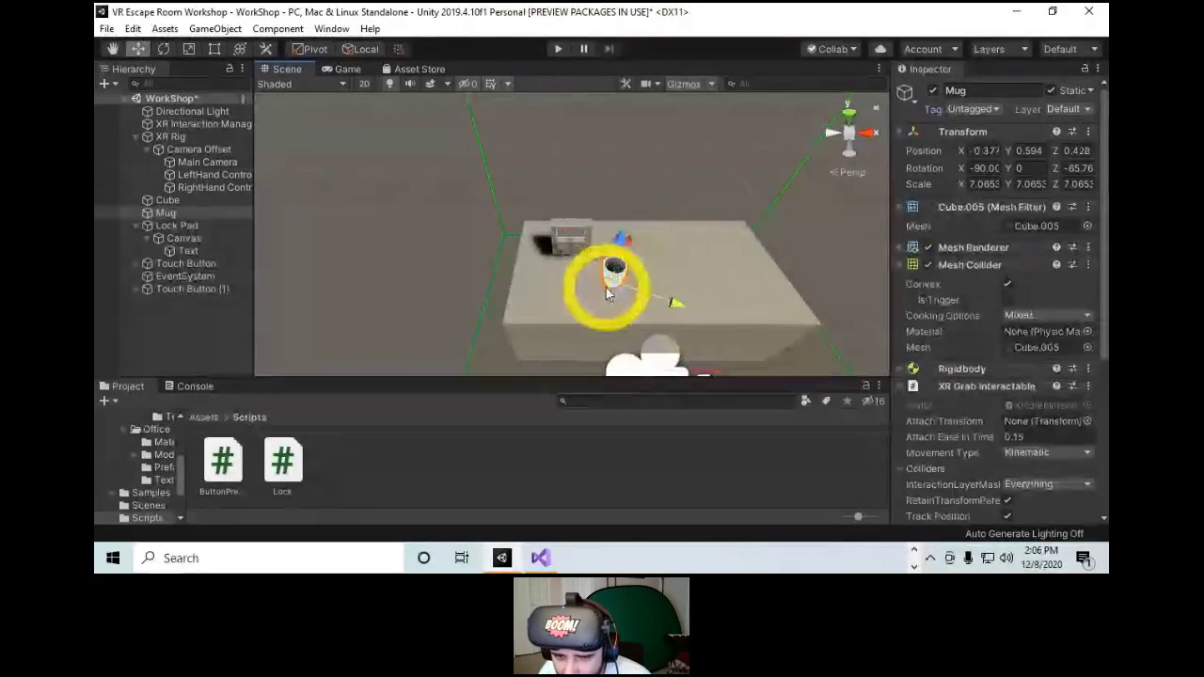
pyautogui.press('f')
pyautogui.keyDown('alt'); pyautogui.moveTo(608, 282); pyautogui.dragTo(529, 250, button='right'); pyautogui.keyUp('alt')
pyautogui.click(179, 225)
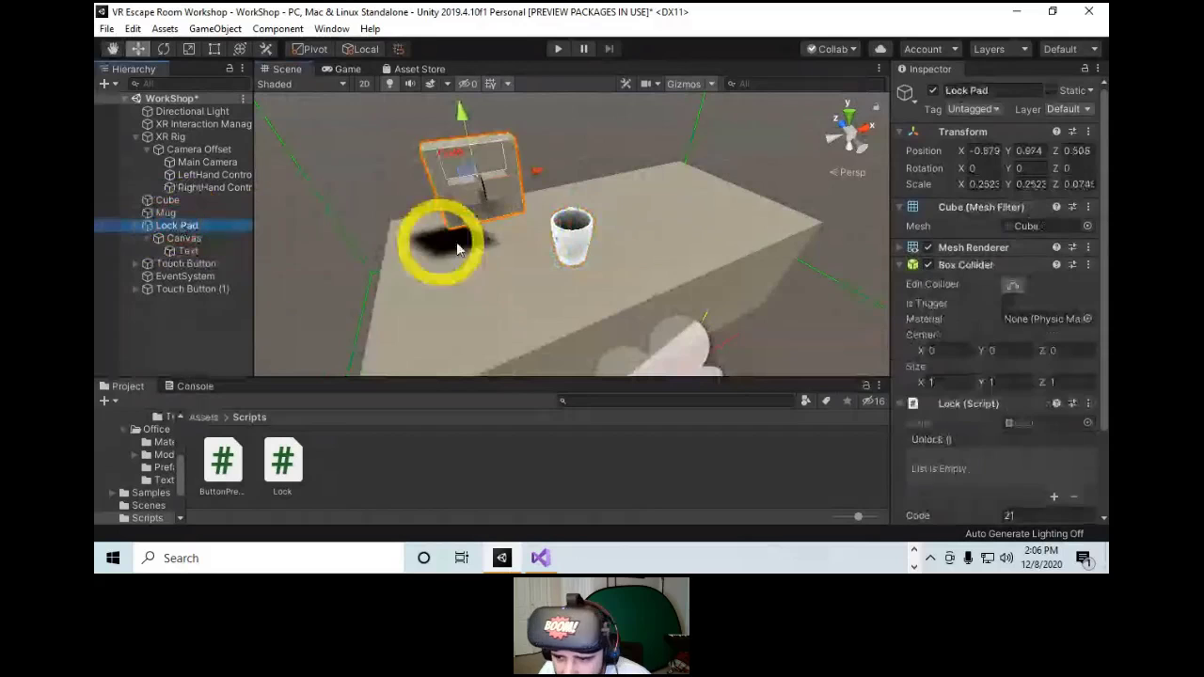
pyautogui.scroll(-3, 956, 364)
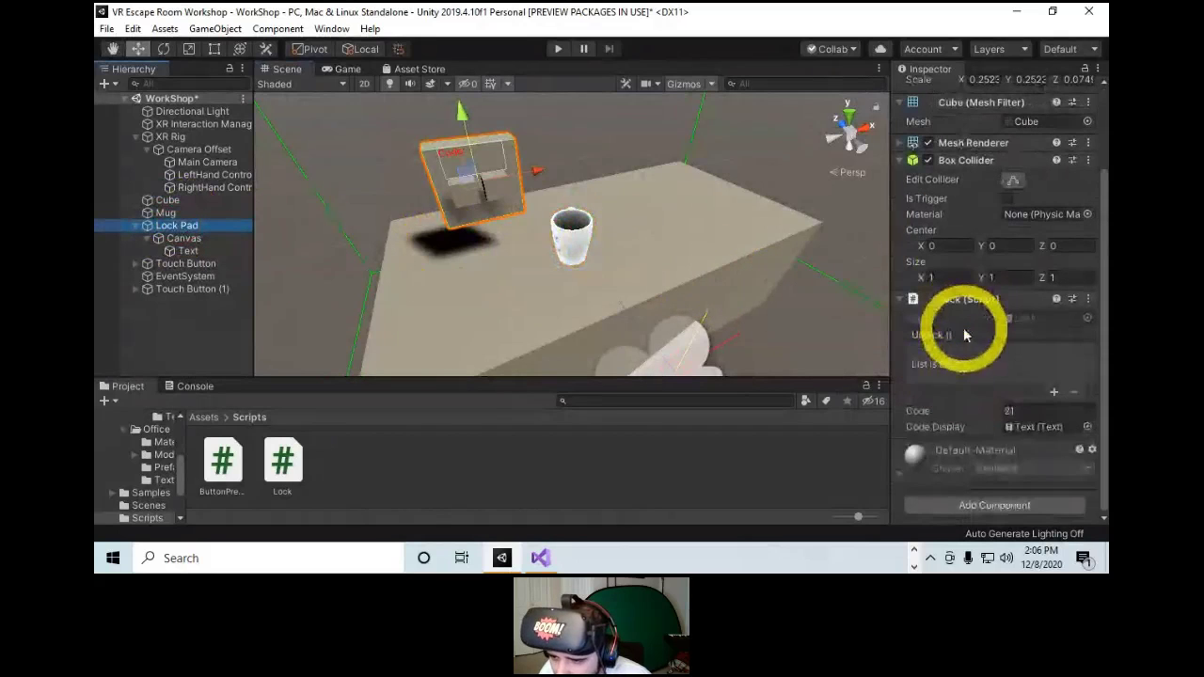
pyautogui.click(1053, 395)
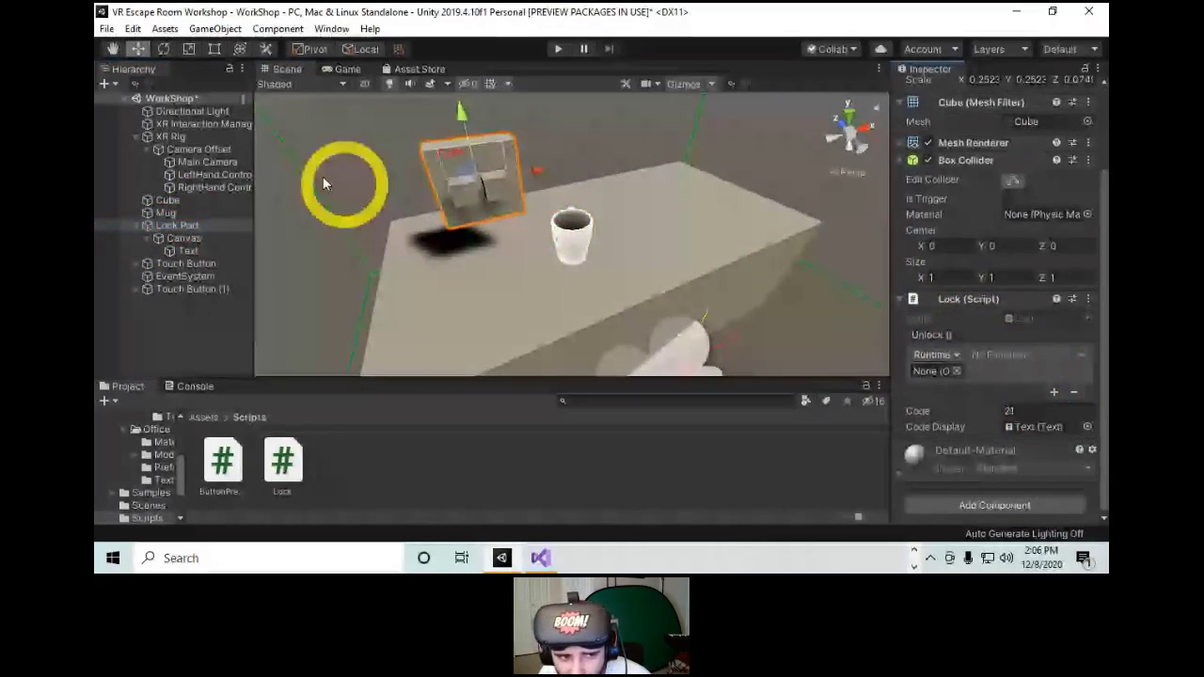
pyautogui.moveTo(164, 214); pyautogui.dragTo(938, 377)
pyautogui.moveTo(165, 213); pyautogui.dragTo(929, 372)
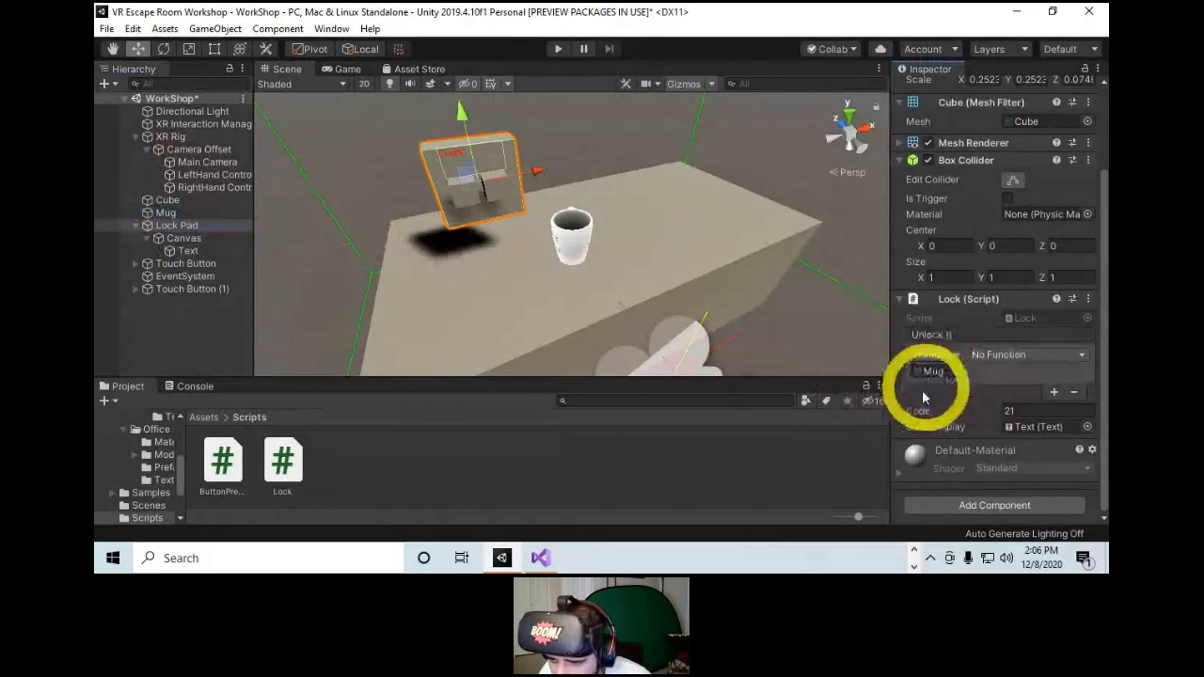
# Check the functions offered for the Mug's Unlock entry, and look over the Mug's components with XR Grab Interactable collapsed.
pyautogui.click(996, 356)
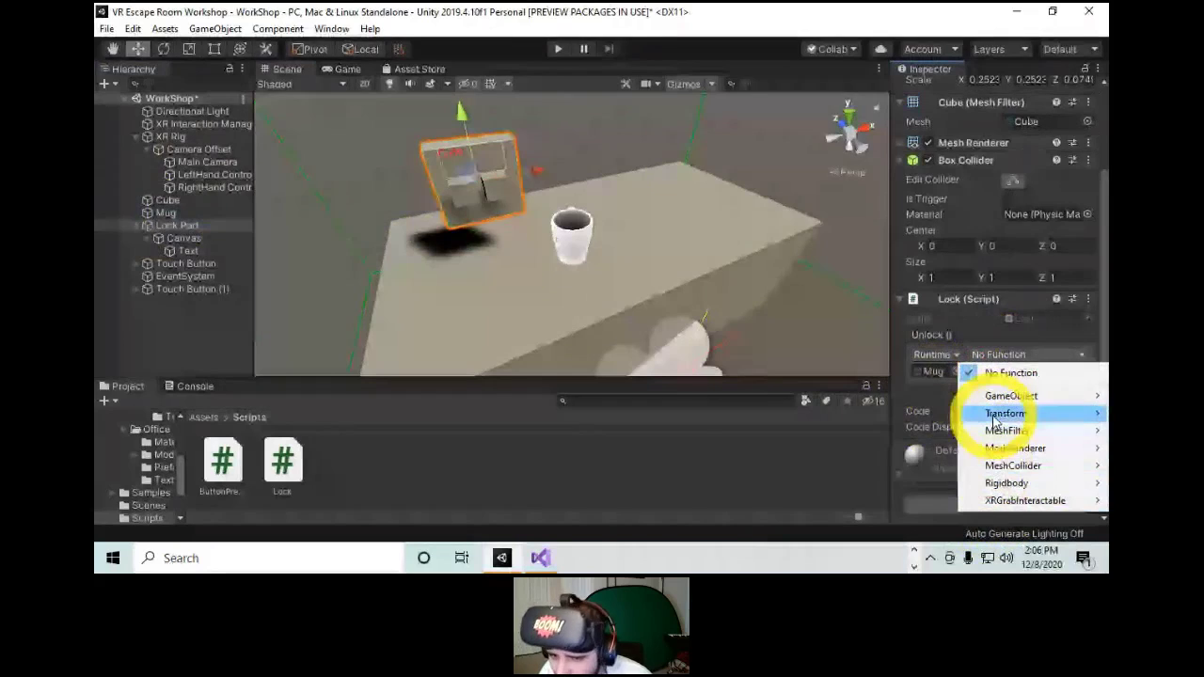
pyautogui.click(565, 242)
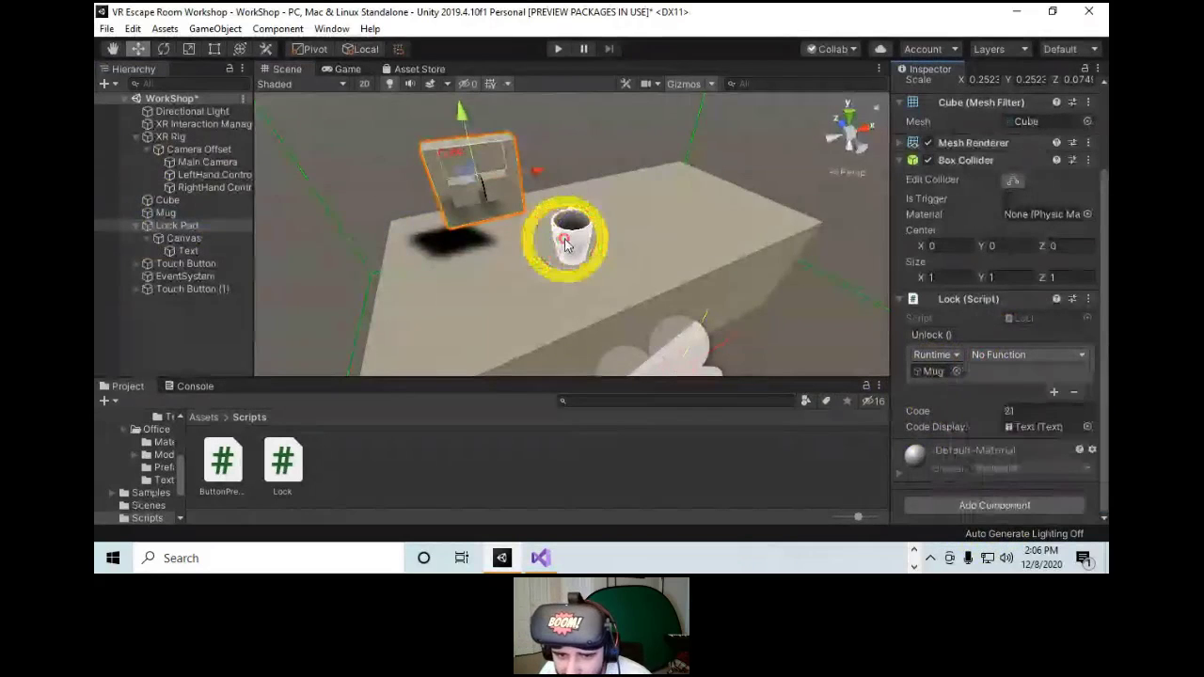
pyautogui.click(565, 241)
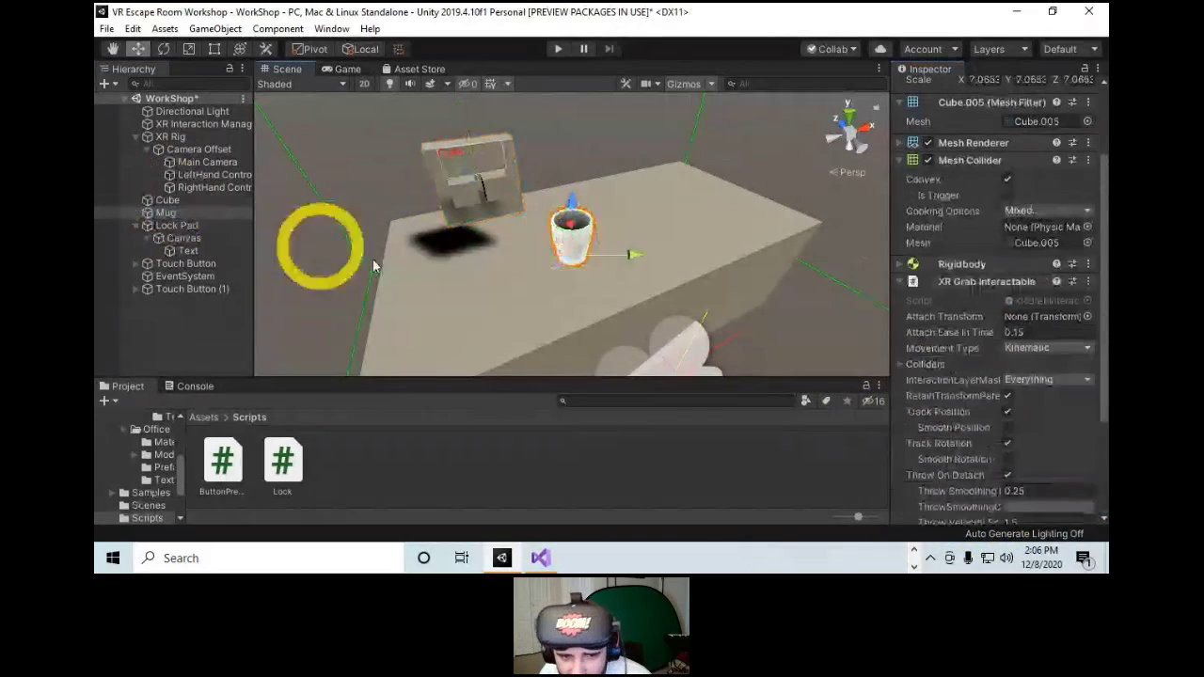
pyautogui.click(960, 272)
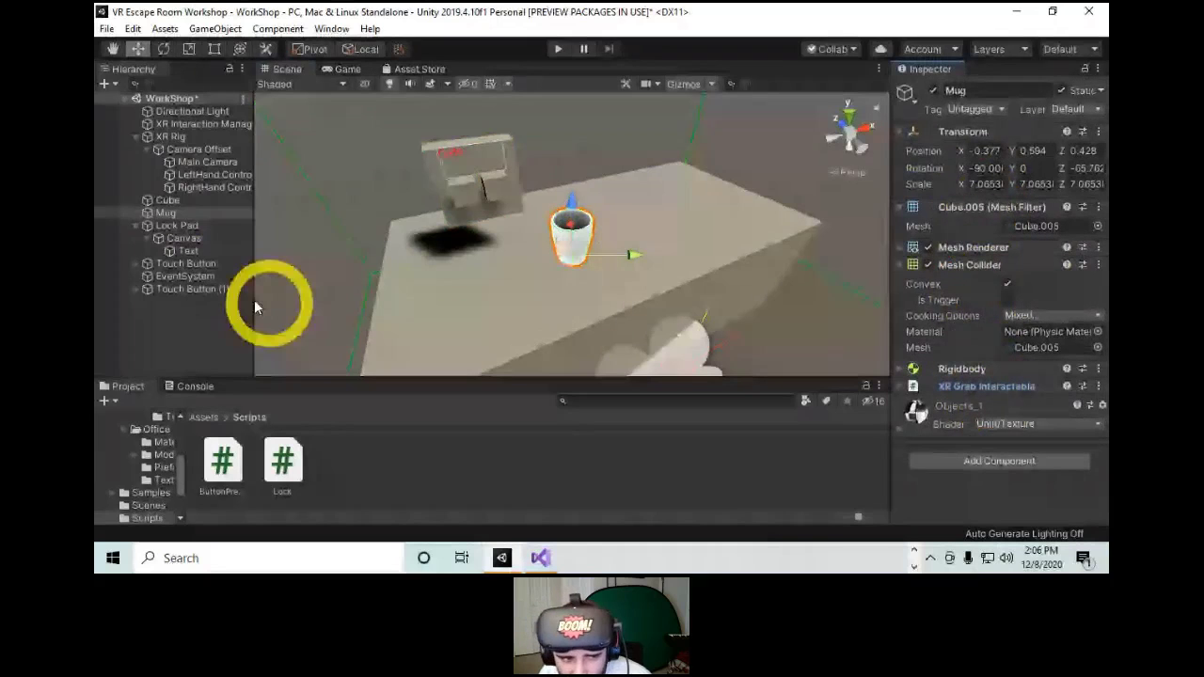
# Set the function of the Lock Pad's Unlock event entry to the material property of the Mug's MeshRenderer.
pyautogui.click(181, 227)
pyautogui.click(1011, 459)
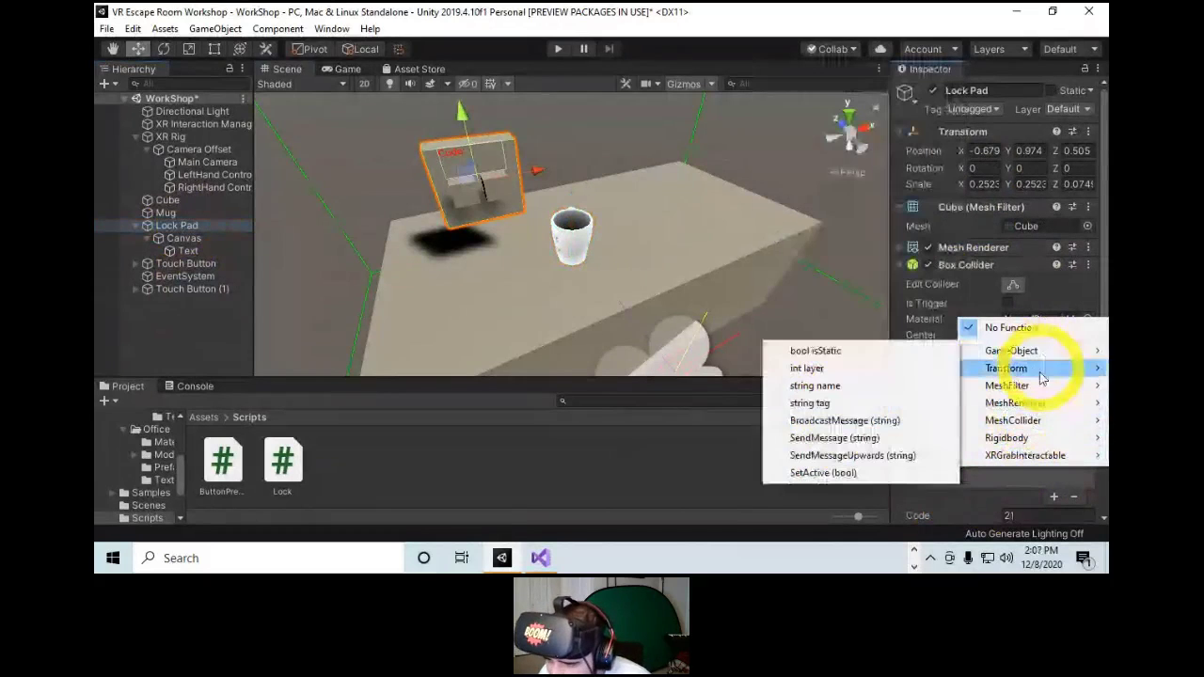
pyautogui.moveTo(1027, 440)
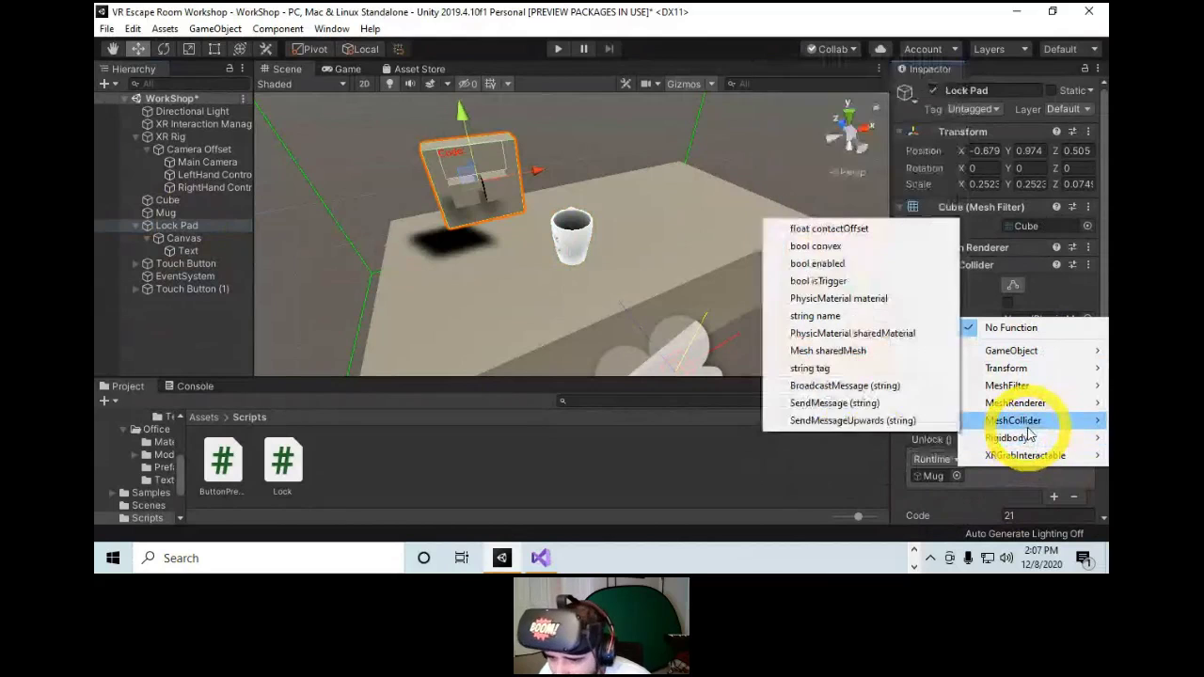
pyautogui.moveTo(1034, 404)
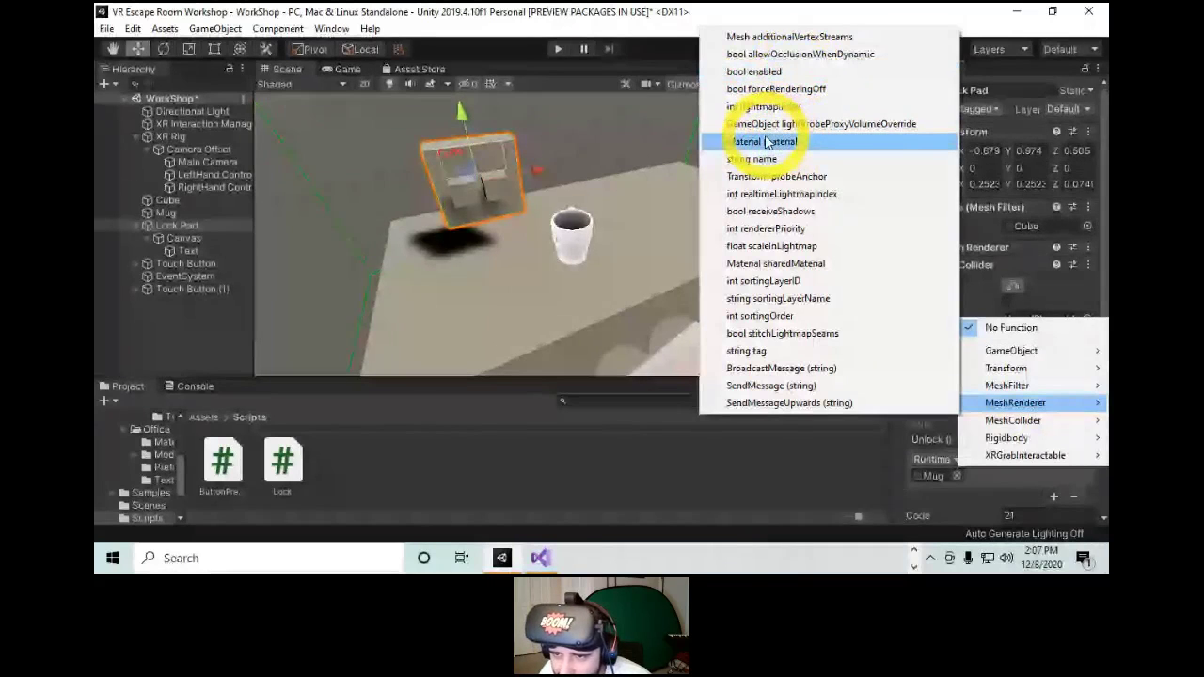
pyautogui.click(766, 142)
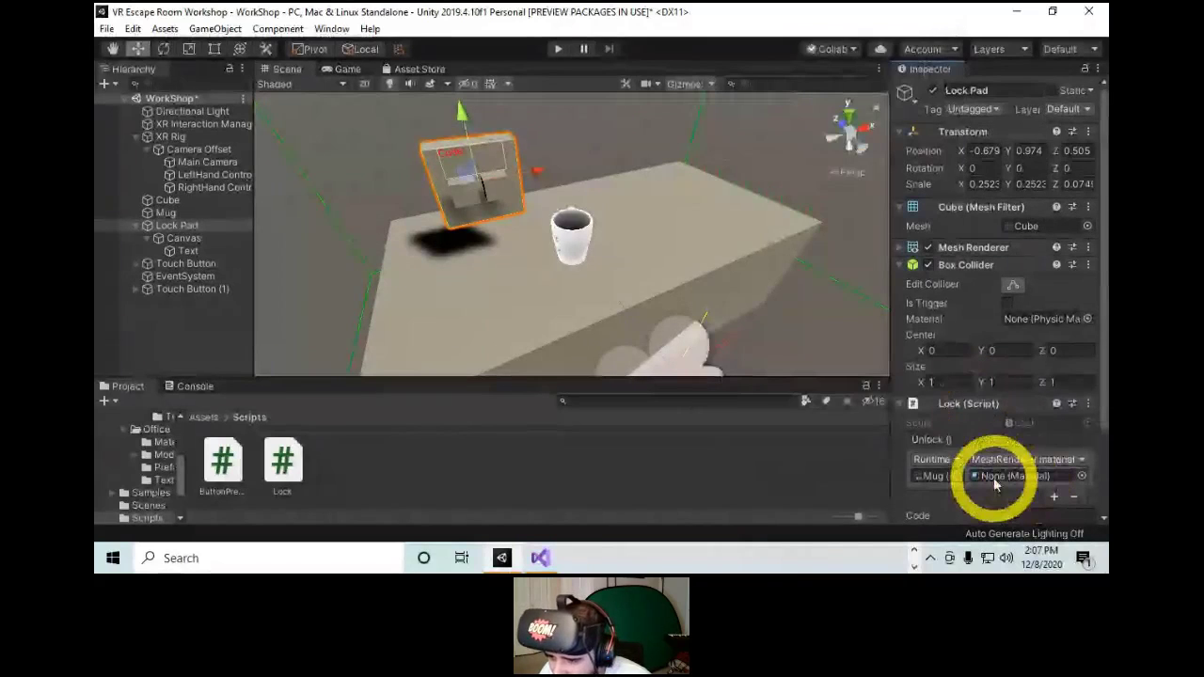
# Choose SpatialMappingWireframe as the material that the Unlock event applies to the Mug.
pyautogui.click(1081, 476)
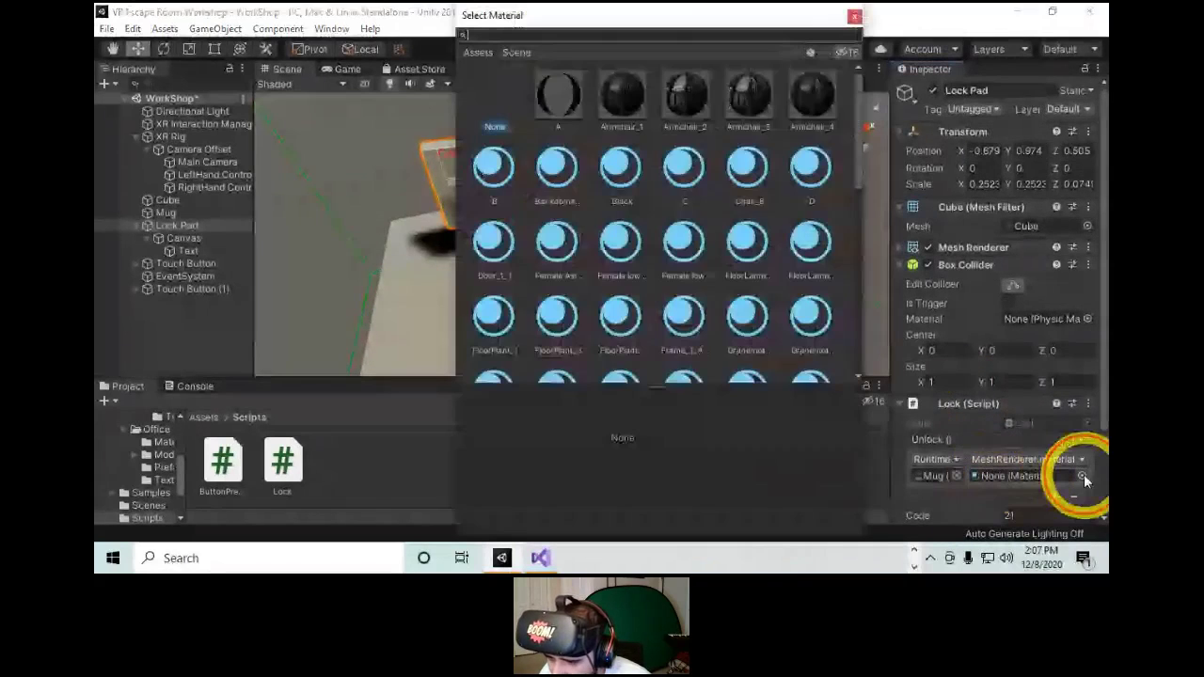
pyautogui.scroll(-3, 738, 308)
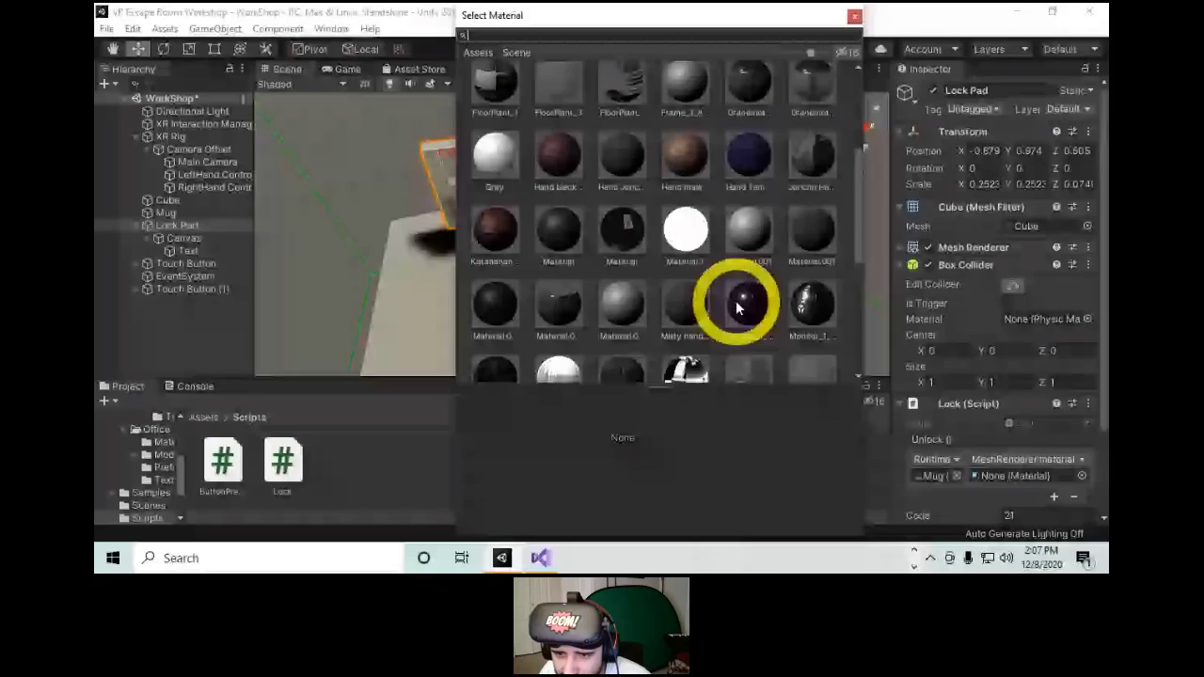
pyautogui.scroll(-5, 808, 316)
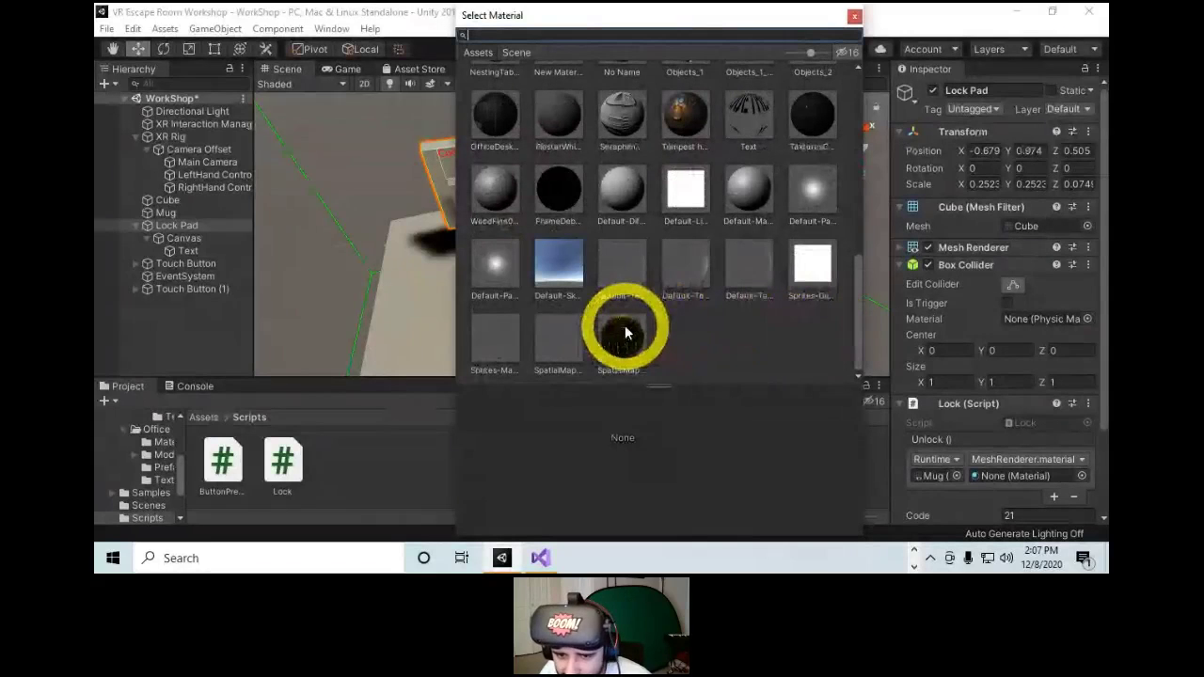
pyautogui.click(630, 329)
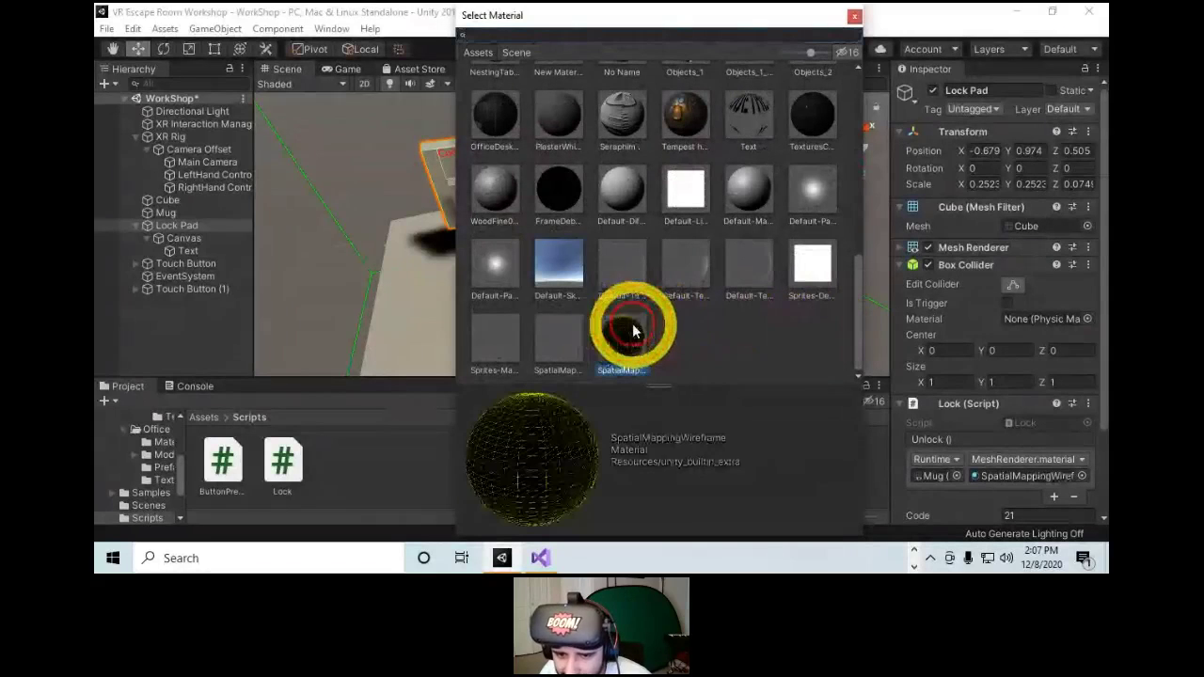
pyautogui.click(856, 17)
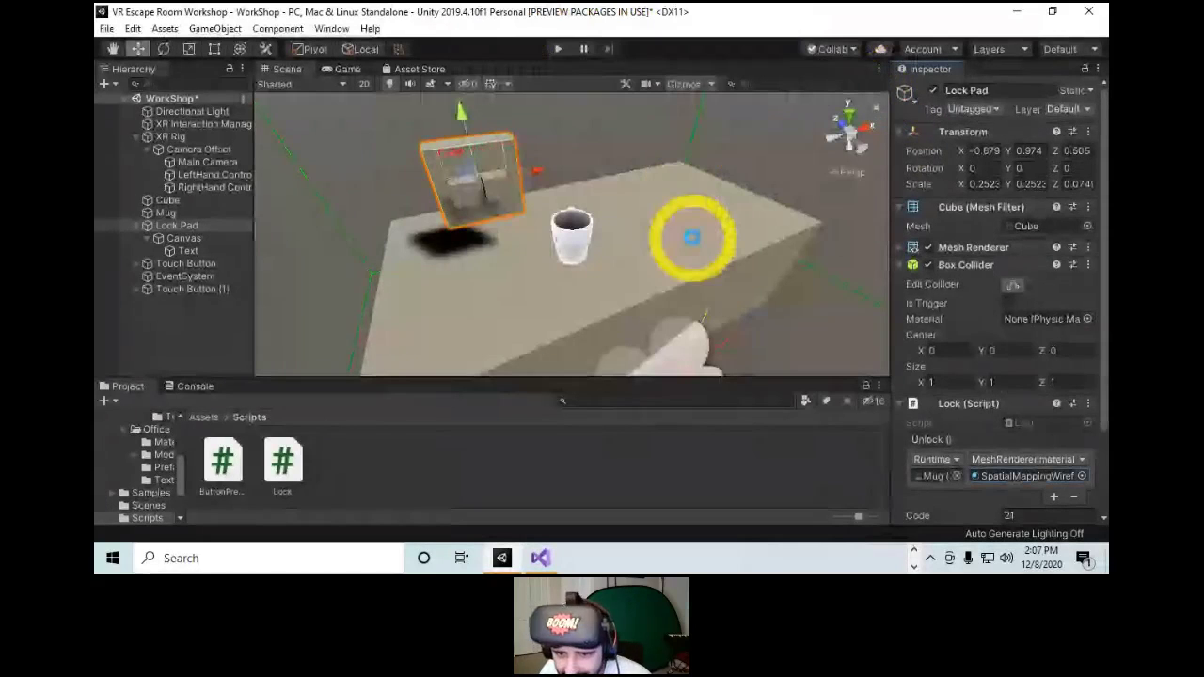
# Save the WorkShop scene and run it in Play mode to test the lock pad.
pyautogui.keyDown('alt'); pyautogui.moveTo(691, 237); pyautogui.dragTo(624, 216); pyautogui.keyUp('alt')
pyautogui.scroll(-2, 528, 254)
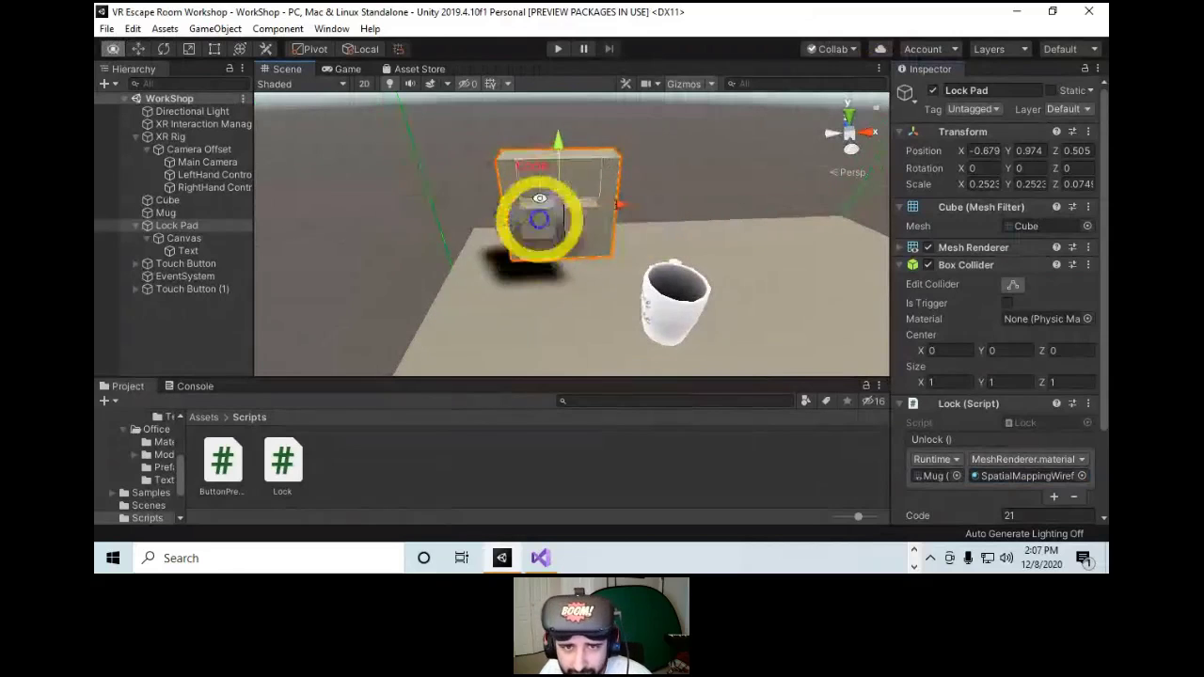
pyautogui.keyDown('alt'); pyautogui.click(606, 314); pyautogui.keyUp('alt')
pyautogui.keyDown('alt'); pyautogui.moveTo(606, 241); pyautogui.dragTo(628, 235, button='right'); pyautogui.keyUp('alt')
pyautogui.click(566, 53)
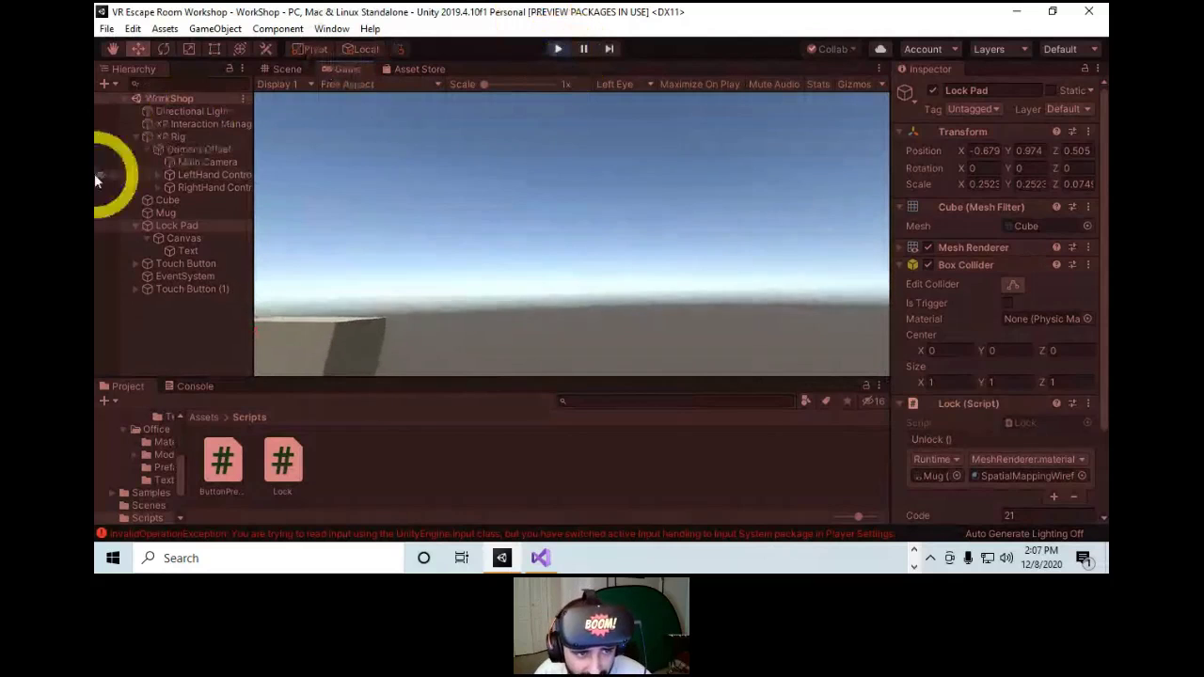
# Dock the Game view beside the Scene view and shift the running XR Rig toward the lock pad, to about X -0.633.
pyautogui.click(172, 134)
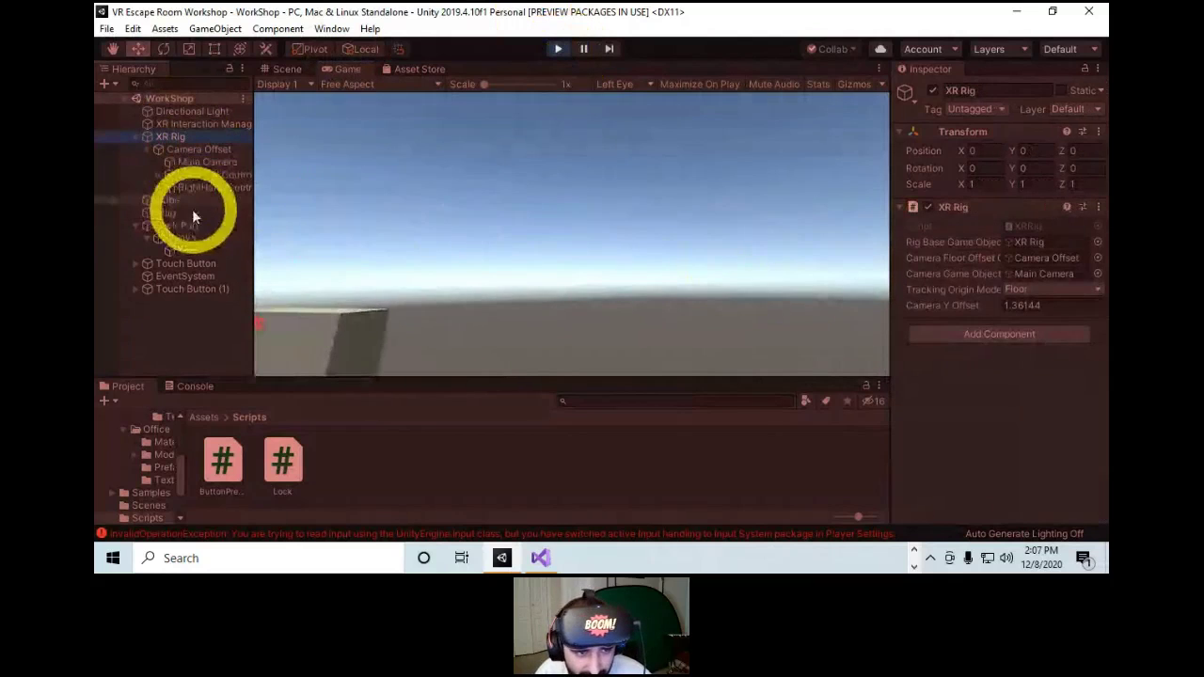
pyautogui.moveTo(353, 67); pyautogui.dragTo(865, 199)
pyautogui.keyDown('alt'); pyautogui.moveTo(563, 208); pyautogui.dragTo(503, 214); pyautogui.keyUp('alt')
pyautogui.moveTo(504, 214); pyautogui.dragTo(505, 217, button='right')
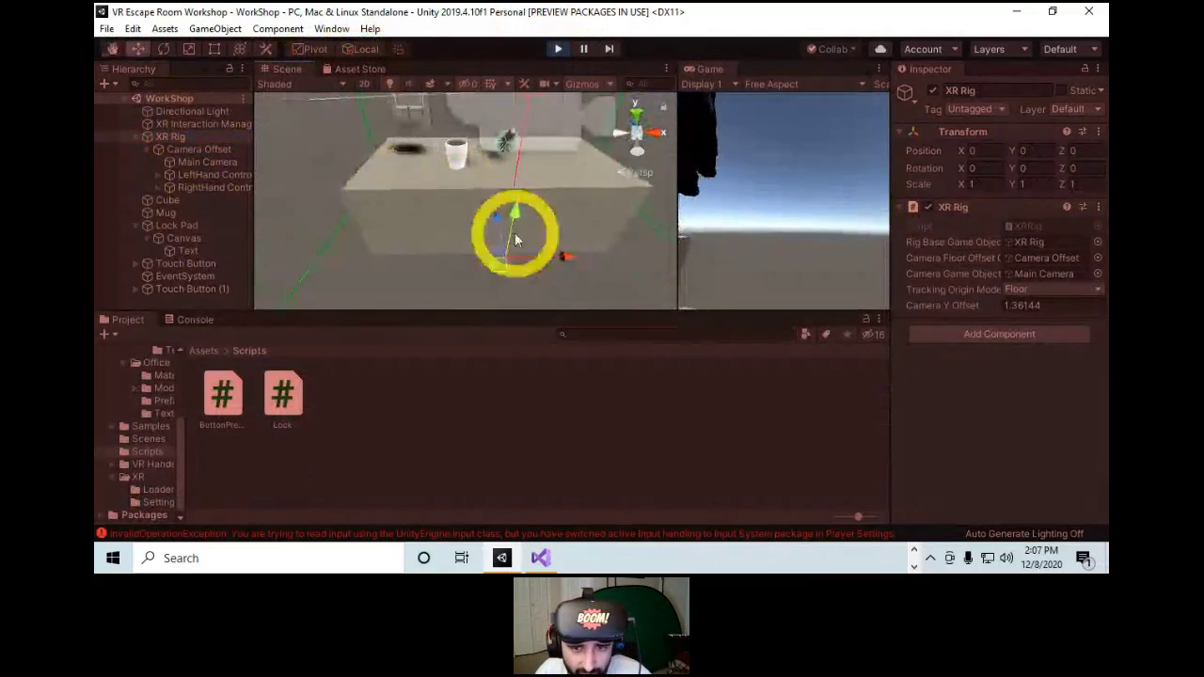
pyautogui.moveTo(572, 254); pyautogui.dragTo(496, 256)
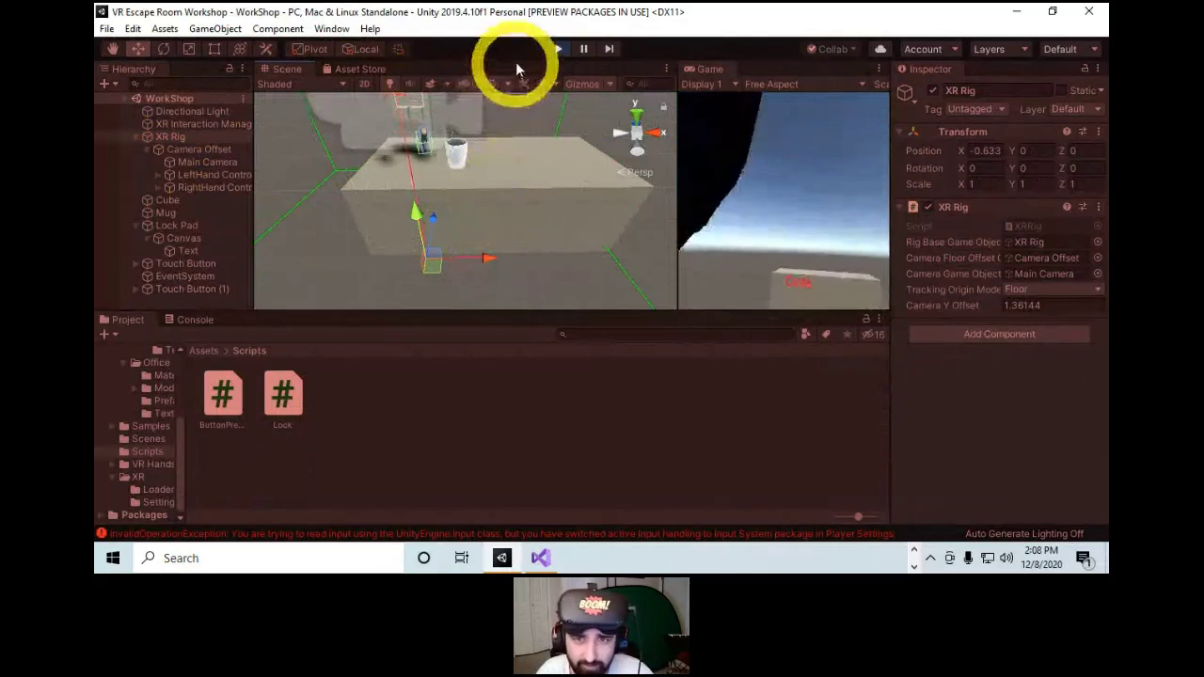
pyautogui.click(558, 48)
# Inspect the second touch button on the lock pad and its Box Collider and Button Press settings.
pyautogui.moveTo(494, 165); pyautogui.dragTo(450, 130, button='right')
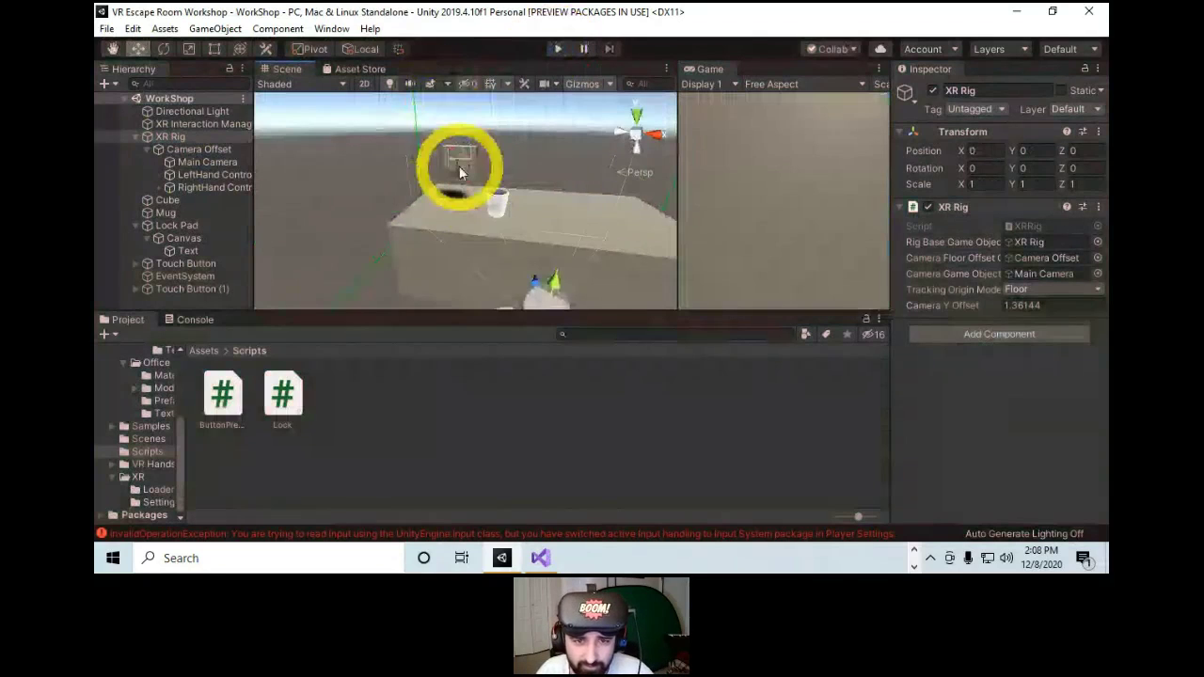
pyautogui.click(459, 165)
pyautogui.press('f')
pyautogui.click(215, 281)
pyautogui.click(216, 289)
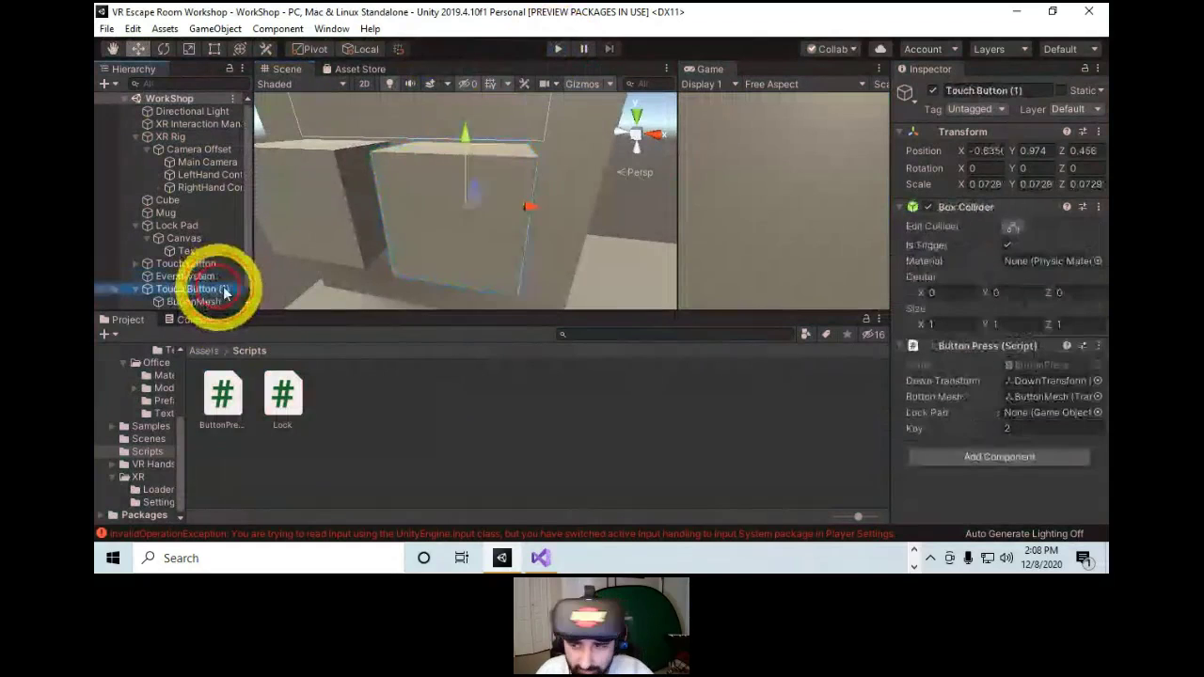
pyautogui.moveTo(543, 248); pyautogui.dragTo(526, 193, button='right')
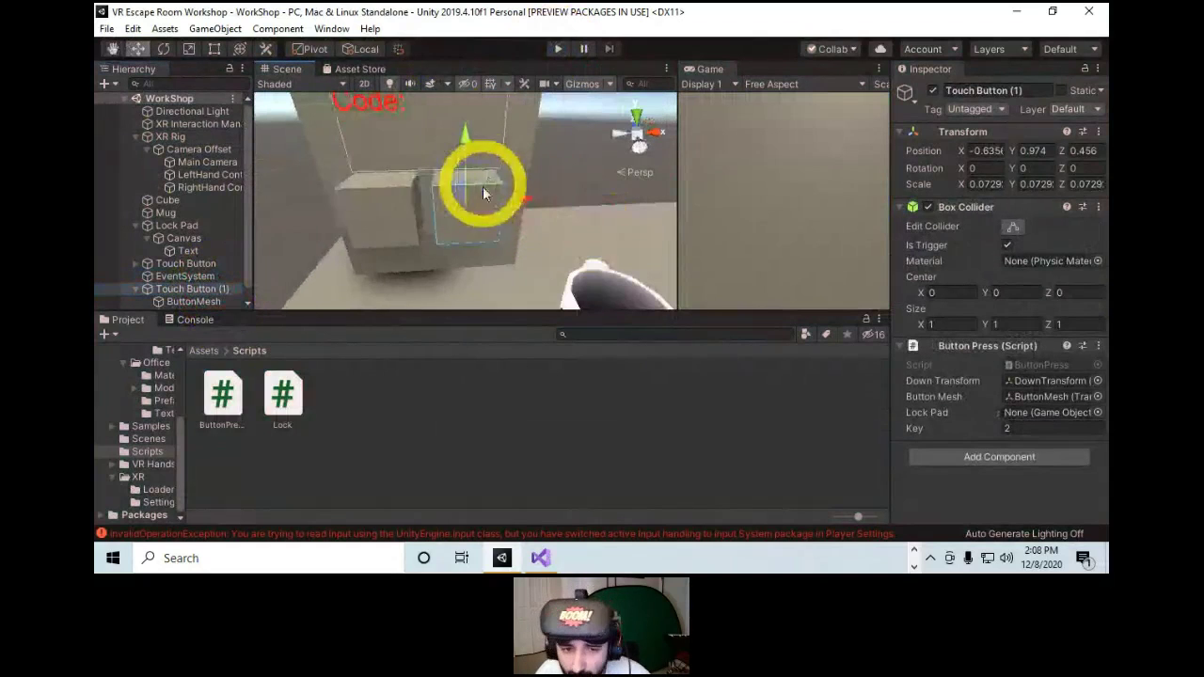
pyautogui.moveTo(440, 278); pyautogui.dragTo(450, 270, button='right')
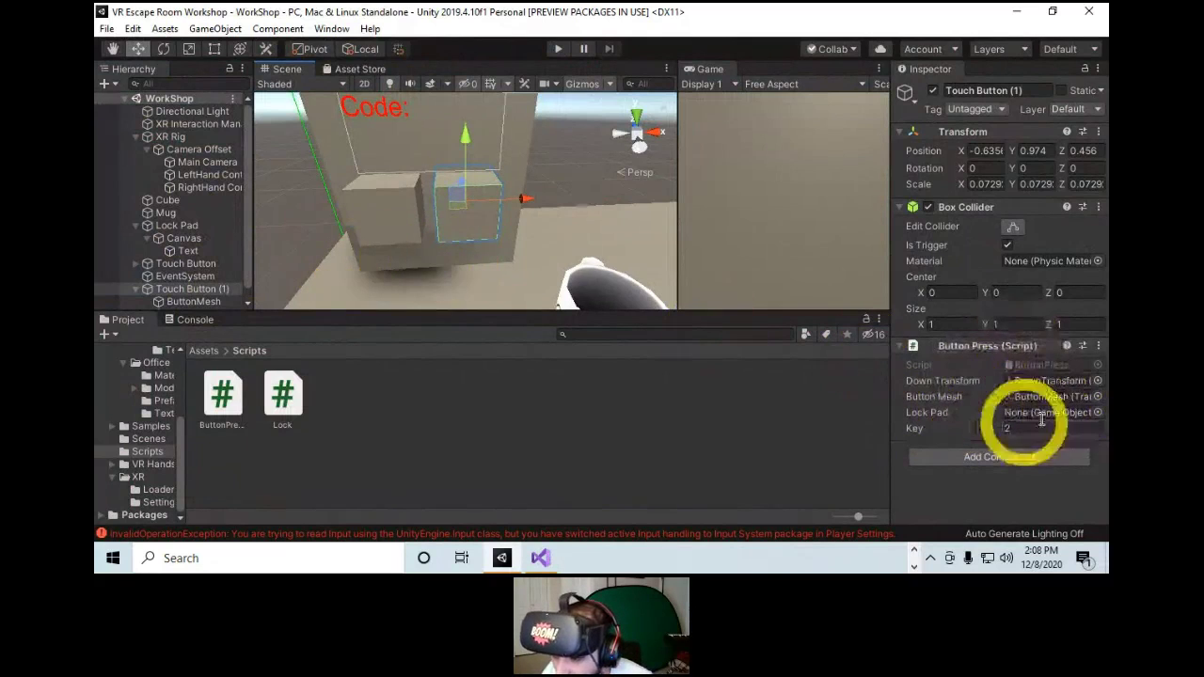
# Add a Rigidbody component to both Touch Button and Touch Button (1).
pyautogui.keyDown('ctrl'); pyautogui.click(186, 265); pyautogui.keyUp('ctrl')
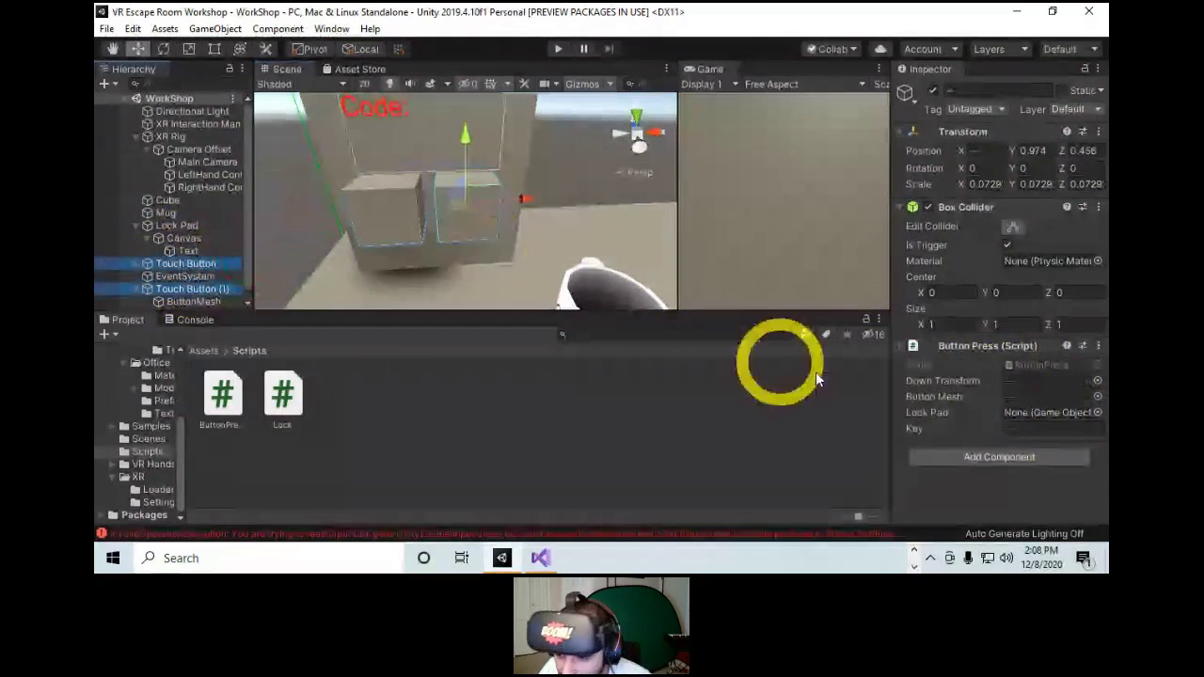
pyautogui.click(978, 455)
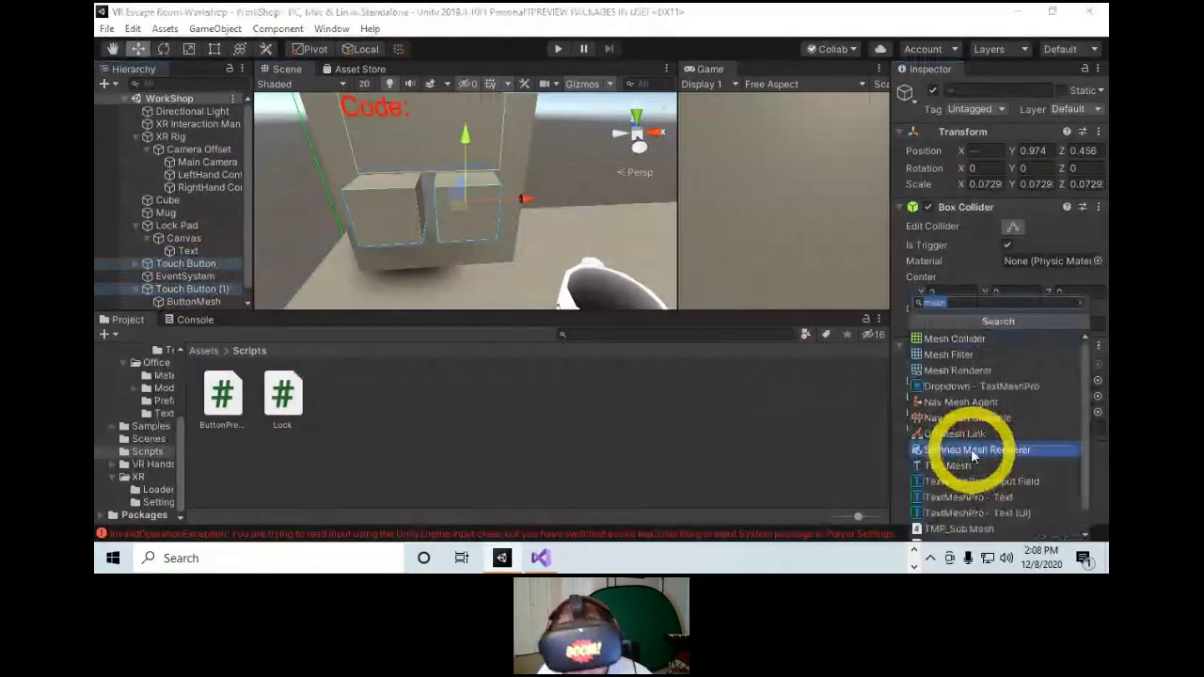
pyautogui.write('rigid')
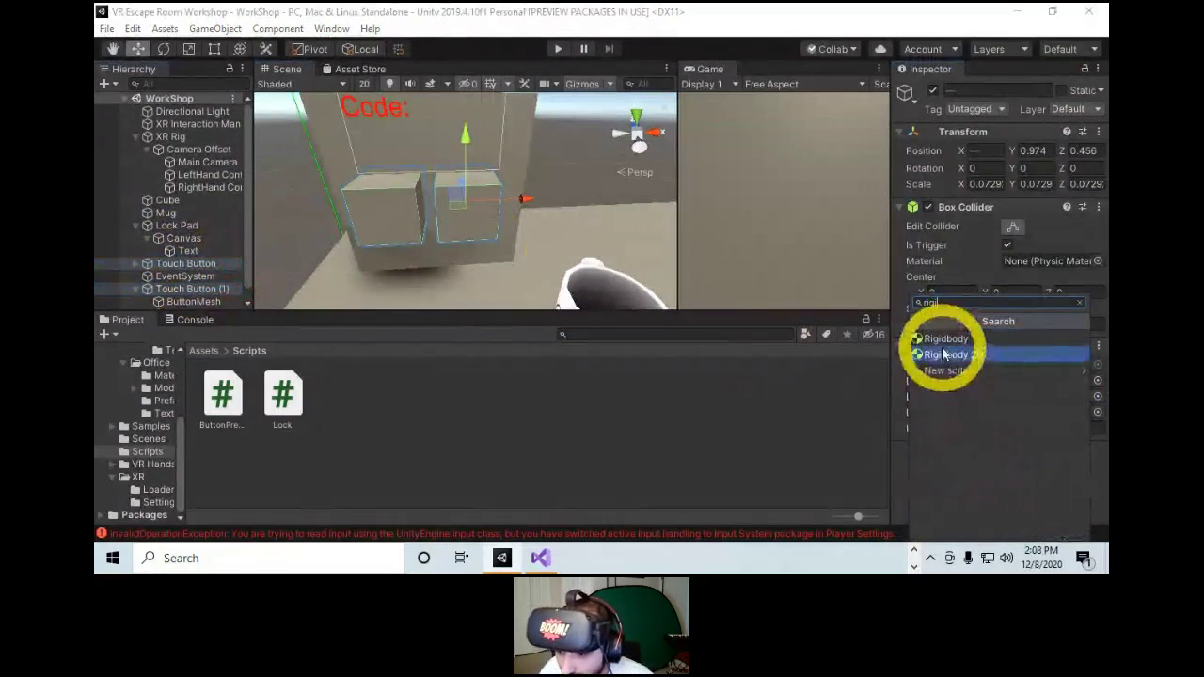
pyautogui.click(945, 340)
# Enable Is Kinematic and disable Use Gravity in the Rigidbody of both touch buttons.
pyautogui.click(900, 454)
pyautogui.scroll(-3, 1016, 383)
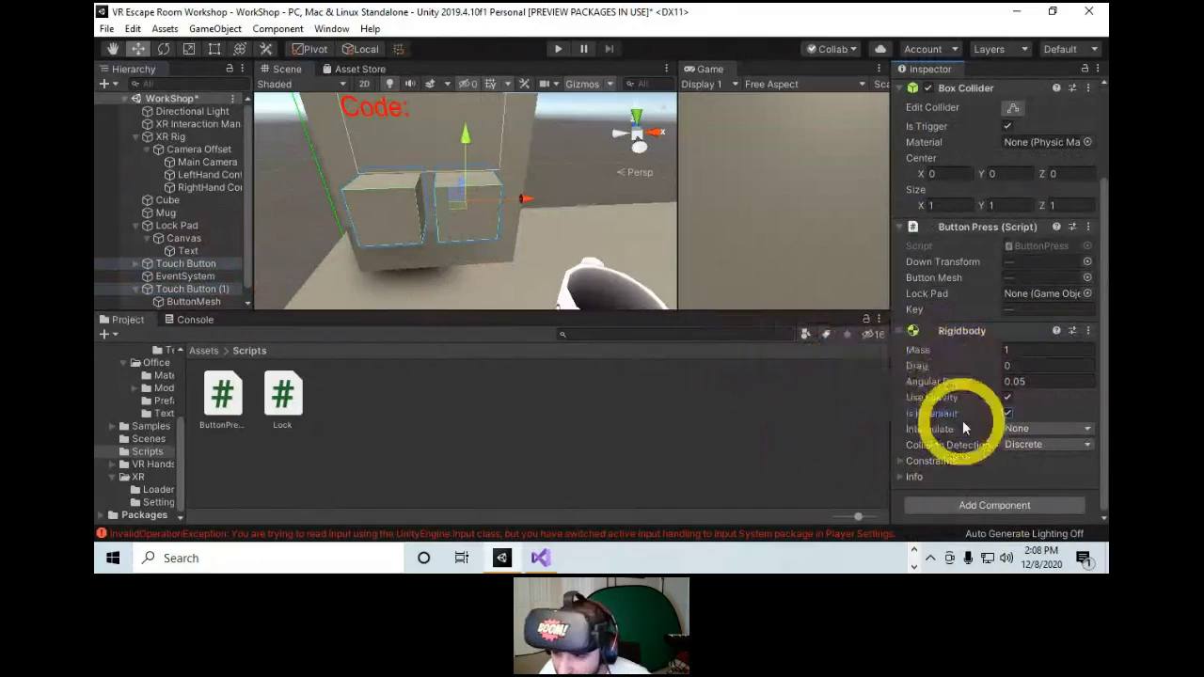
pyautogui.click(1007, 398)
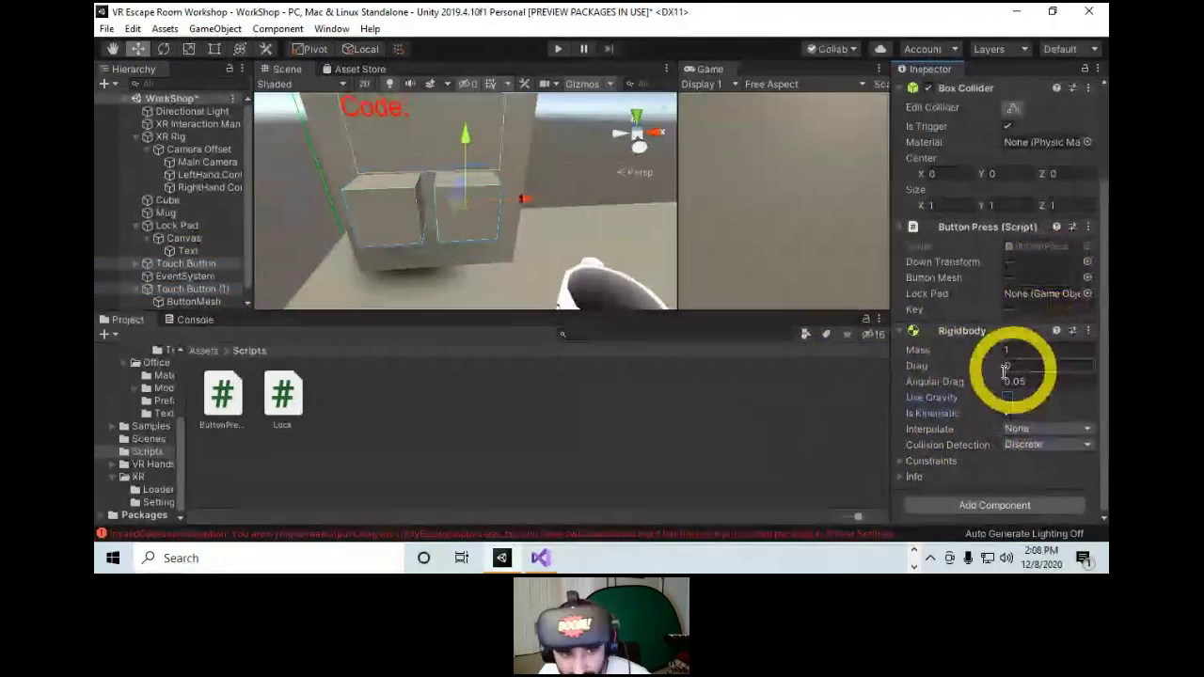
pyautogui.scroll(-1, 185, 269)
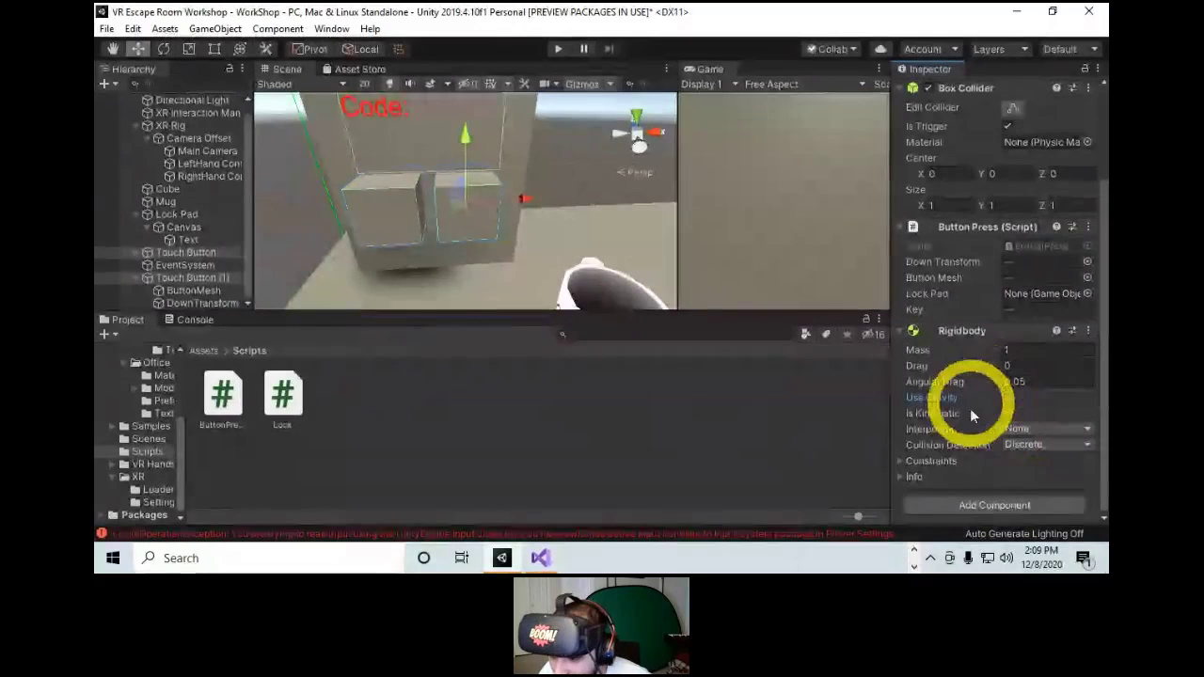
pyautogui.scroll(3, 971, 304)
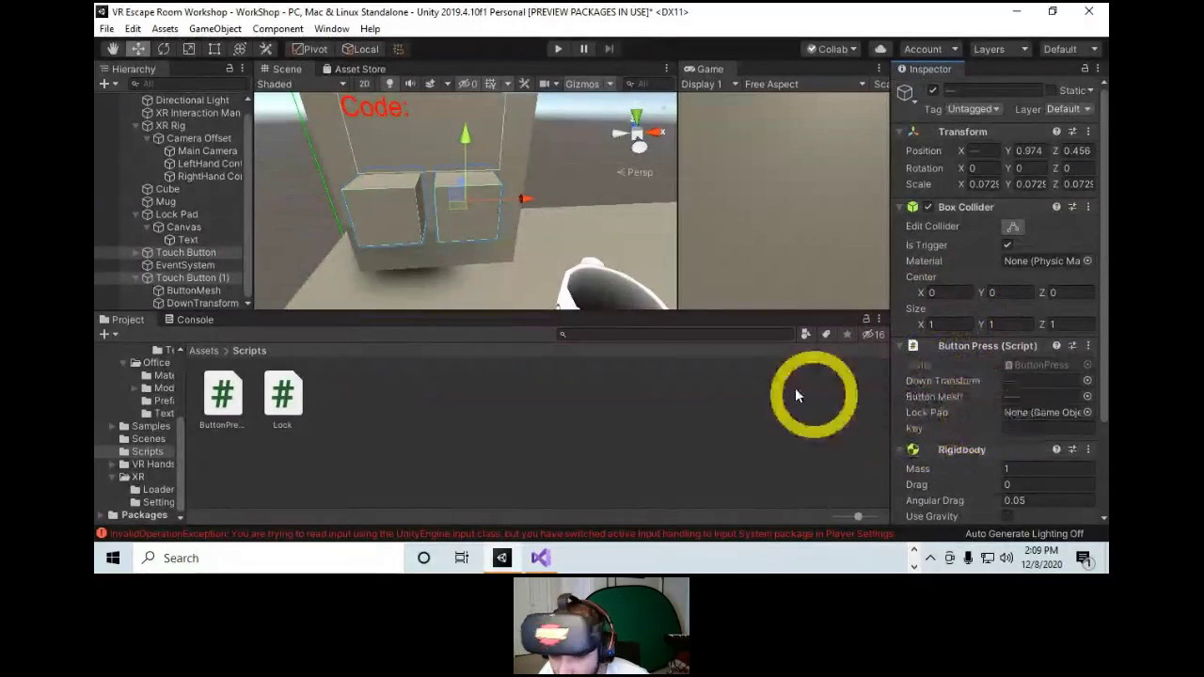
# Assign the Lock Pad object to the Lock Pad reference of both touch buttons' Button Press scripts and check its Lock settings.
pyautogui.moveTo(167, 213); pyautogui.dragTo(1034, 412)
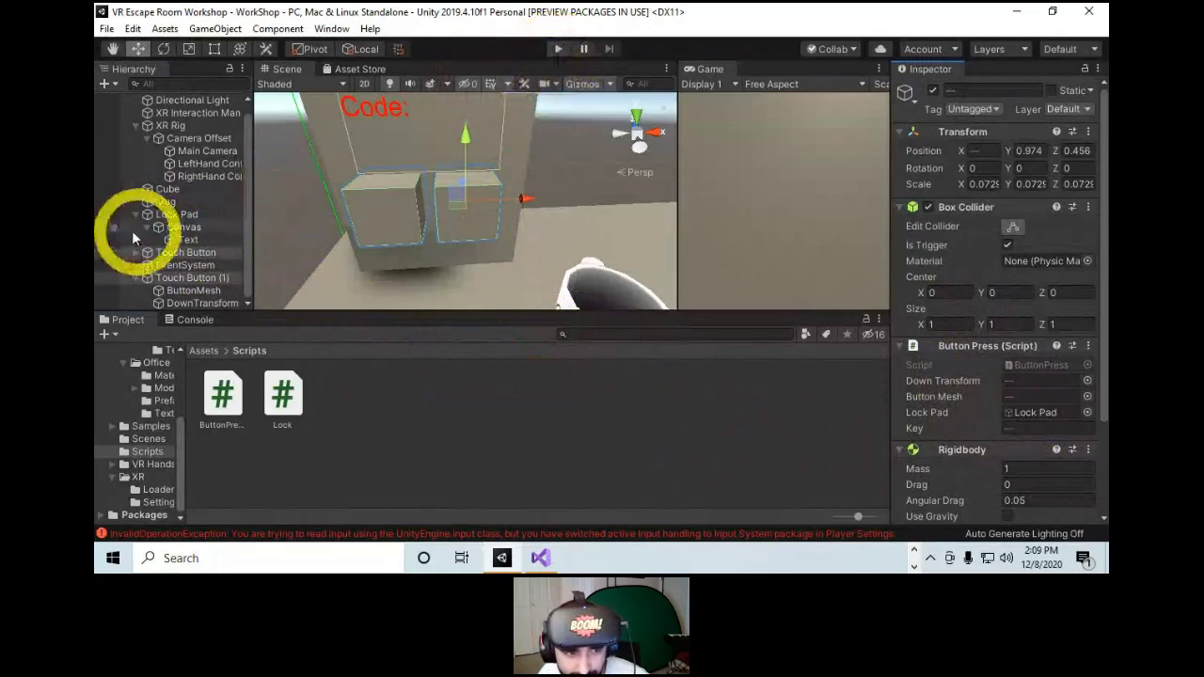
pyautogui.click(174, 214)
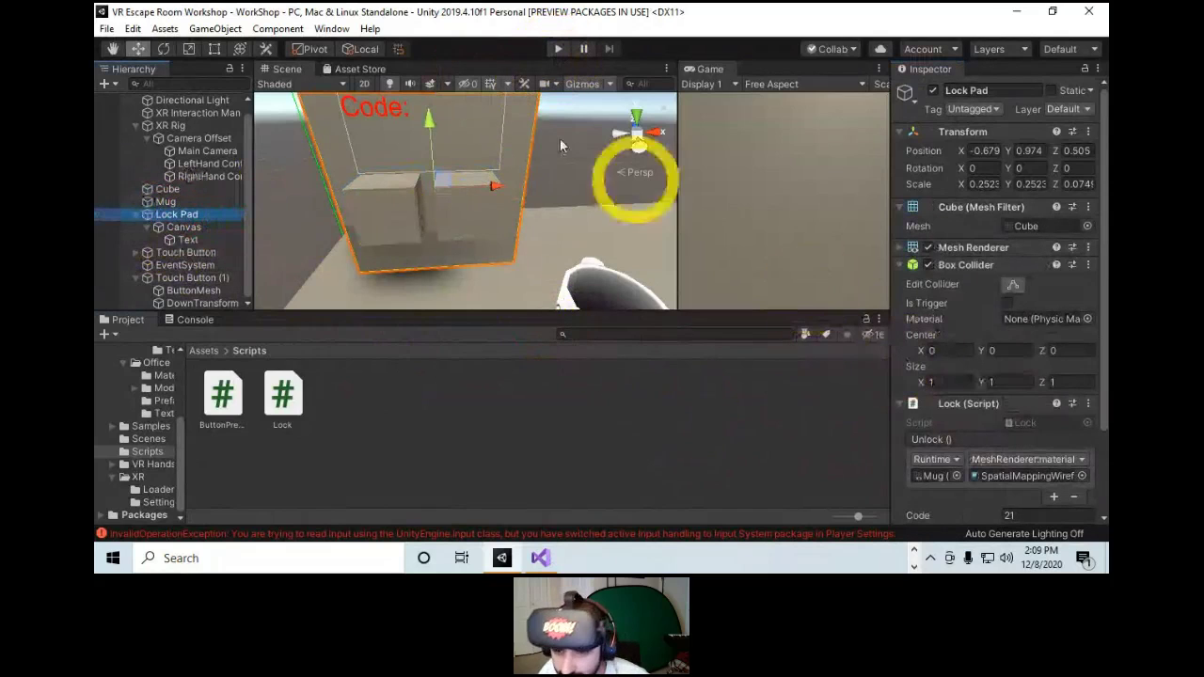
# Test-run the scene with the XR Rig moved to X -0.62 and check the Mug's components before stopping.
pyautogui.click(557, 50)
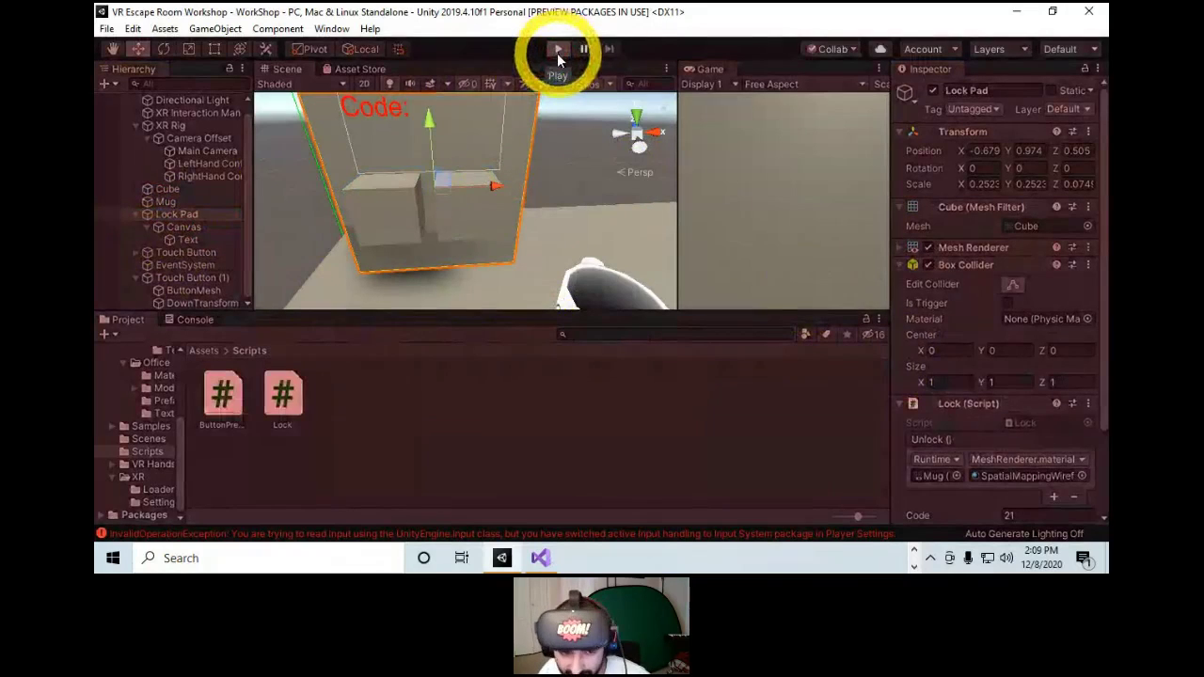
pyautogui.click(180, 127)
pyautogui.scroll(-5, 605, 261)
pyautogui.moveTo(565, 261); pyautogui.dragTo(531, 263)
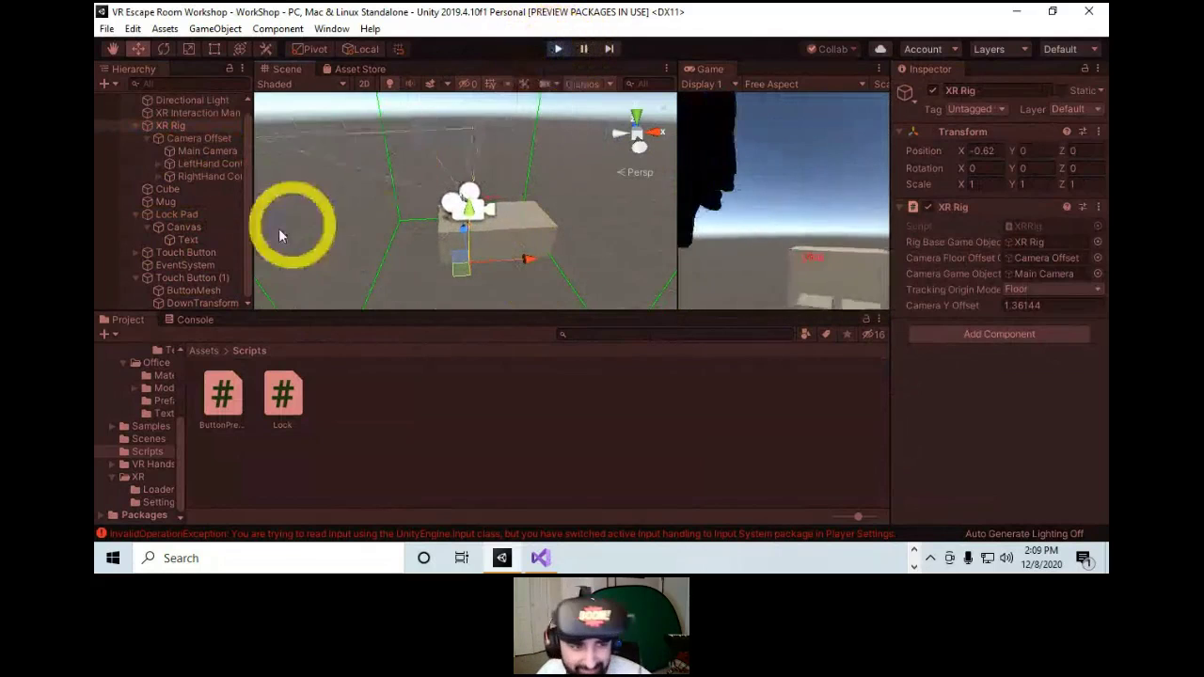
pyautogui.click(168, 203)
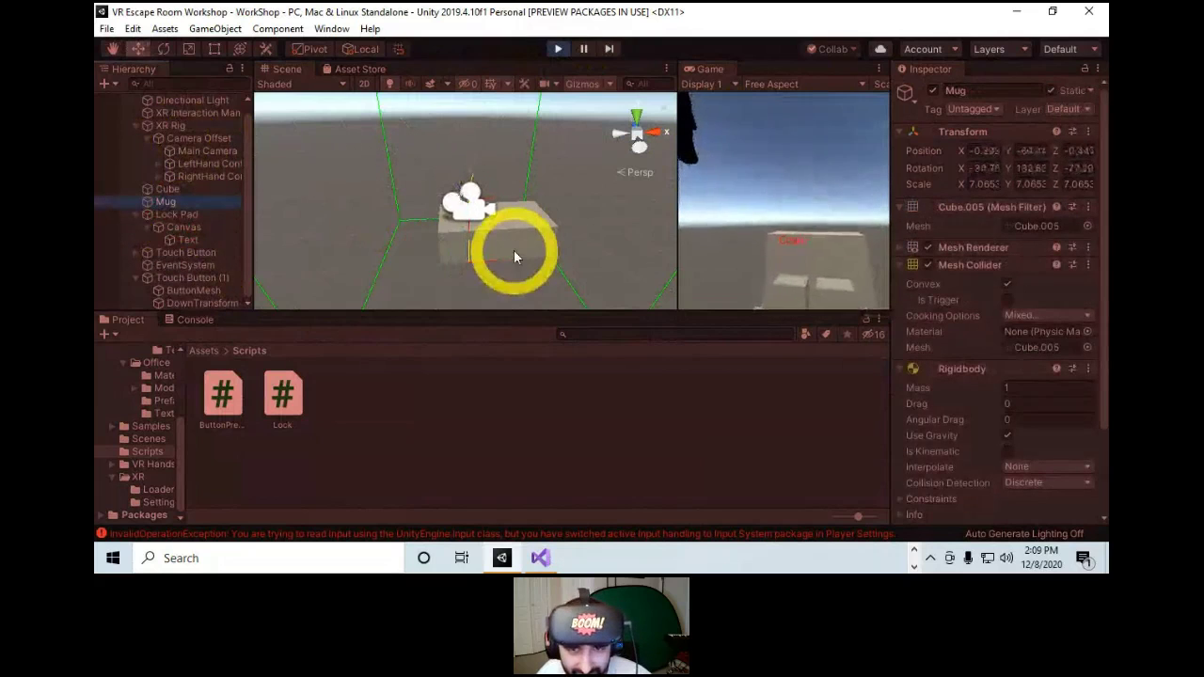
pyautogui.click(558, 48)
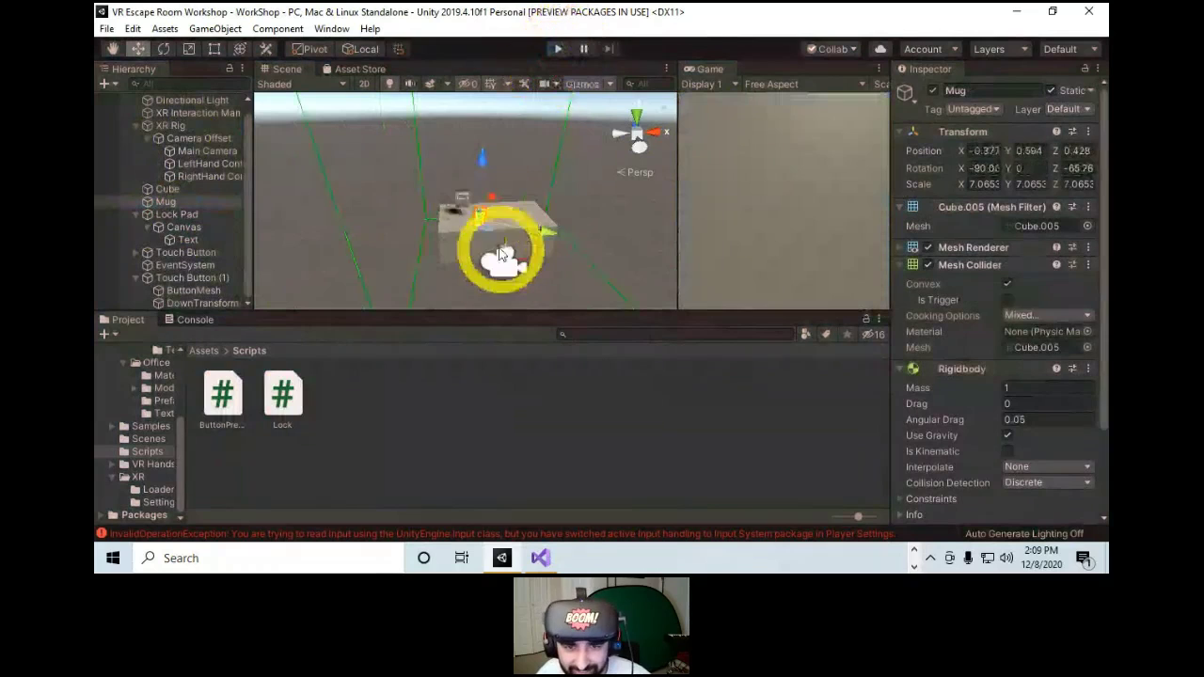
# Move the Mug to about X -0.15, Z 0.88, and shift it along the table together with the lock pad and both touch buttons.
pyautogui.moveTo(486, 228); pyautogui.dragTo(502, 204)
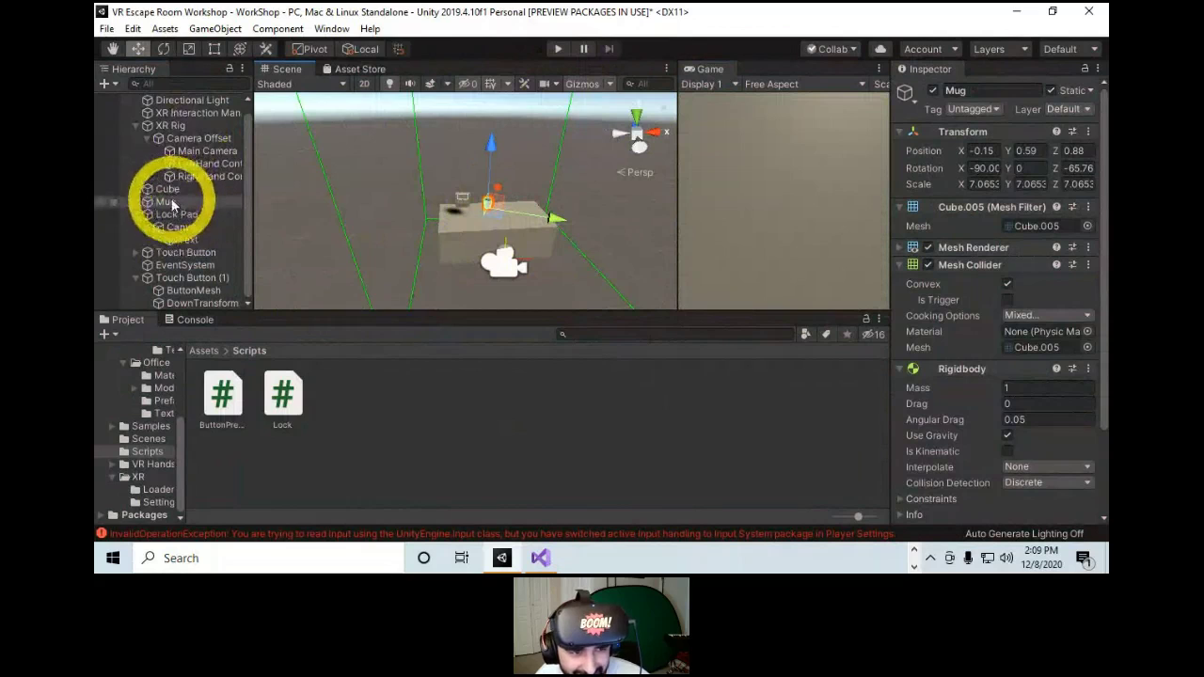
pyautogui.click(136, 213)
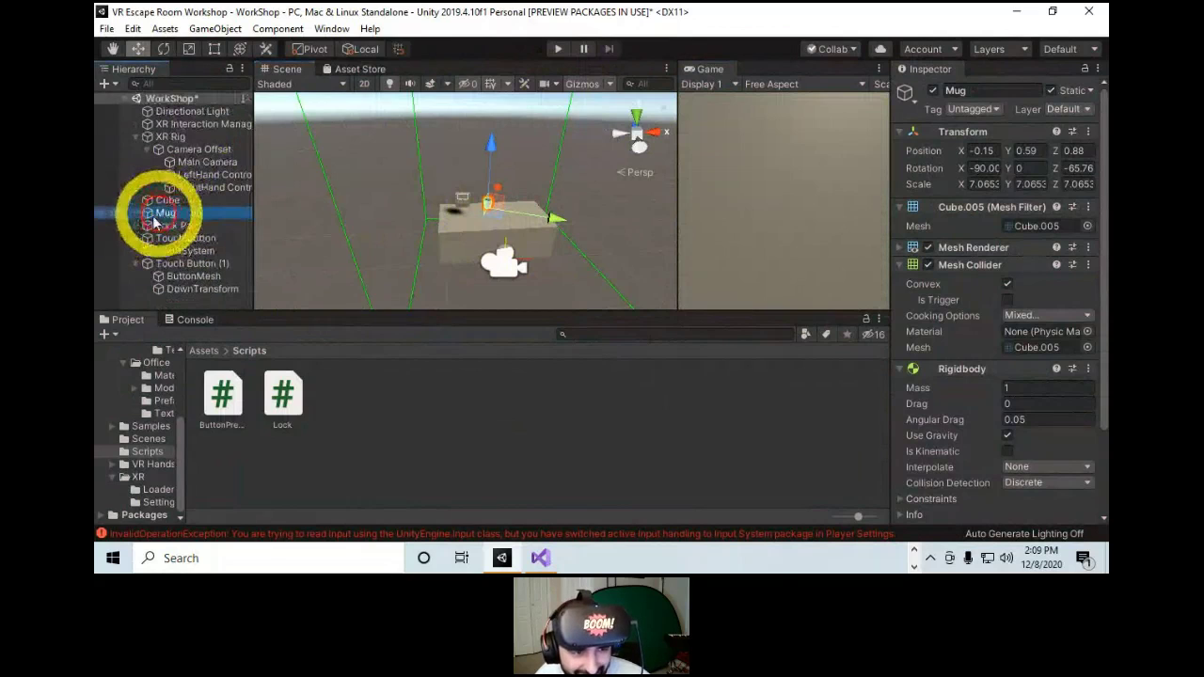
pyautogui.keyDown('shift'); pyautogui.click(160, 264); pyautogui.keyUp('shift')
pyautogui.moveTo(488, 219); pyautogui.dragTo(511, 219)
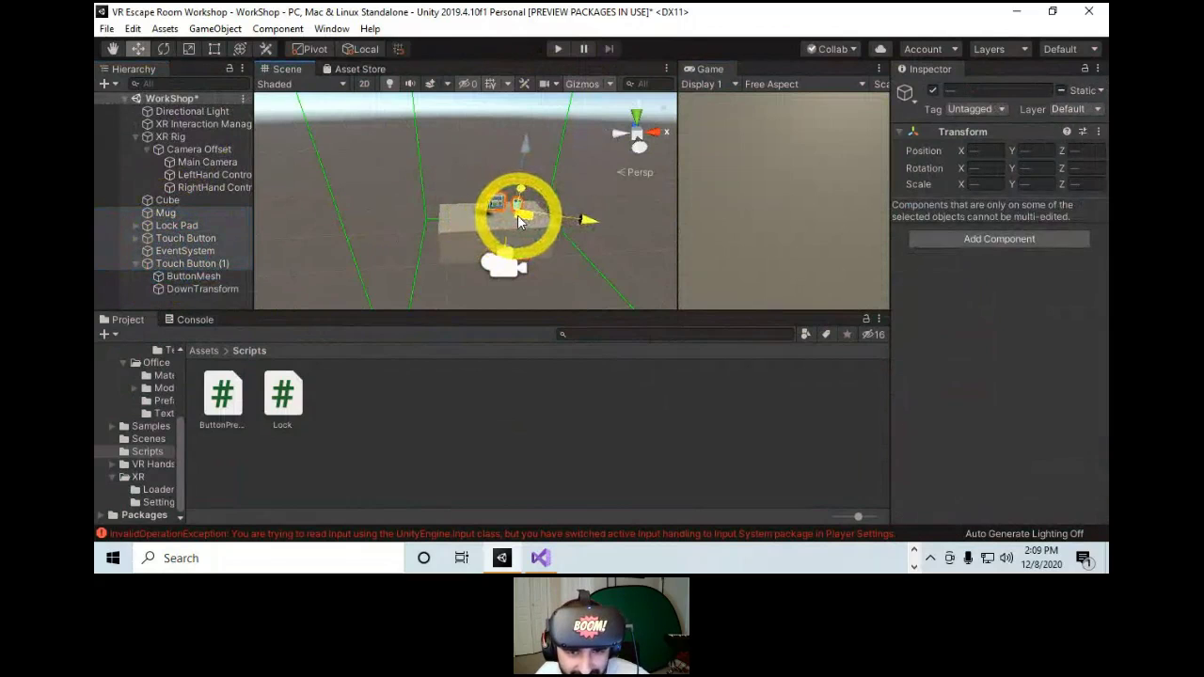
# Try Horizontal Overflow set to Overflow on the lock pad's code Text while the scene is running, and stop the run.
pyautogui.click(558, 50)
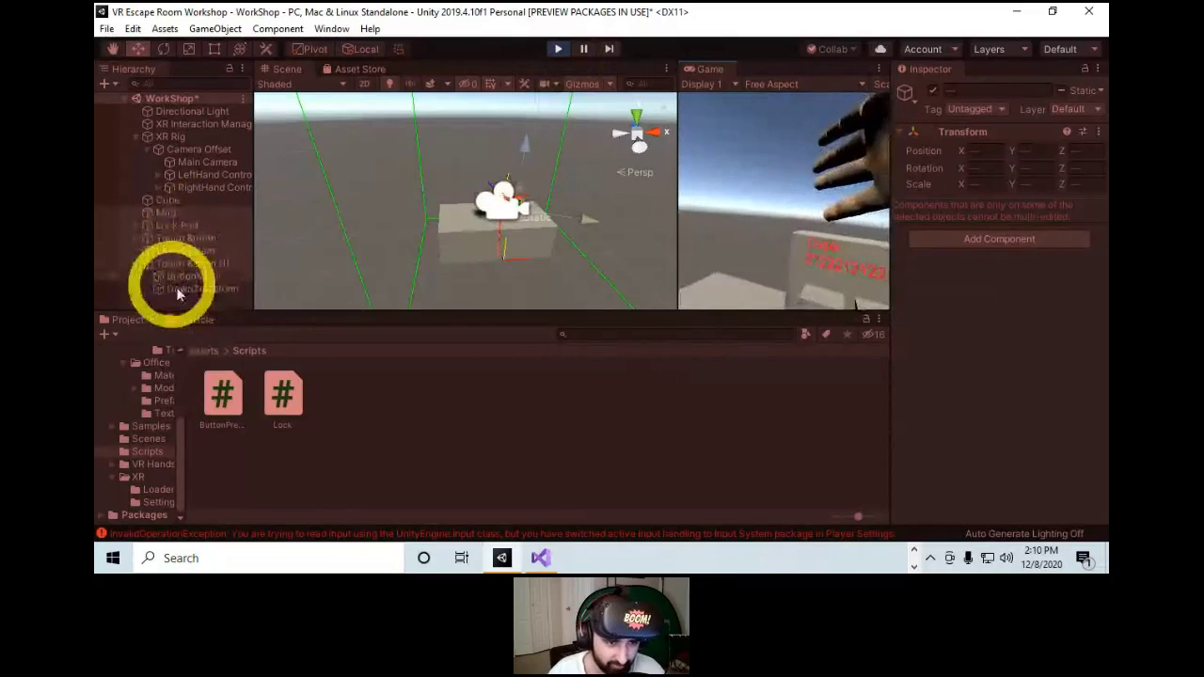
pyautogui.click(143, 226)
pyautogui.click(169, 238)
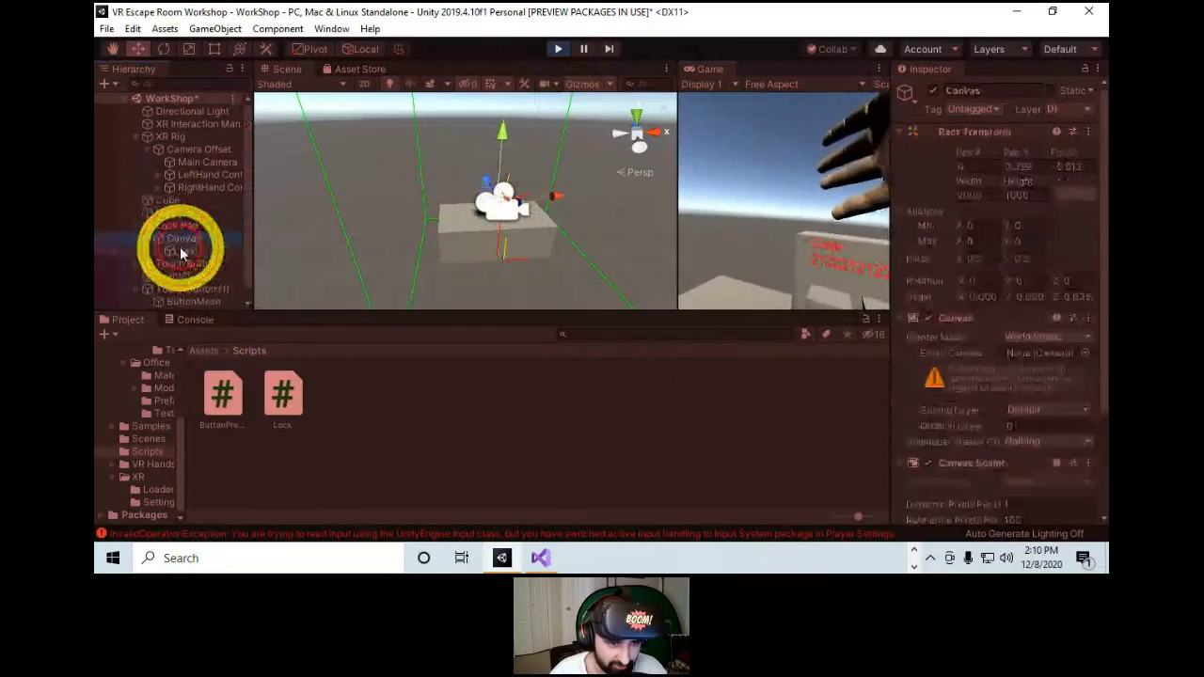
pyautogui.click(186, 250)
pyautogui.scroll(-6, 1018, 367)
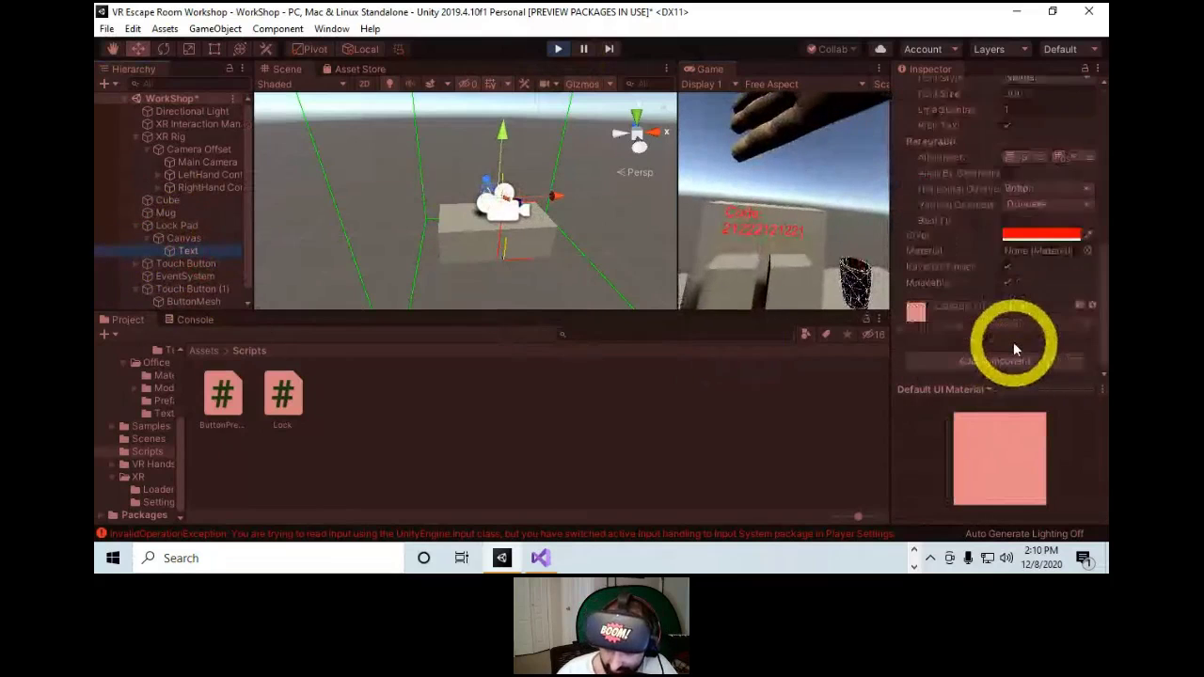
pyautogui.click(1019, 190)
pyautogui.click(1042, 223)
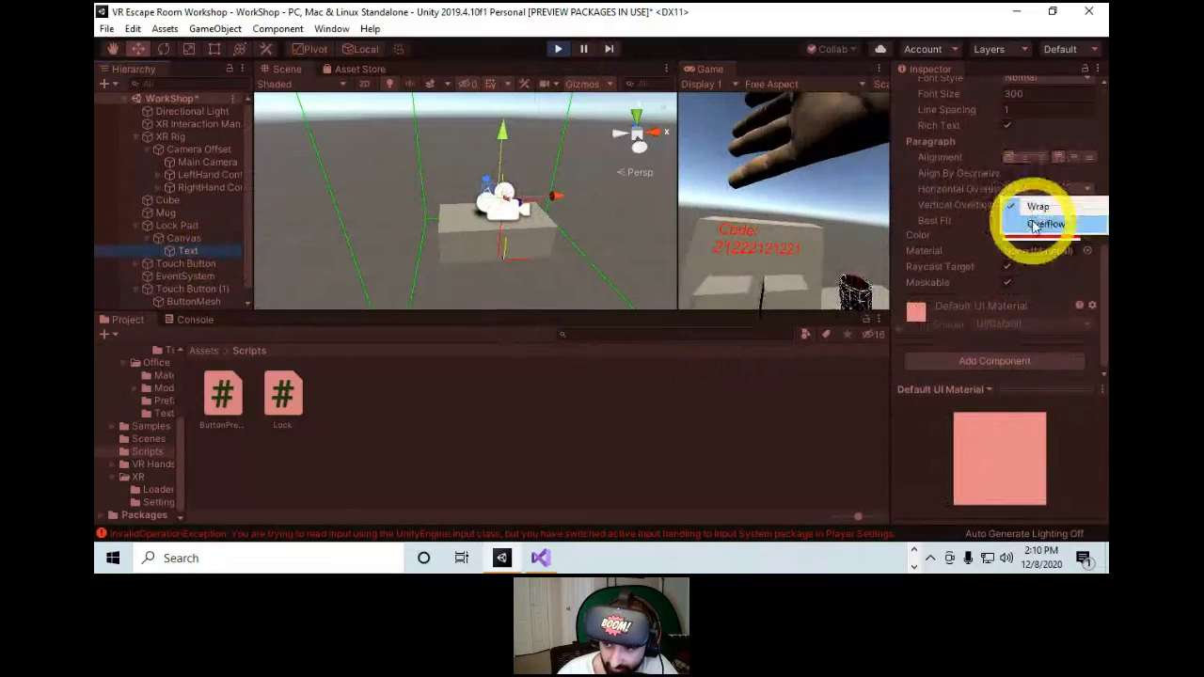
pyautogui.moveTo(816, 230); pyautogui.dragTo(762, 249)
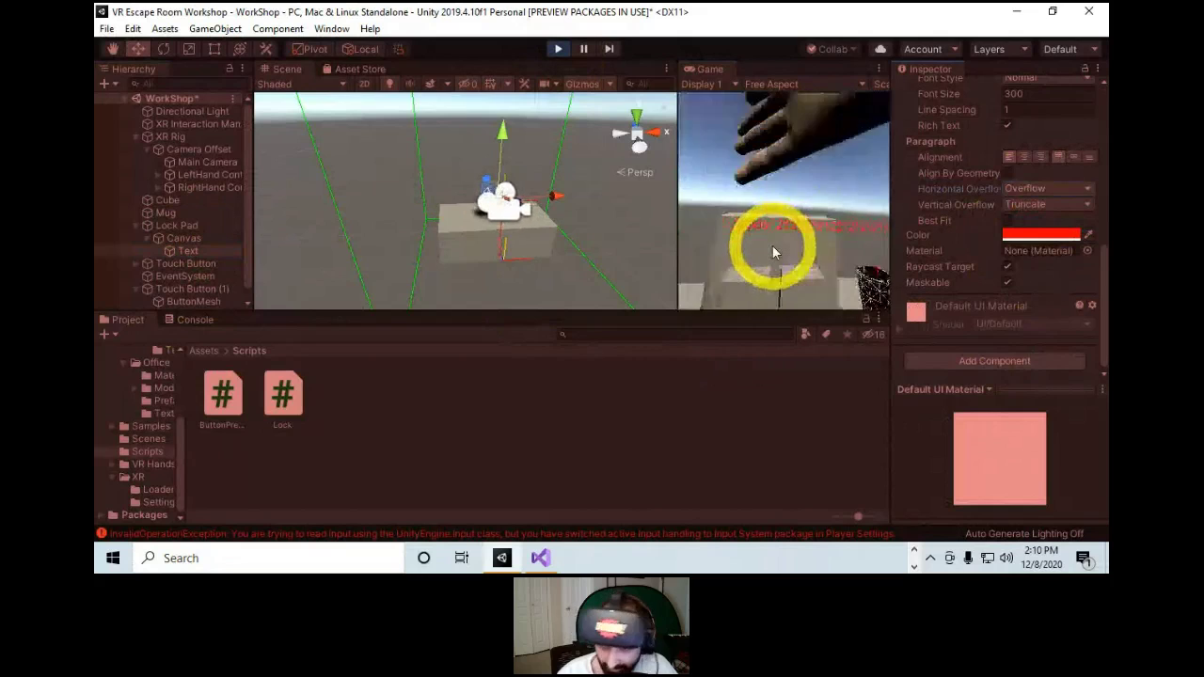
pyautogui.click(556, 49)
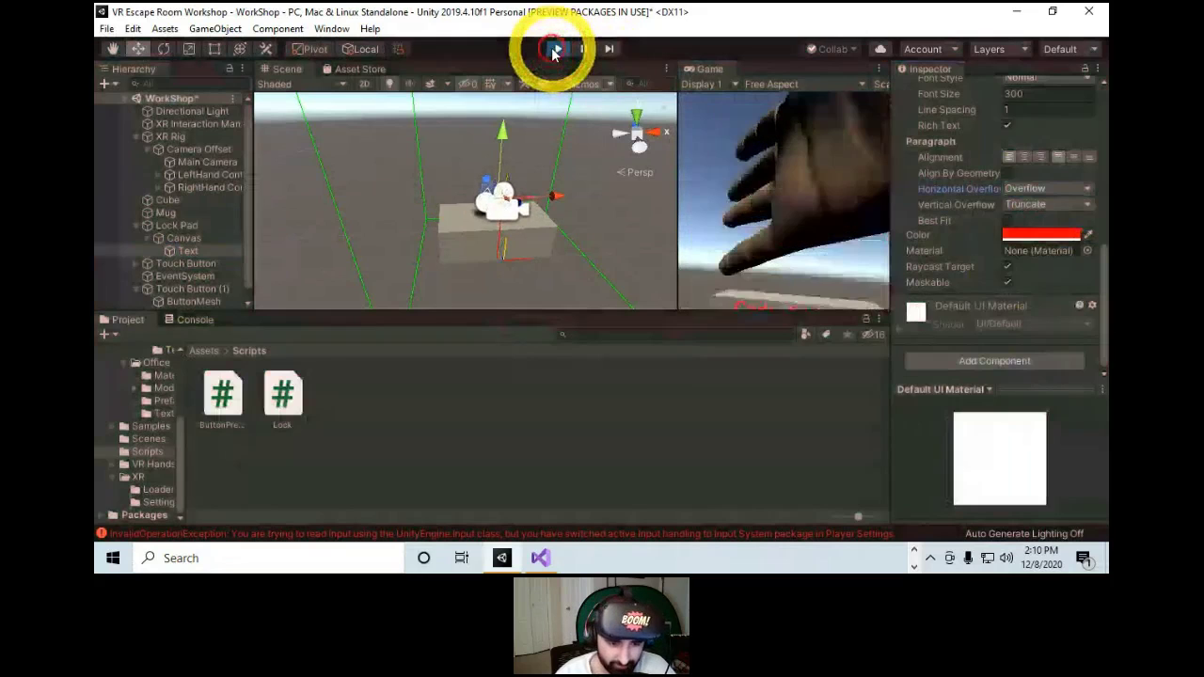
# Examine the input-related exceptions logged in the Console.
pyautogui.click(183, 320)
pyautogui.scroll(-3, 499, 433)
pyautogui.scroll(3, 430, 424)
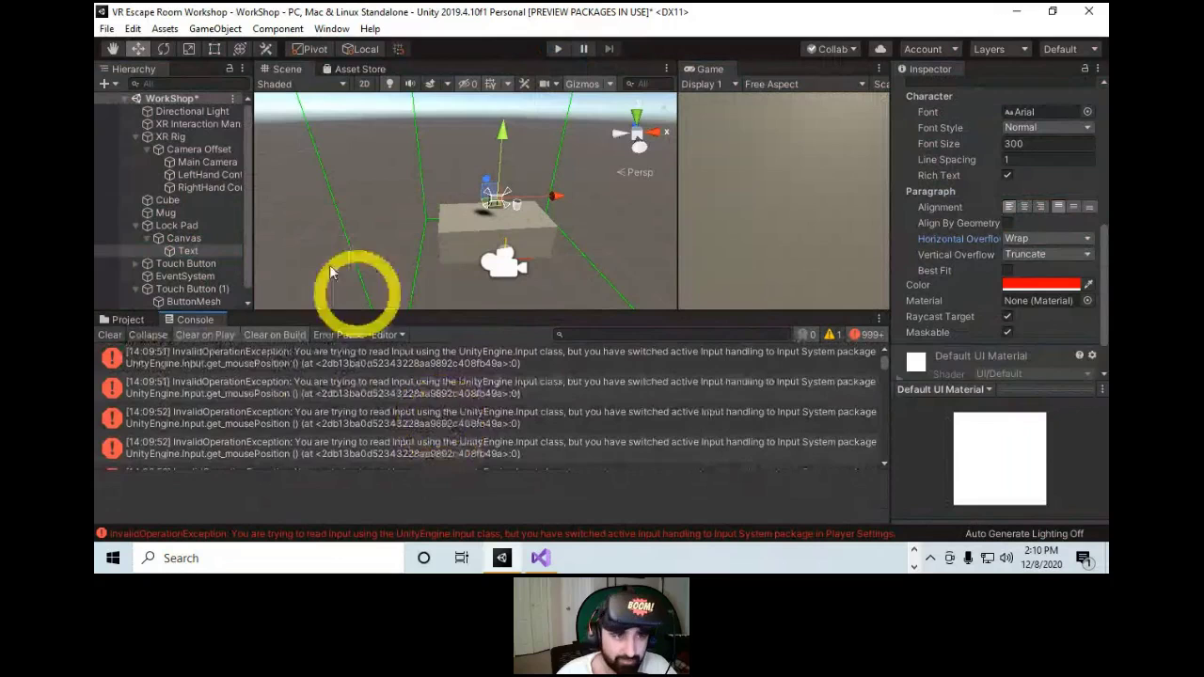
# Review the XR Plug-in Management, Windows Mixed Reality and Editor pages of the Project Settings for the input handling problem.
pyautogui.click(132, 29)
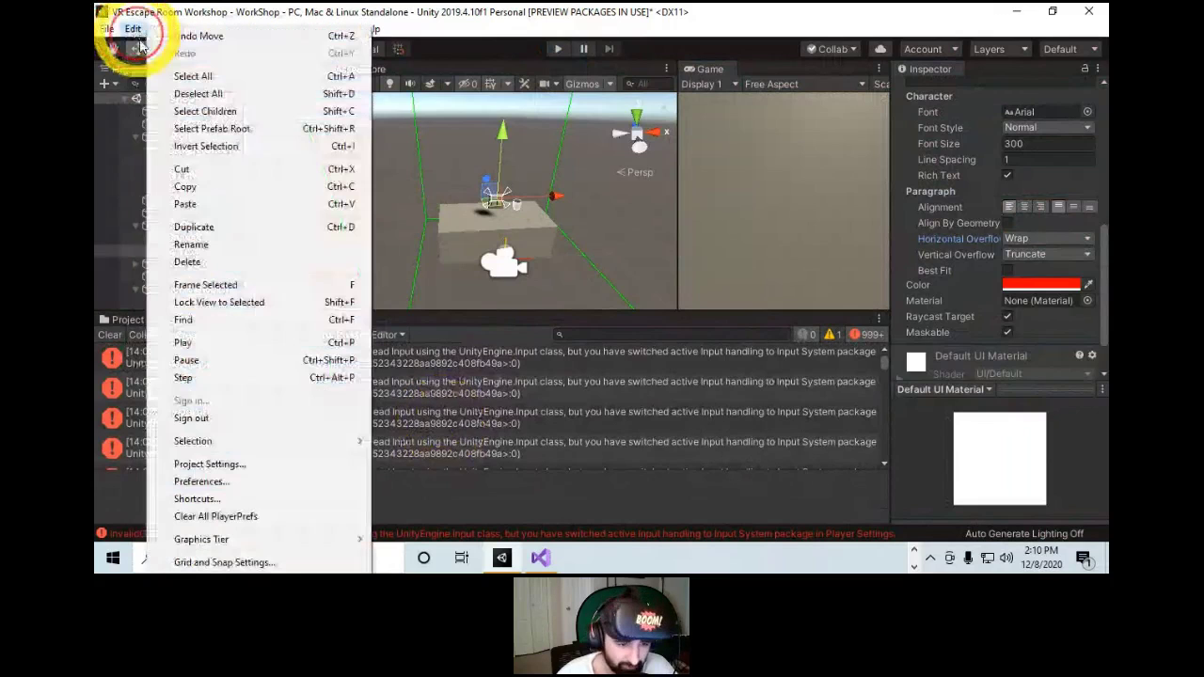
pyautogui.click(242, 468)
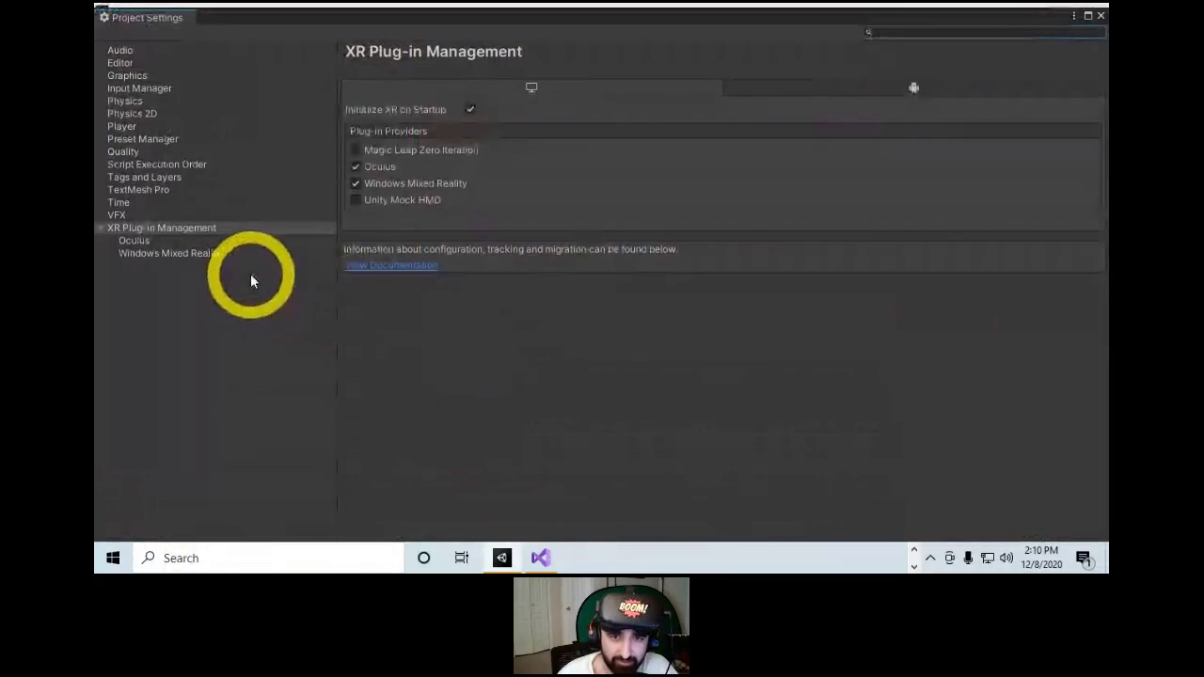
pyautogui.click(192, 244)
pyautogui.click(192, 254)
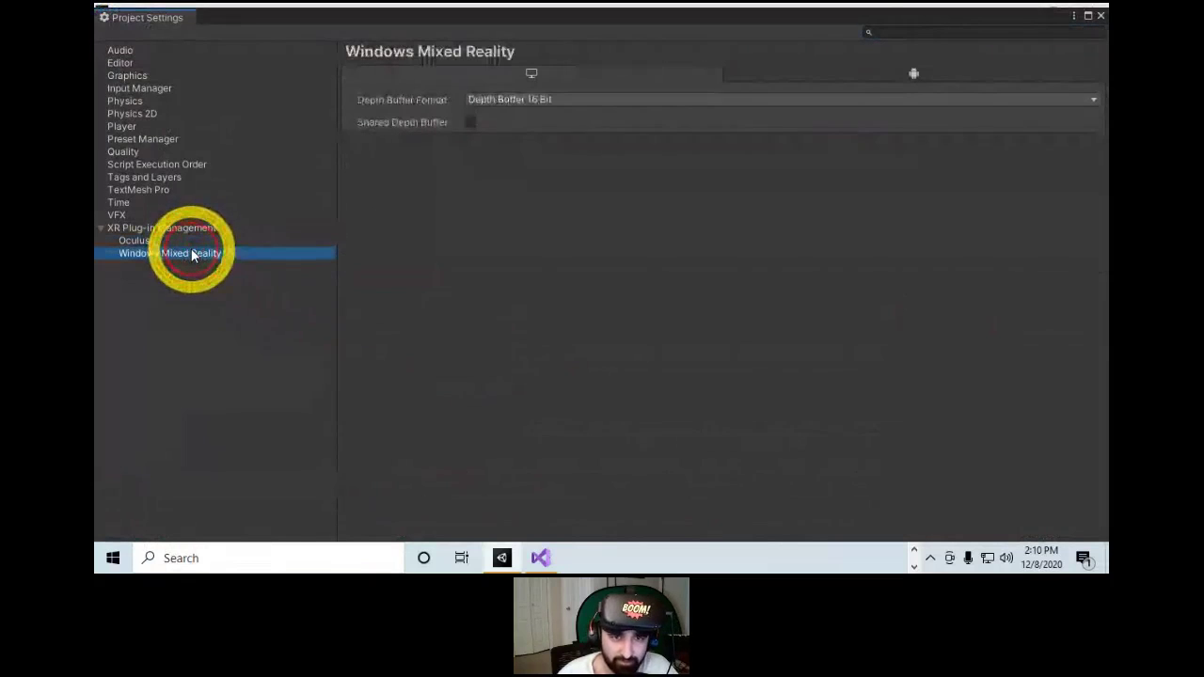
pyautogui.click(195, 226)
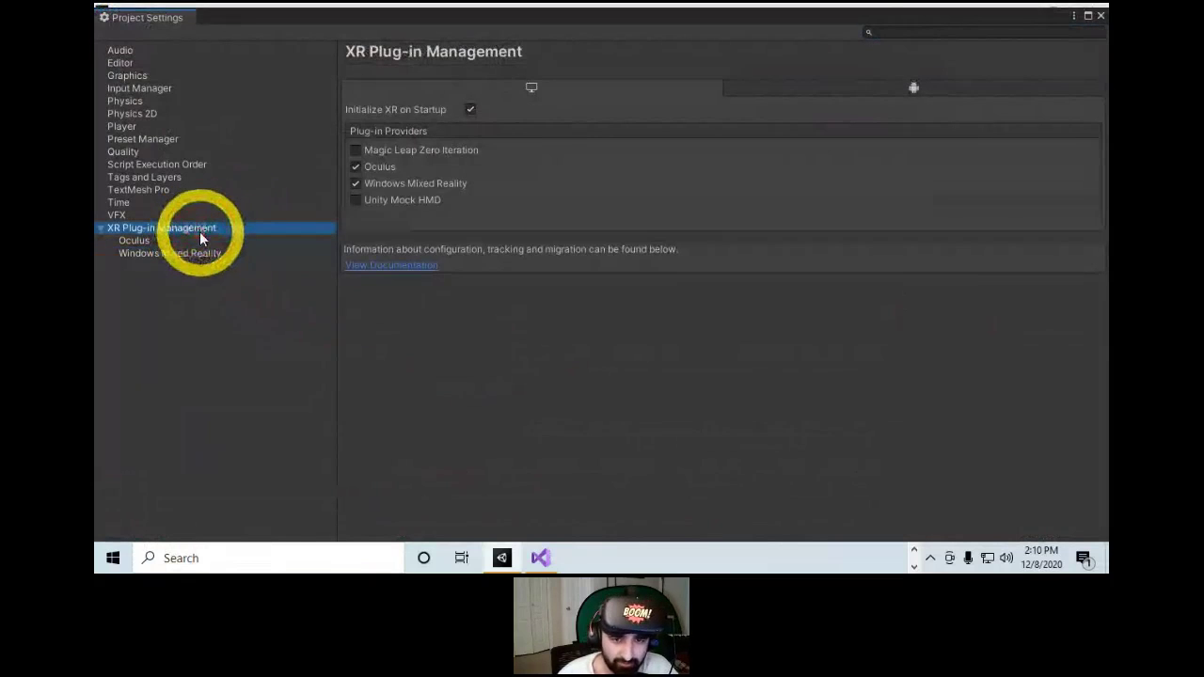
pyautogui.click(839, 112)
pyautogui.click(179, 87)
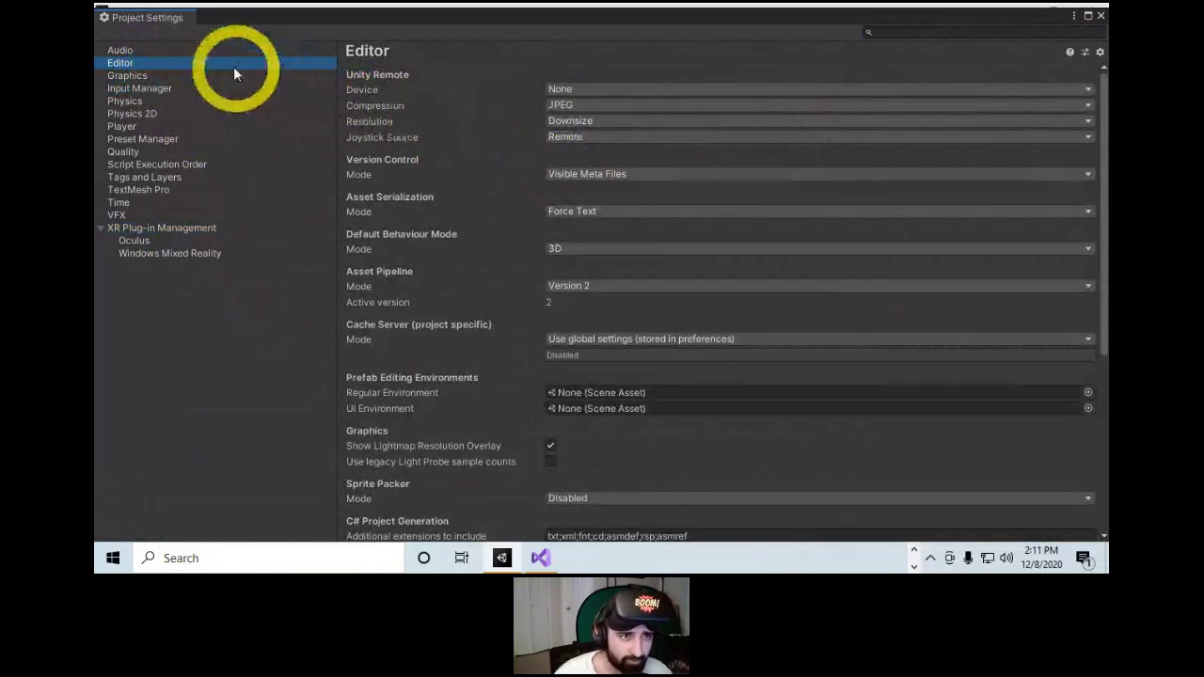
pyautogui.click(1099, 16)
# Clear the Console and import the Example XR Management implementation sample from the XR Plugin Management package.
pyautogui.click(112, 335)
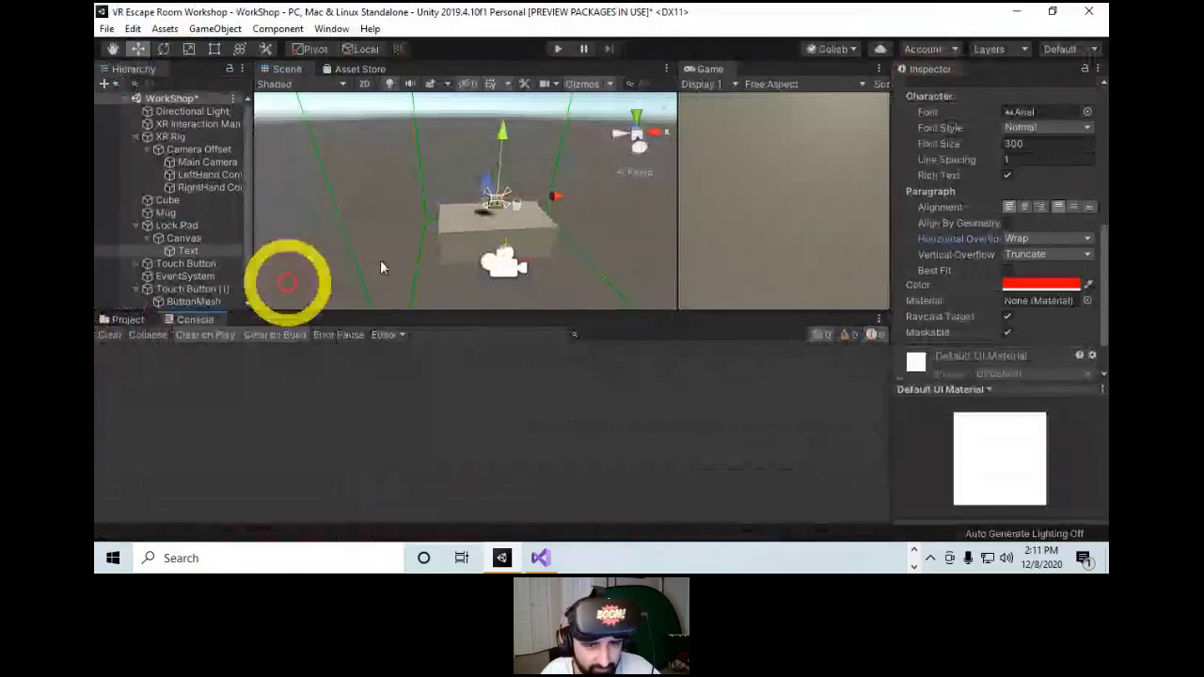
pyautogui.click(319, 28)
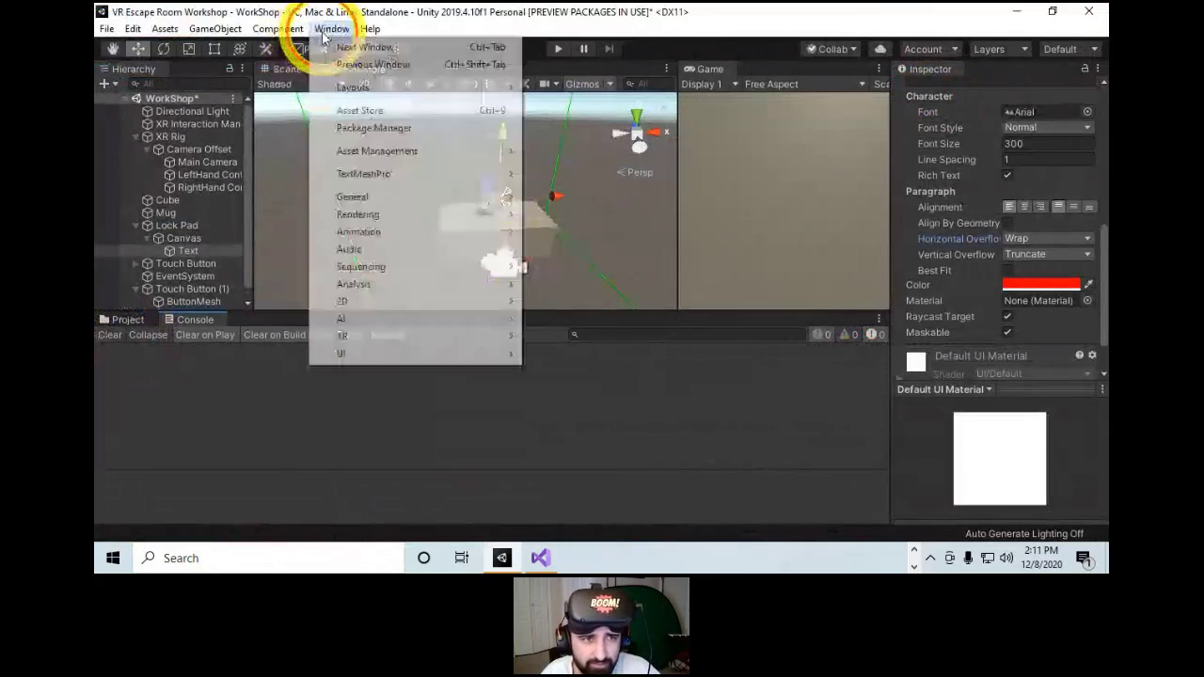
pyautogui.click(367, 128)
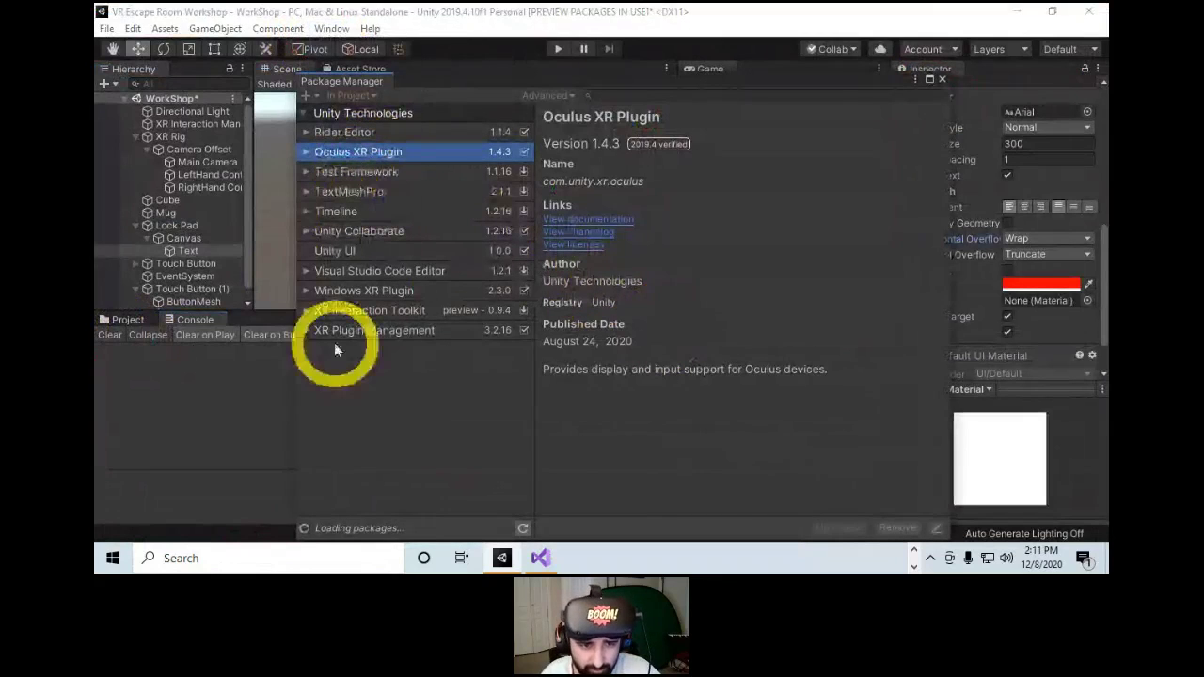
pyautogui.click(349, 313)
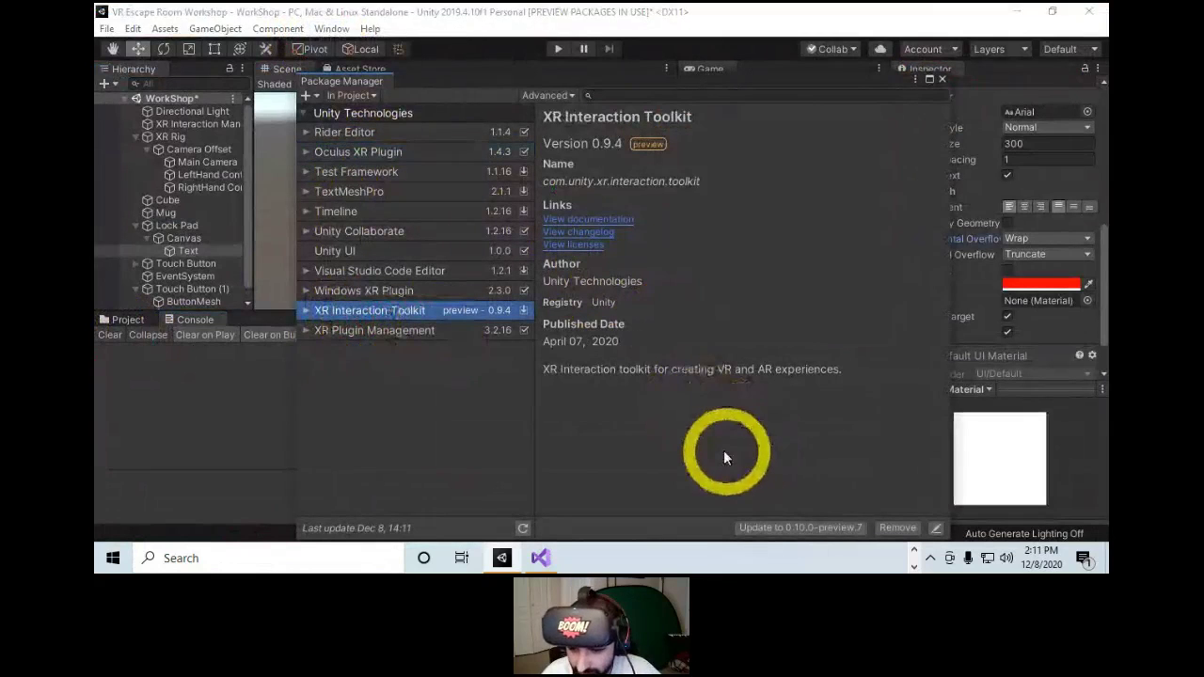
pyautogui.click(380, 330)
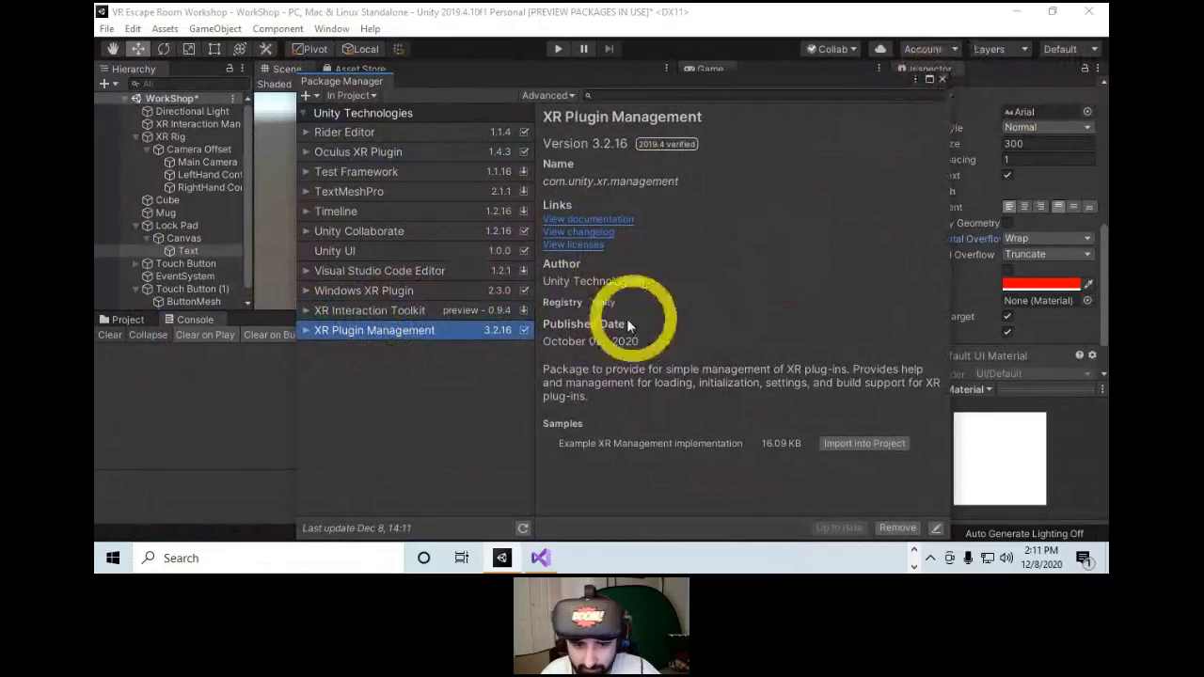
pyautogui.click(372, 309)
pyautogui.click(374, 332)
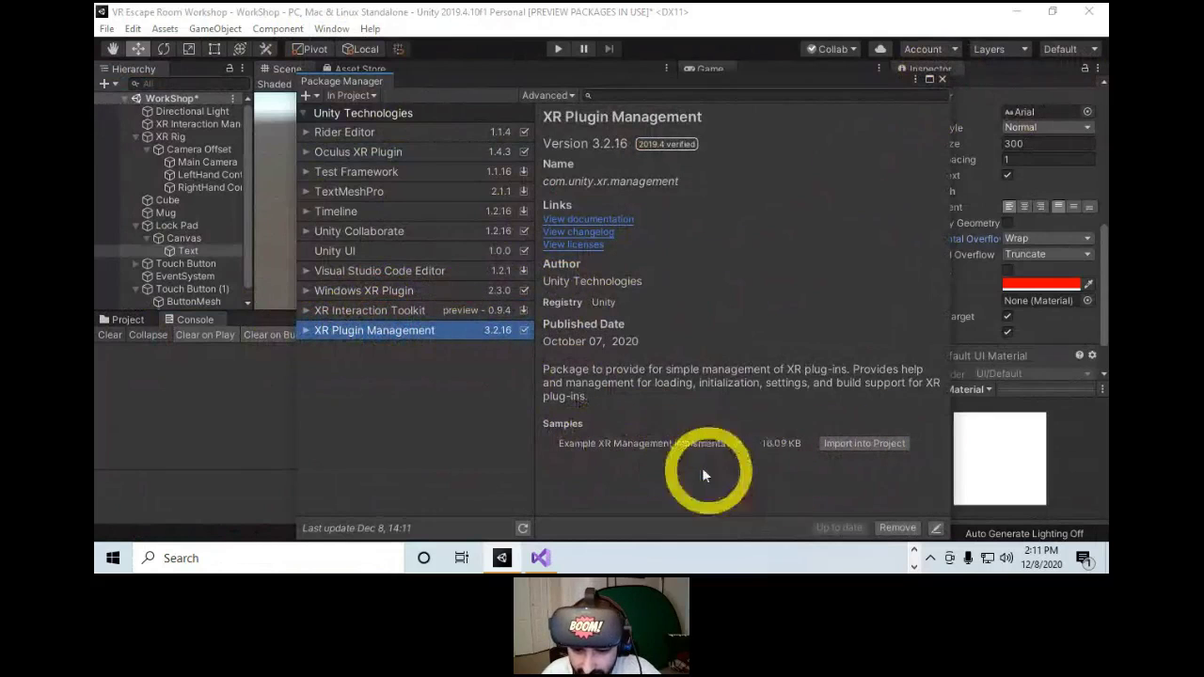
pyautogui.click(833, 443)
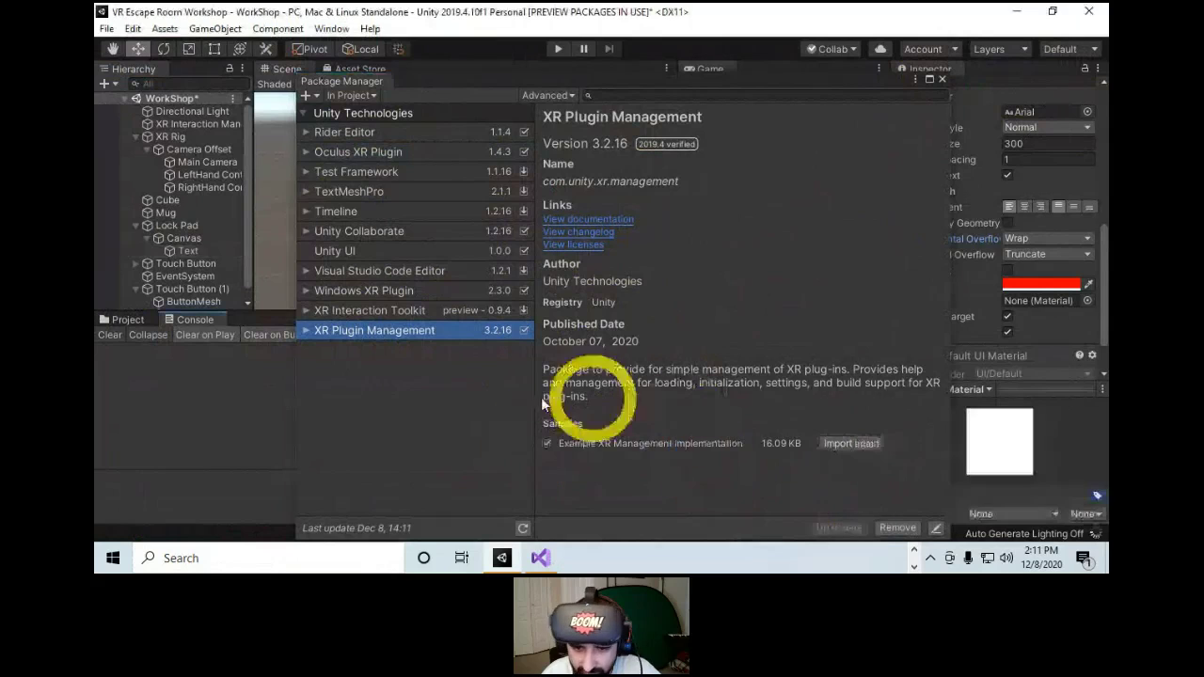
# Check the details of the Windows XR Plugin, Oculus XR Plugin and XR Interaction Toolkit packages and close the Package Manager.
pyautogui.click(382, 295)
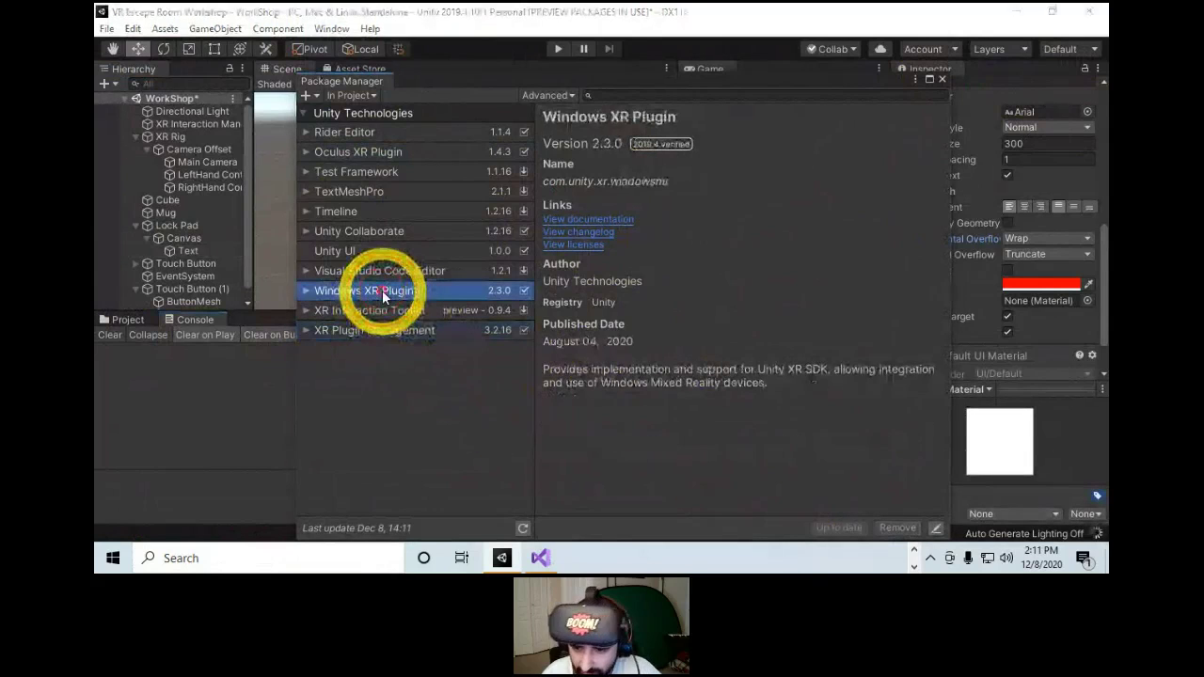
pyautogui.click(360, 156)
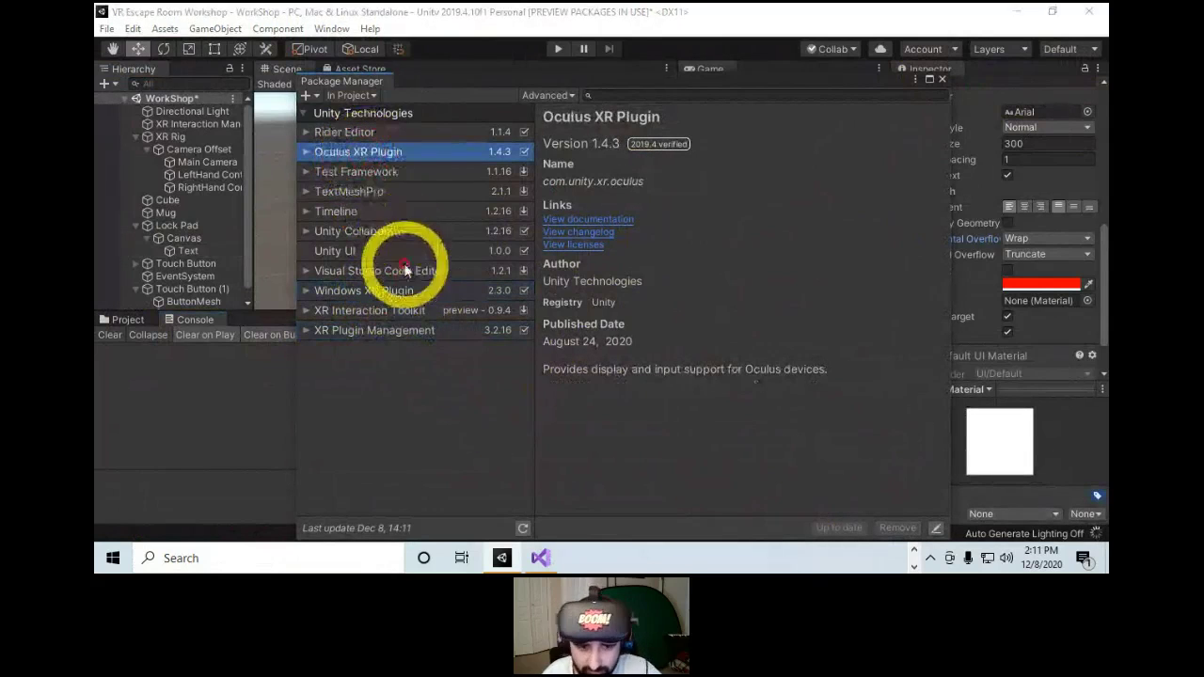
pyautogui.click(380, 312)
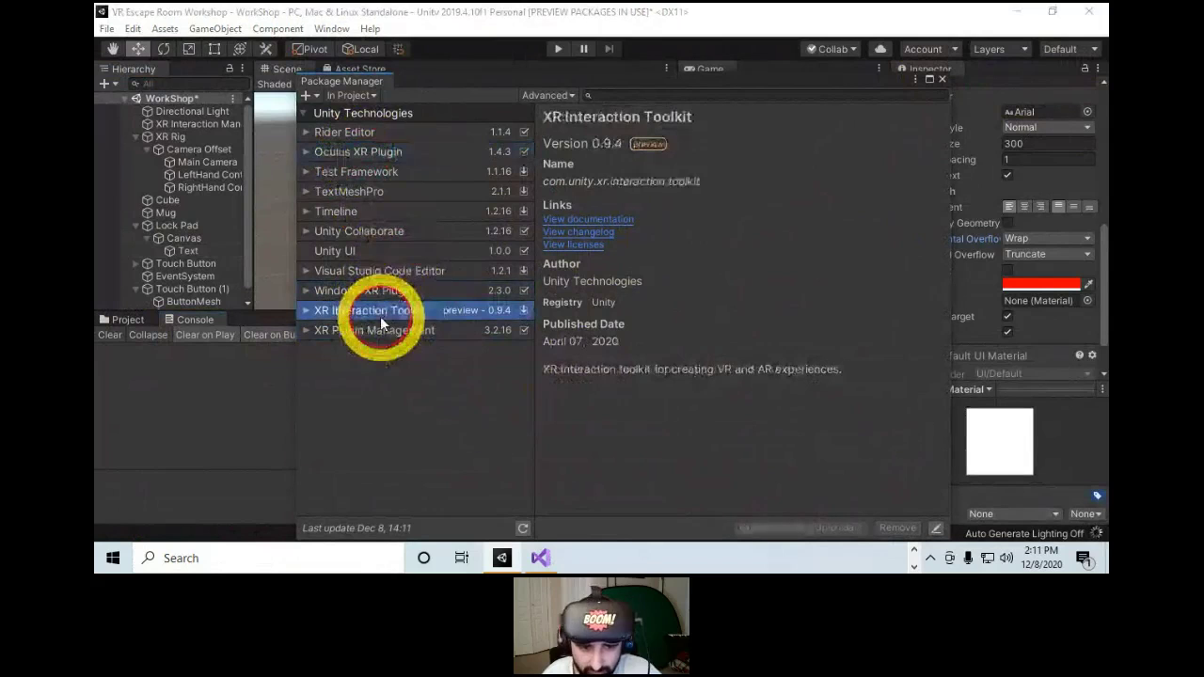
pyautogui.click(937, 75)
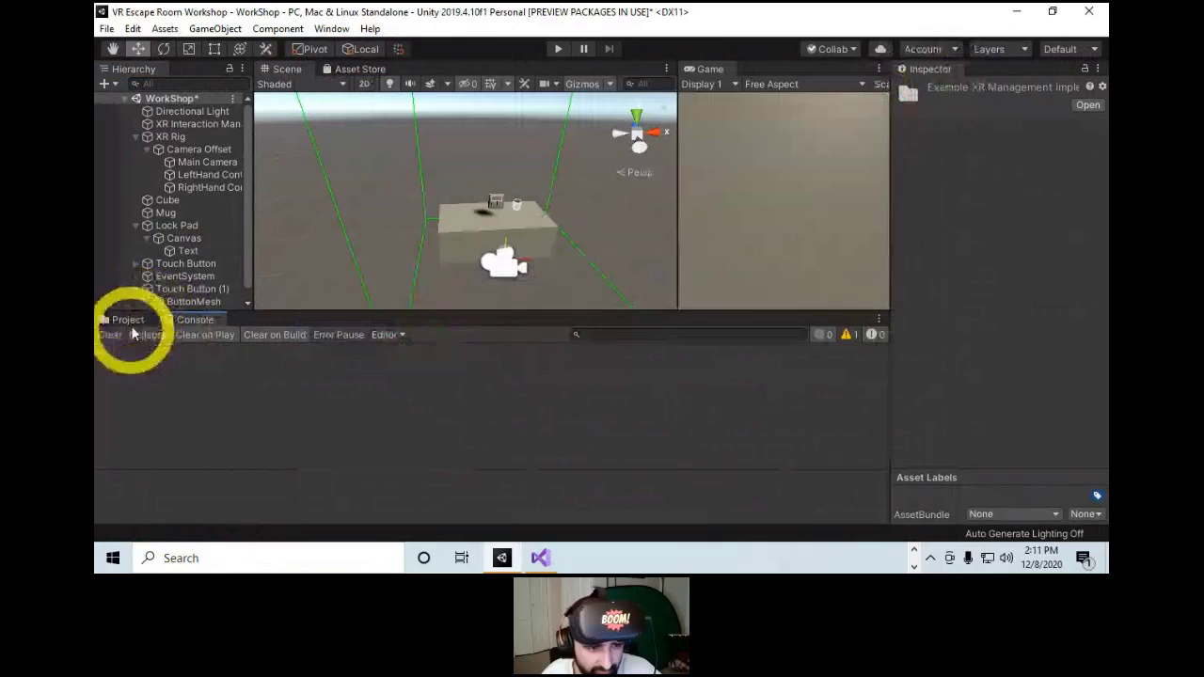
# Run the scene and inspect a logged input exception and the EventSystem's Standalone Input Module settings.
pyautogui.click(558, 49)
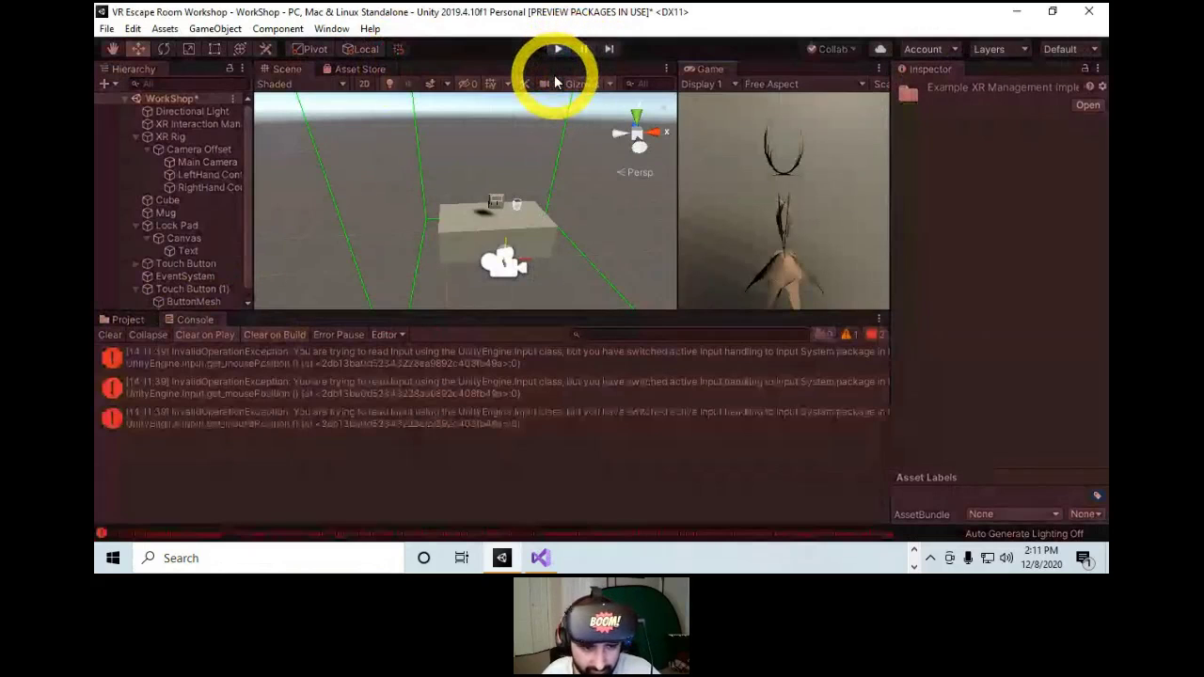
pyautogui.click(367, 367)
pyautogui.click(193, 276)
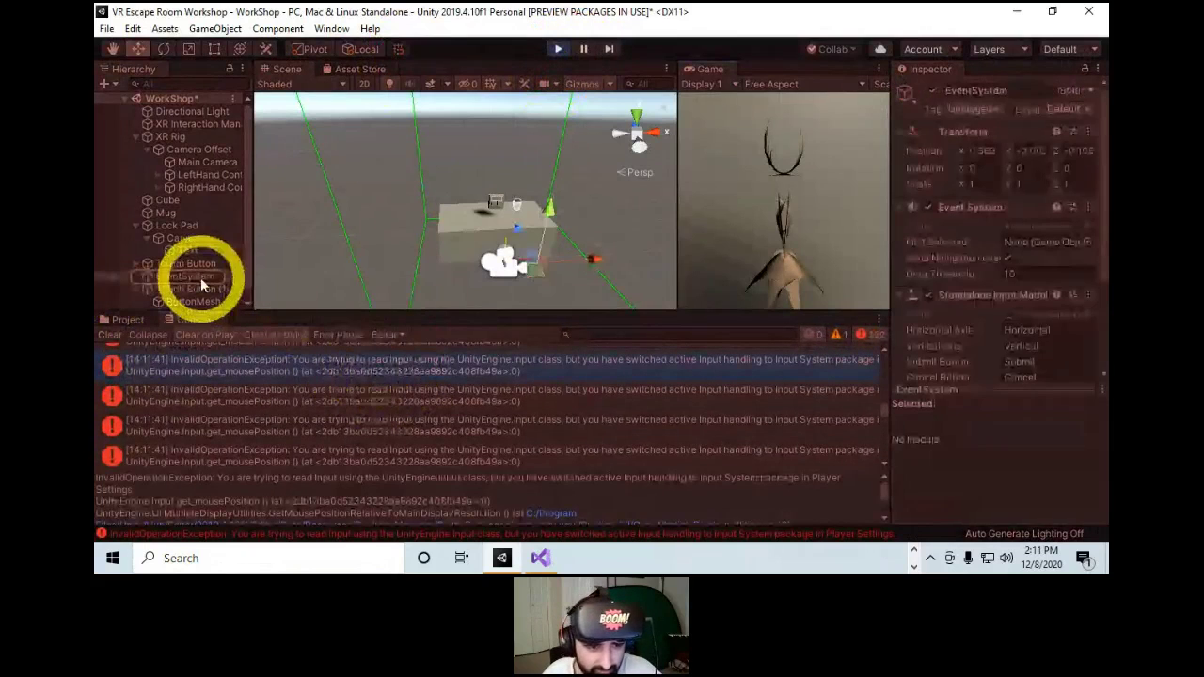
pyautogui.scroll(-3, 989, 340)
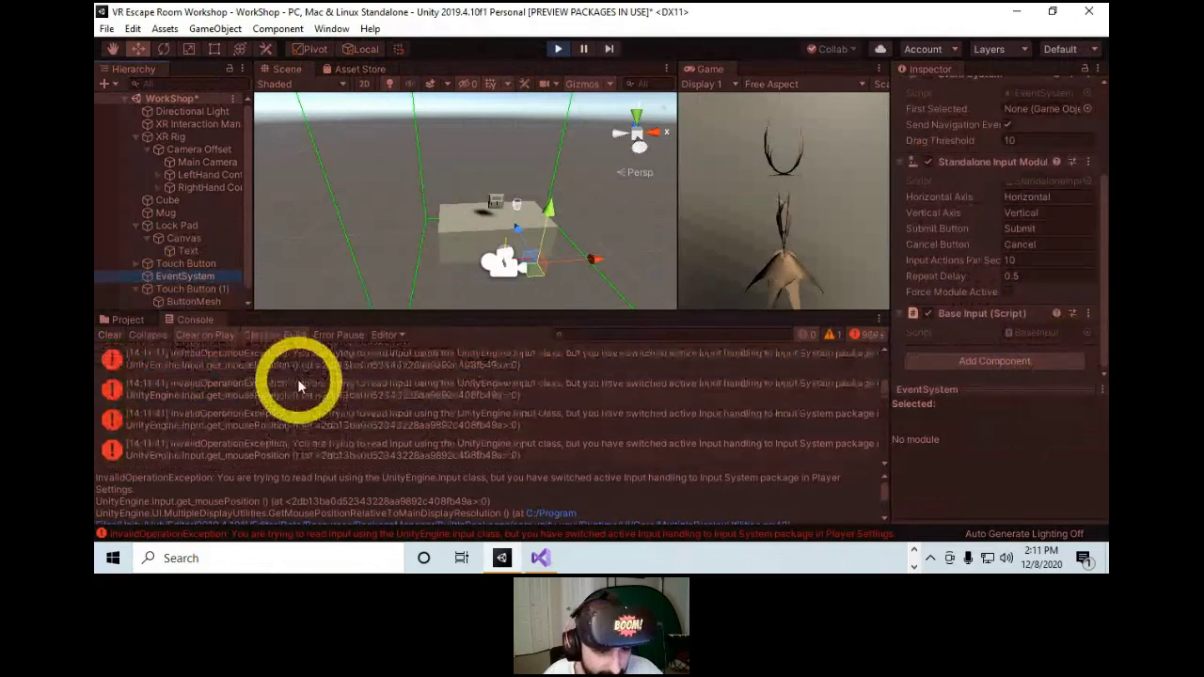
# Stop the running scene and clear the input handling exceptions from the Console.
pyautogui.click(557, 52)
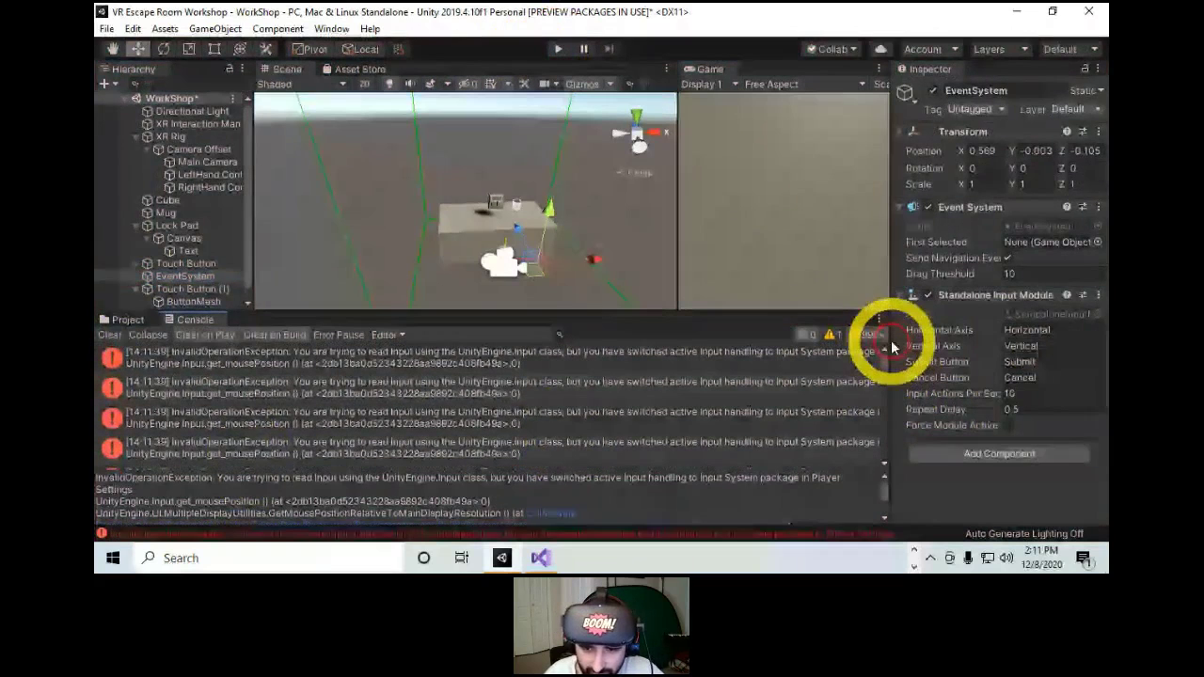
pyautogui.click(461, 357)
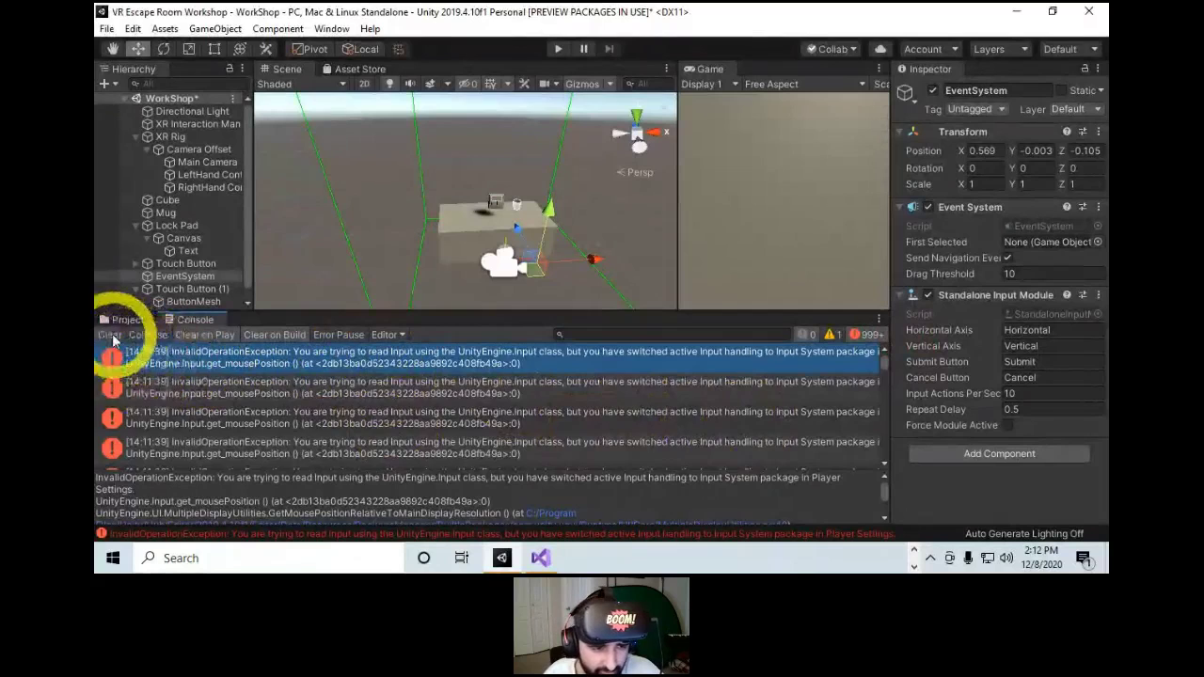
pyautogui.click(109, 335)
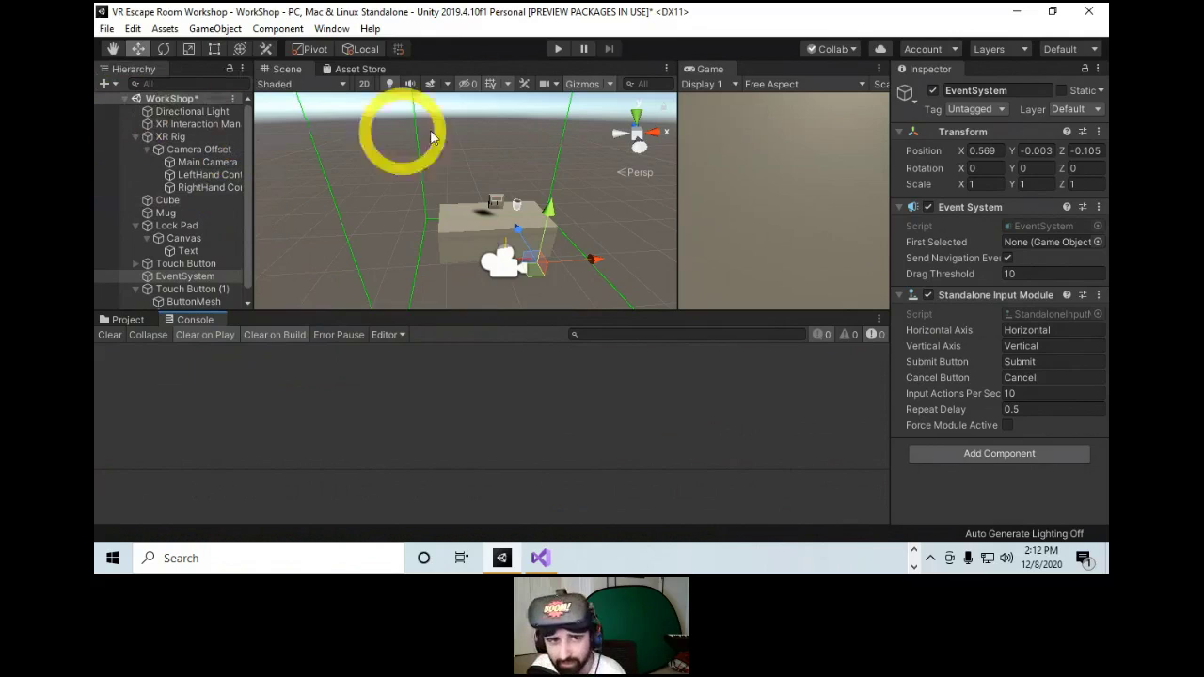
# Check the XR Interaction Toolkit package details in the Package Manager and close it.
pyautogui.click(331, 28)
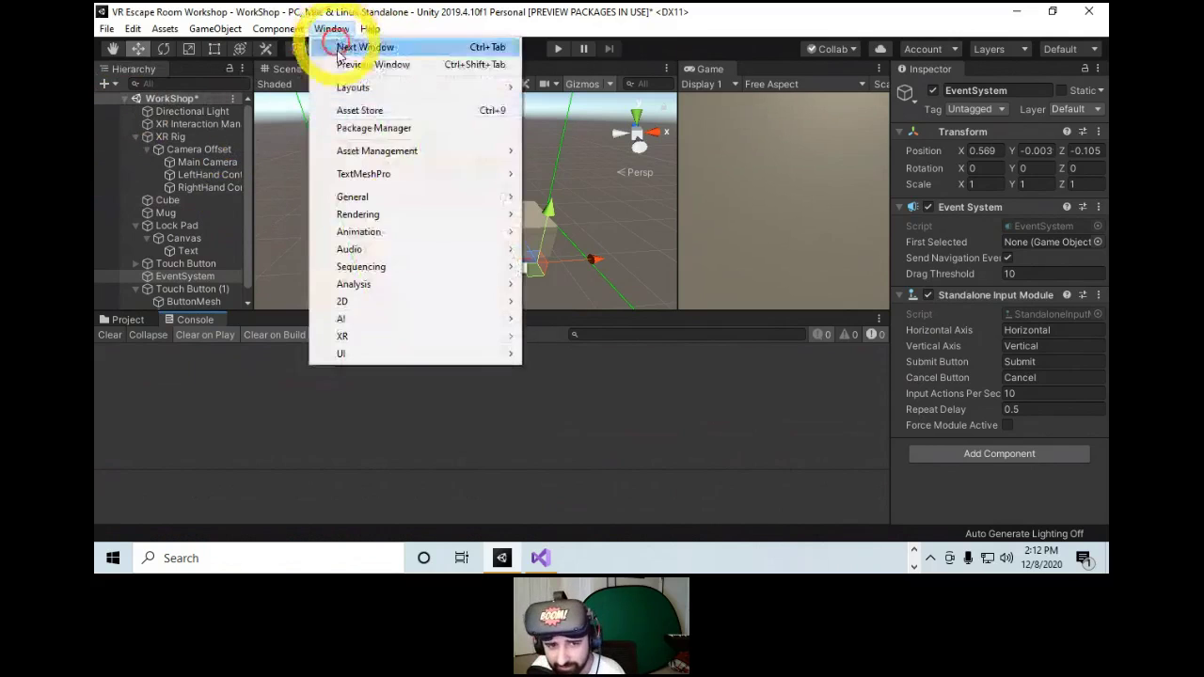
pyautogui.click(393, 128)
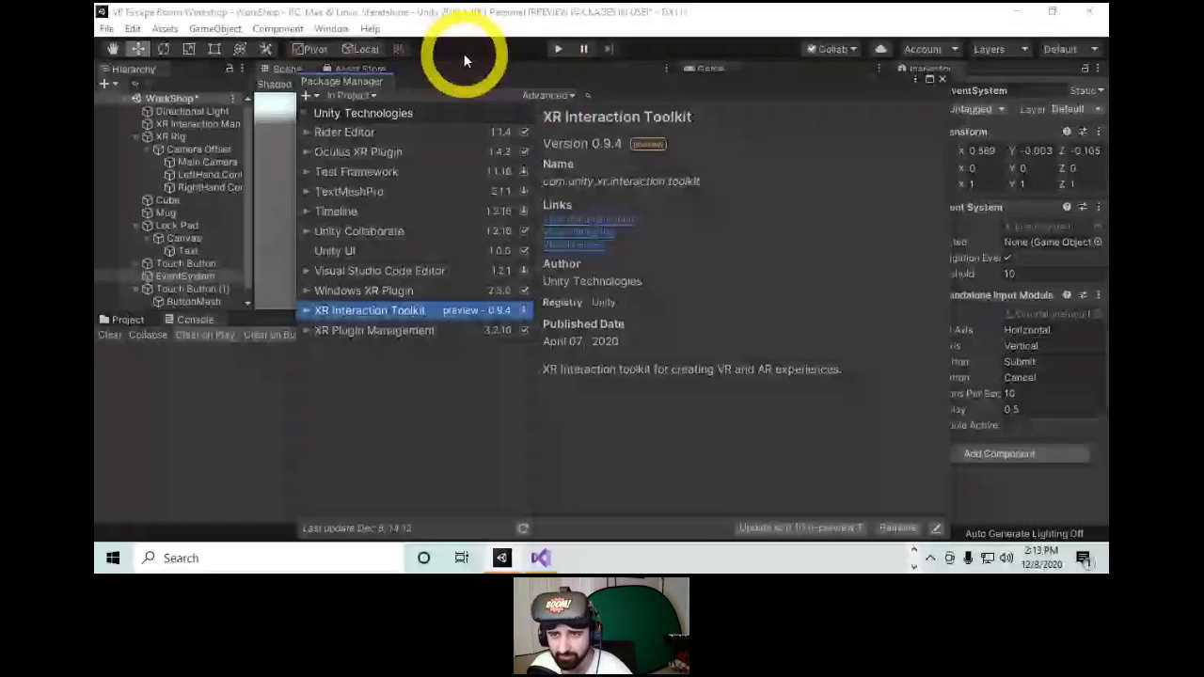
pyautogui.click(941, 79)
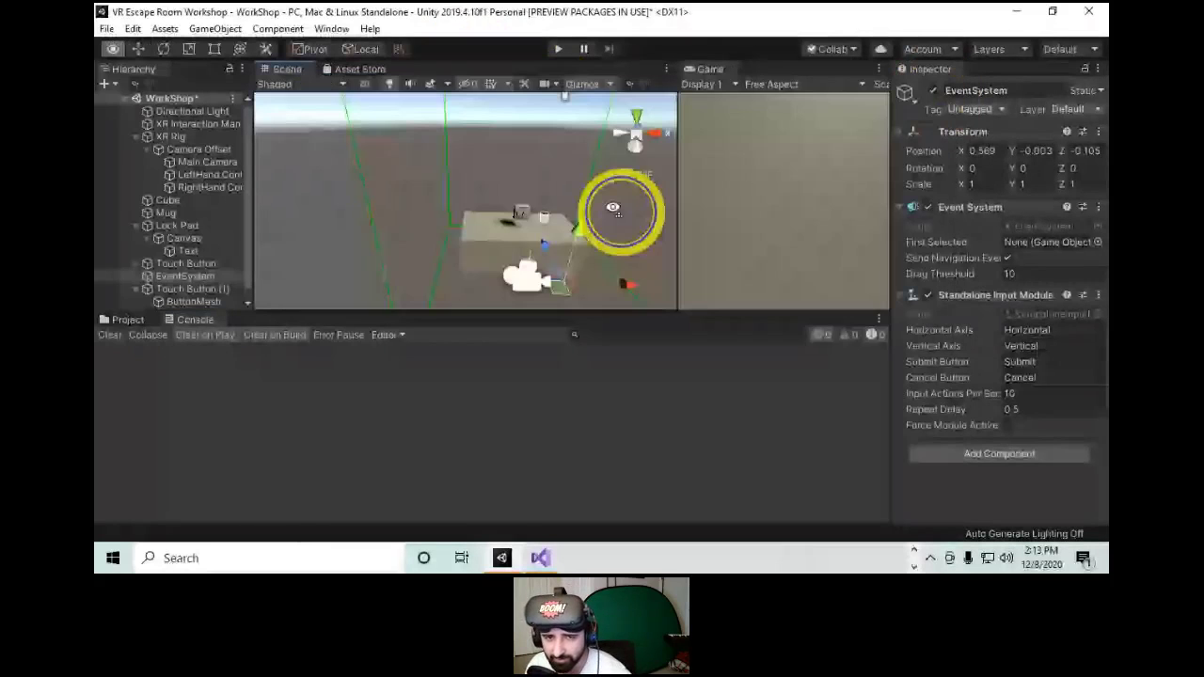
# Try the A material from the Materials folder on the Touch Button's ButtonMesh and undo it.
pyautogui.moveTo(613, 208); pyautogui.dragTo(449, 219, button='right')
pyautogui.click(449, 219)
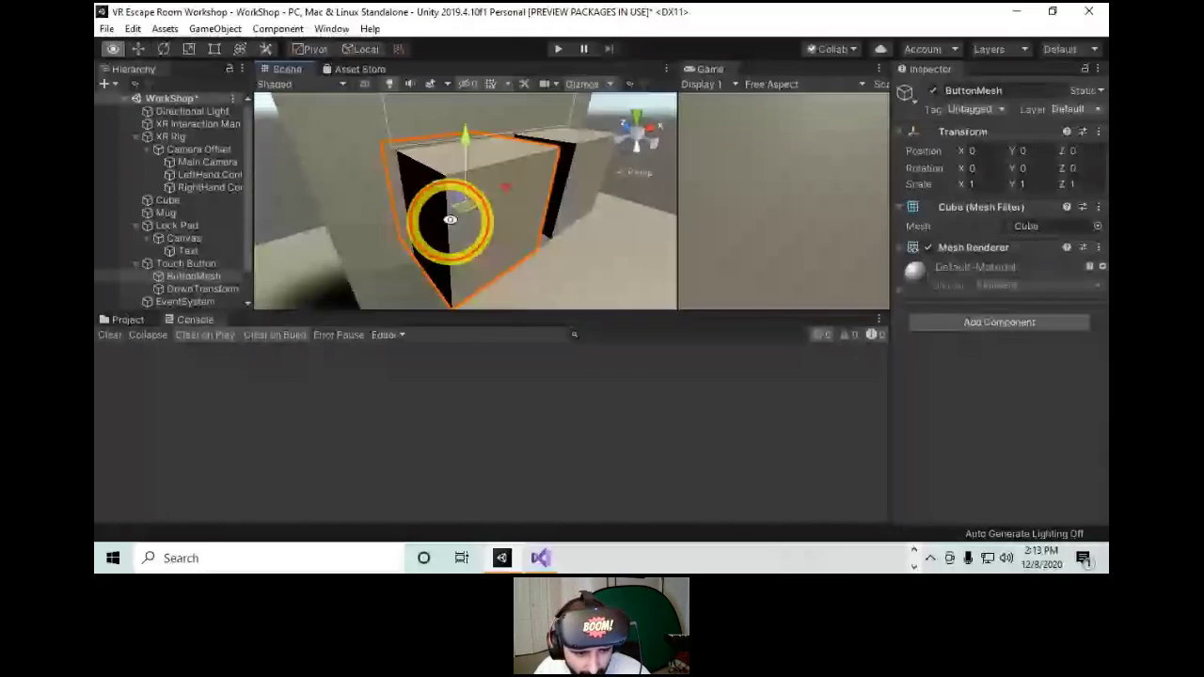
pyautogui.click(128, 319)
pyautogui.click(164, 463)
pyautogui.scroll(5, 161, 413)
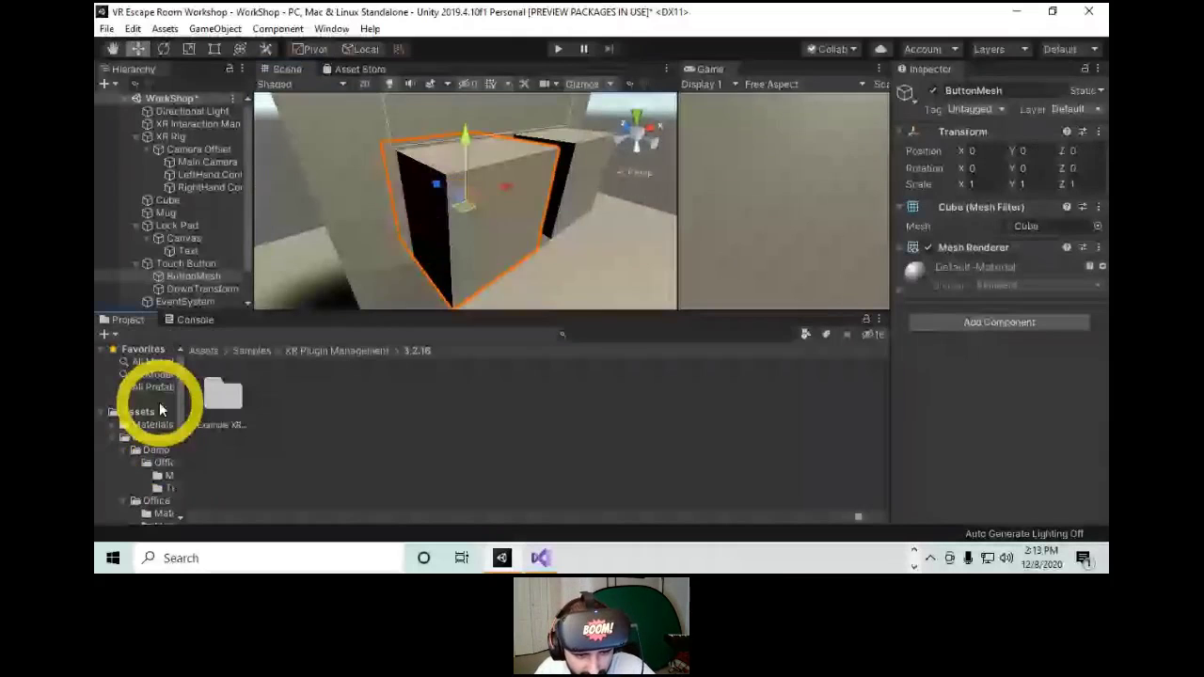
pyautogui.click(155, 424)
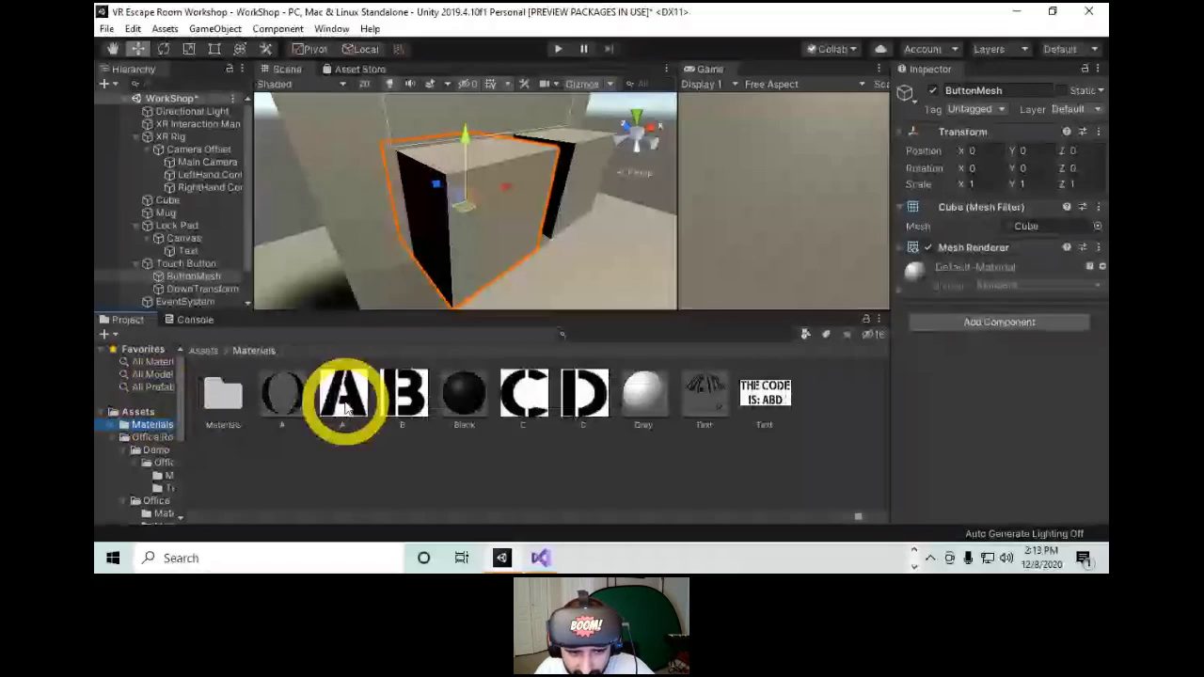
pyautogui.moveTo(292, 384); pyautogui.dragTo(457, 280)
pyautogui.hotkey('ctrl', 'z')
# Add a Quad as a child of ButtonMesh, apply the letter A image and place it at Z -0.935.
pyautogui.rightClick(214, 284)
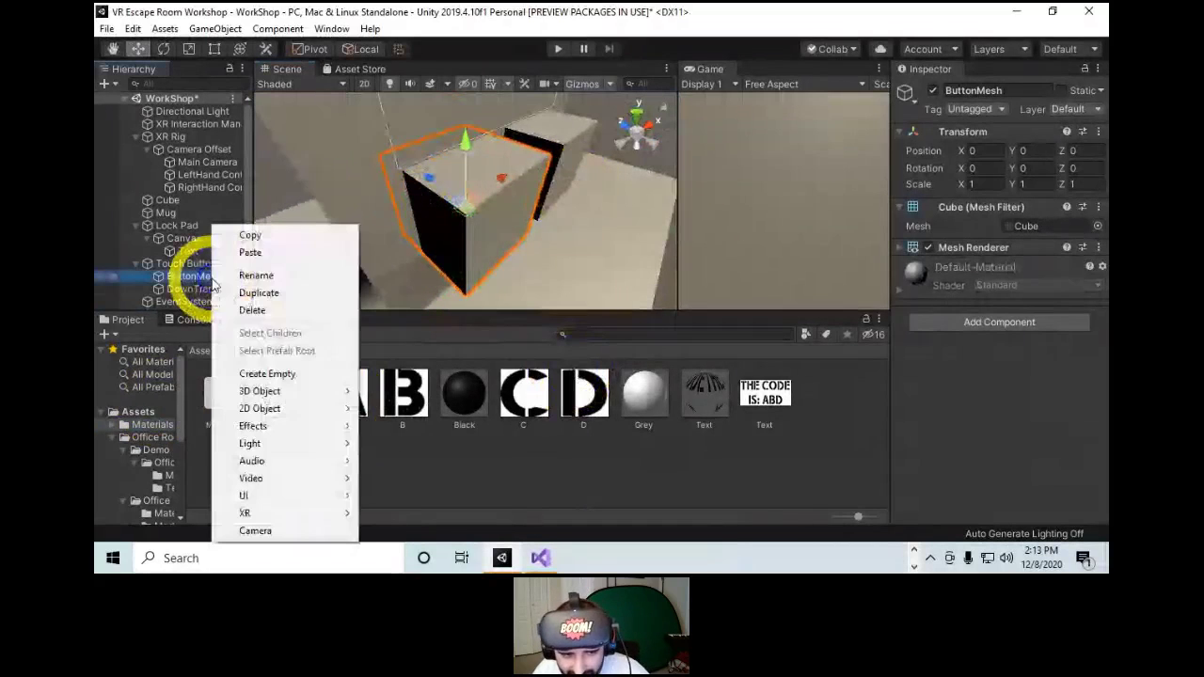
pyautogui.moveTo(276, 395)
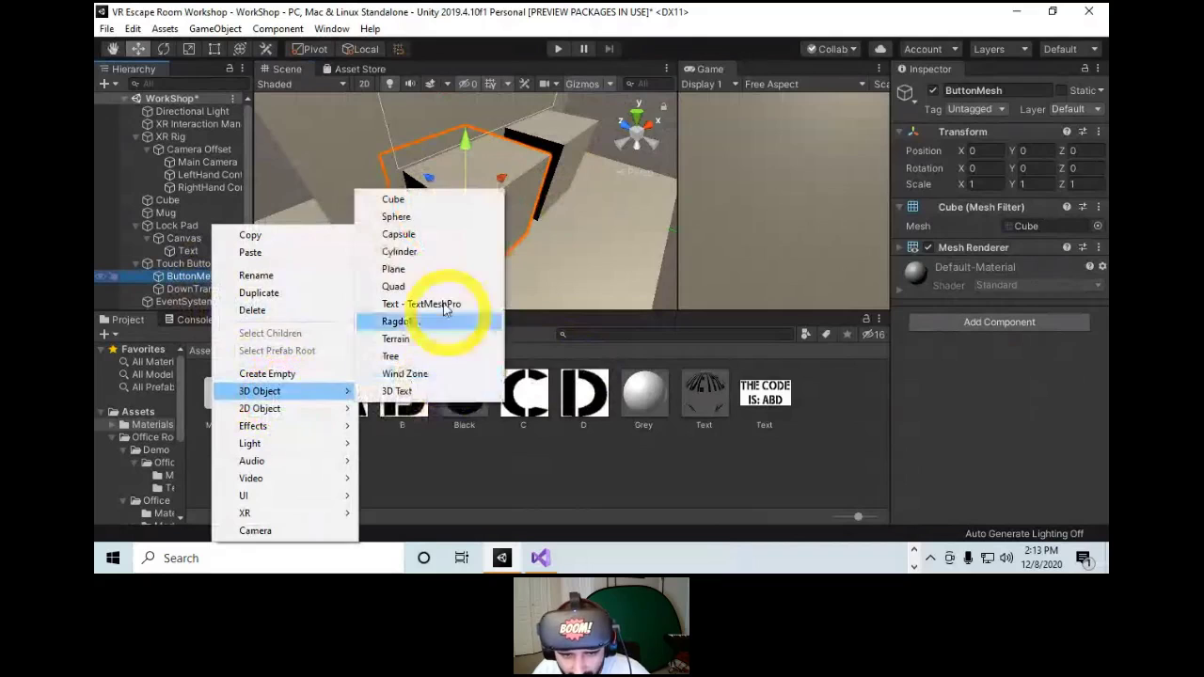
pyautogui.click(438, 287)
pyautogui.moveTo(432, 175); pyautogui.dragTo(439, 175)
pyautogui.moveTo(383, 398); pyautogui.dragTo(484, 238)
pyautogui.keyDown('alt'); pyautogui.moveTo(486, 287); pyautogui.dragTo(519, 172); pyautogui.keyUp('alt')
pyautogui.moveTo(461, 201); pyautogui.dragTo(457, 248)
# Switch the Quad's A material to the Unlit/Transparent shader and move the Quad to Z -1.353.
pyautogui.click(1023, 388)
pyautogui.click(978, 503)
pyautogui.click(1016, 389)
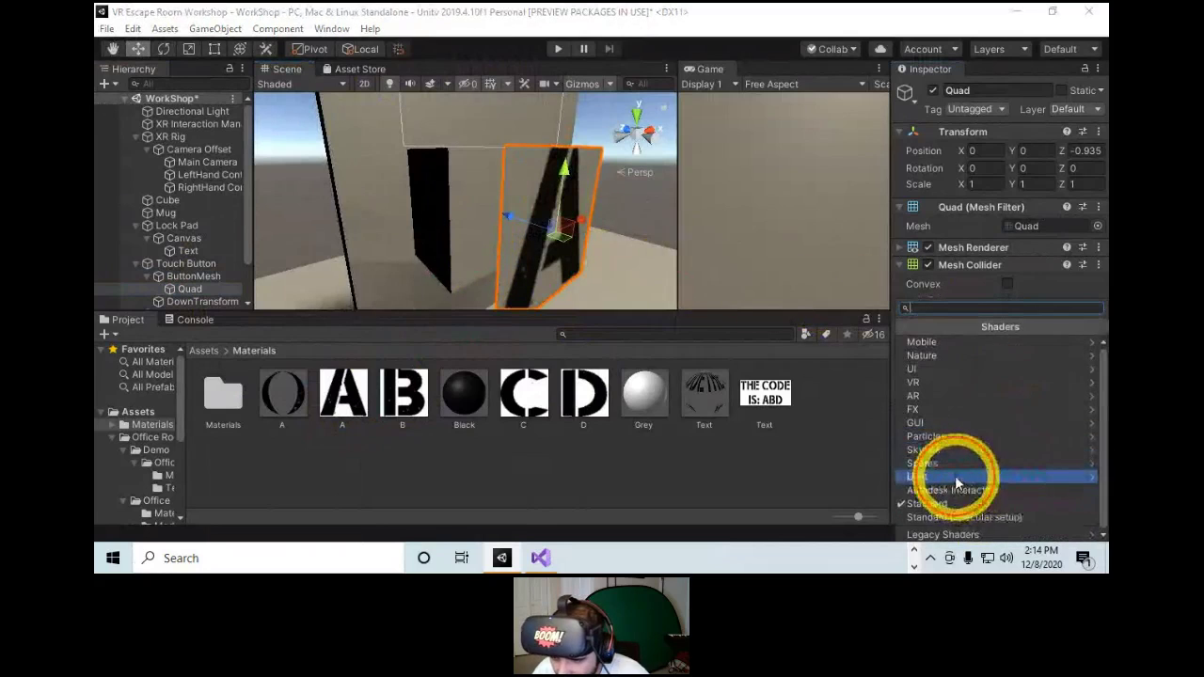
pyautogui.click(958, 476)
pyautogui.click(995, 388)
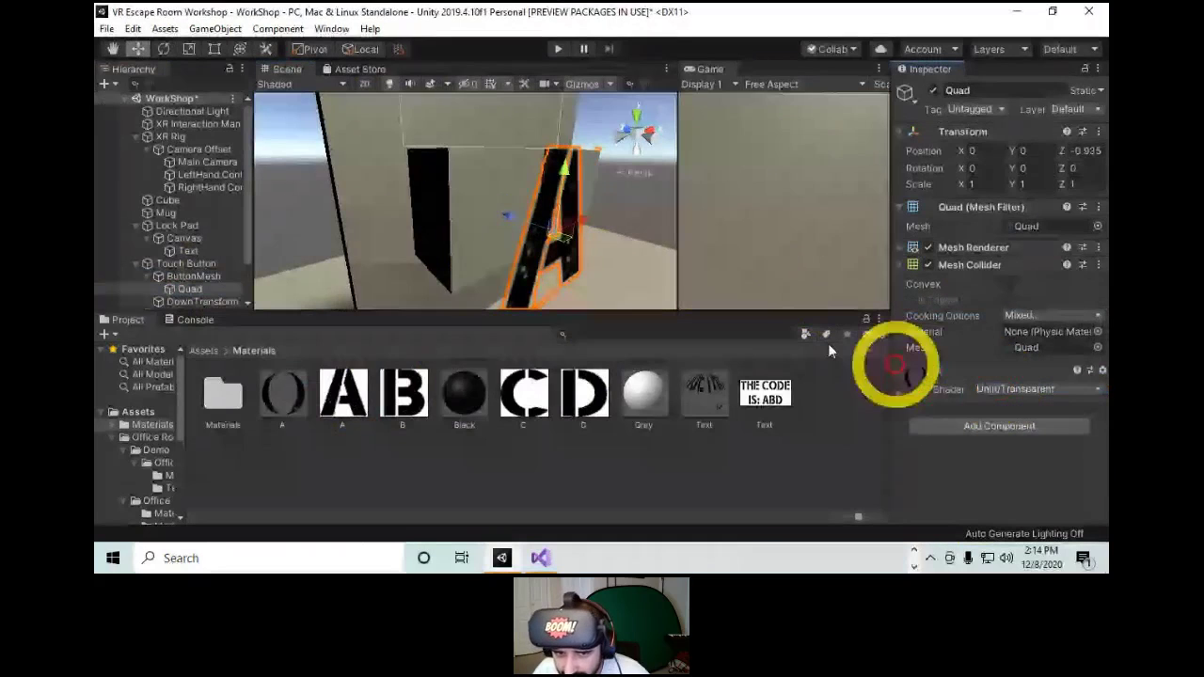
pyautogui.moveTo(508, 216); pyautogui.dragTo(392, 171)
pyautogui.click(561, 218)
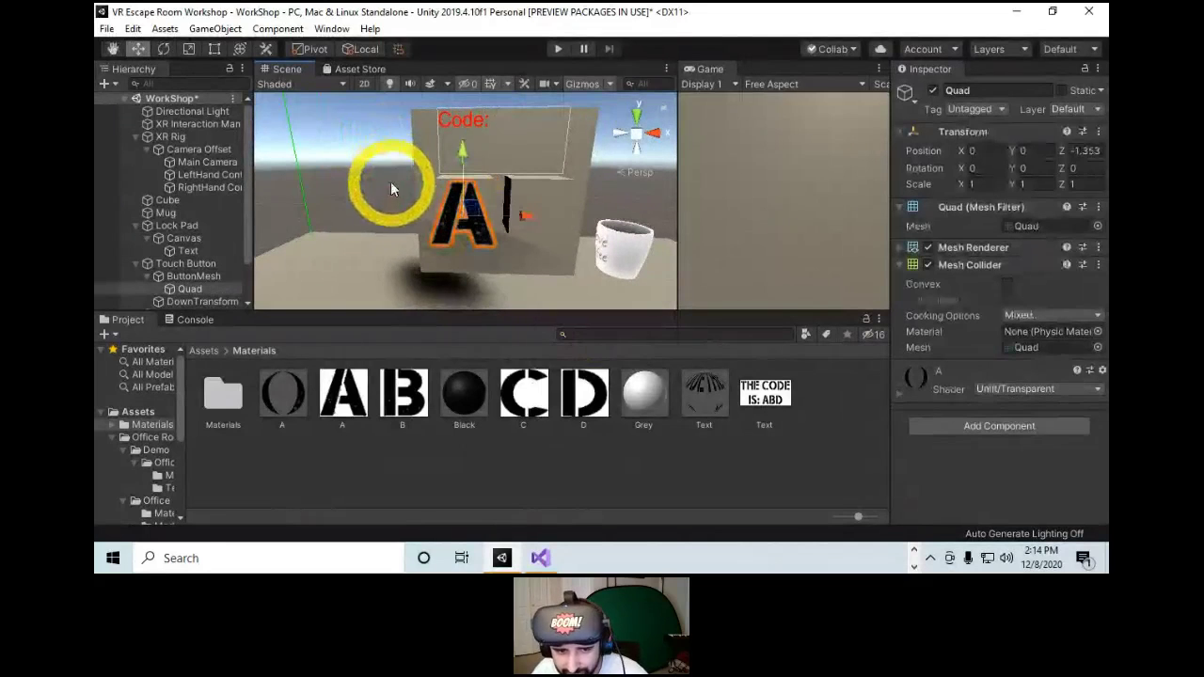
# Delete the letter A Quad from the Touch Button's ButtonMesh.
pyautogui.rightClick(188, 293)
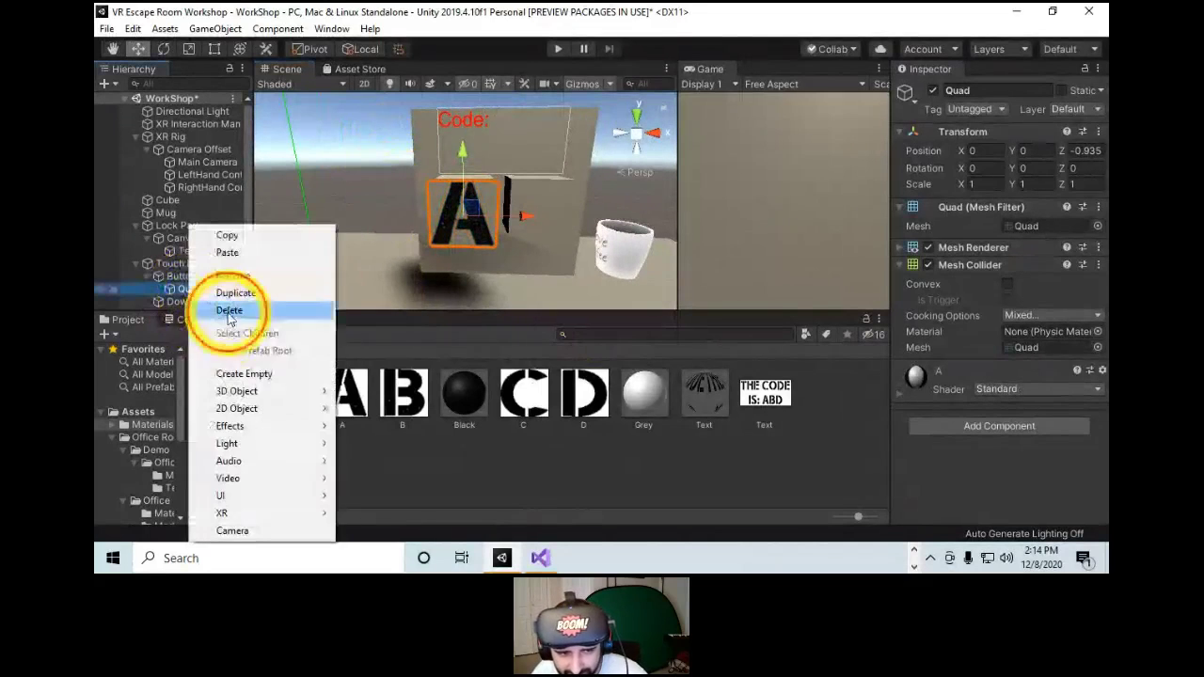
pyautogui.click(229, 309)
pyautogui.keyDown('alt'); pyautogui.moveTo(523, 277); pyautogui.dragTo(435, 238); pyautogui.keyUp('alt')
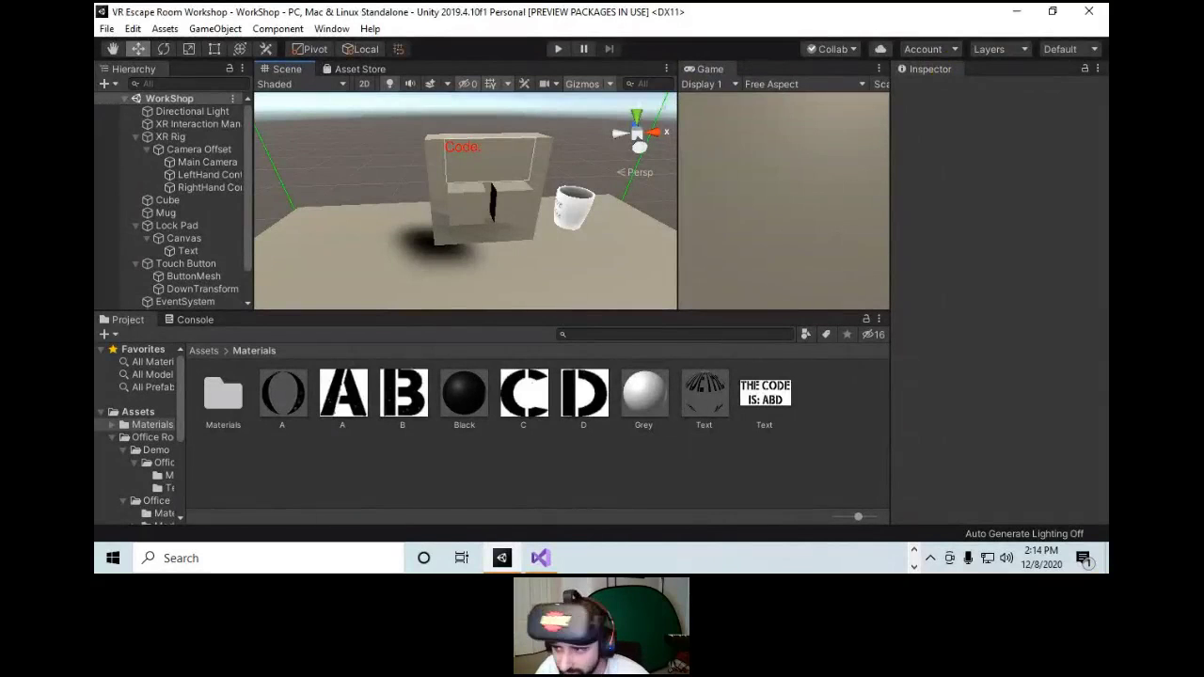
# Examine the Lock Pad's Unlock event and the functions it offers for the Mug.
pyautogui.click(176, 226)
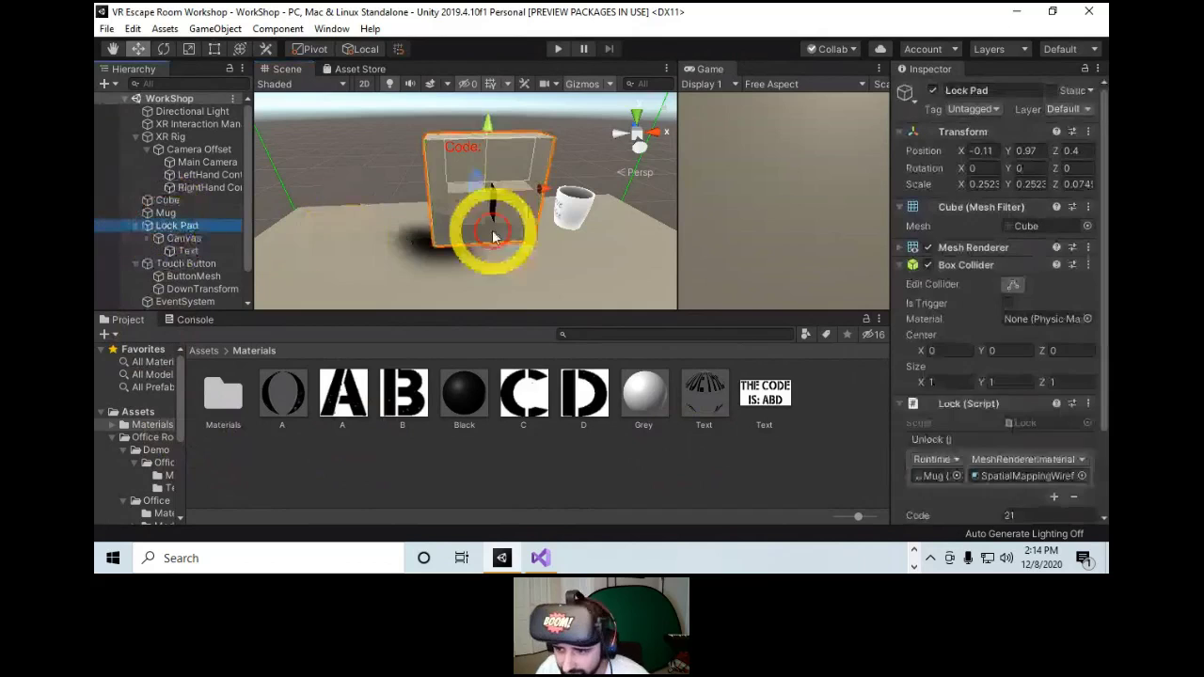
pyautogui.scroll(-3, 1007, 317)
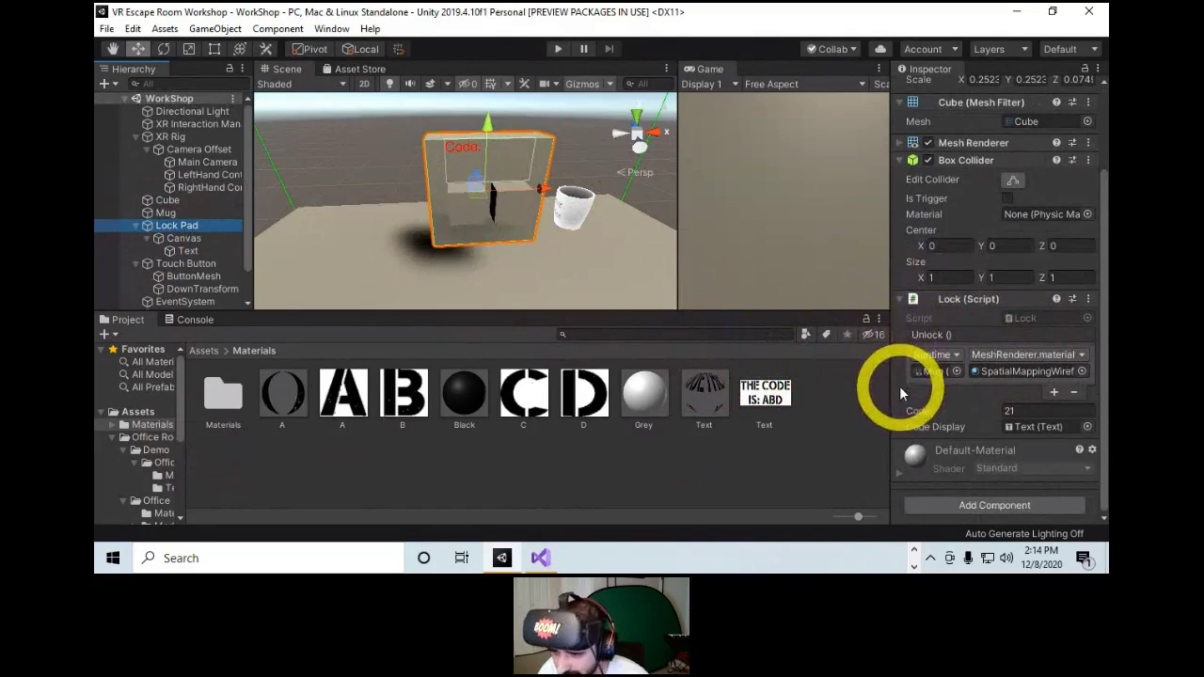
pyautogui.click(1030, 355)
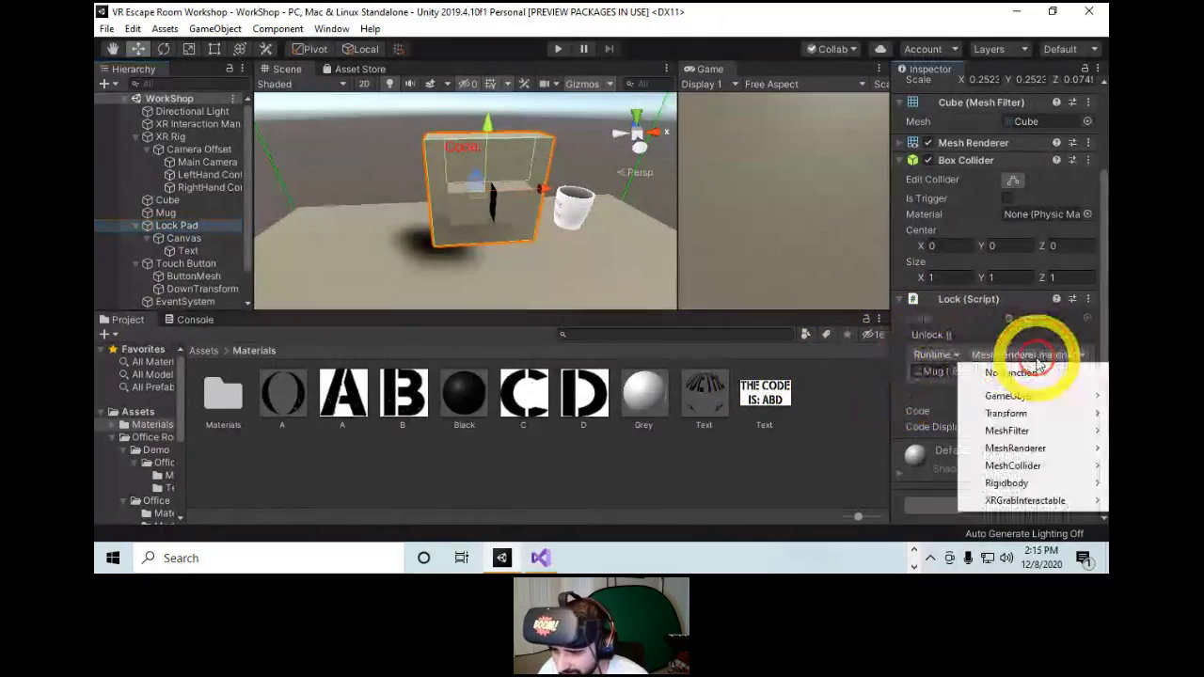
pyautogui.click(856, 408)
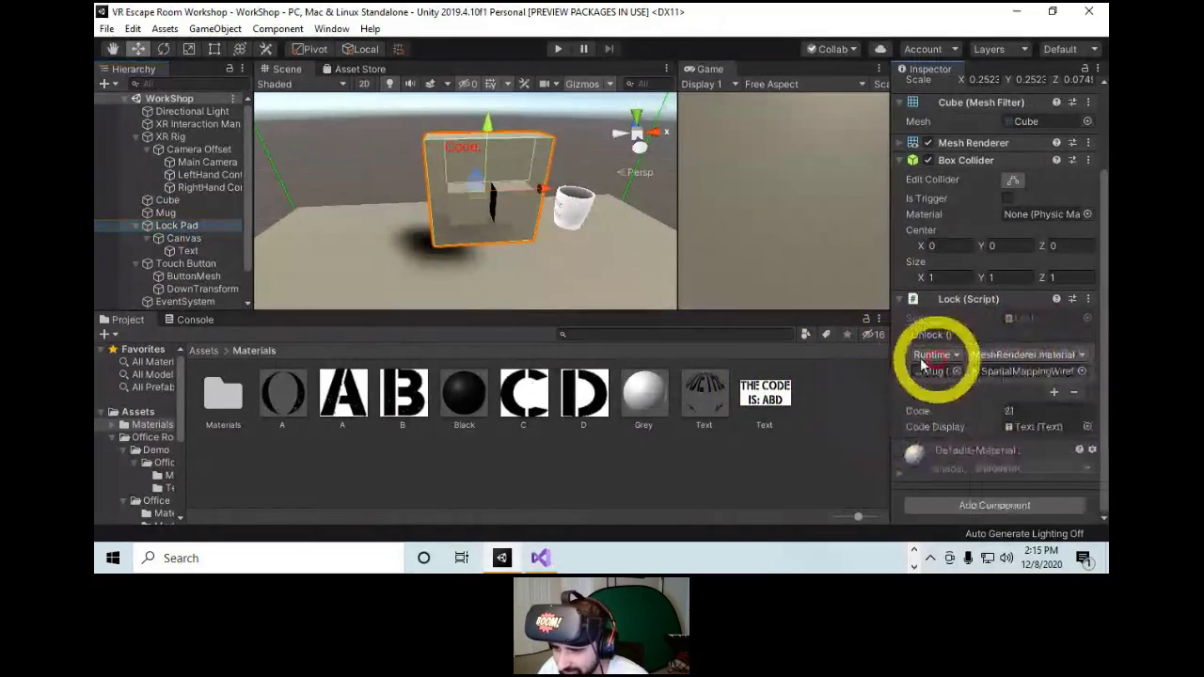
# Add a second, empty entry to the Lock Pad's Unlock event and remove it.
pyautogui.click(1054, 392)
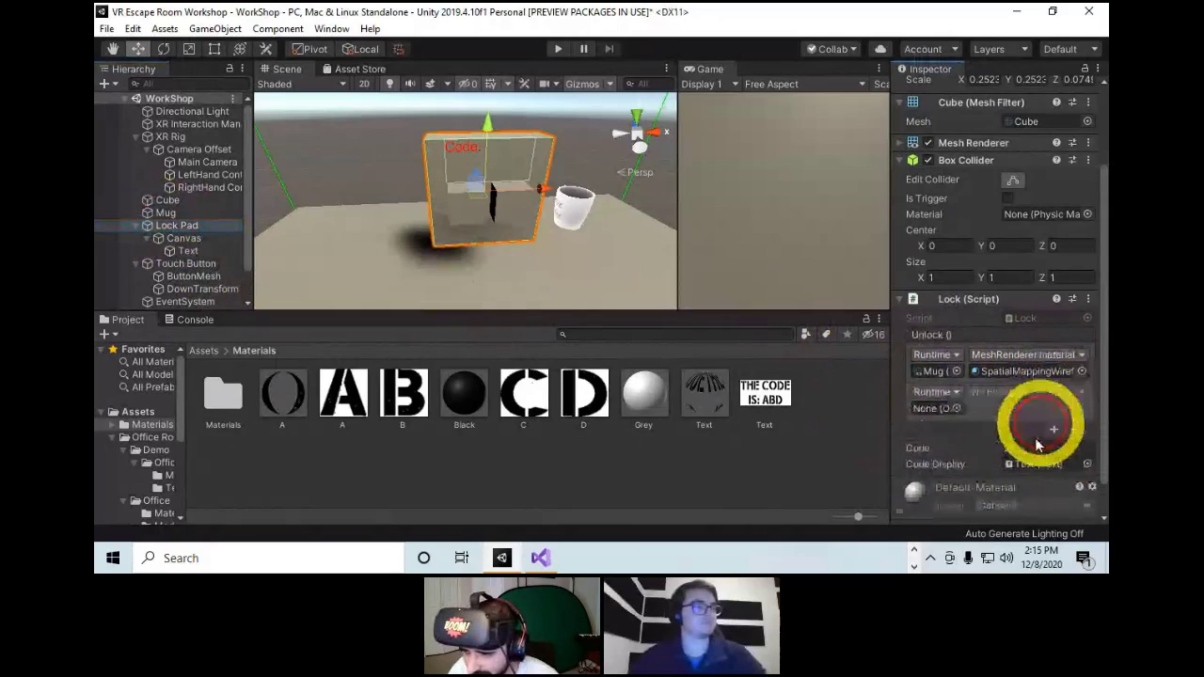
pyautogui.click(931, 408)
pyautogui.click(1028, 355)
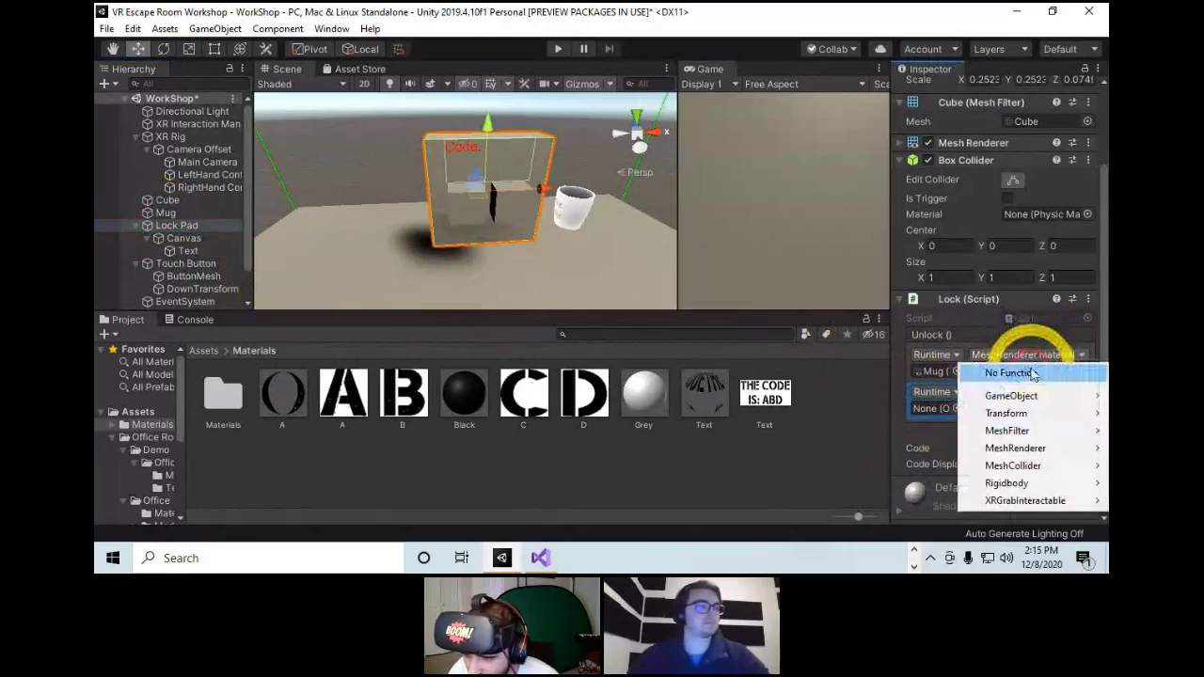
pyautogui.click(906, 428)
pyautogui.click(1081, 432)
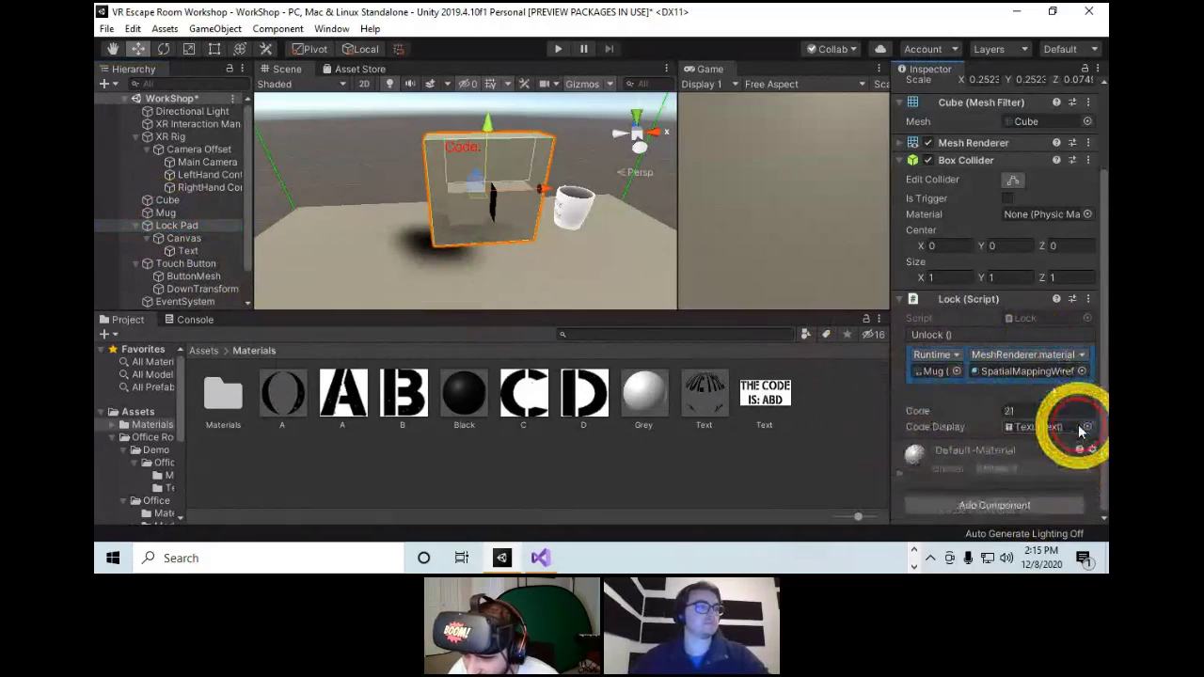